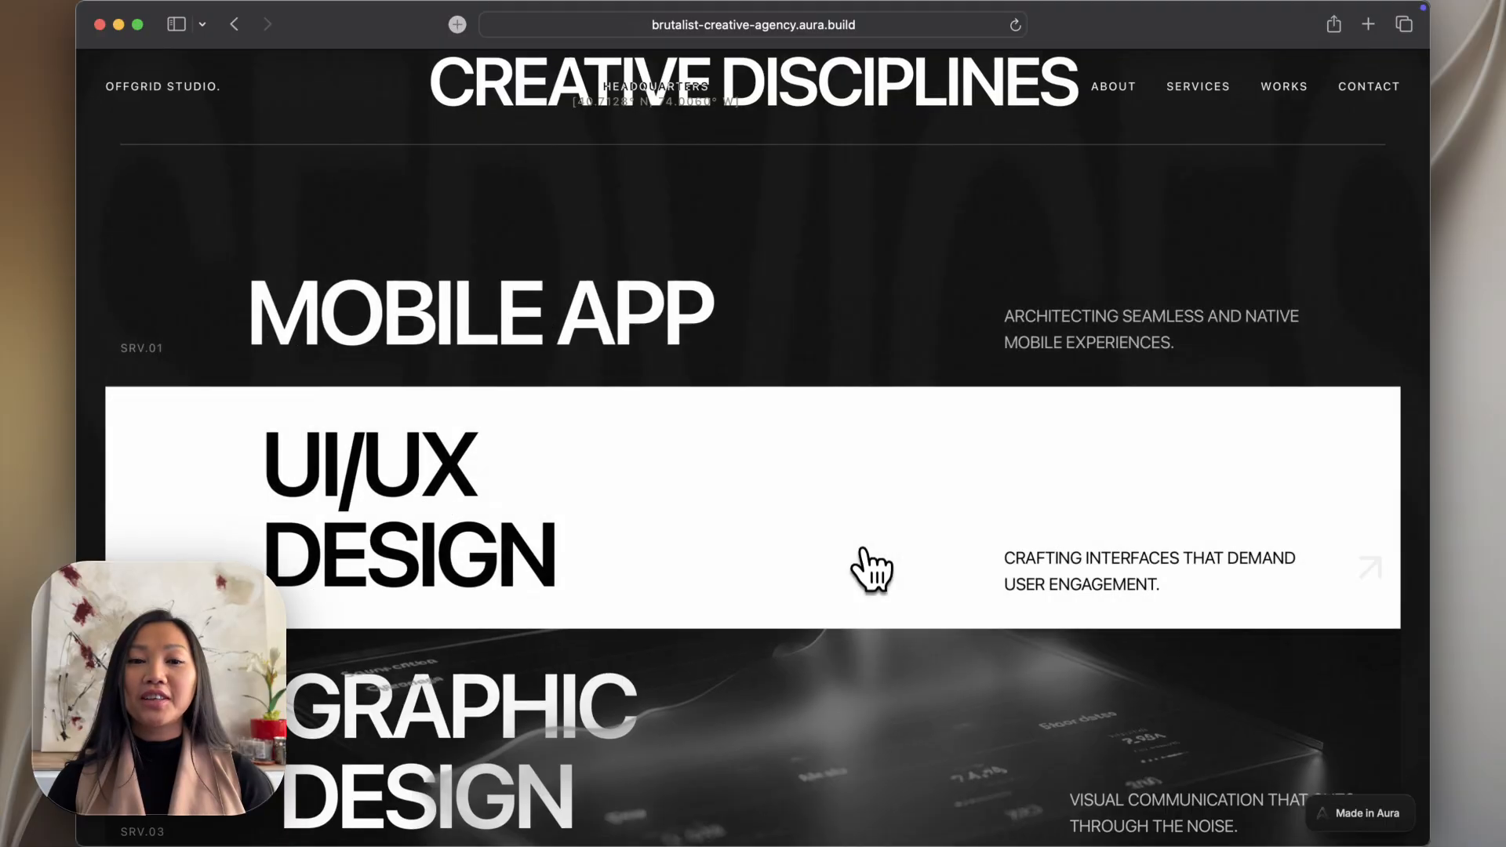
# Step: Look through the creative agency site from the services list past selected works and client voices to the FAQ
pyautogui.scroll(-5, 869, 556)
pyautogui.scroll(-10, 882, 502)
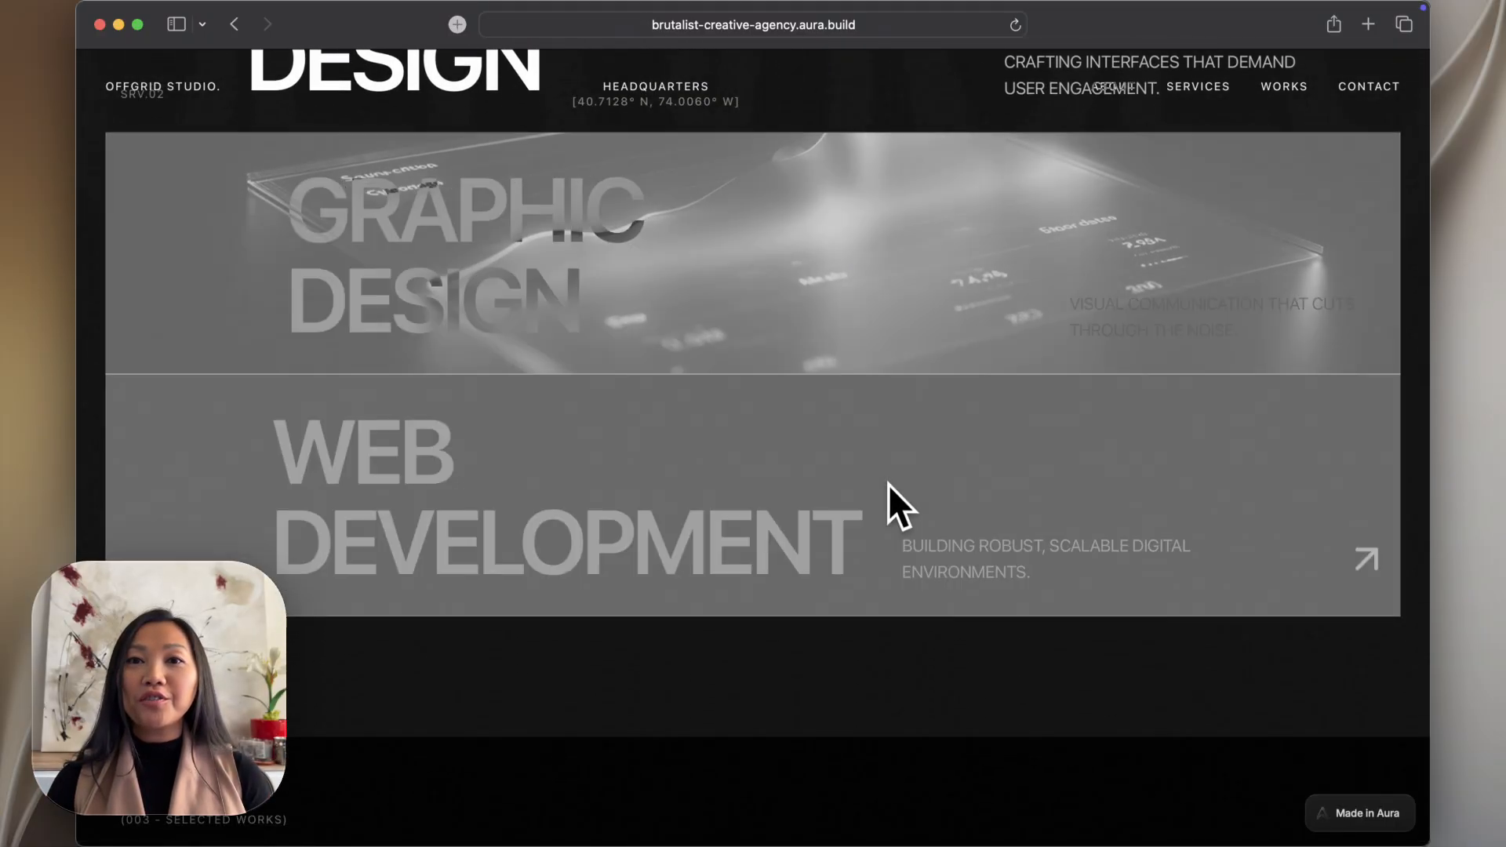
pyautogui.scroll(-10, 888, 483)
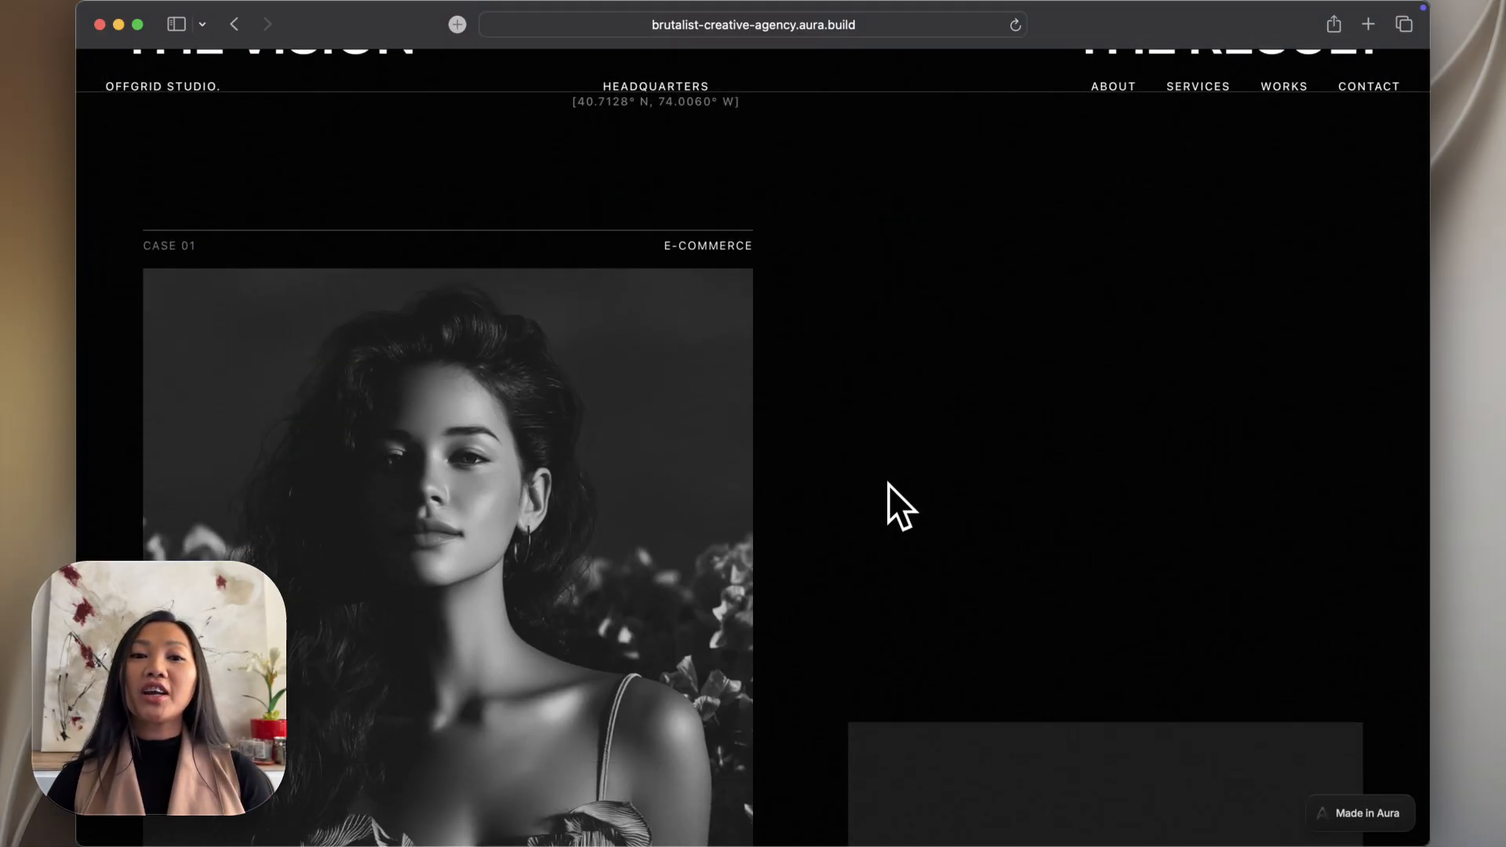
pyautogui.scroll(-10, 888, 483)
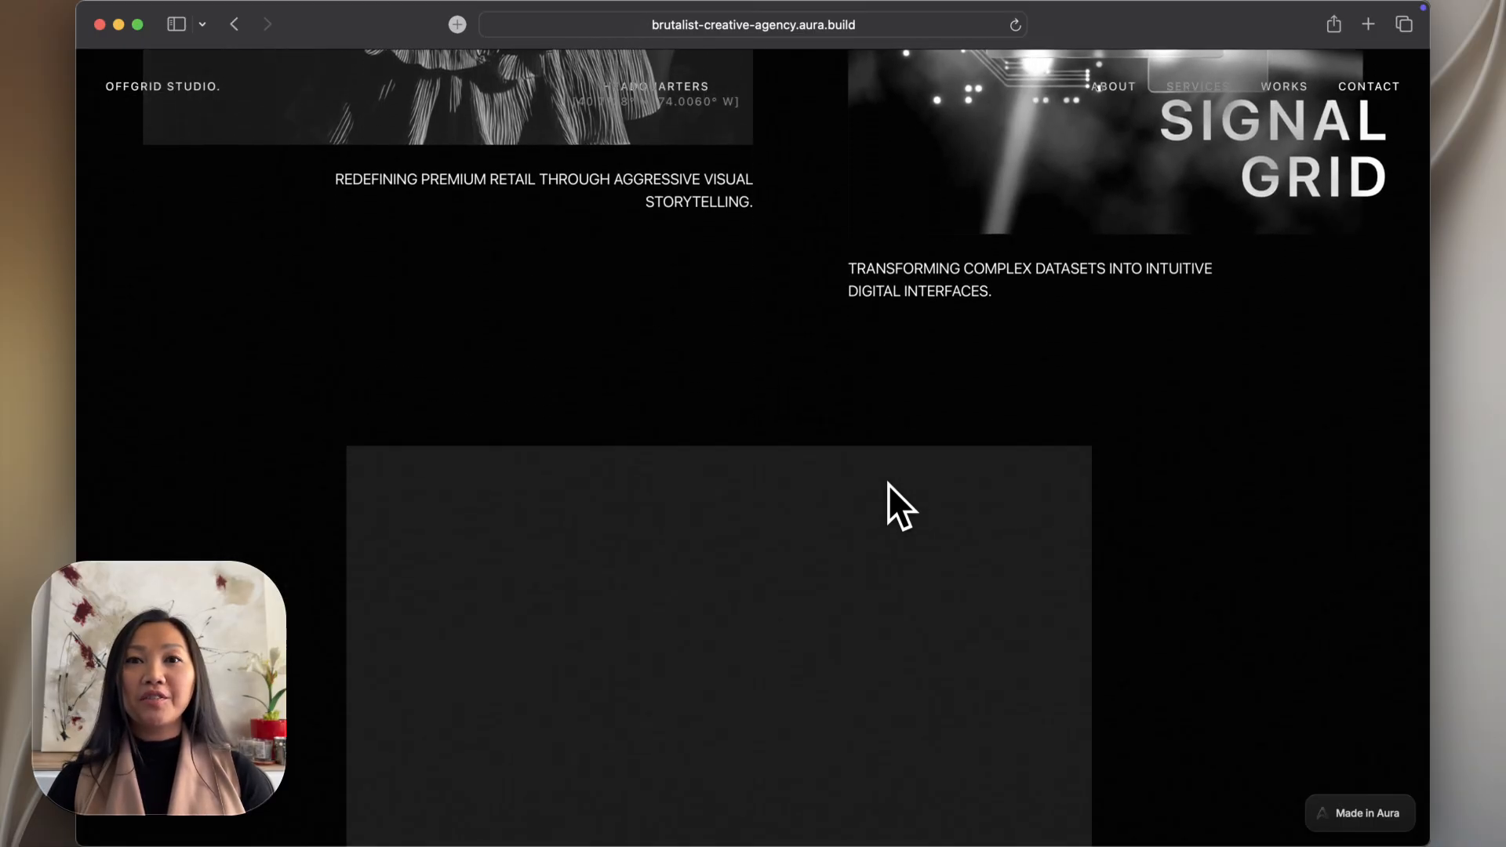
pyautogui.scroll(-10, 888, 483)
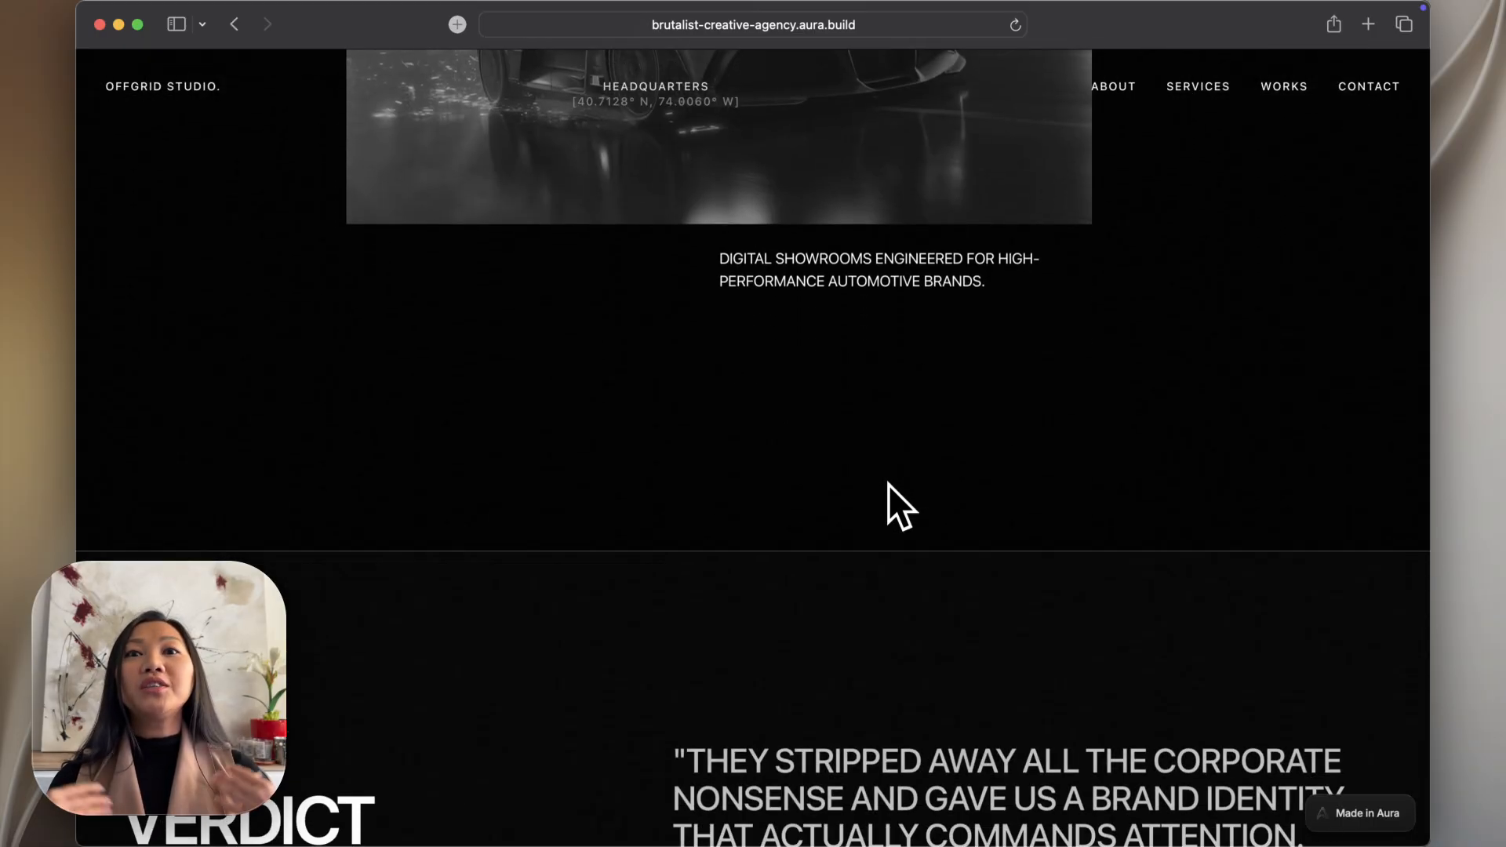
pyautogui.scroll(-5, 888, 483)
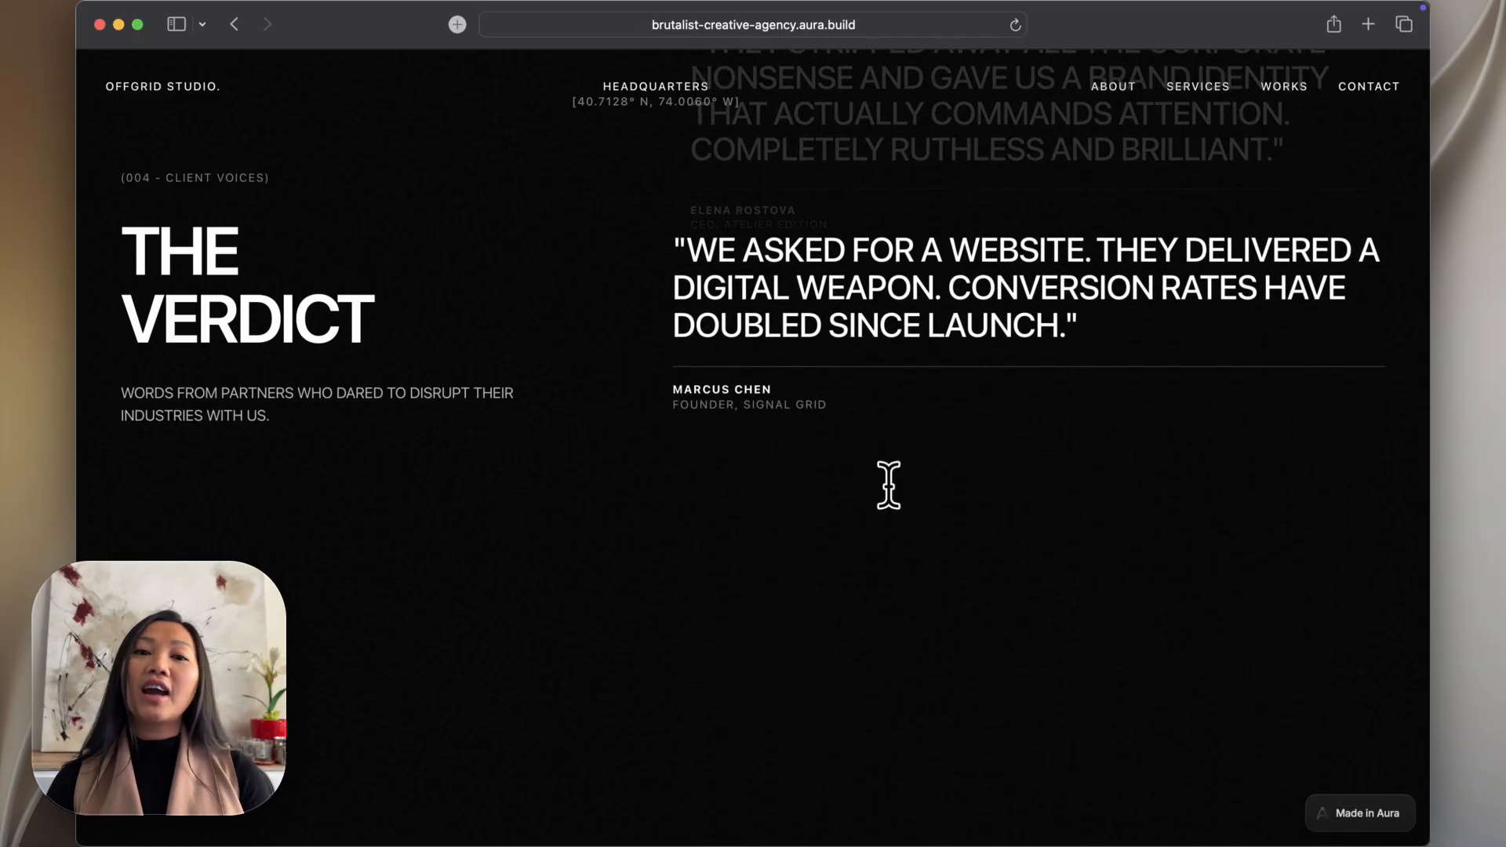
pyautogui.scroll(-5, 887, 483)
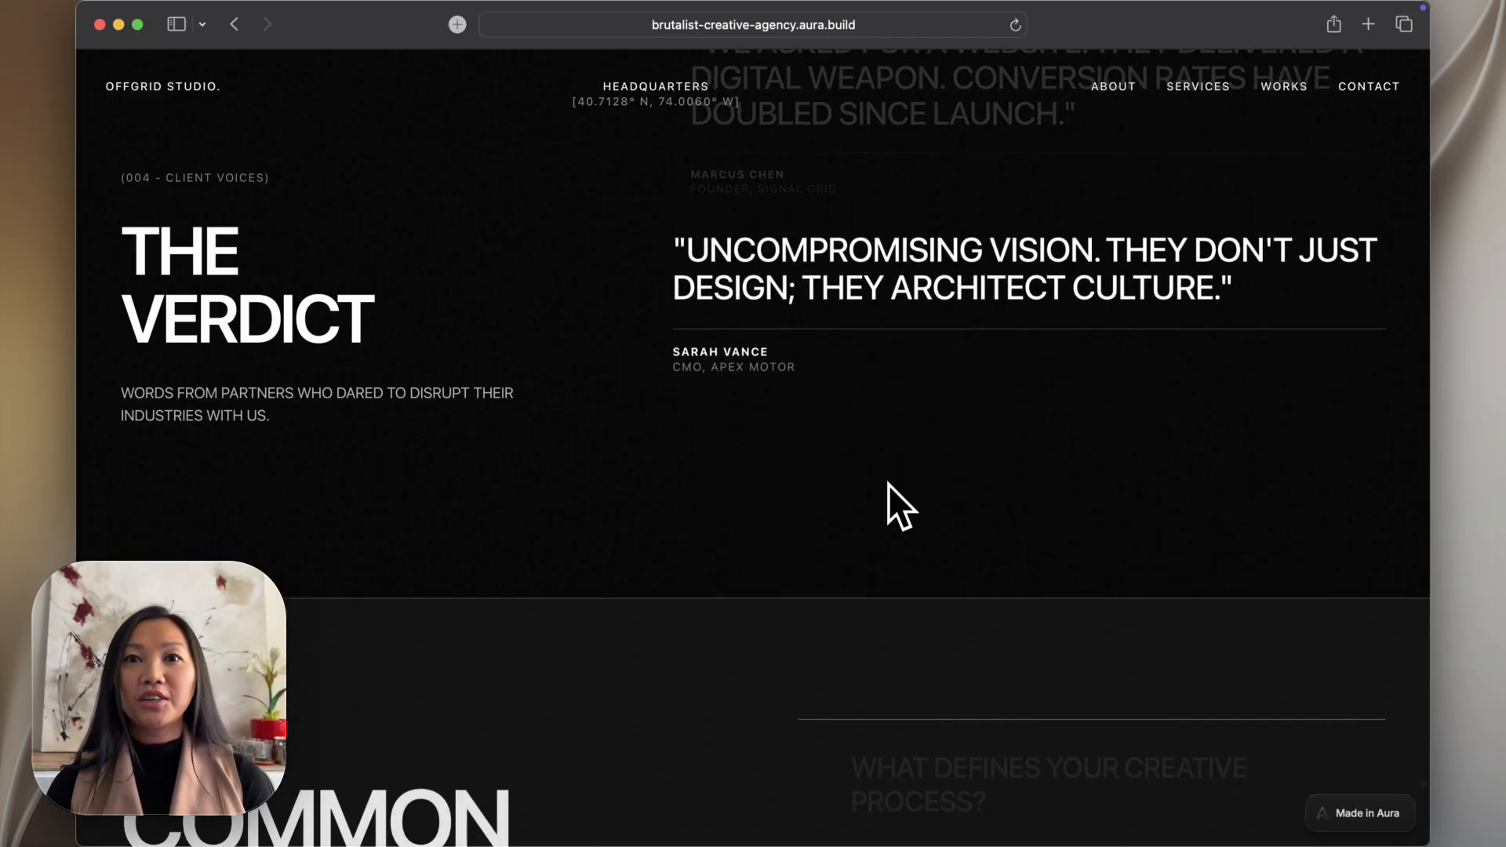
pyautogui.scroll(-10, 888, 483)
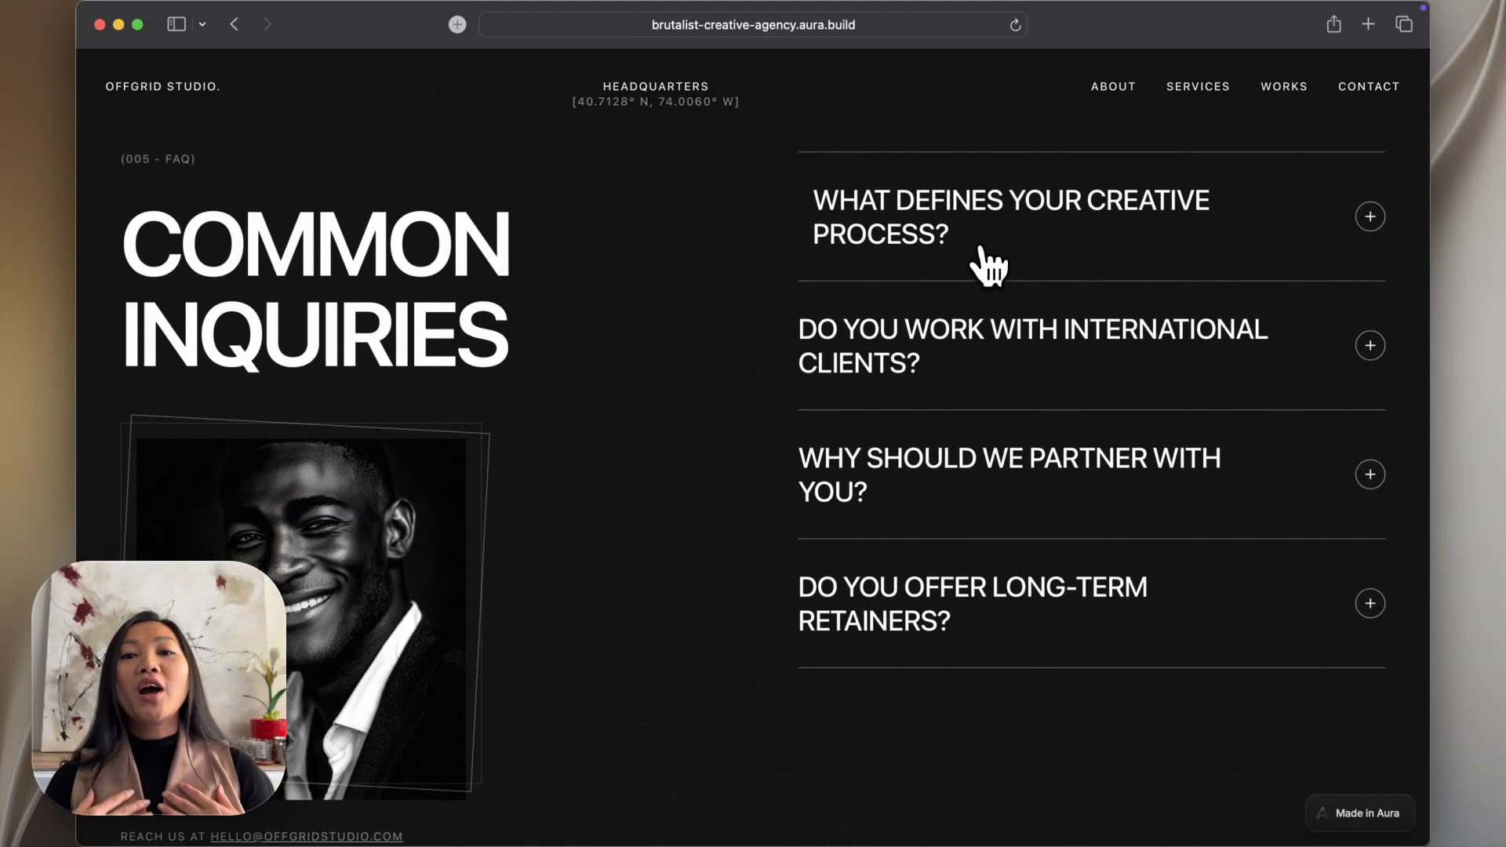
# Step: Expand and collapse the FAQ answer about the creative process, and view the site's contact form
pyautogui.click(1368, 247)
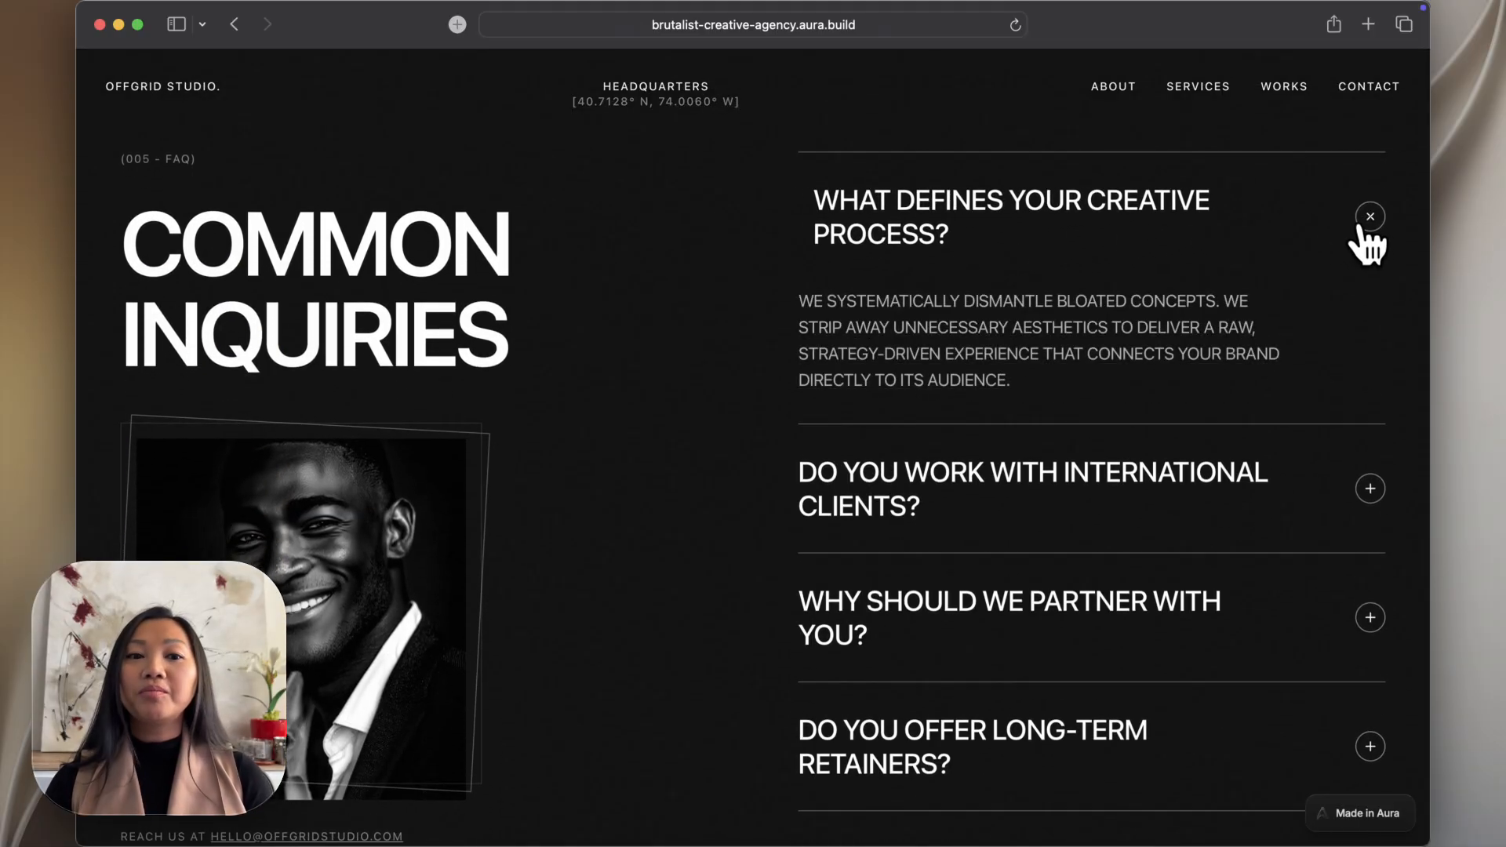
pyautogui.click(1362, 227)
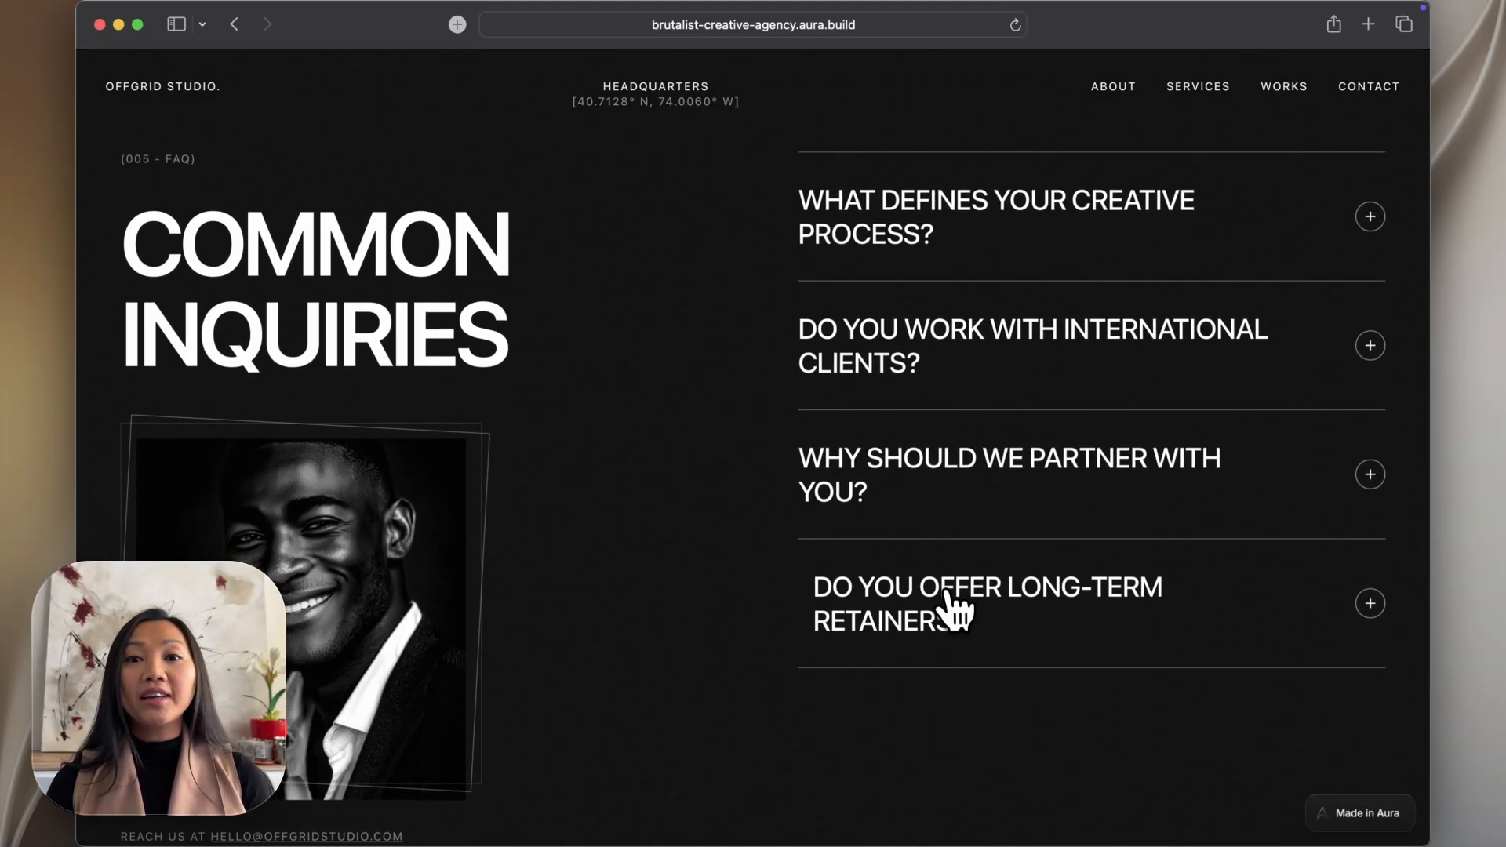
pyautogui.scroll(-12, 949, 604)
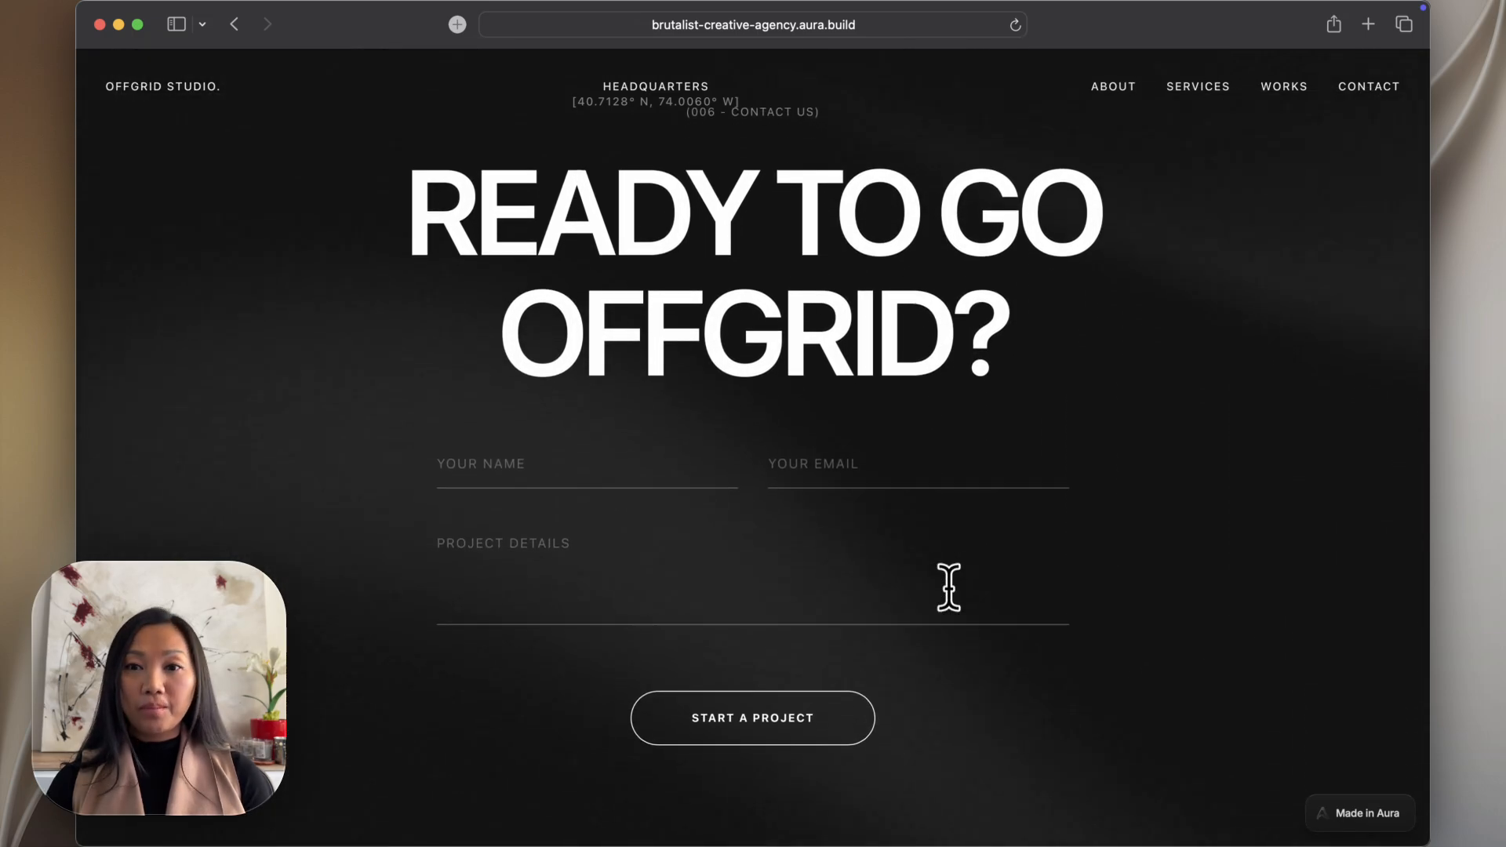
pyautogui.scroll(-10, 948, 586)
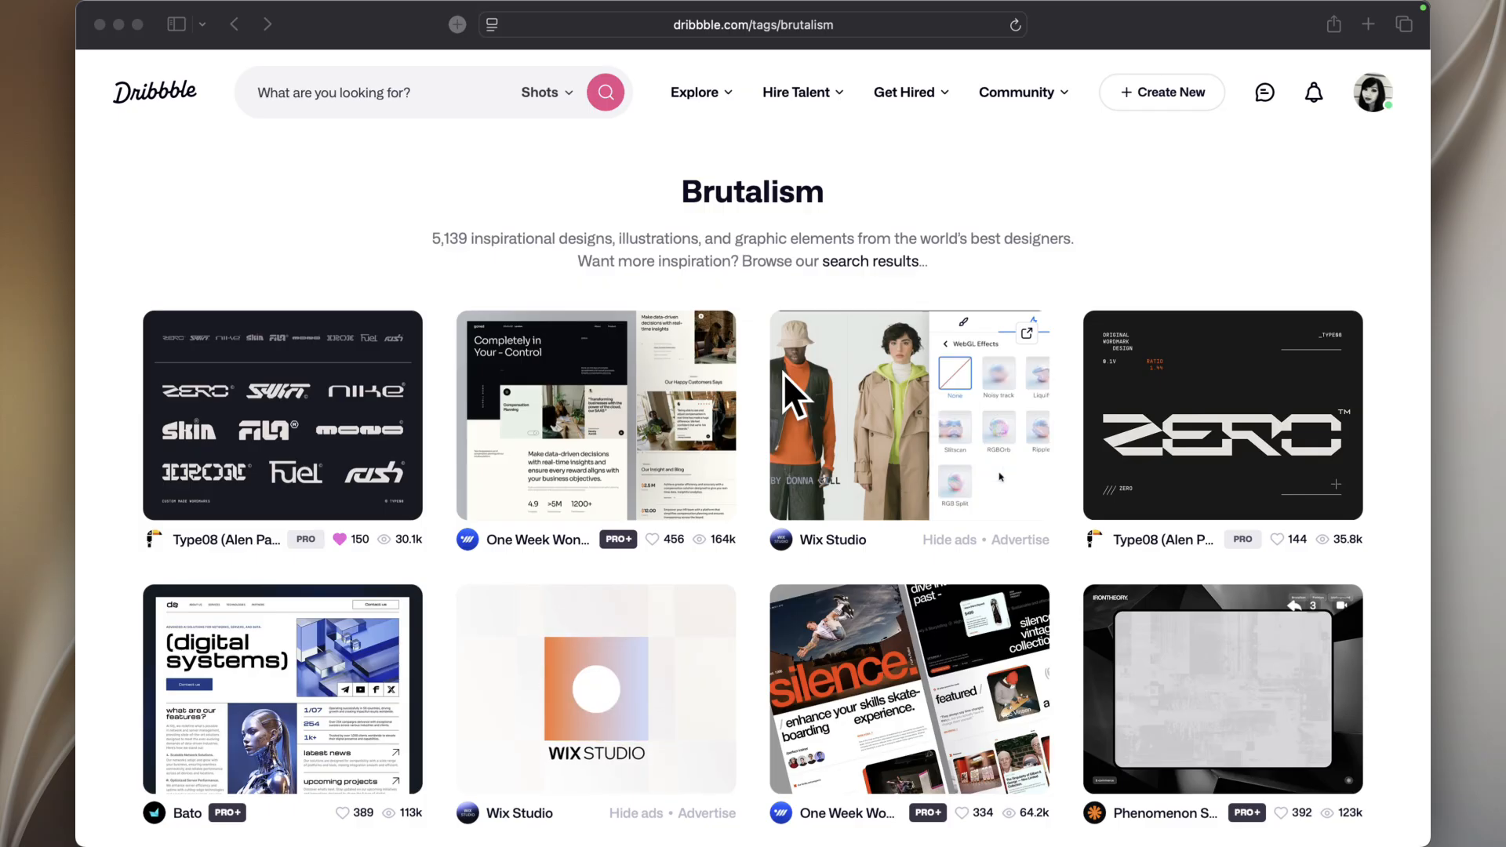
# Step: Browse the Brutalism shots on Dribbble for a creative agency landing page to use as design inspiration
pyautogui.scroll(-5, 783, 374)
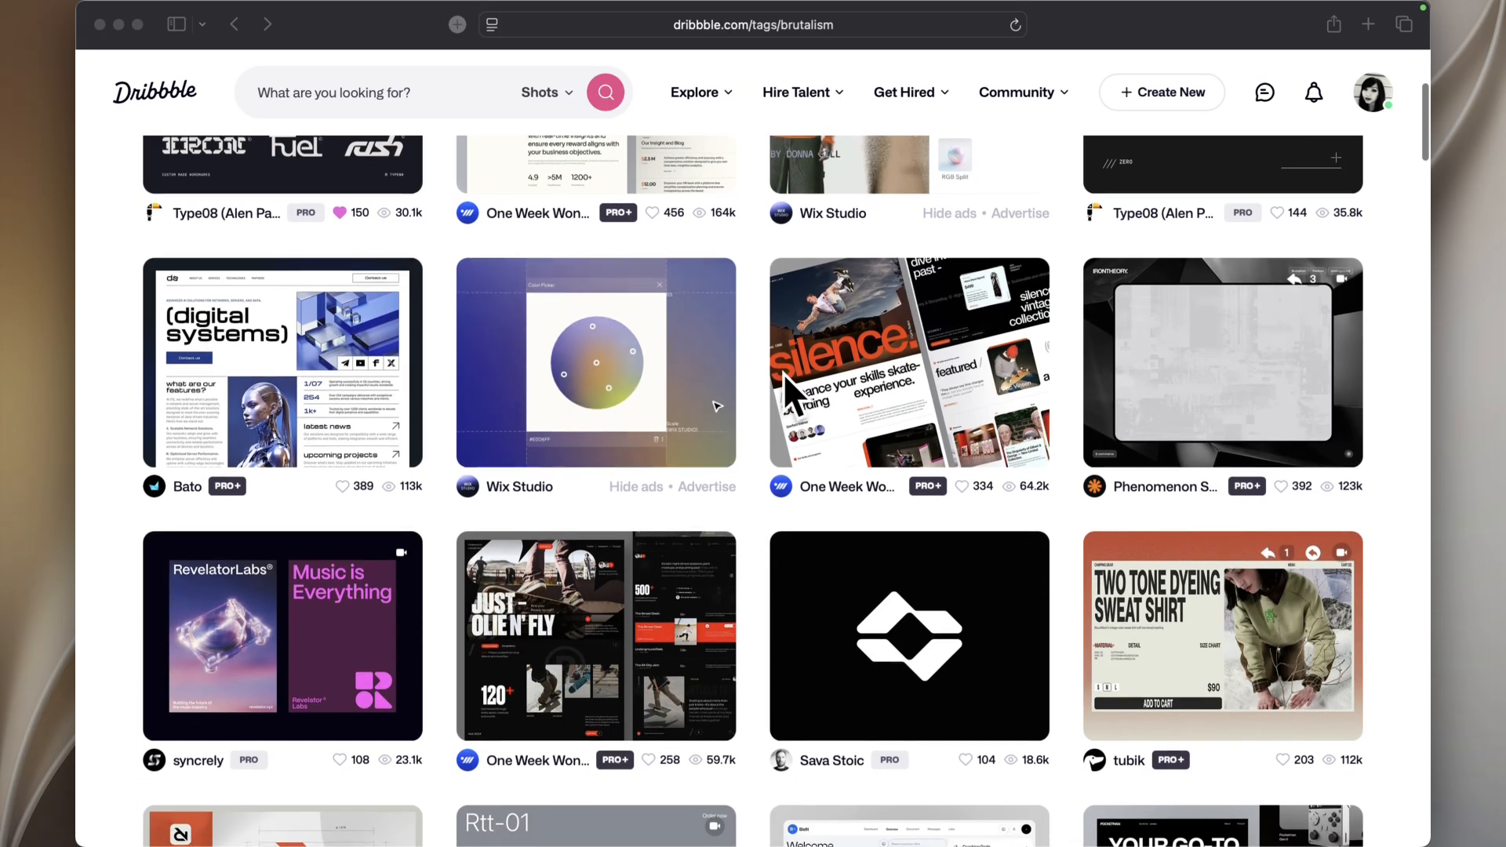
pyautogui.scroll(-7, 783, 373)
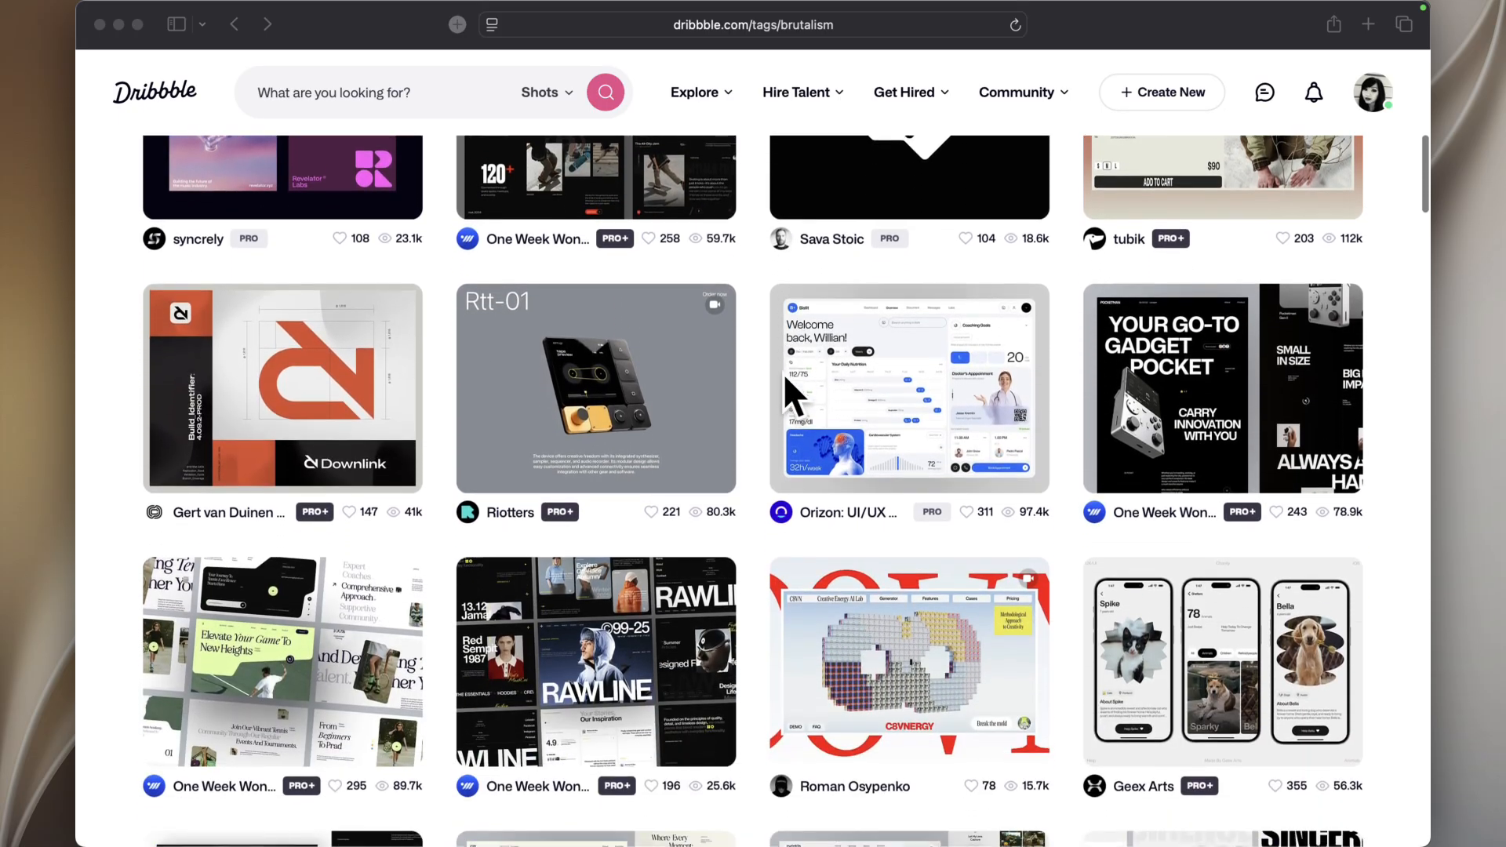
pyautogui.scroll(-4, 783, 374)
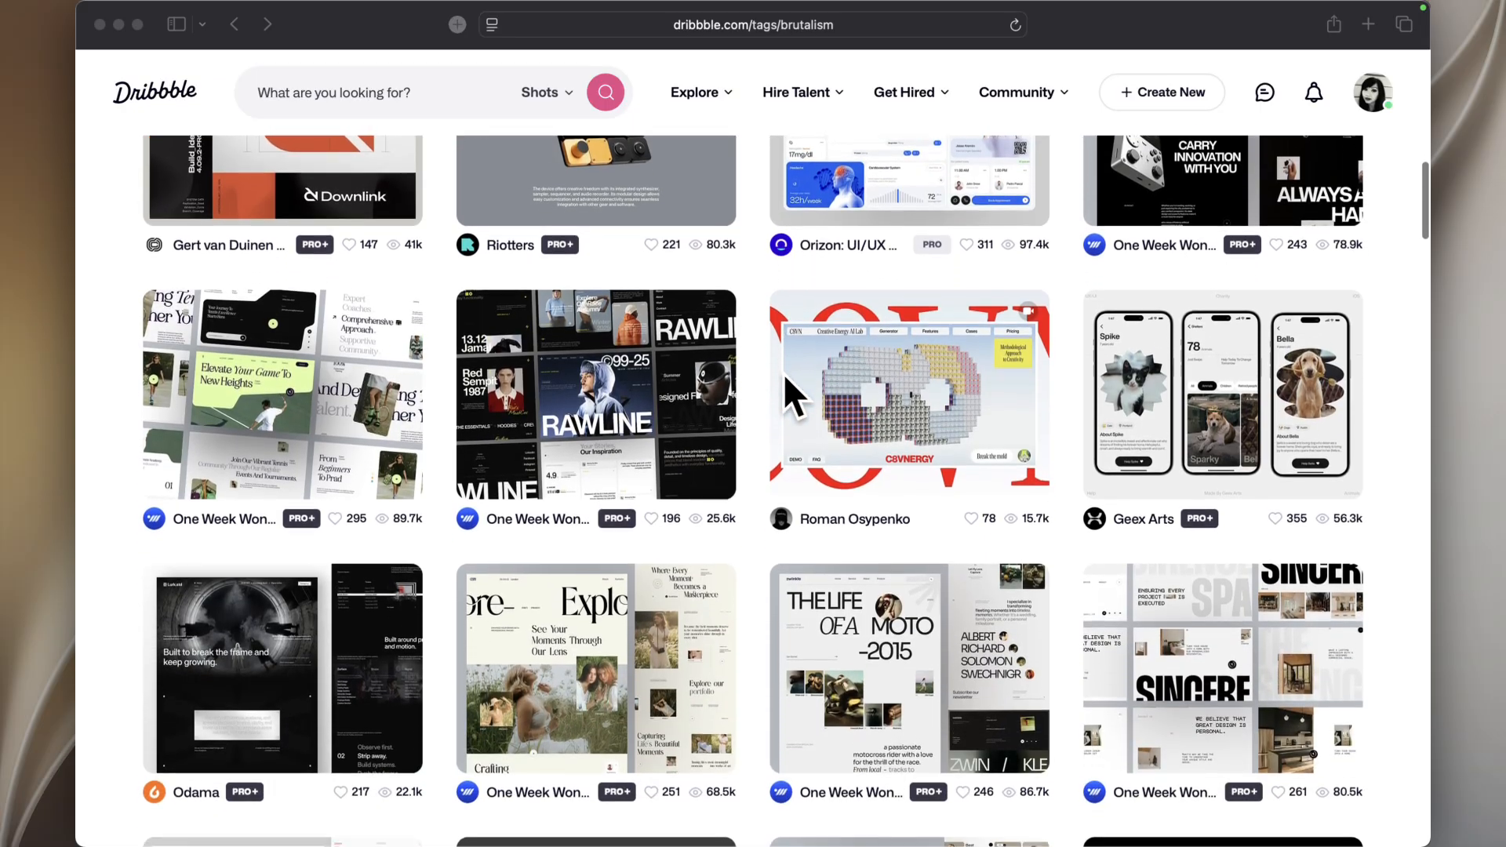
pyautogui.scroll(-5, 783, 374)
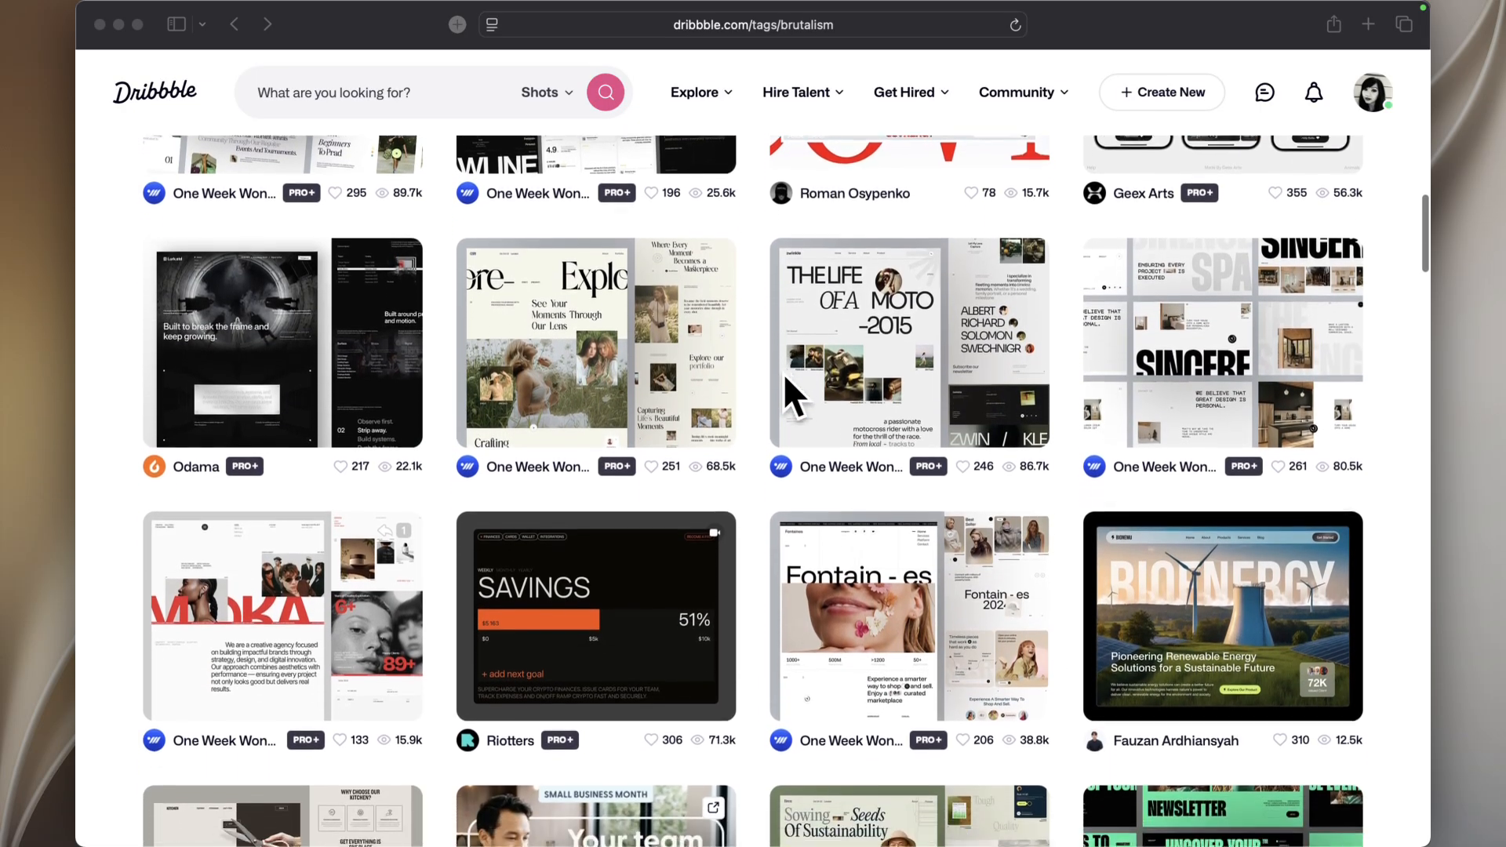
pyautogui.scroll(-4, 782, 373)
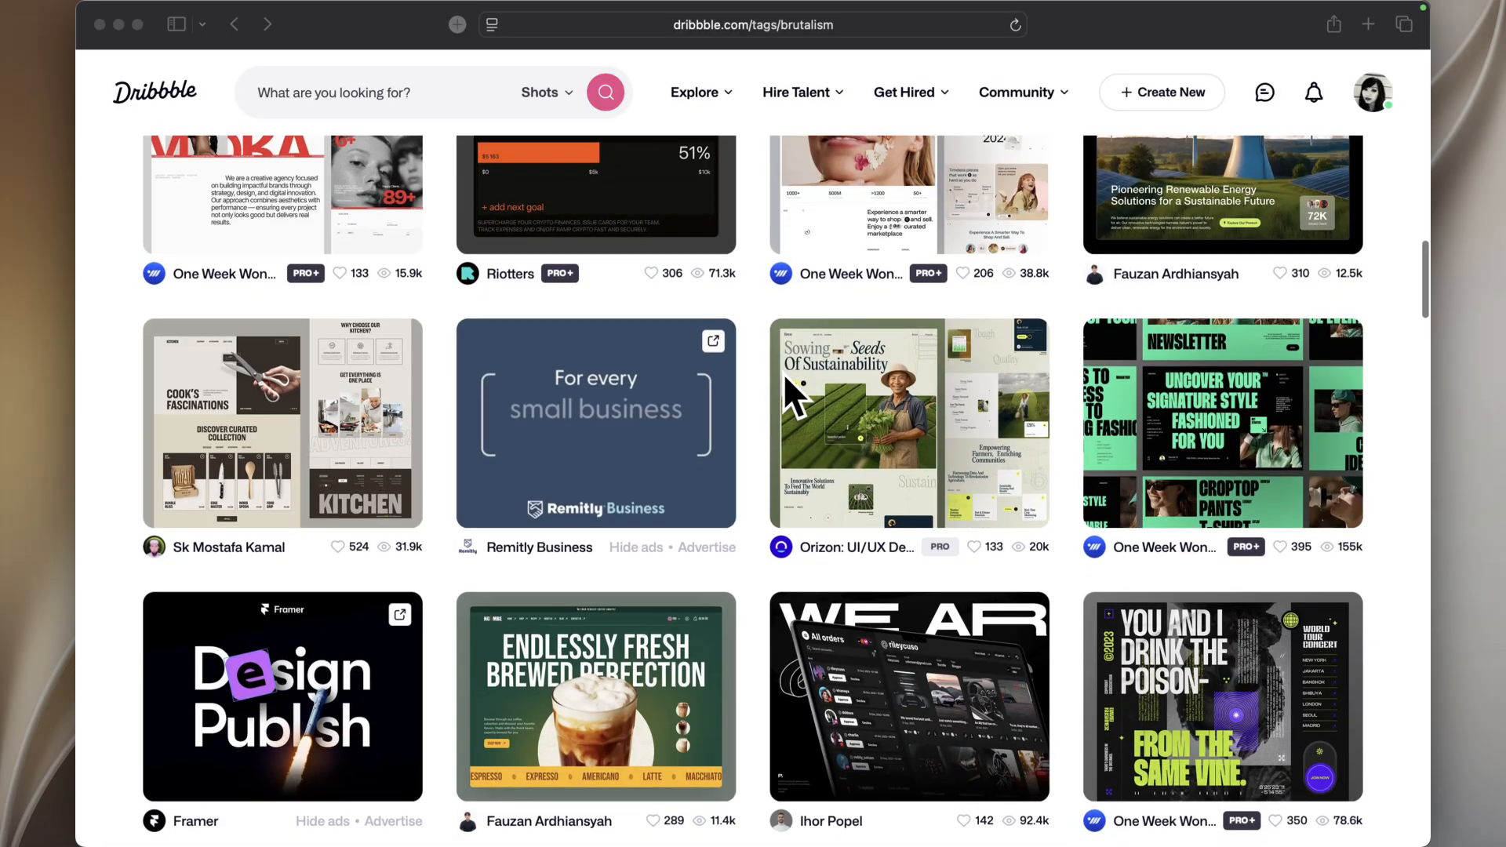
pyautogui.scroll(-8, 783, 373)
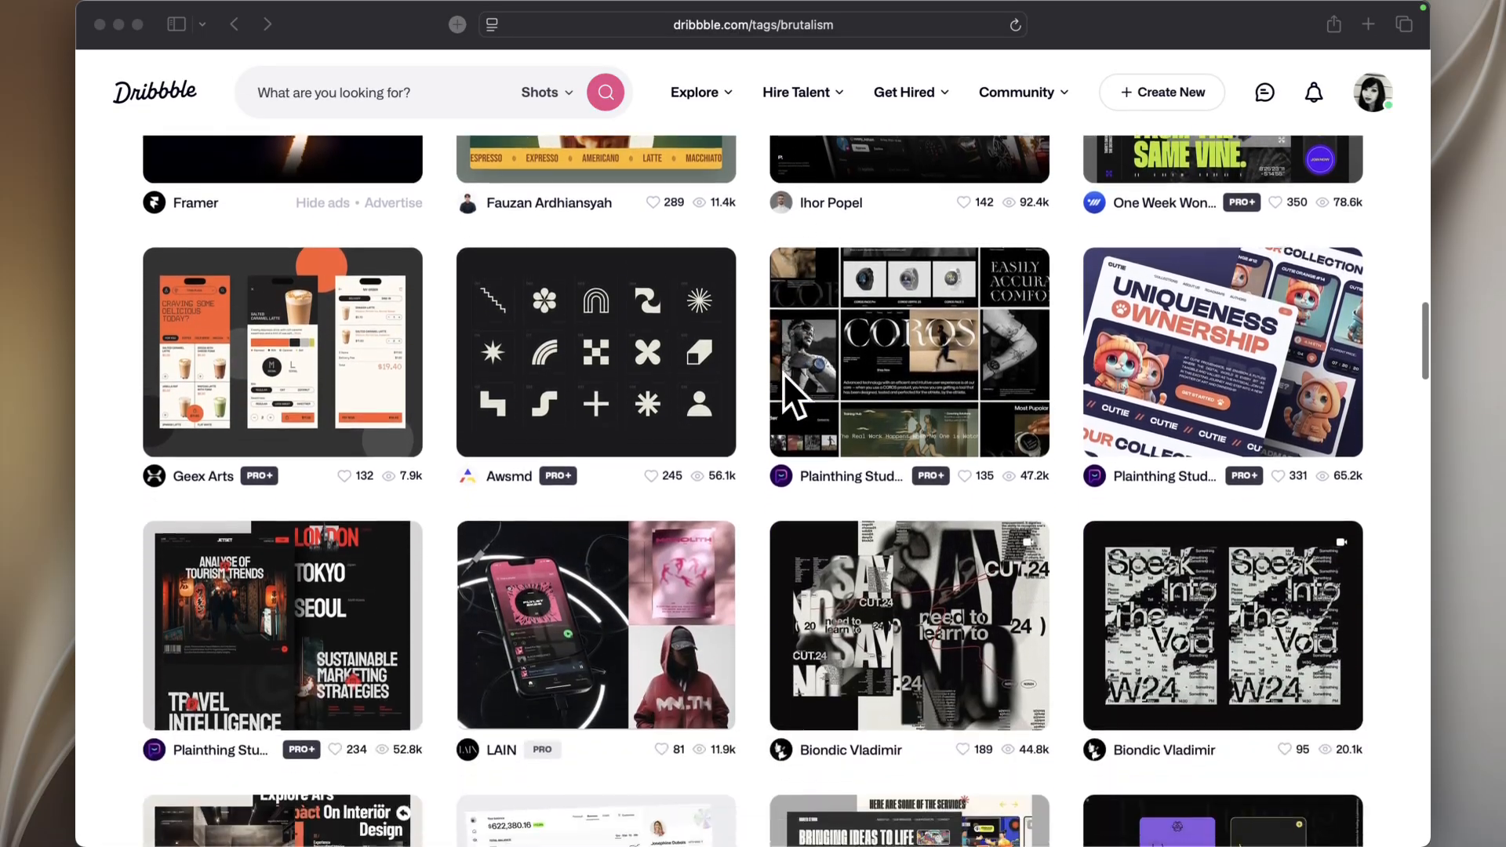
pyautogui.scroll(-9, 783, 374)
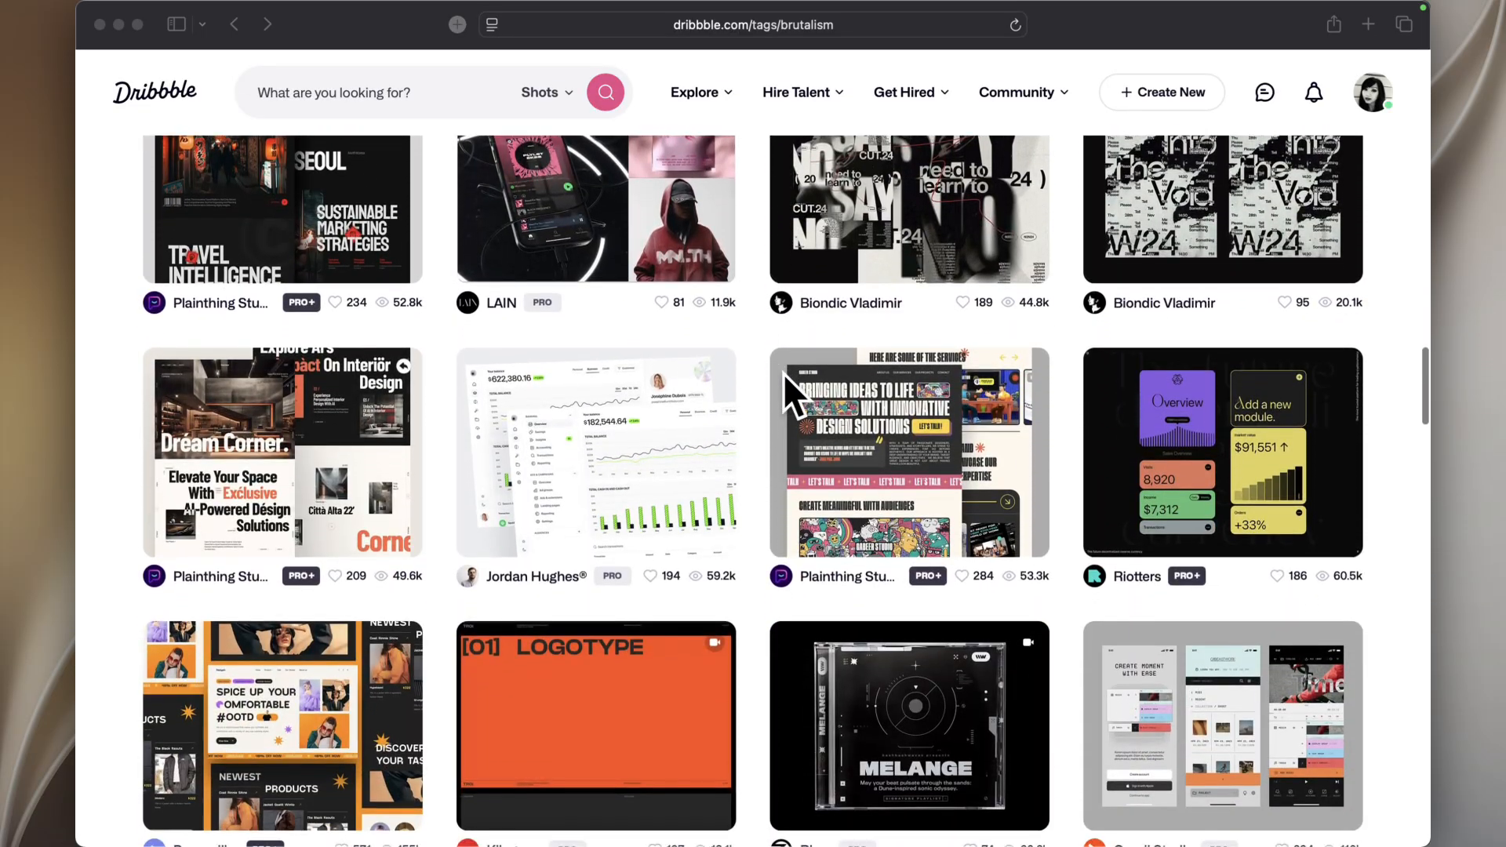
pyautogui.scroll(-10, 782, 373)
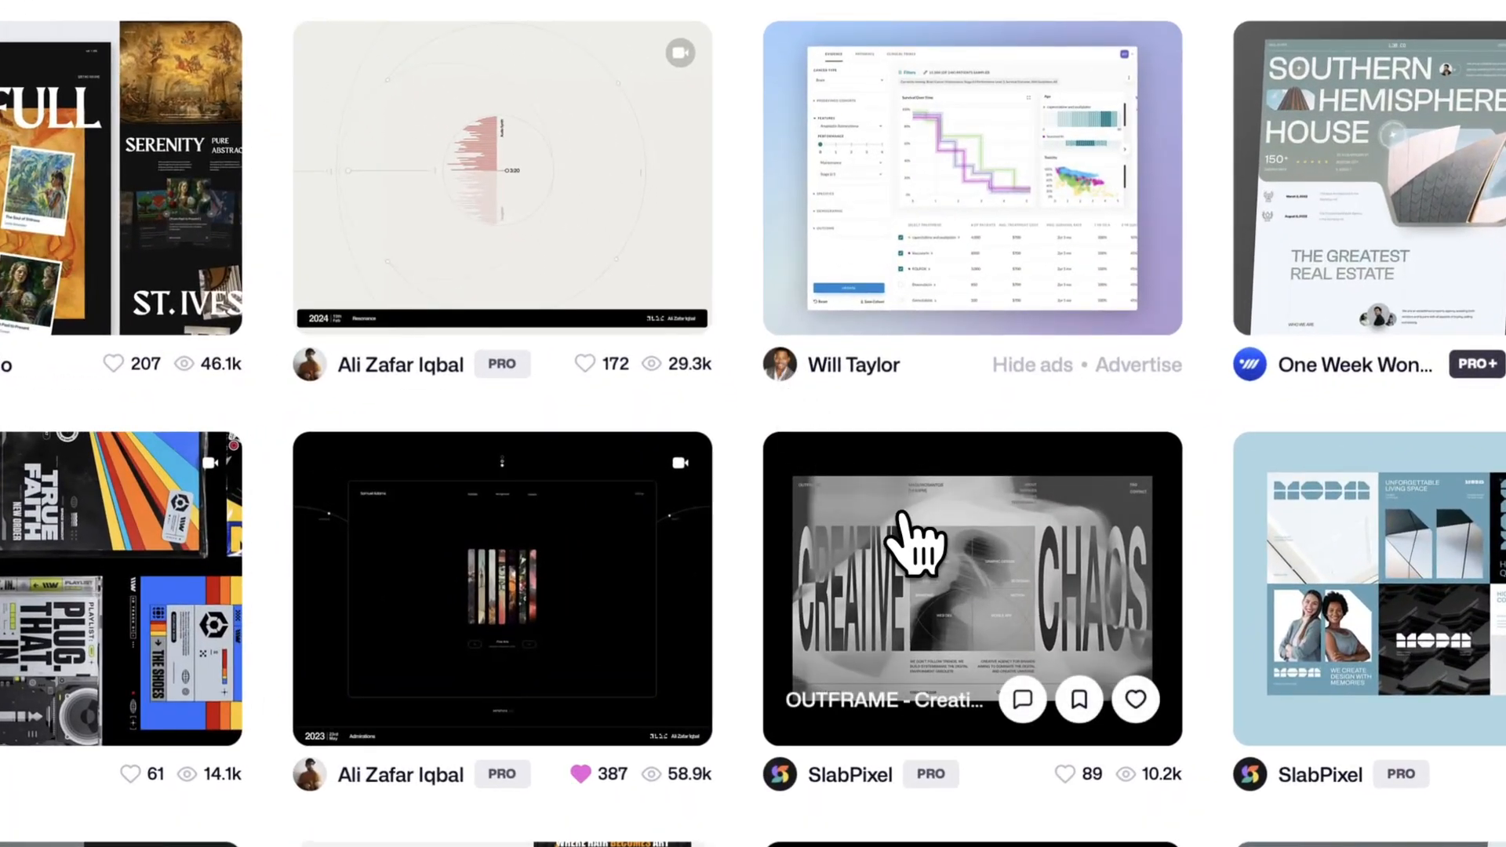
# Step: Open the "OUTFRAME - Creative Agency Landing Page" shot and examine its hero, section layouts and mockup views
pyautogui.click(908, 511)
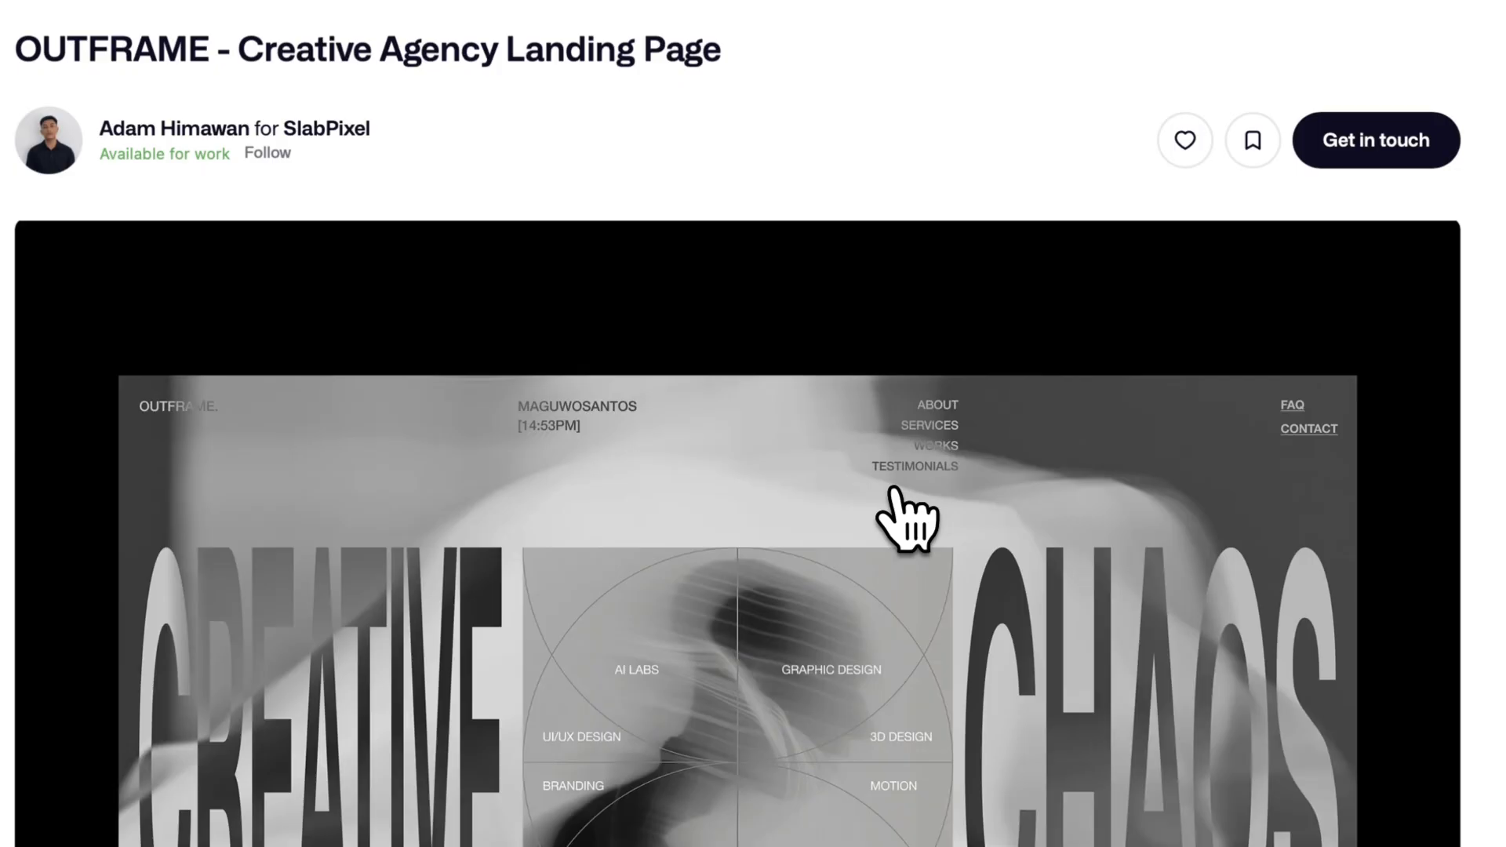
pyautogui.scroll(-8, 908, 518)
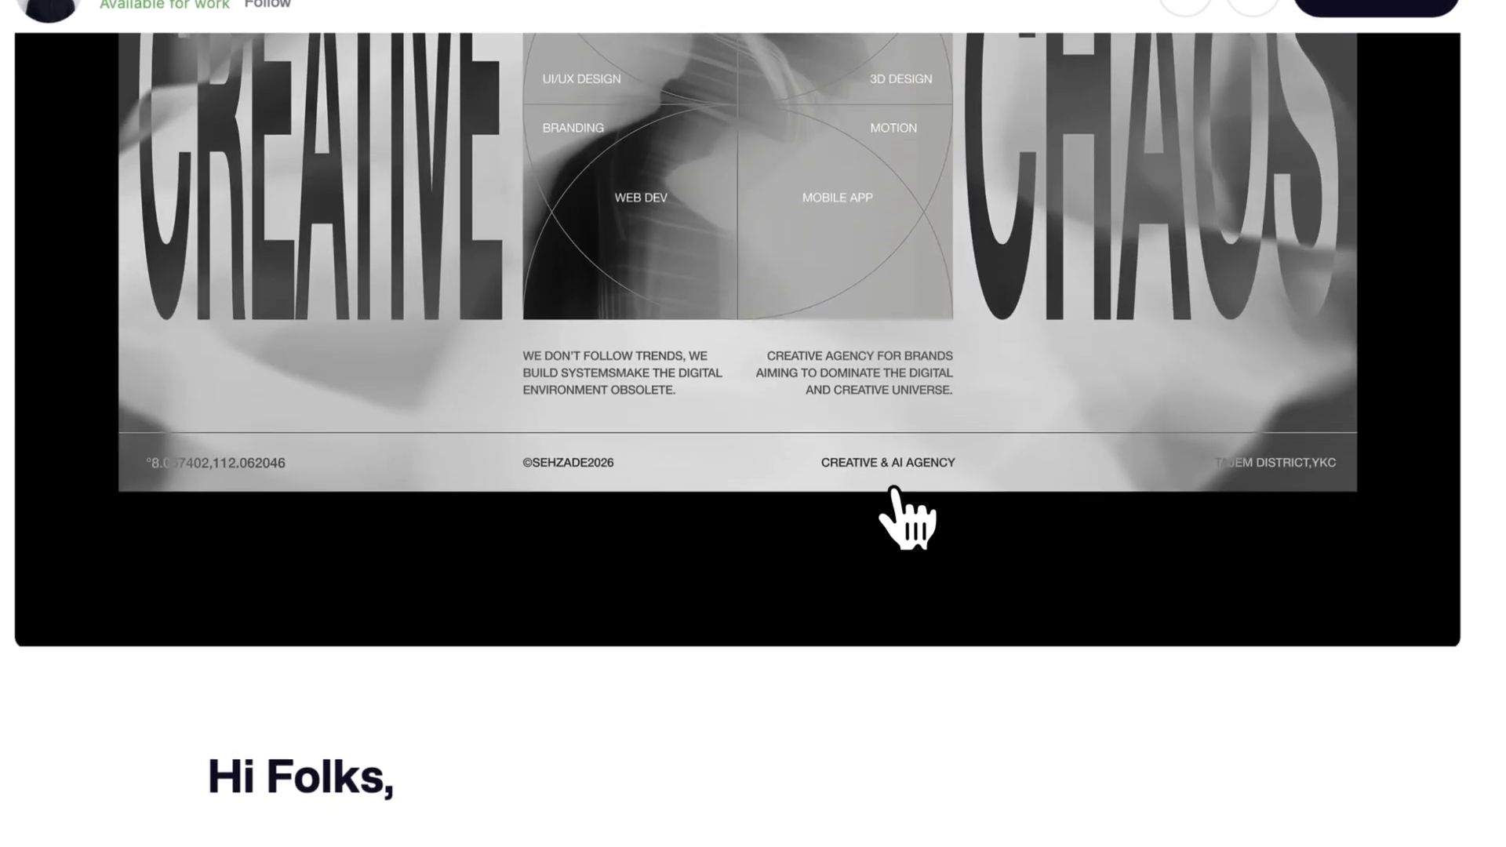
pyautogui.scroll(-4, 908, 518)
pyautogui.scroll(-10, 894, 502)
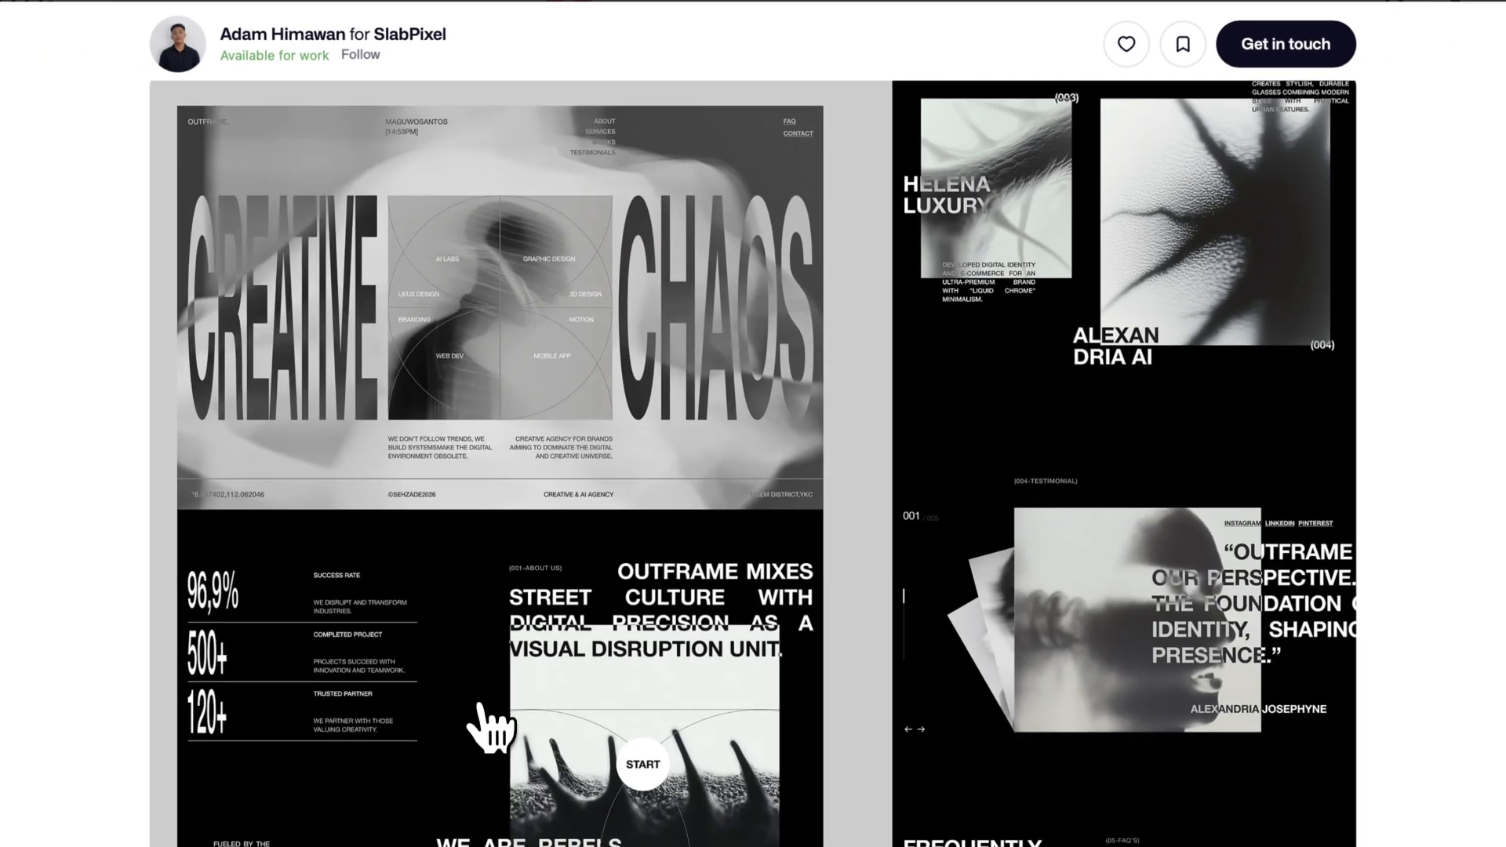
pyautogui.scroll(-15, 745, 808)
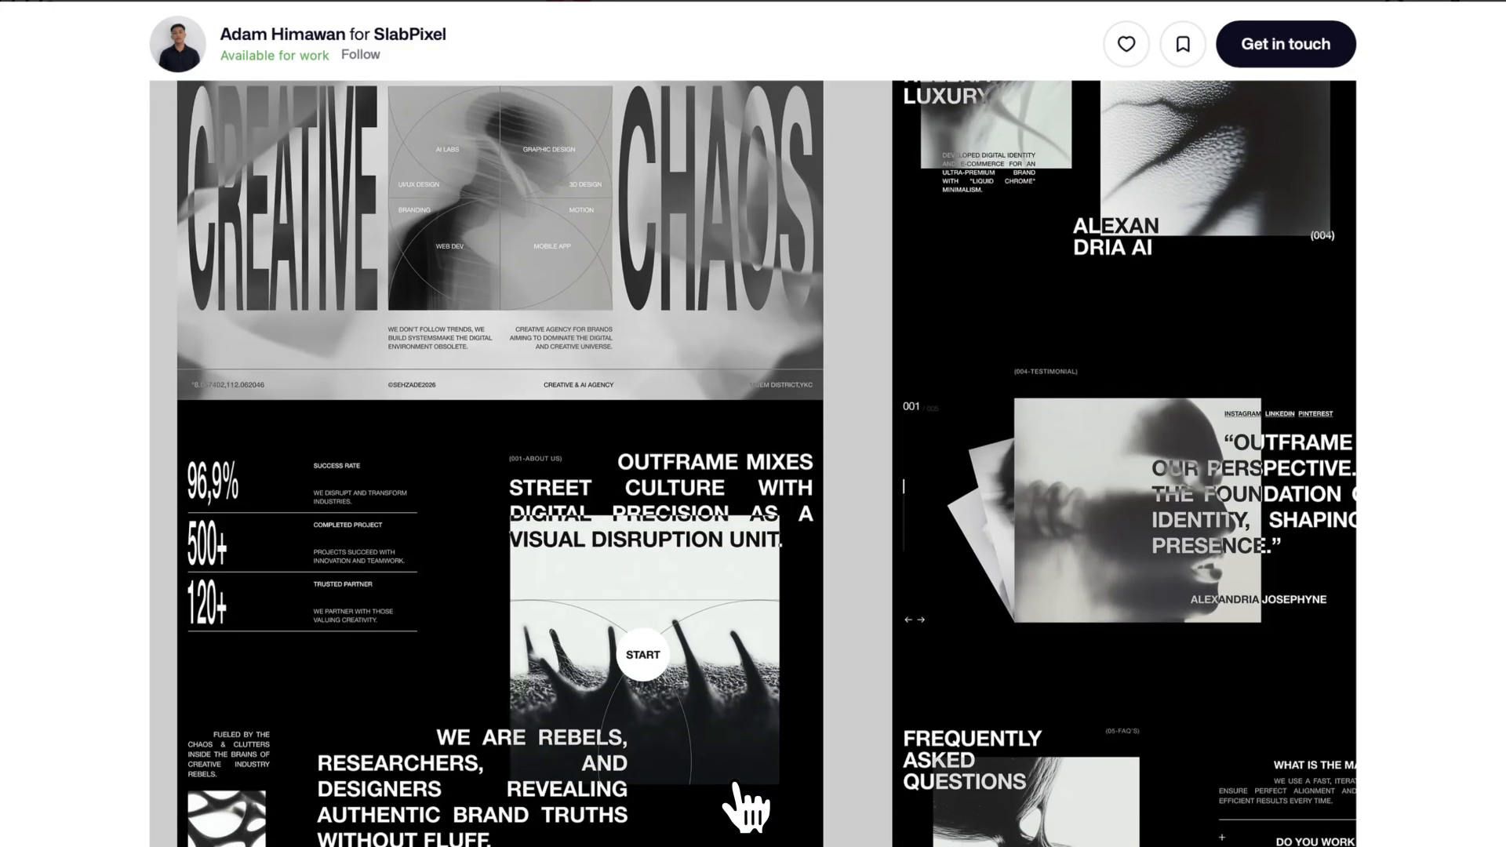
pyautogui.scroll(-15, 745, 808)
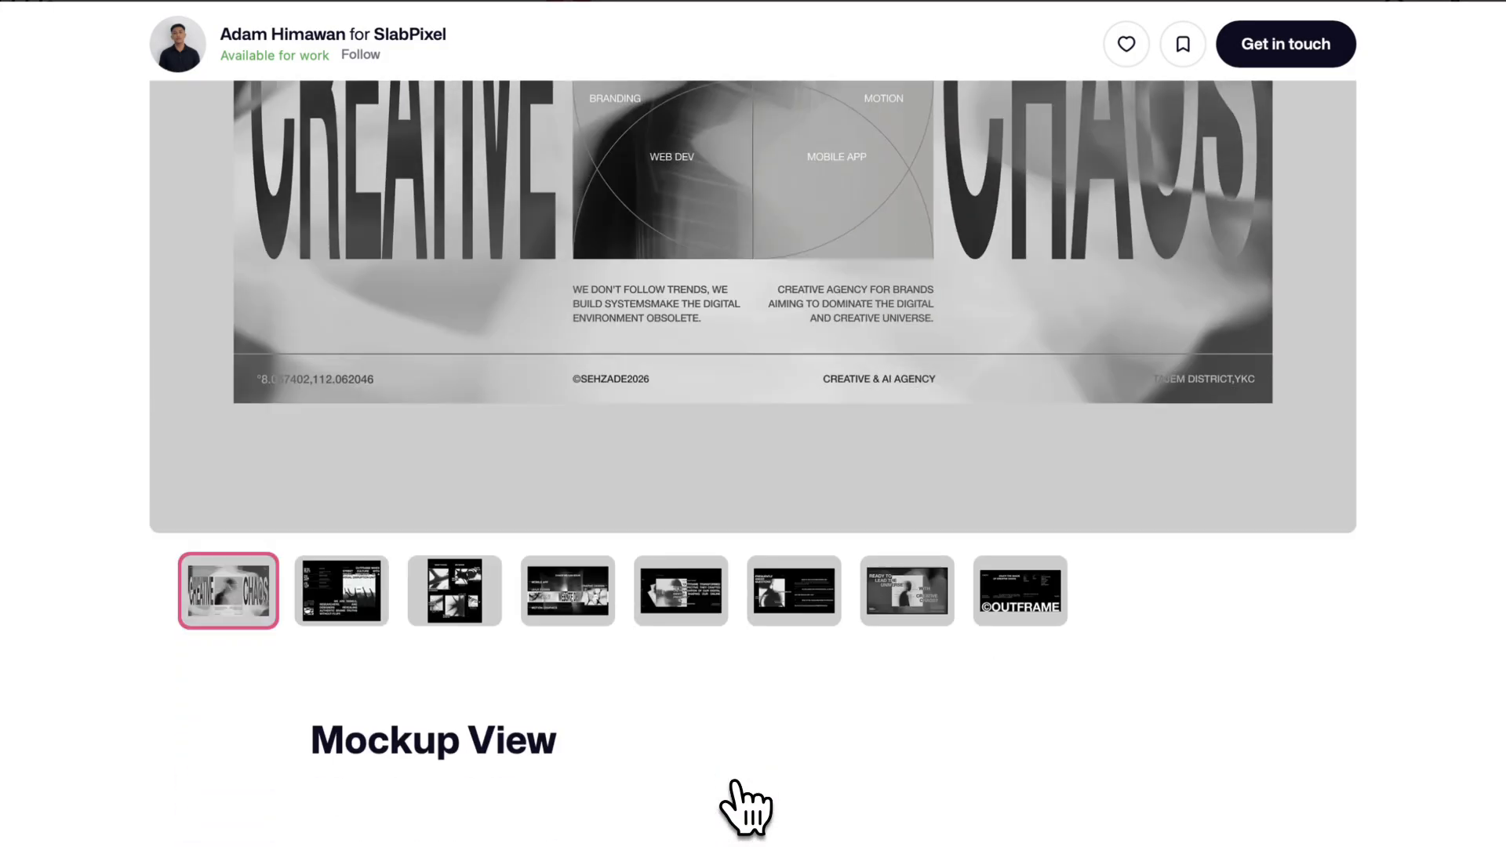
pyautogui.scroll(-10, 737, 785)
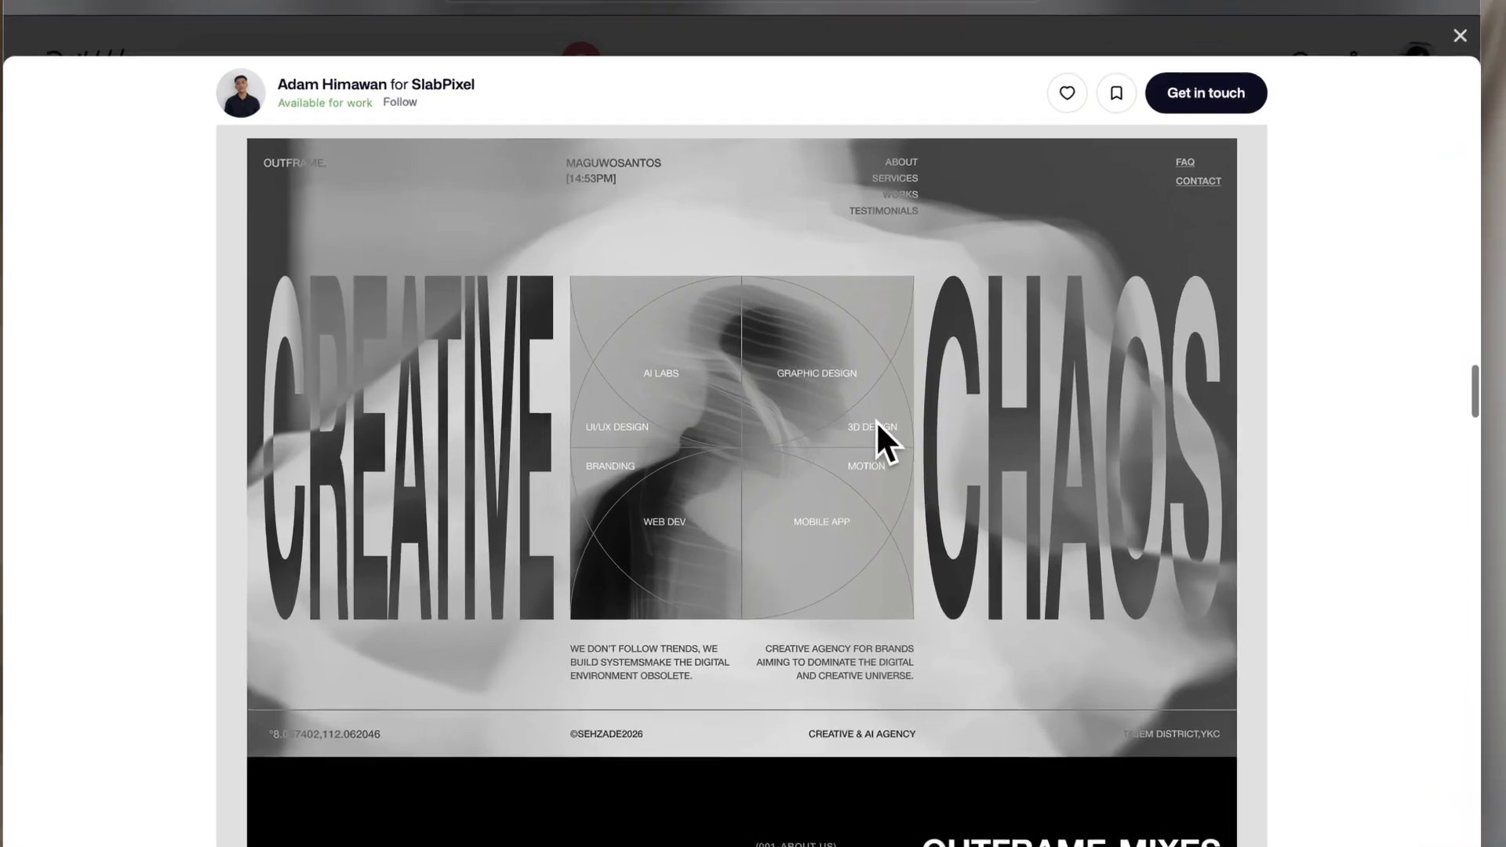
# Step: Save the full-page OUTFRAME landing page image to the Downloads folder
pyautogui.rightClick(877, 420)
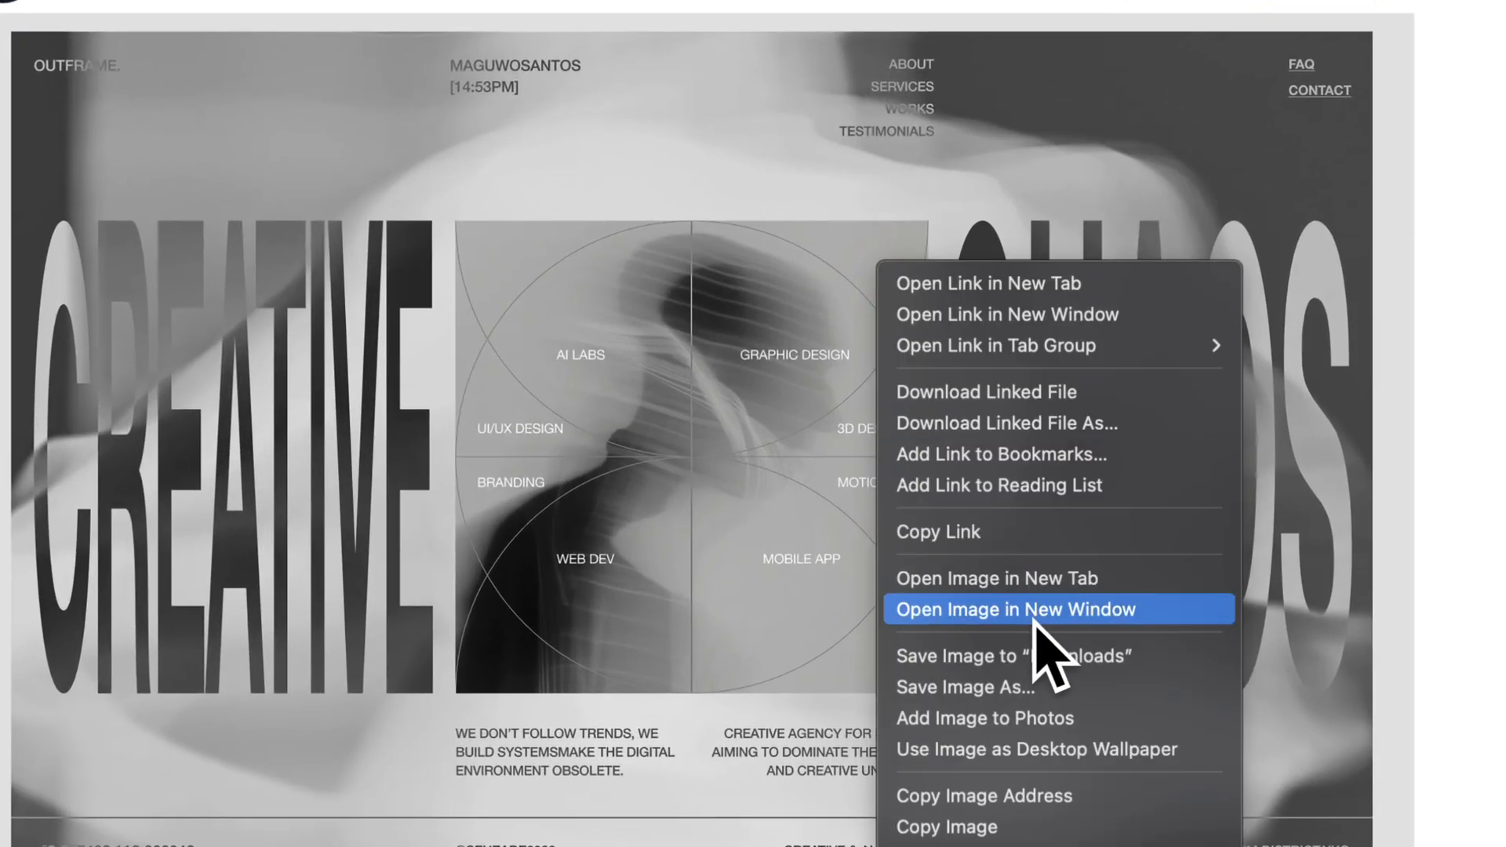
pyautogui.click(1031, 657)
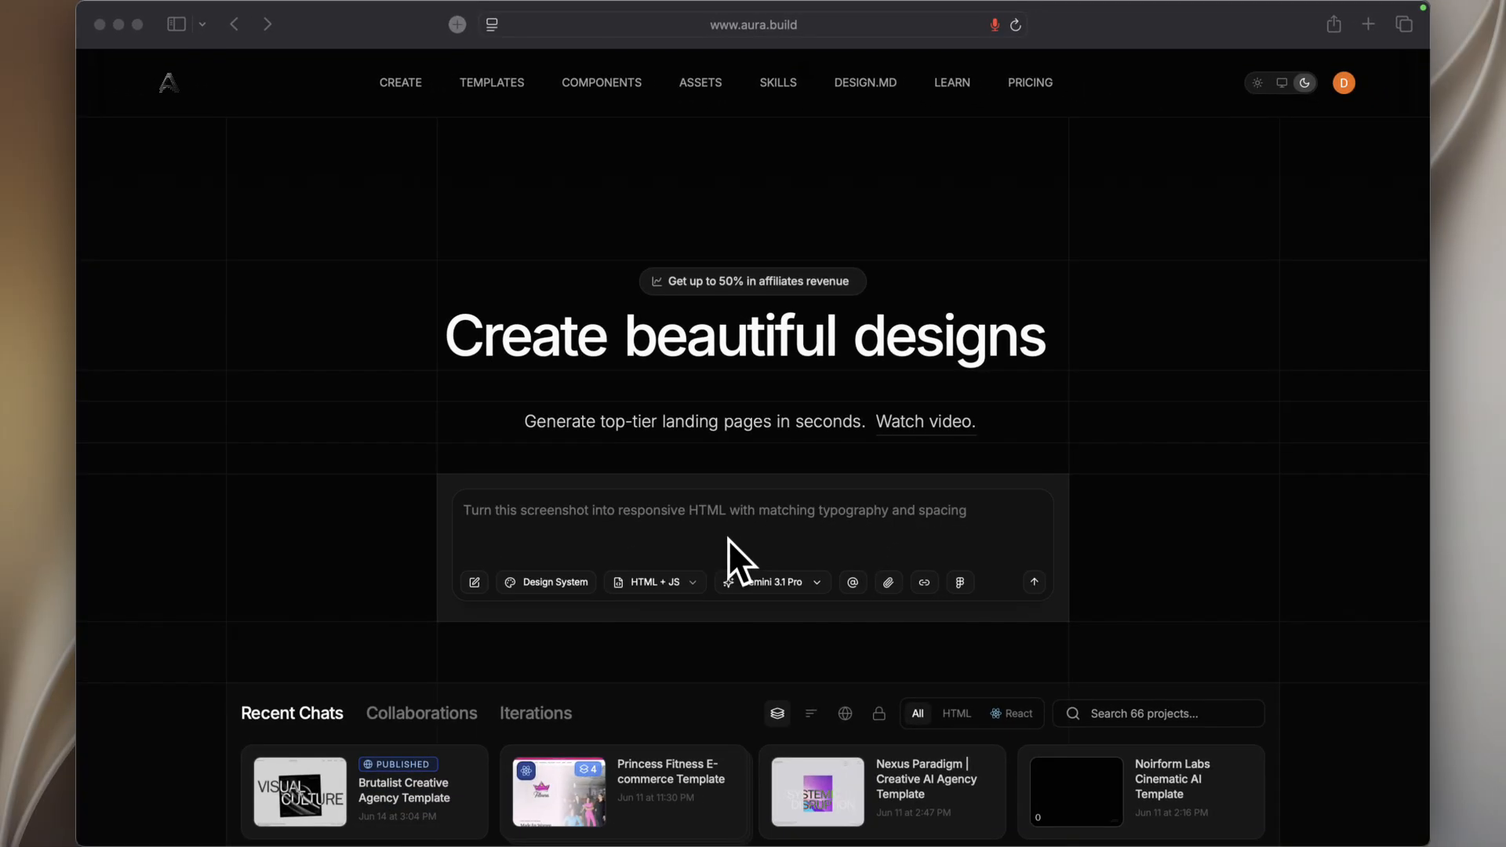
# Step: Look through the Aura home page's recent chats and its trending, featured, free, pro and paid template sections
pyautogui.scroll(-3, 728, 540)
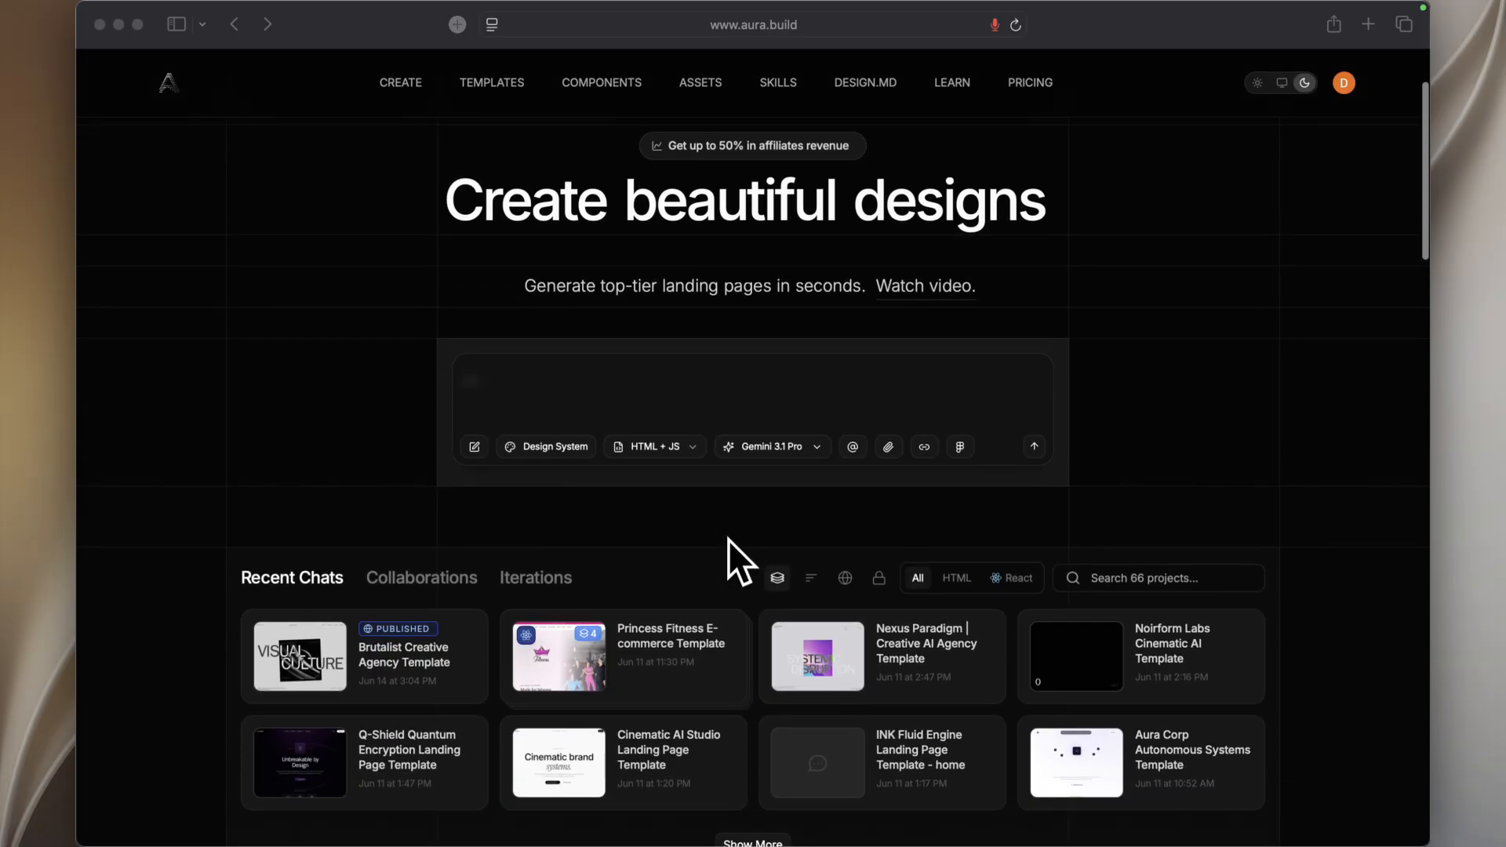
pyautogui.scroll(-5, 727, 540)
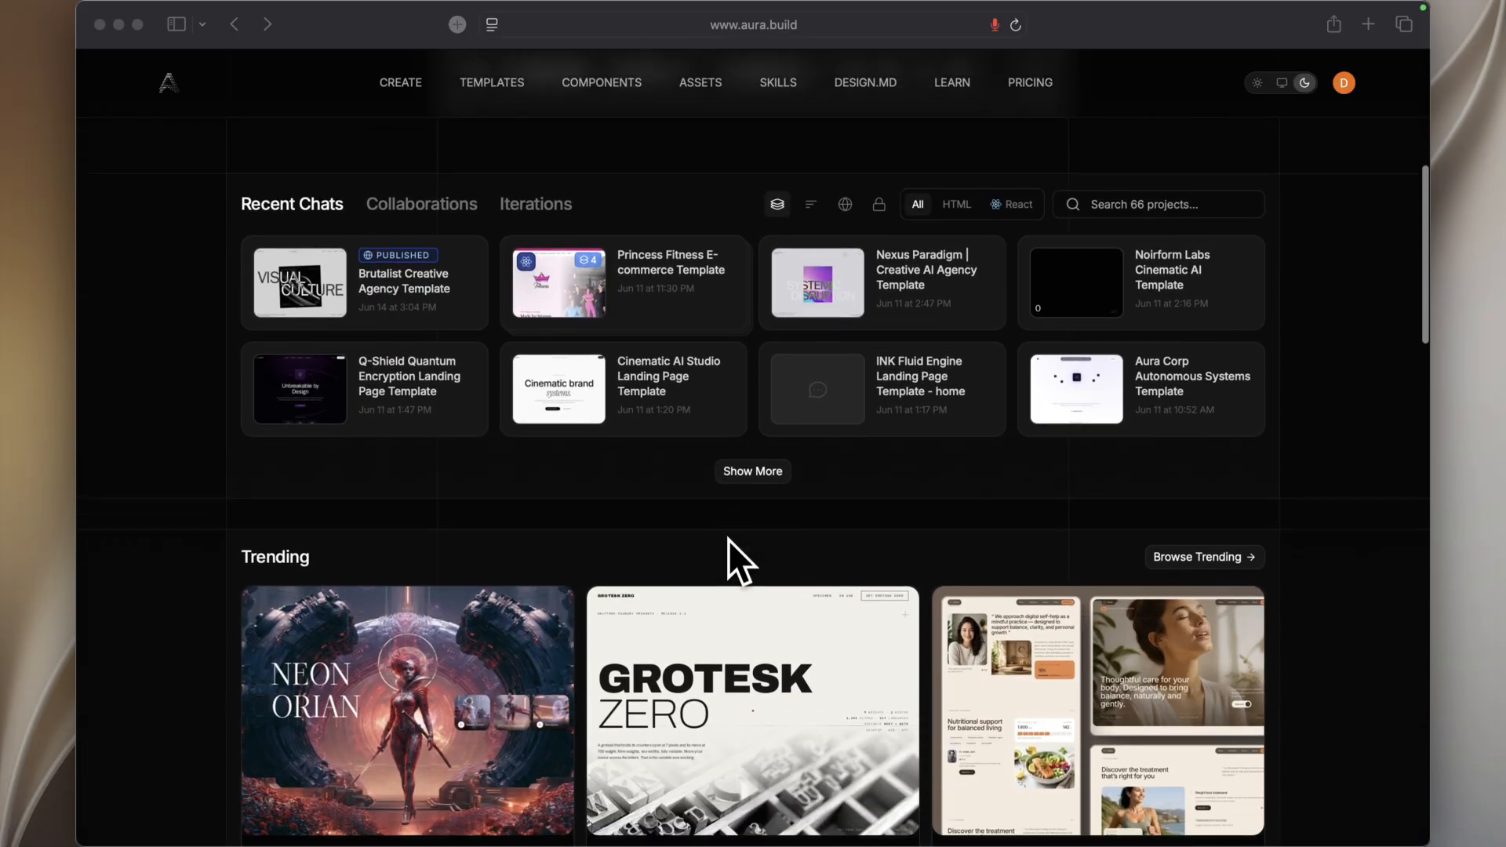
pyautogui.scroll(-7, 728, 539)
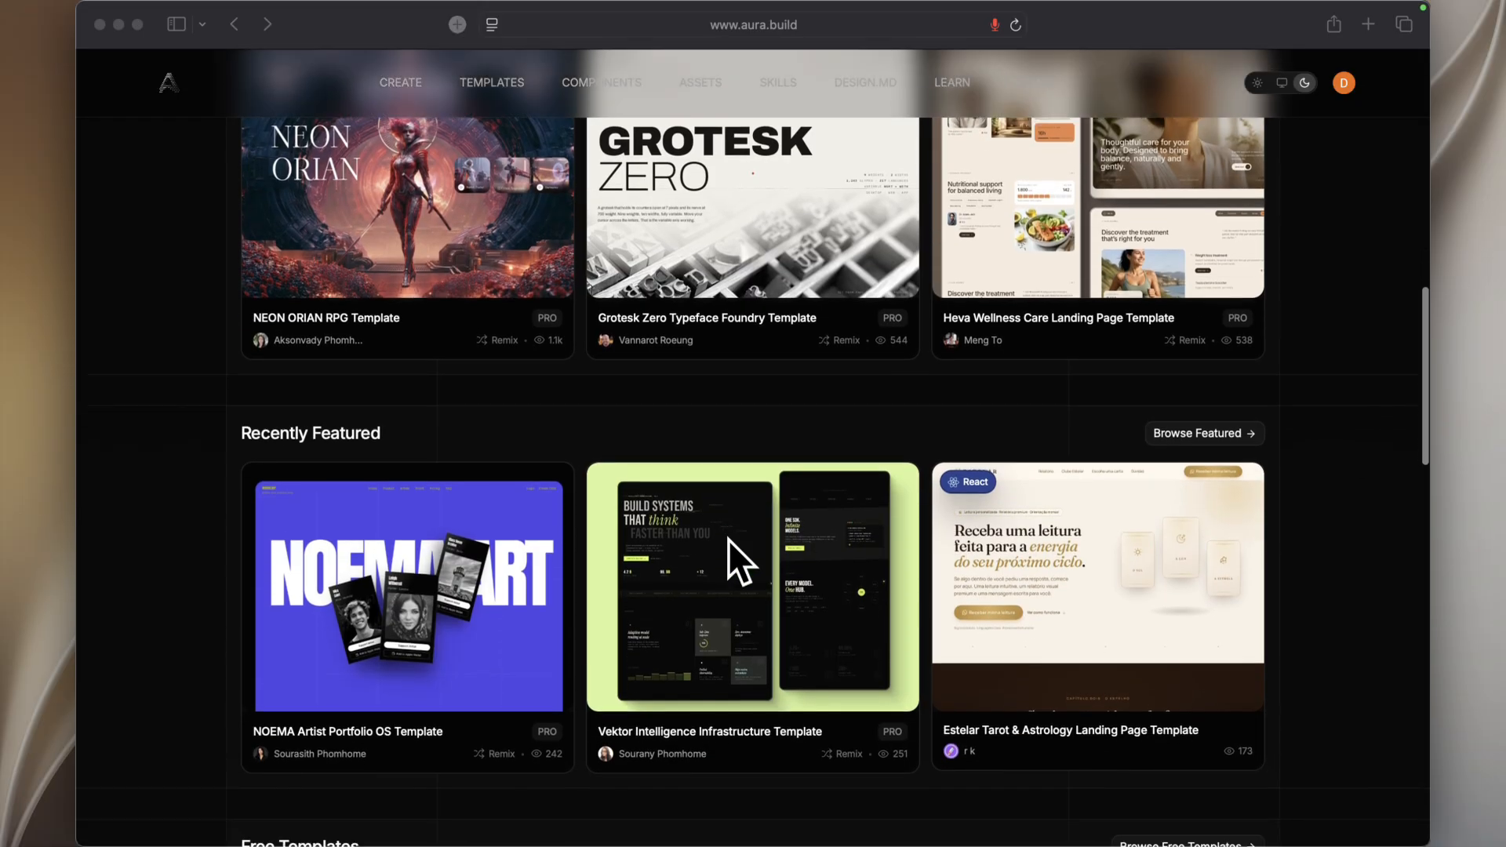
pyautogui.scroll(-6, 727, 540)
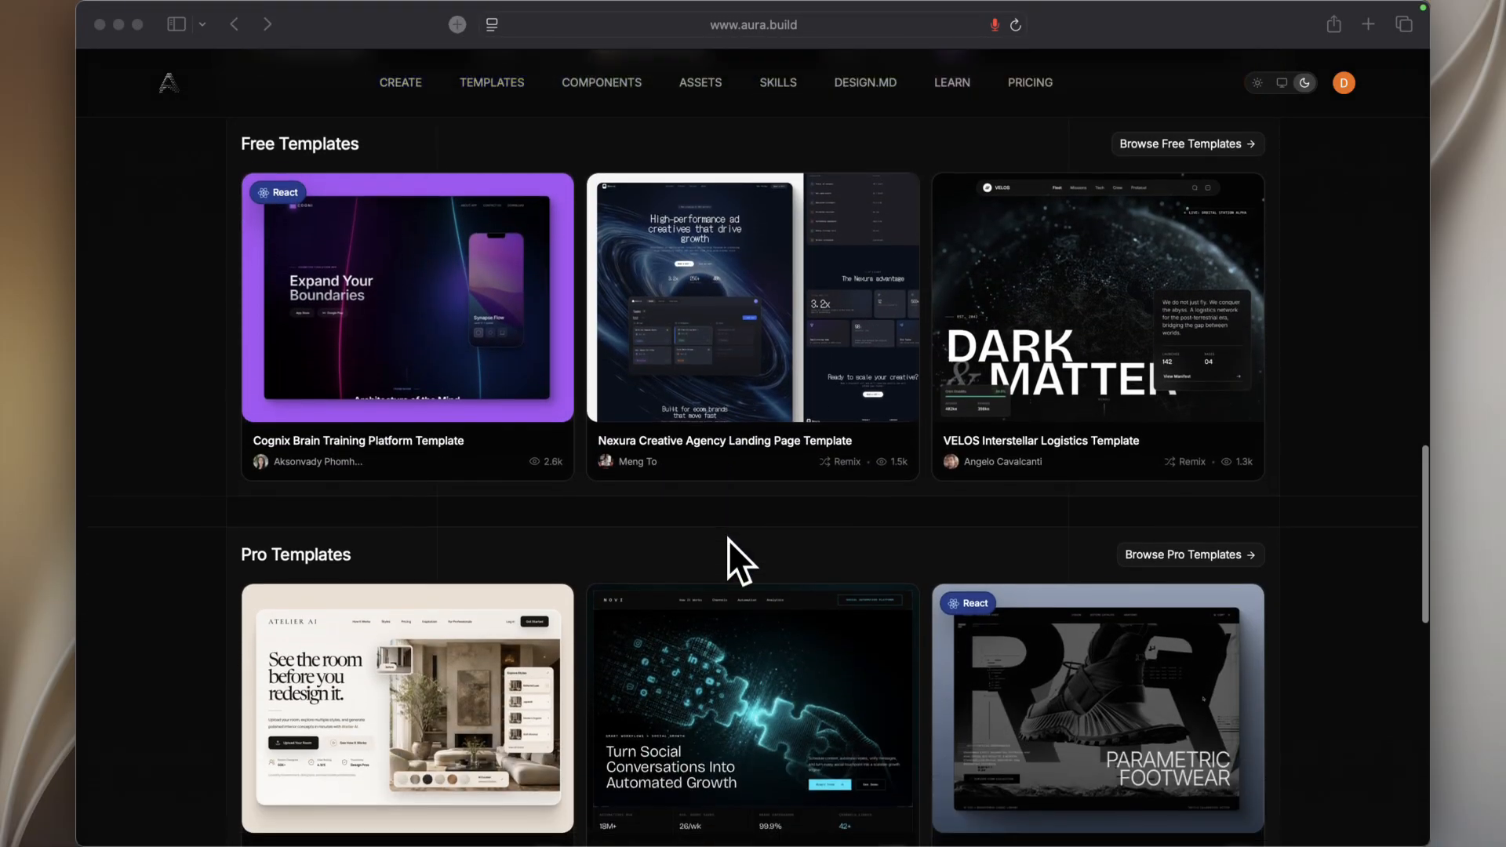
pyautogui.scroll(-11, 728, 539)
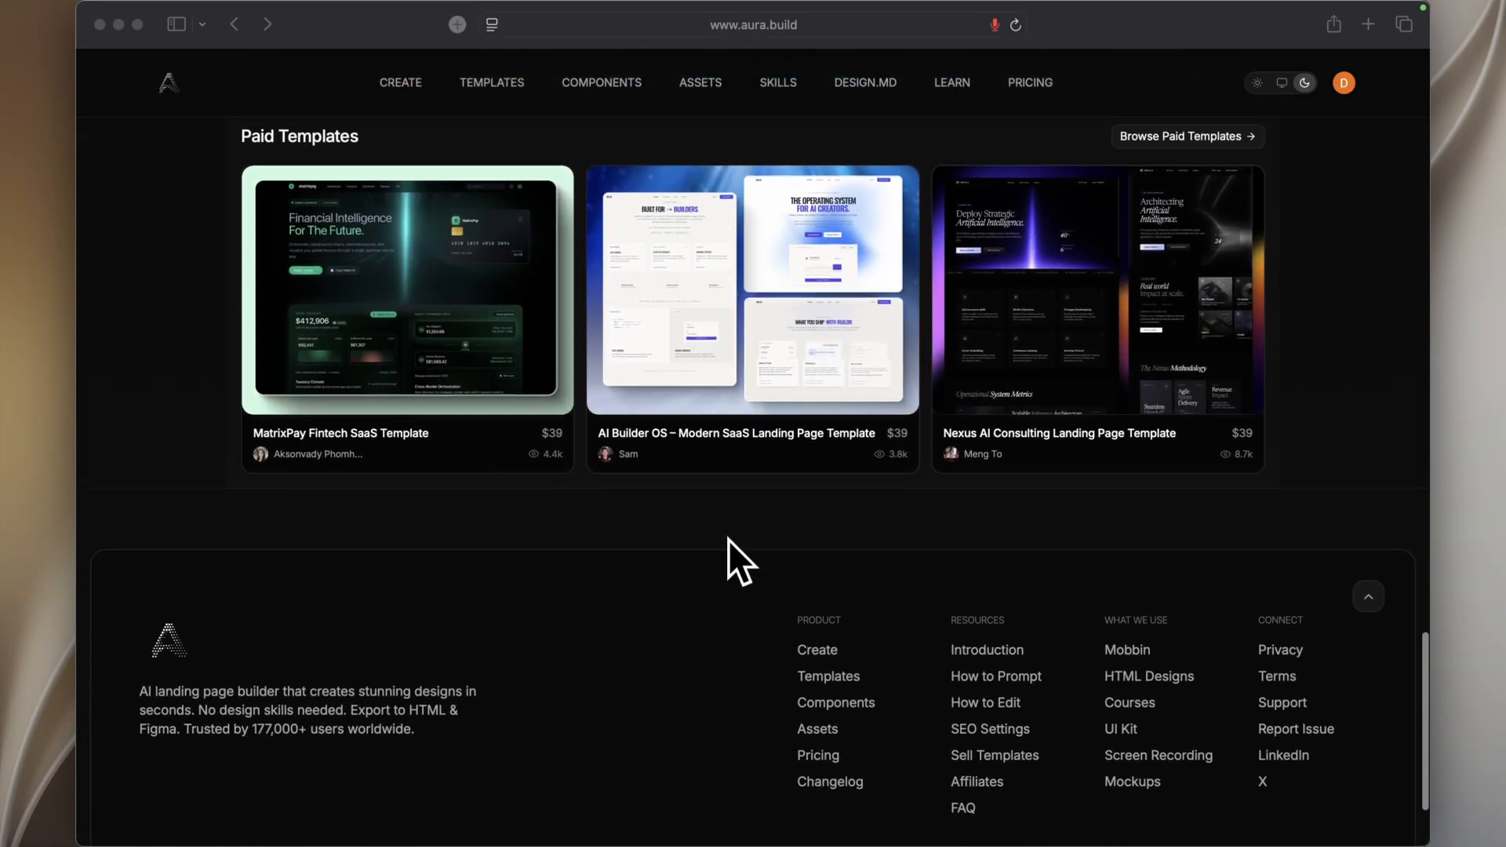
pyautogui.scroll(-1, 728, 540)
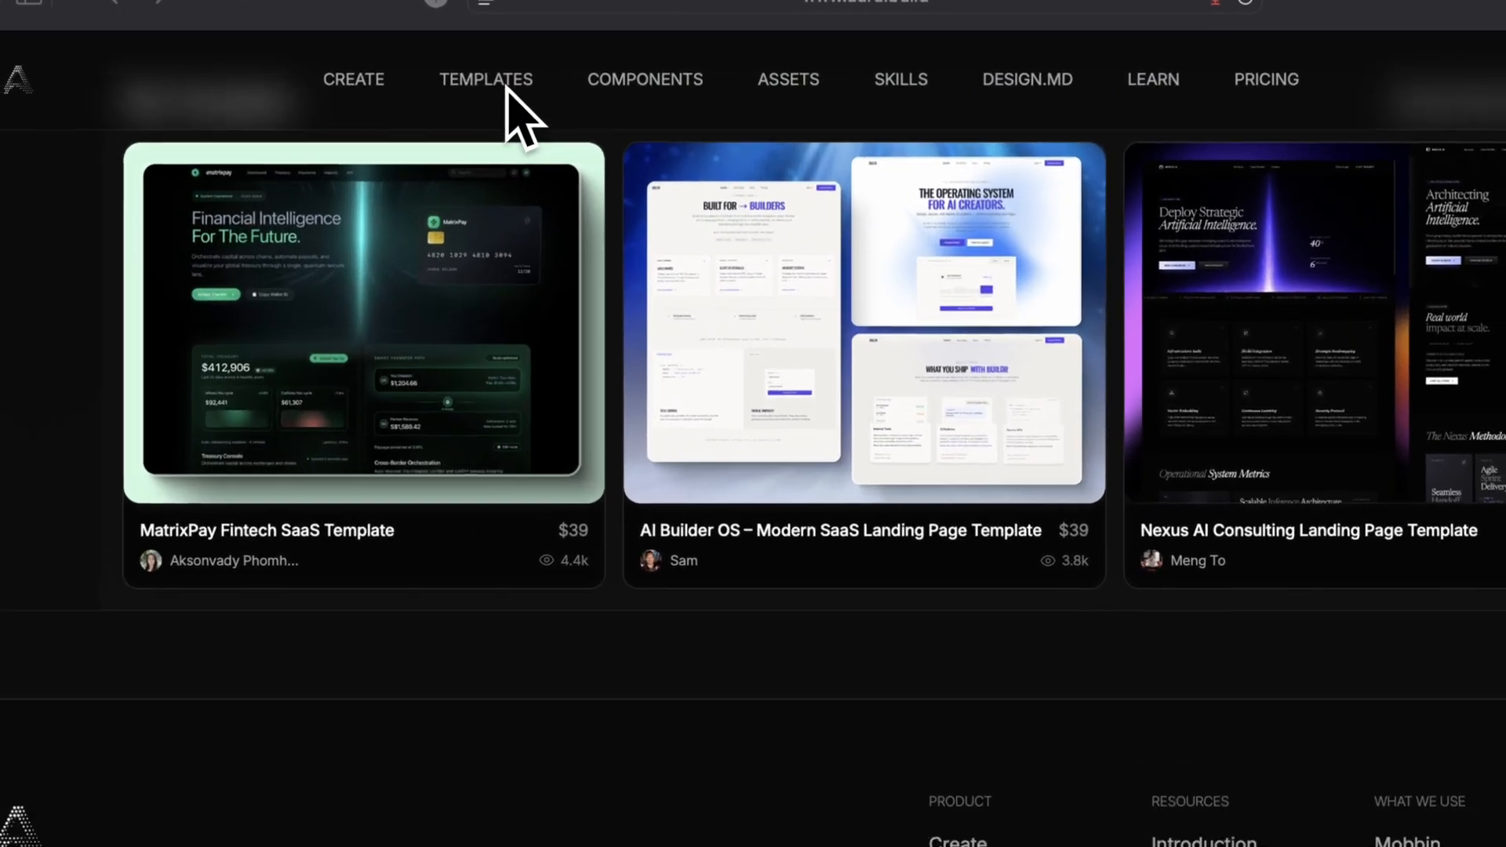
# Step: Open Aura's landing page templates collection and view the most recent templates
pyautogui.click(506, 85)
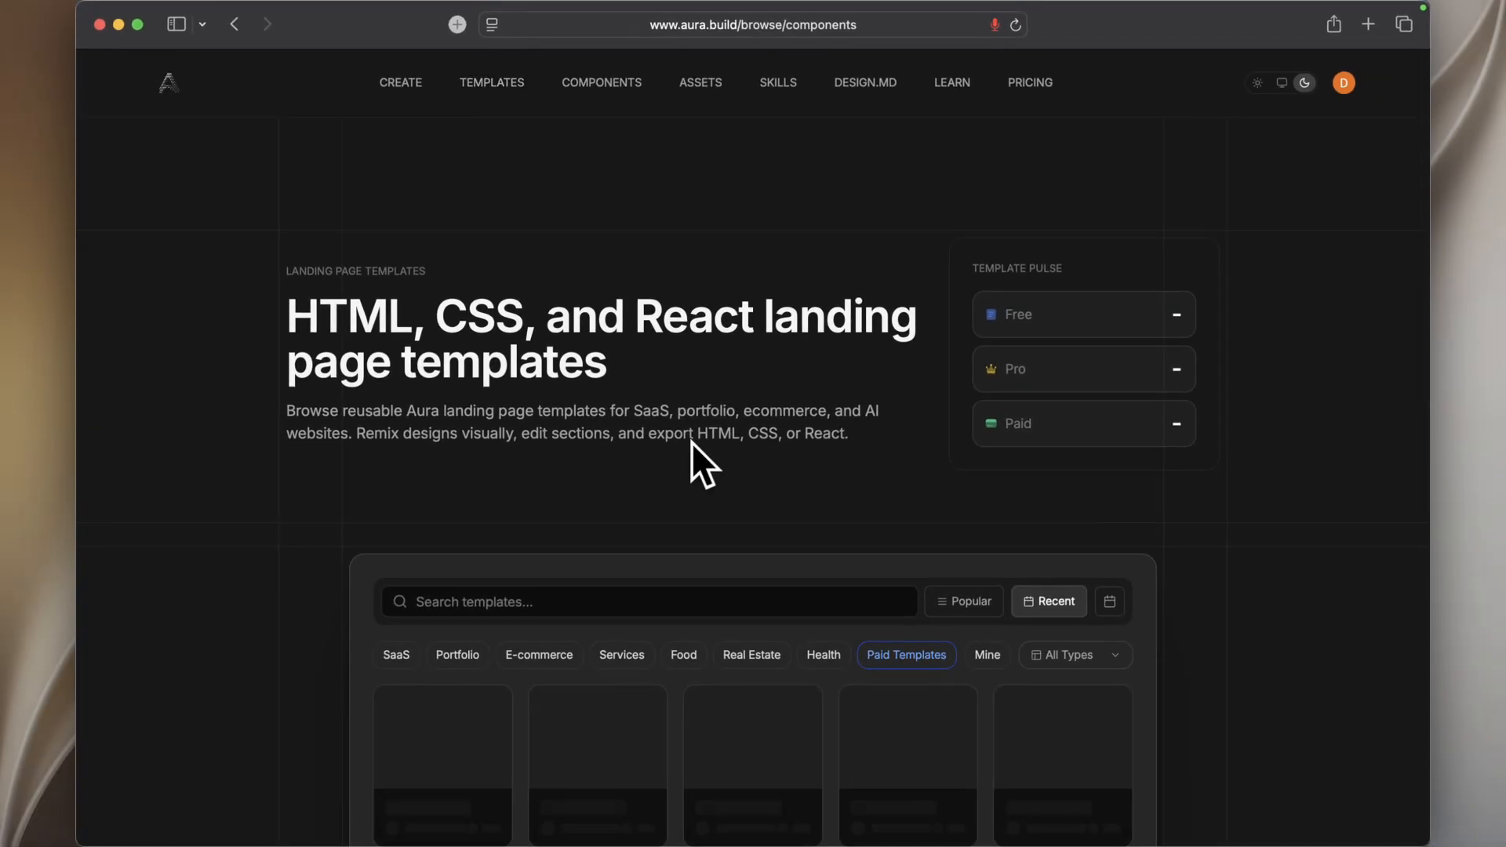
pyautogui.scroll(-6, 690, 442)
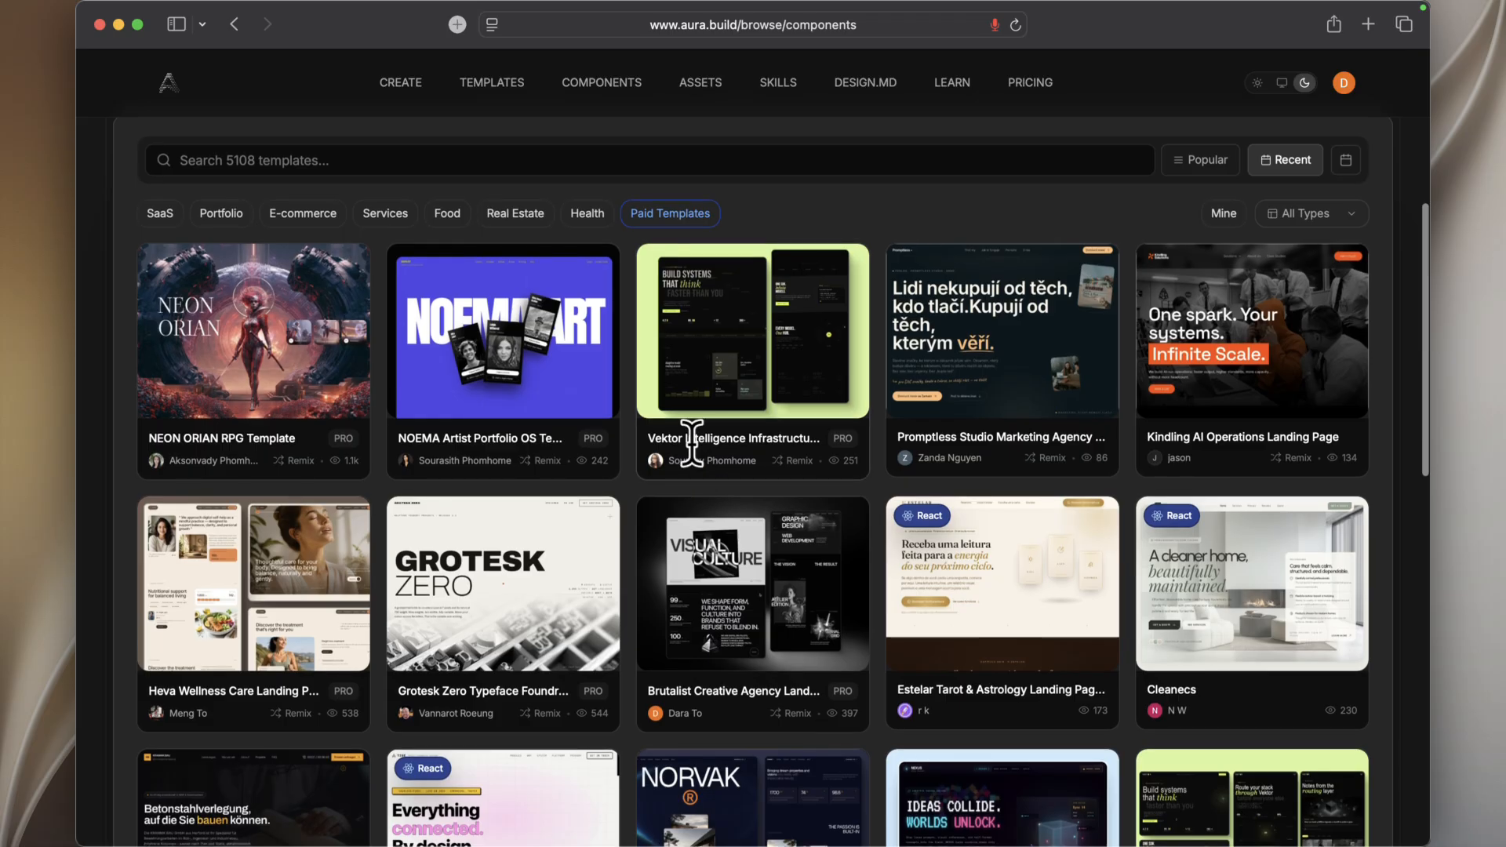
# Step: Look further down the collection of recent landing page templates
pyautogui.scroll(-2, 691, 442)
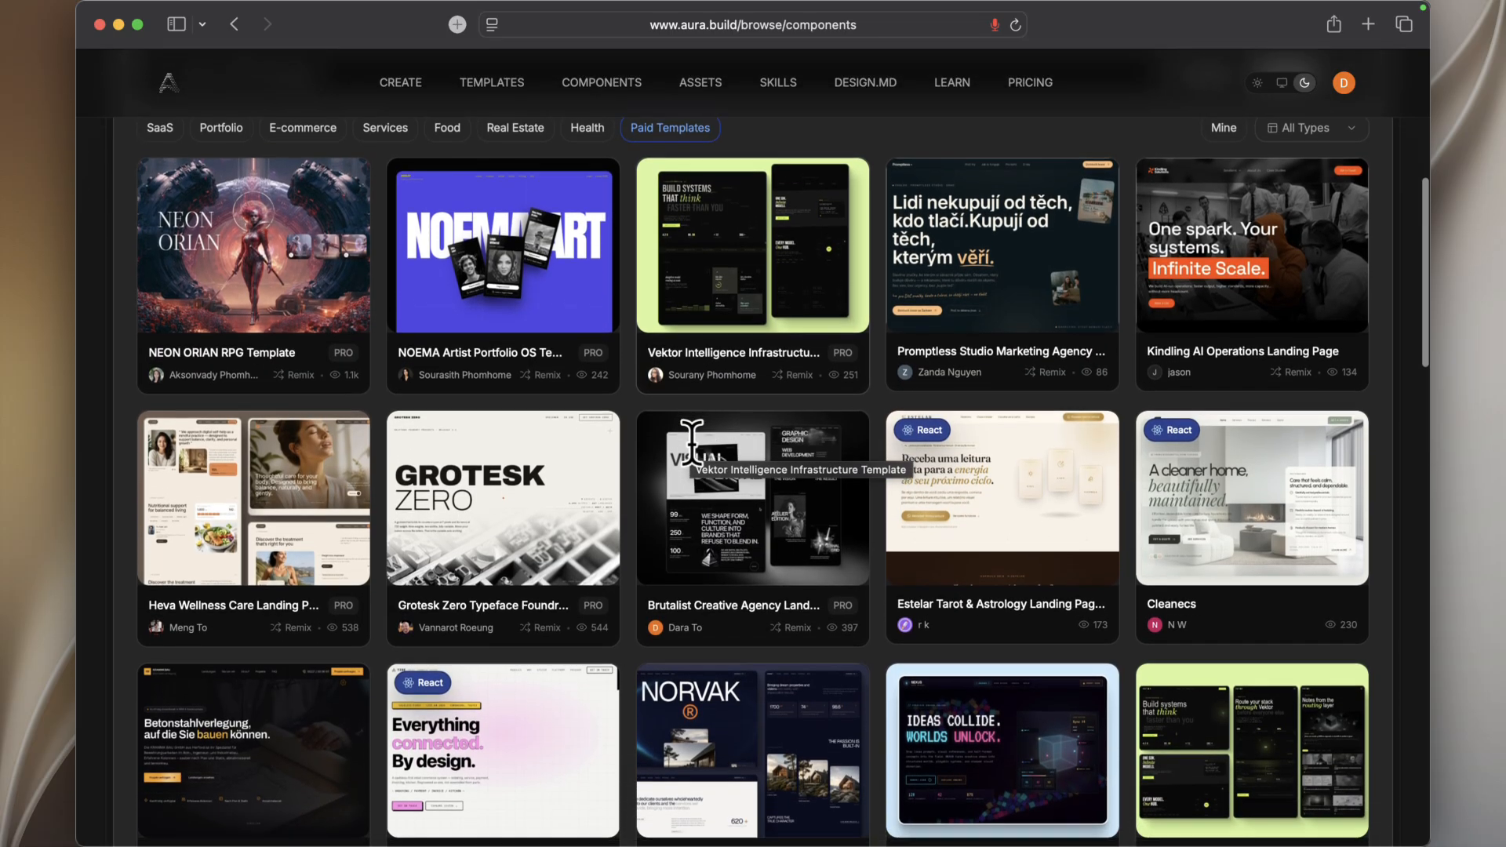
pyautogui.scroll(-5, 690, 443)
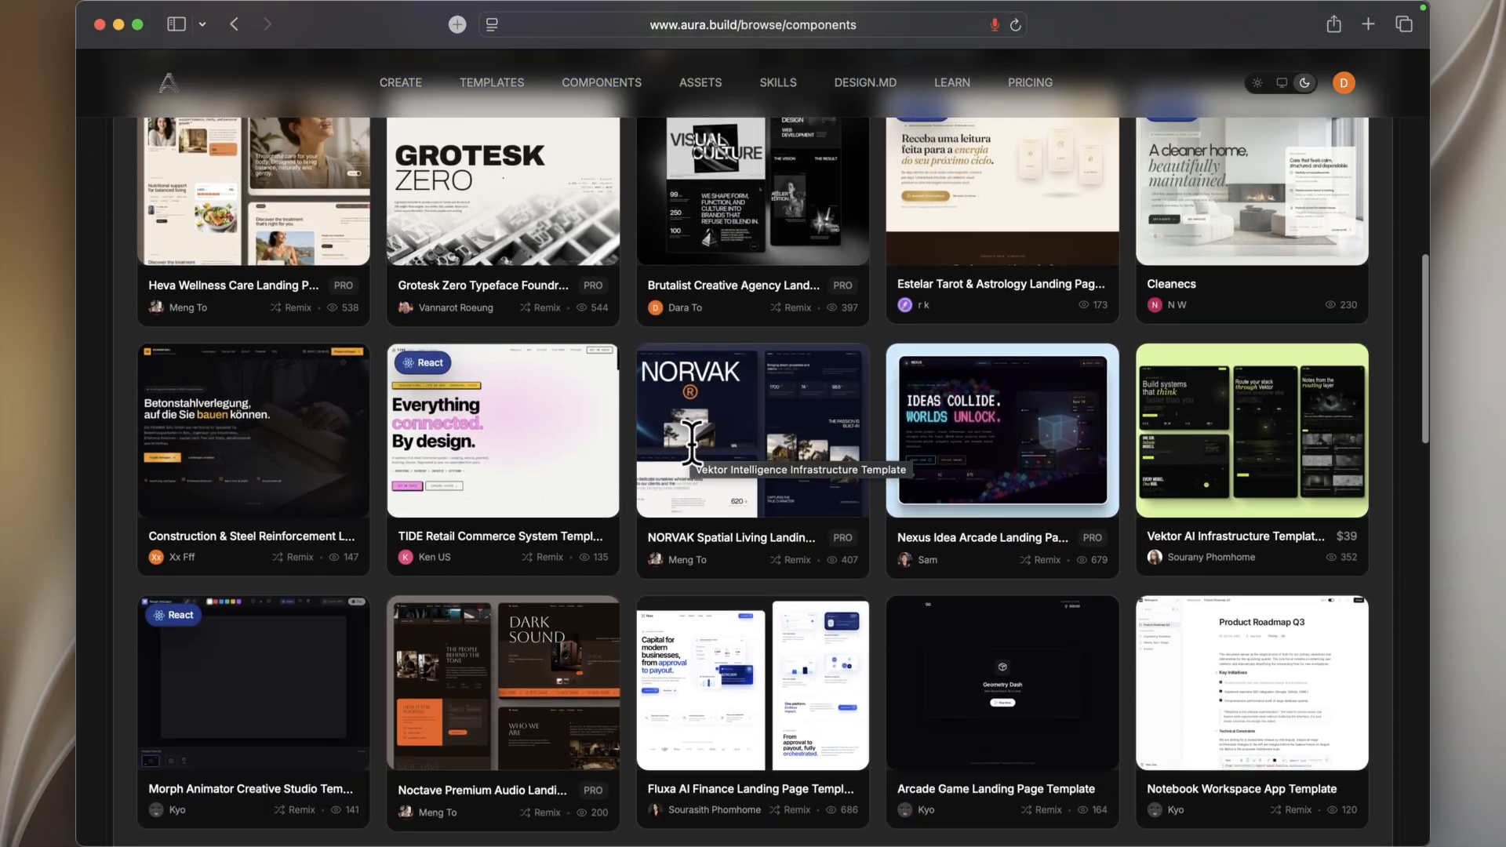
pyautogui.scroll(-4, 691, 443)
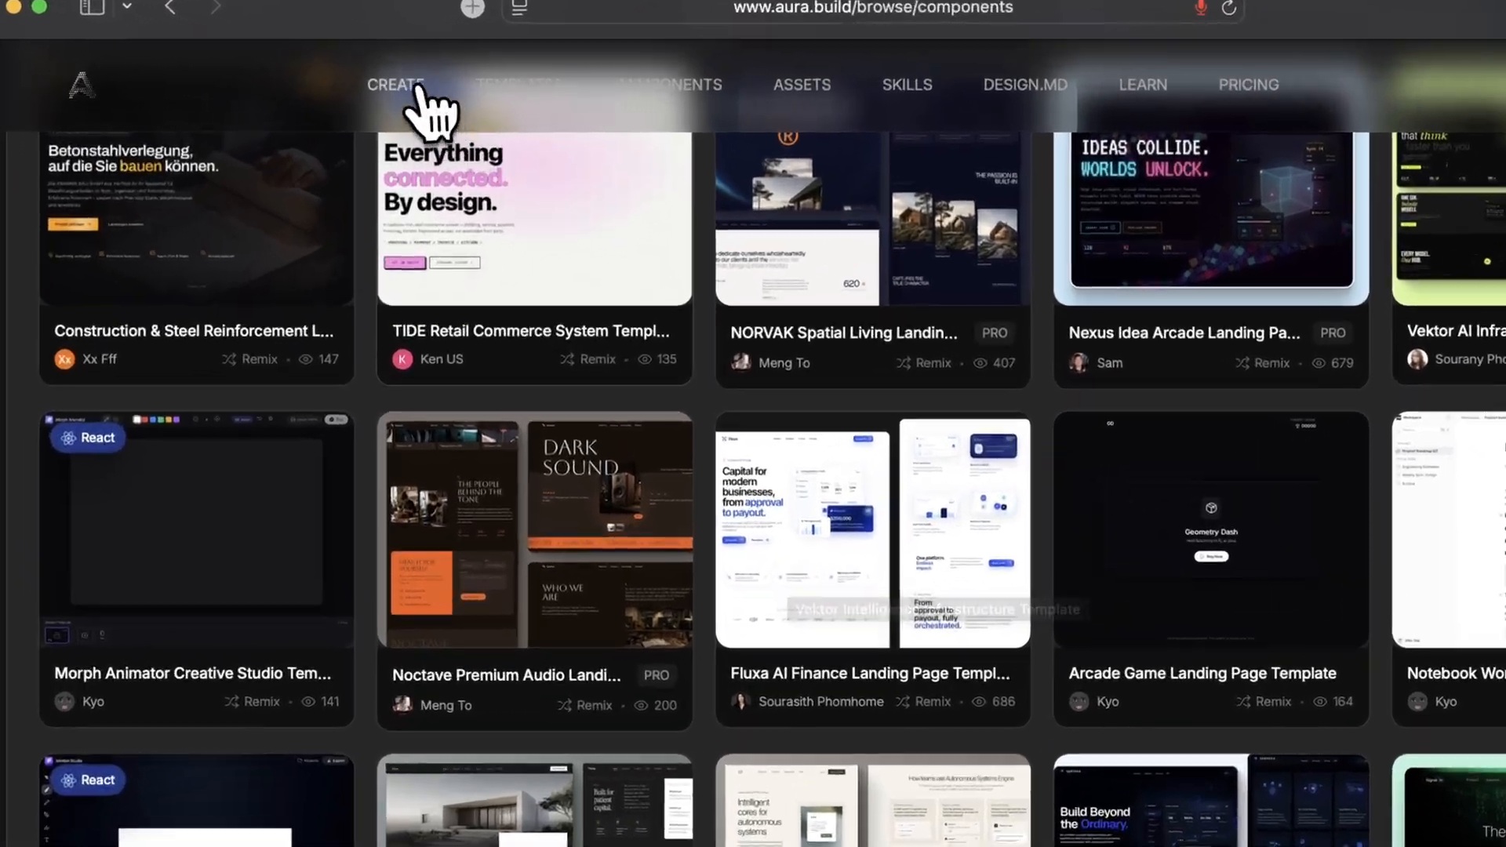
# Step: Open the Prompt Builder from the Create page and view its Adapt from Template and Adapt from HTML options
pyautogui.click(417, 88)
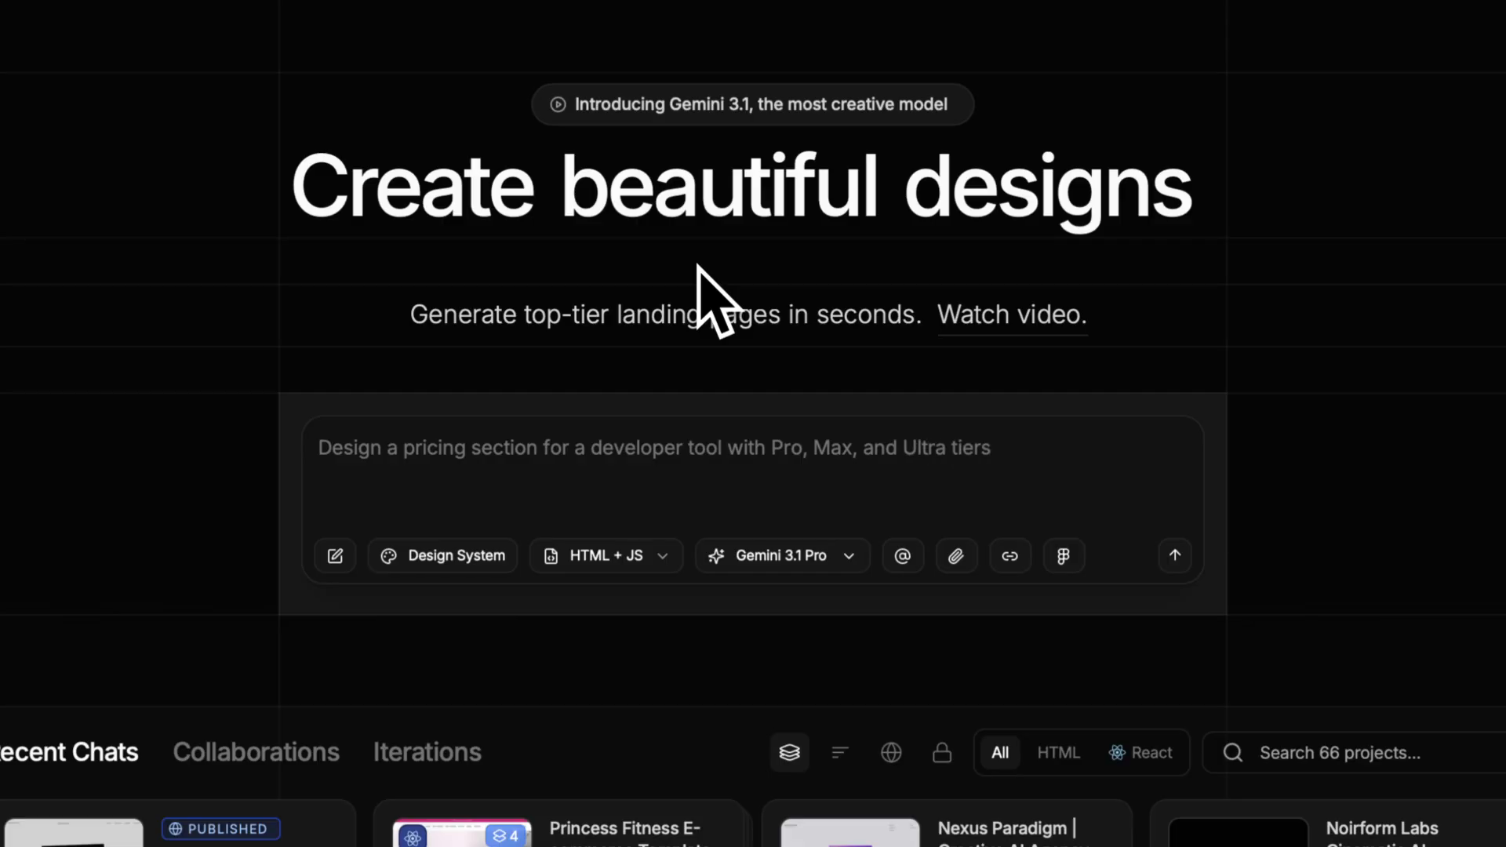
pyautogui.click(339, 559)
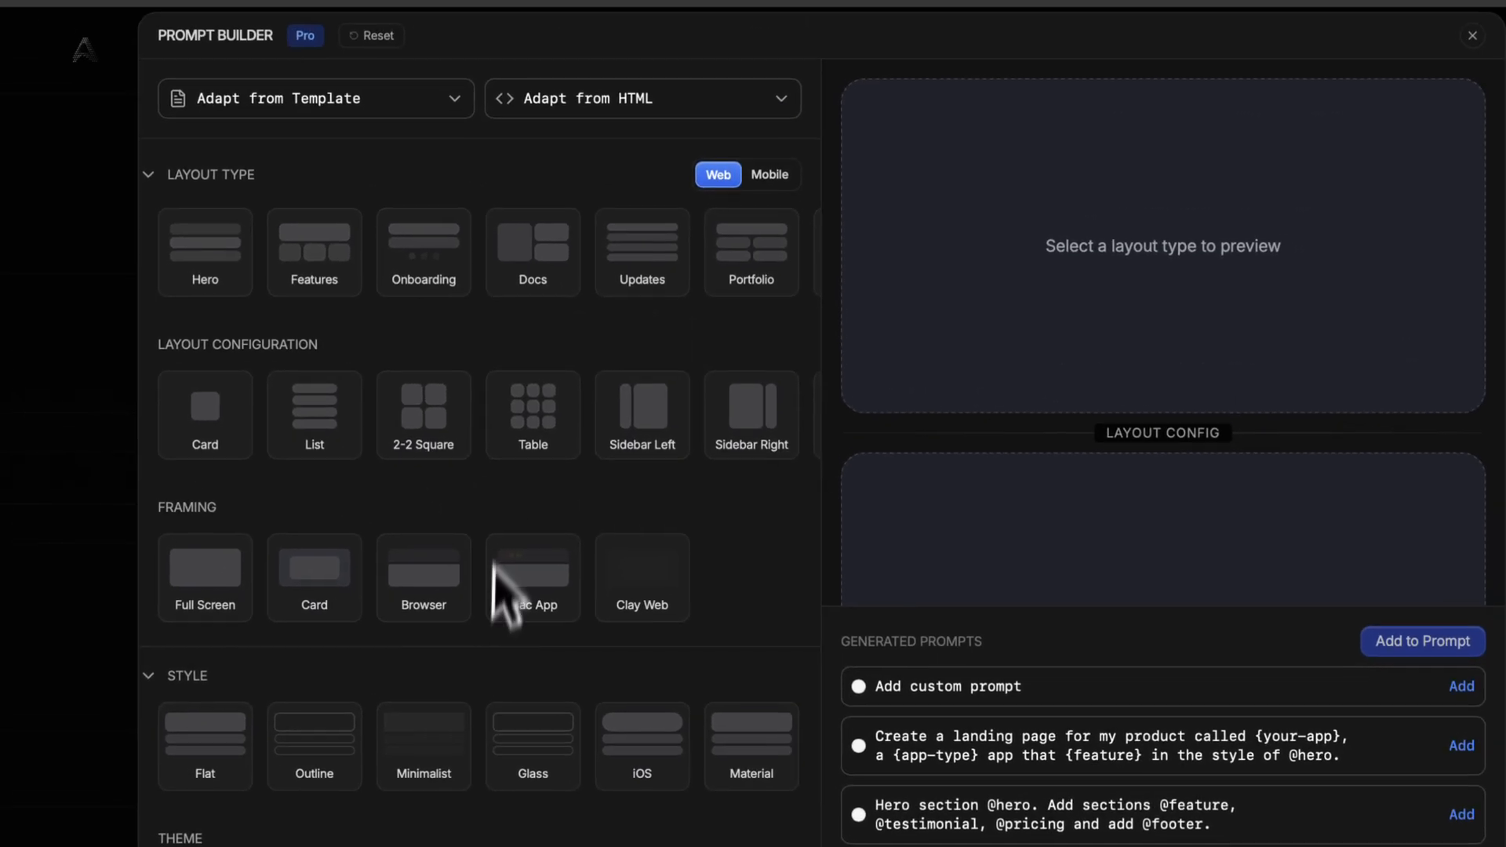
pyautogui.click(396, 133)
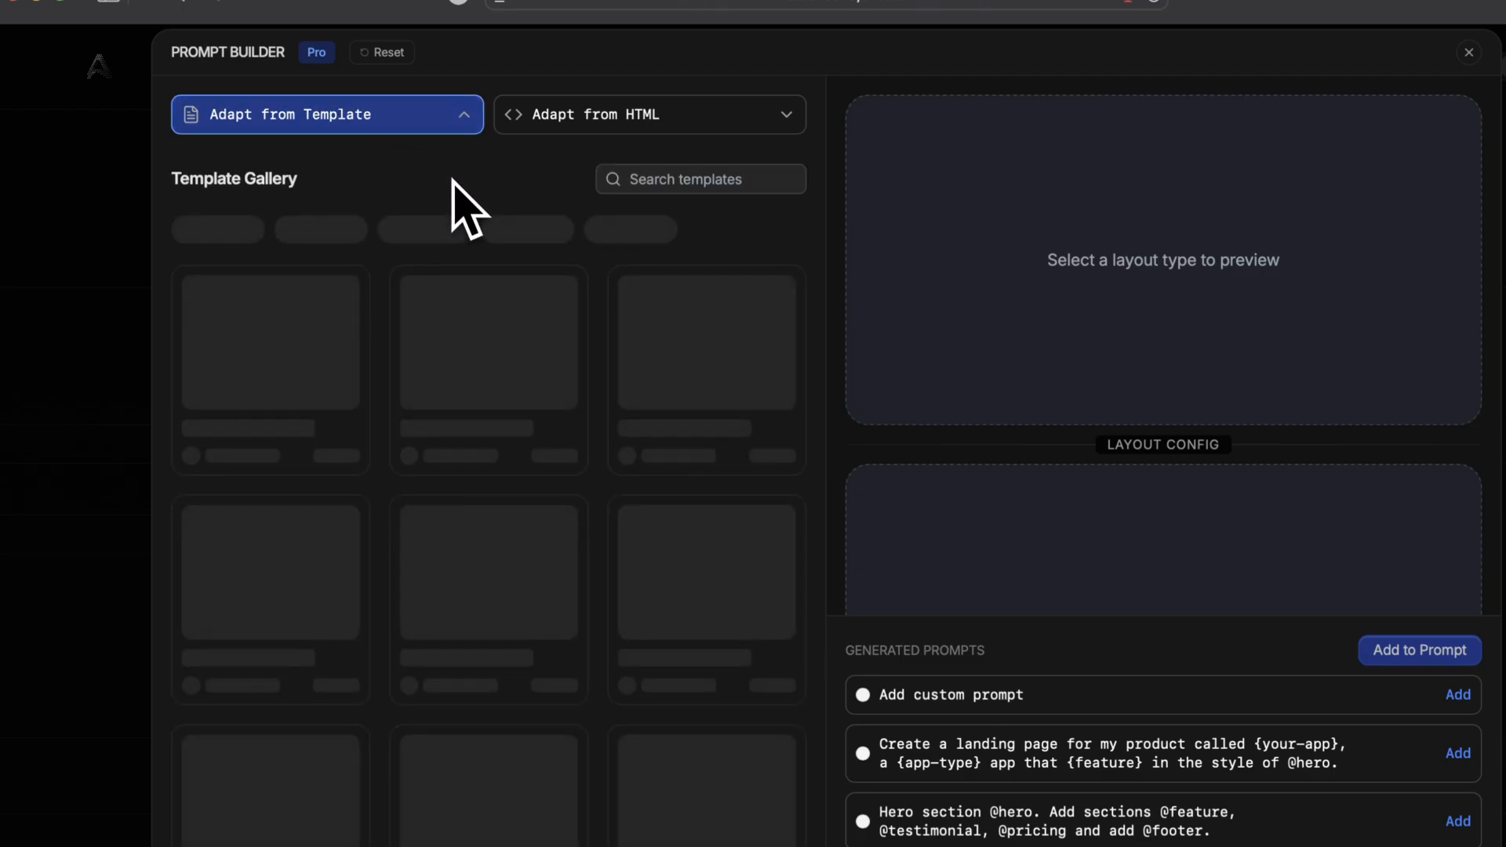
pyautogui.click(468, 124)
pyautogui.click(558, 119)
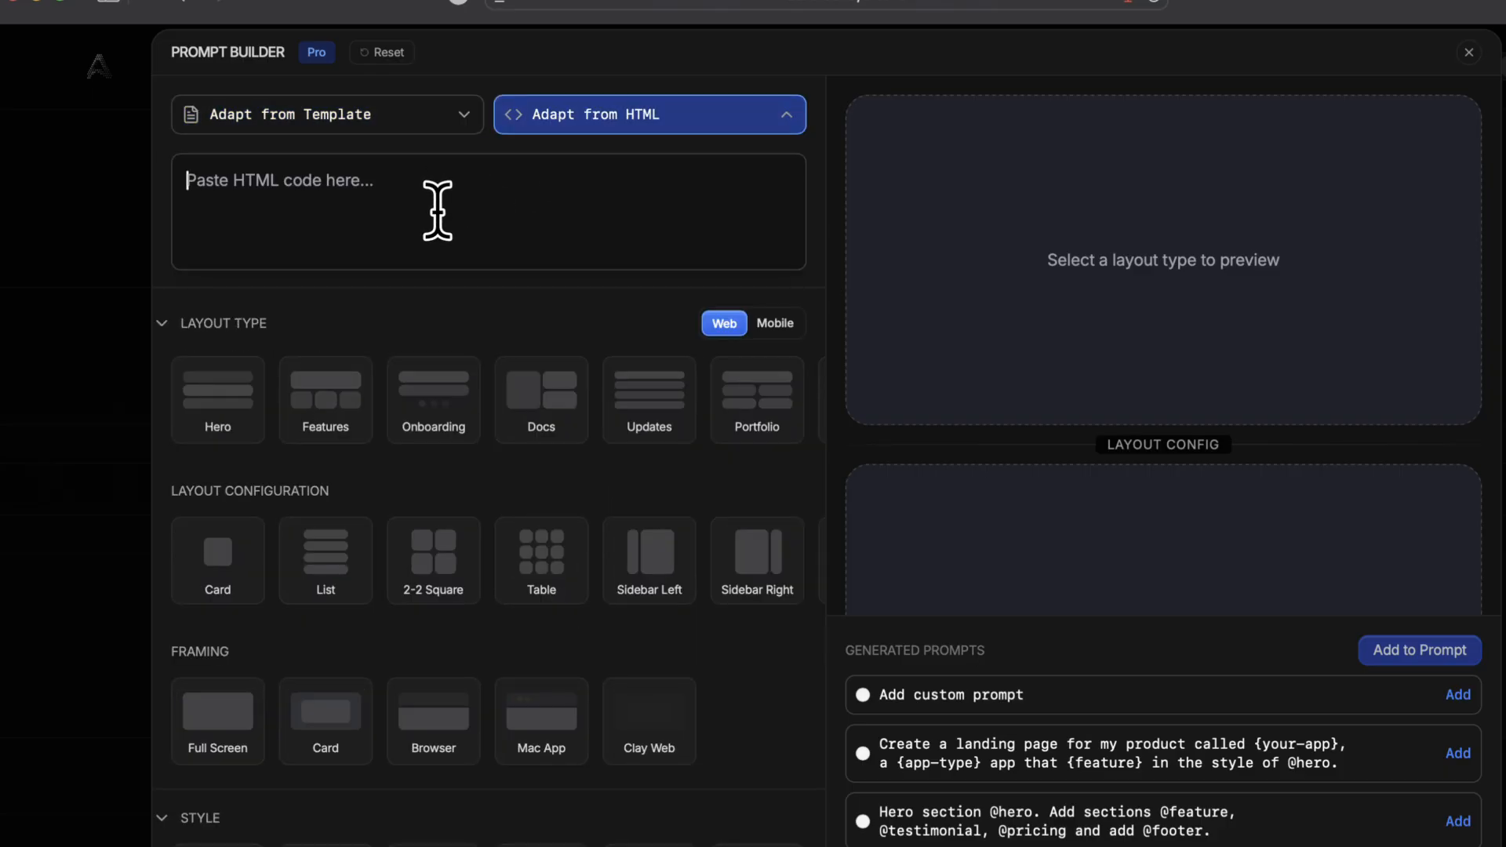
pyautogui.click(540, 111)
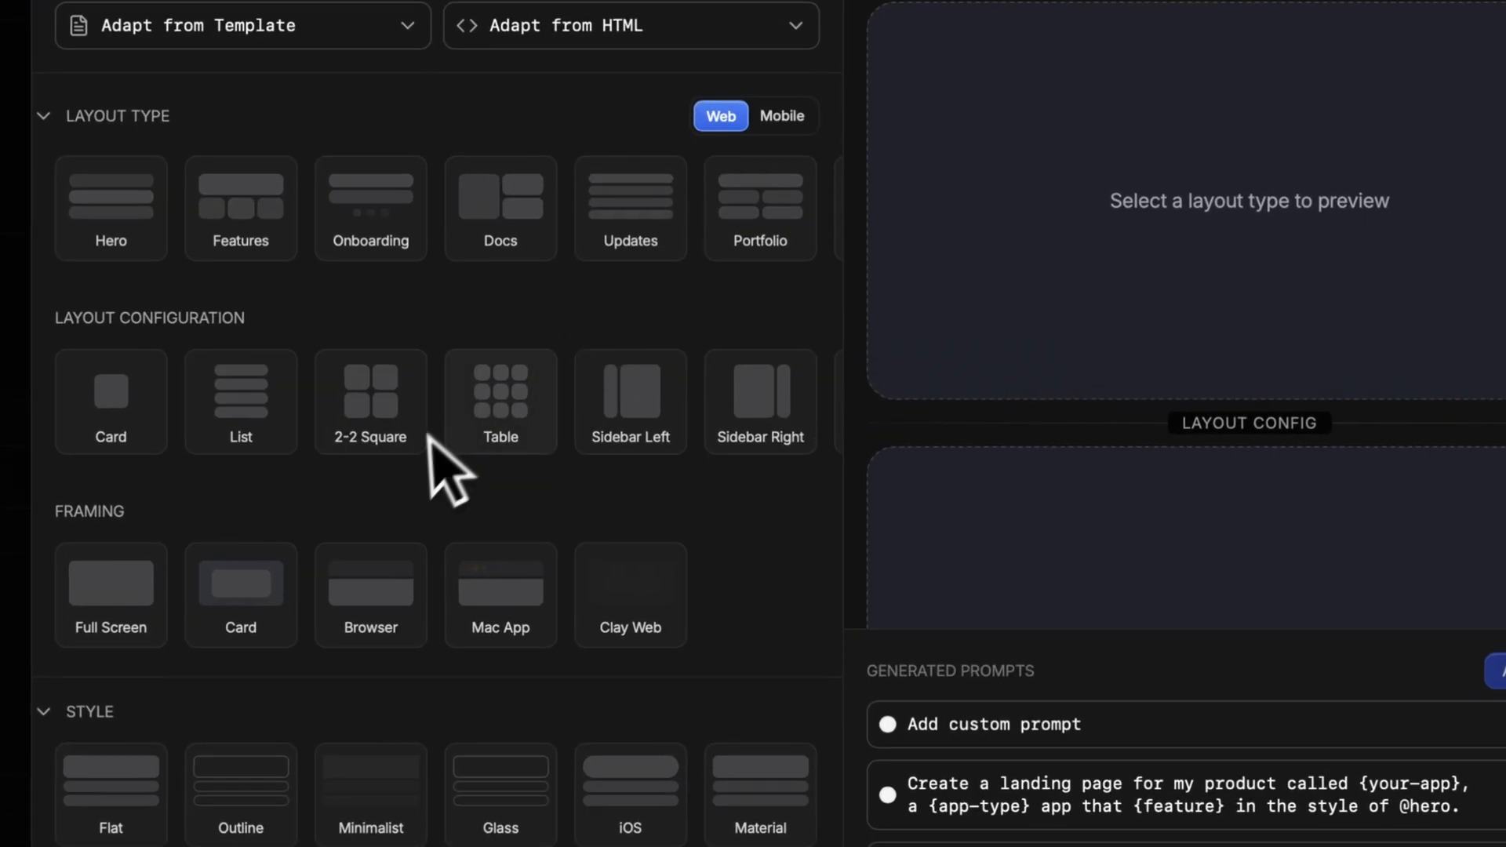
# Step: Examine the Prompt Builder's layout, framing, style, theme, color, typography and animation options
pyautogui.scroll(-3, 429, 436)
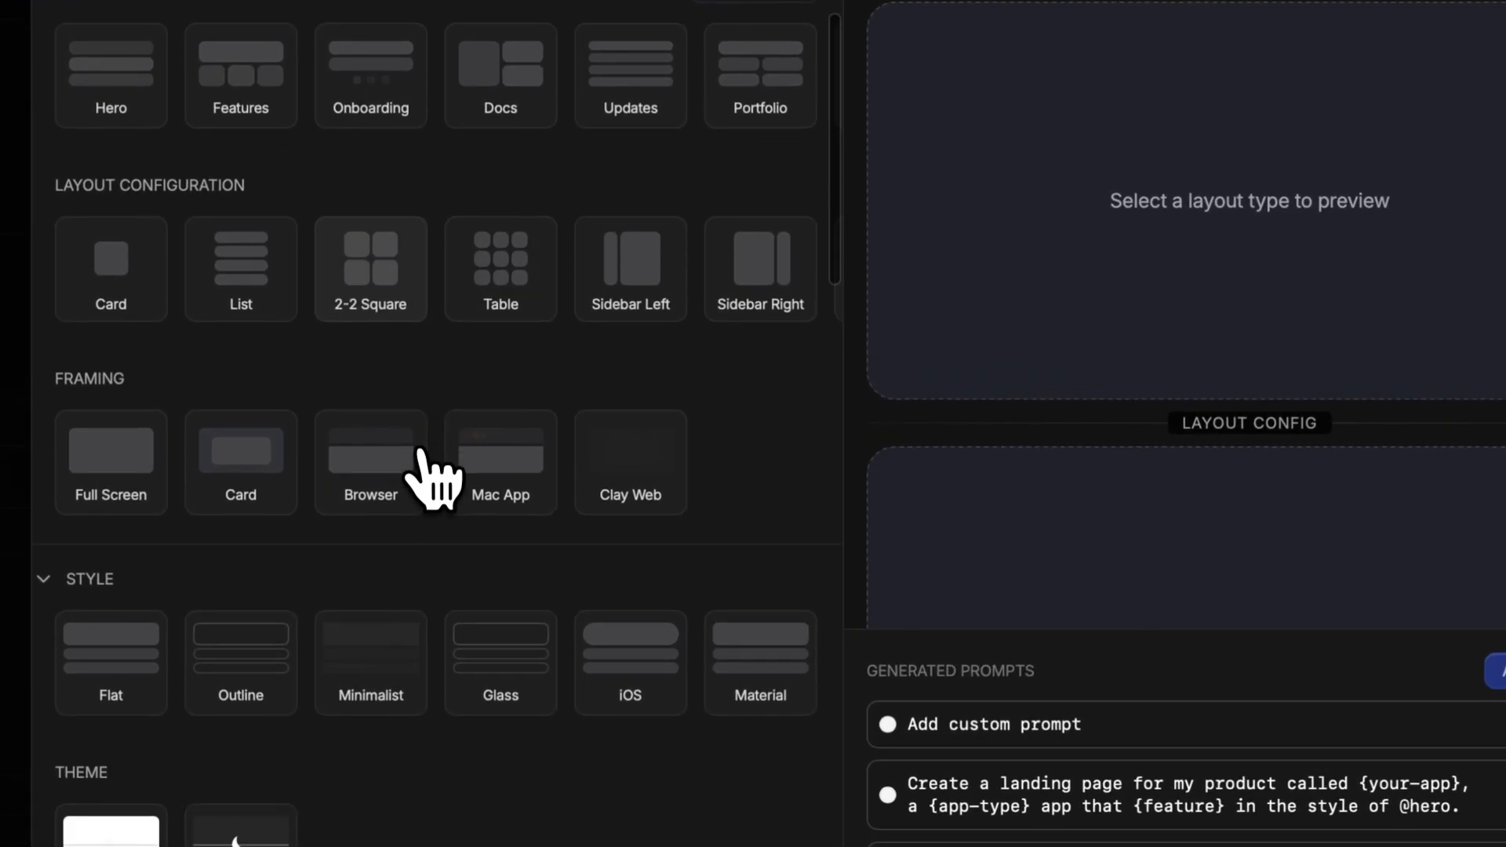
pyautogui.scroll(-10, 502, 772)
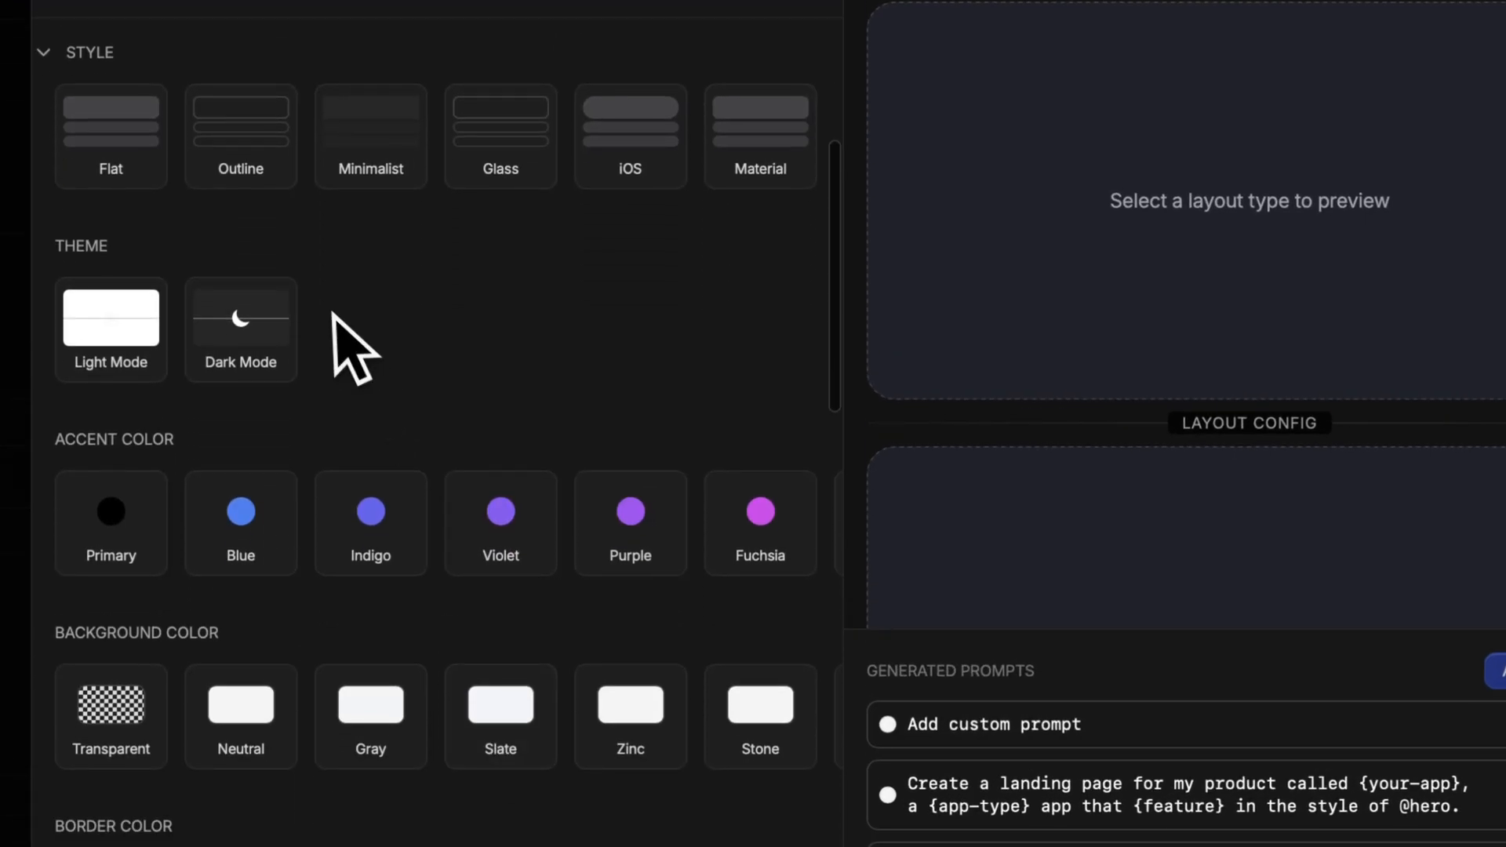
pyautogui.scroll(-3, 396, 424)
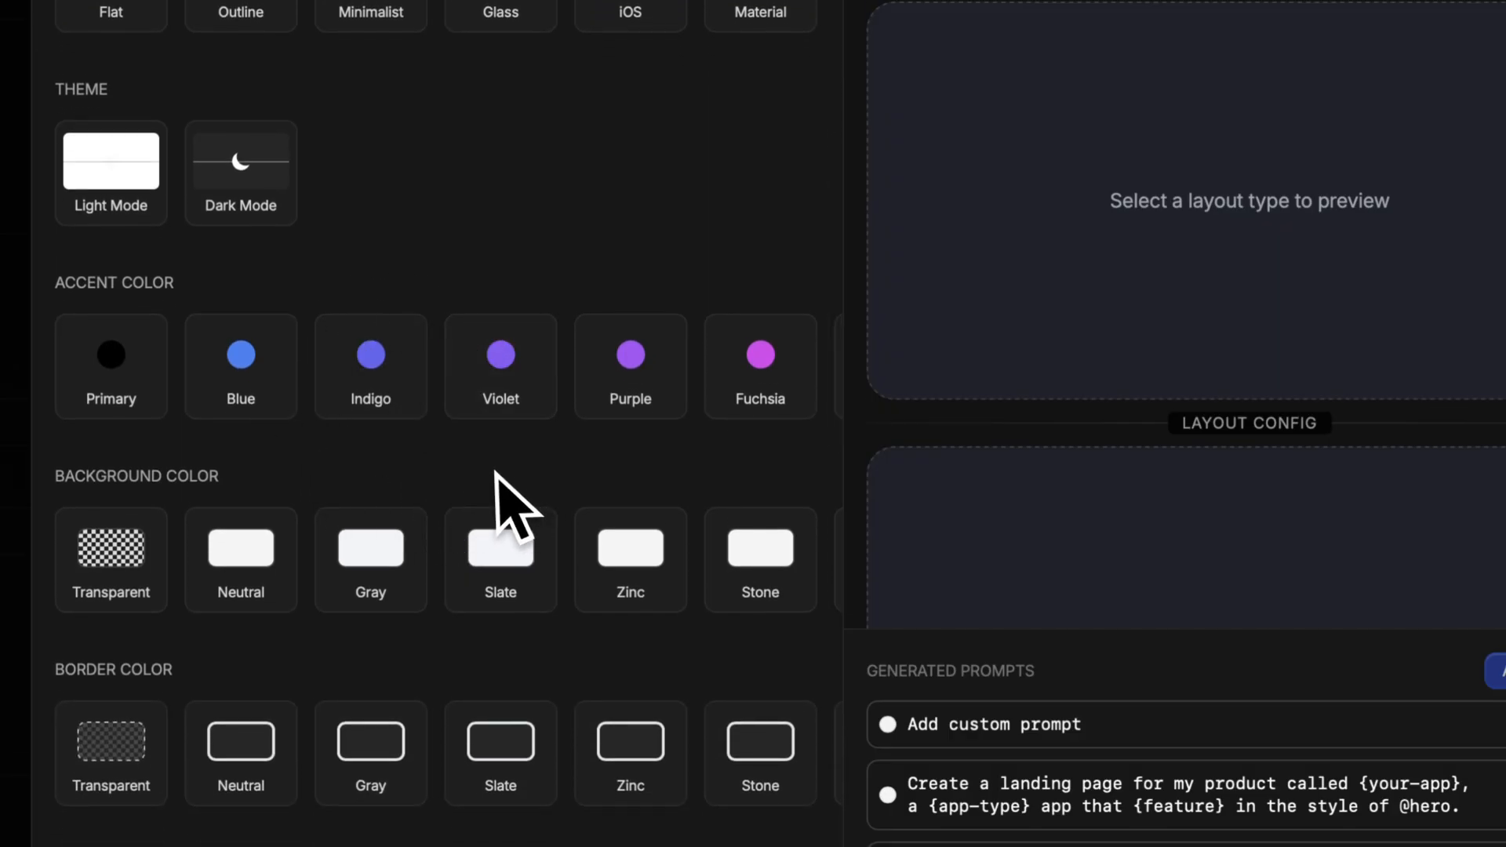
pyautogui.scroll(-15, 472, 663)
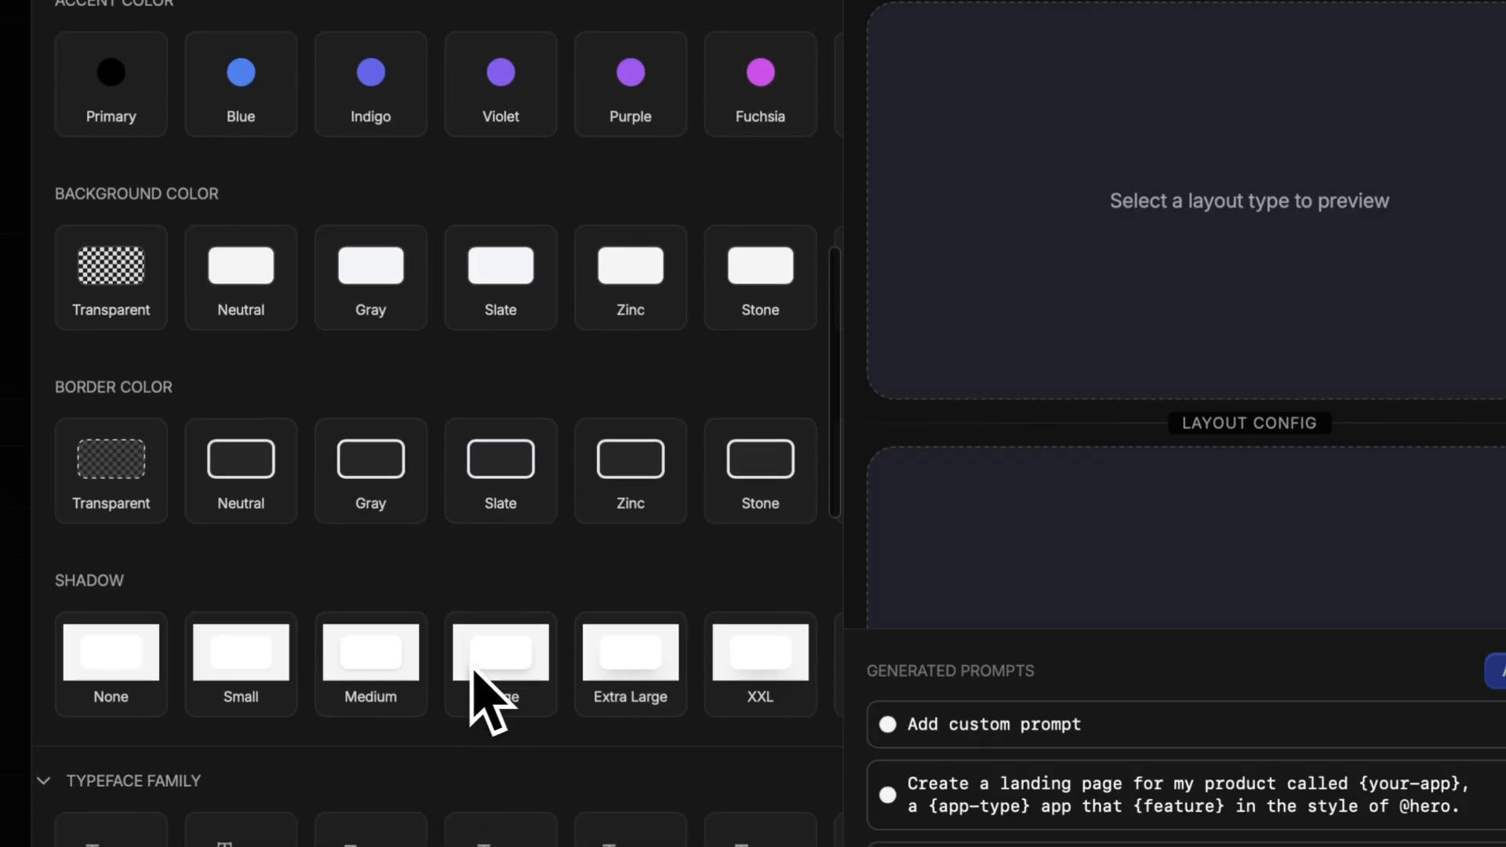
pyautogui.scroll(-2, 471, 664)
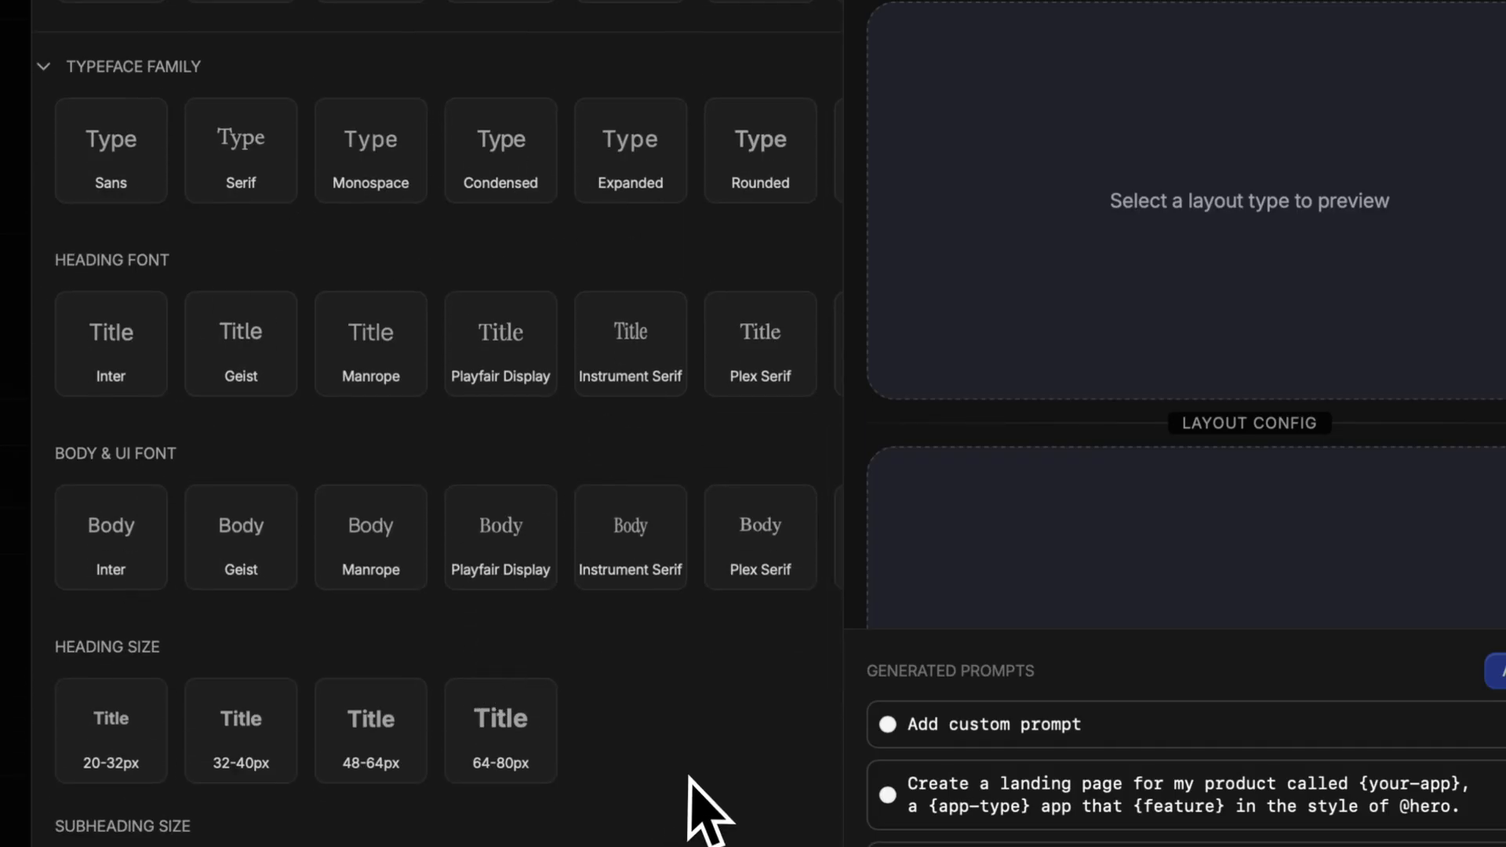
pyautogui.scroll(-9, 690, 779)
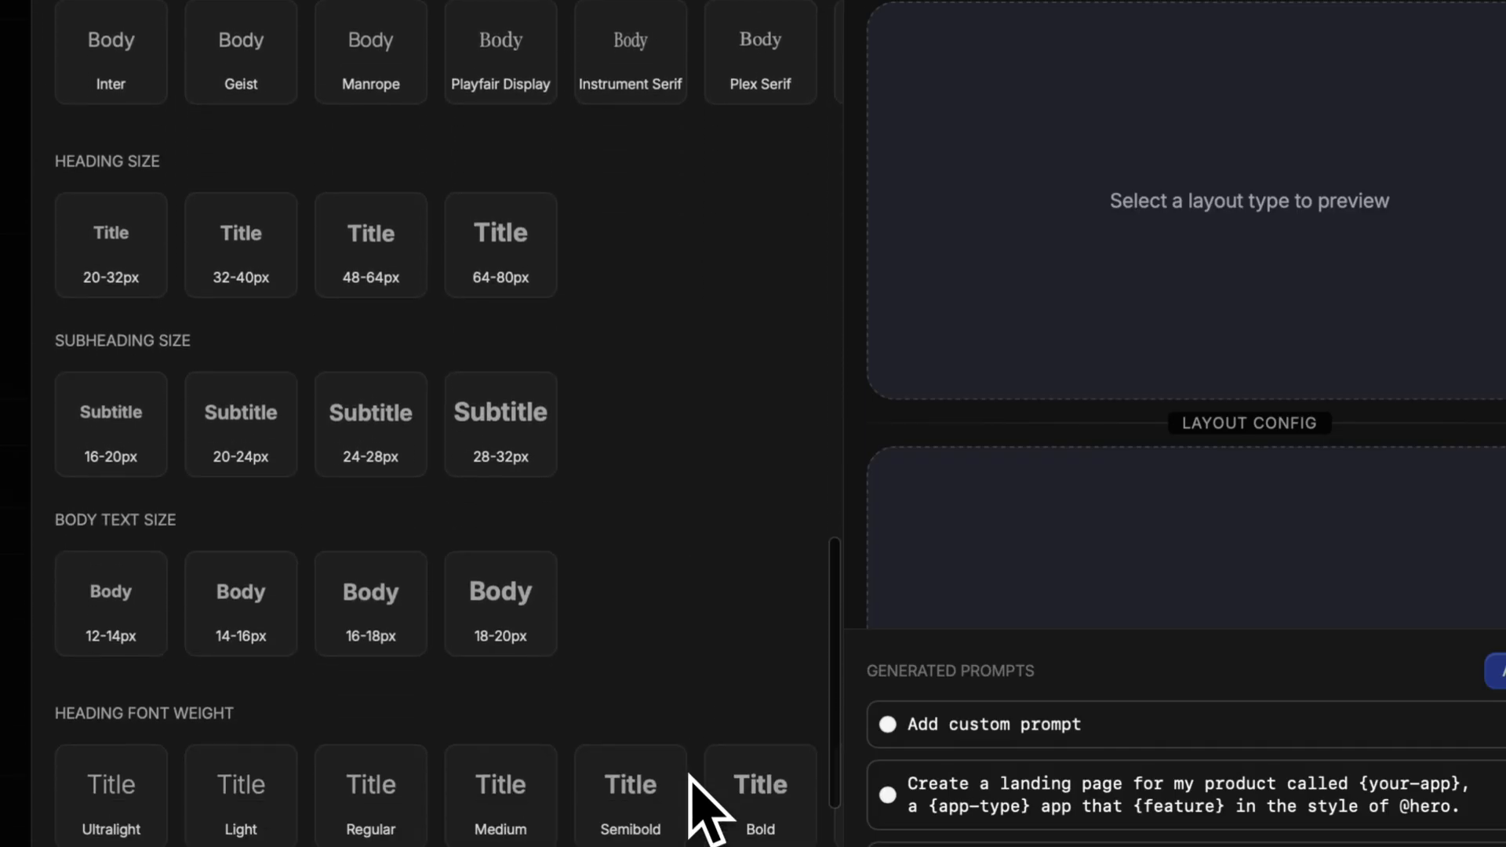
pyautogui.scroll(-18, 691, 776)
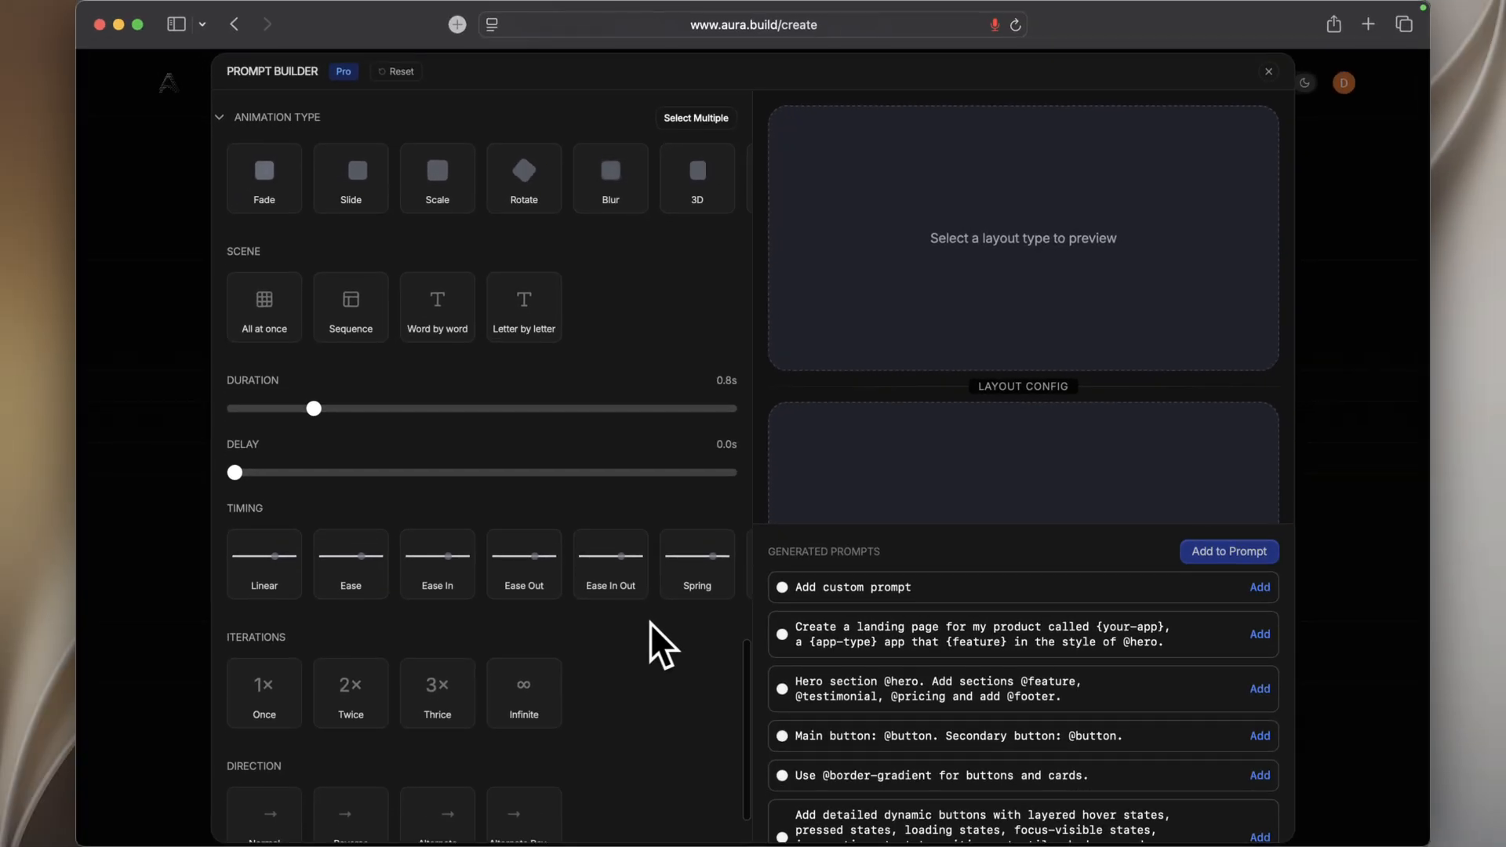
pyautogui.scroll(-2, 650, 623)
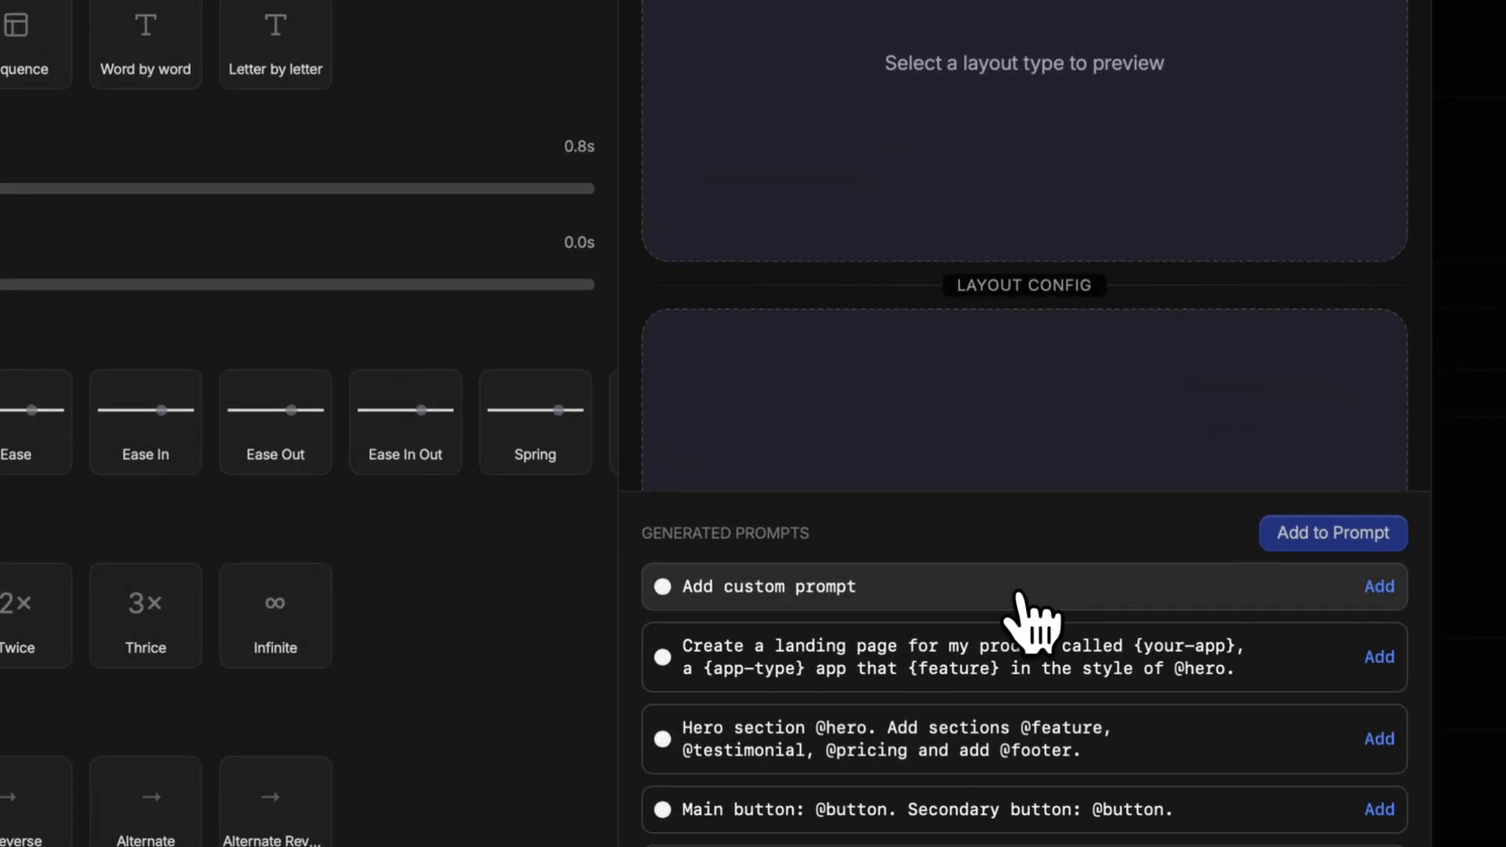
# Step: Read through the Prompt Builder's ready-made generated prompts, then close the builder
pyautogui.scroll(-4, 967, 733)
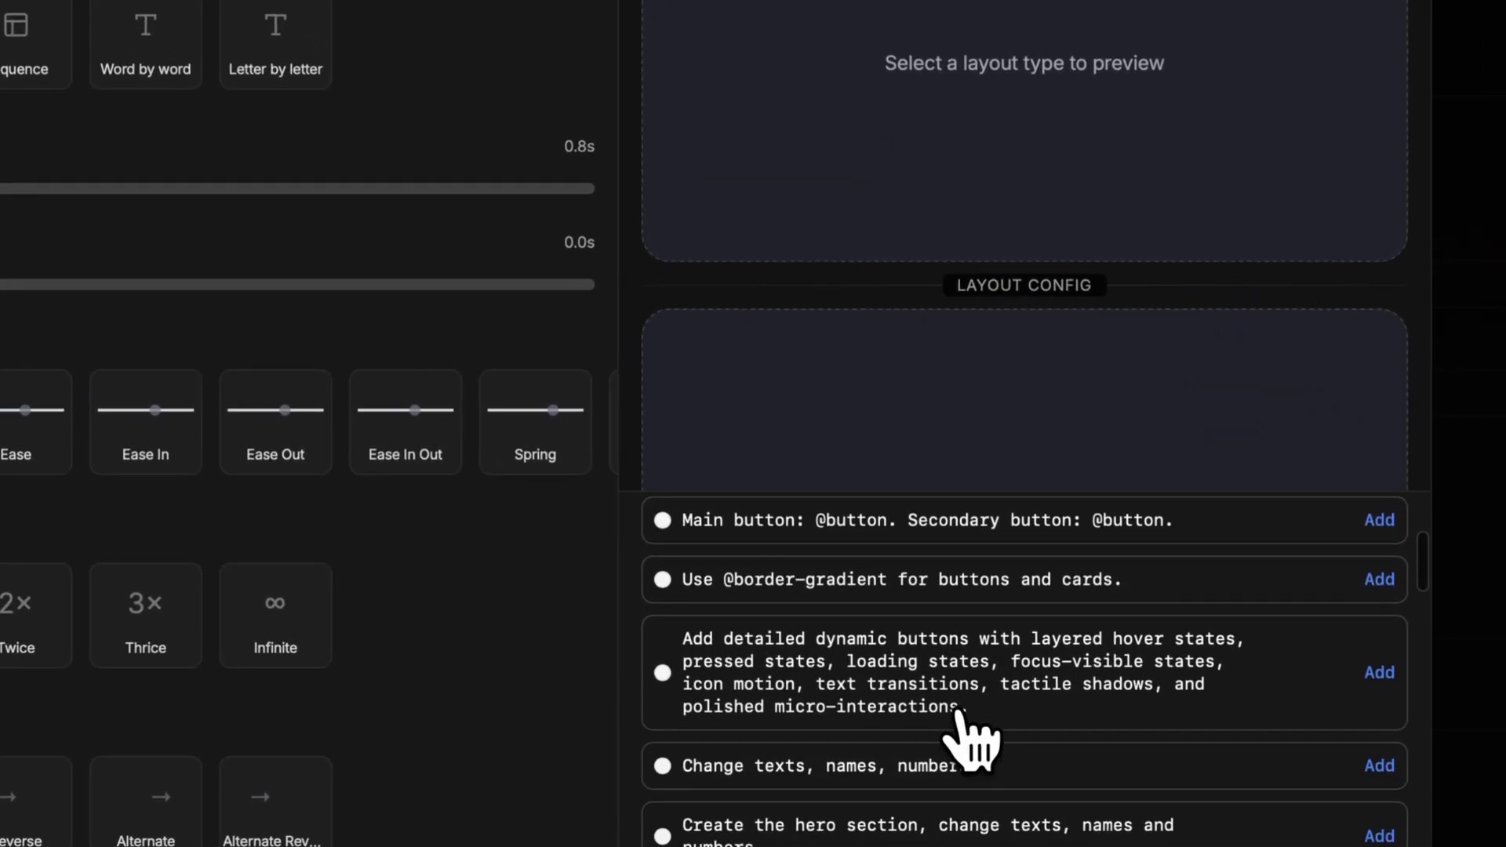
pyautogui.scroll(-6, 967, 739)
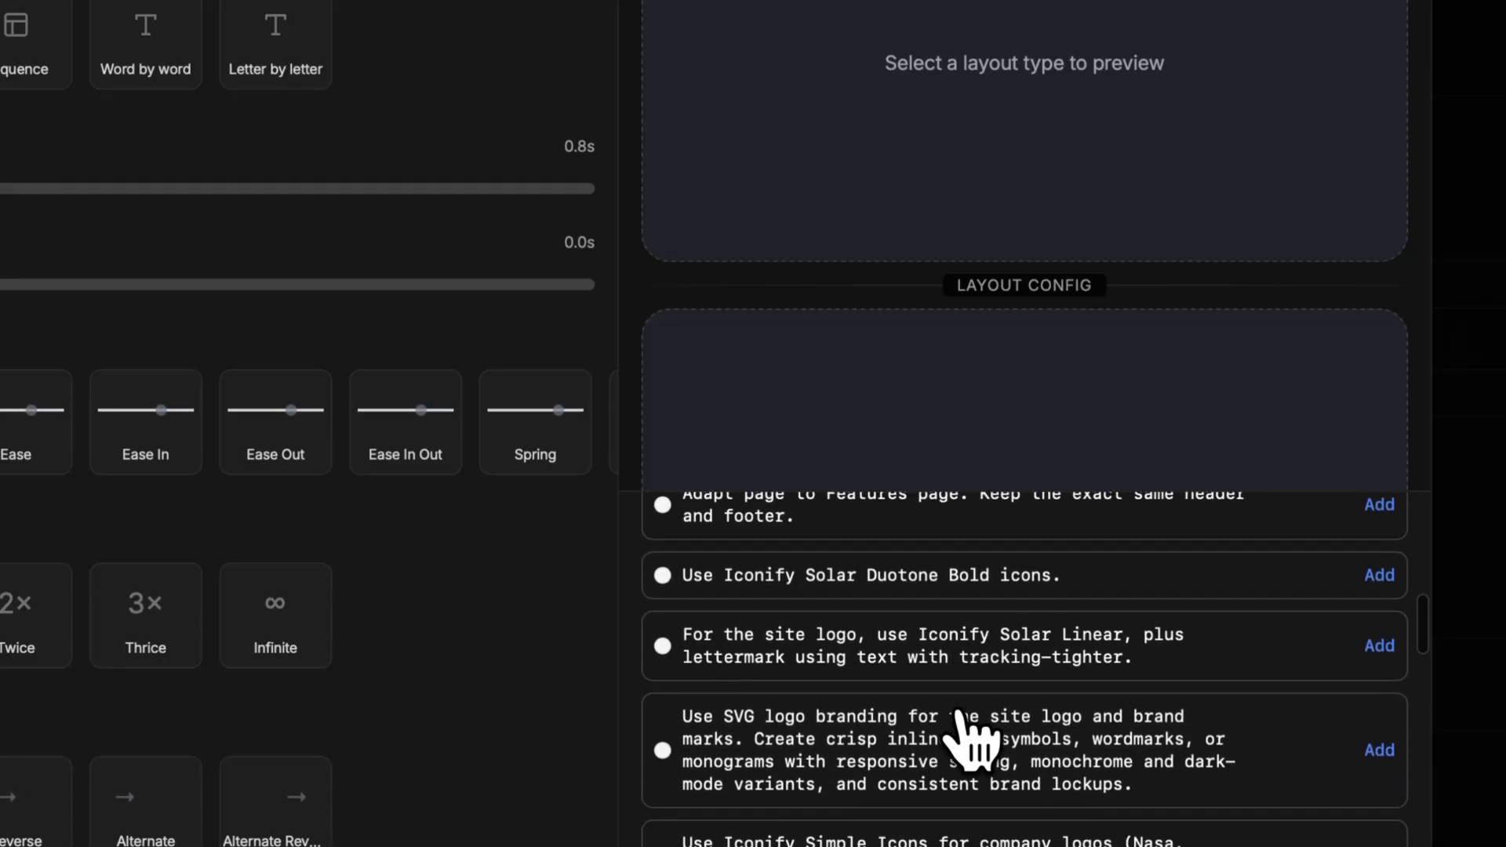
pyautogui.scroll(-3, 963, 721)
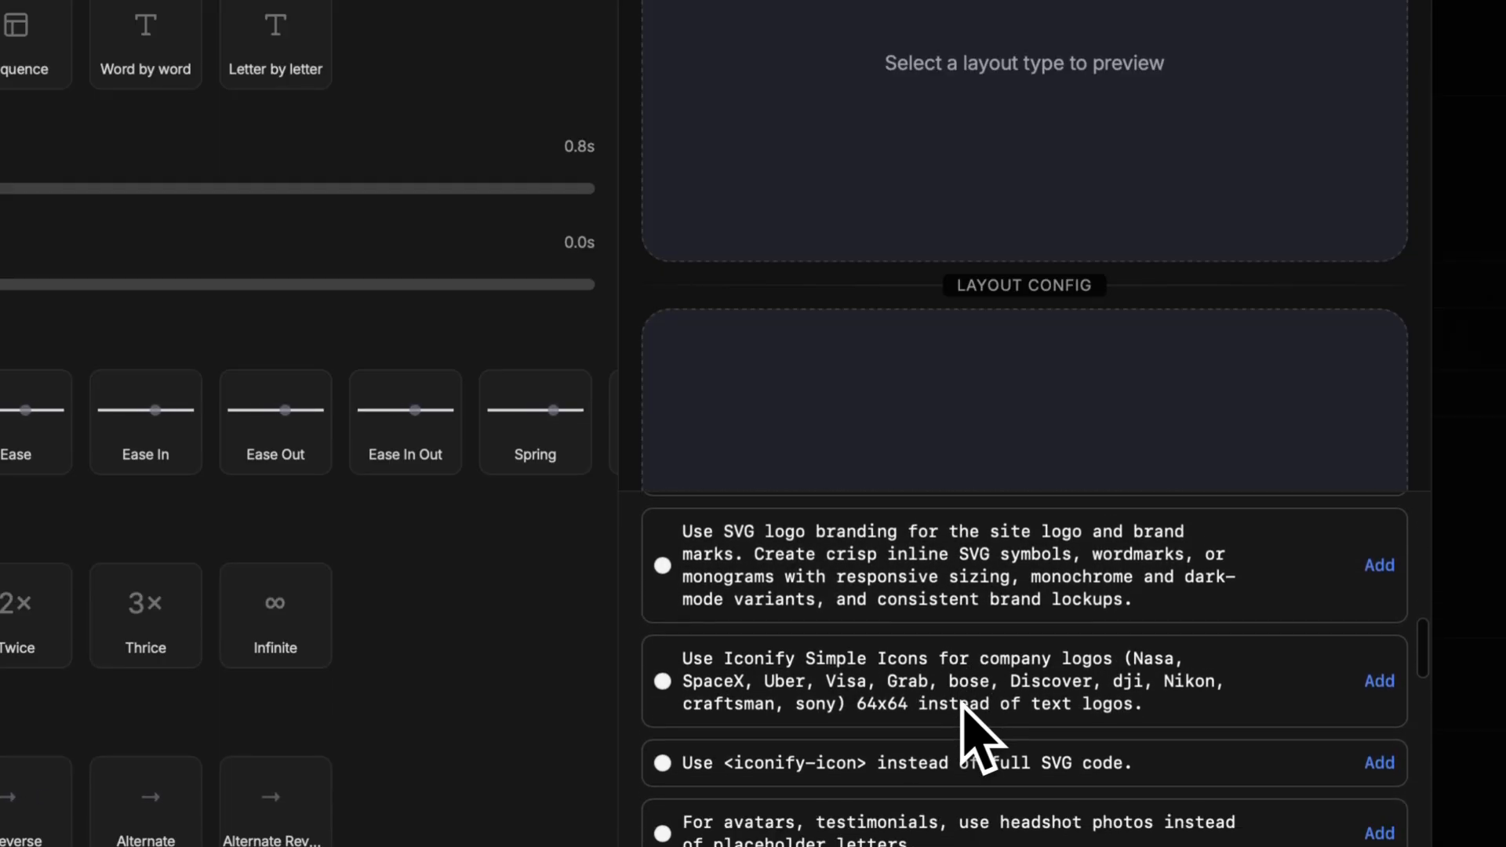
pyautogui.scroll(-3, 961, 710)
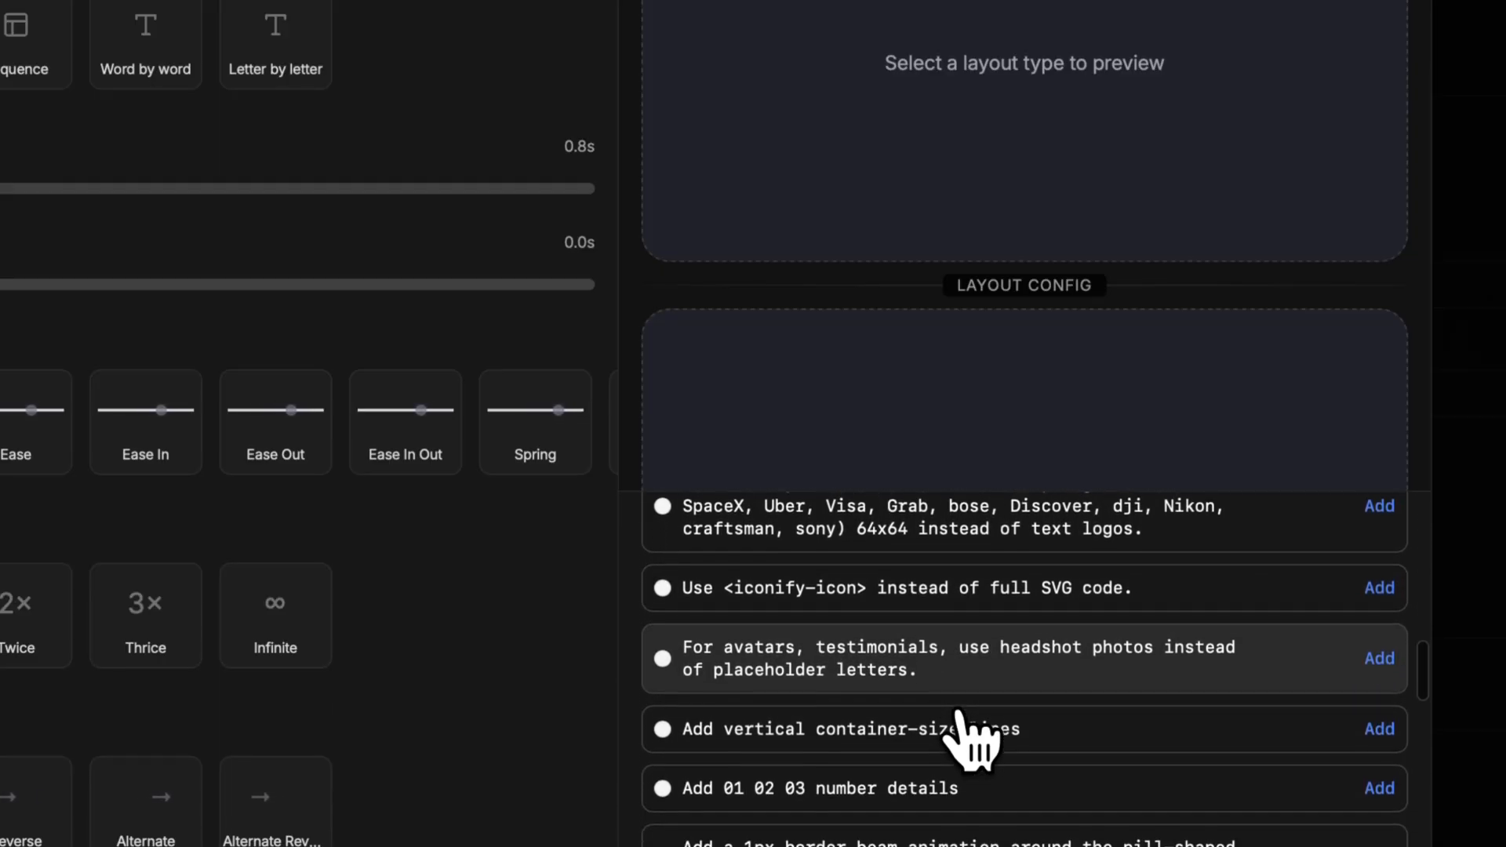
pyautogui.scroll(-7, 960, 715)
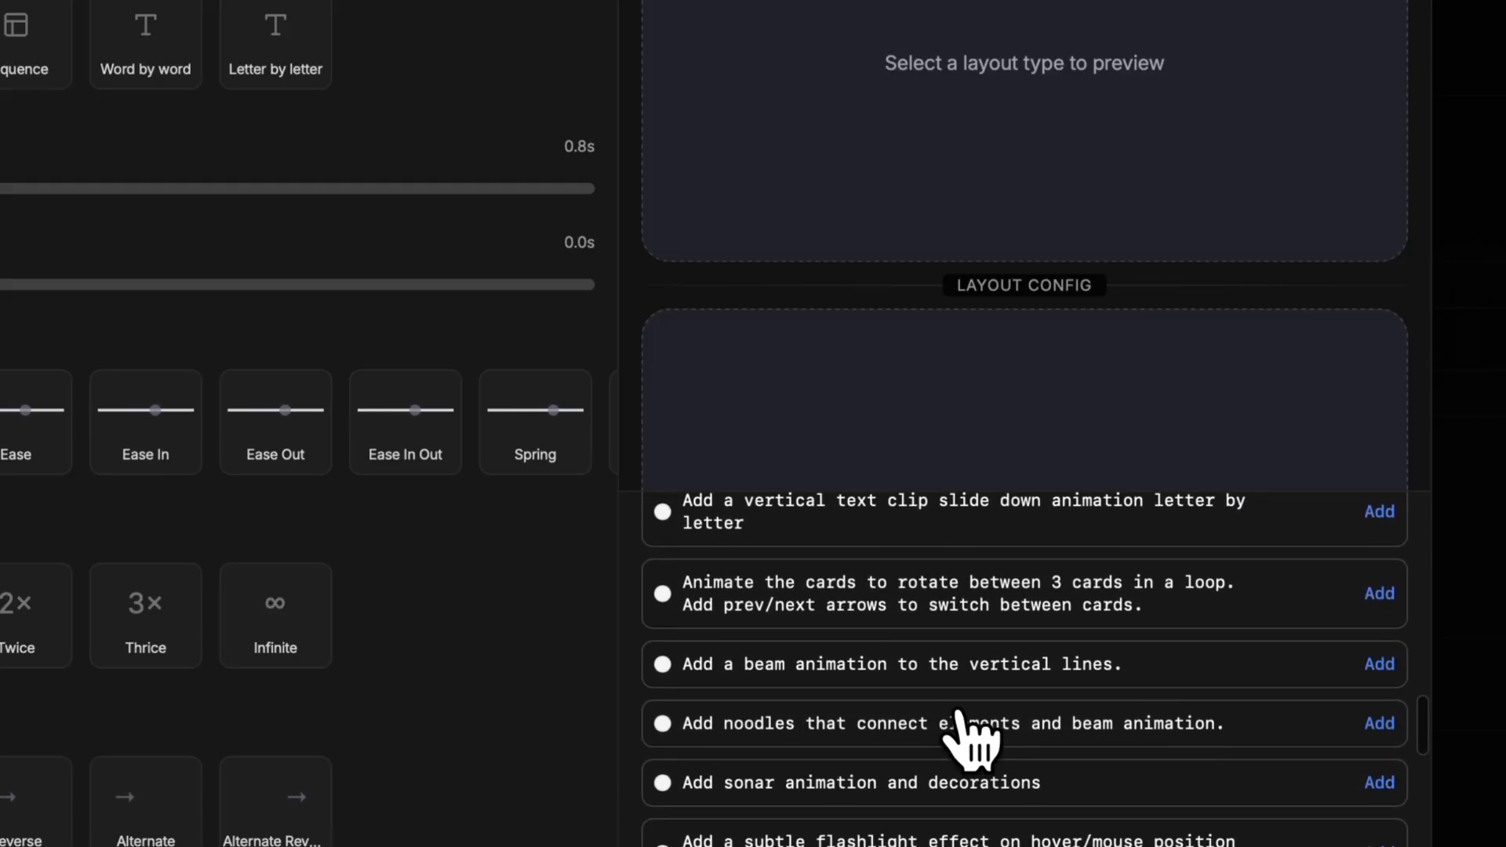
pyautogui.scroll(-4, 965, 733)
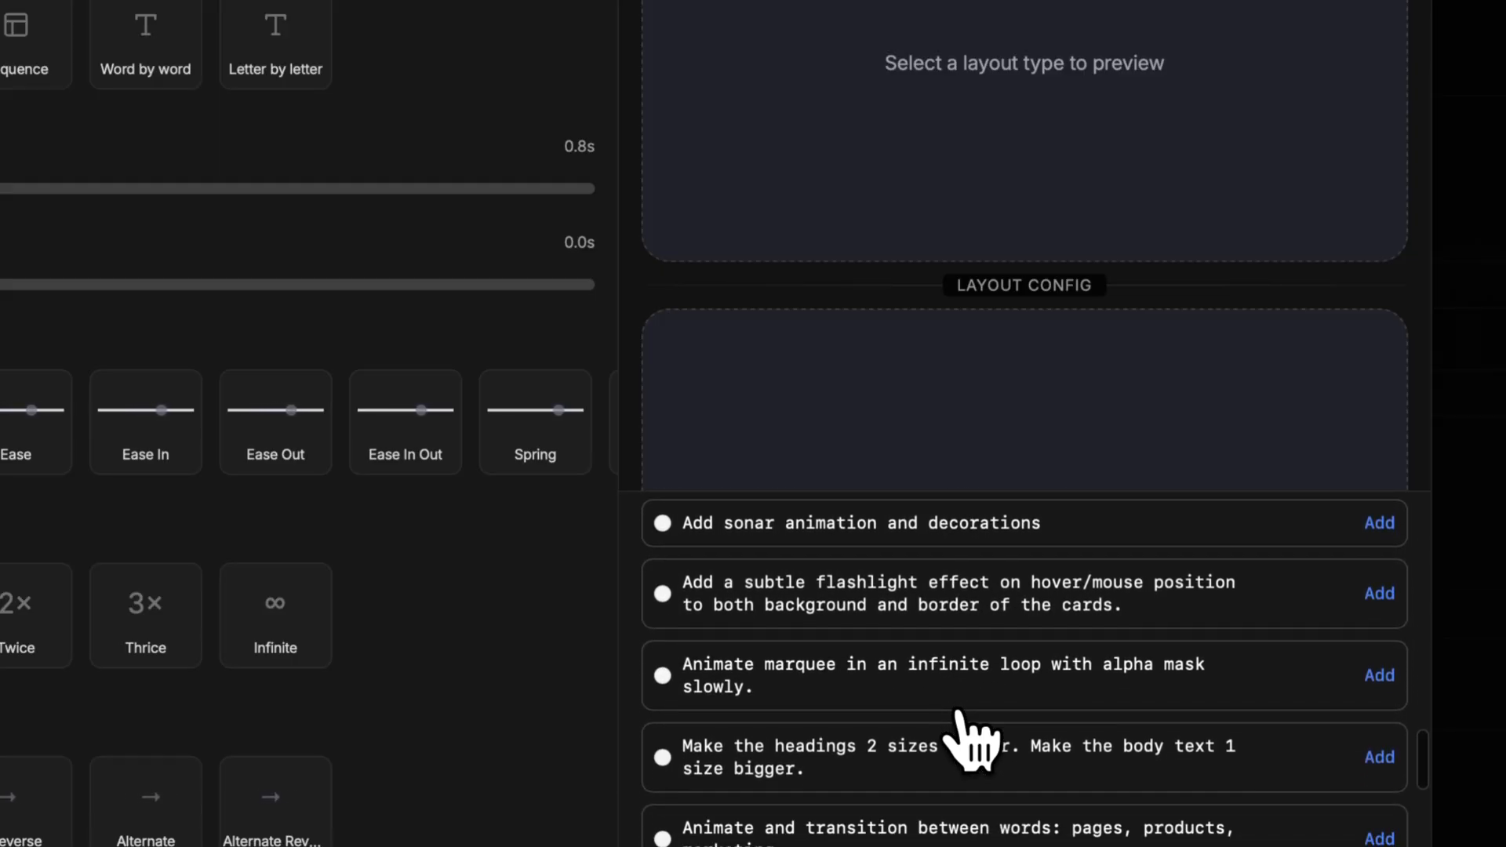
pyautogui.scroll(-1, 971, 740)
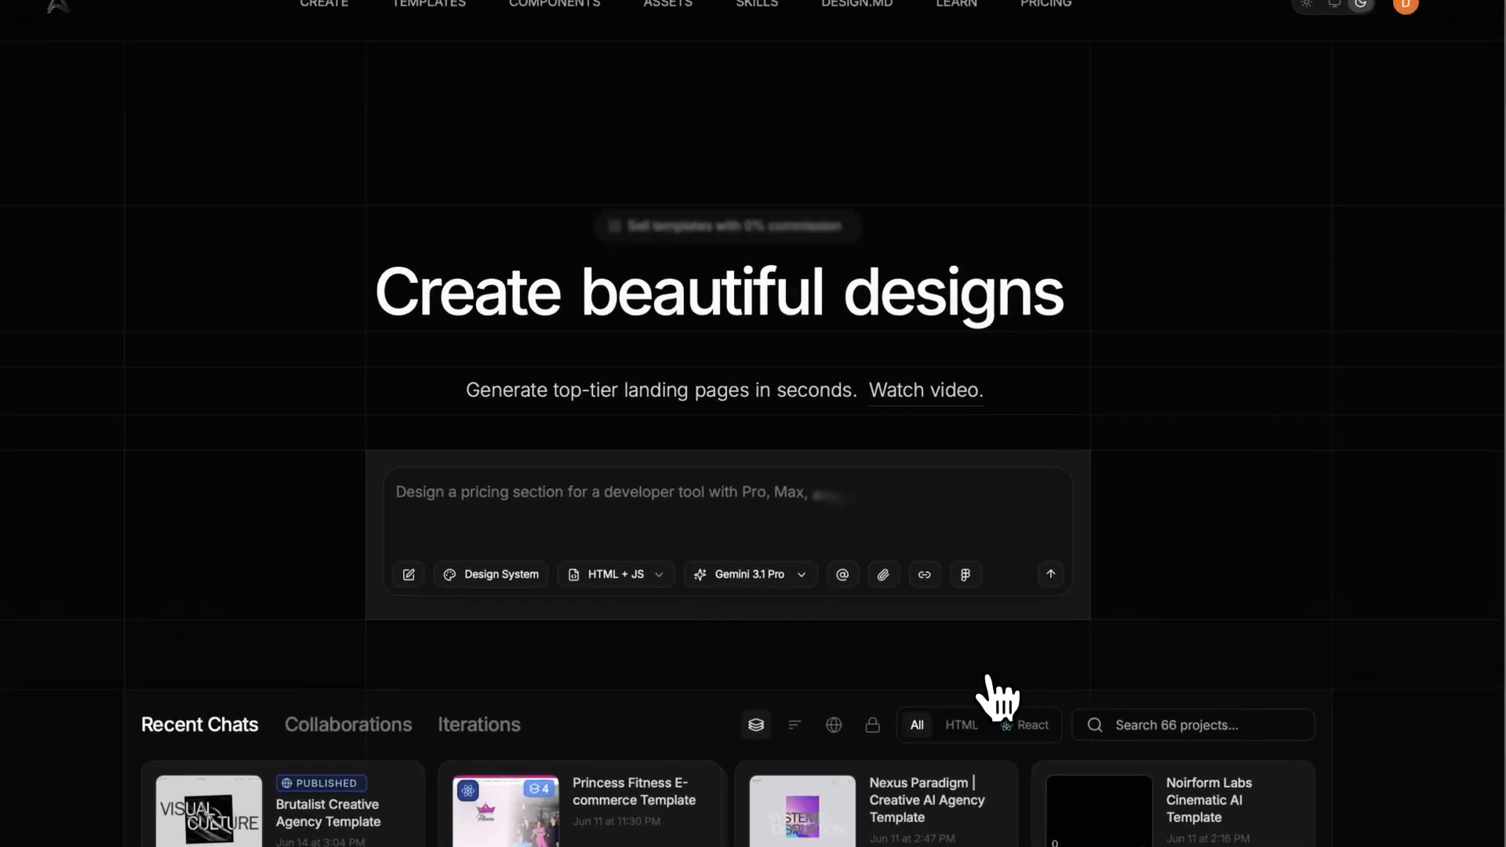
# Step: Open the Design System dialog, review its settings from template sources to the prompt payload, and close it without adding anything
pyautogui.click(382, 567)
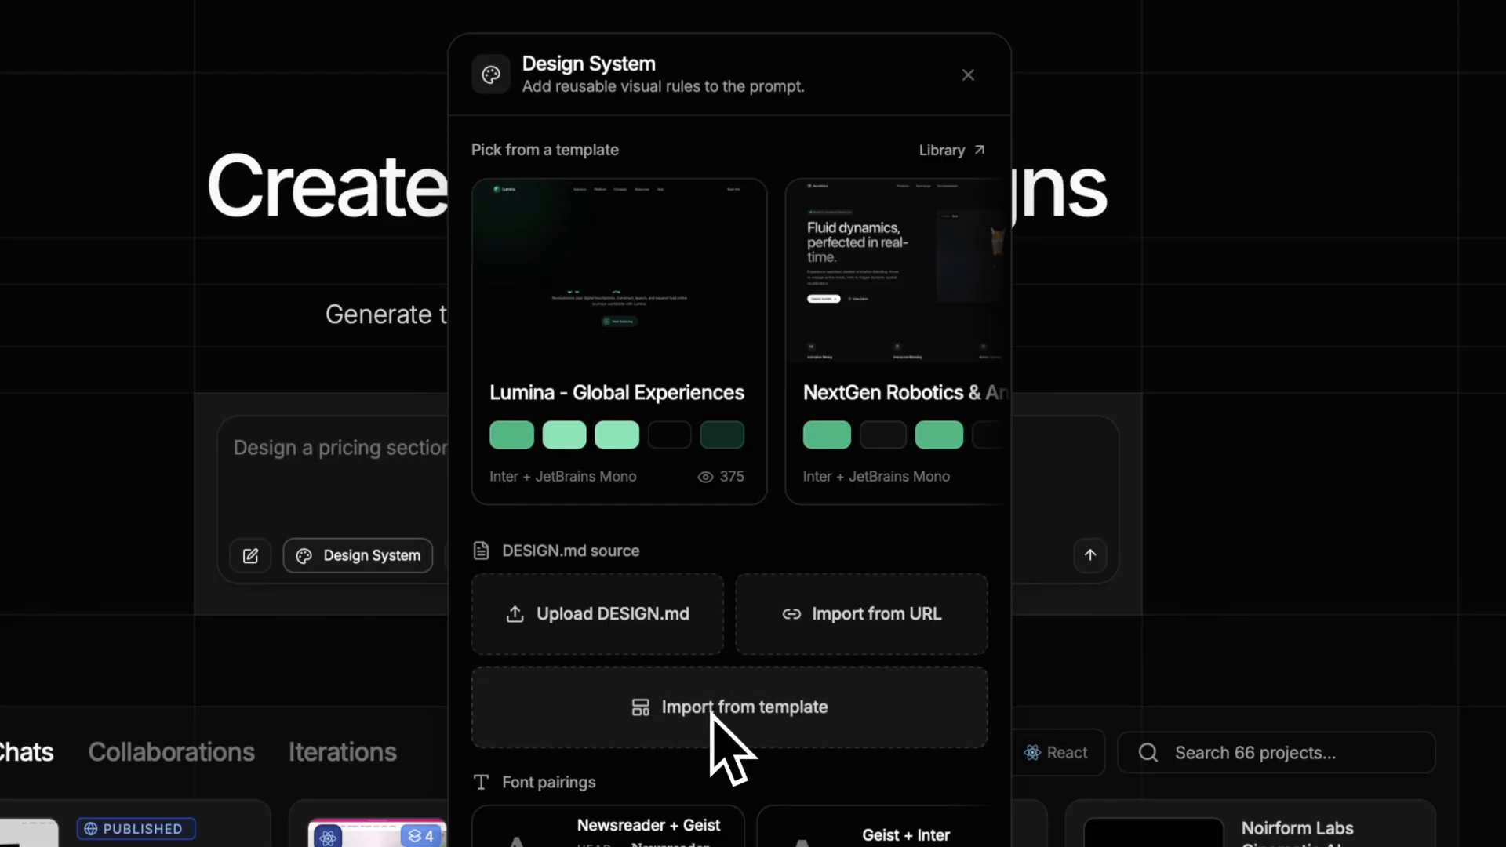
pyautogui.scroll(-4, 711, 710)
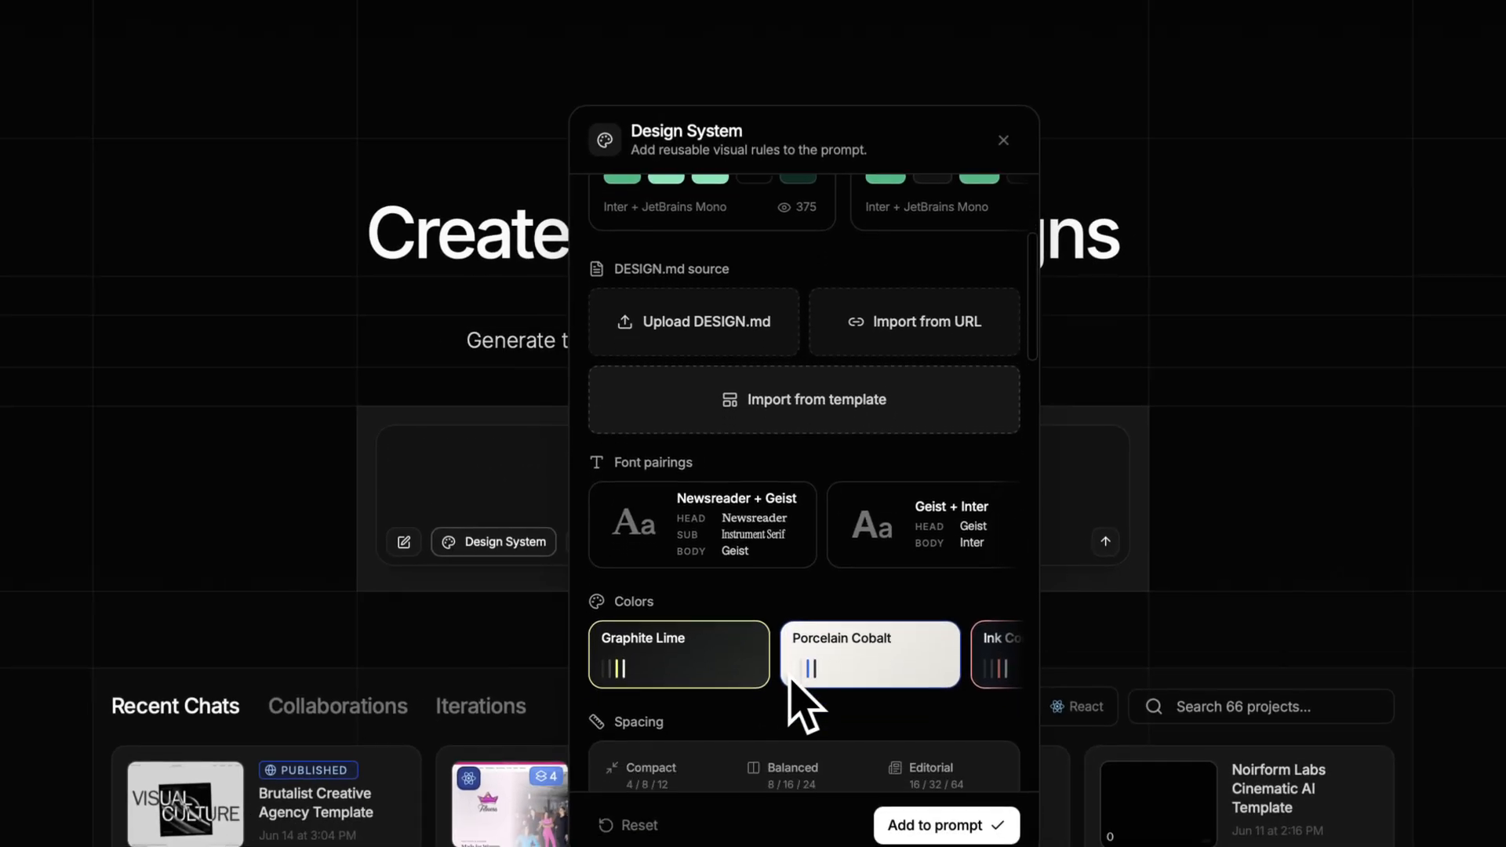
pyautogui.scroll(-5, 792, 690)
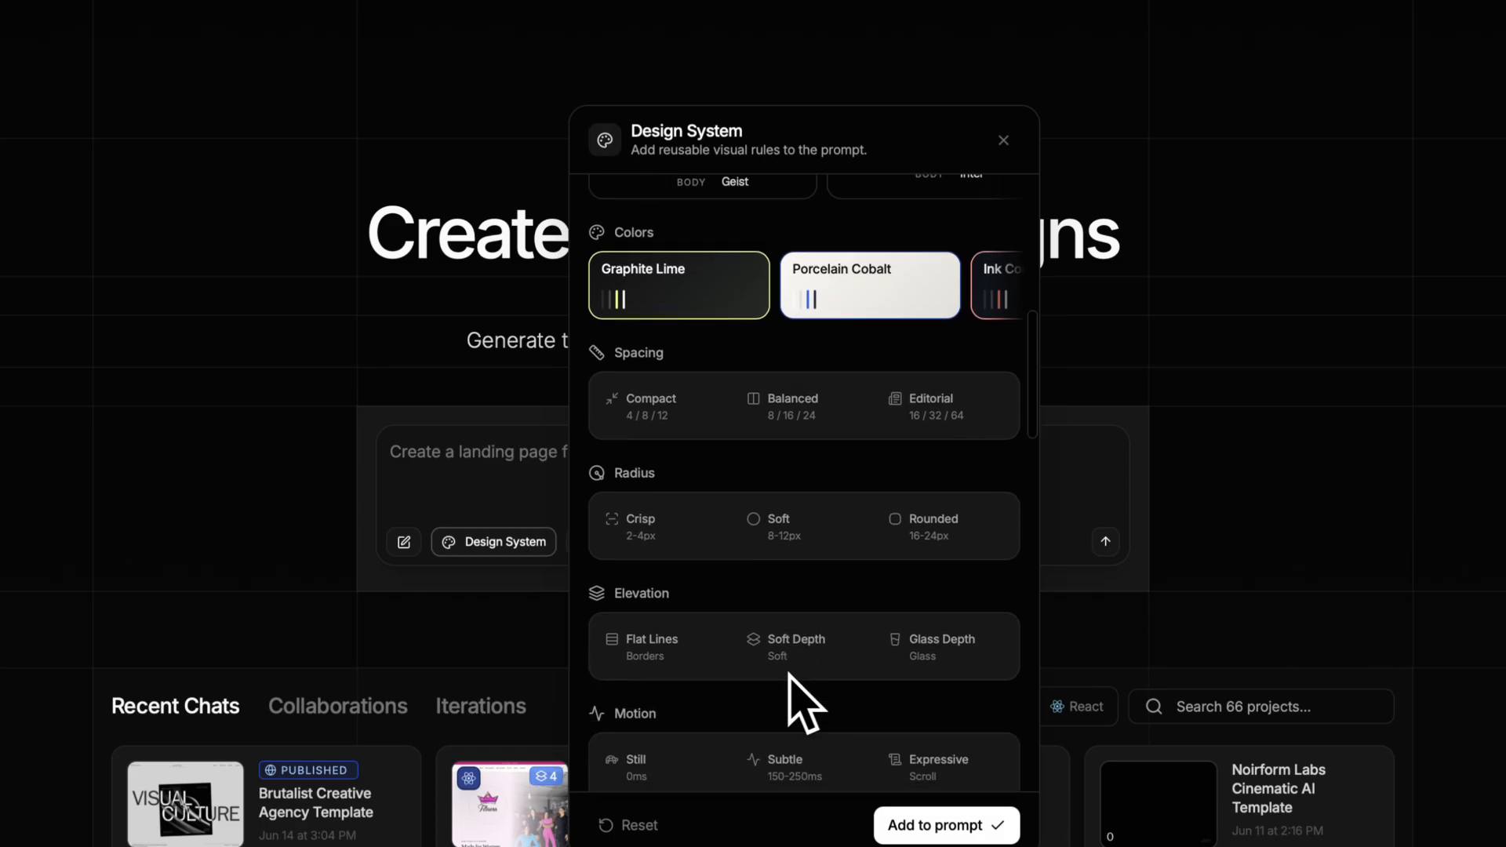
pyautogui.scroll(-6, 789, 675)
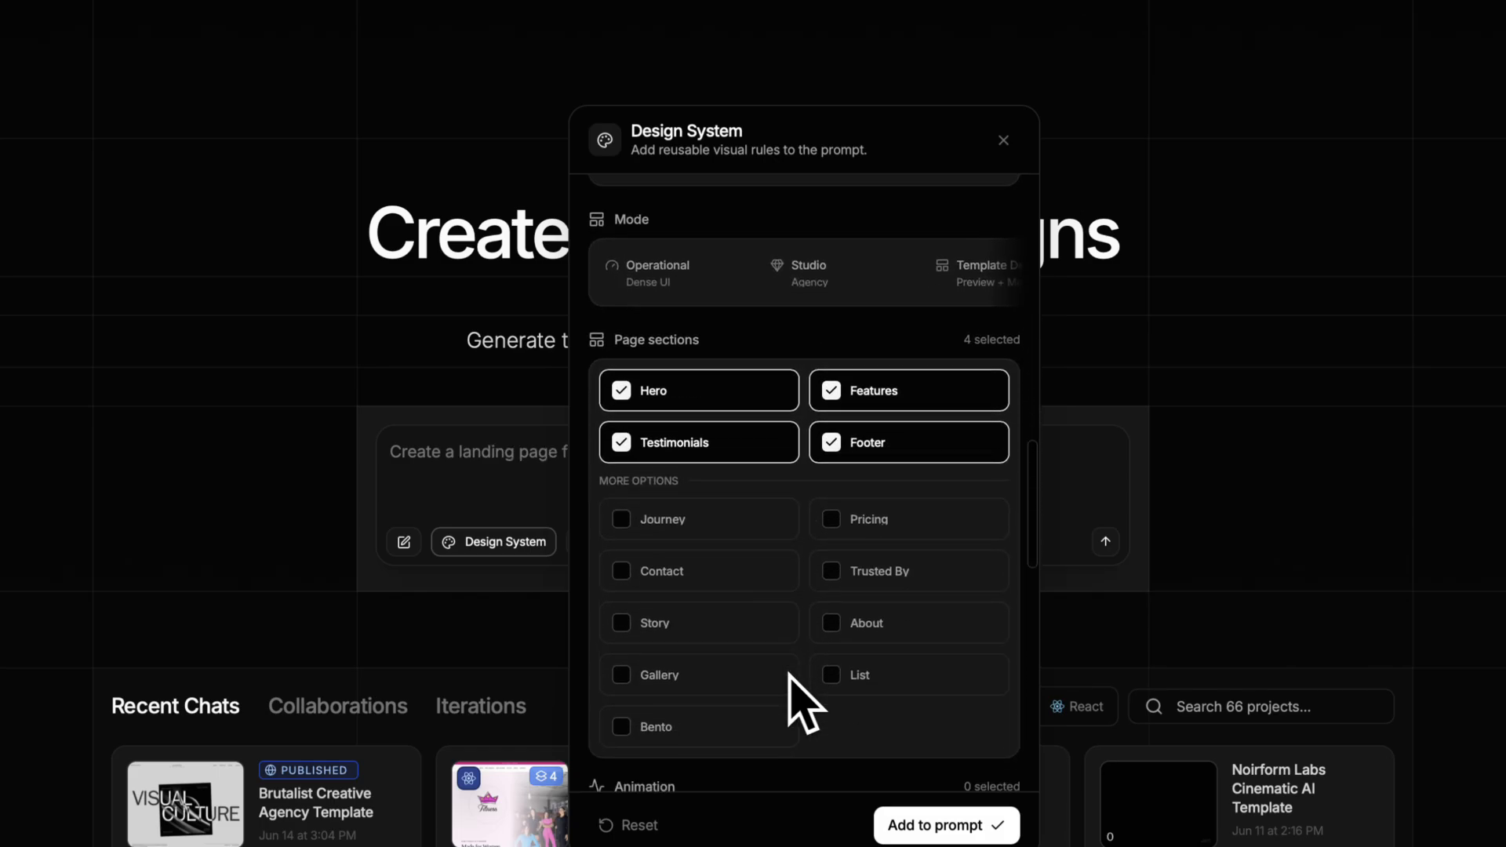
pyautogui.scroll(-8, 790, 674)
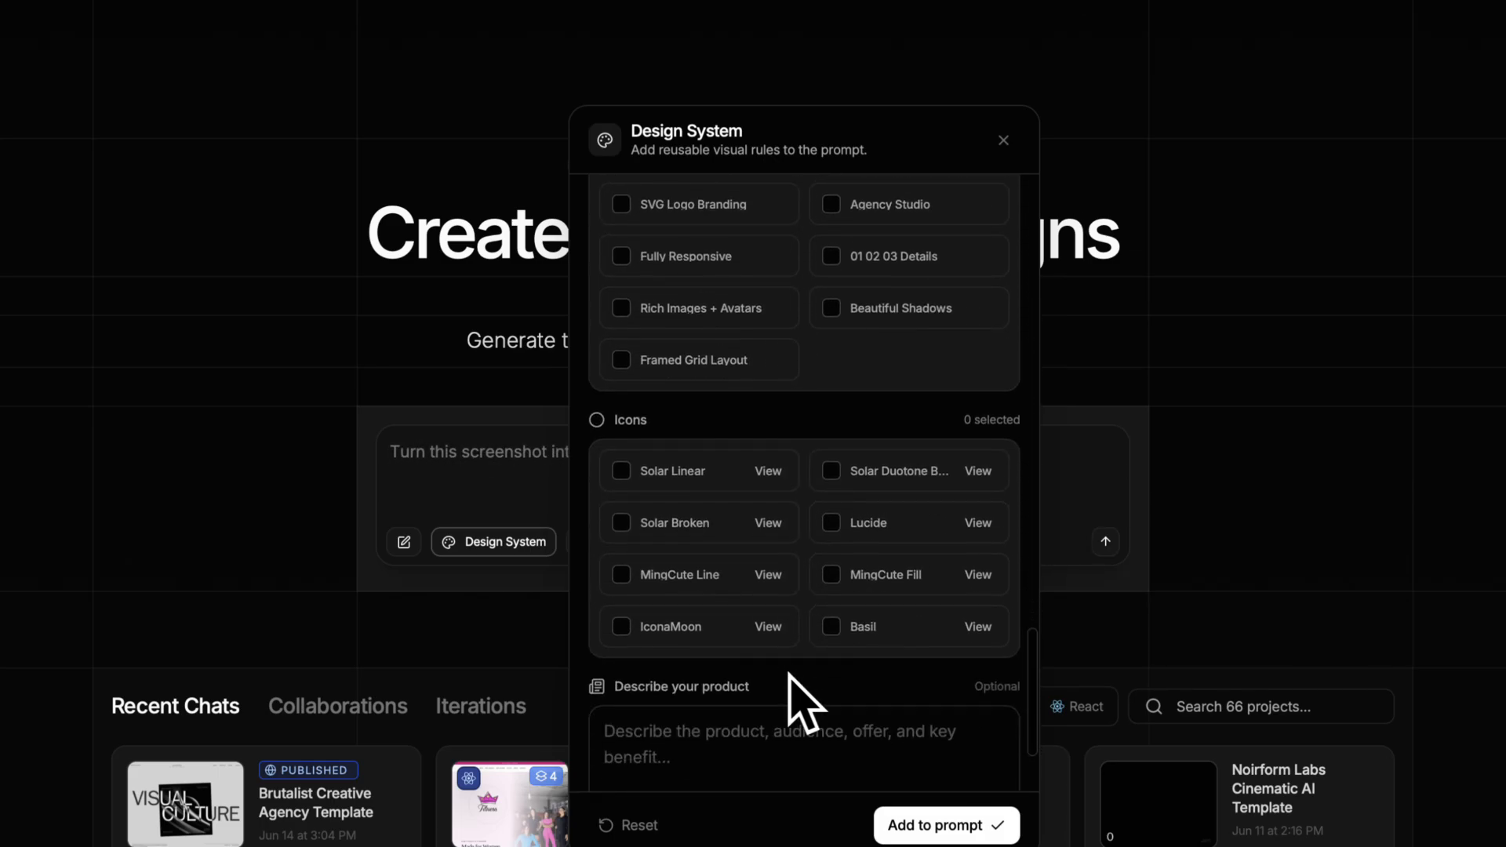
pyautogui.scroll(-3, 790, 674)
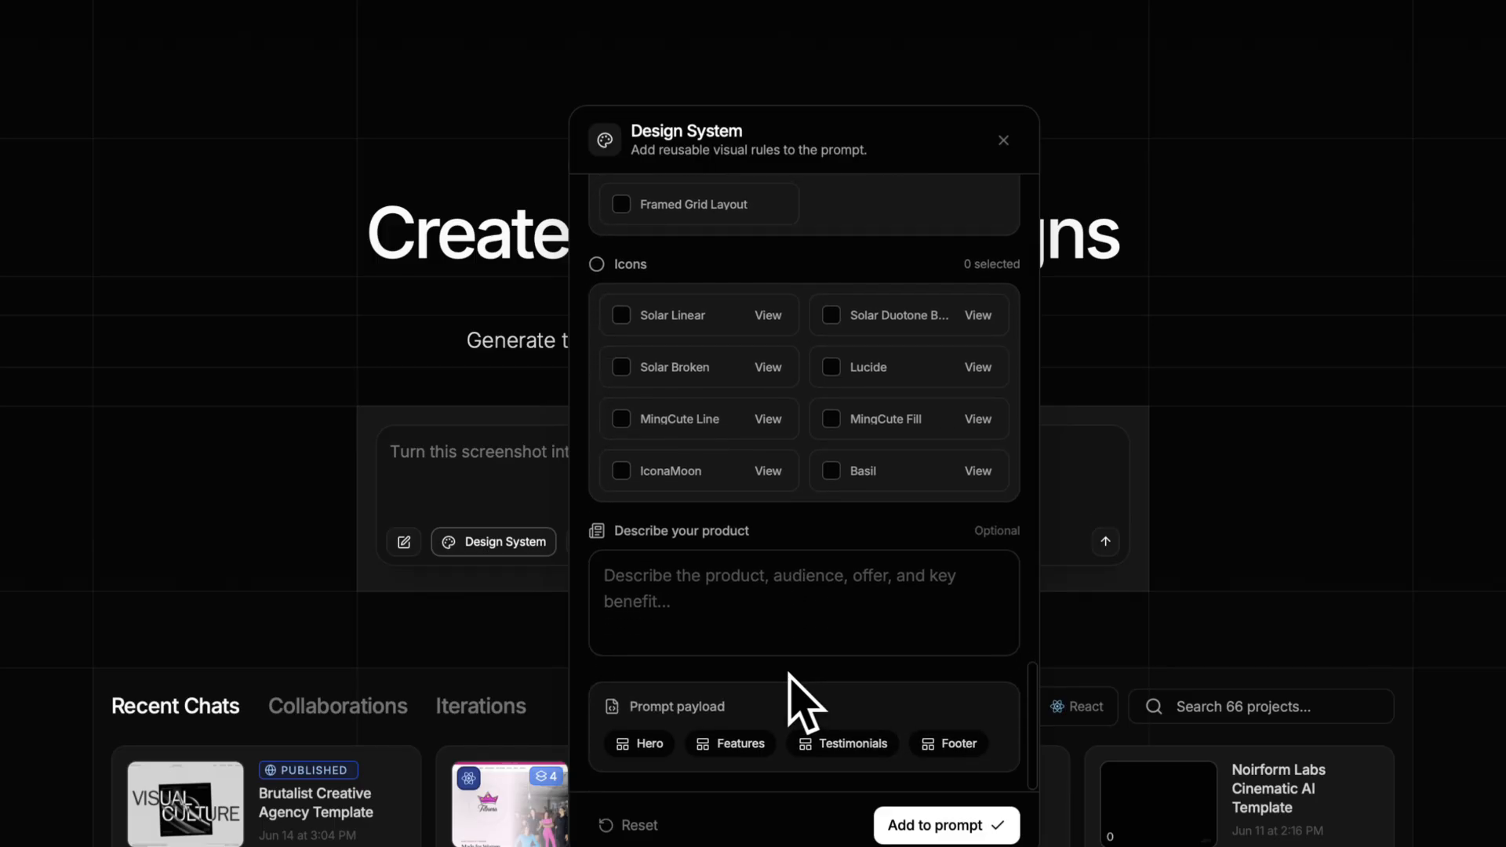
pyautogui.press('Escape')
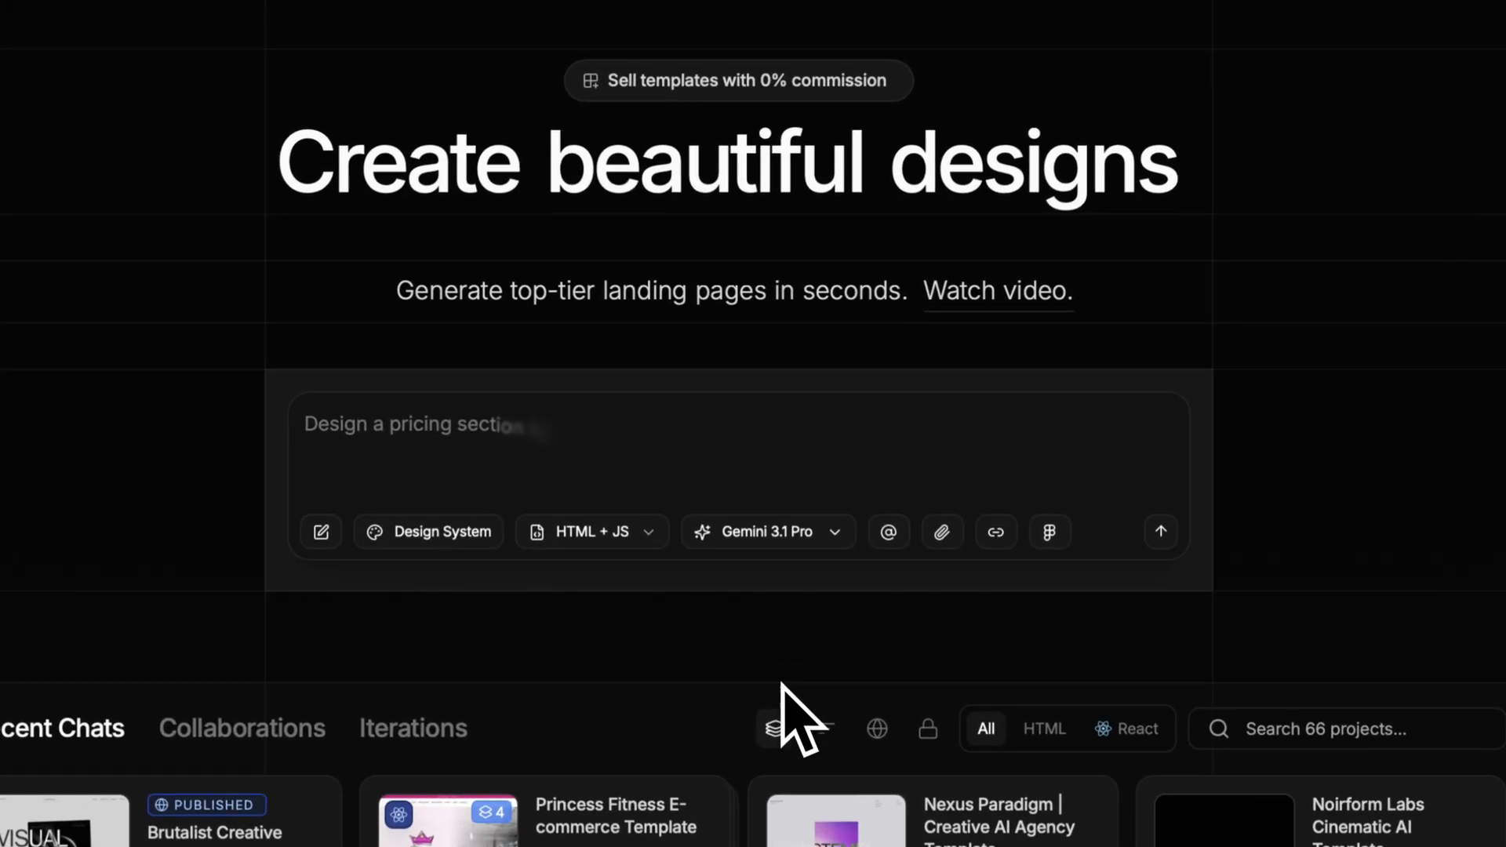
# Step: Set the prompt's output format to HTML + JS
pyautogui.click(623, 533)
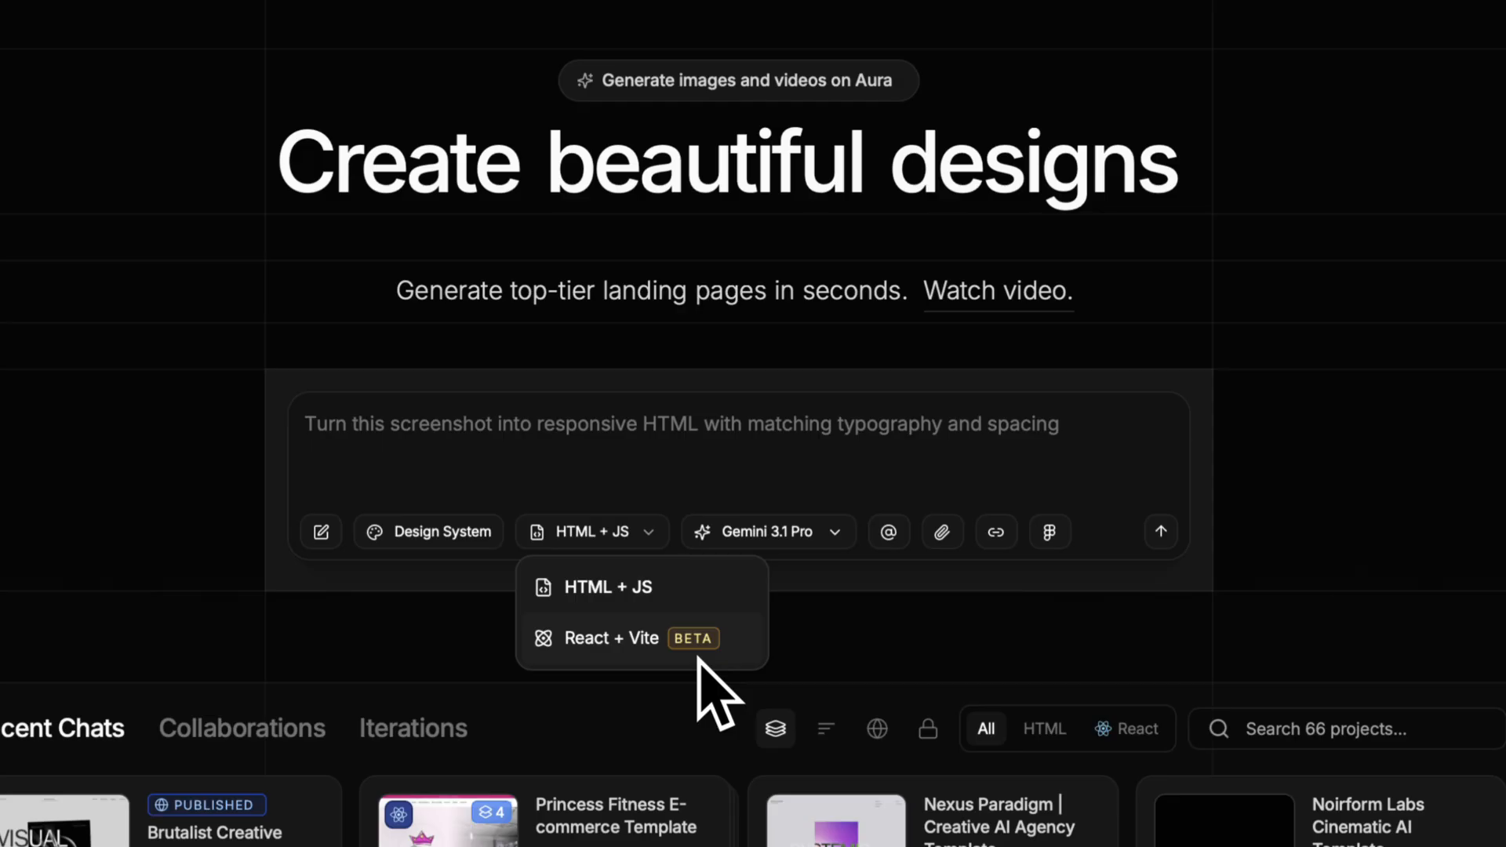
pyautogui.click(674, 589)
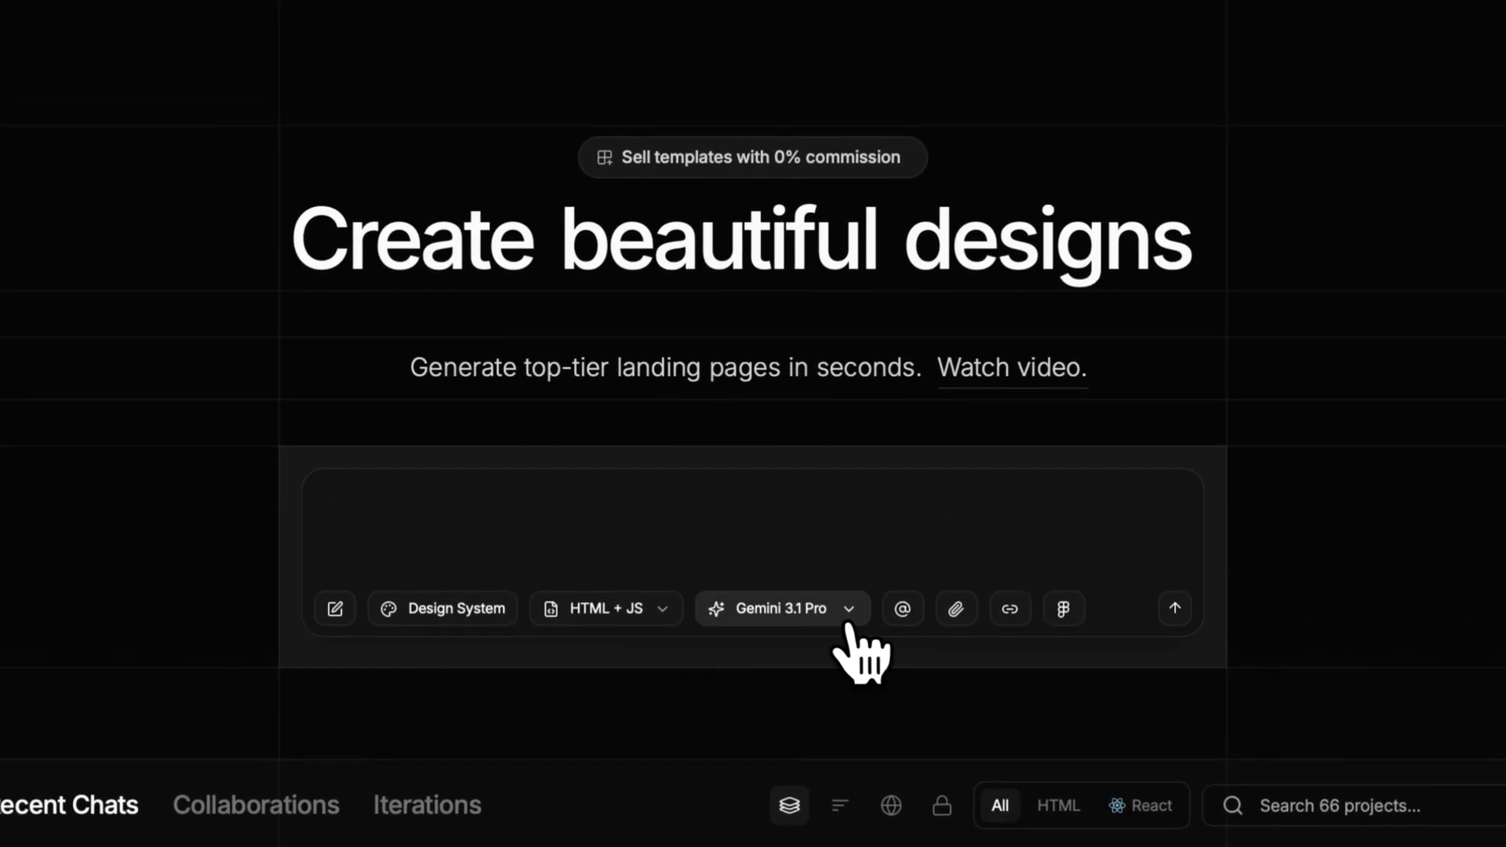
# Step: View the available HTML and image generation models, then open the prompt's context reference categories
pyautogui.click(847, 625)
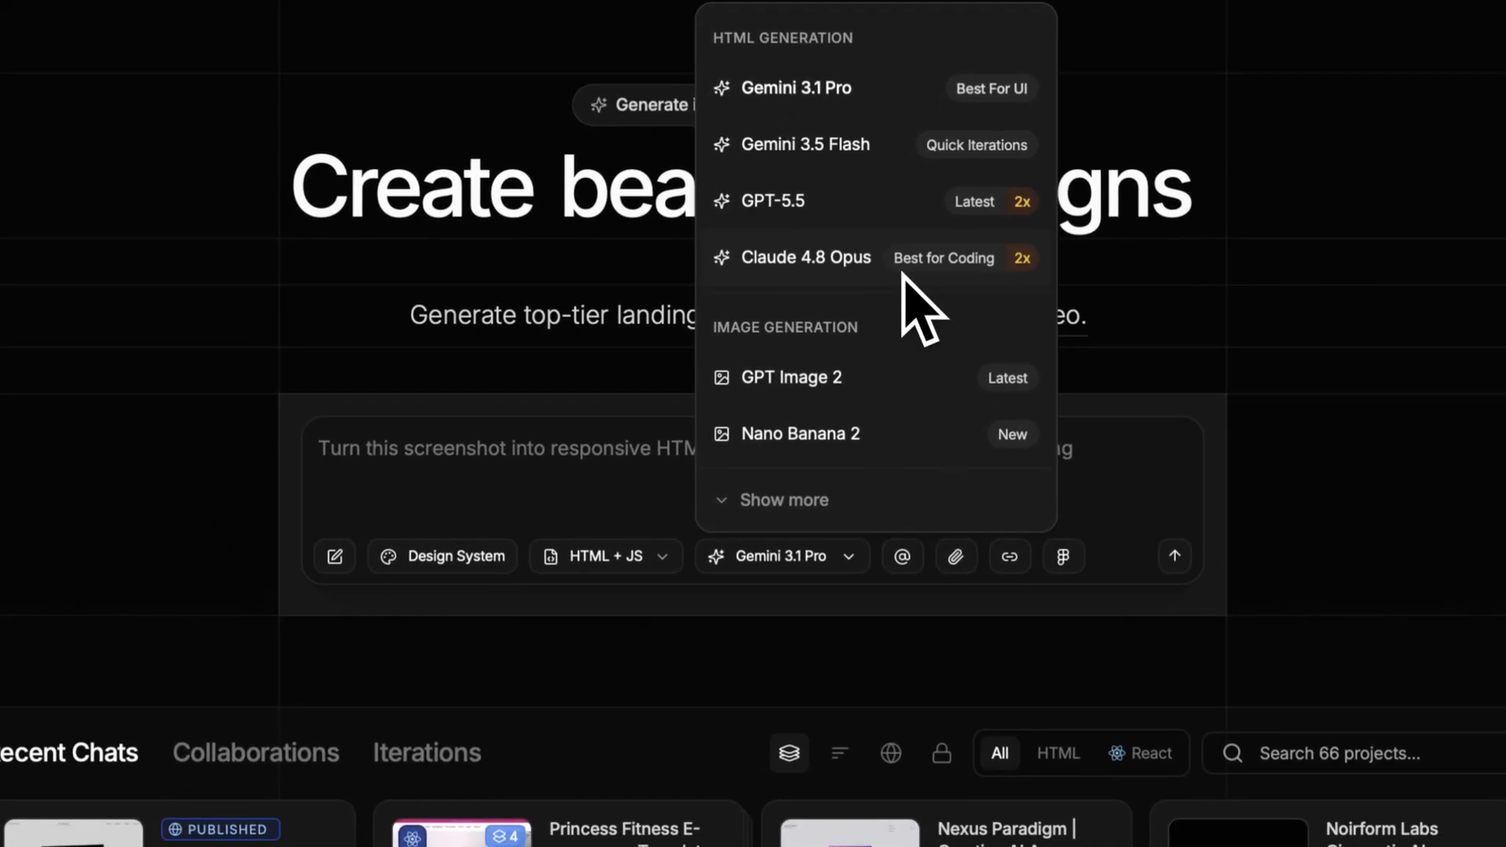
pyautogui.click(873, 535)
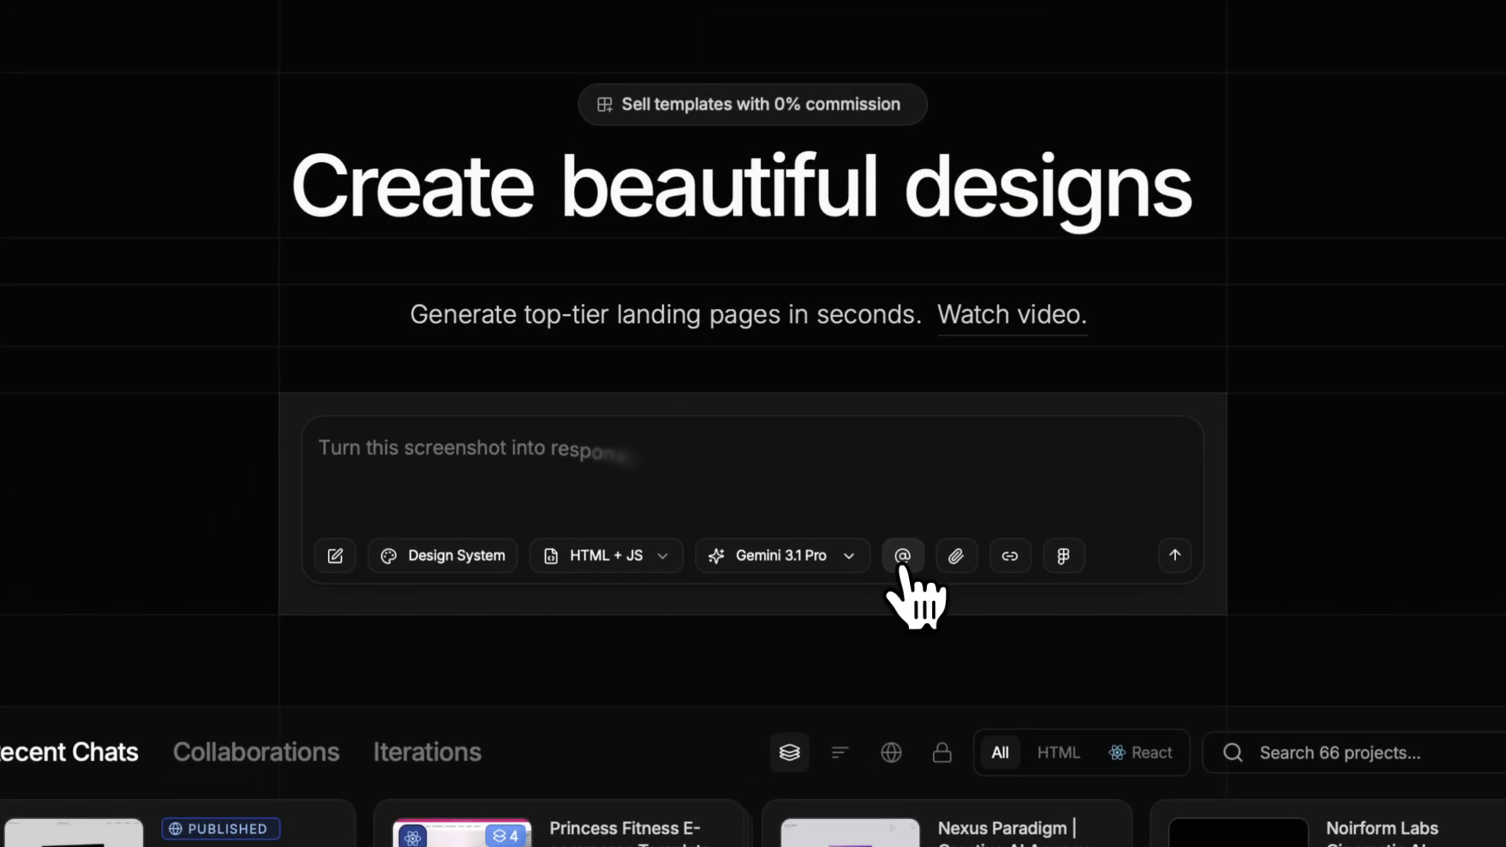
pyautogui.click(903, 570)
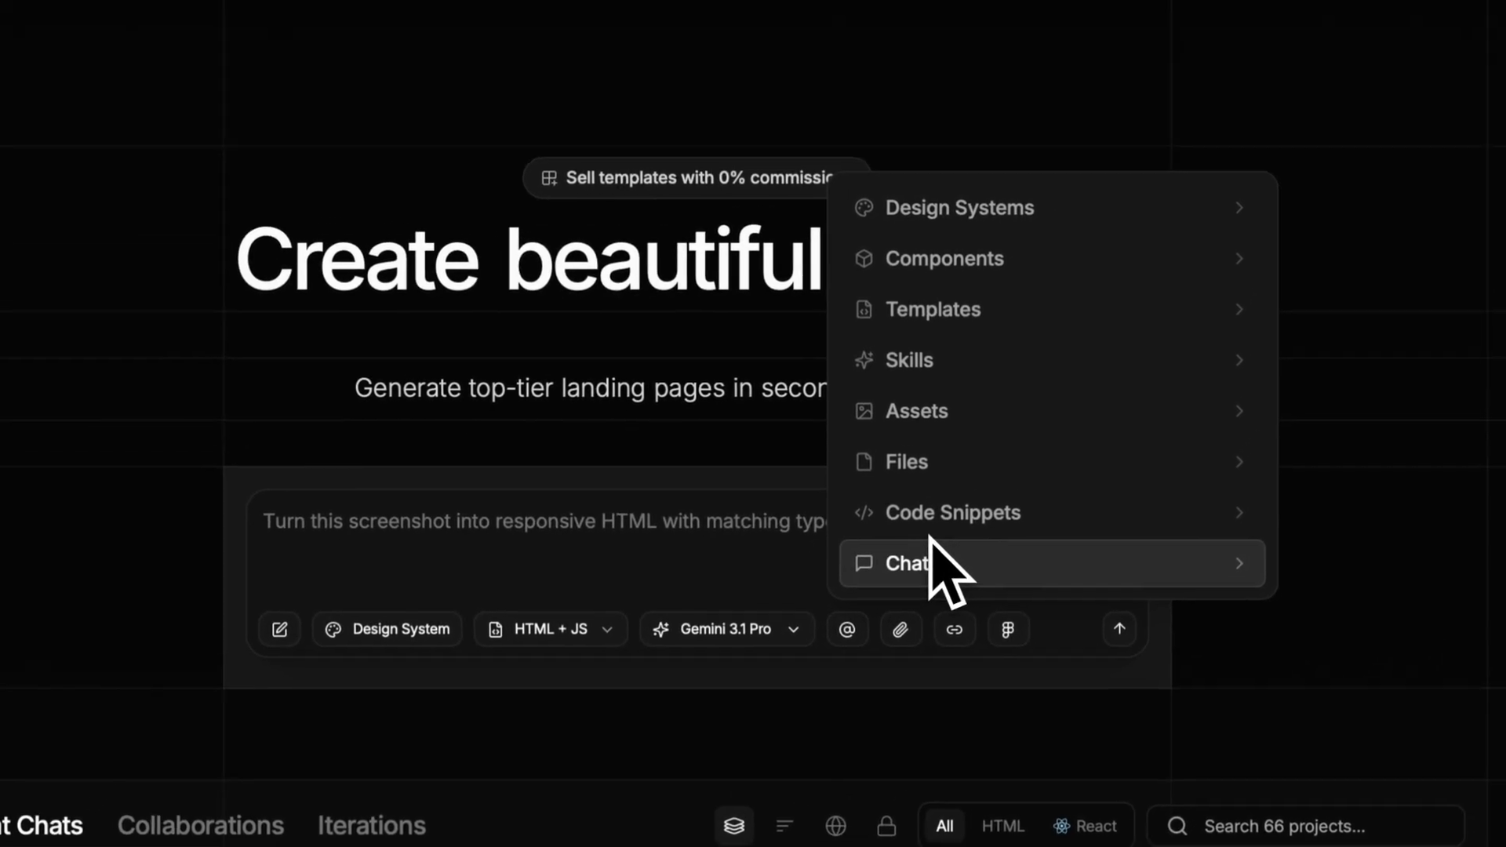
# Step: Browse the design systems, components, templates and skills available as prompt context references, and close the list without adding any
pyautogui.click(1048, 131)
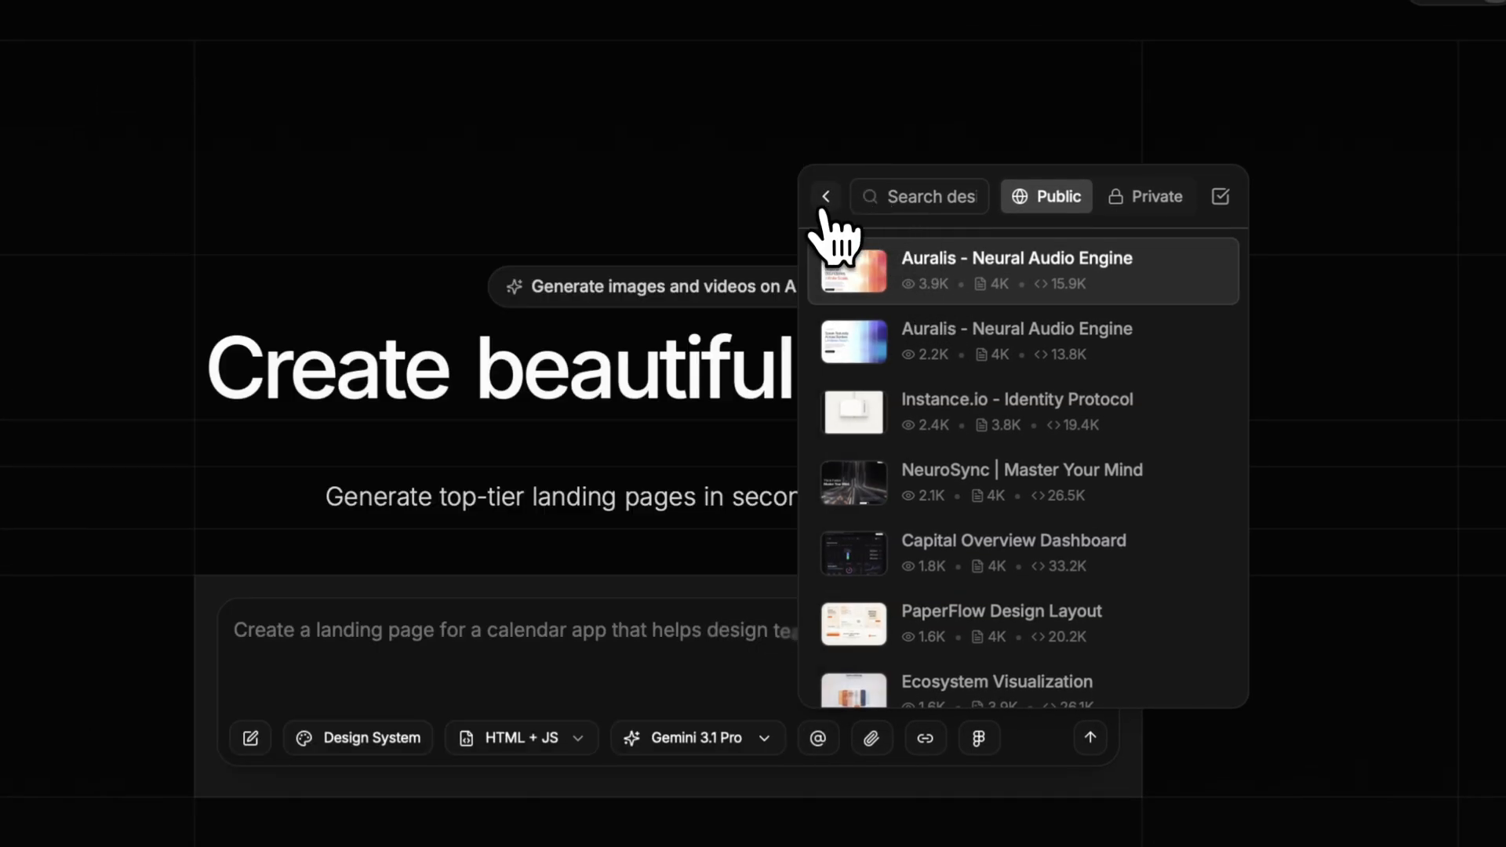
pyautogui.click(827, 200)
pyautogui.click(909, 373)
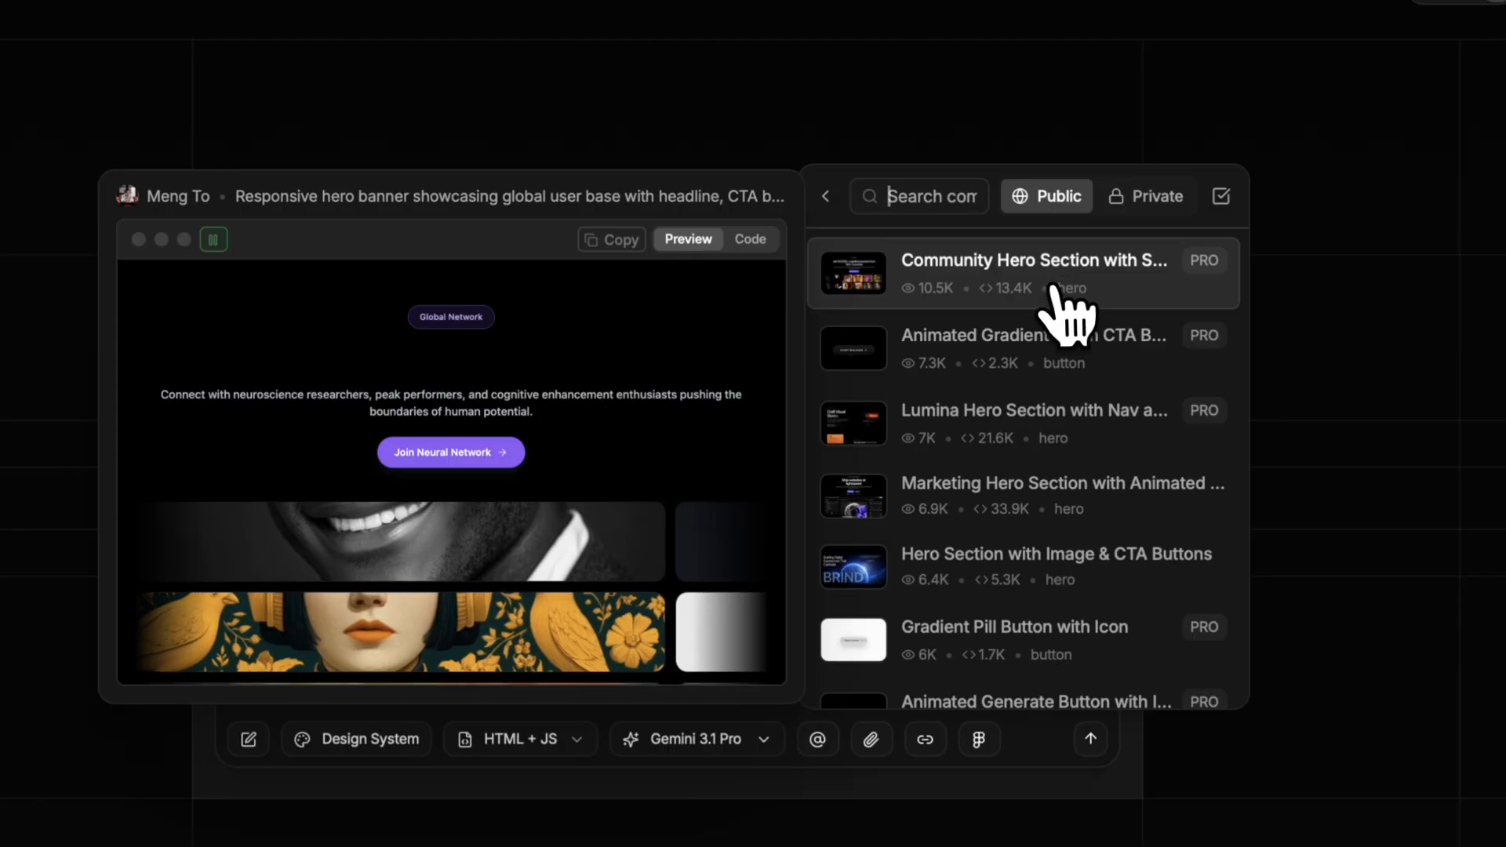
pyautogui.click(825, 198)
pyautogui.click(894, 418)
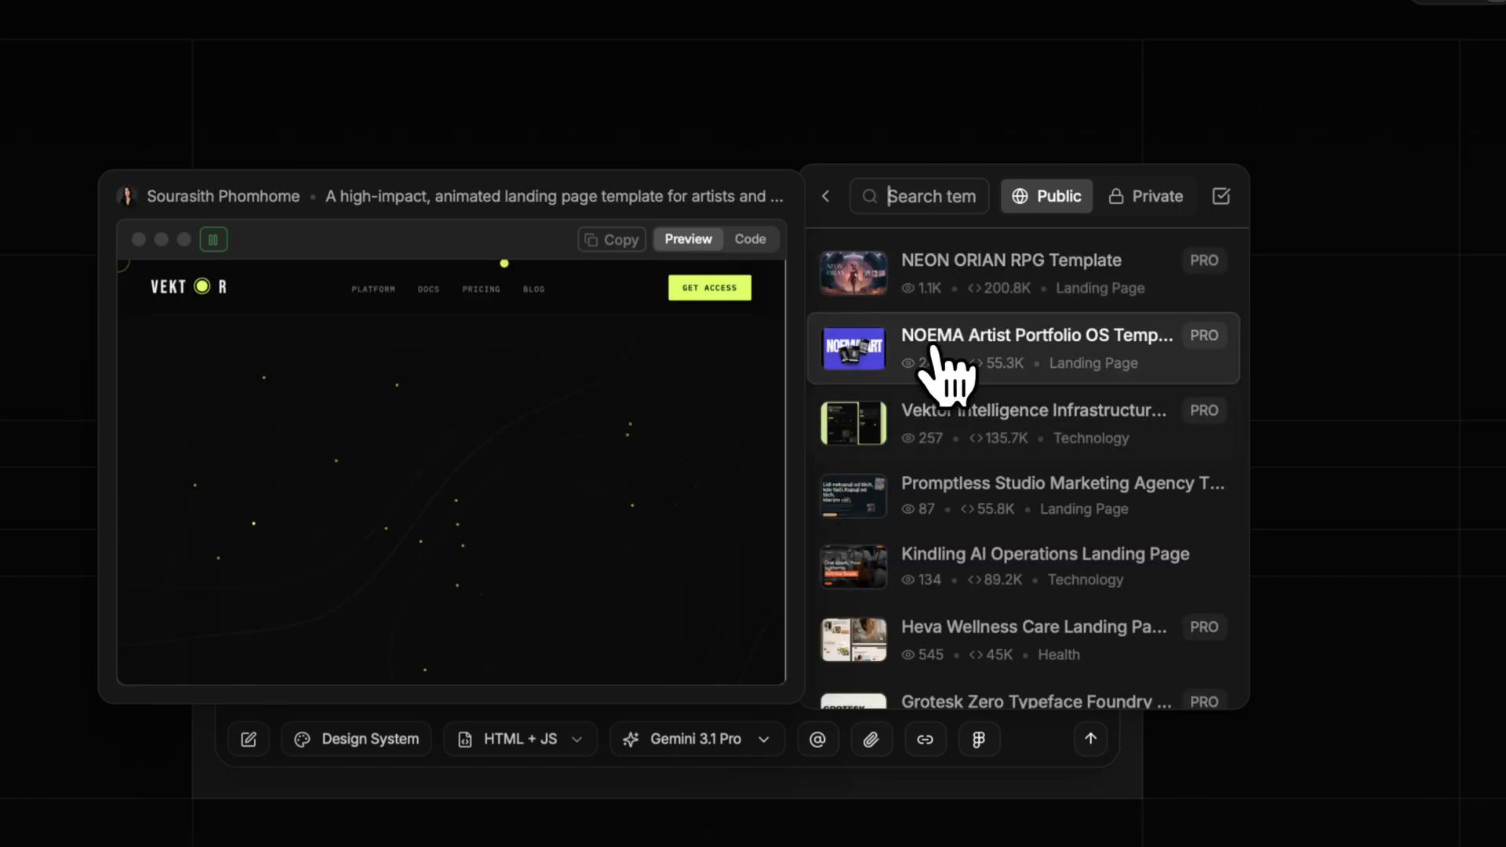
pyautogui.click(825, 197)
pyautogui.click(890, 470)
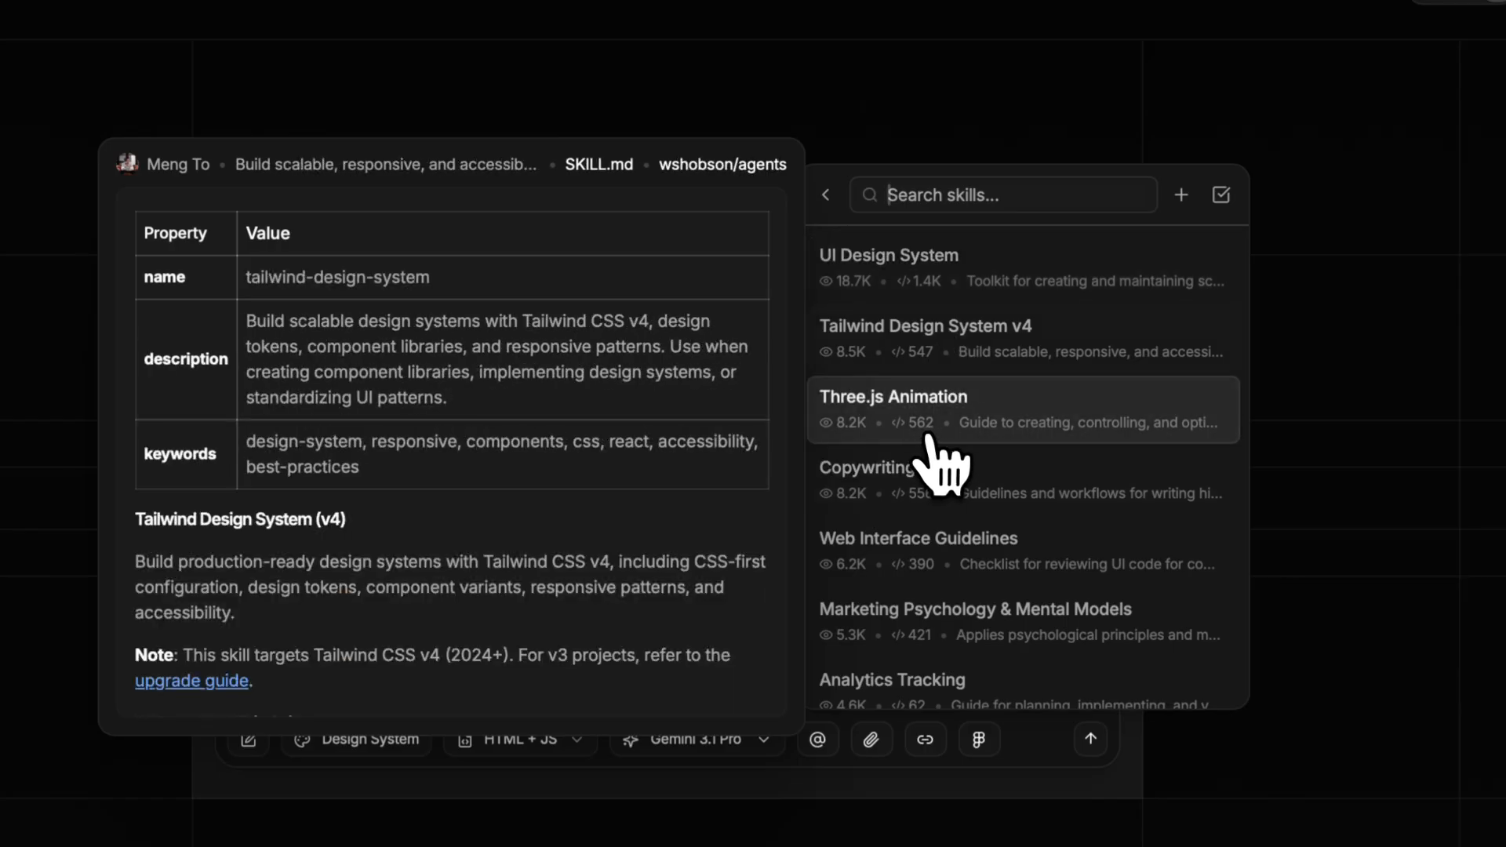
pyautogui.click(825, 196)
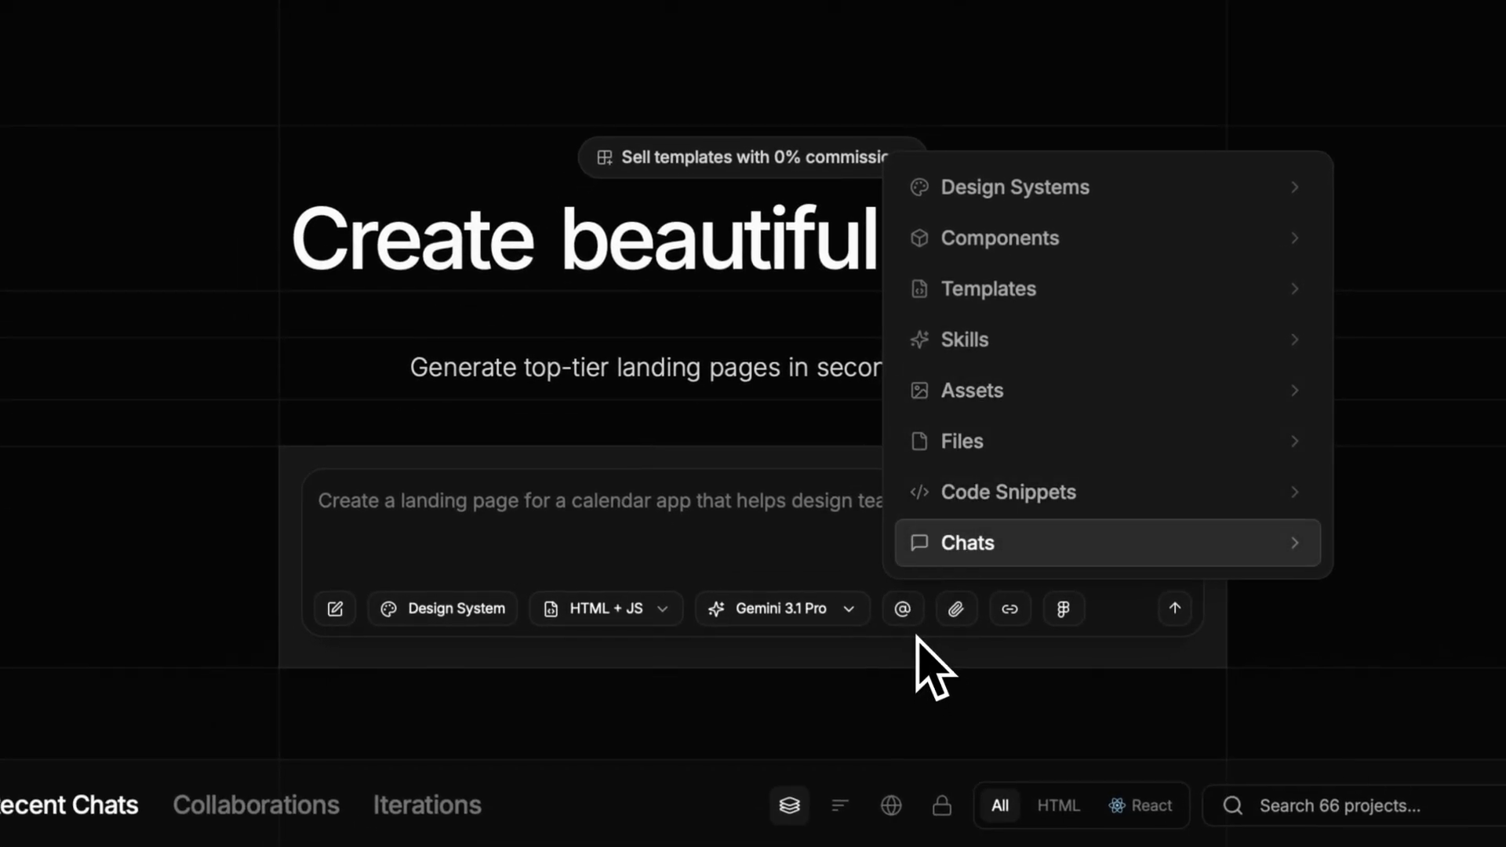
pyautogui.click(829, 773)
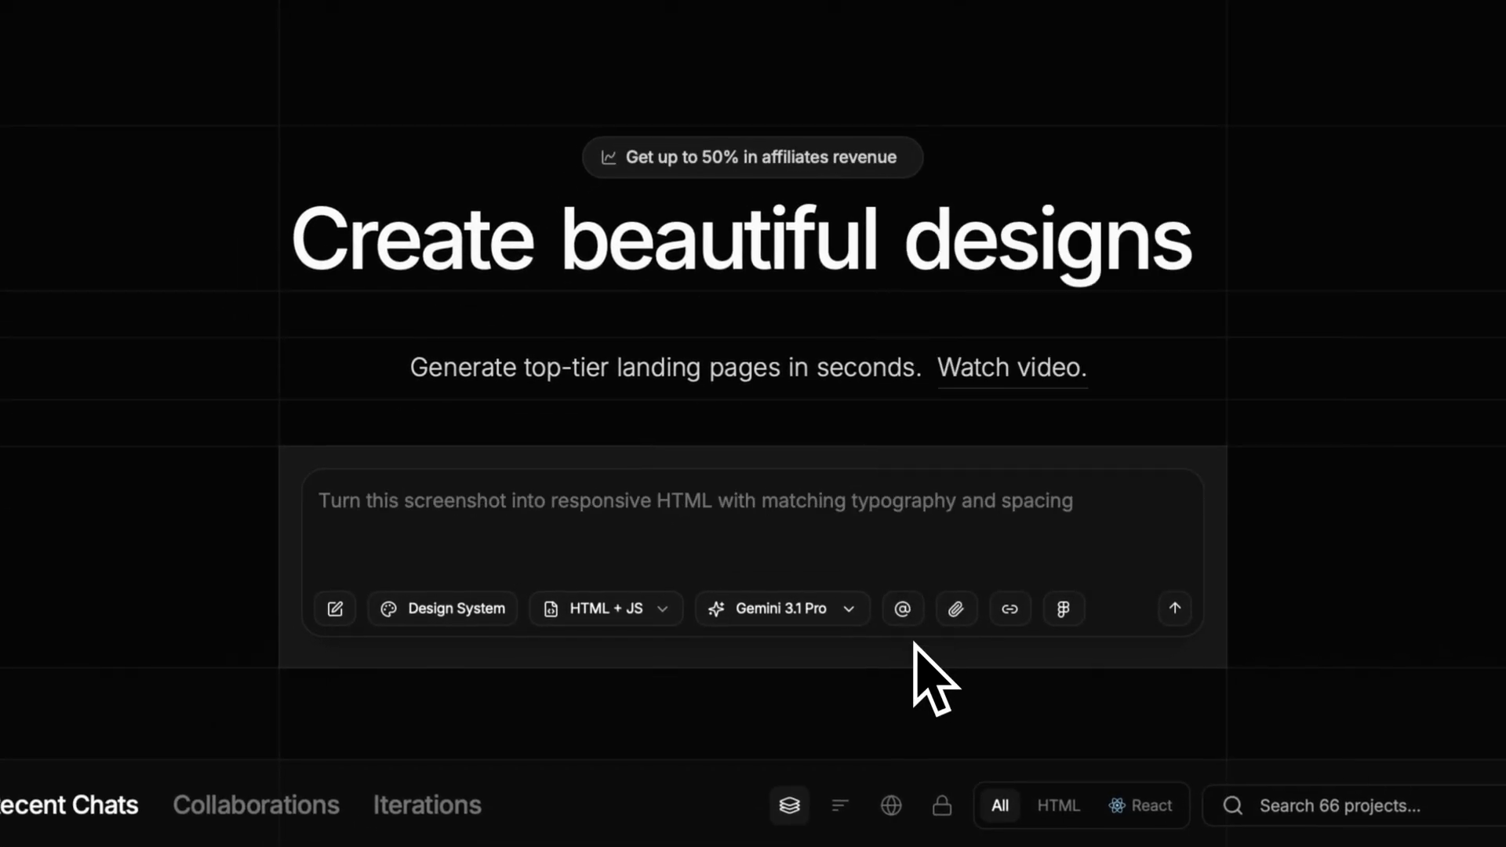
# Step: Review the prompt's file attachment, website import and Figma design import options, closing each without importing anything
pyautogui.click(955, 609)
pyautogui.press('Escape')
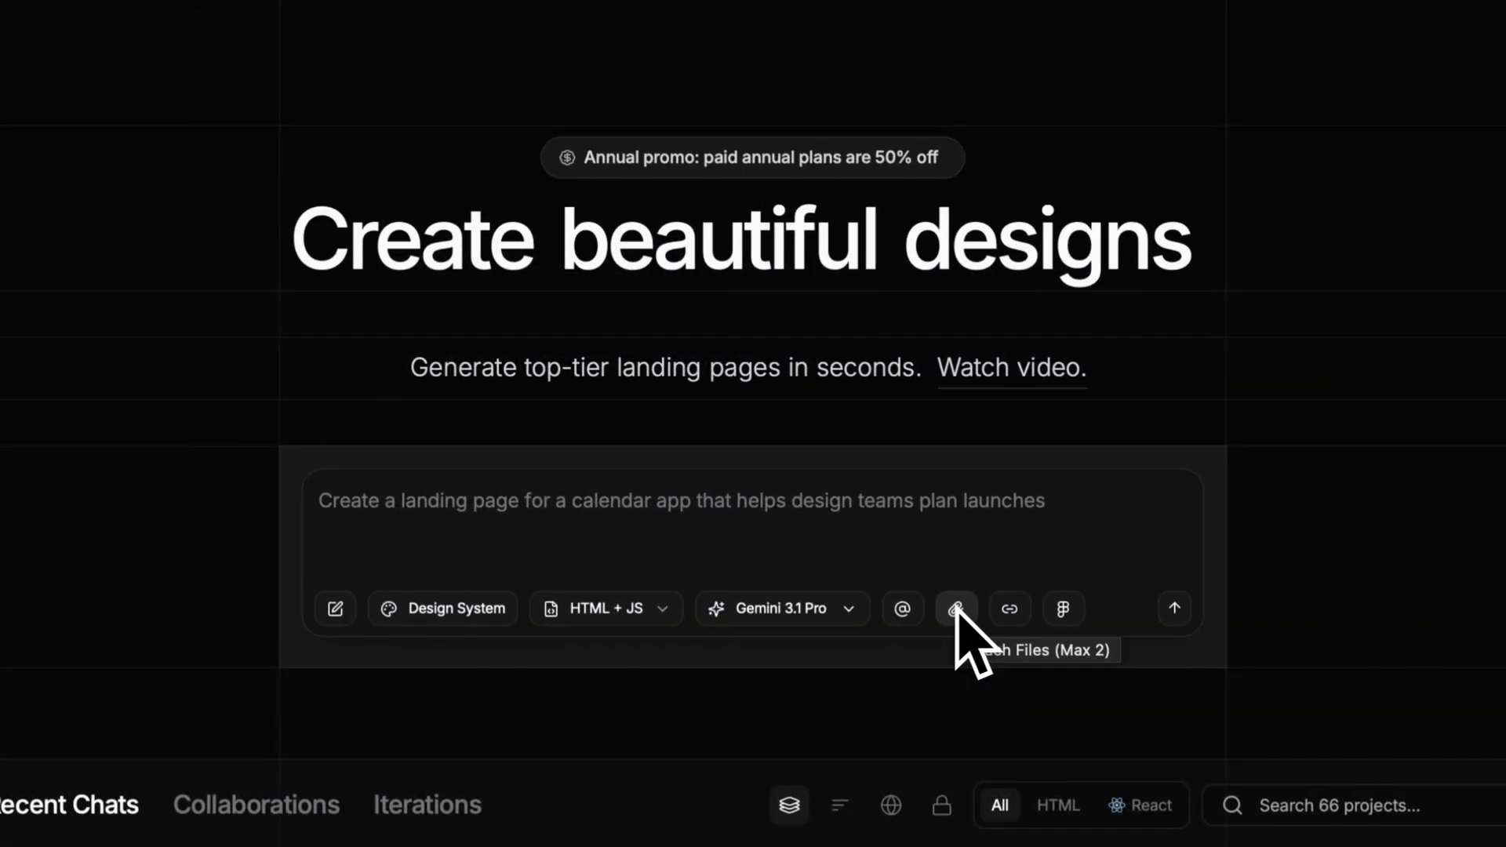
pyautogui.click(1010, 608)
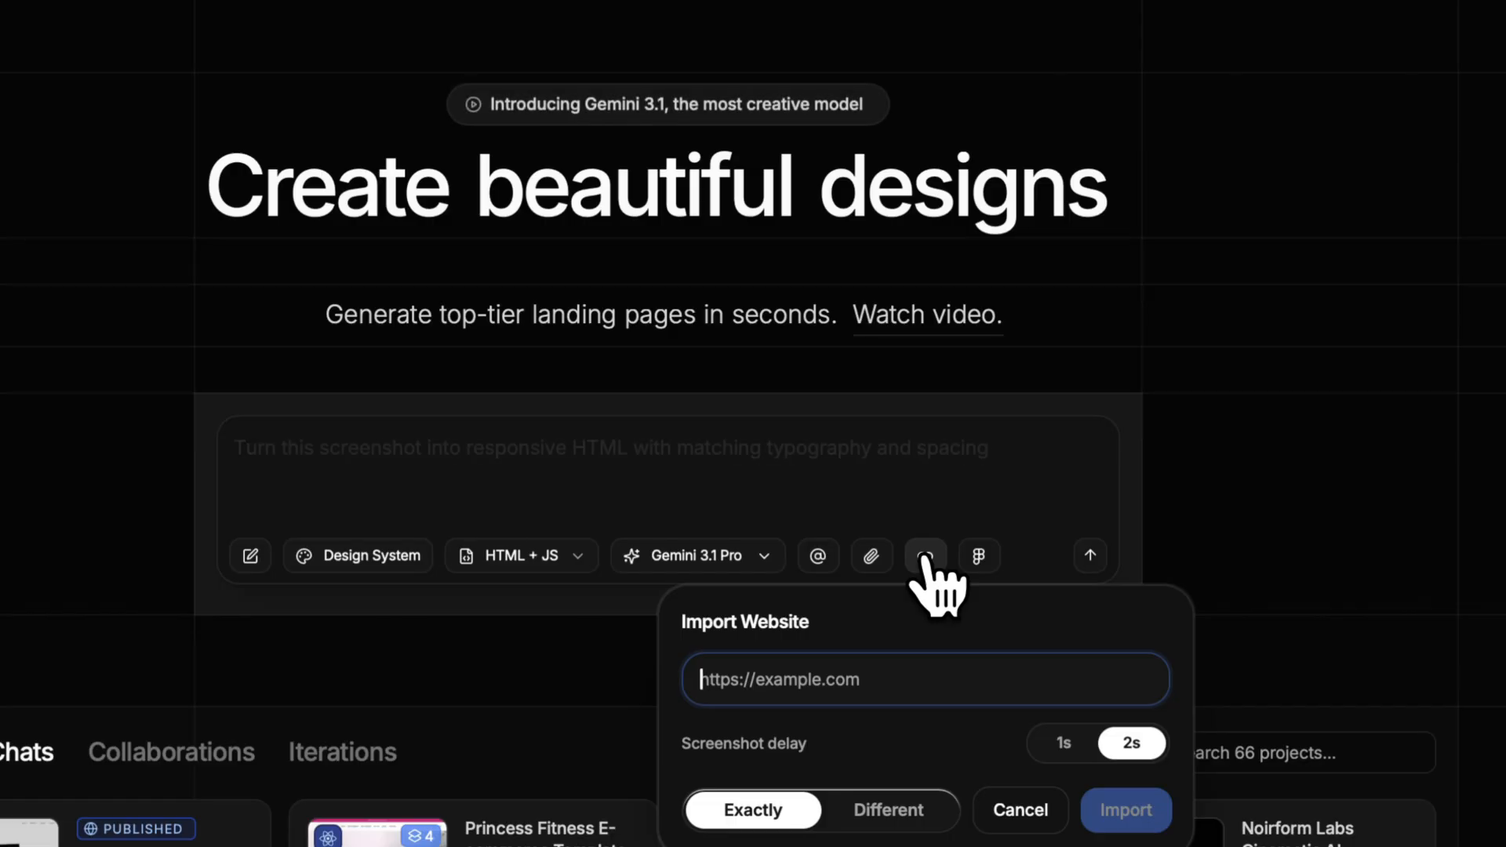
pyautogui.click(925, 556)
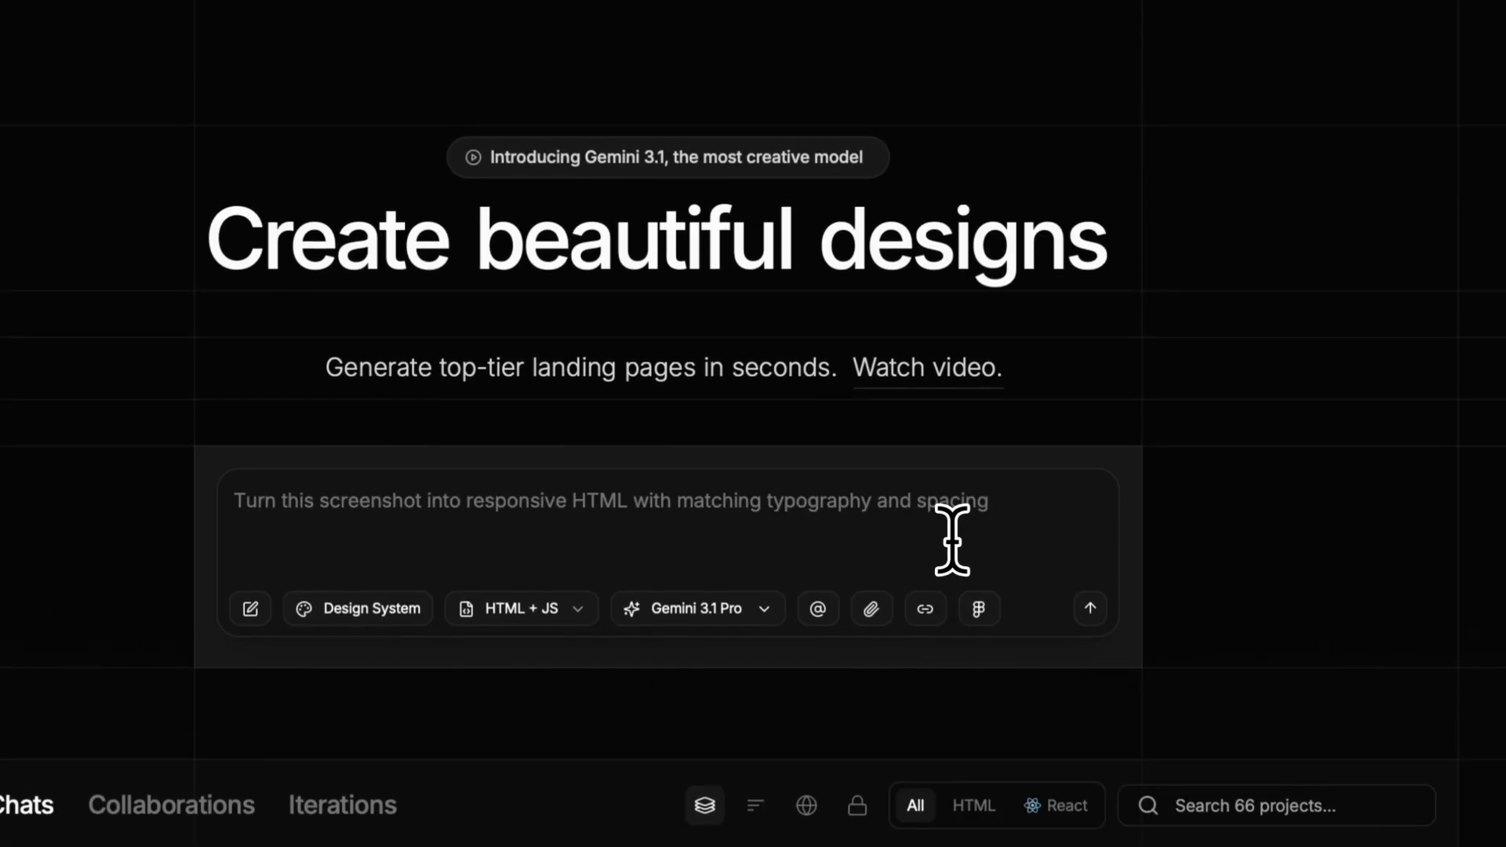
pyautogui.click(978, 608)
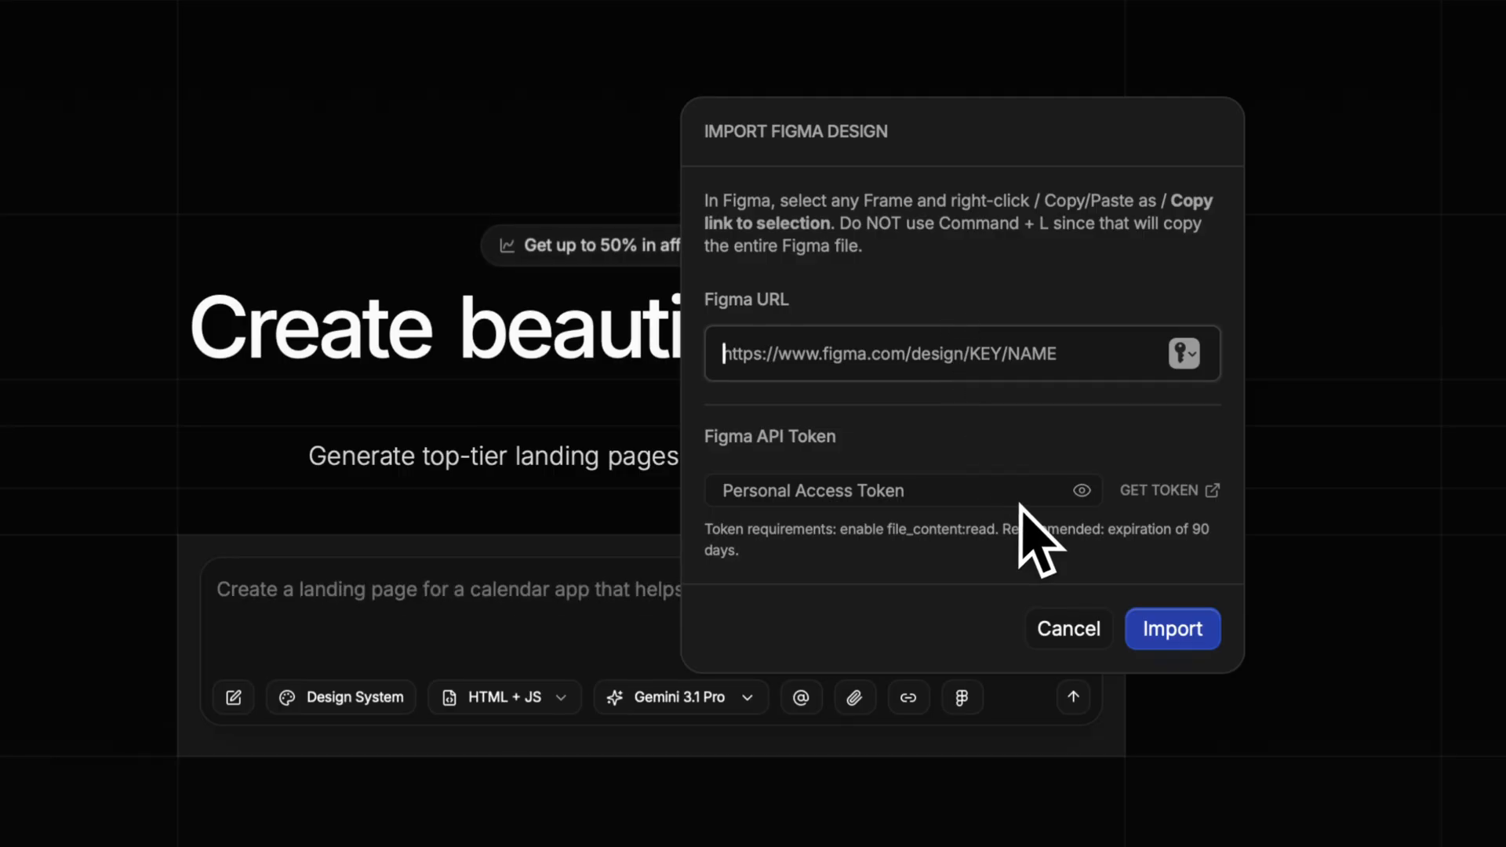
pyautogui.press('Escape')
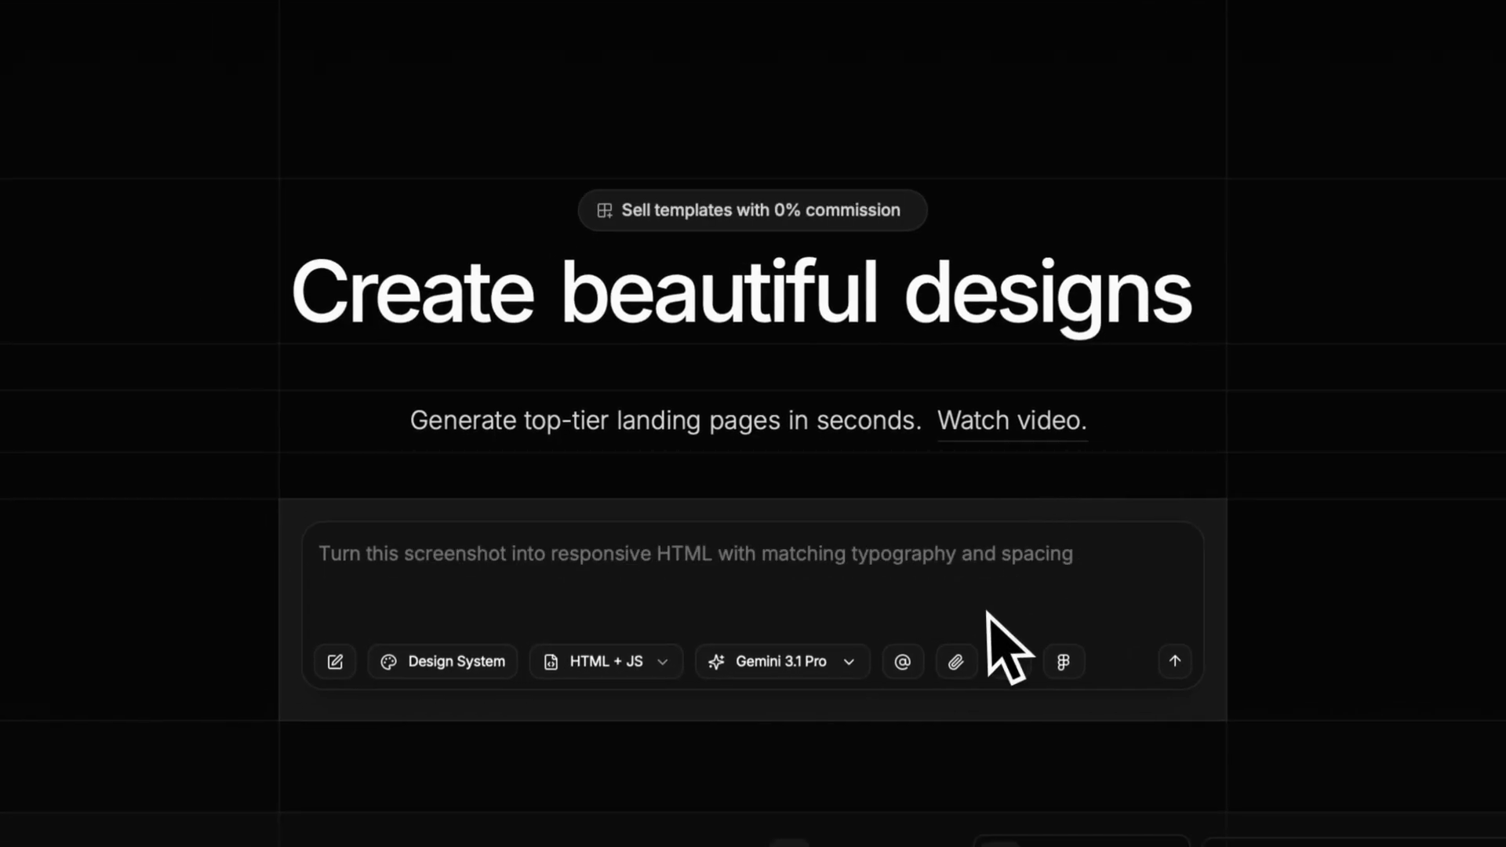
# Step: Attach the image 5fbcba6abe17207c6ab1ed000b71a5fa.webp from the Downloads folder to the prompt as the design reference
pyautogui.click(956, 661)
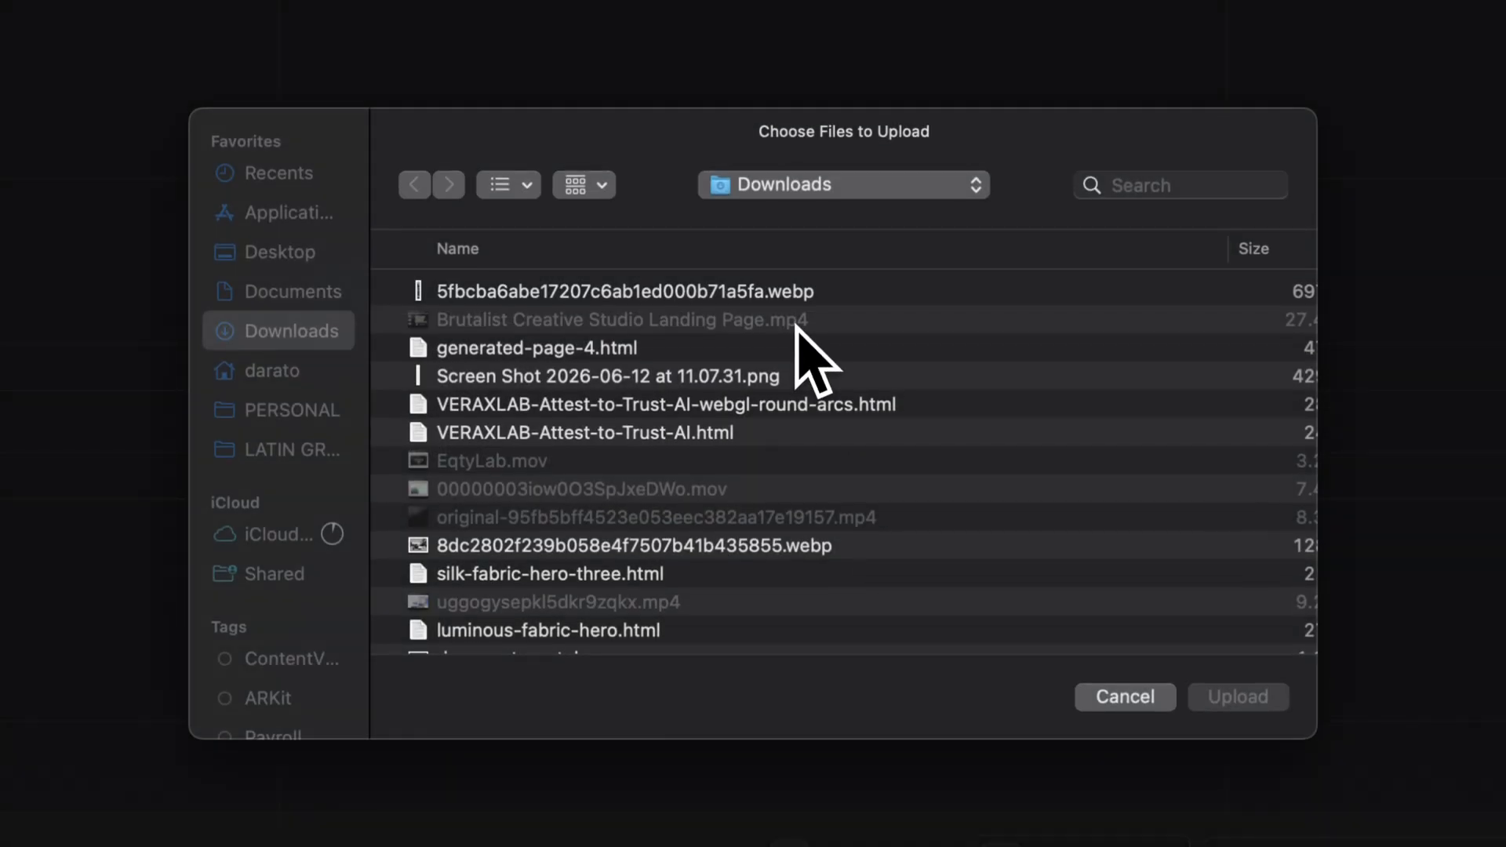
pyautogui.click(807, 291)
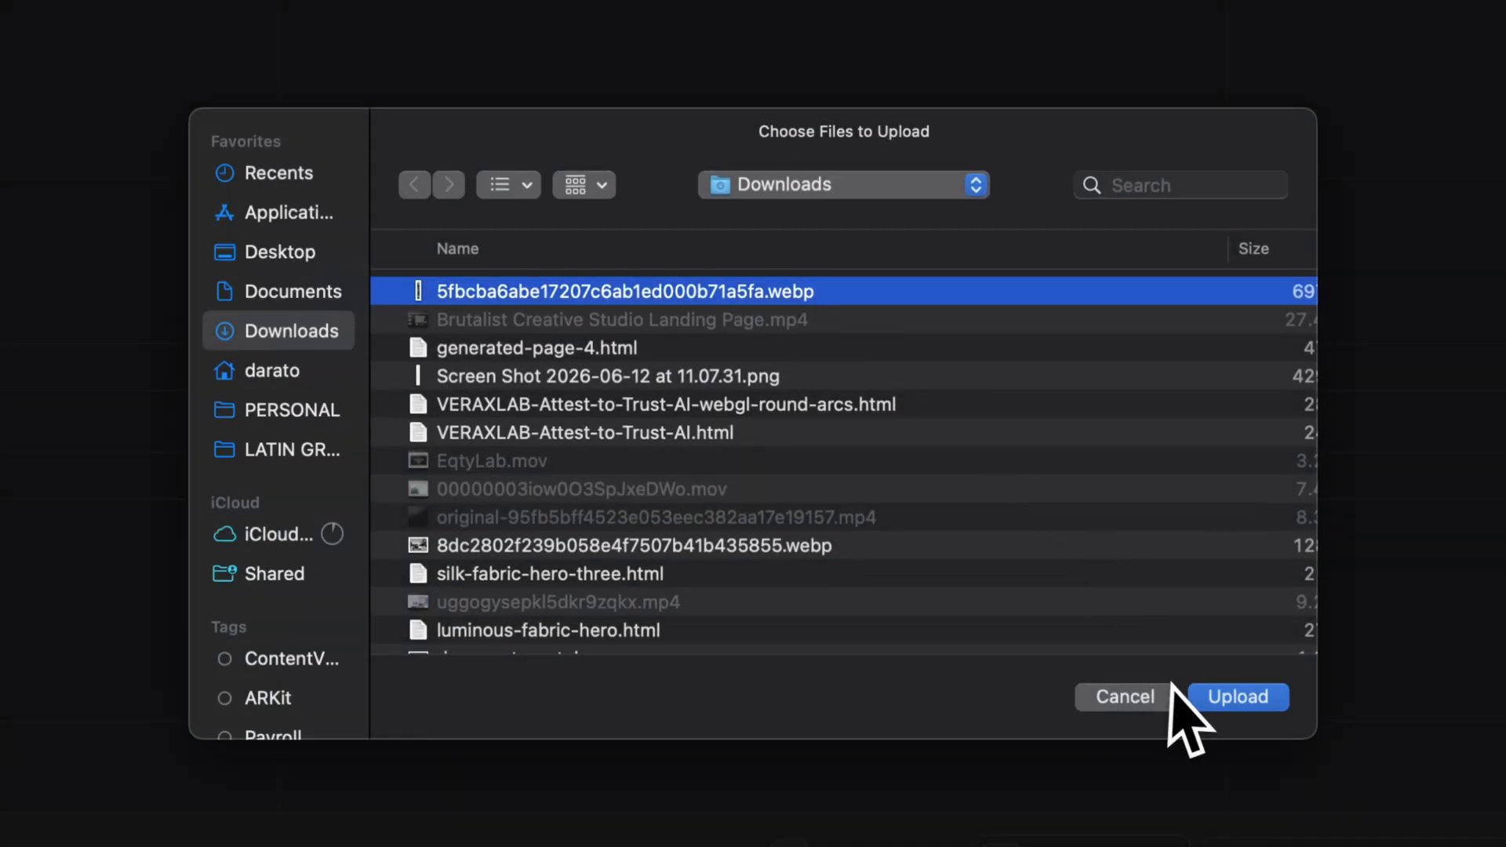
pyautogui.click(1233, 696)
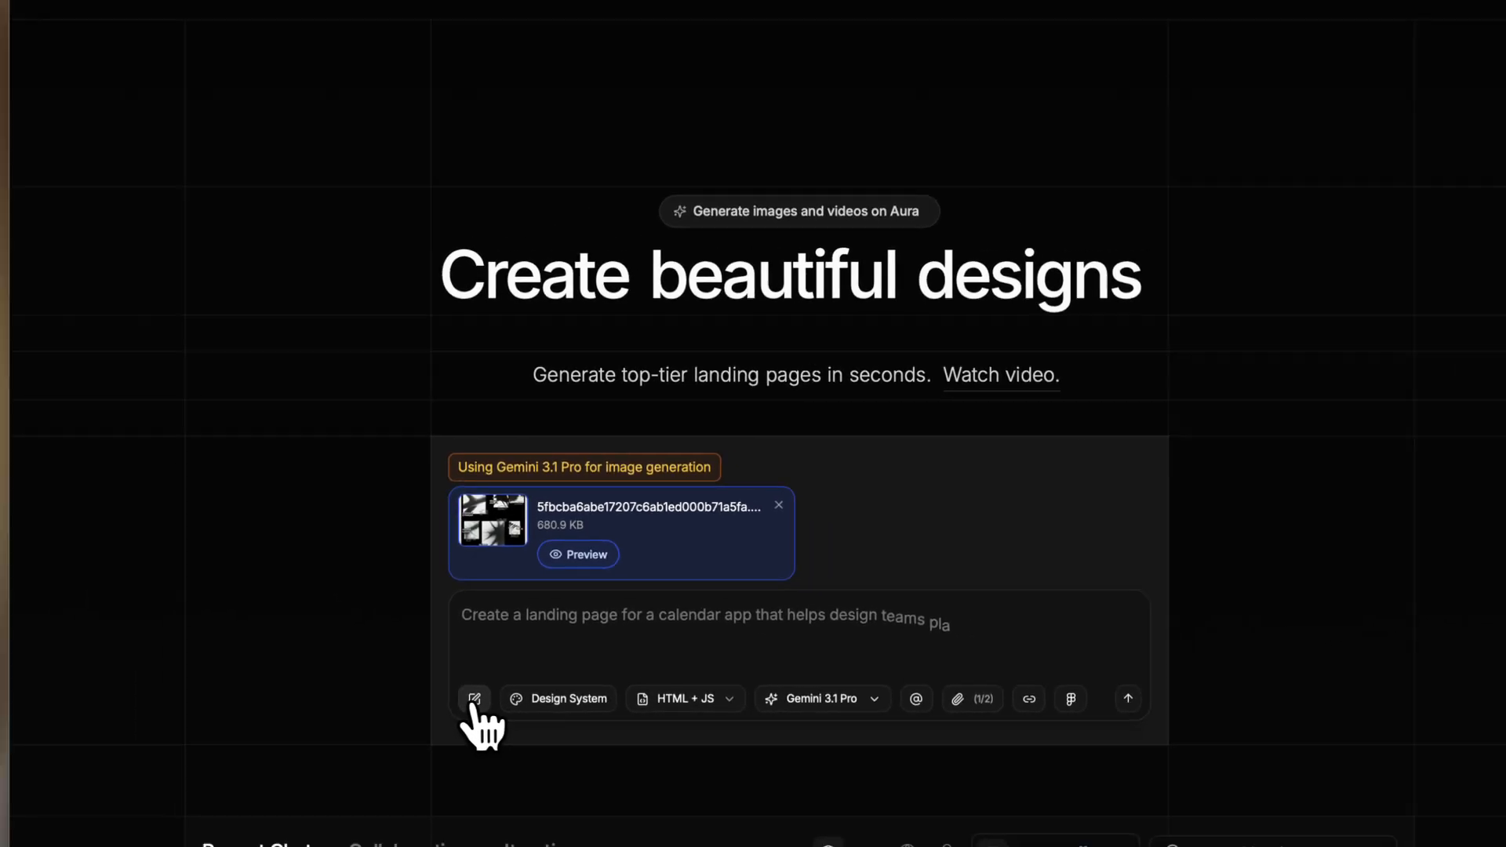
# Step: Open the Prompt Builder and select the generated prompt "Change texts, names, numbers"
pyautogui.click(474, 698)
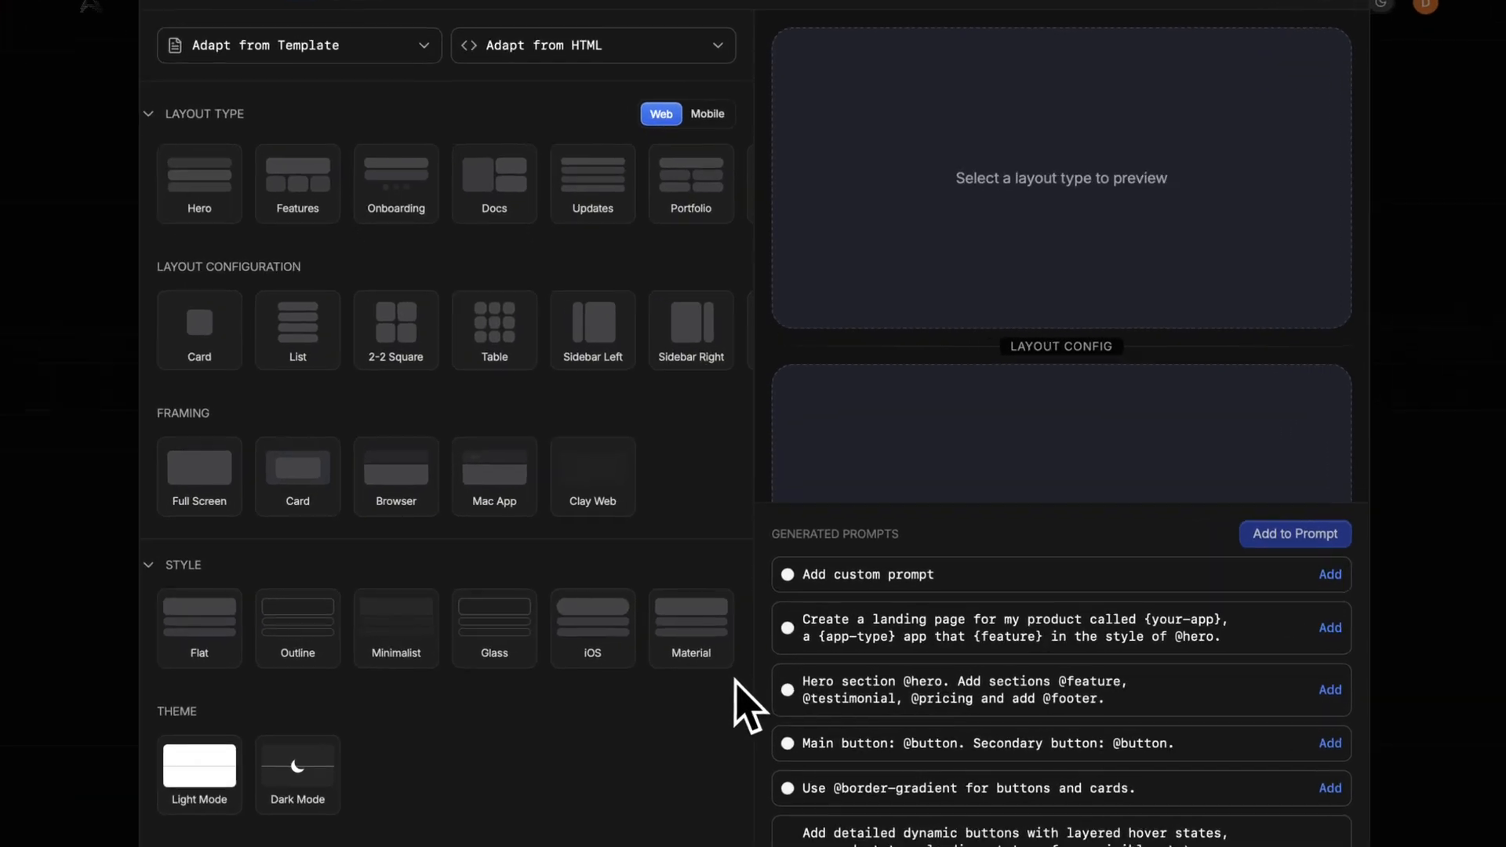
pyautogui.scroll(-5, 1023, 705)
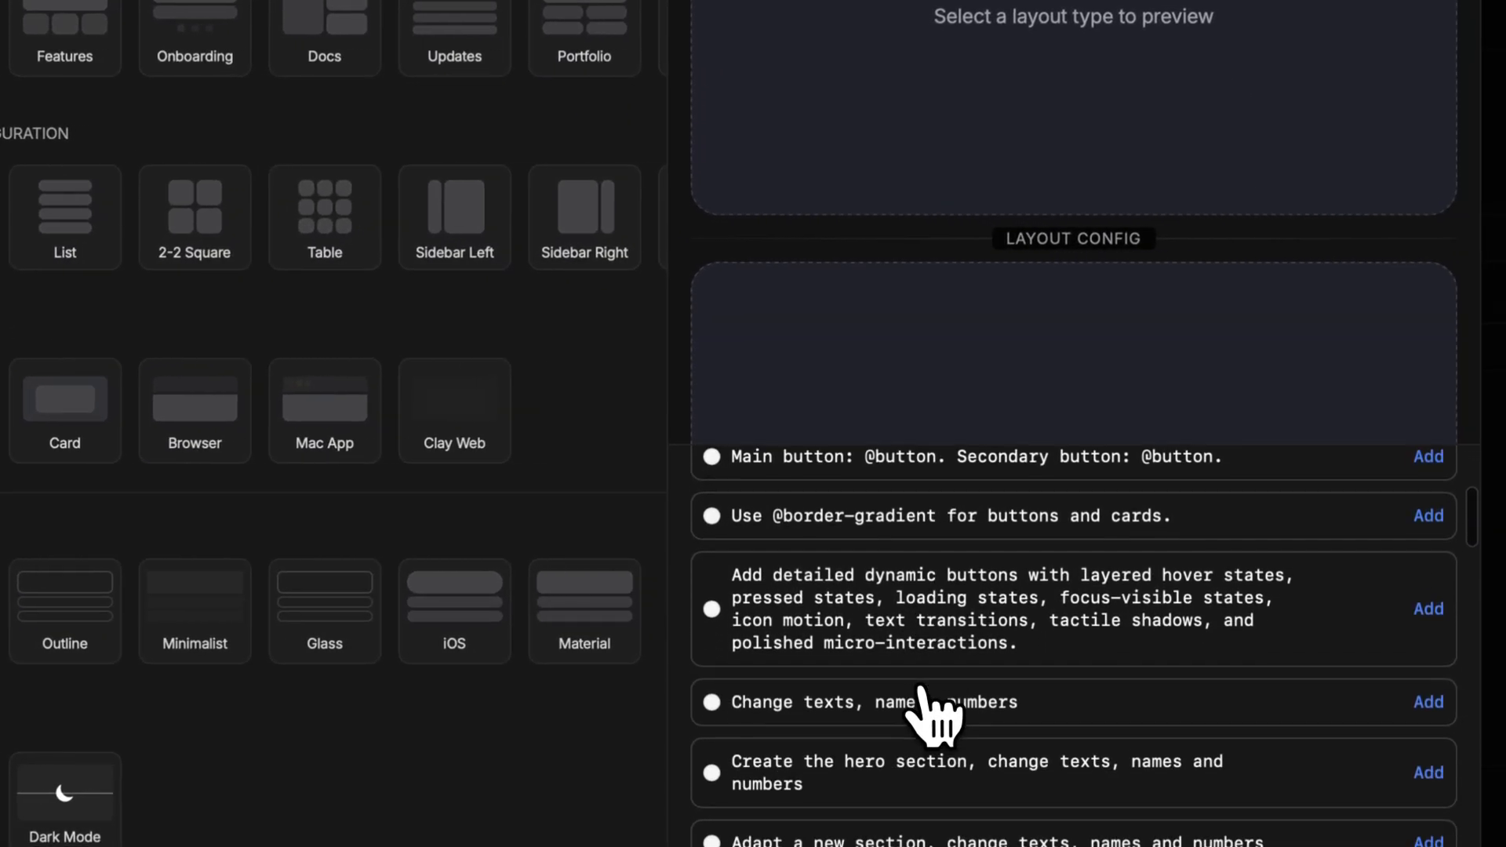
pyautogui.click(946, 665)
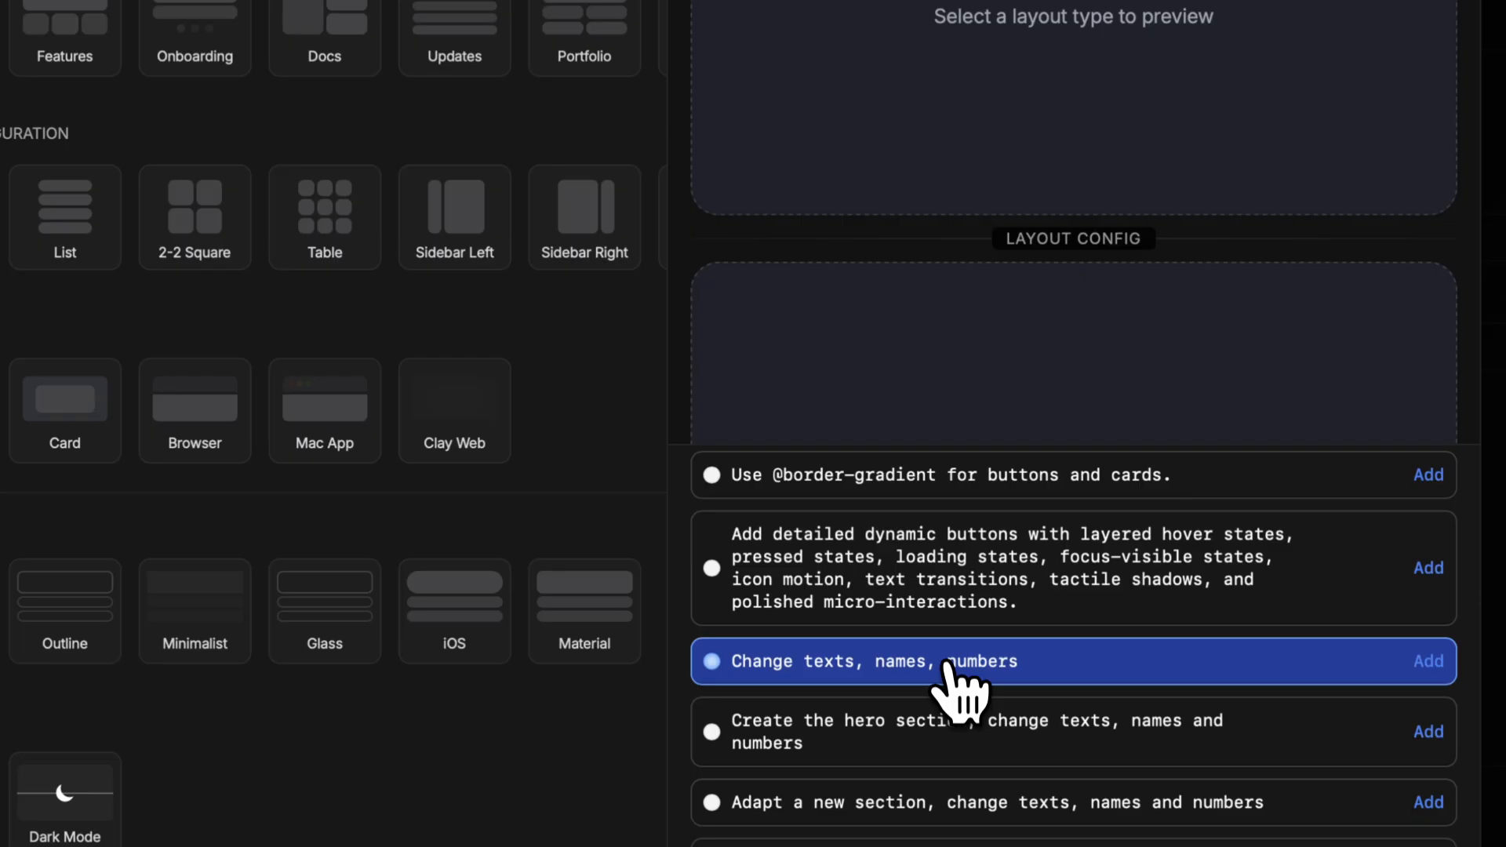
# Step: Also select the generated prompt that creates a 'Masked Staggered Word Reveal' animation on scroll using HTML, CSS, and GSAP ScrollTrigger
pyautogui.scroll(-5, 947, 665)
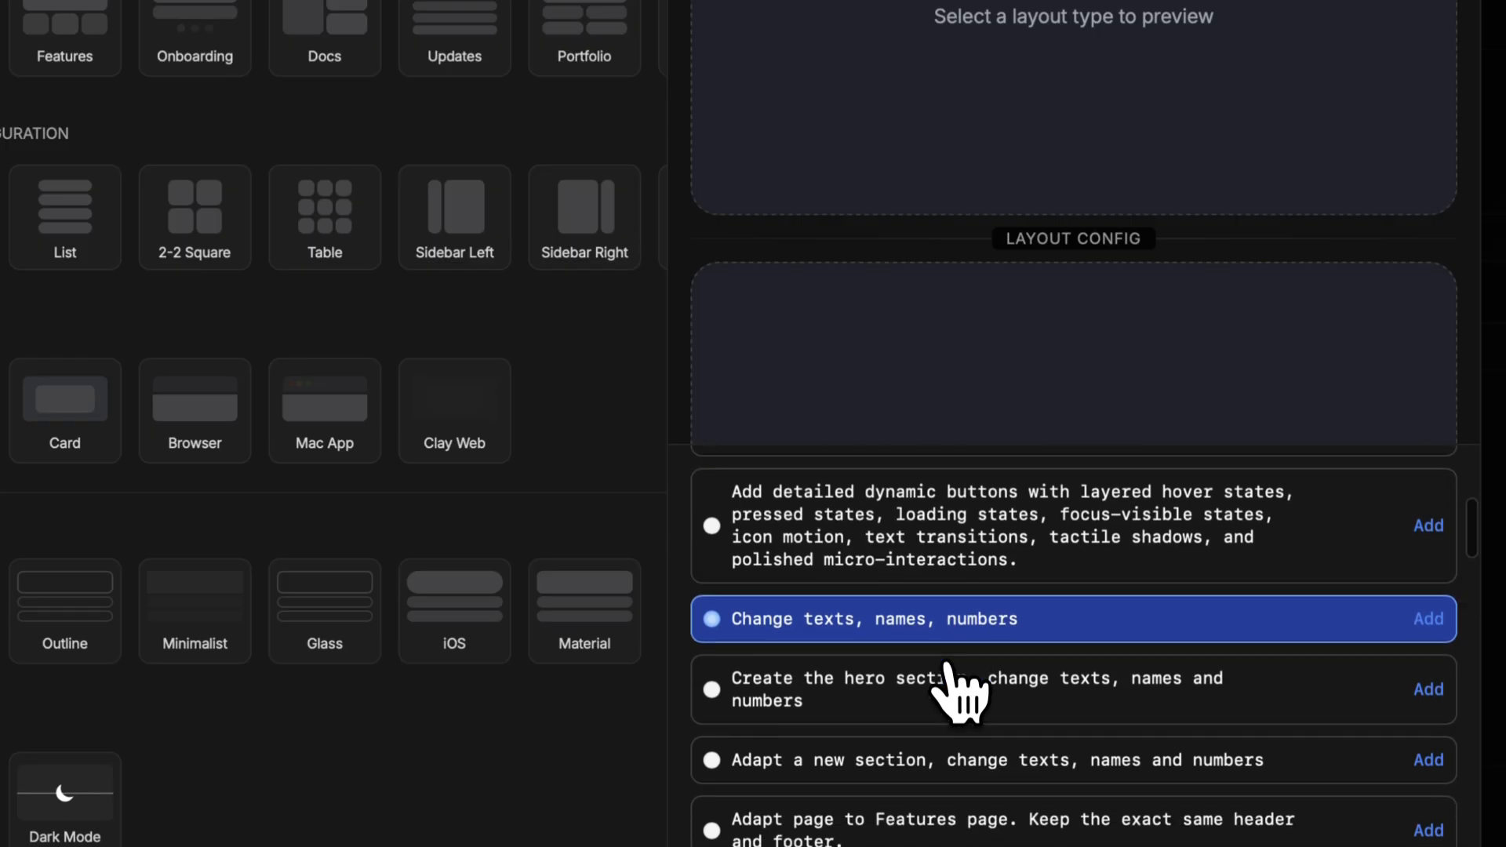
pyautogui.scroll(-12, 958, 690)
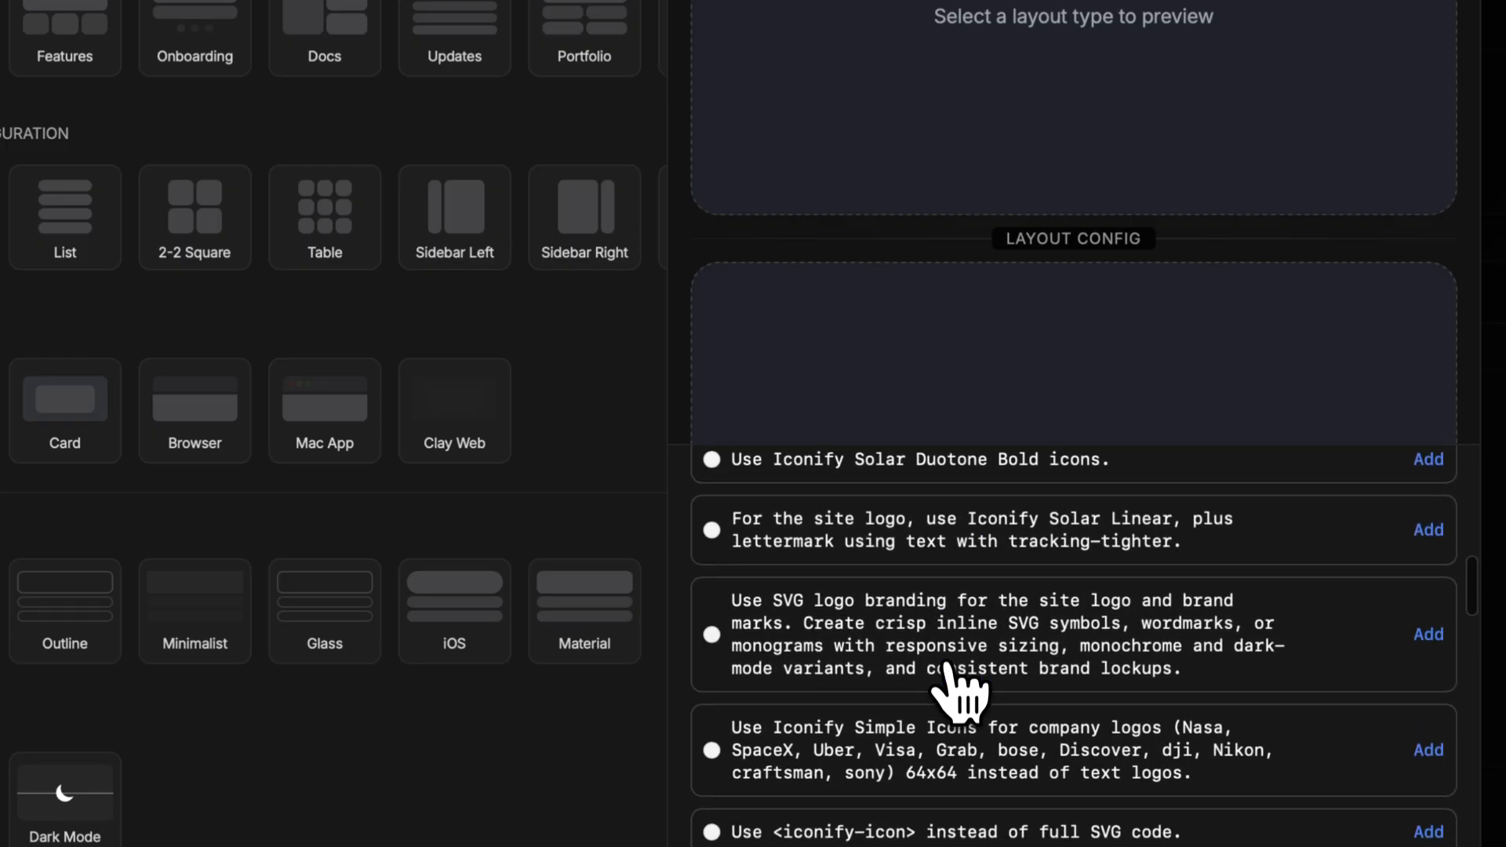
pyautogui.scroll(-8, 958, 690)
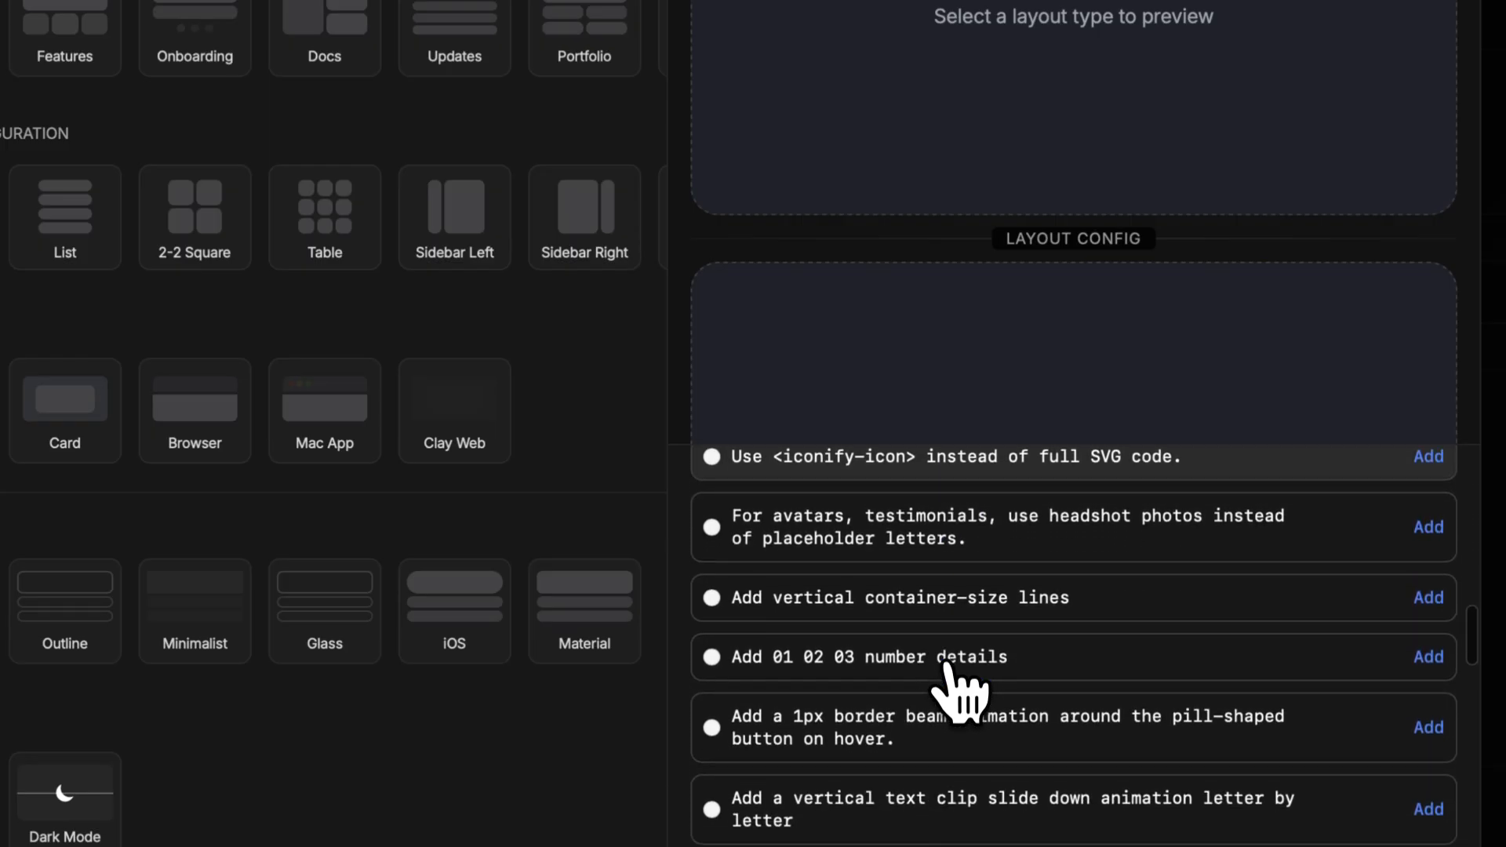
pyautogui.scroll(-10, 958, 690)
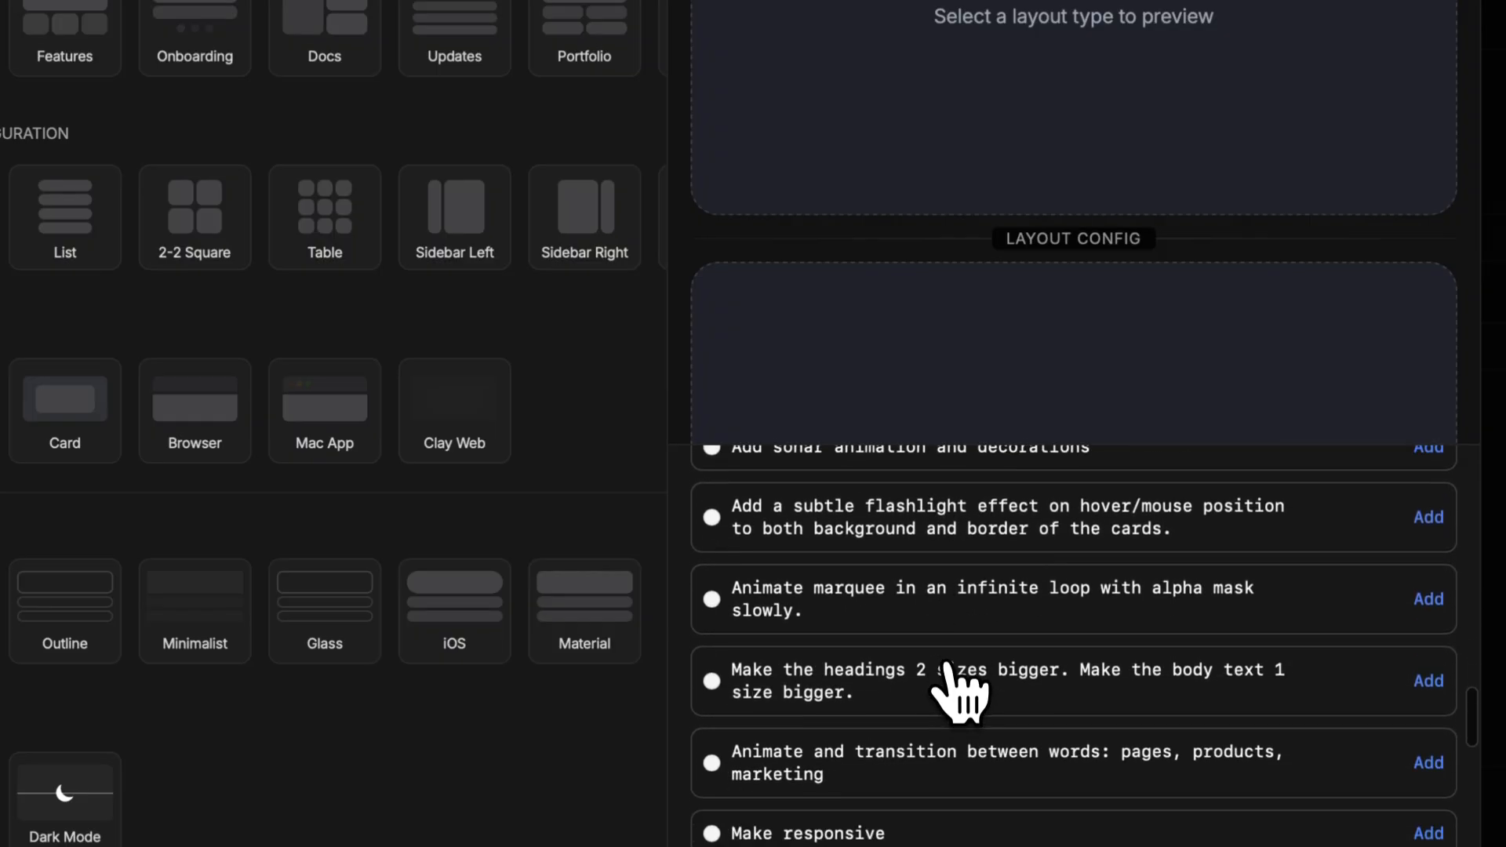
pyautogui.scroll(-5, 958, 690)
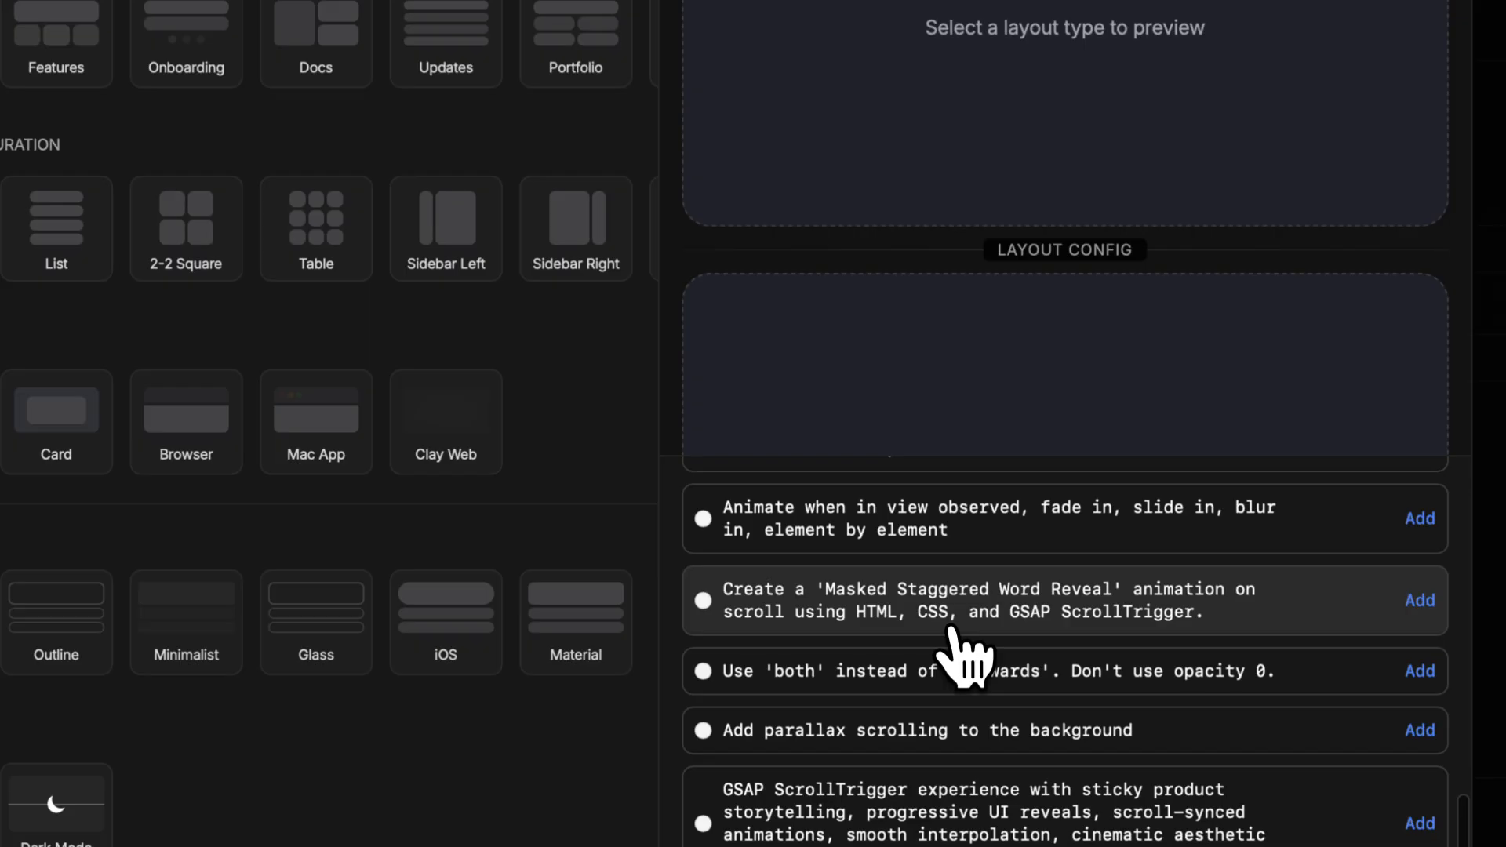
pyautogui.click(948, 623)
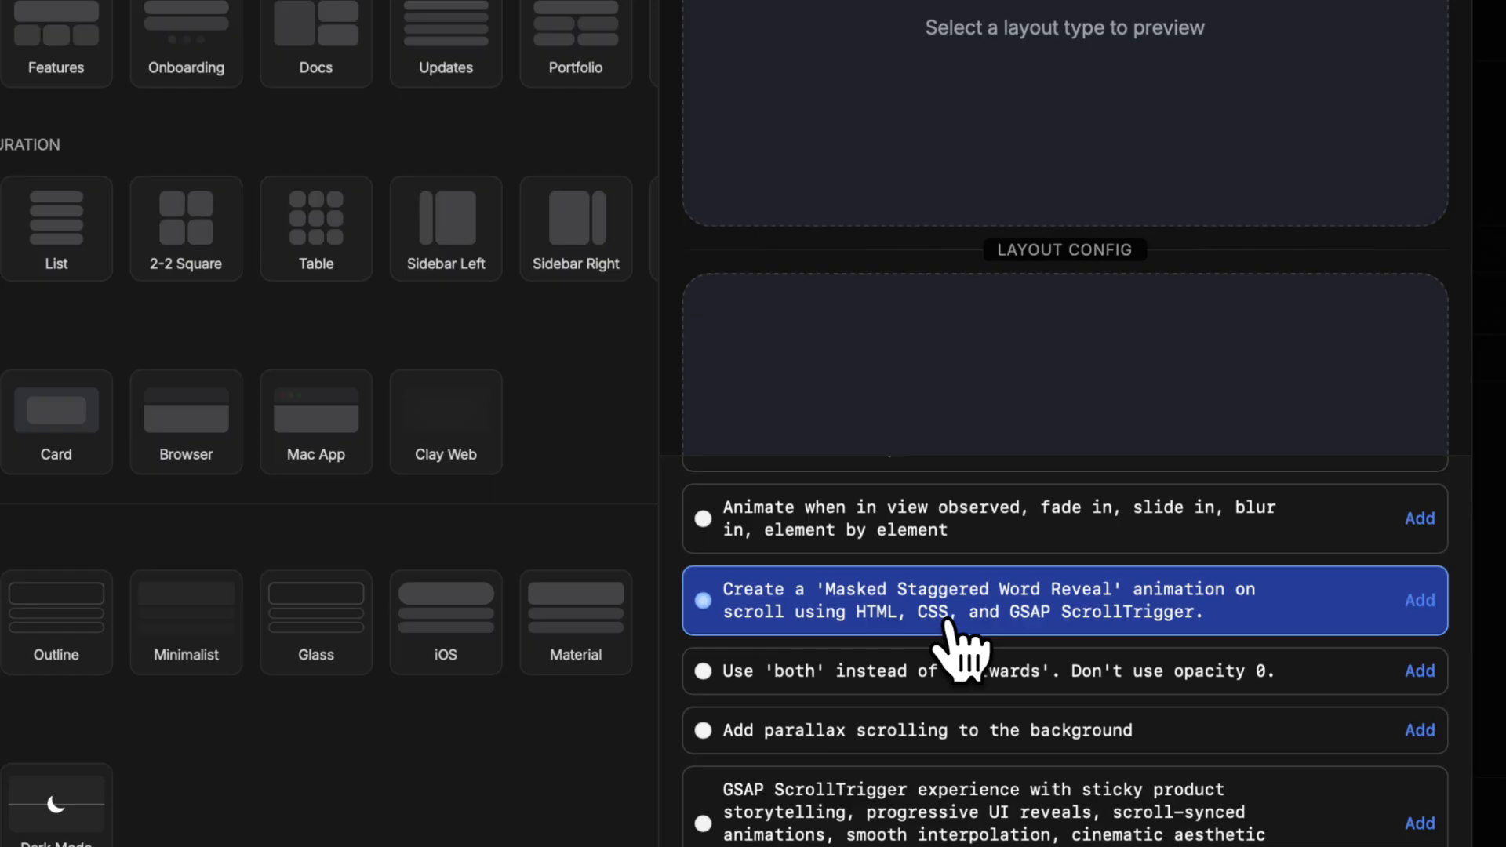
# Step: Select the GSAP ScrollTrigger experience prompt with sticky product storytelling, and add all the selected generated prompts to the main prompt
pyautogui.scroll(-2, 946, 622)
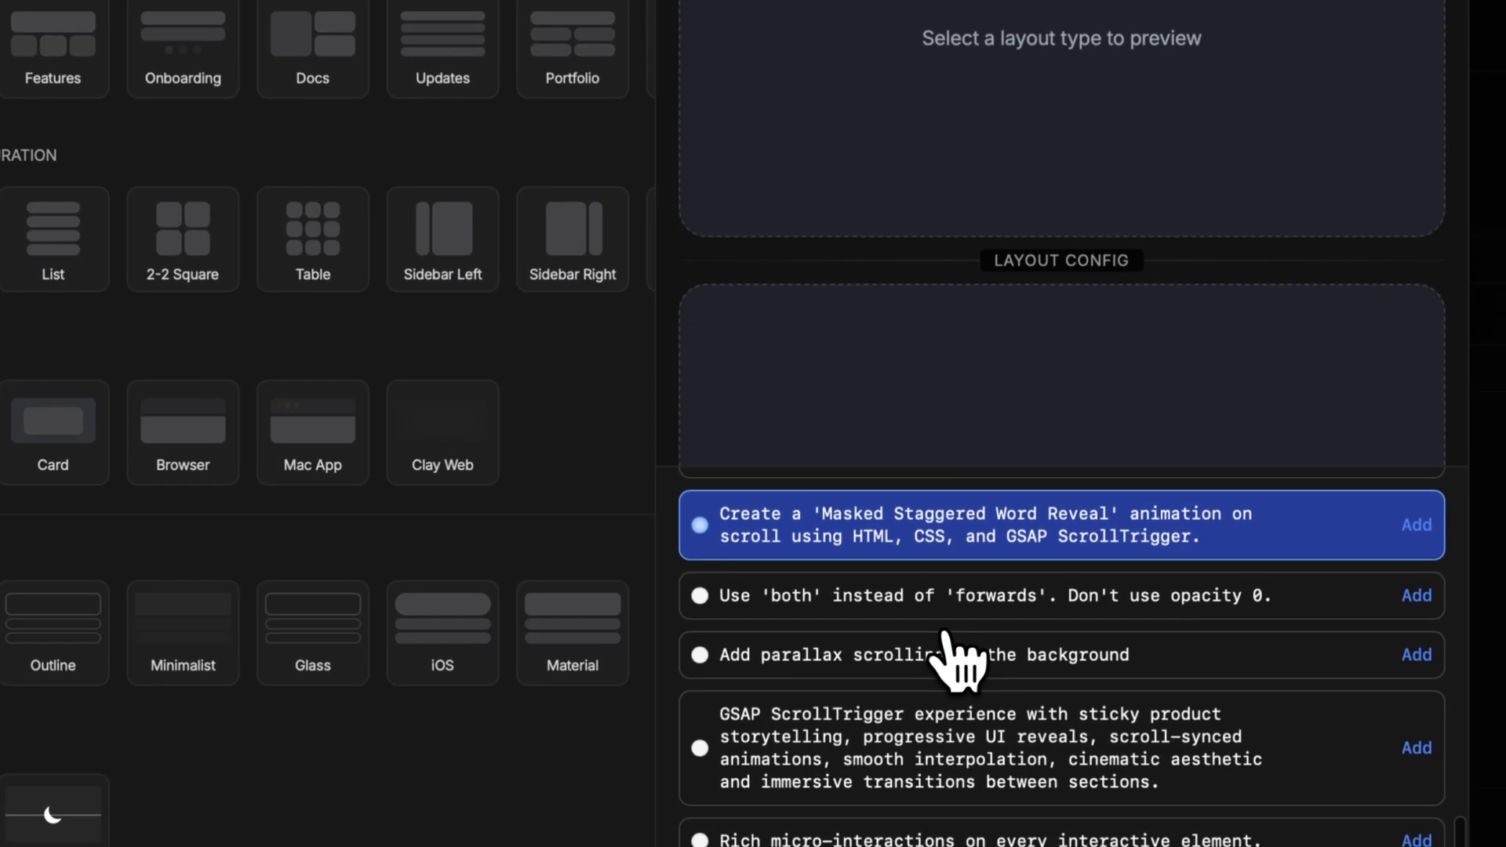
pyautogui.click(937, 759)
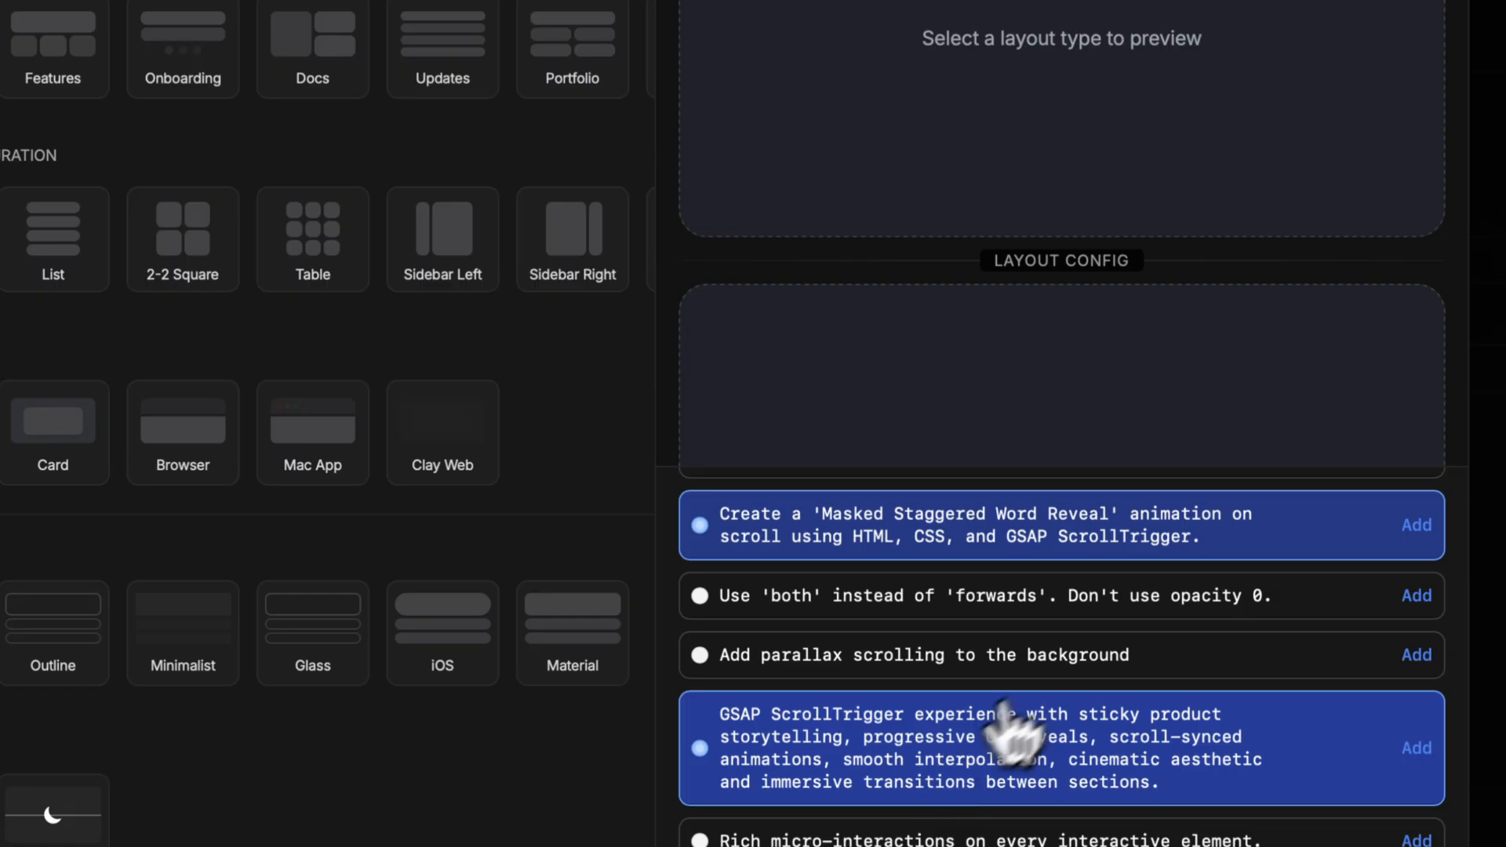
pyautogui.scroll(10, 1055, 709)
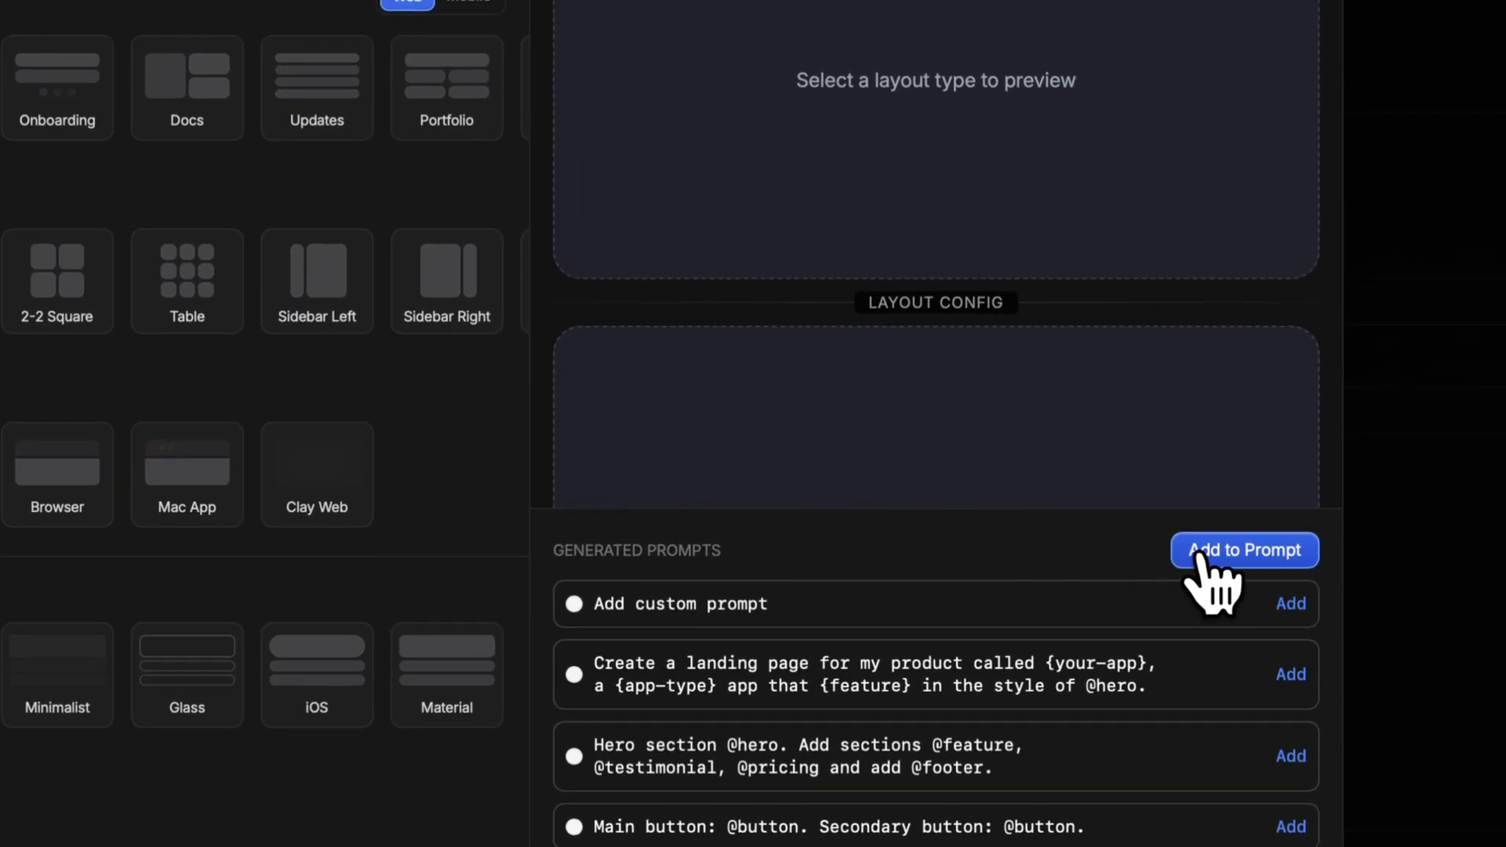
pyautogui.click(1198, 555)
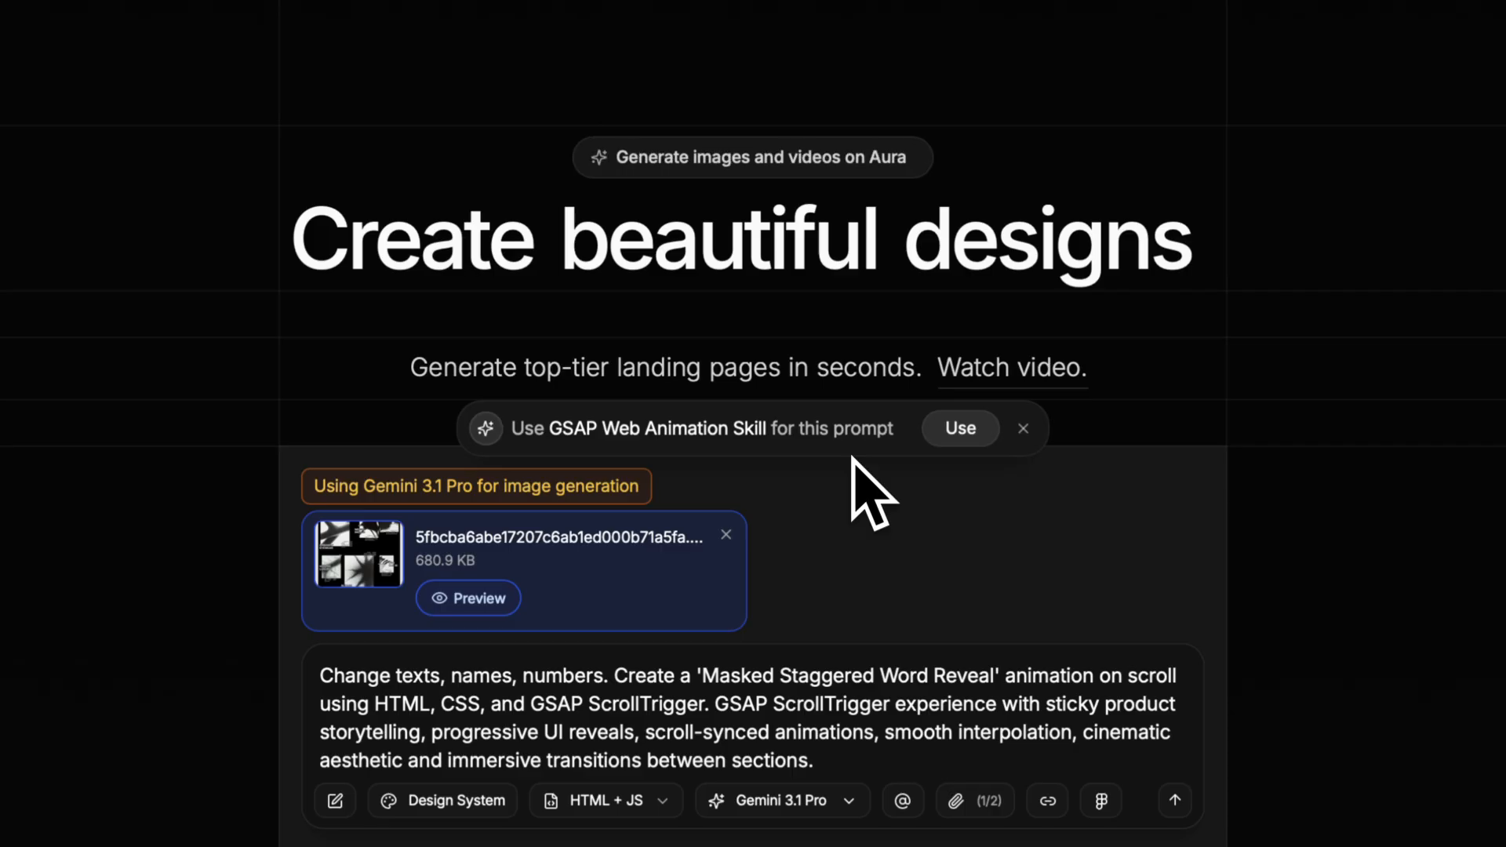
# Step: Accept the suggested GSAP Web Animation Skill and add the Aura Asset Images for Design Mockups skill by searching skills for "aura"
pyautogui.click(958, 431)
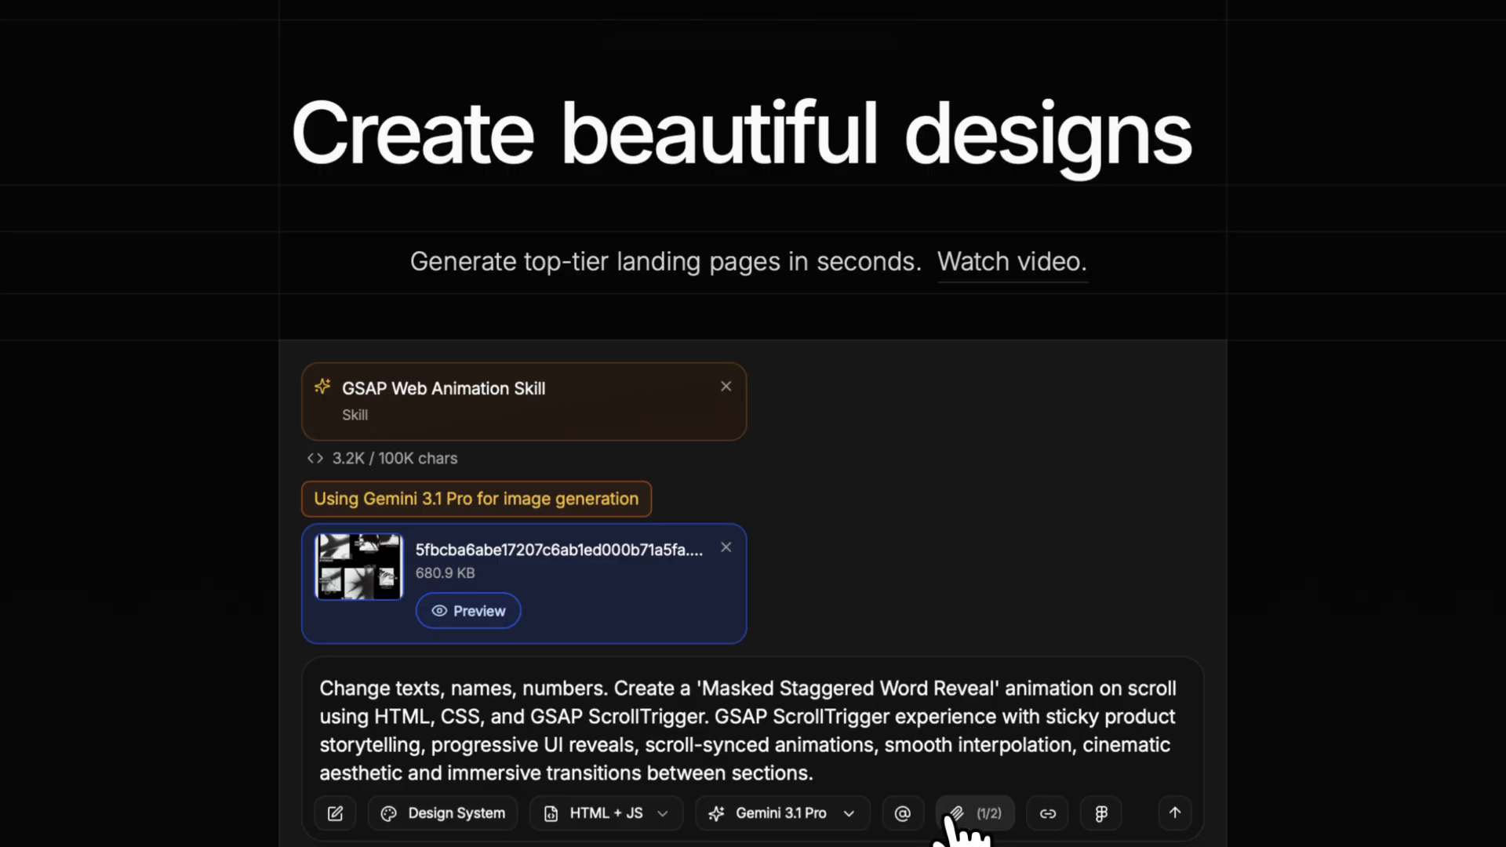
pyautogui.click(902, 818)
pyautogui.click(1021, 542)
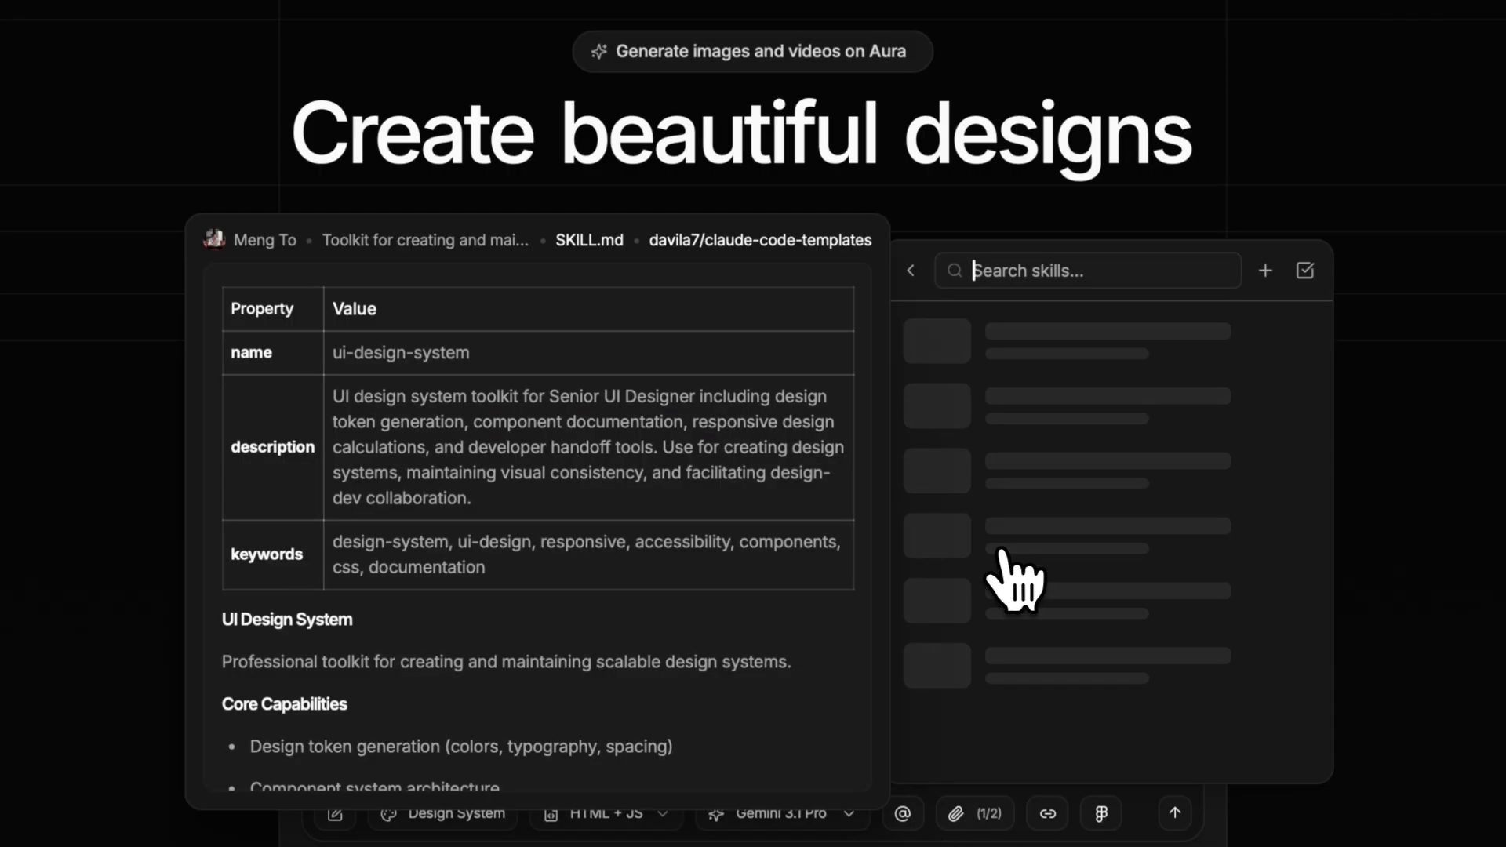
pyautogui.write('aura')
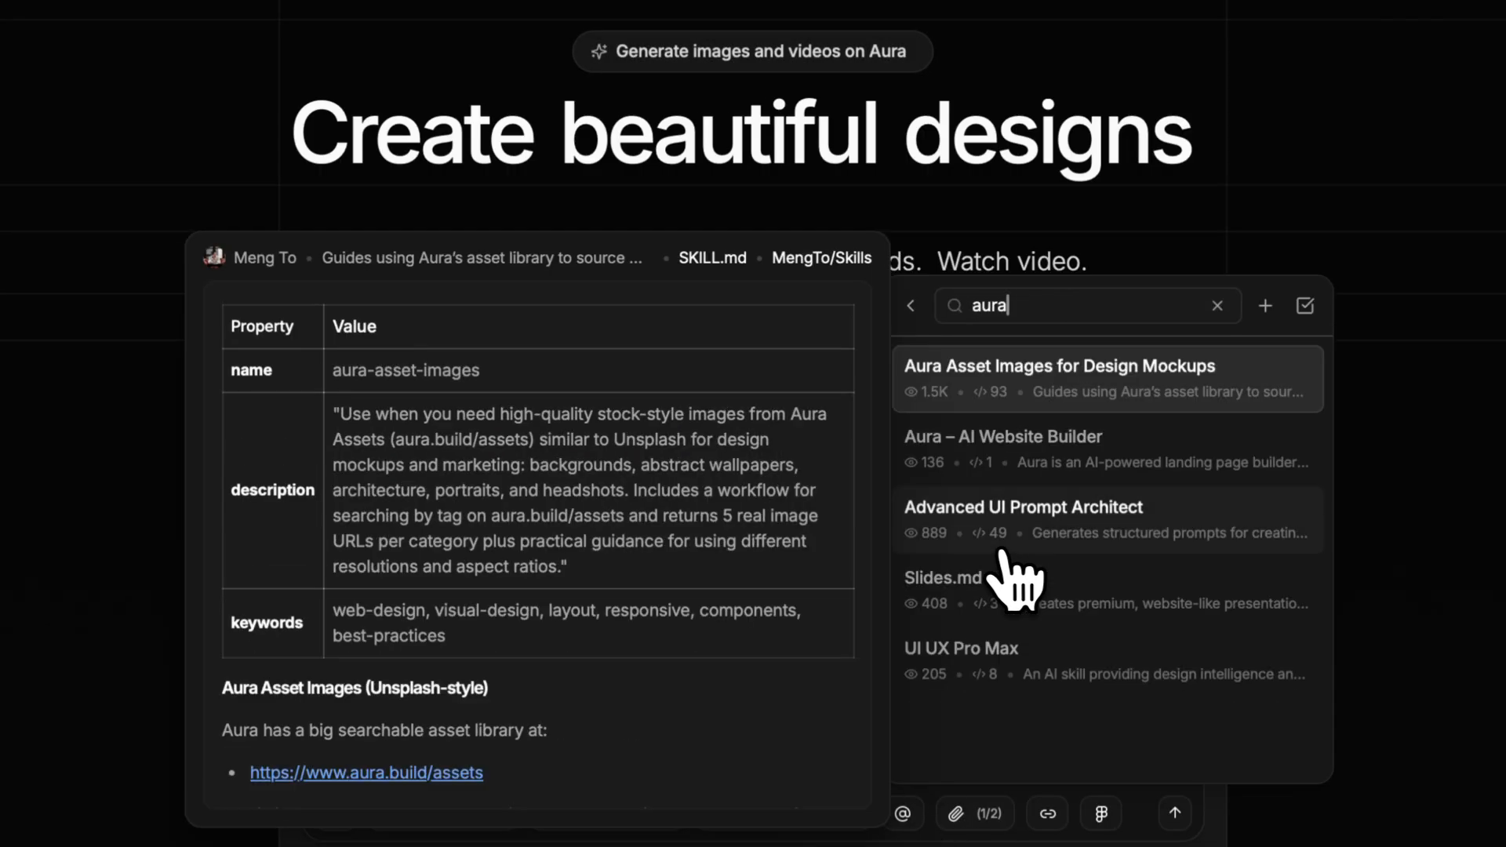
pyautogui.click(1067, 383)
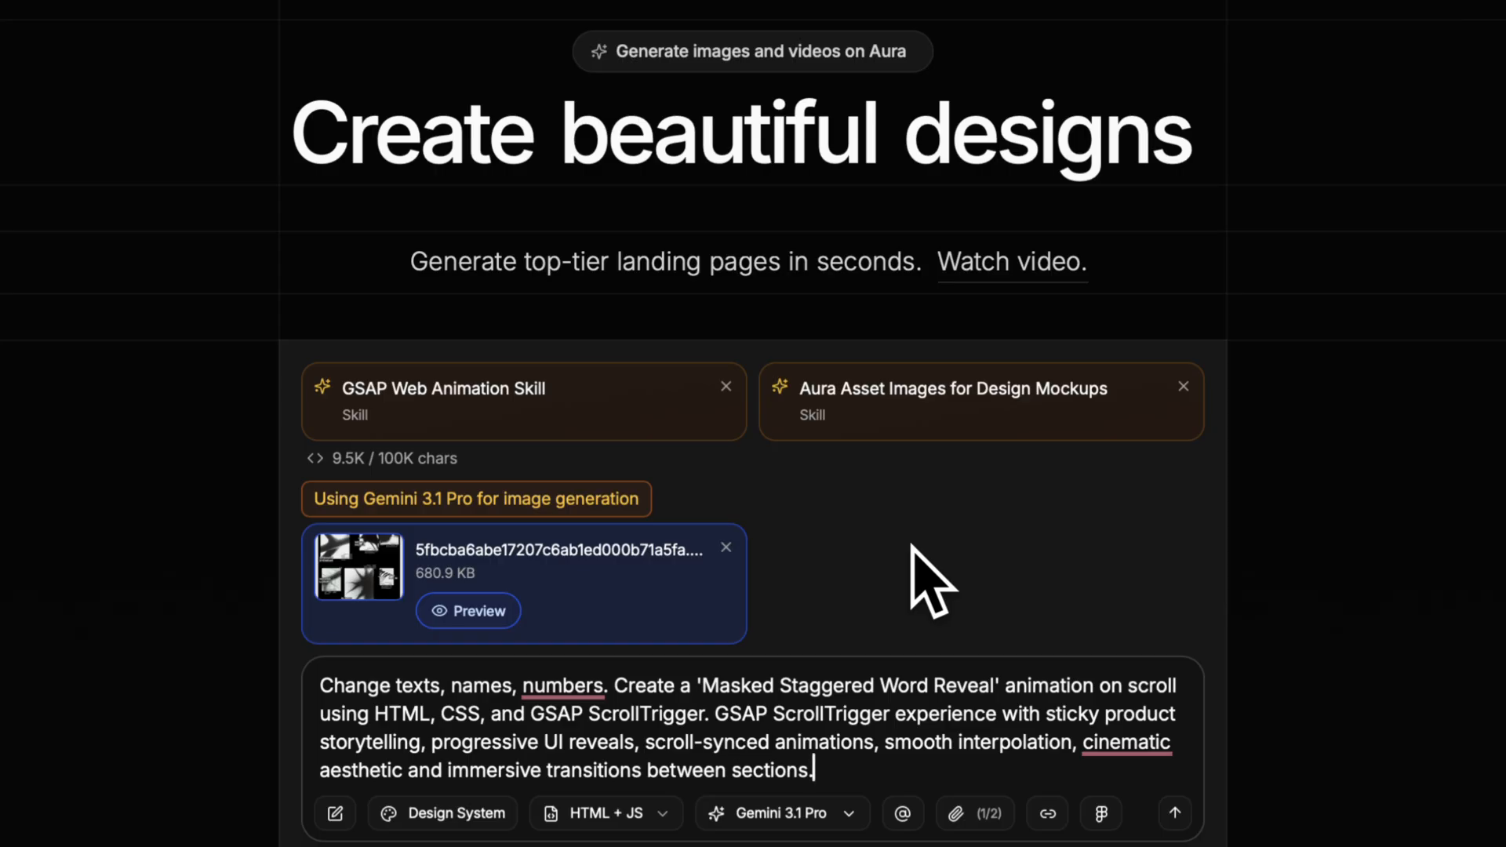
# Step: Replace the prompt text with instructions to closely match the image reference, using a brutalist editorial collage layout, black-and-white abstract imagery and GSAP ScrollTrigger animations
pyautogui.hotkey('ctrl', 'a')
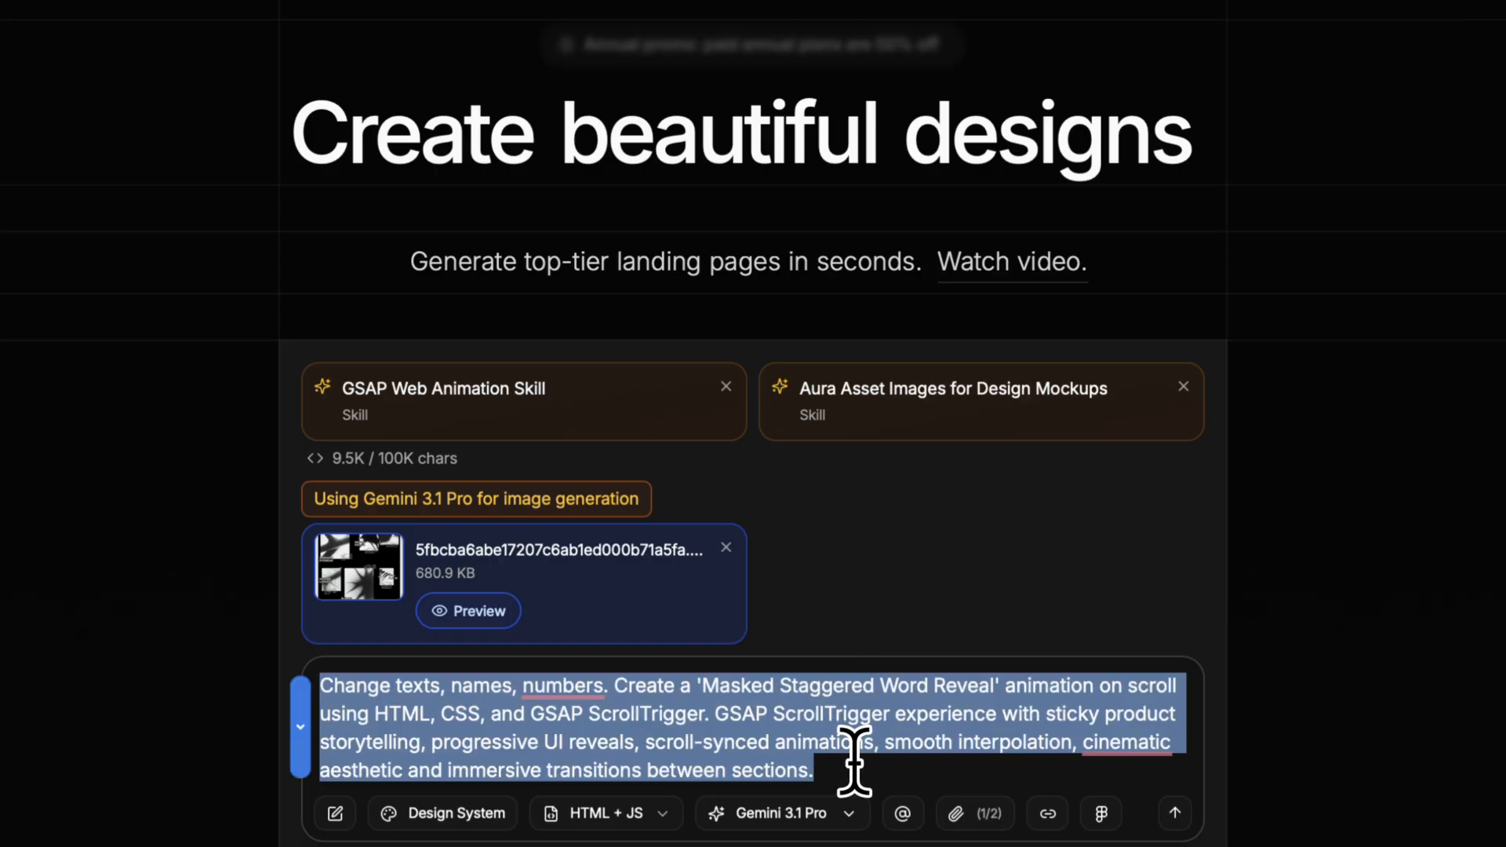
pyautogui.write('Create the UI as closely as possible to the image reference. Change texts, names, and numbers. Use a brutalist editorial collage layout with black-and-white abstract imagery, oversized condensed typography, sharp cropping, and layered composition. Avoid a clean card/grid layout: text and images should overlap, bleed across columns, and behave like graphic elements. Animate key elements with GSAP ScrollTrigger, including pinned scroll sections with masked staggered word reveals. Create a GSAP ScrollTrigger experience with sticky editorial storytelling, progressive UI reveals, scroll-synced animations, smooth interpolation, cinematic pacing, and immersive transitions between sections.')
pyautogui.scroll(-3, 985, 487)
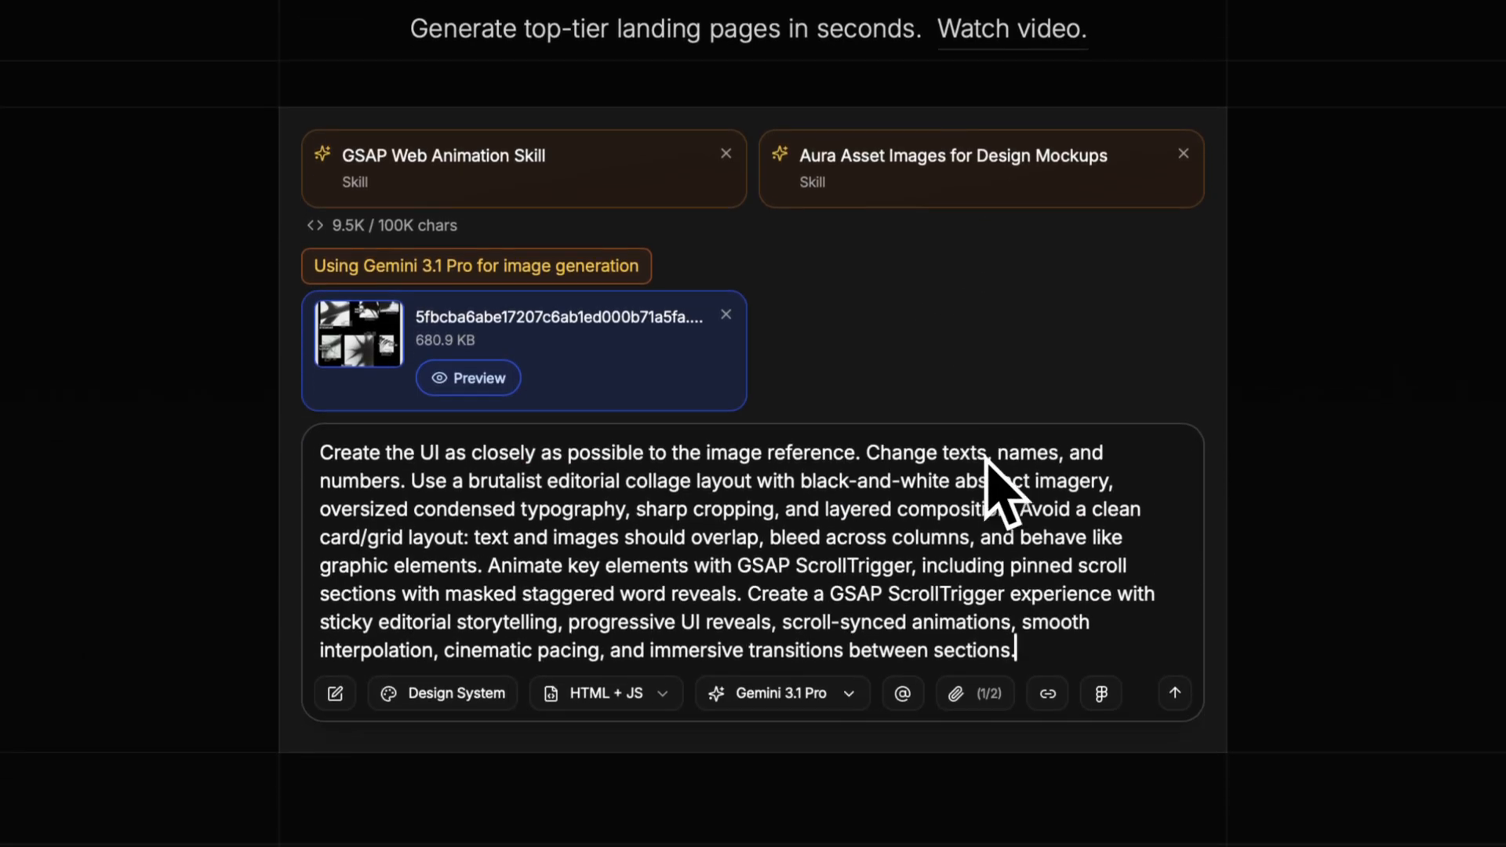
pyautogui.scroll(-1, 985, 487)
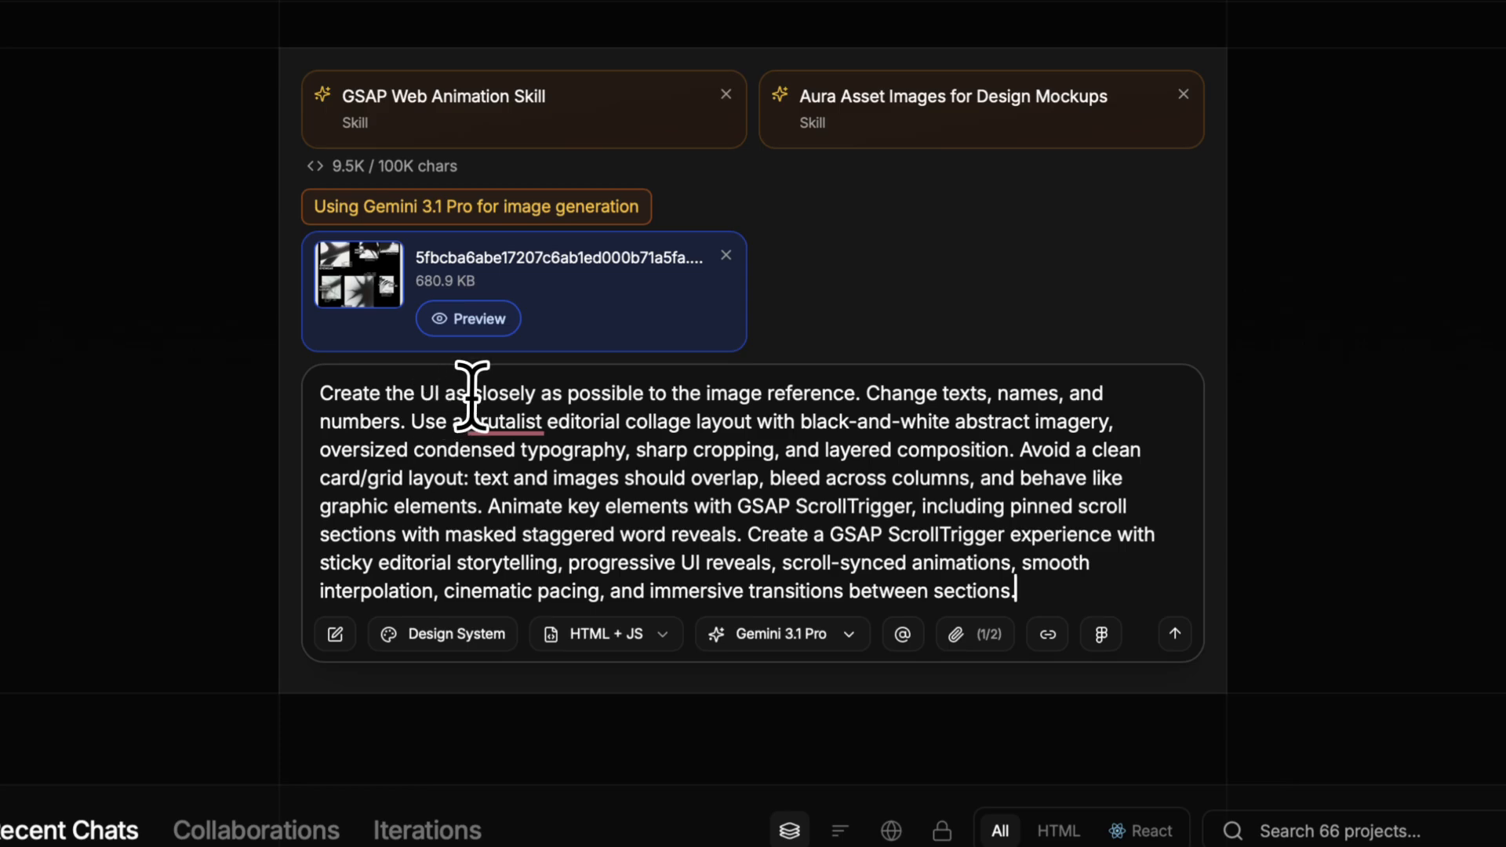
pyautogui.scroll(1, 658, 411)
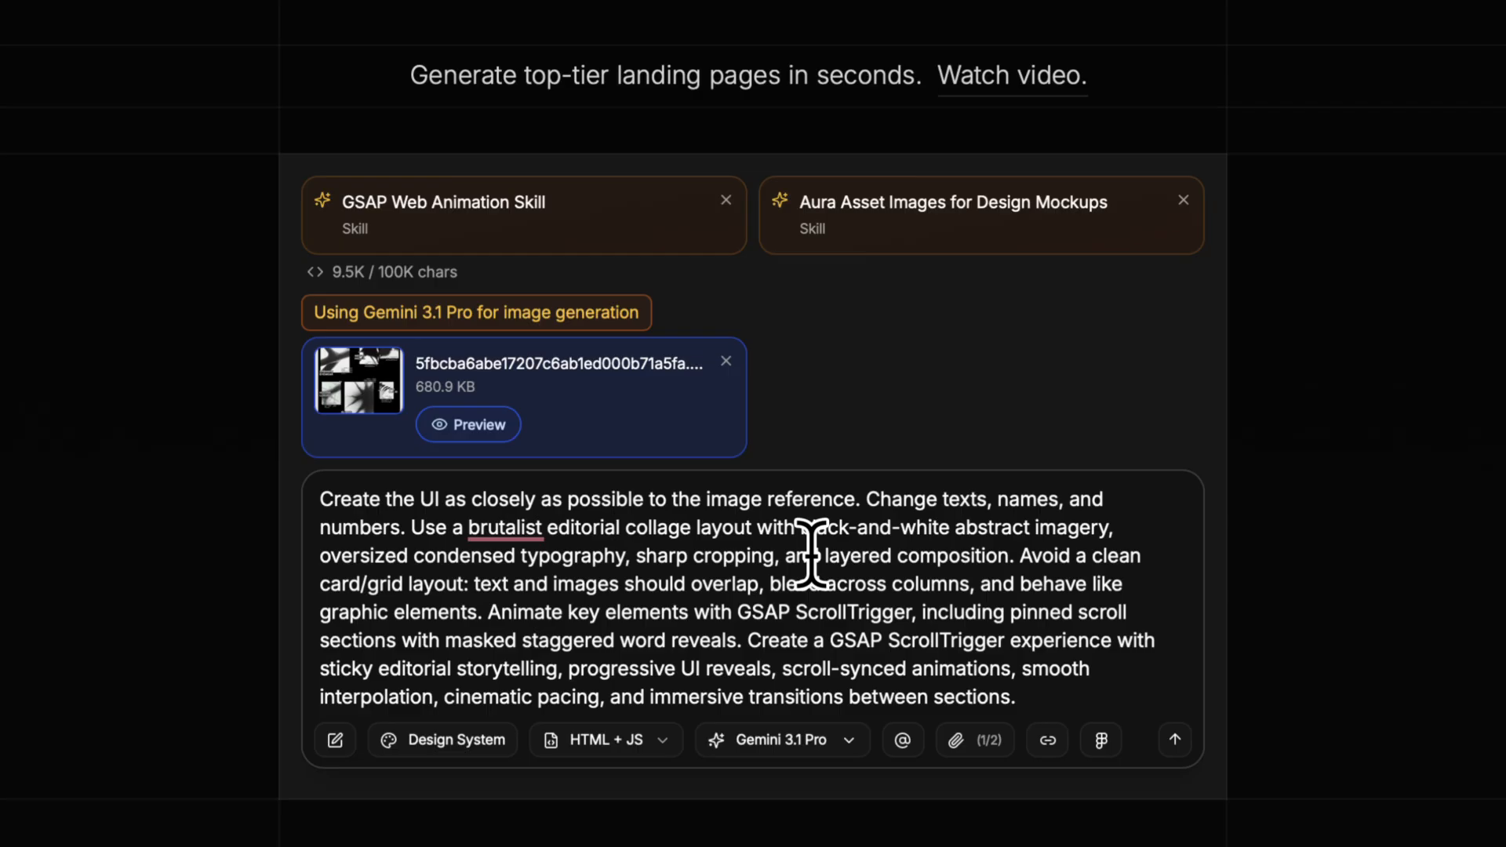
# Step: Submit the finished prompt with the image reference and both skills to generate the landing page
pyautogui.click(617, 538)
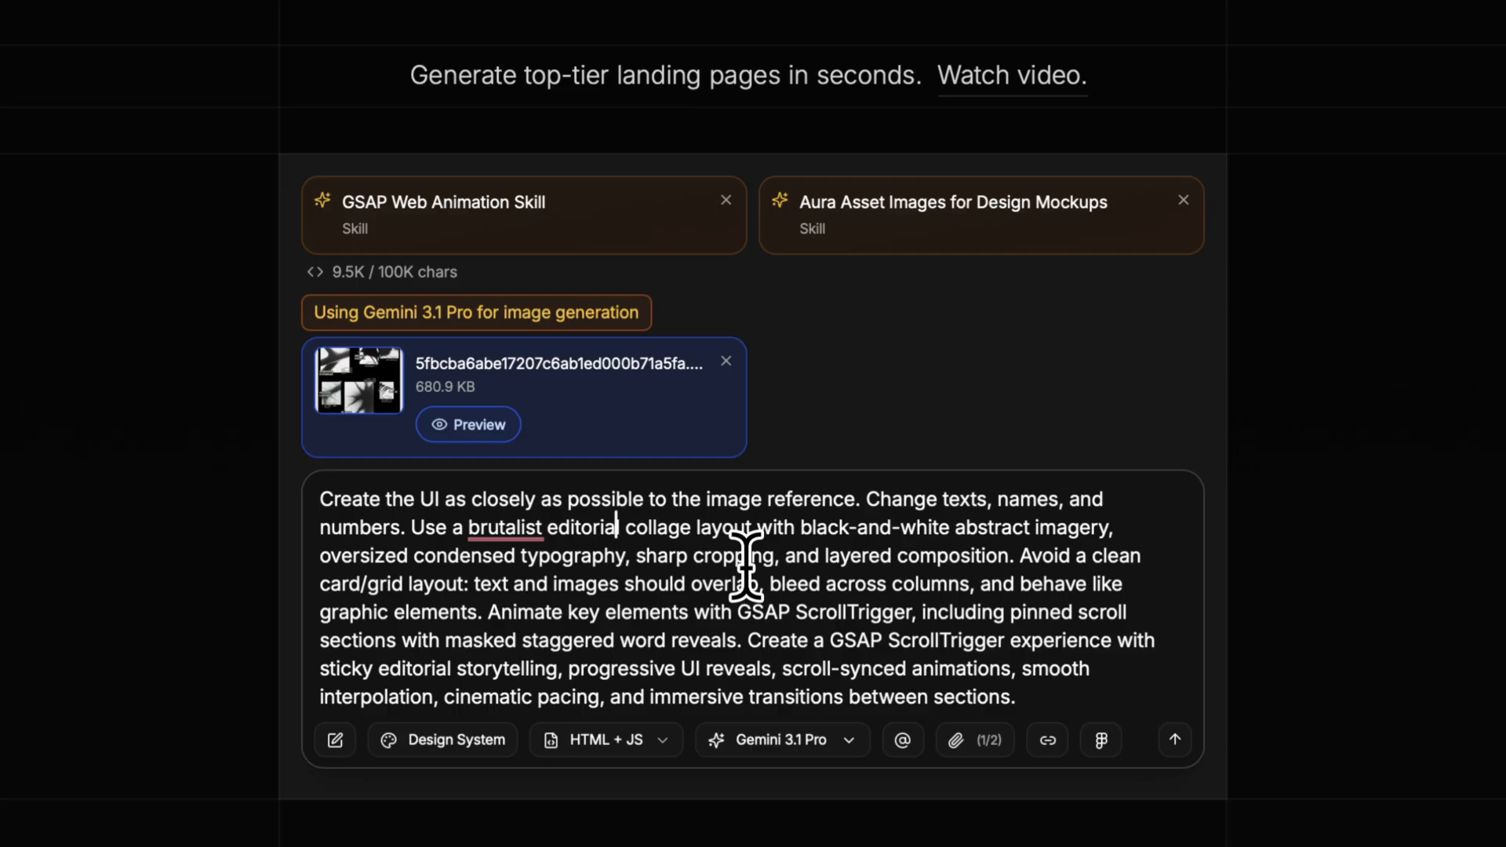
pyautogui.click(1174, 741)
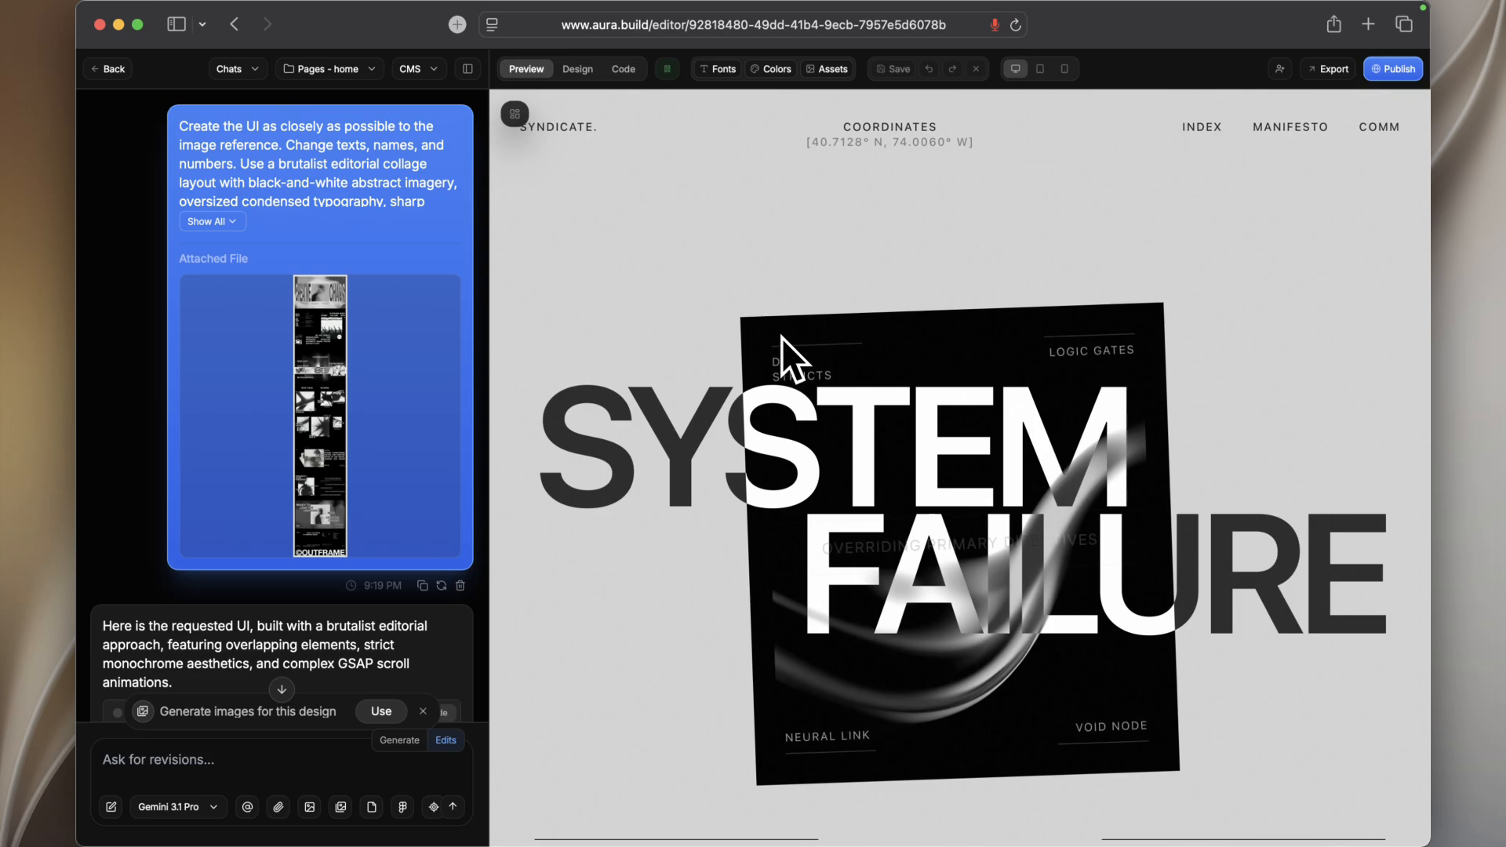
# Step: Expand the submitted prompt in the chat and read through its referenced GSAP Web Animation and Aura Asset Images skills
pyautogui.moveTo(335, 264)
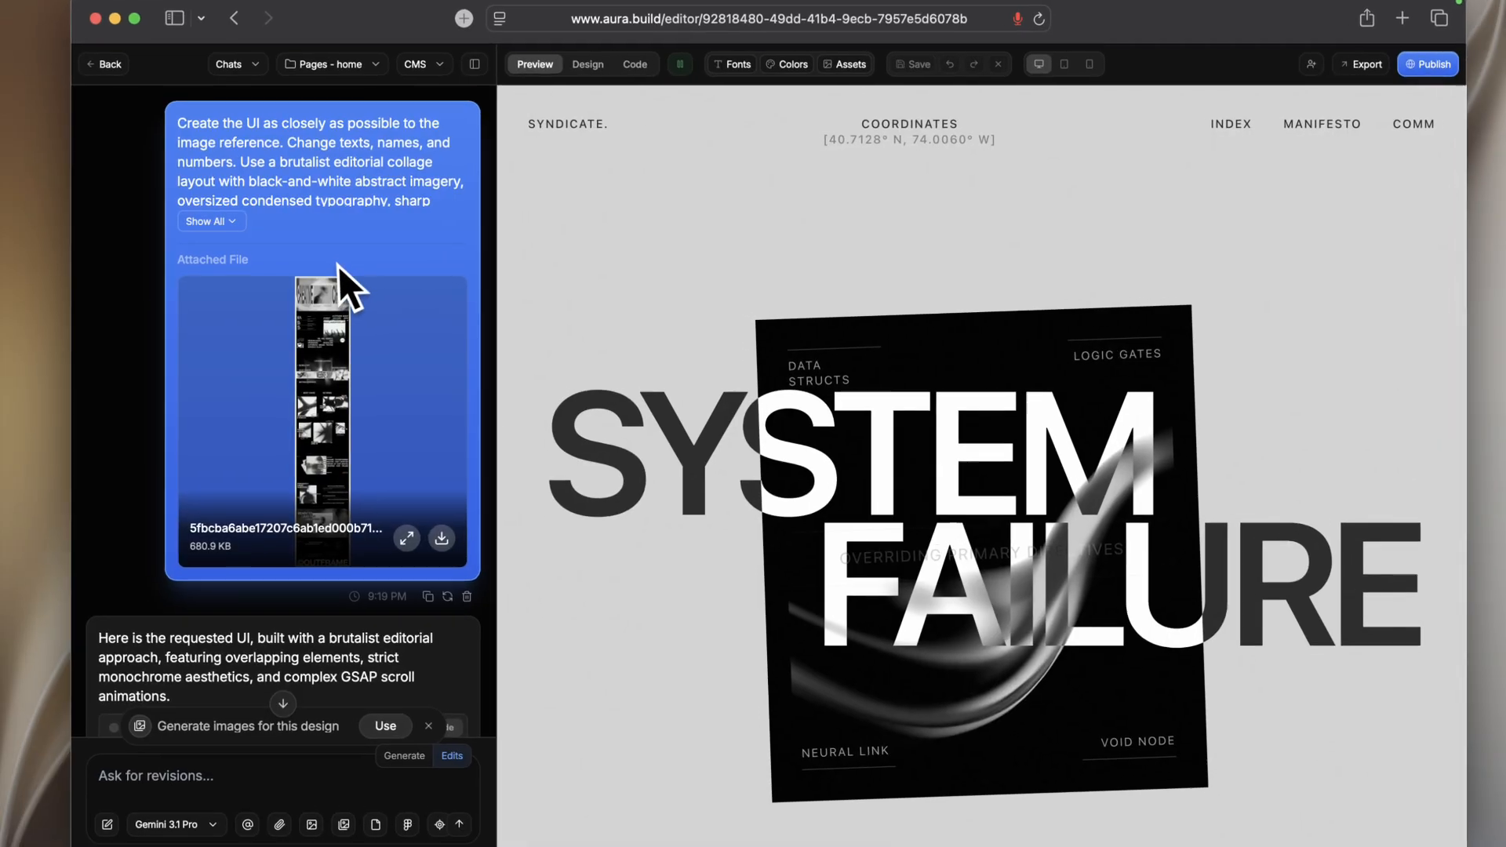
pyautogui.click(228, 222)
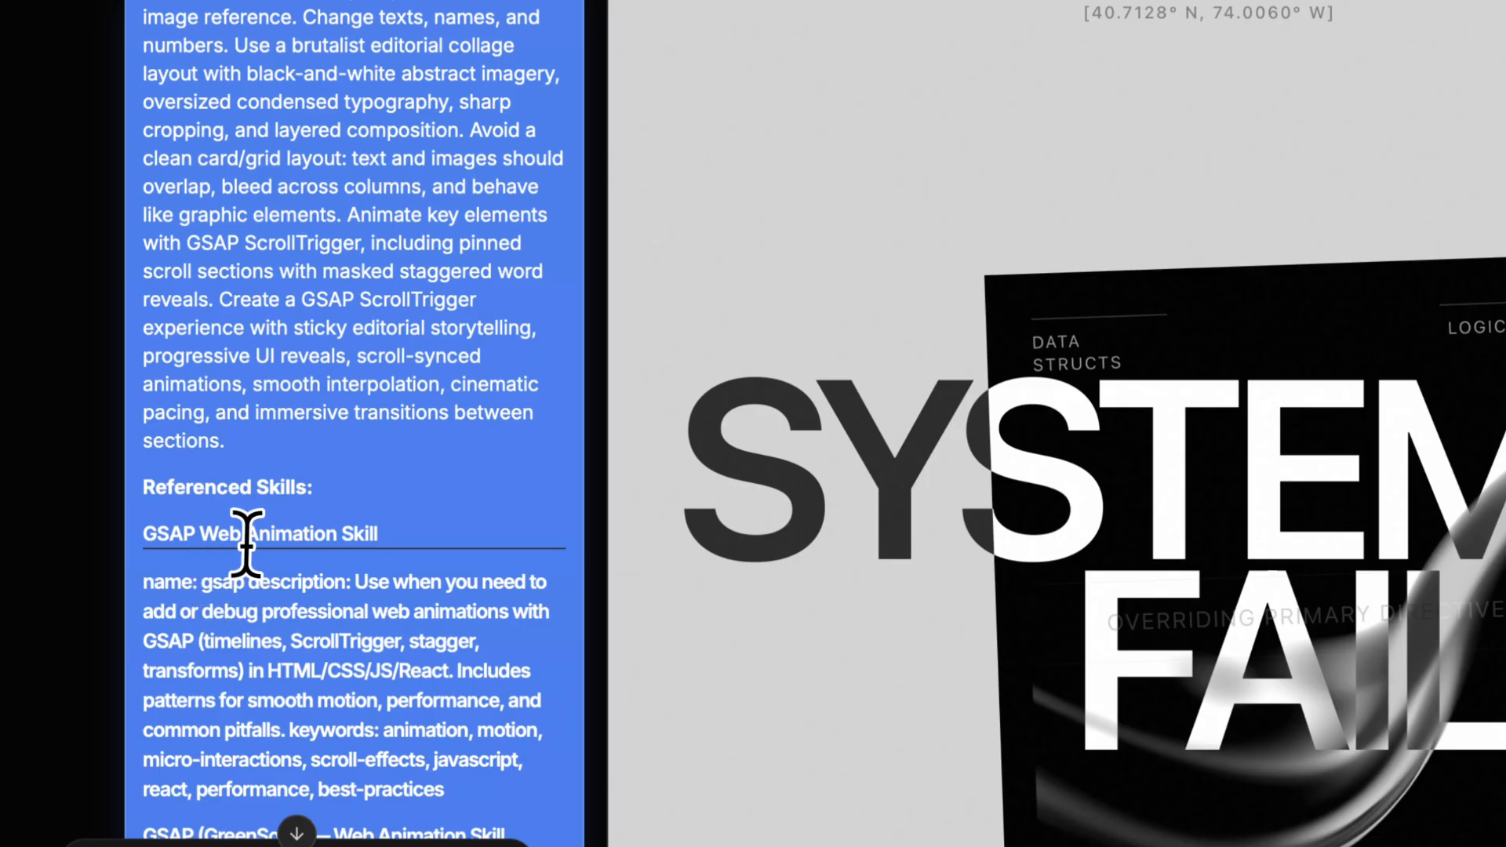
pyautogui.scroll(-8, 382, 561)
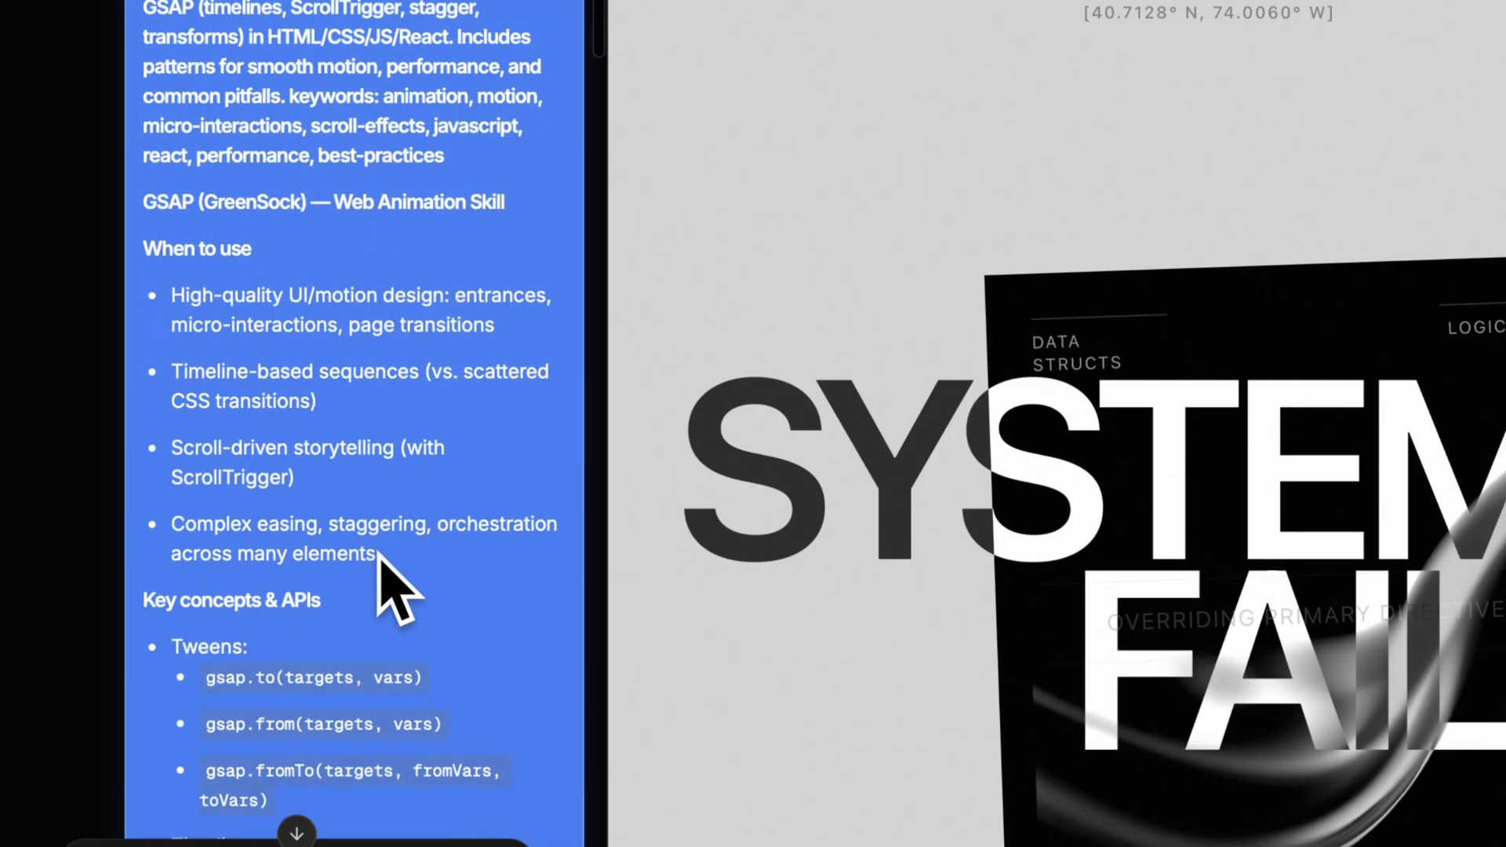
pyautogui.scroll(-20, 383, 561)
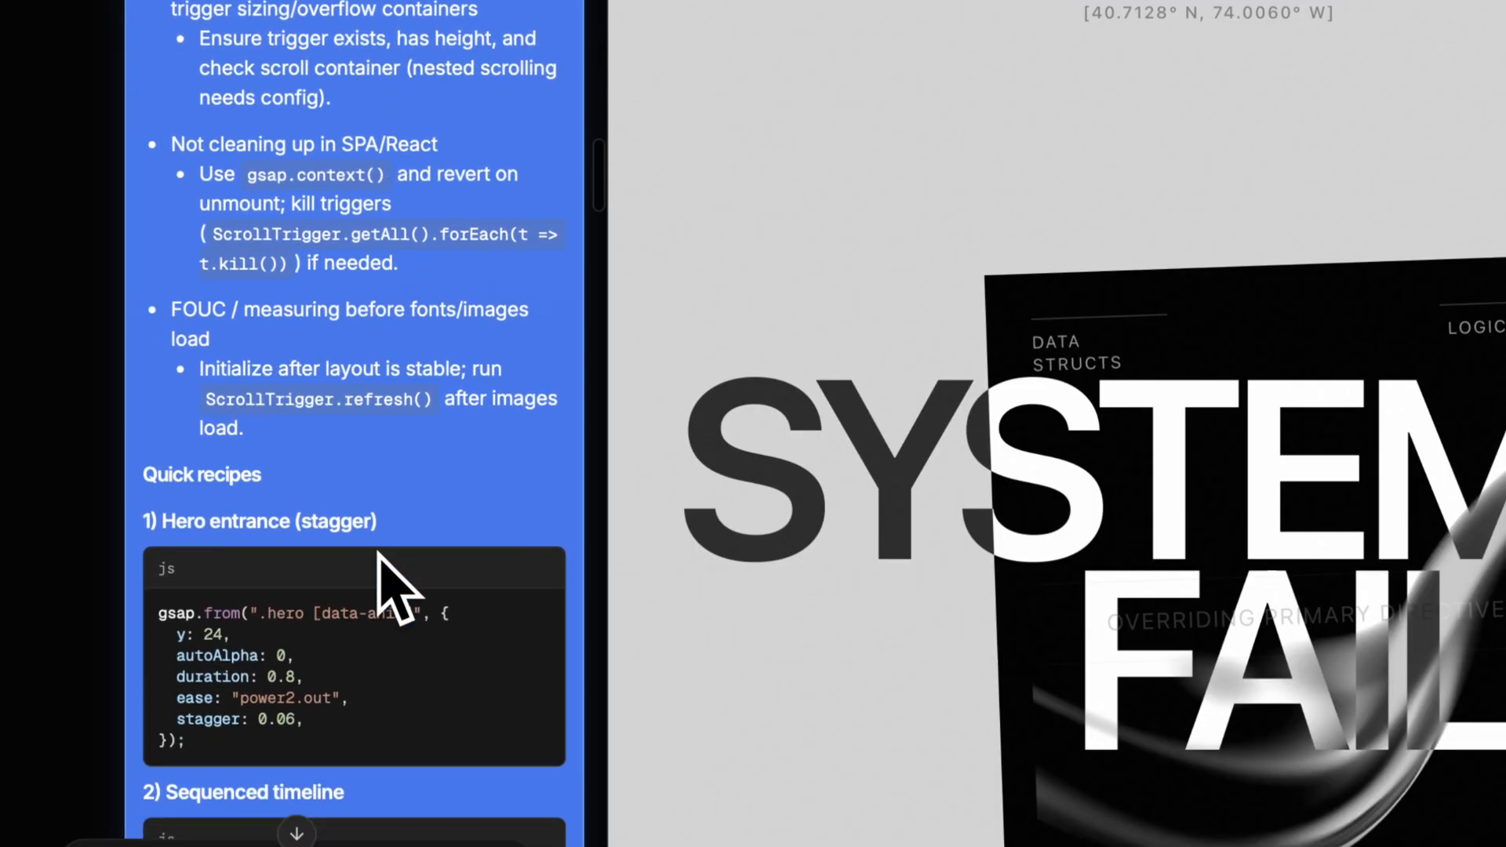
pyautogui.scroll(-15, 377, 551)
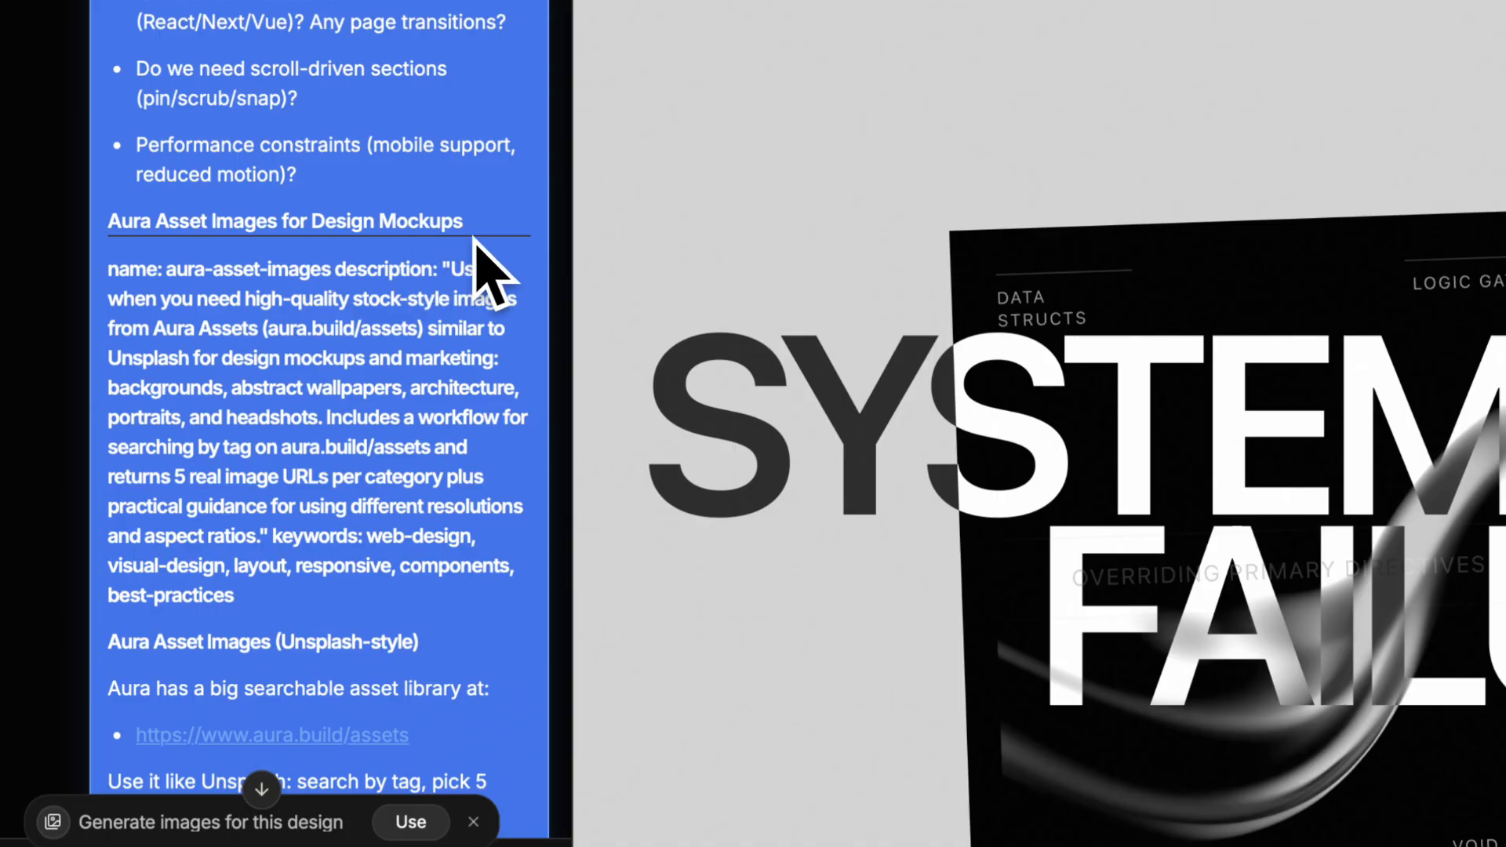
pyautogui.scroll(-20, 474, 243)
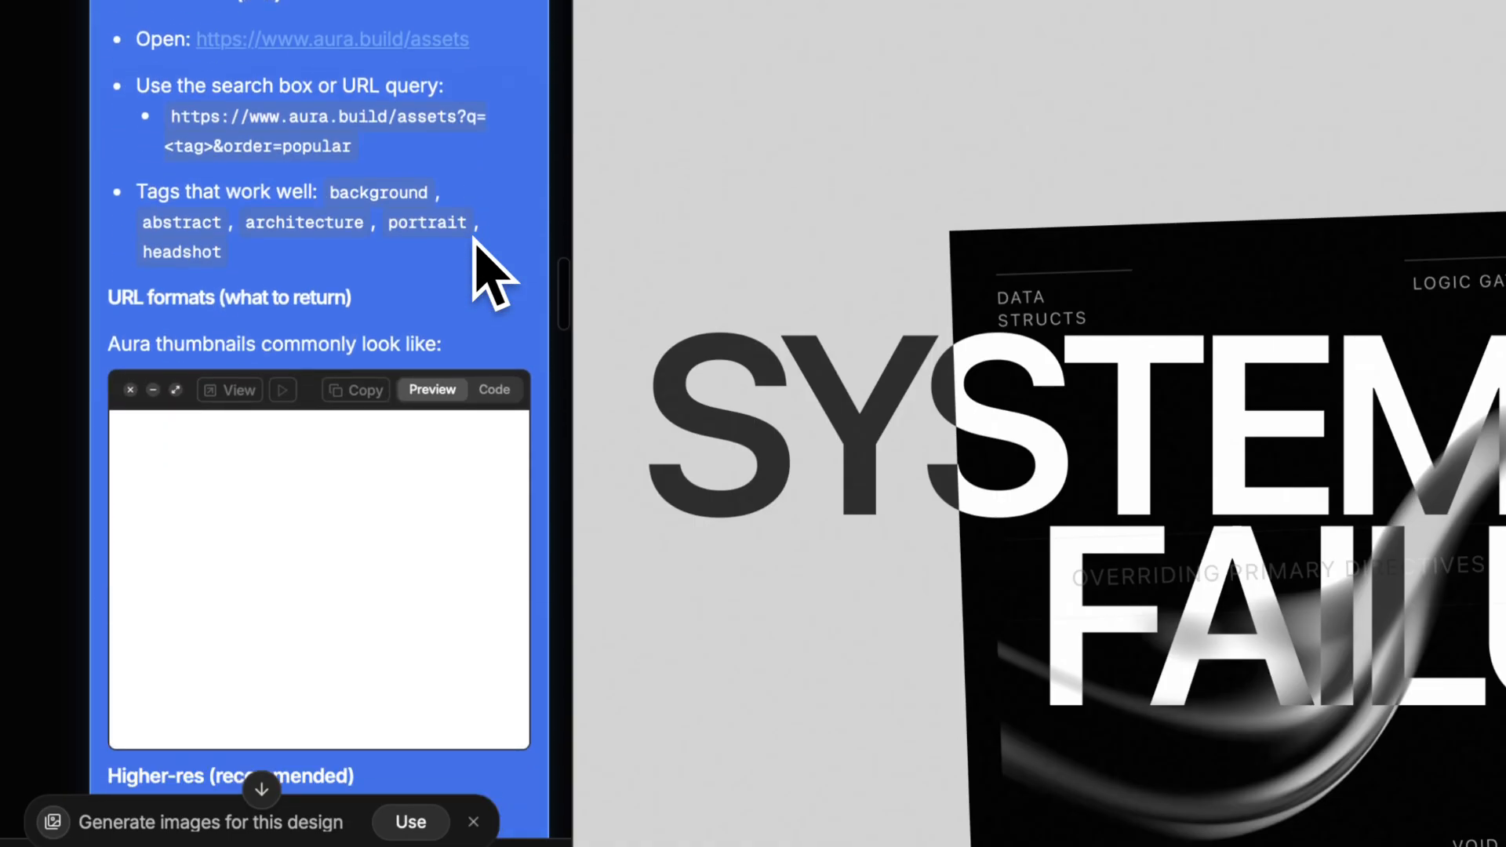
pyautogui.scroll(-15, 444, 290)
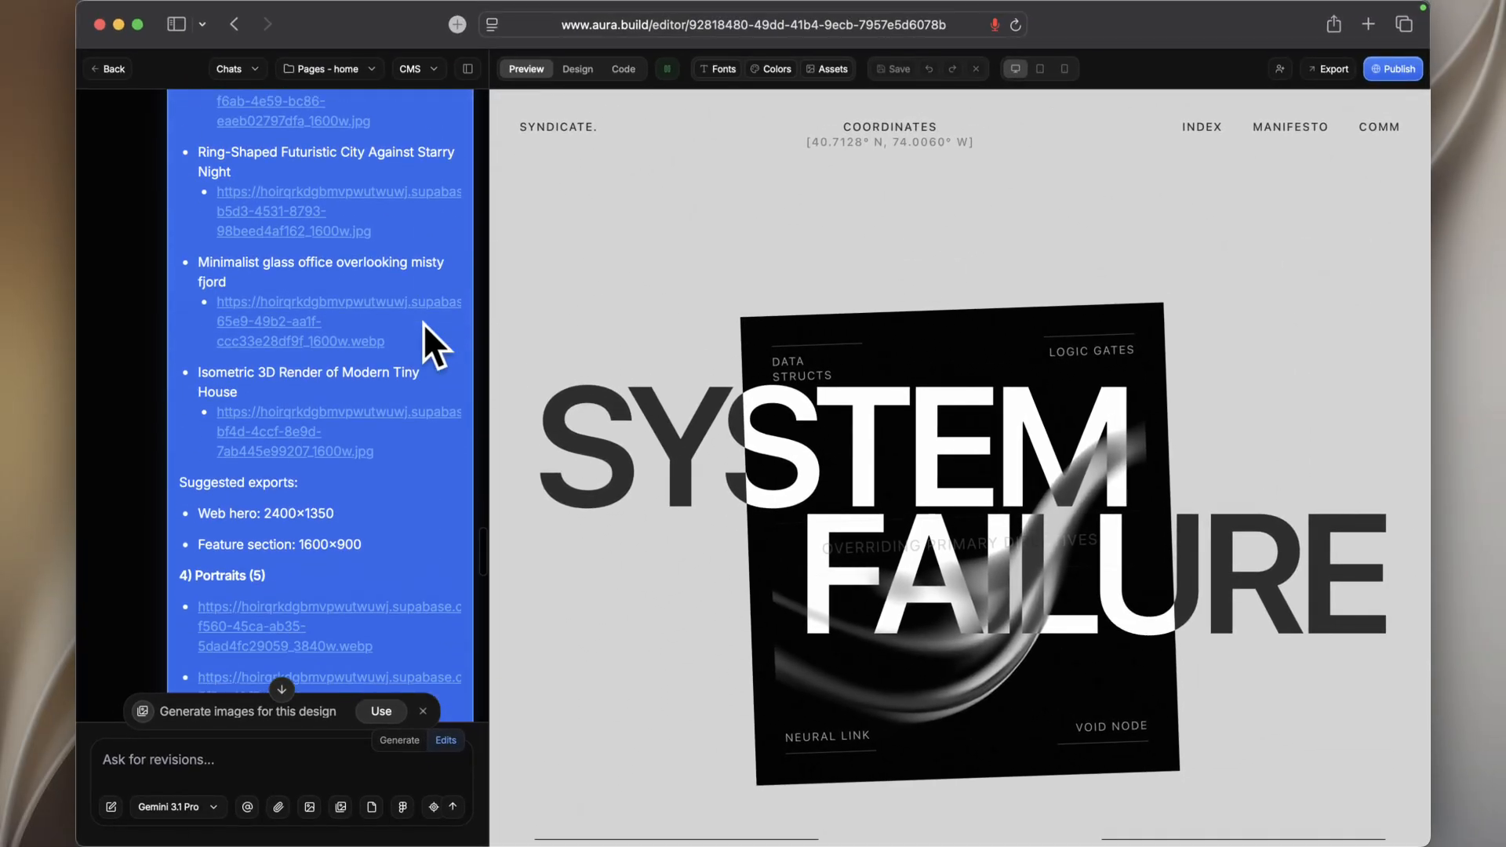
pyautogui.scroll(-20, 424, 324)
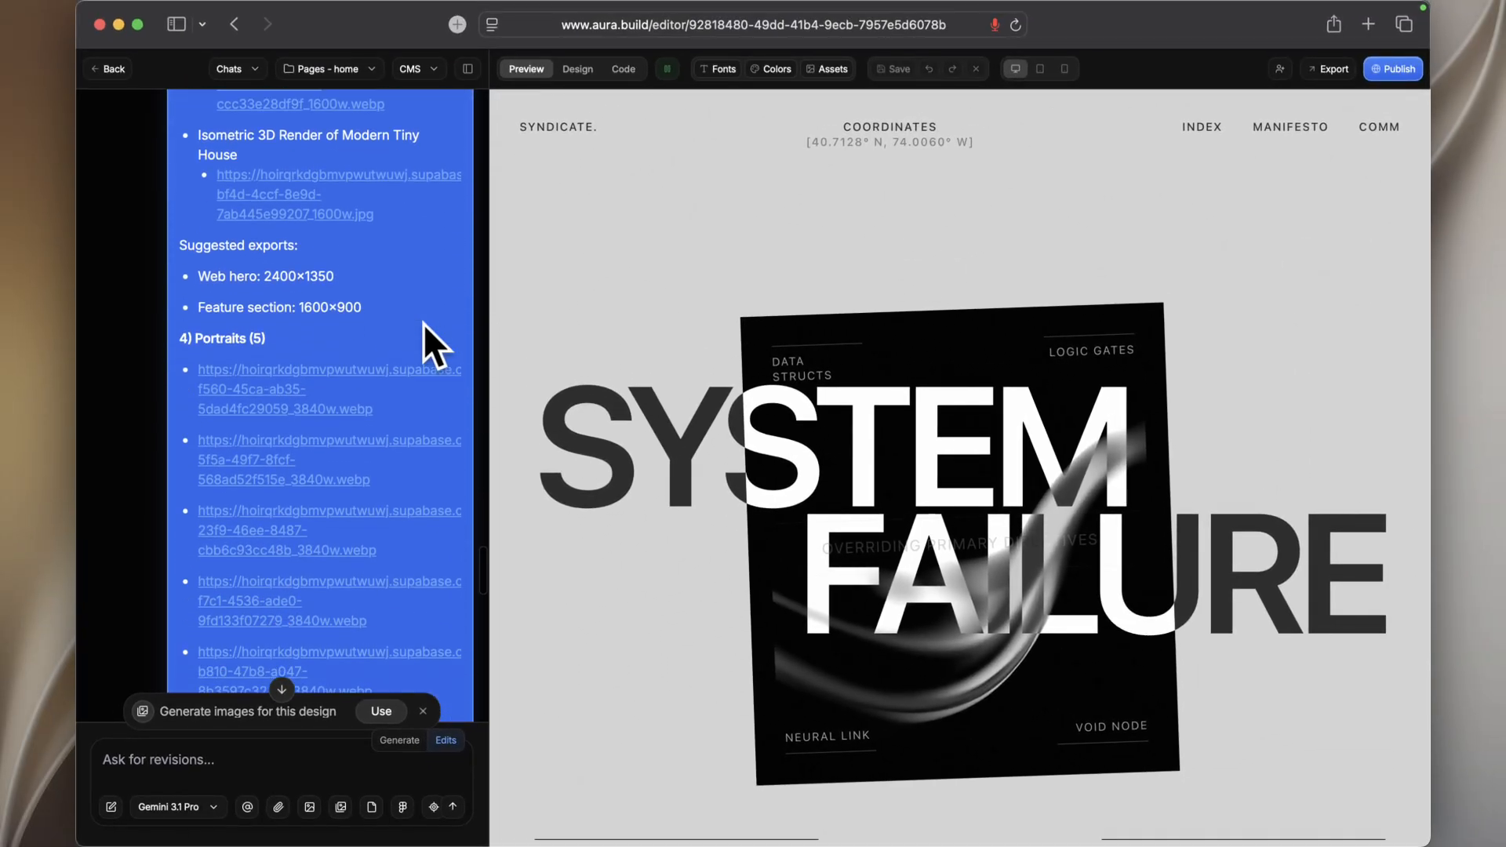
pyautogui.scroll(-1, 422, 323)
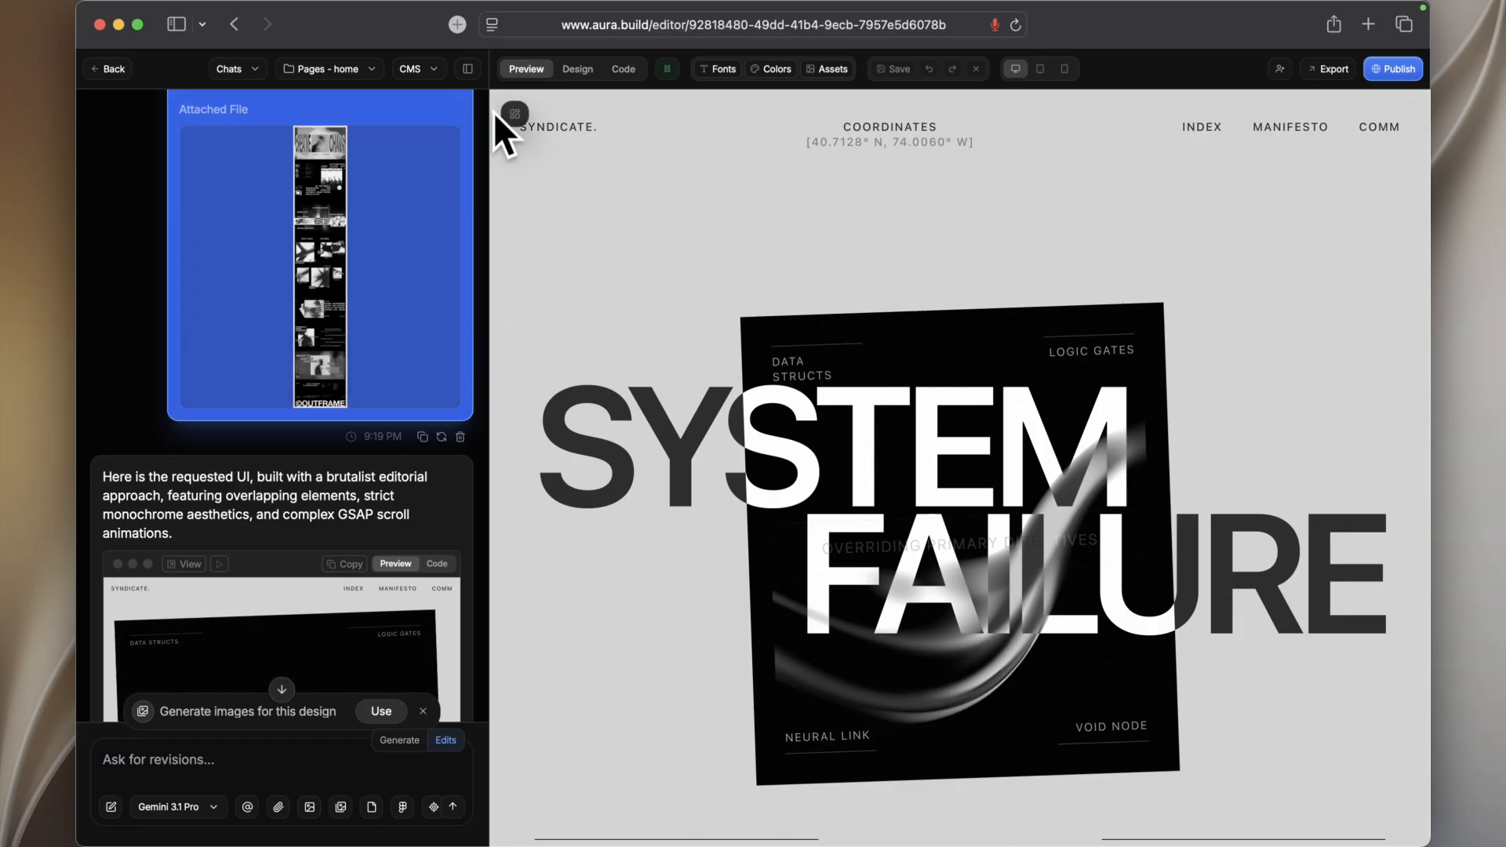
# Step: Hide the chat panel and review the generated page and its scroll animations from the hero down to the footer
pyautogui.click(468, 70)
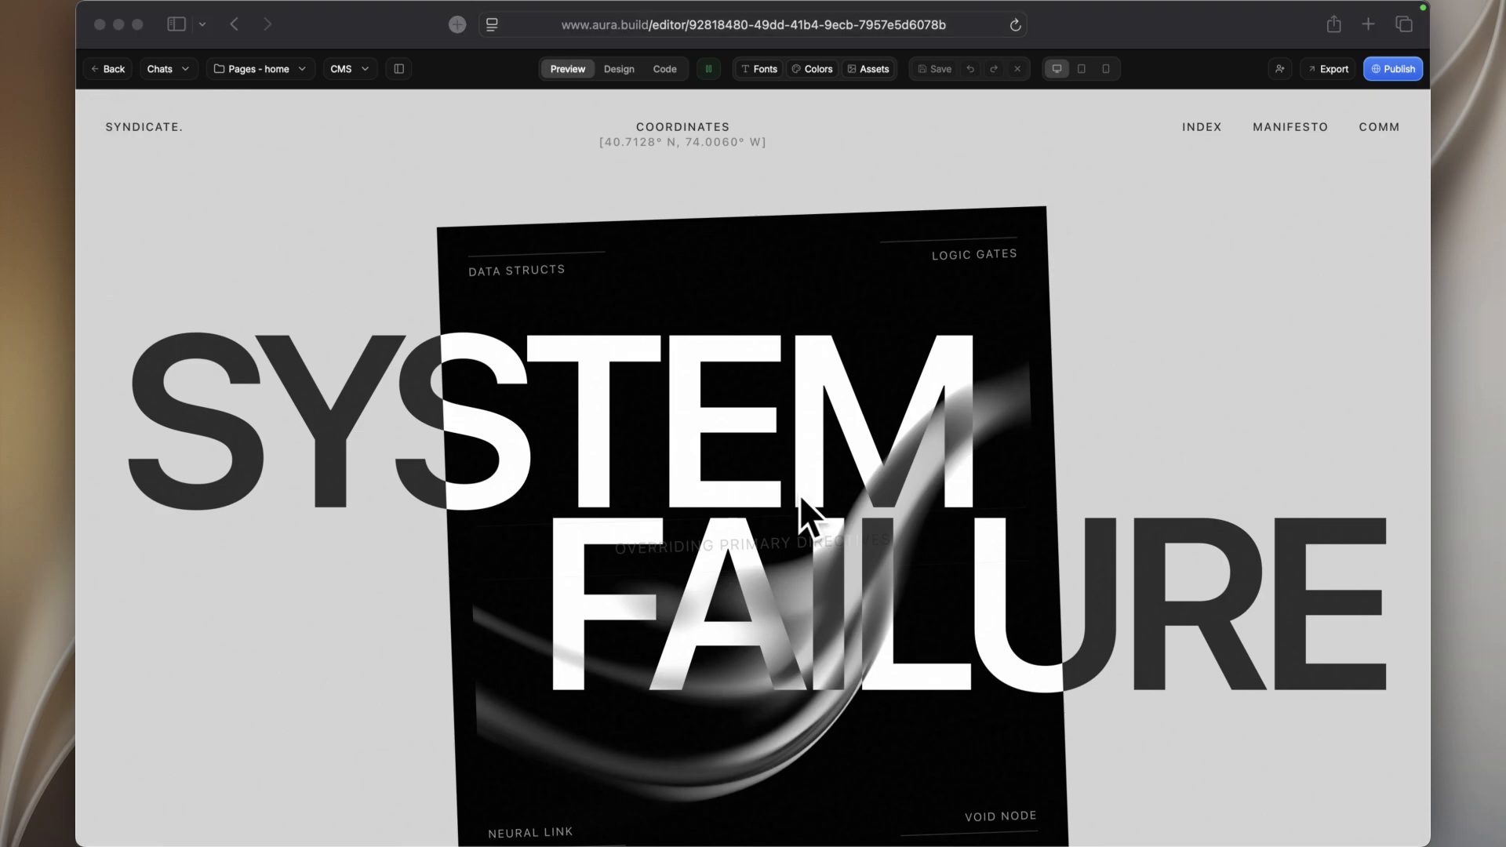
pyautogui.scroll(-5, 800, 499)
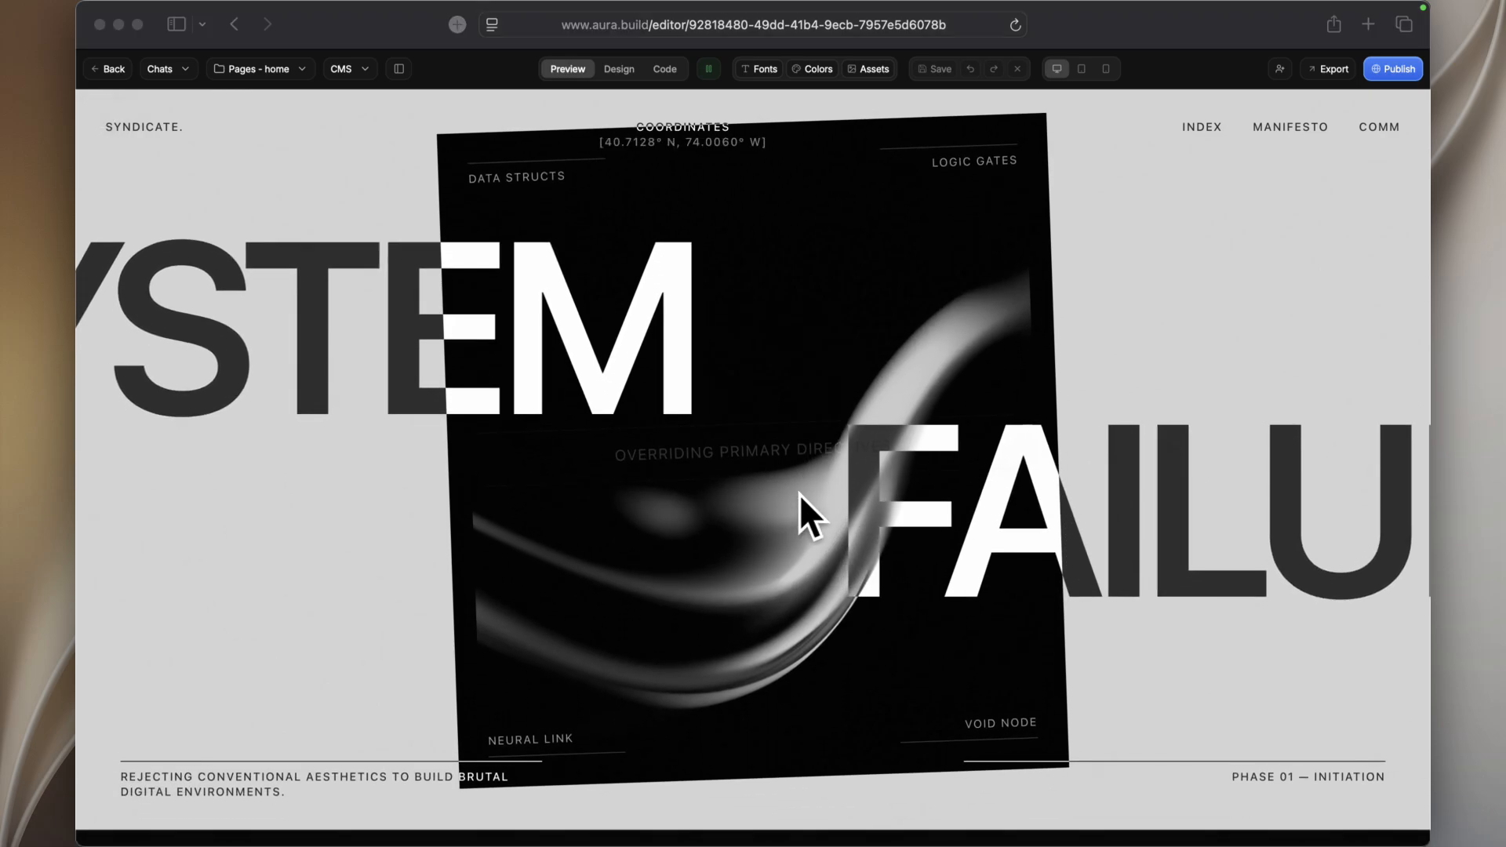
pyautogui.scroll(-6, 798, 494)
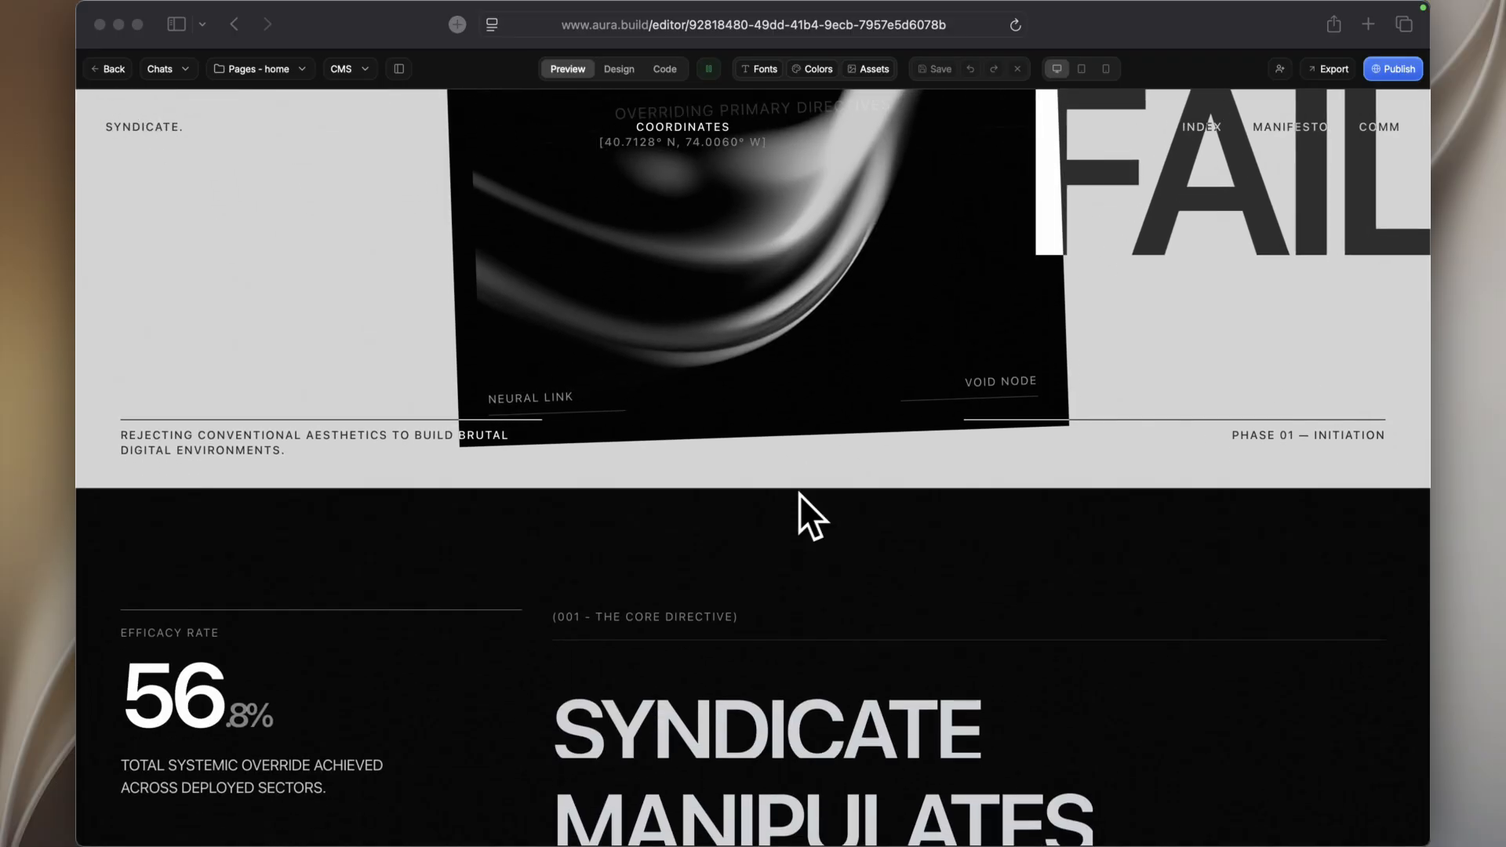
pyautogui.scroll(-8, 798, 494)
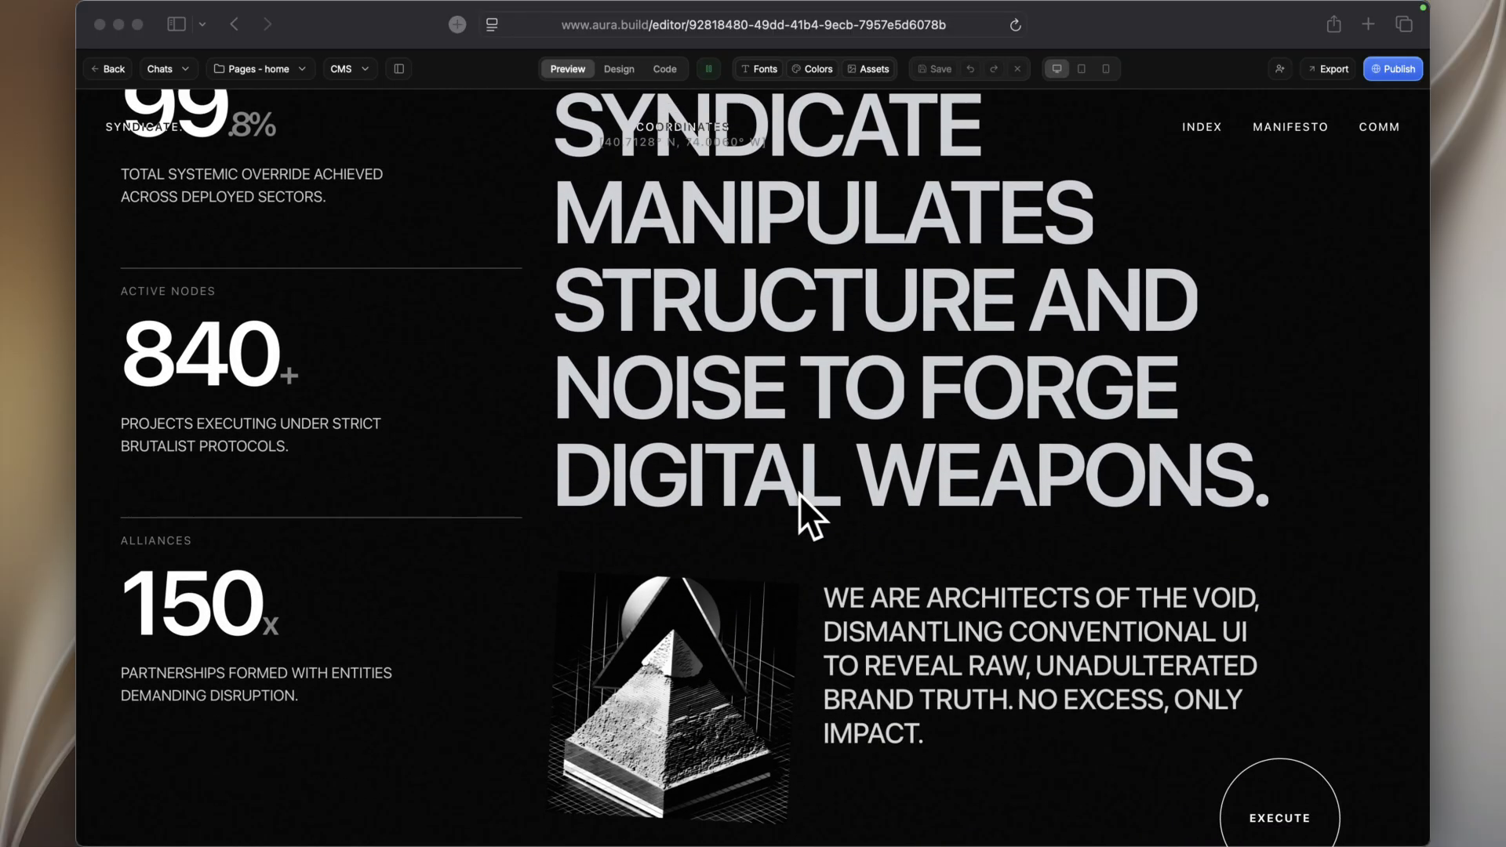
pyautogui.scroll(-5, 798, 494)
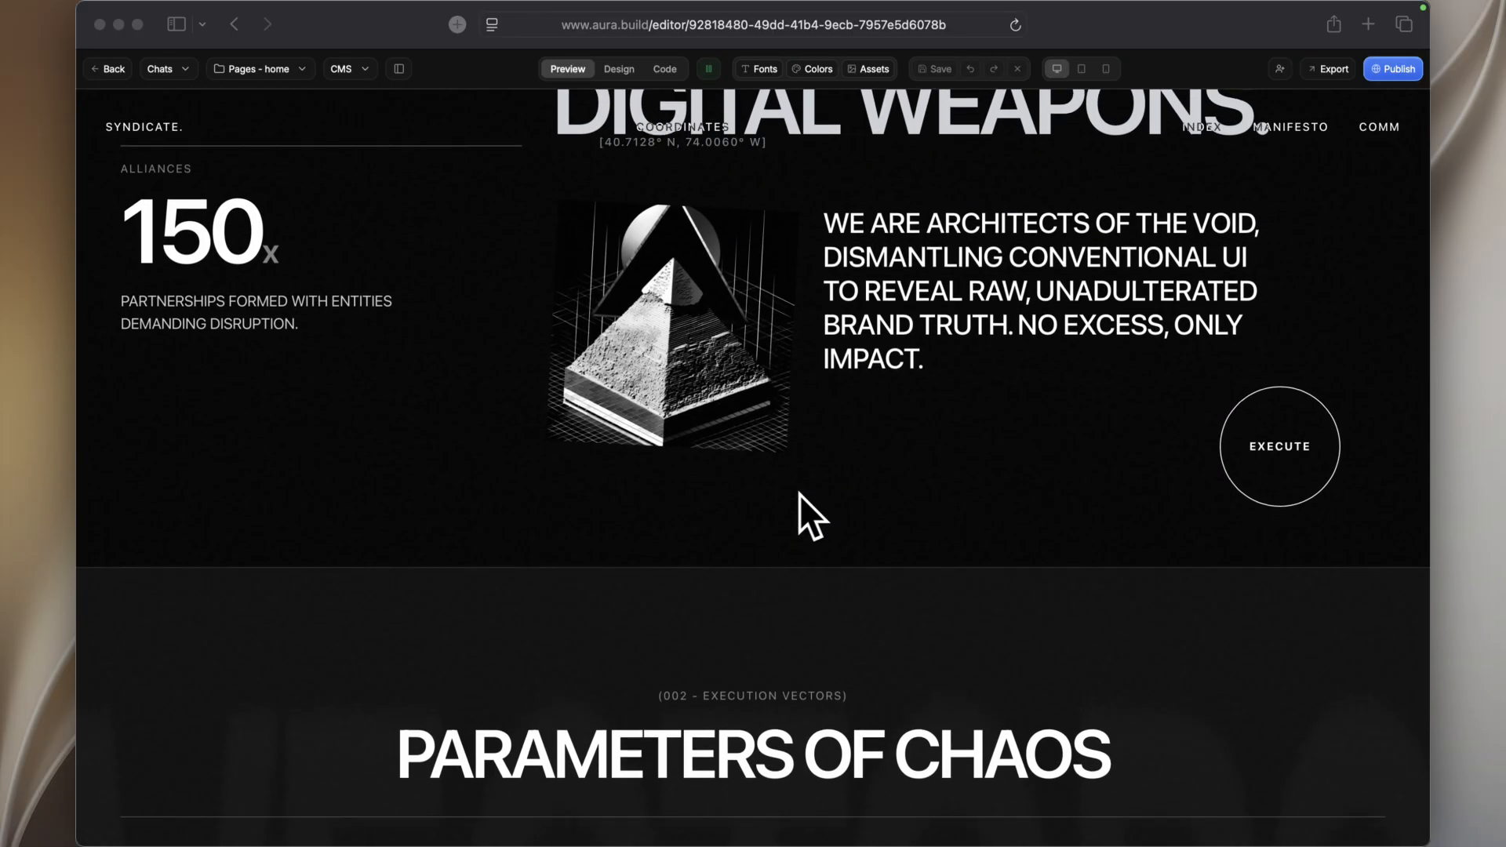
pyautogui.scroll(-10, 799, 494)
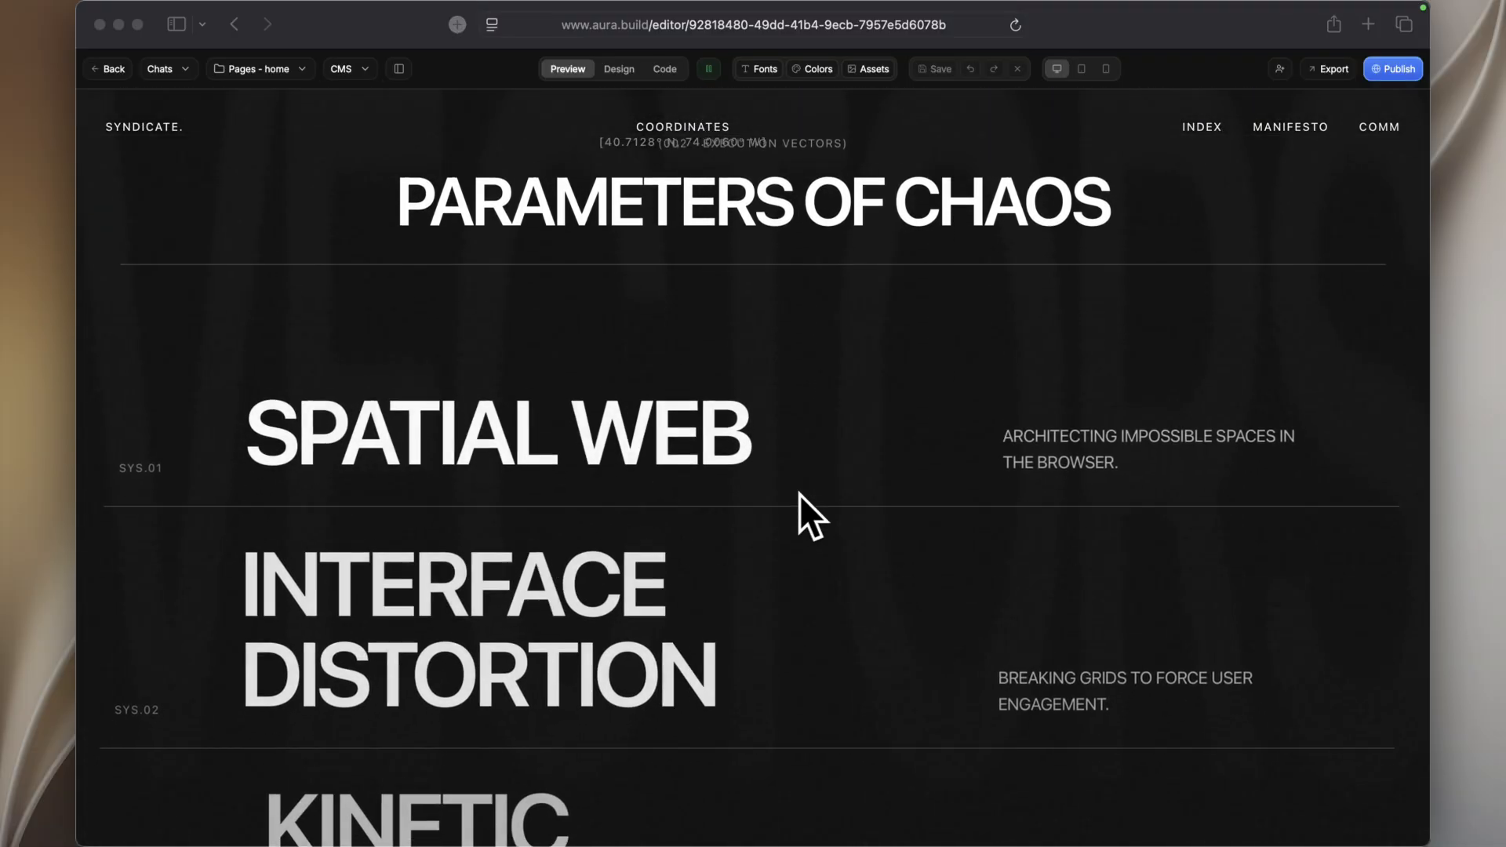
pyautogui.scroll(-10, 798, 494)
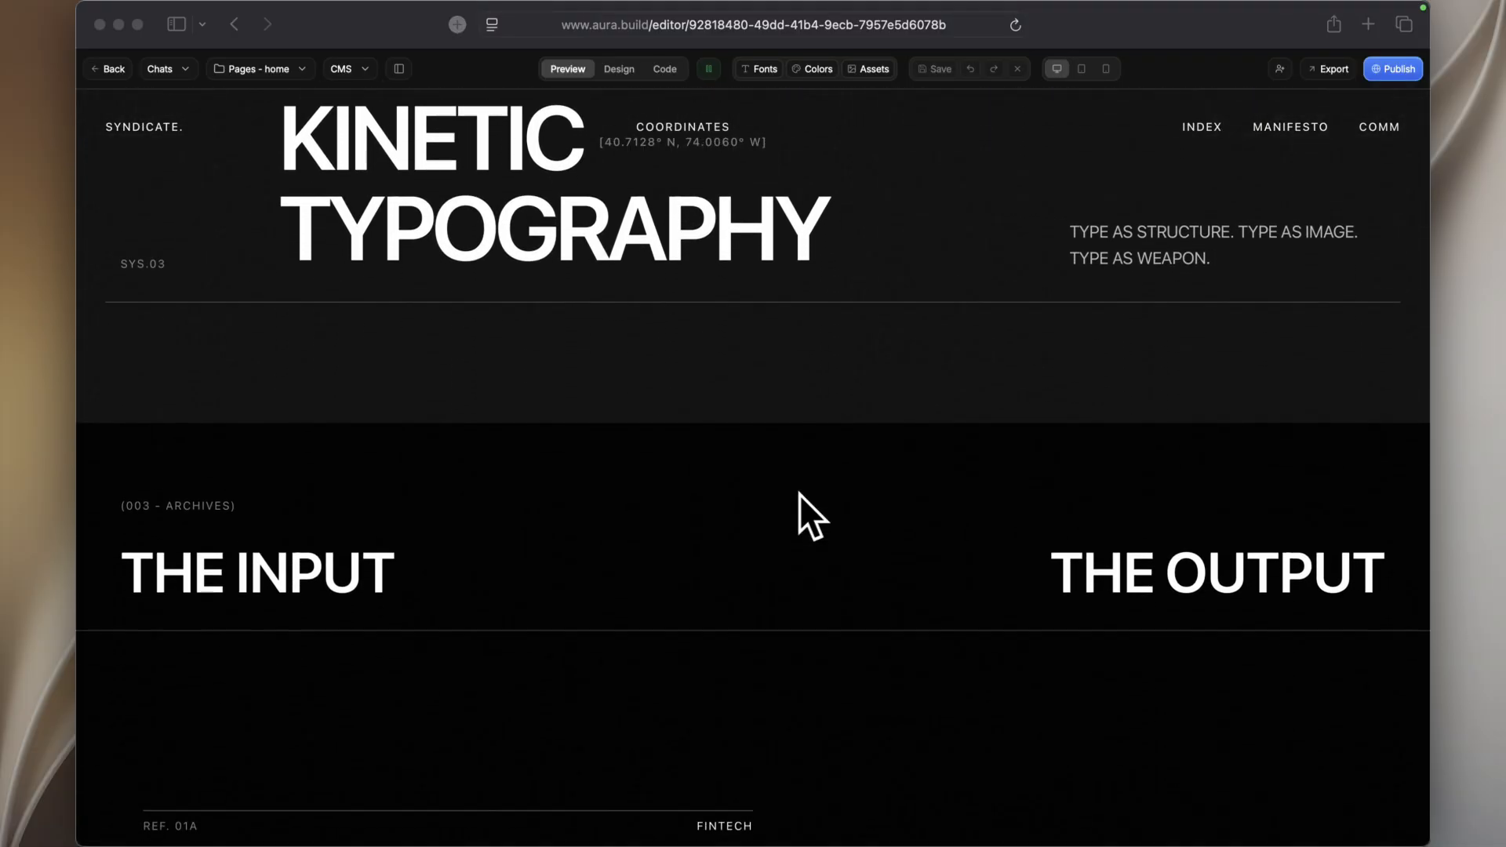
pyautogui.scroll(-10, 798, 494)
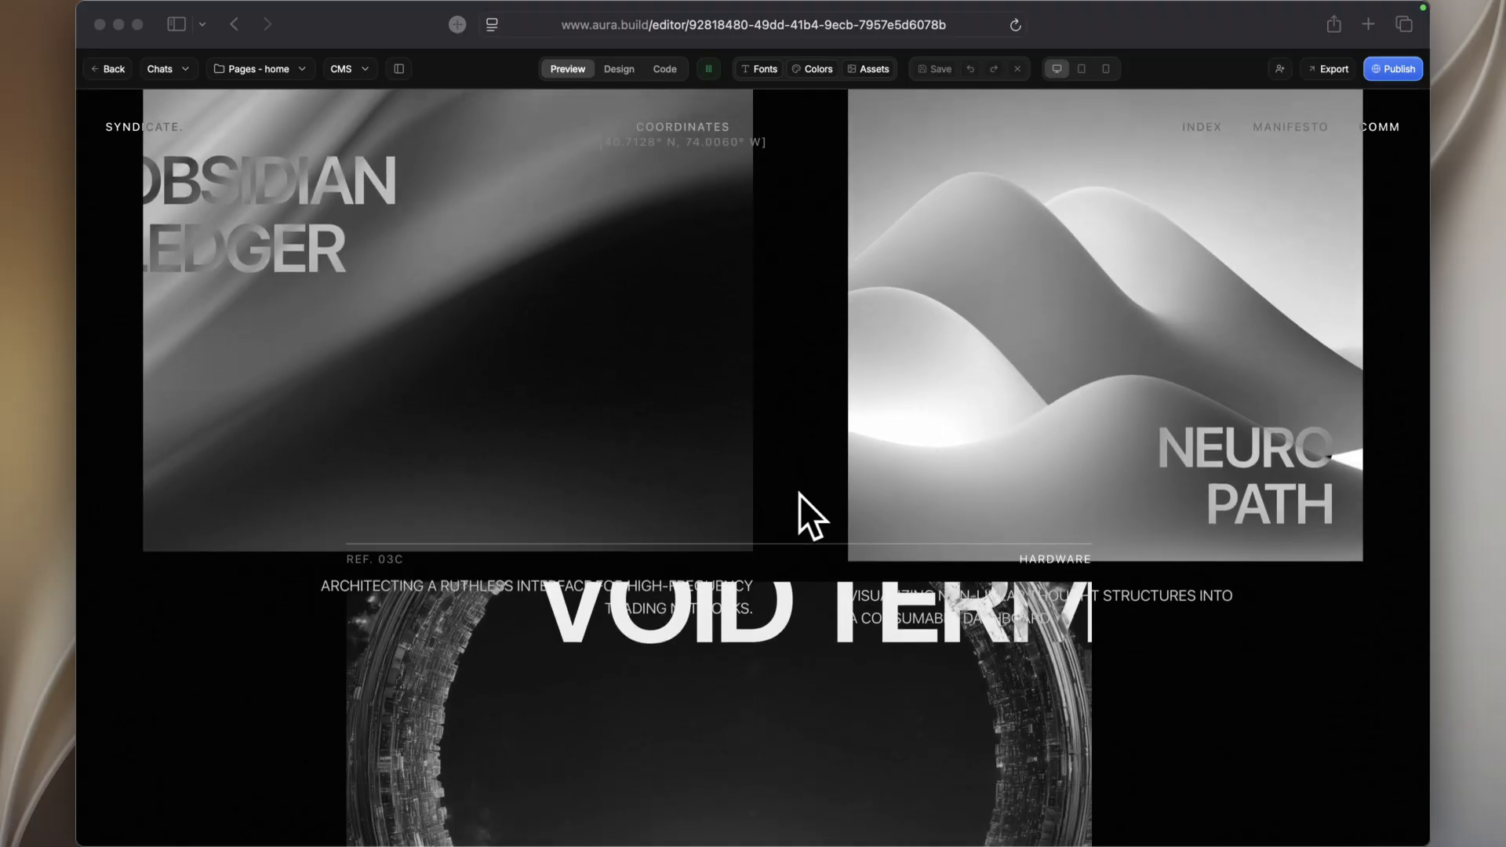
pyautogui.scroll(-10, 798, 494)
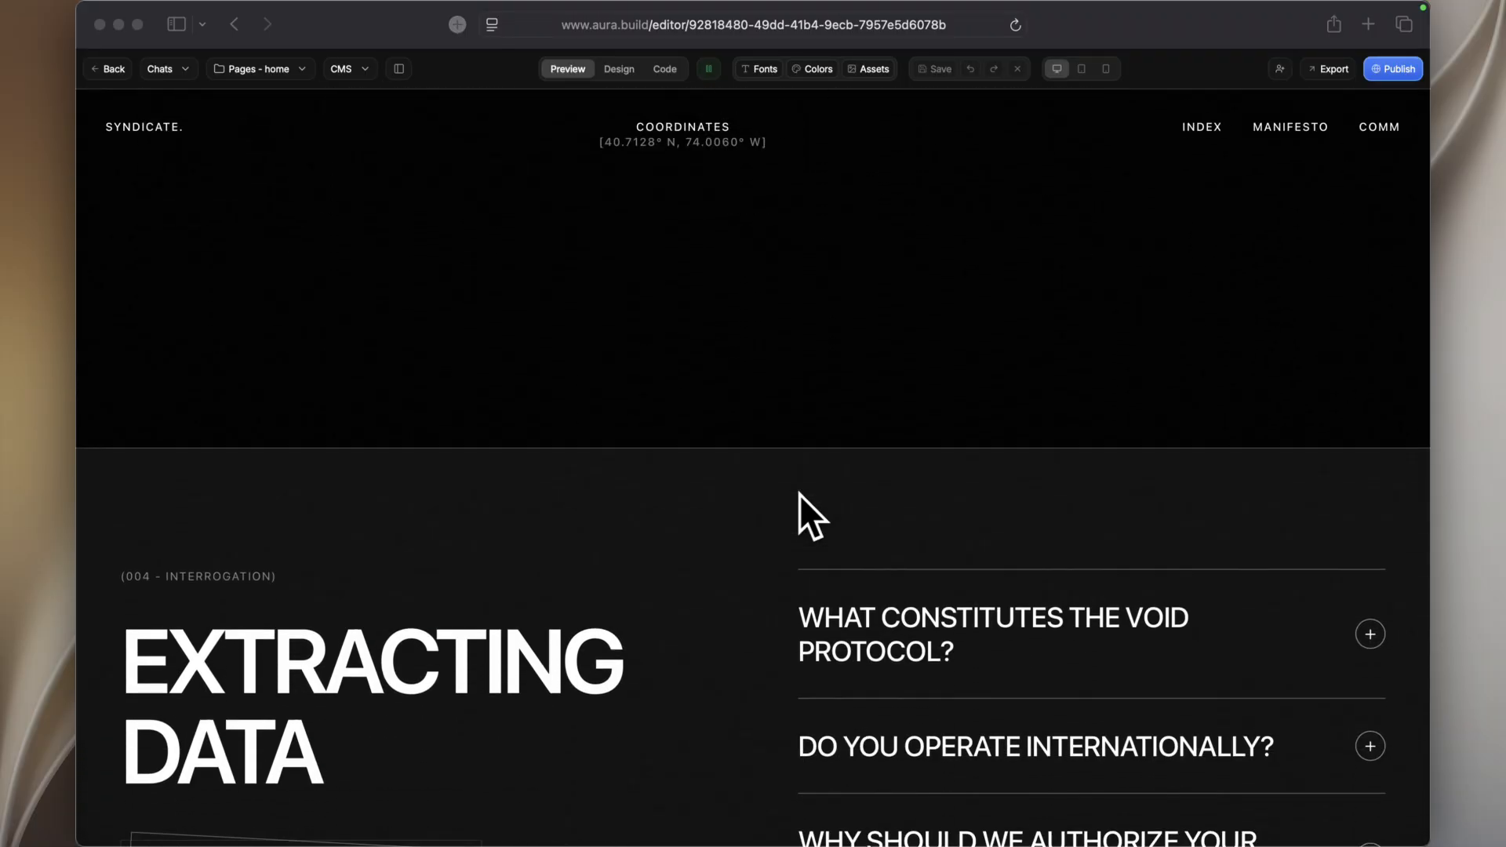
pyautogui.scroll(-10, 686, 594)
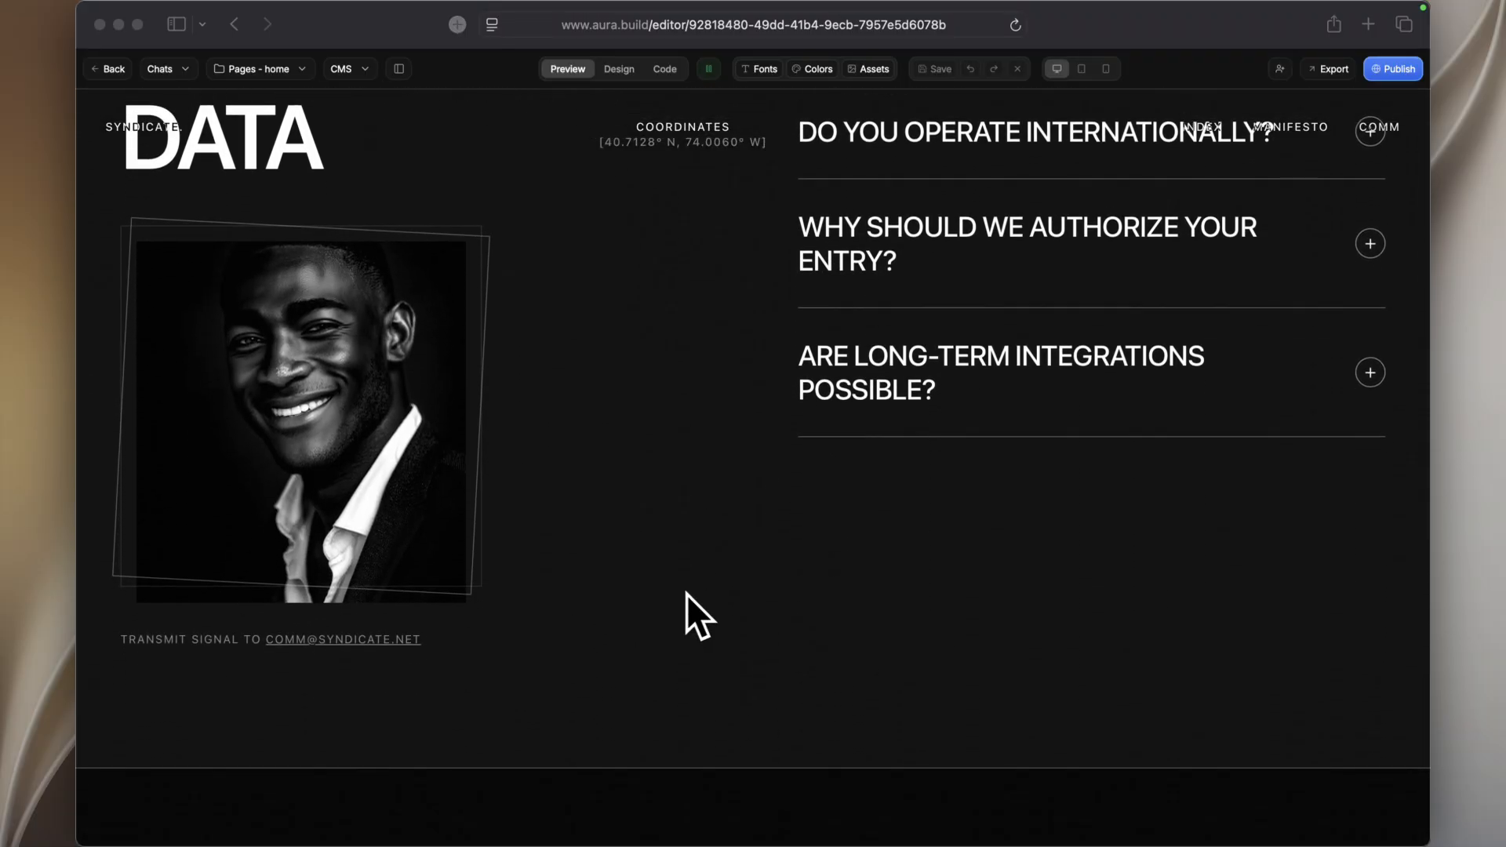
pyautogui.scroll(-3, 741, 612)
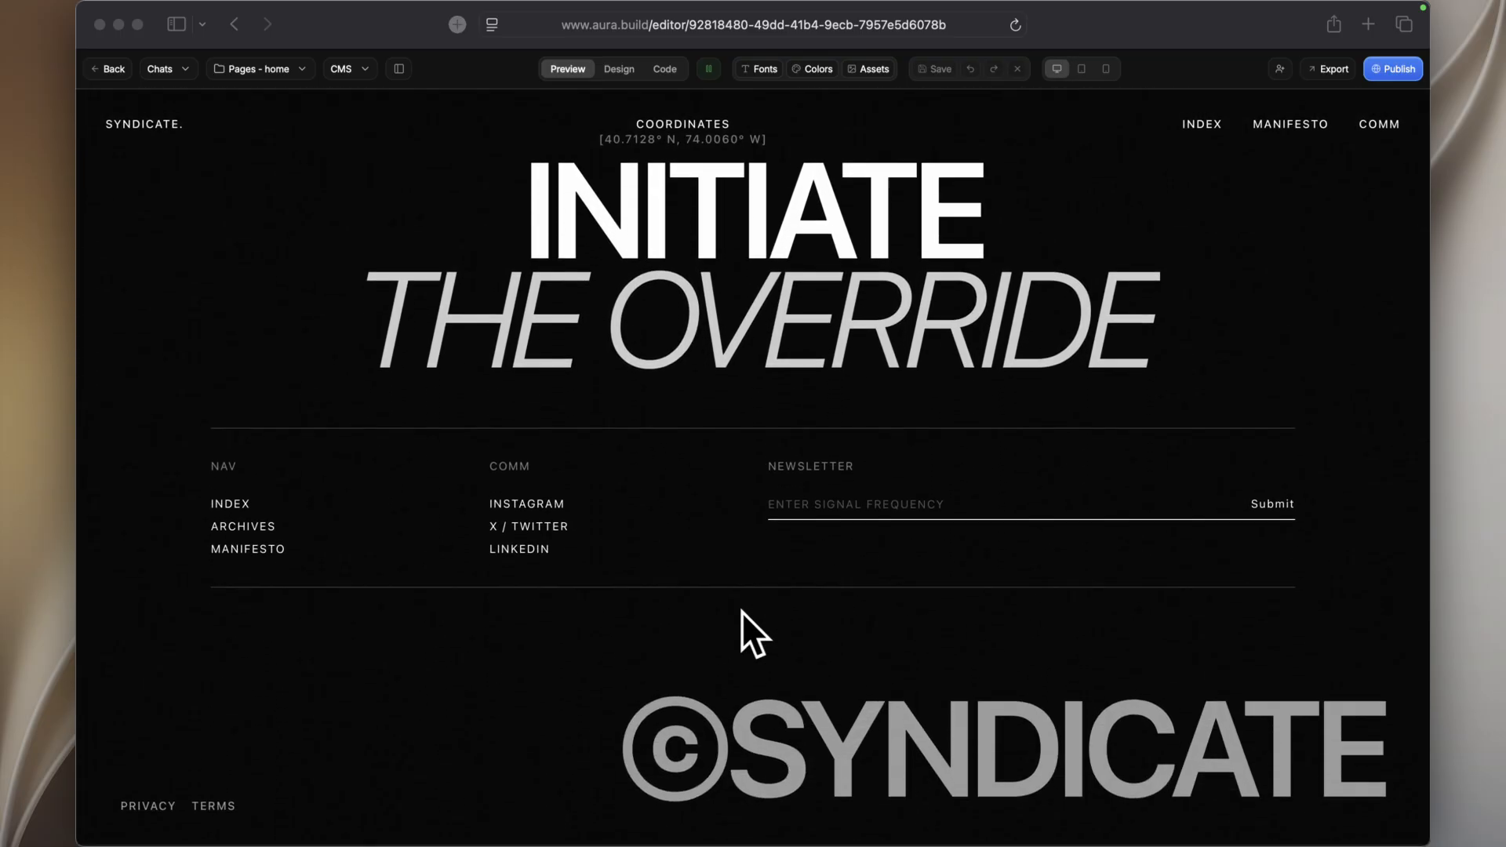
pyautogui.scroll(20, 741, 611)
pyautogui.scroll(15, 741, 612)
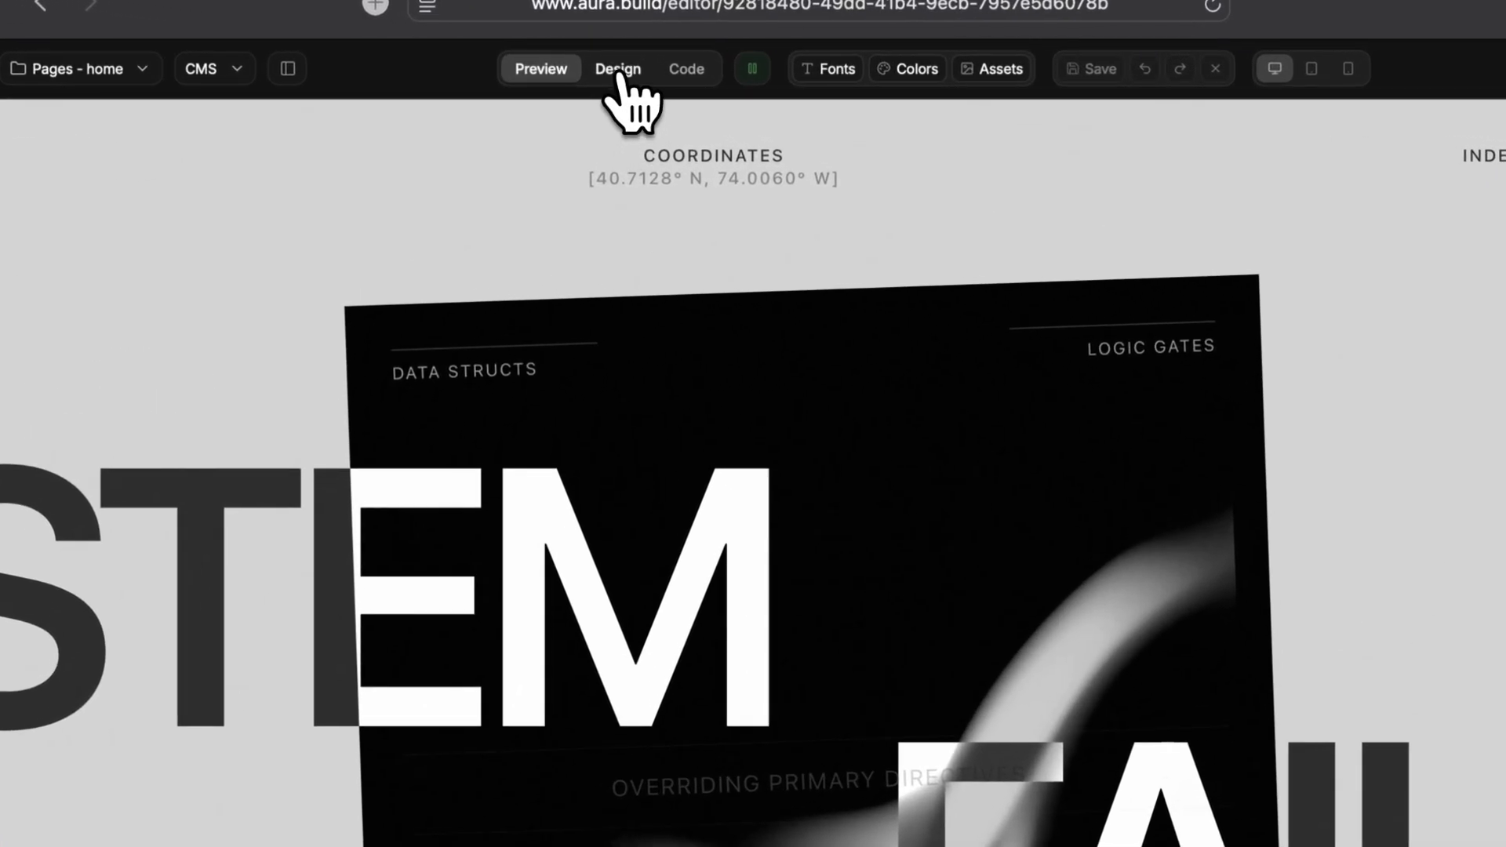
# Step: Check the statistics and core directive section in Design mode, and return to Preview mode
pyautogui.click(618, 69)
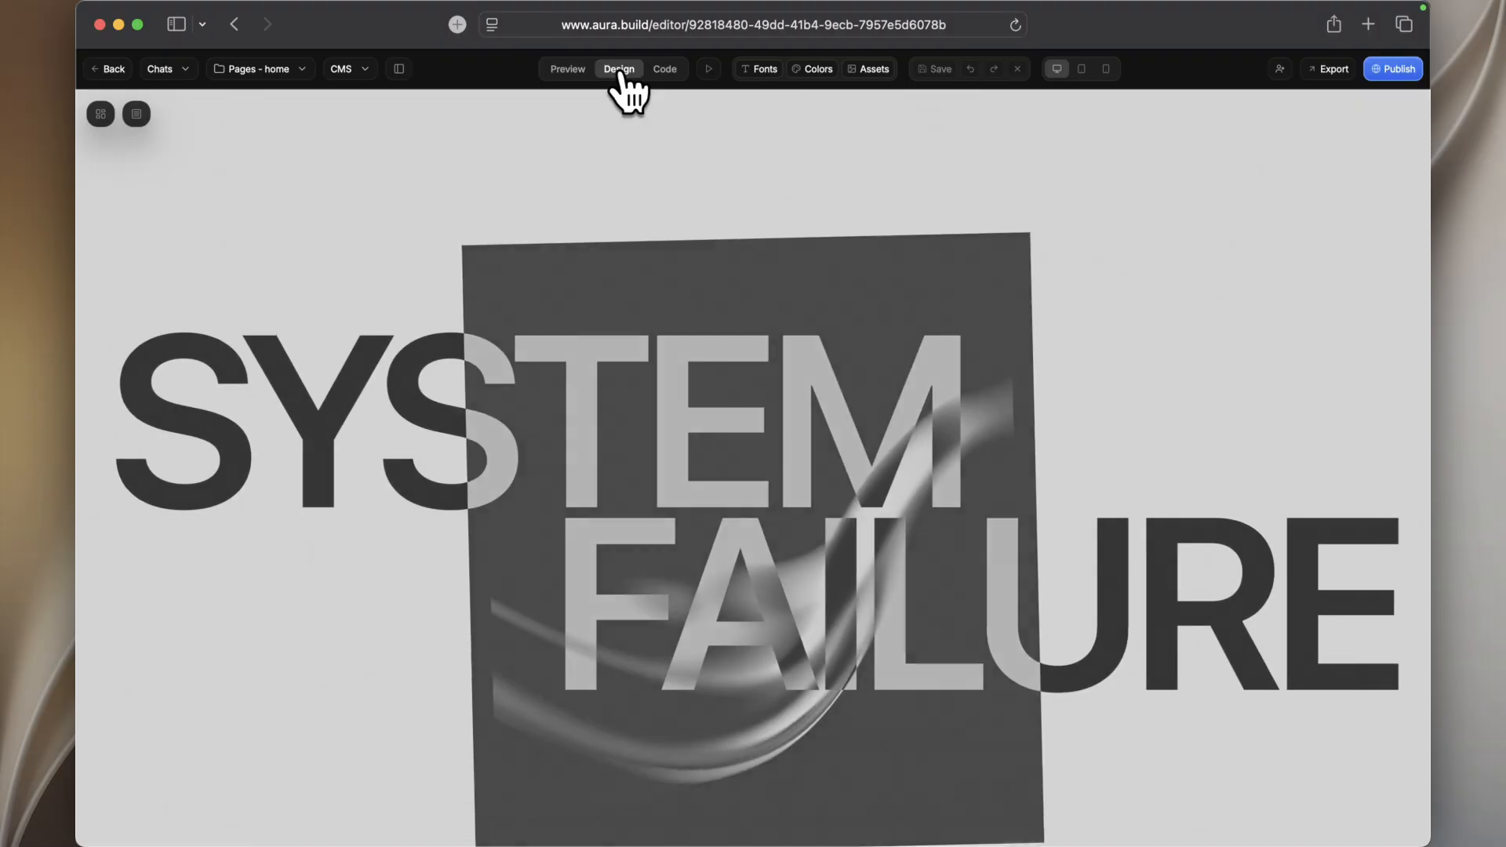
pyautogui.scroll(-10, 673, 427)
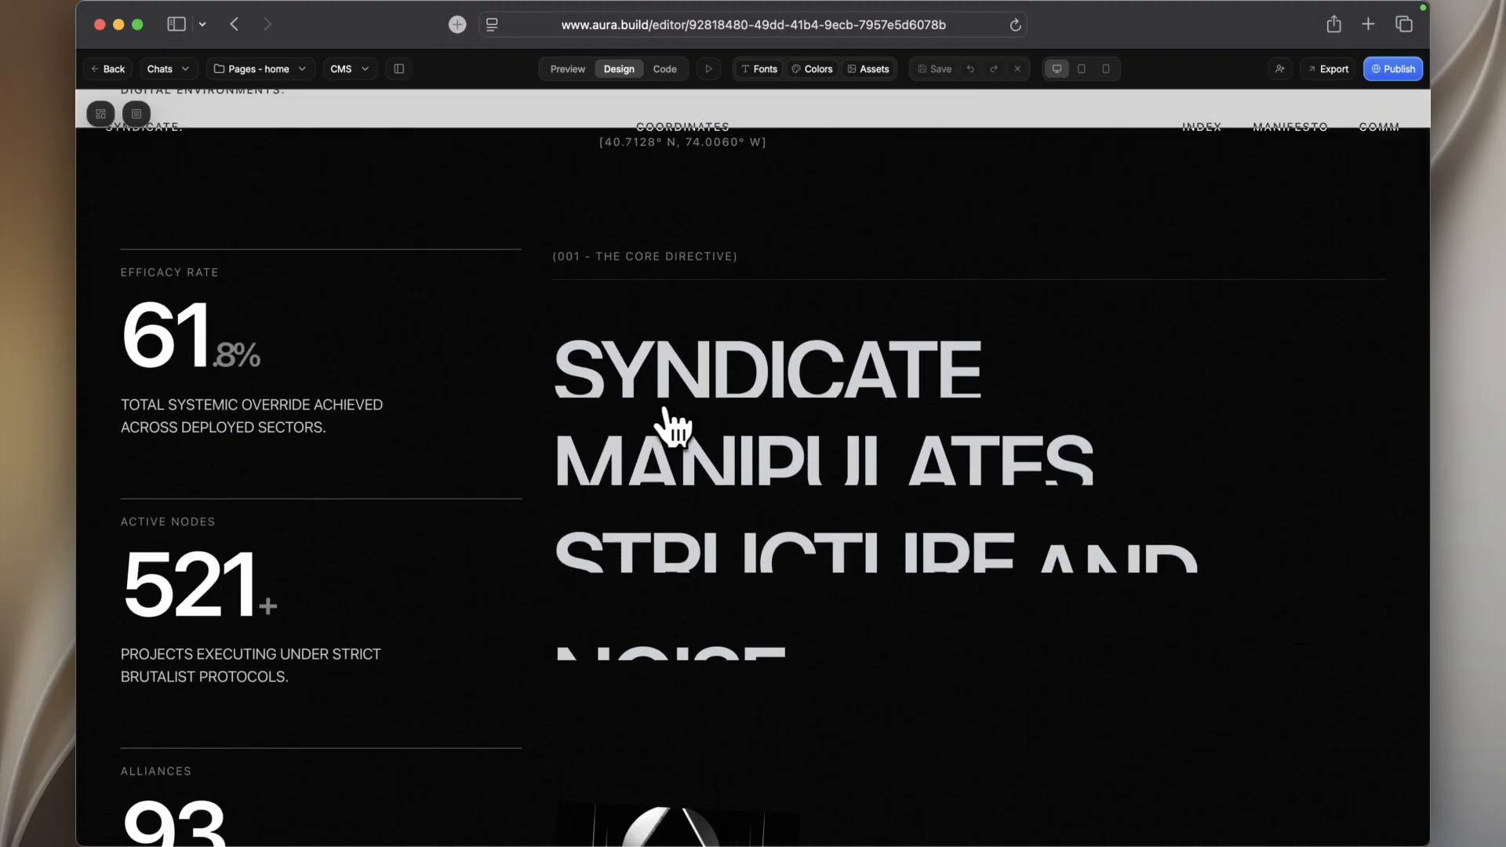
pyautogui.scroll(2, 815, 423)
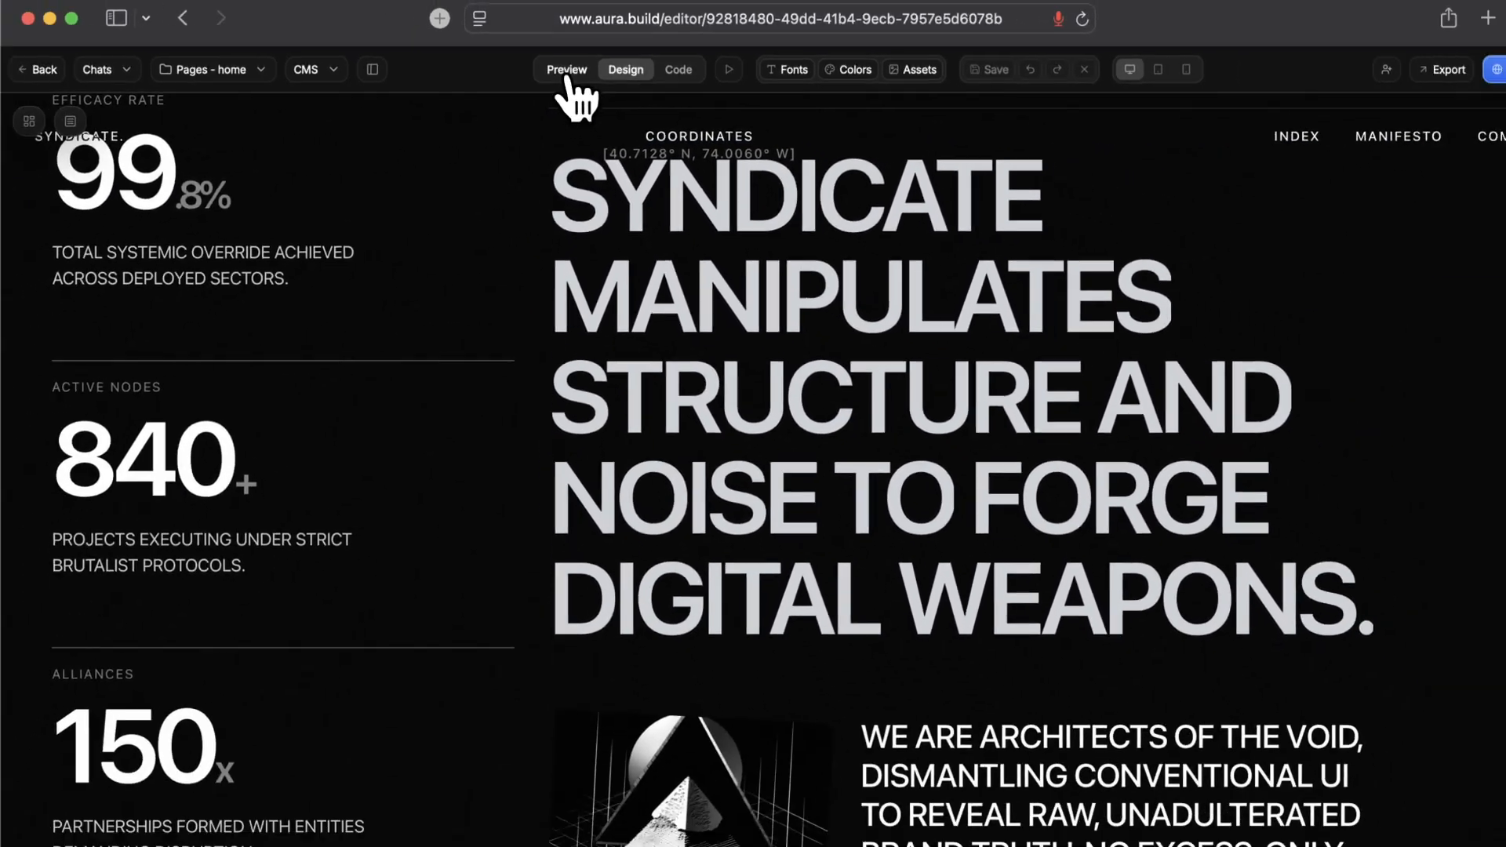
pyautogui.click(566, 73)
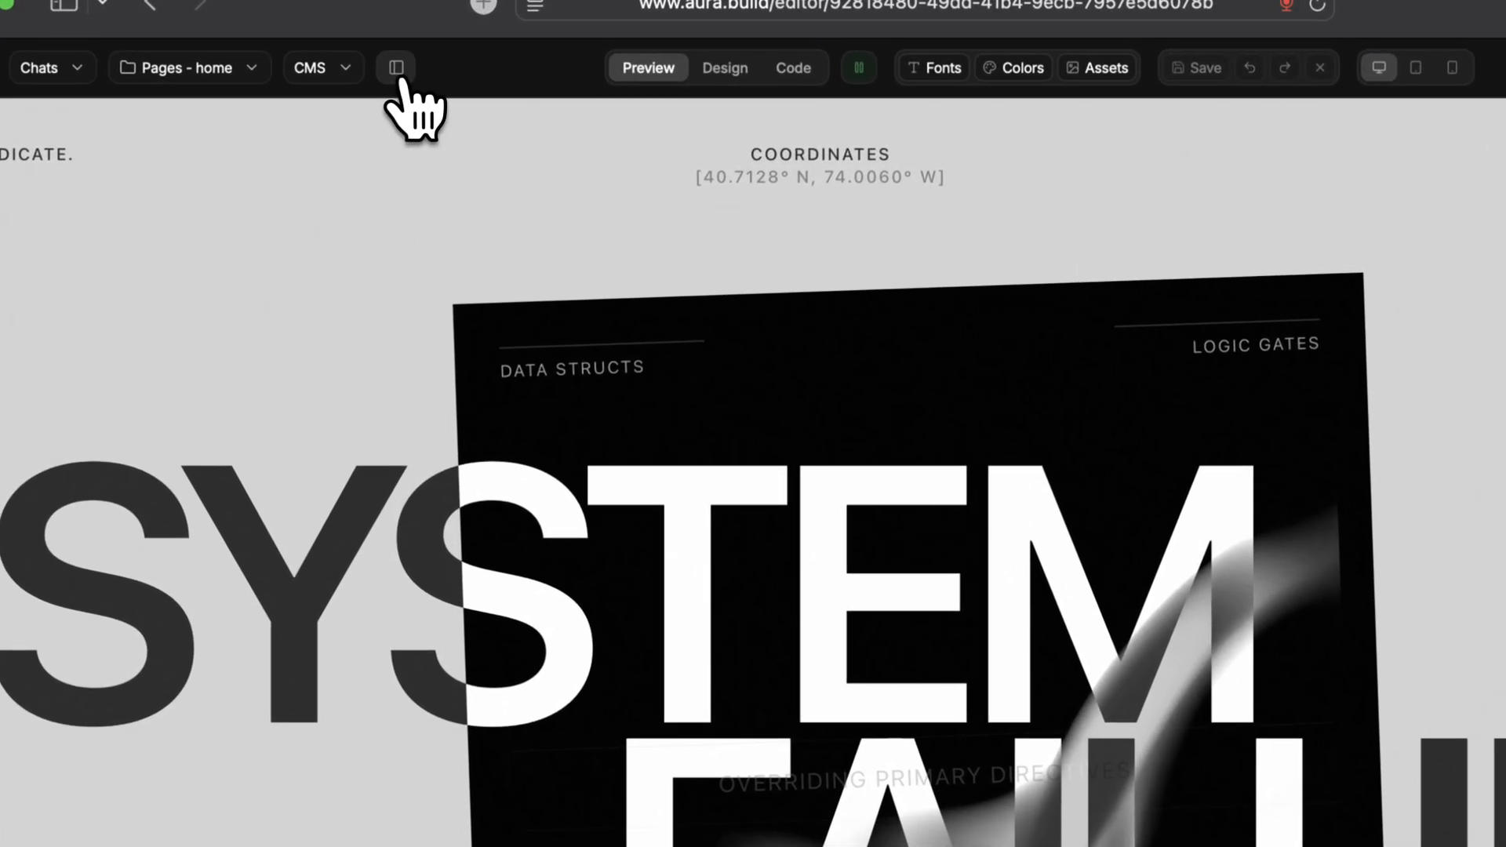
# Step: Request a copy-only rewrite for a brutalist creative agency: menu ABOUT, SERVICES, WORKS, FAQ, CONTACT; services MOBILE APP, UI/UX DESIGN, GRAPHIC DESIGN, WEB DEVELOPMENT; design unchanged
pyautogui.click(399, 70)
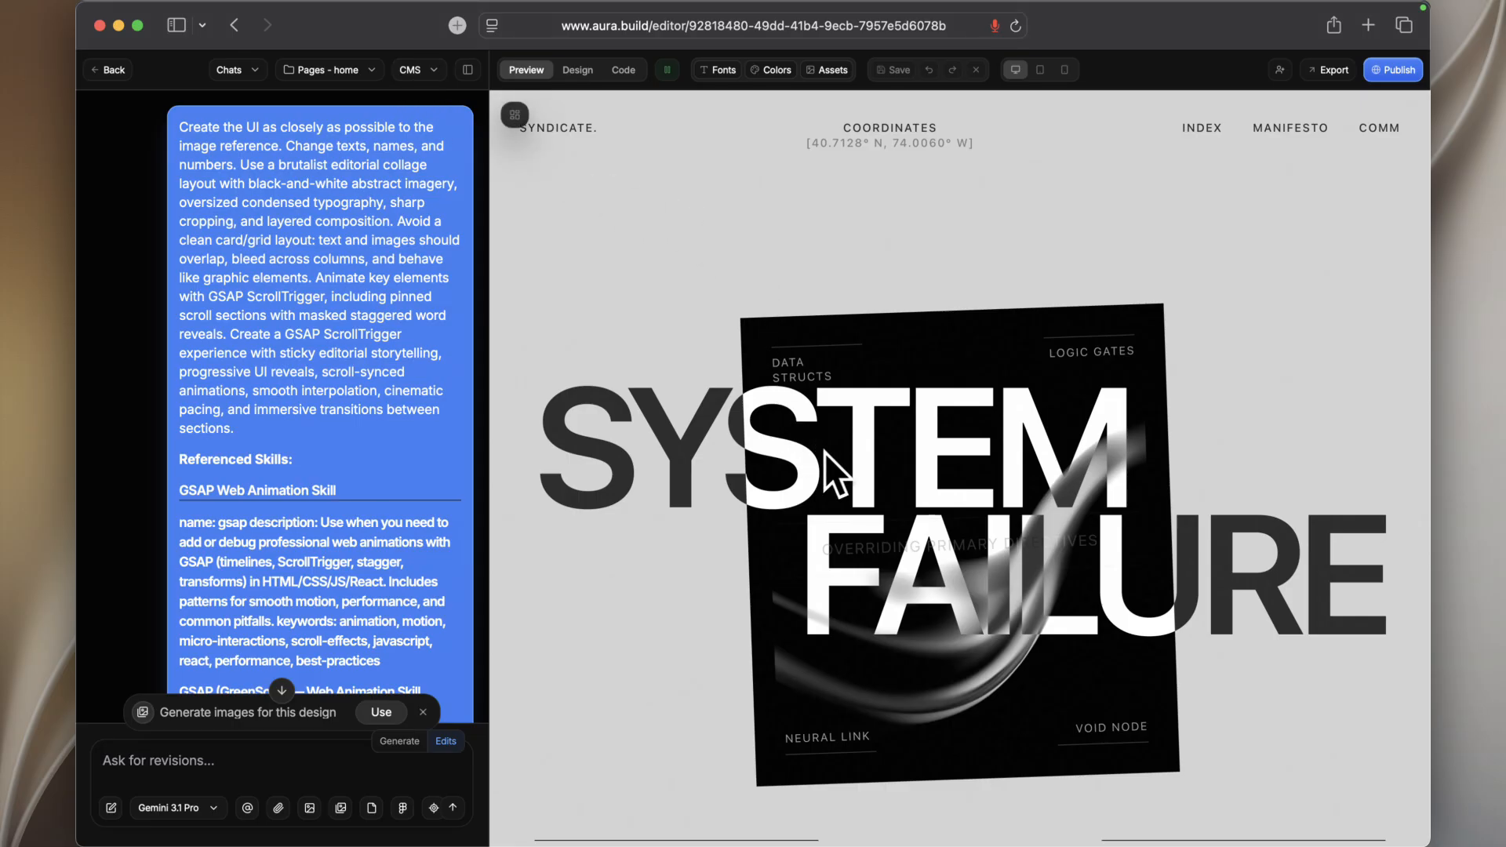
pyautogui.scroll(-5, 825, 452)
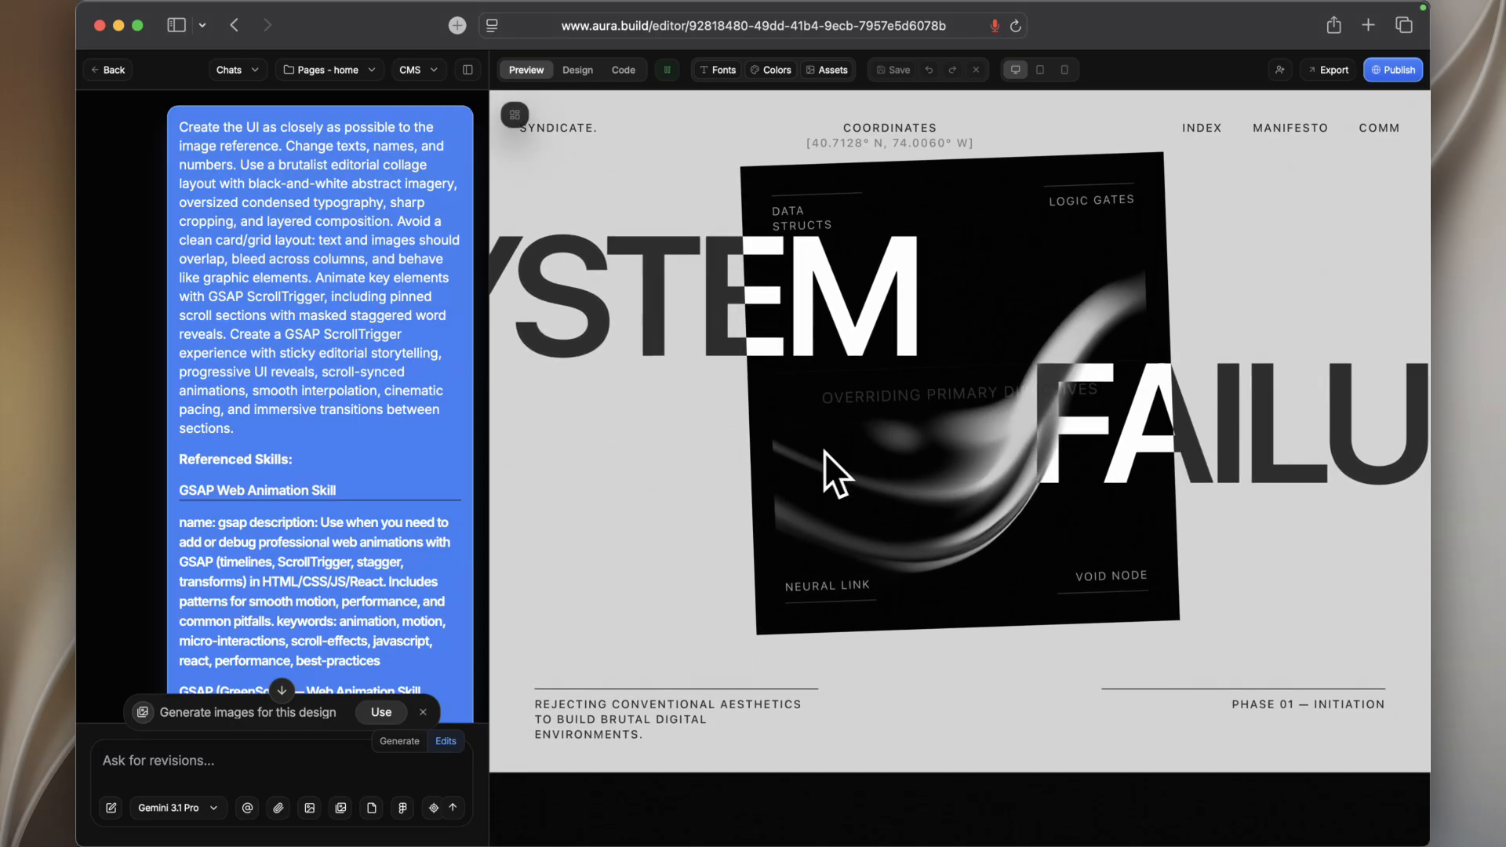
pyautogui.scroll(-5, 825, 452)
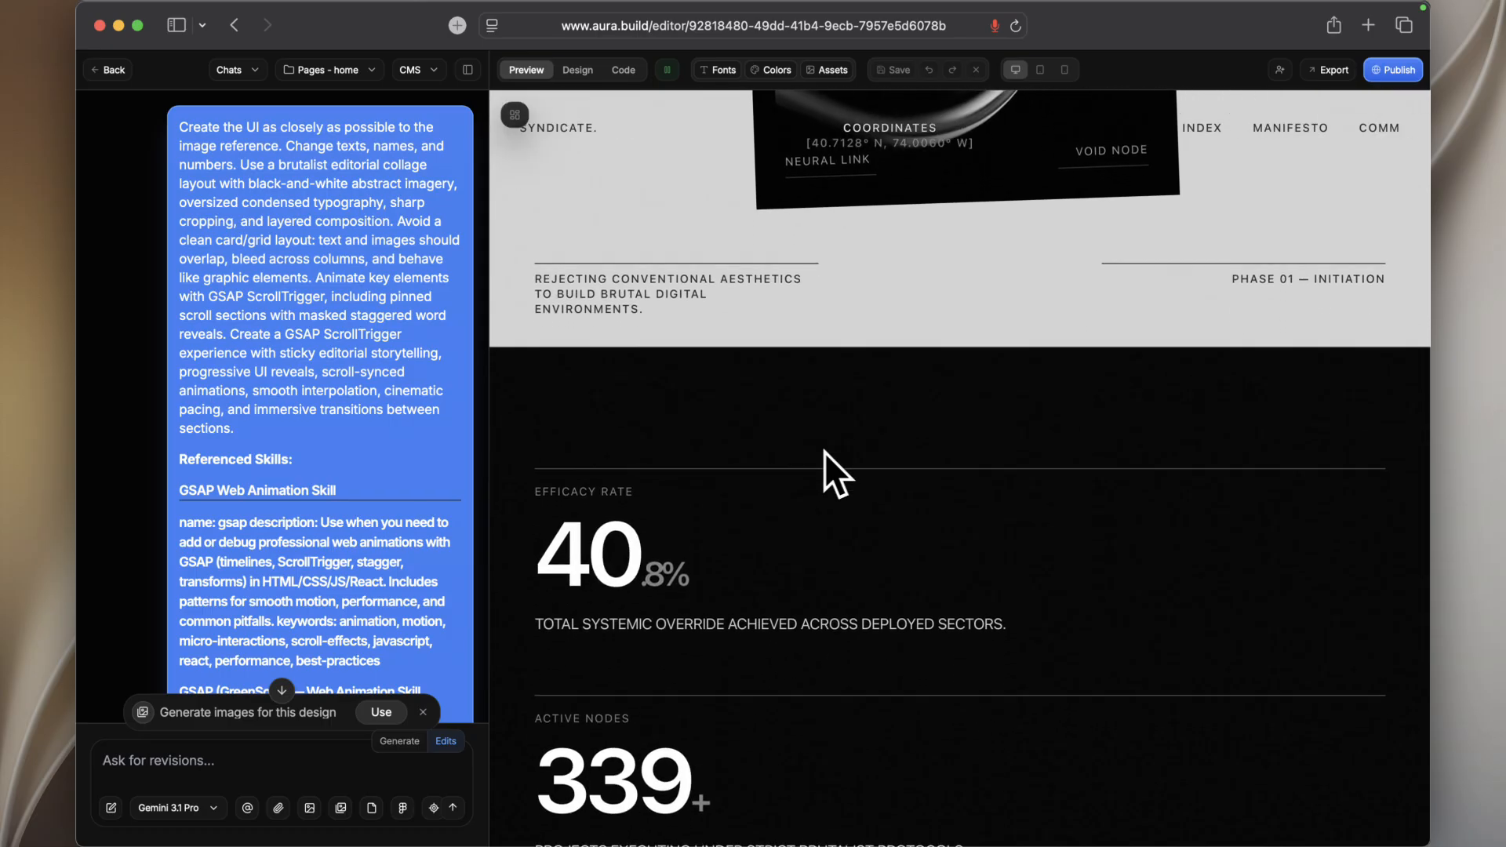
pyautogui.scroll(-5, 825, 452)
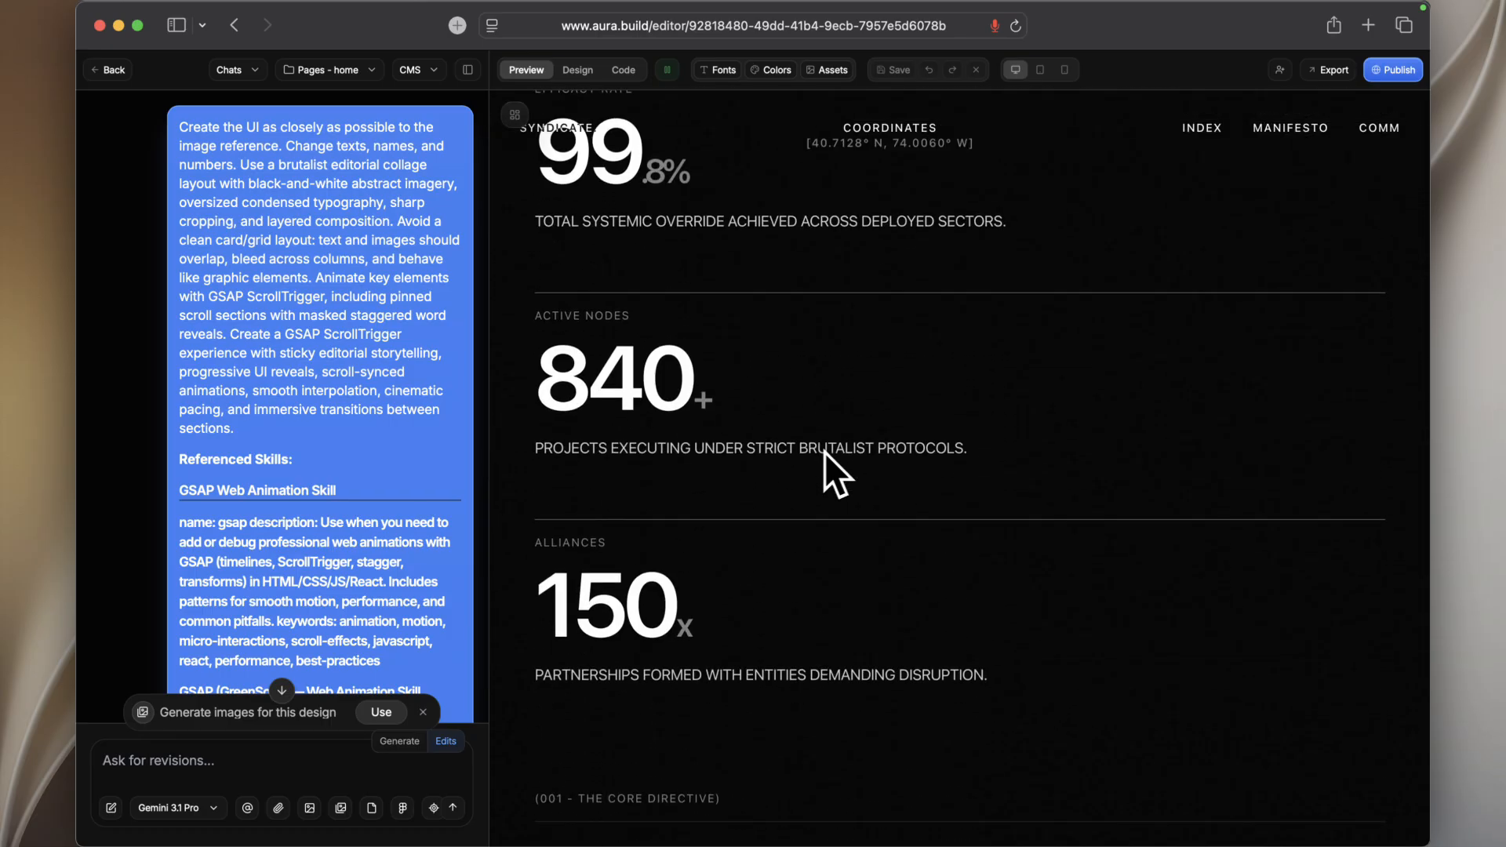
pyautogui.scroll(-5, 825, 454)
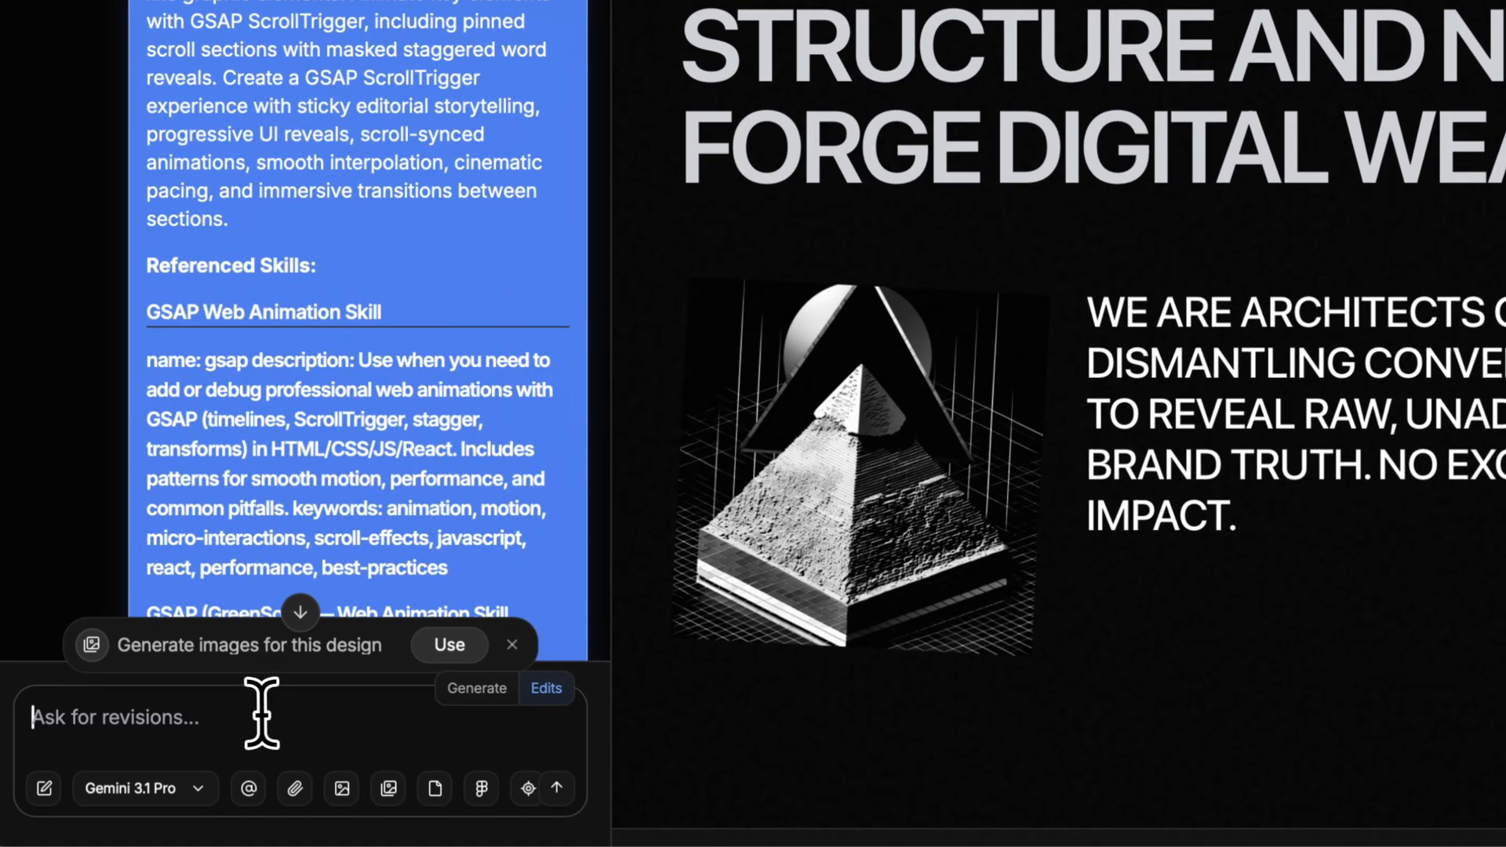
pyautogui.write('Keep the current visual design, layout, spacing, animations, images, colors, typography, and structure exactly the same. Only change the texts, names, numbers, navigation labels, headings, captions, and service names. Do not move, resize, restyle, add, or remove any visual elements. Rewrite the full landing page copy so it fits a brutalist creative agency studio. Use the menu items: ABOUT, SERVICES, WORKS, FAQ, CONTACT. Use these services: MOBILE APP, UI/UX DESIGN, GRAPHIC DESIGN, WEB DEVELOPMENT. Replace the cyberpunk/system-error language with bold editorial agency copy about brand identity, digital products, visual systems, campaigns, motion, culture, and creative direction. Keep the tone brutalist, rebellious, sharp, cryptic, and premium.')
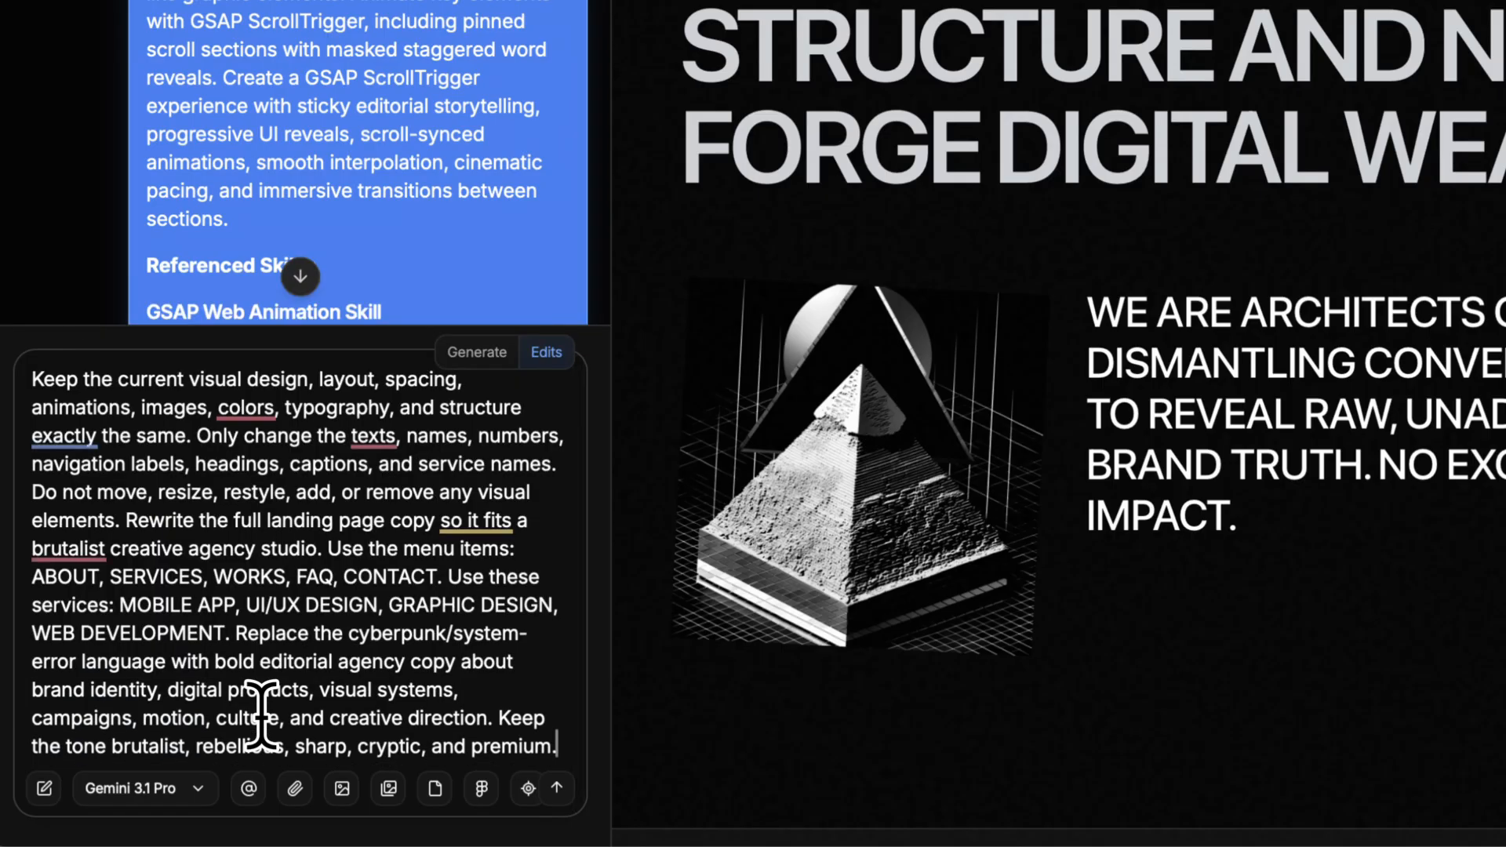
pyautogui.click(557, 787)
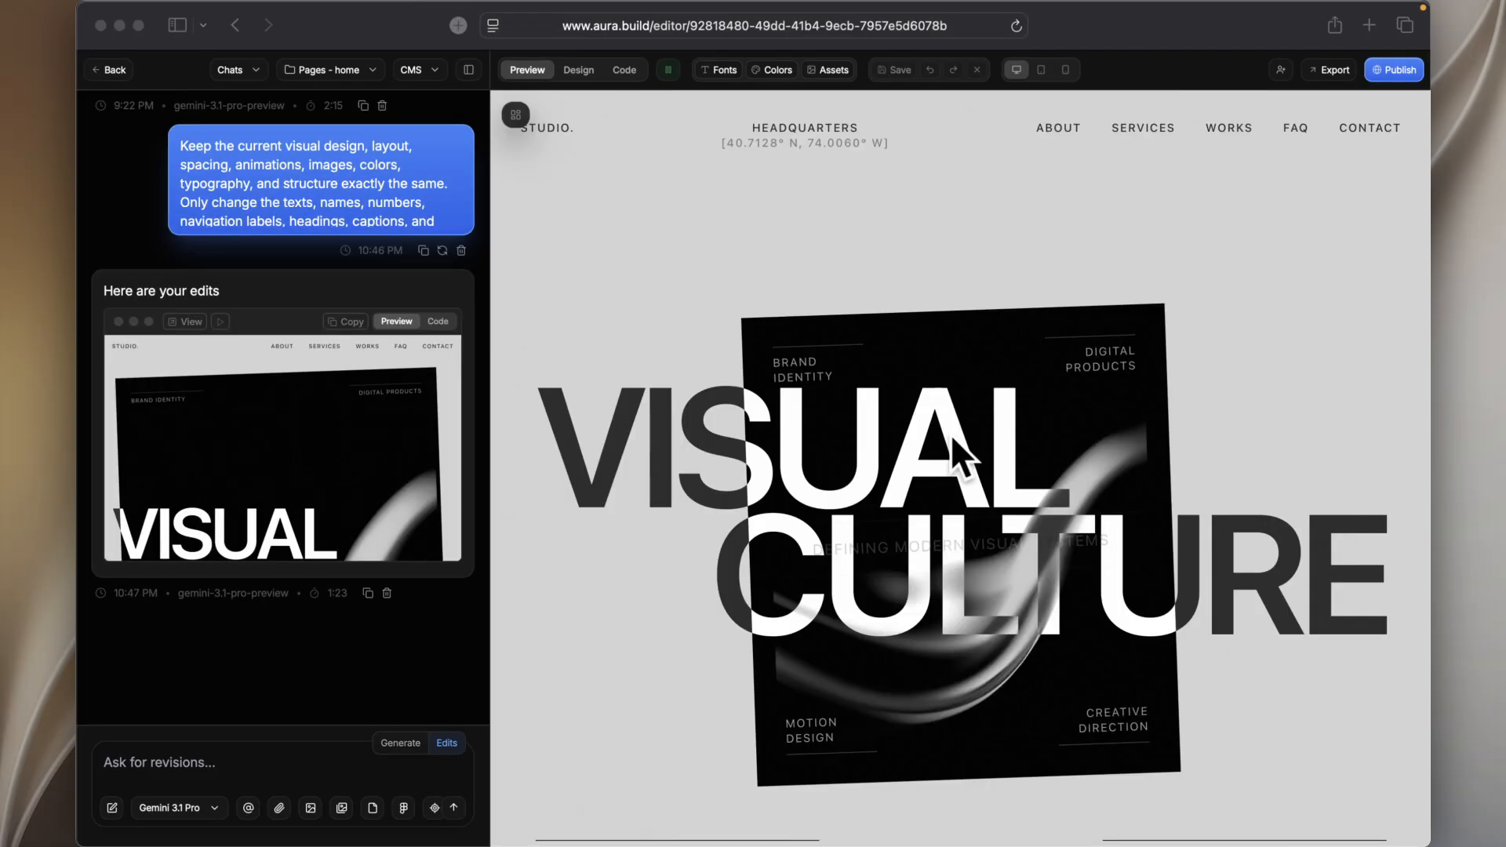
# Step: Review the rewritten copy across the page from the hero down to the footer, and return to the hero
pyautogui.scroll(-10, 950, 435)
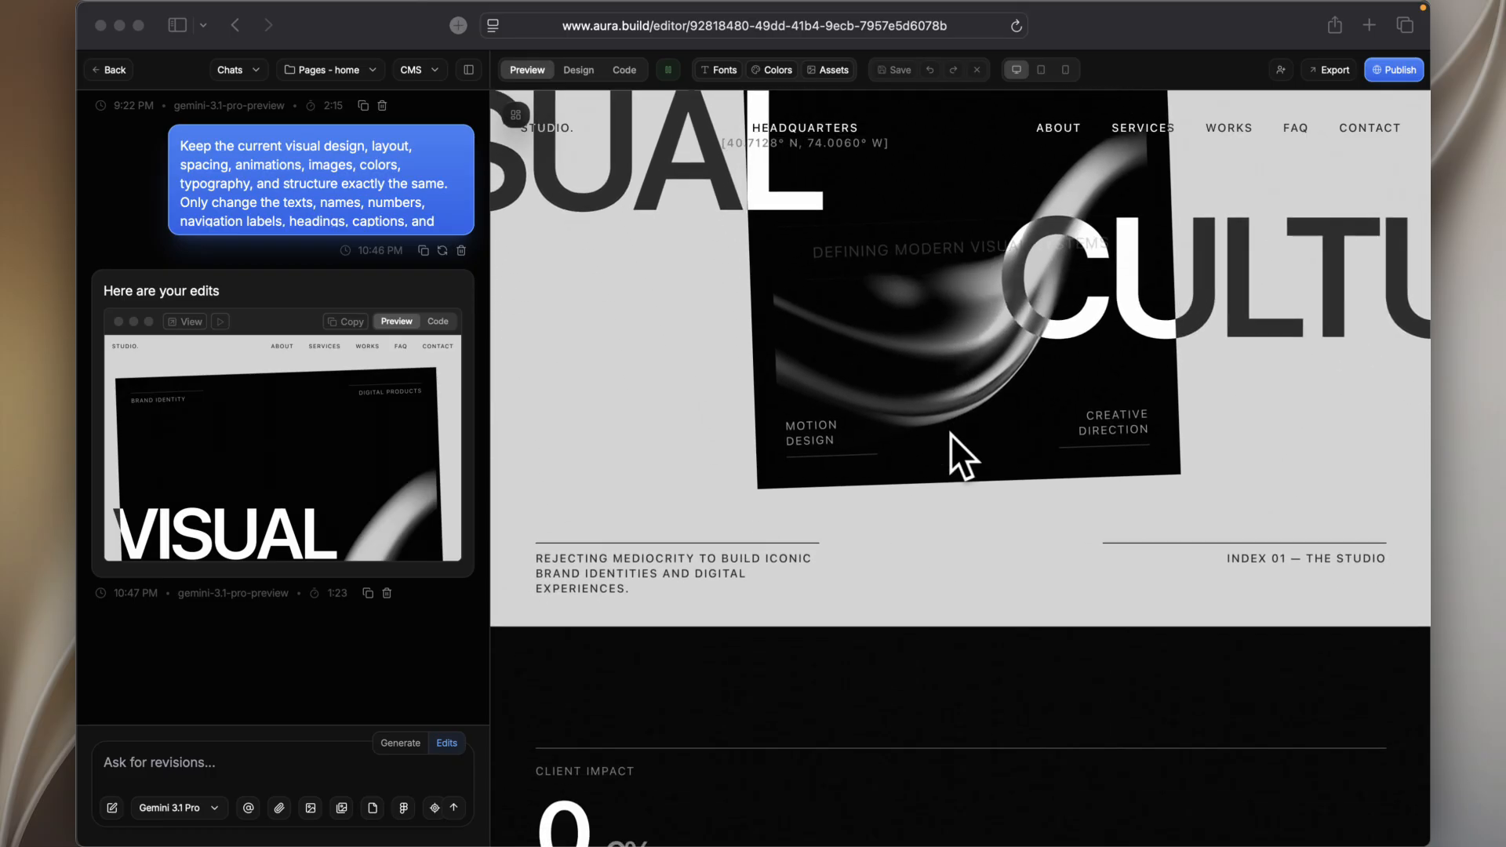
pyautogui.scroll(-10, 949, 434)
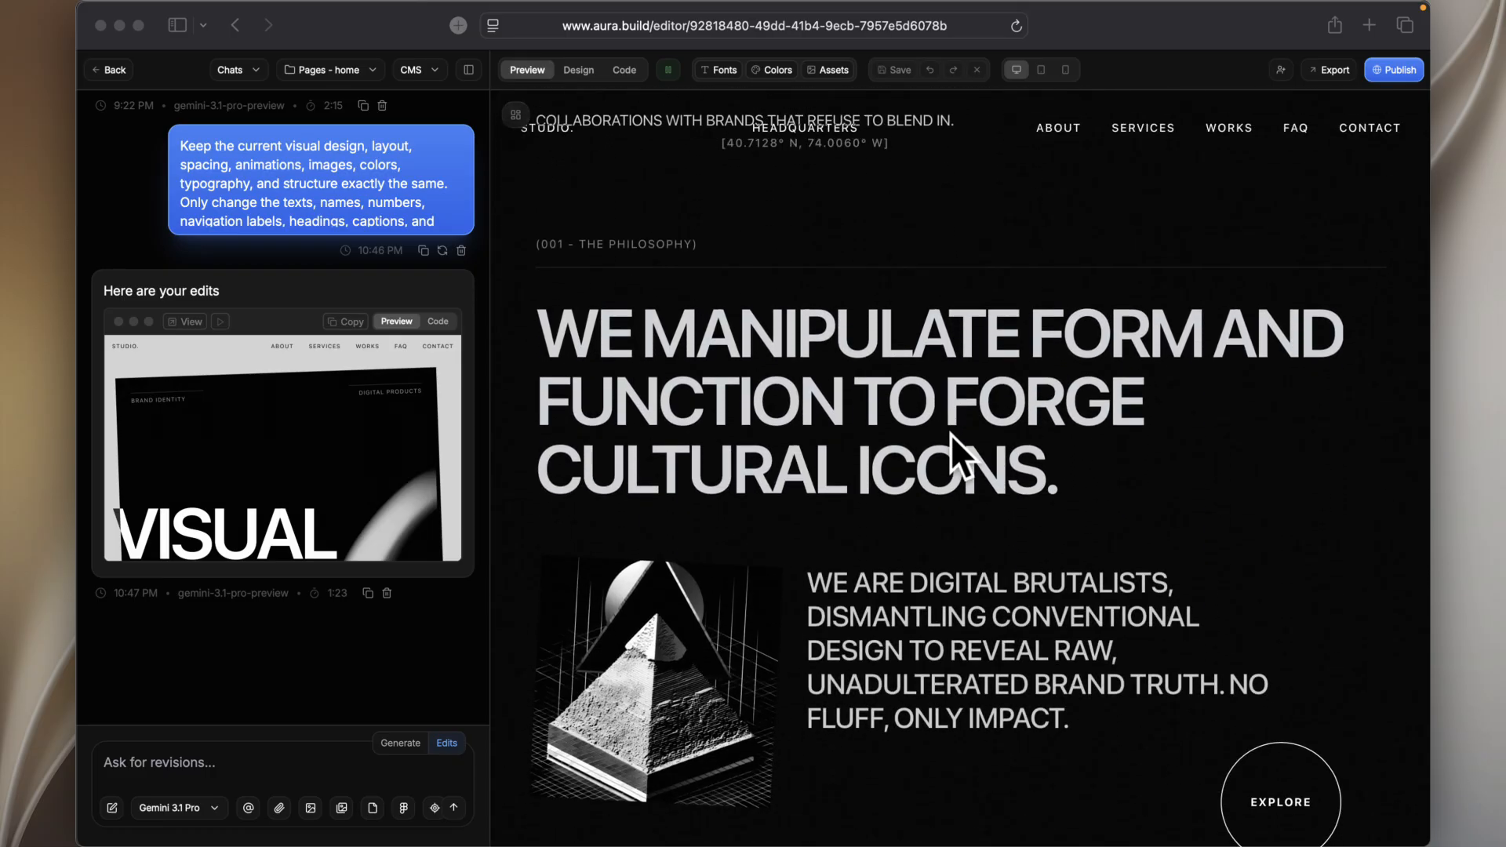
pyautogui.scroll(-7, 949, 435)
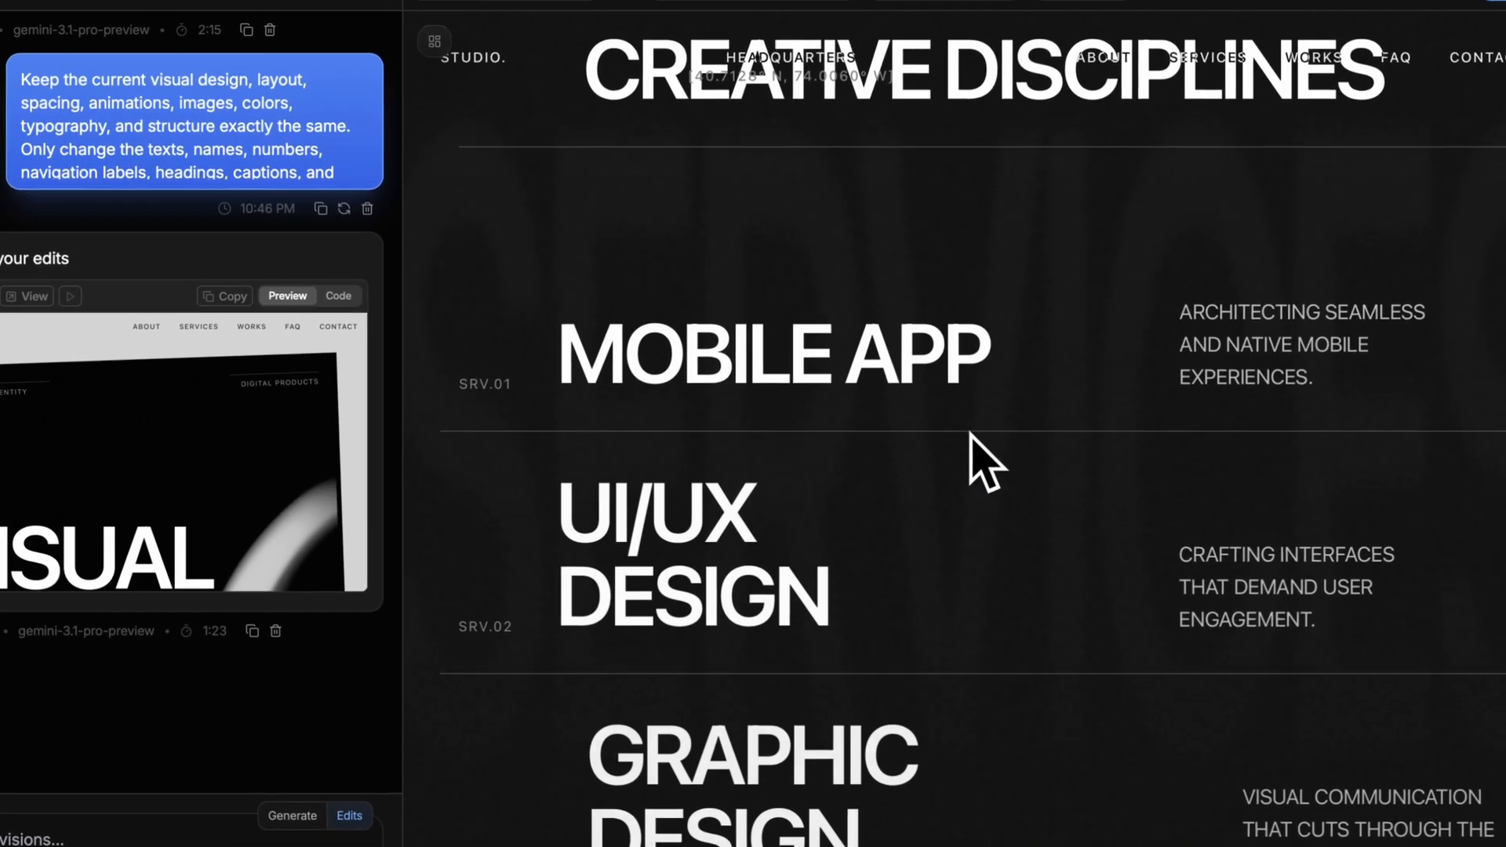
pyautogui.scroll(-7, 847, 578)
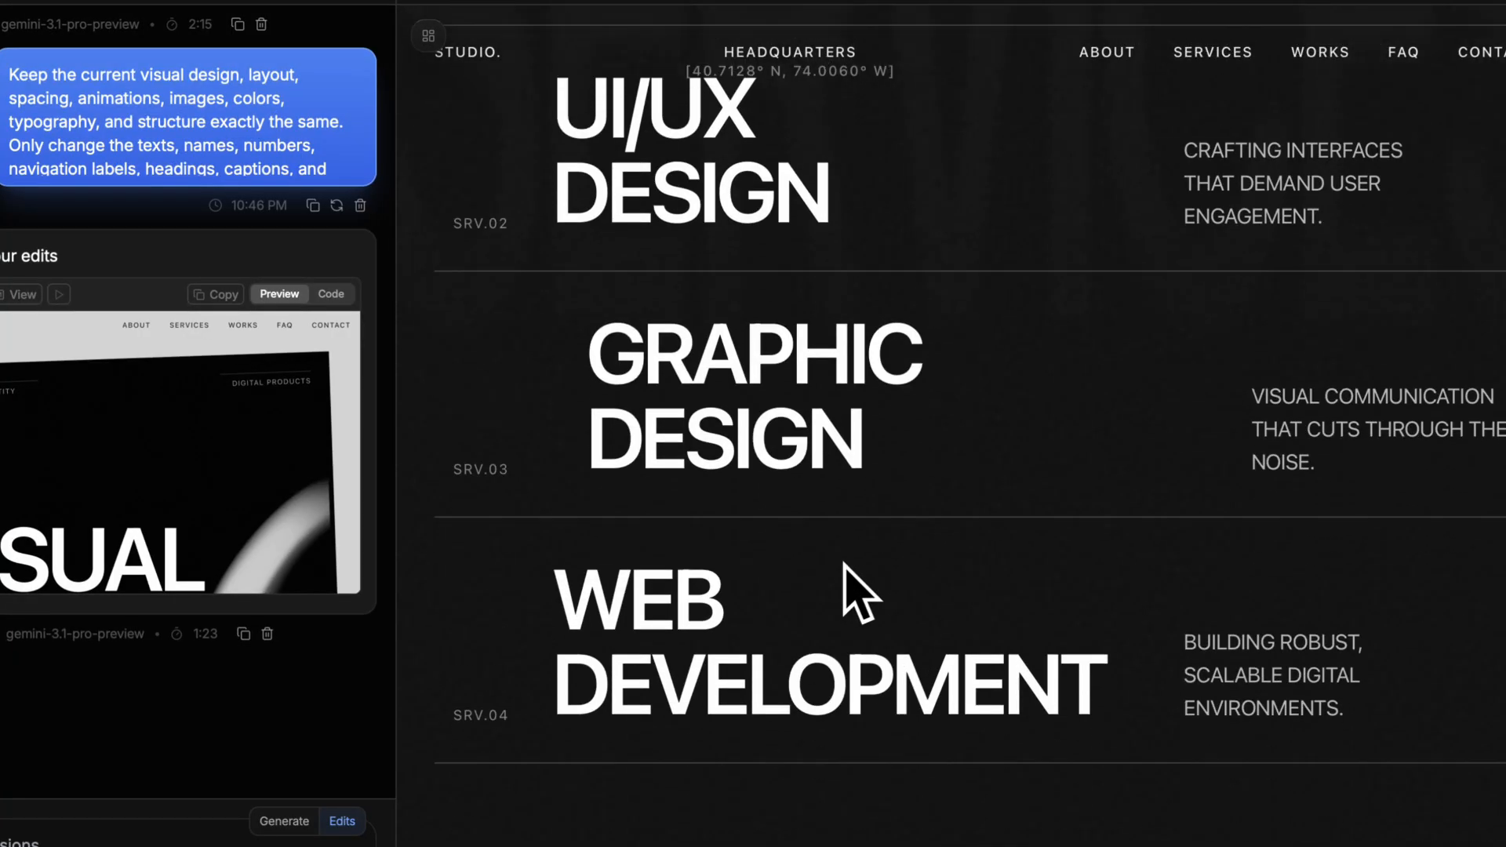
pyautogui.scroll(-10, 860, 600)
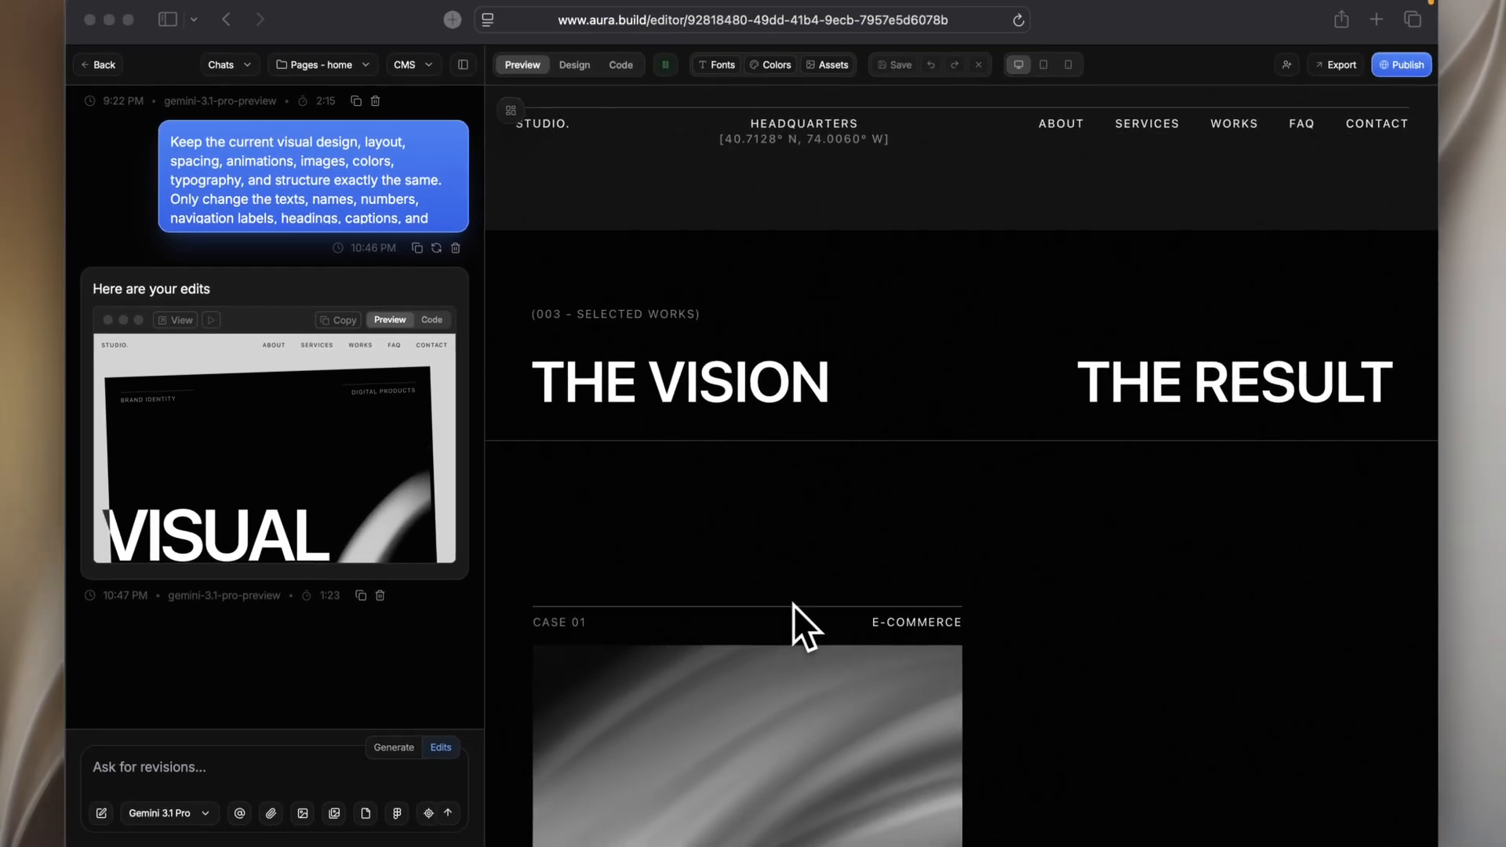
pyautogui.scroll(-3, 794, 602)
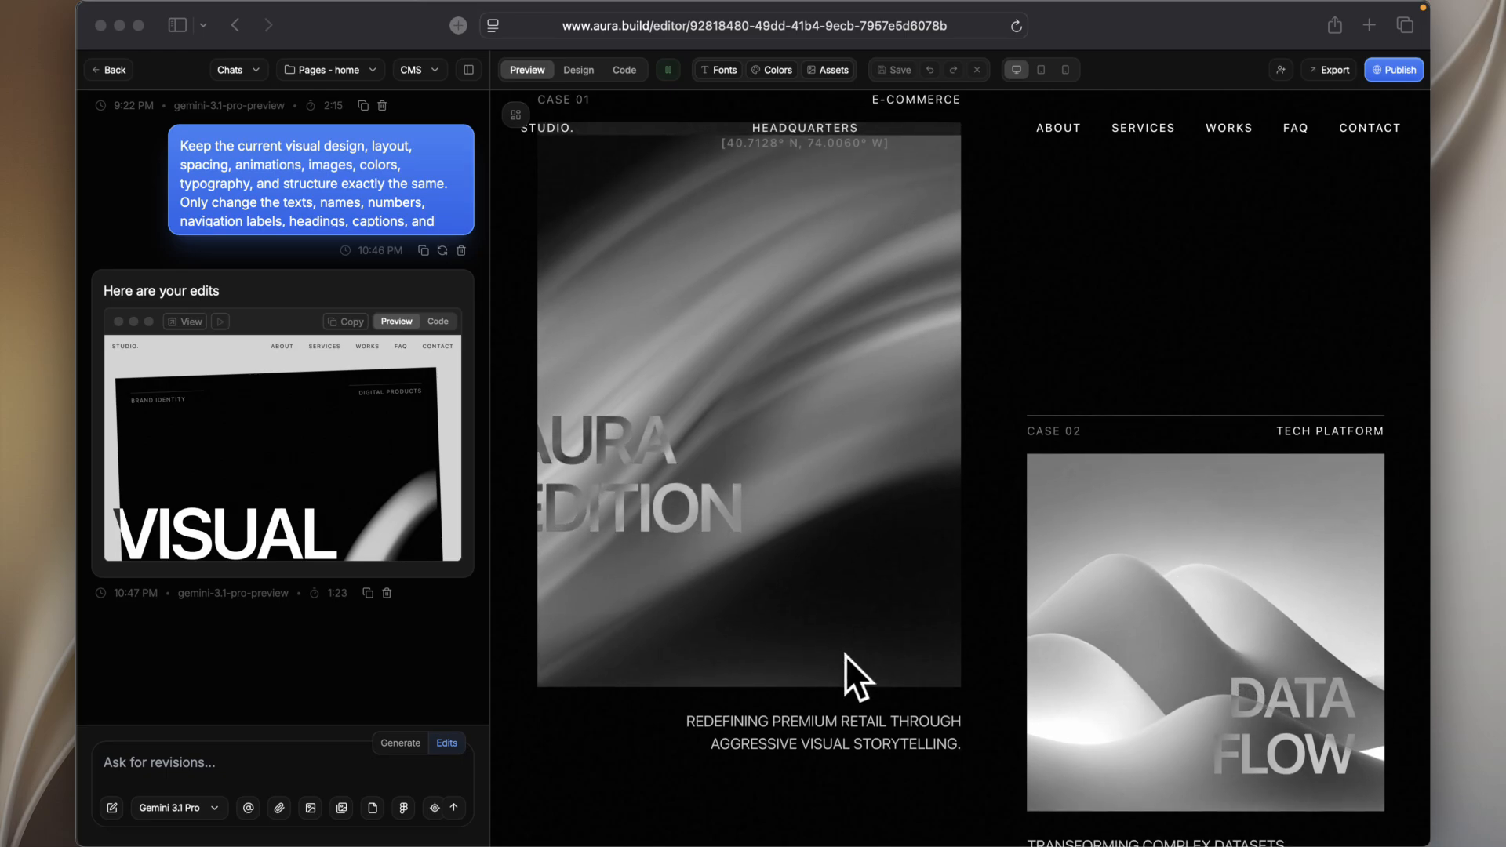
pyautogui.scroll(-7, 845, 655)
pyautogui.scroll(-10, 845, 656)
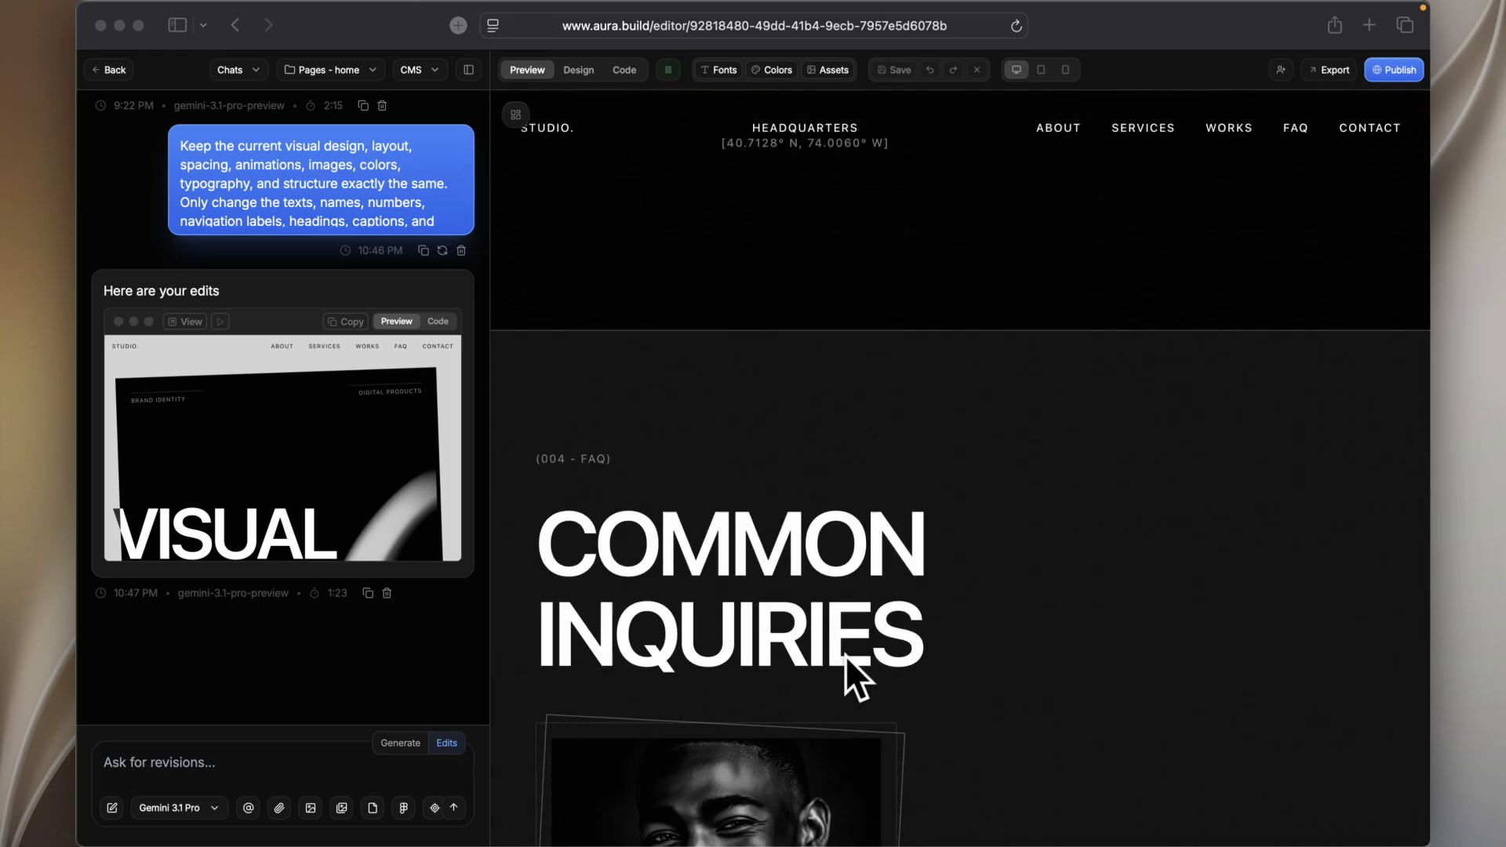
pyautogui.scroll(-10, 845, 656)
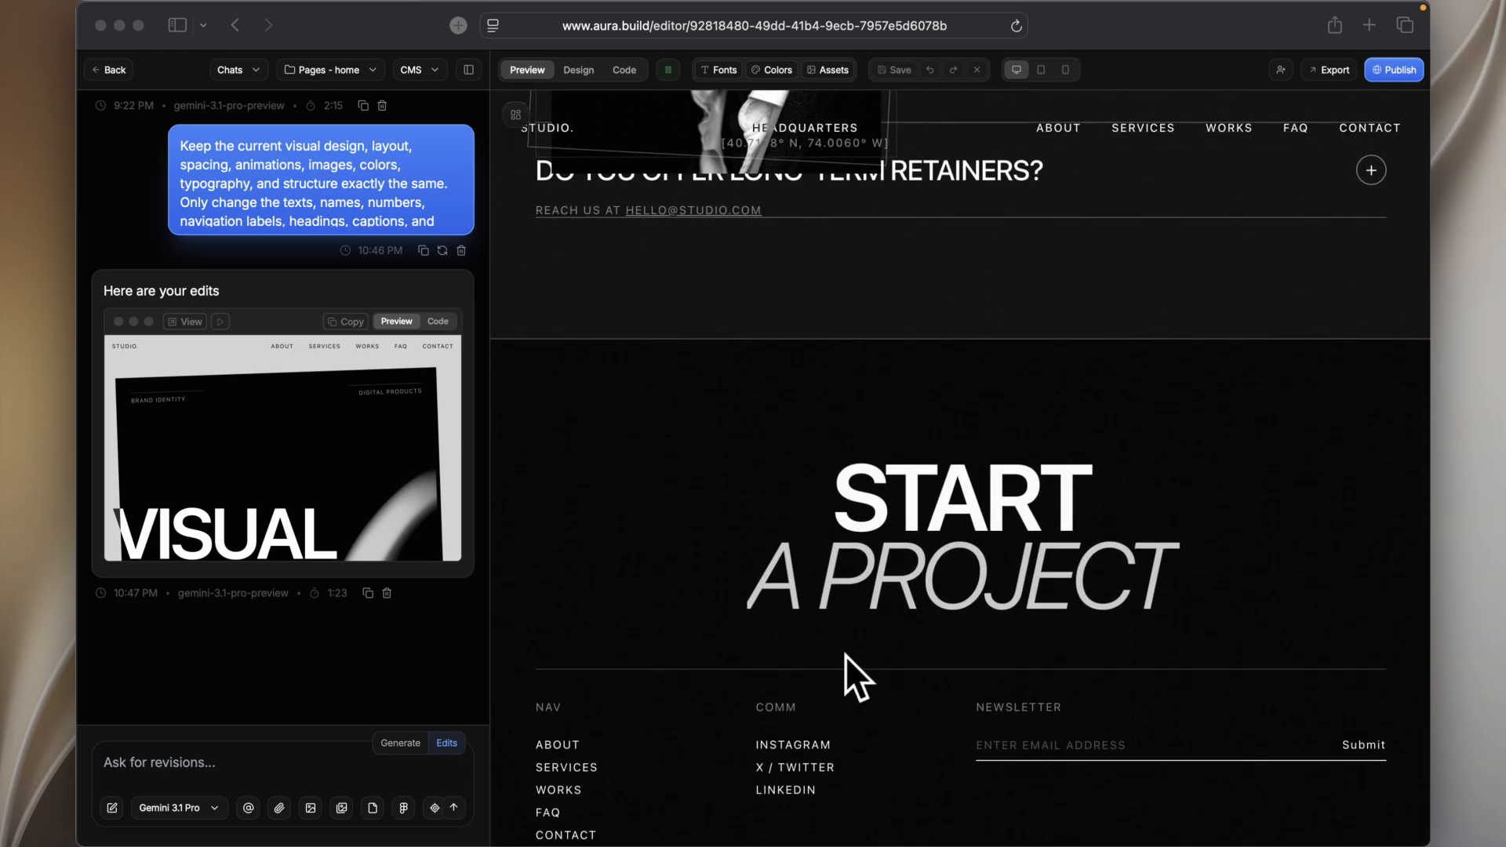
pyautogui.scroll(20, 974, 364)
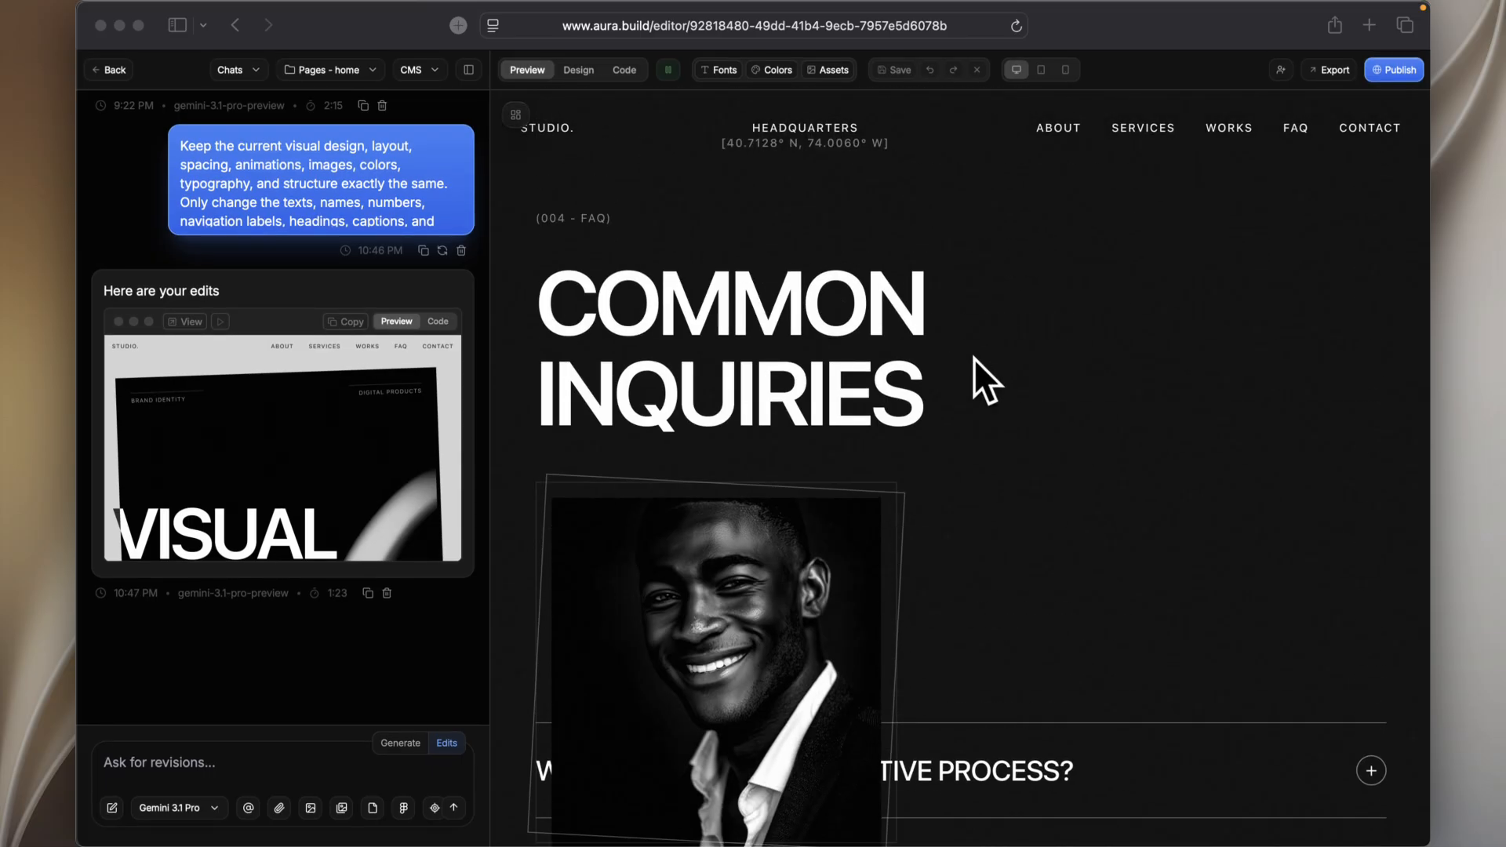
pyautogui.scroll(15, 973, 359)
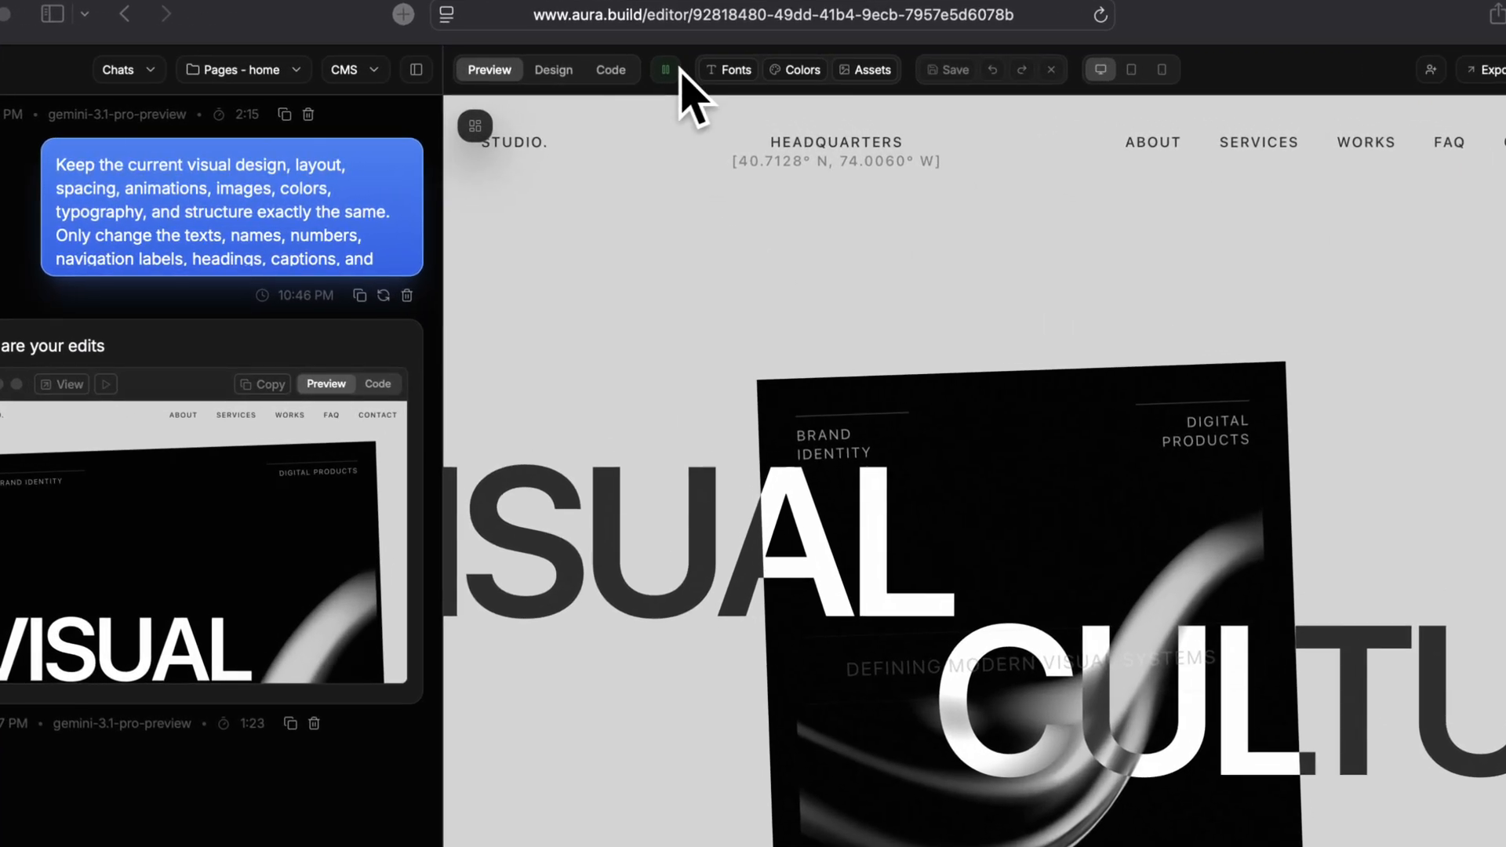
# Step: Pause and resume the page animations to replay the hero entrance, and examine how the headline moves when scrolling begins
pyautogui.click(669, 74)
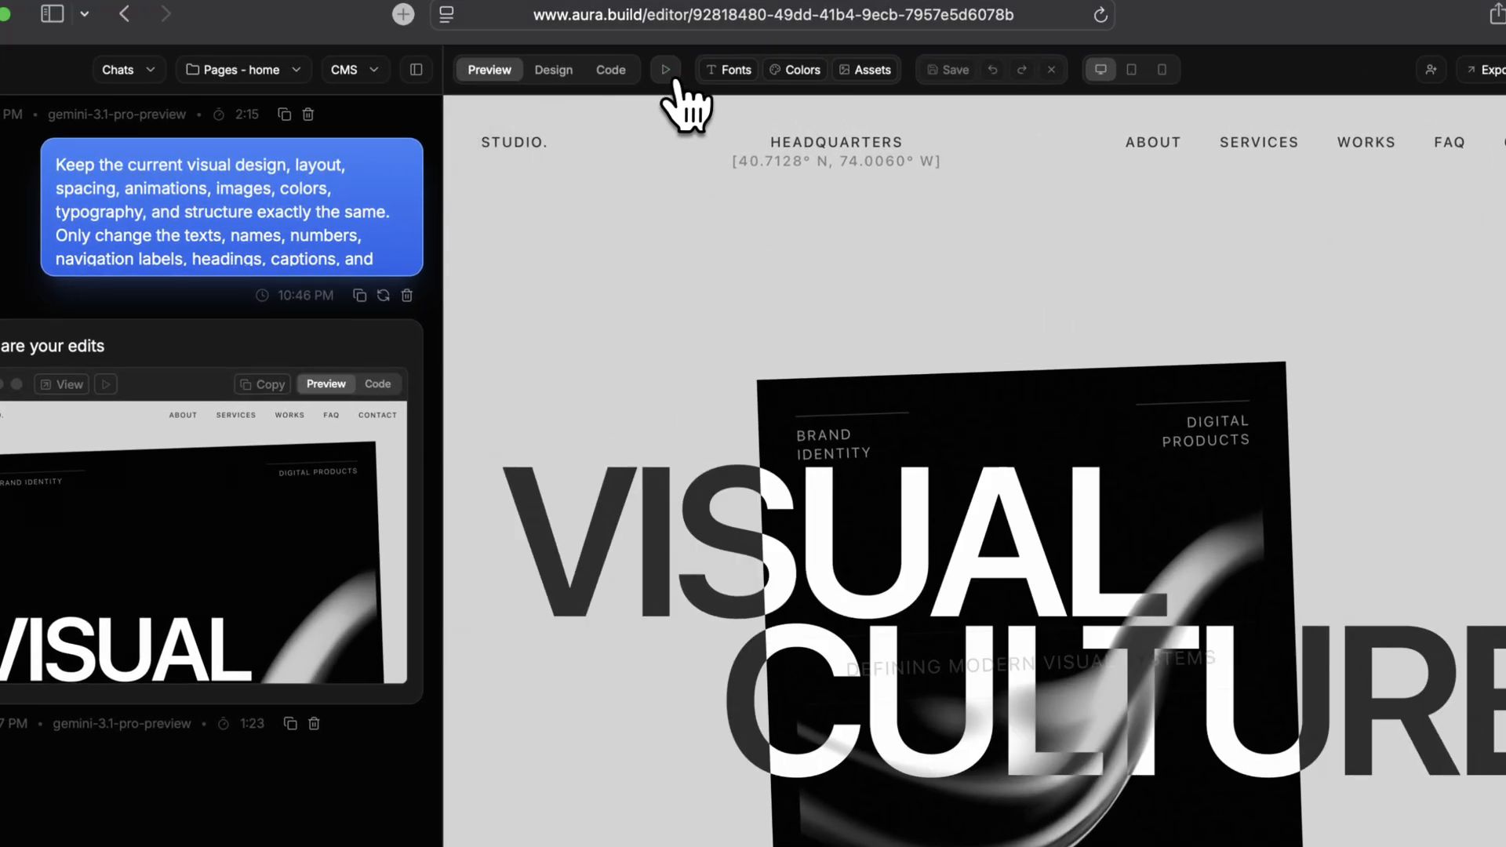
pyautogui.click(669, 76)
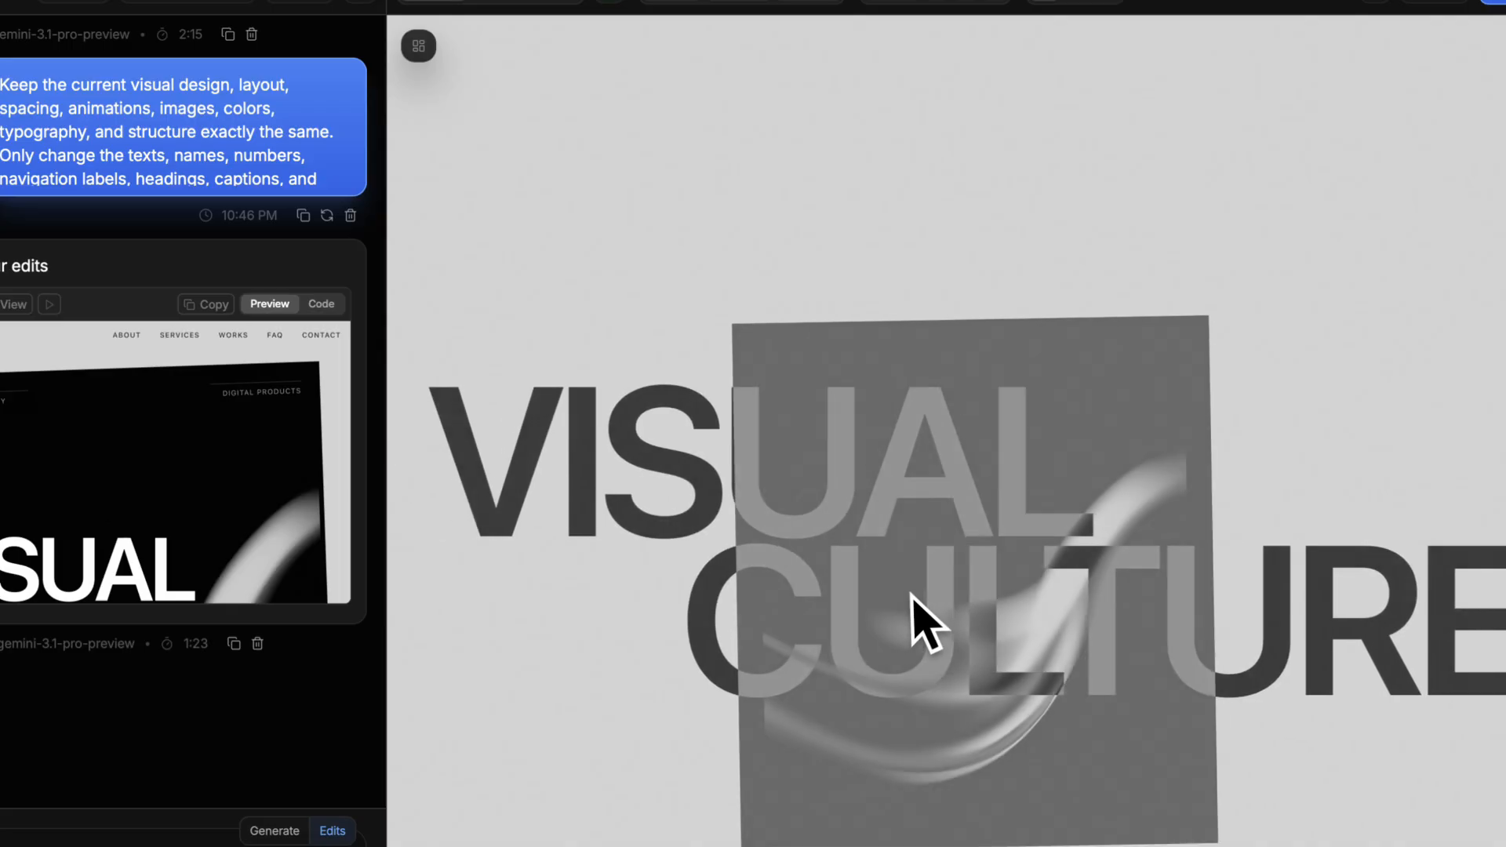
pyautogui.scroll(-5, 955, 663)
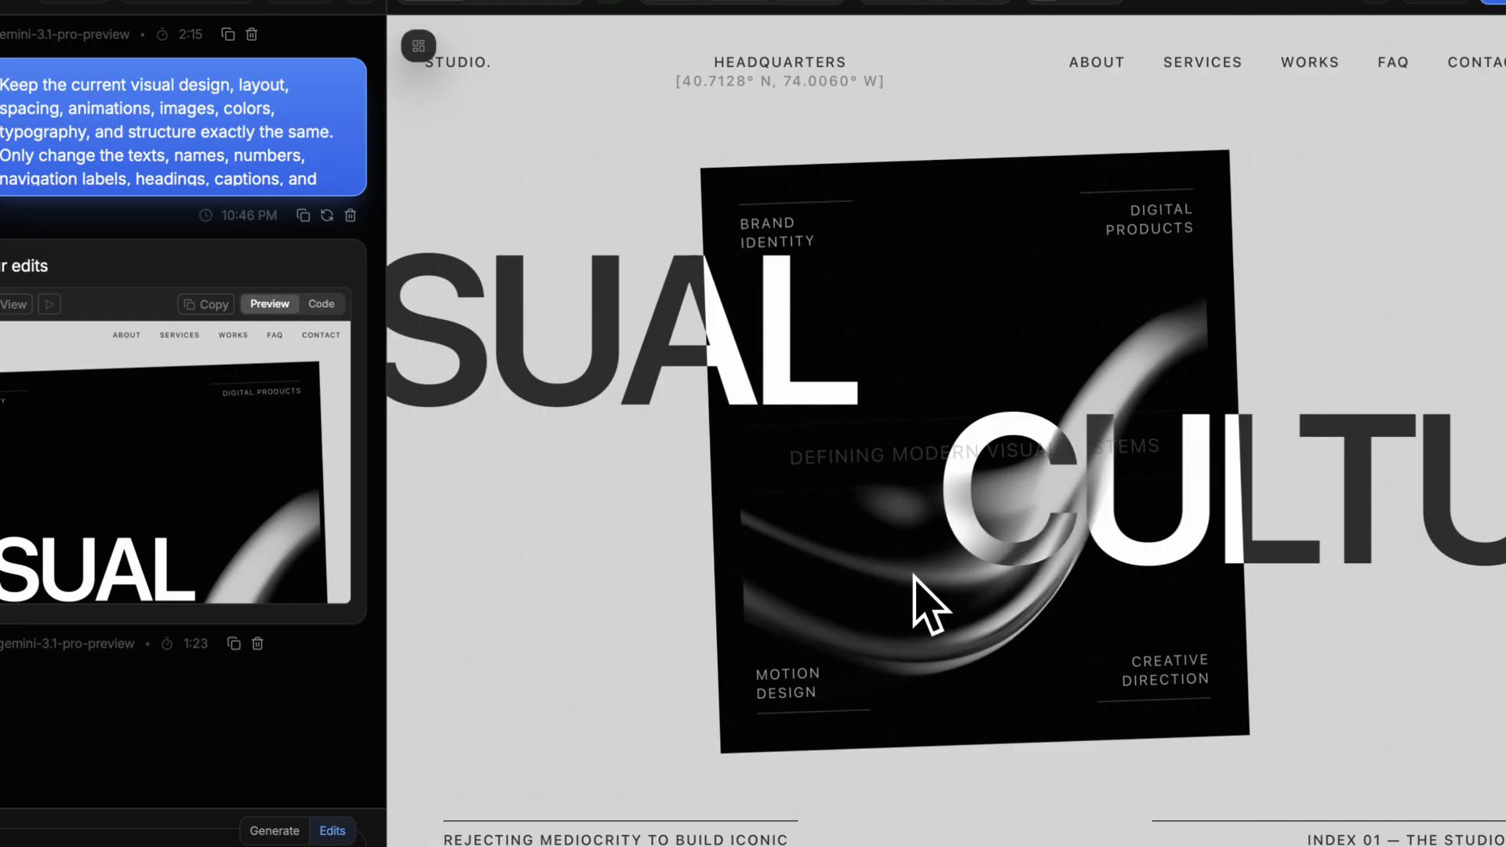
pyautogui.scroll(-2, 914, 576)
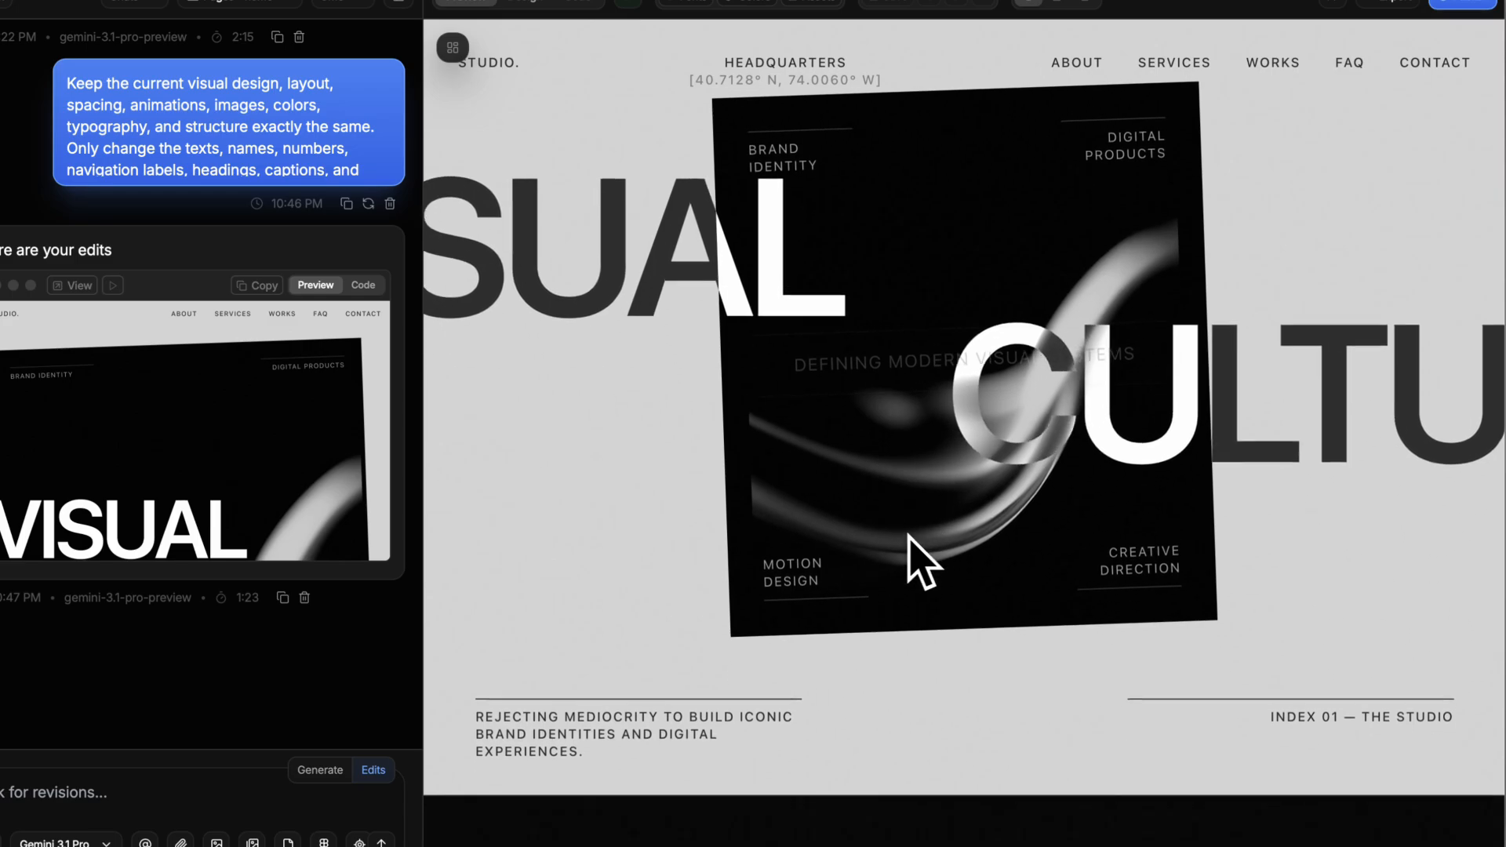
pyautogui.scroll(-2, 922, 560)
pyautogui.scroll(-2, 921, 561)
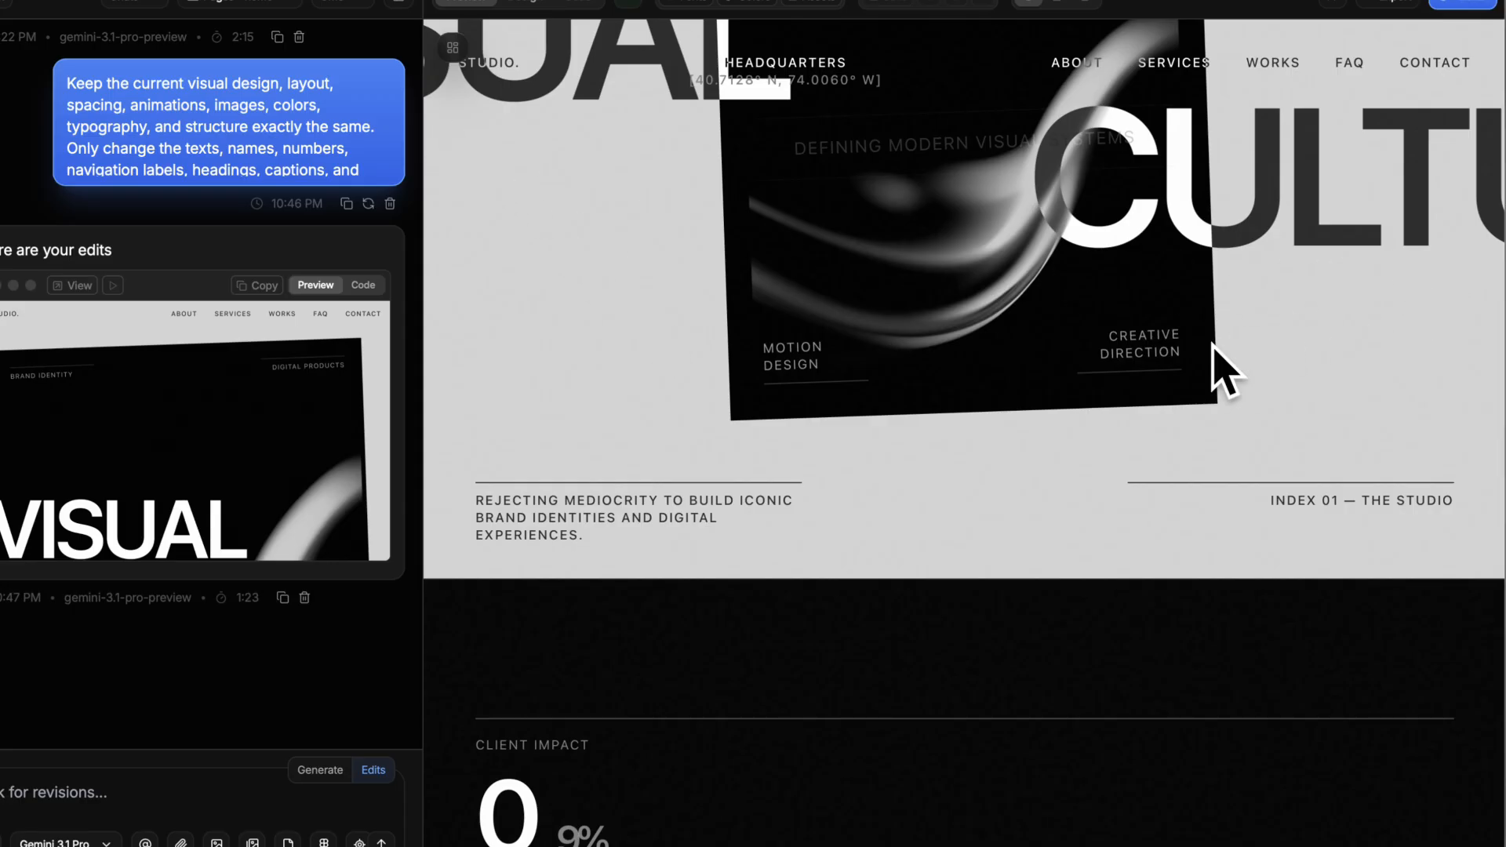
pyautogui.scroll(2, 1216, 363)
pyautogui.scroll(3, 1216, 363)
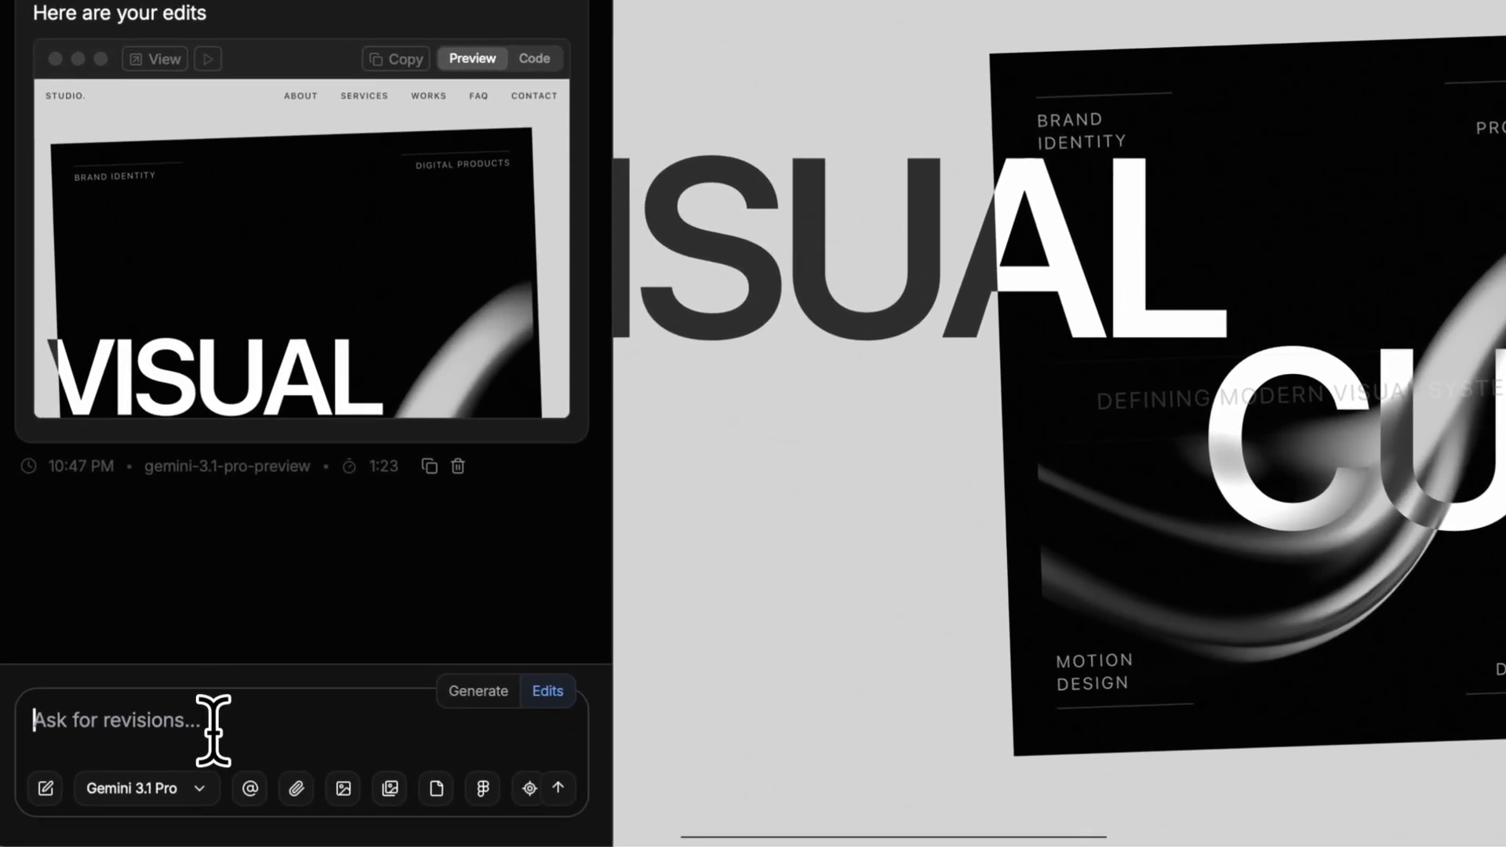
# Step: Request a hero headline animation continuity fix without redesign: ScrollTrigger must start from the completed entrance state, with no reinitializing, jump, reset or sudden spacing increase
pyautogui.write('Do not redesign the page. Only fix the hero headline animation continuity. Keep the same hero headline animation and intentional oversized cropping during scroll. The ScrollTrigger timeline must use the completed entrance animation state as its starting state. The headline should not reinitialize, jump, reset, or suddenly increase spacing when scrolling begins. Keep the same final hero composition after the entrance animation, then smoothly continue the existing scroll animation from that exact position, scale, spacing, and opacity.')
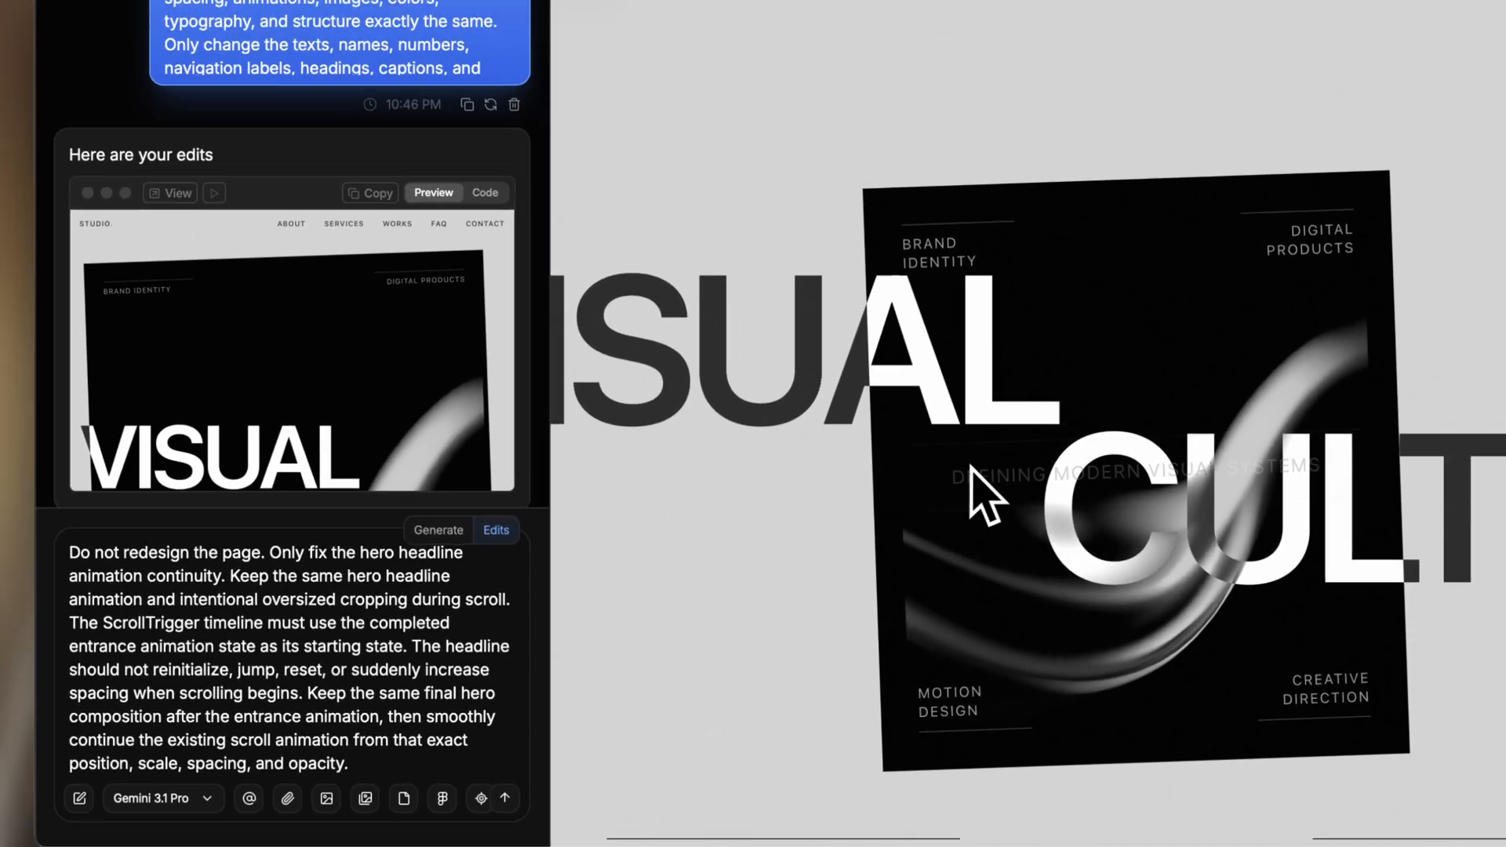
pyautogui.press('Return')
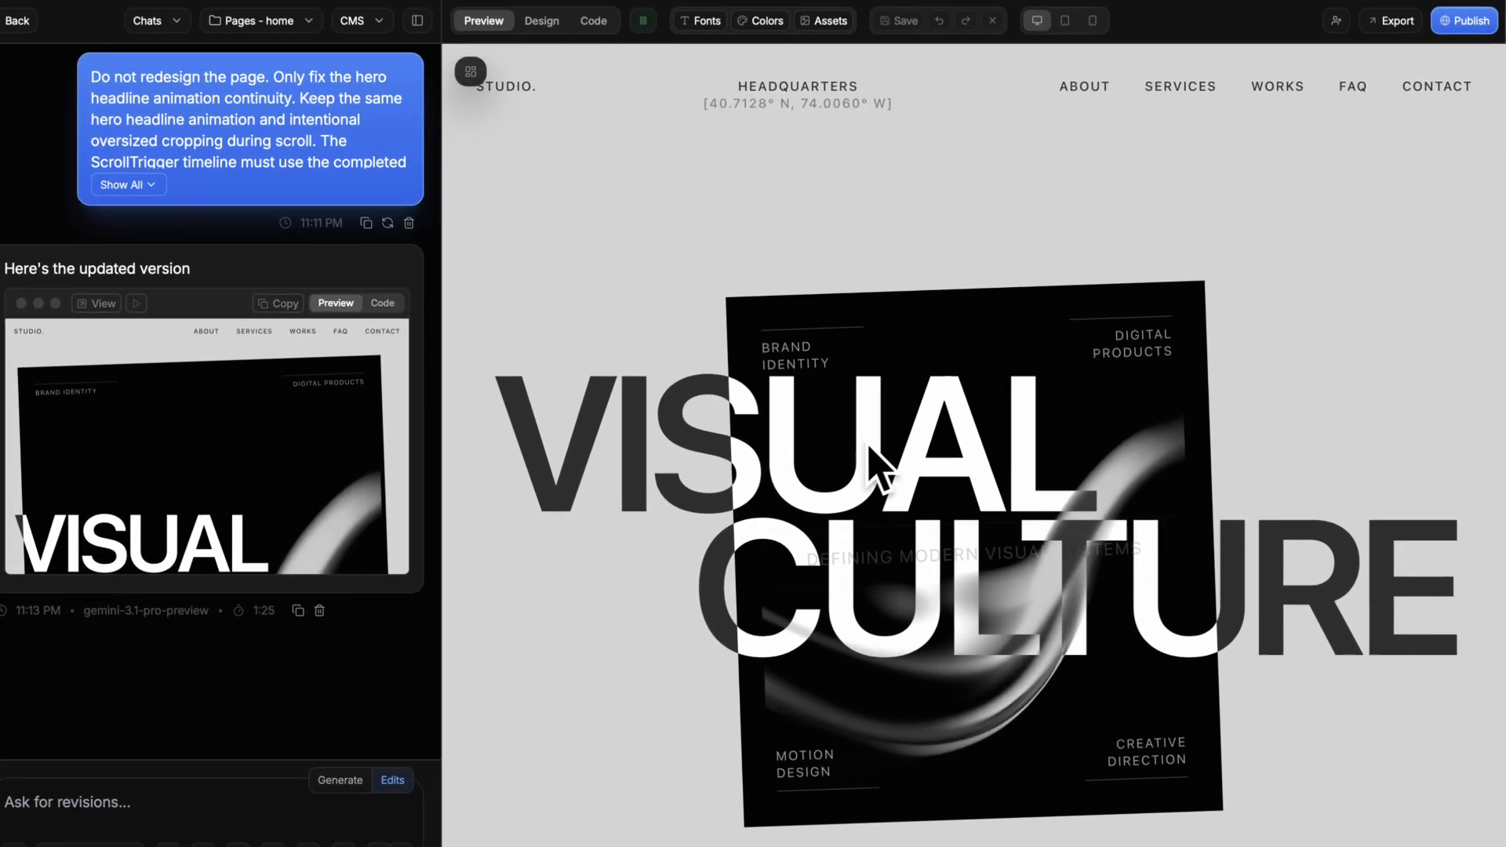
# Step: Check the revised hero headline animation by moving repeatedly between the hero and the client impact section
pyautogui.scroll(-4, 869, 447)
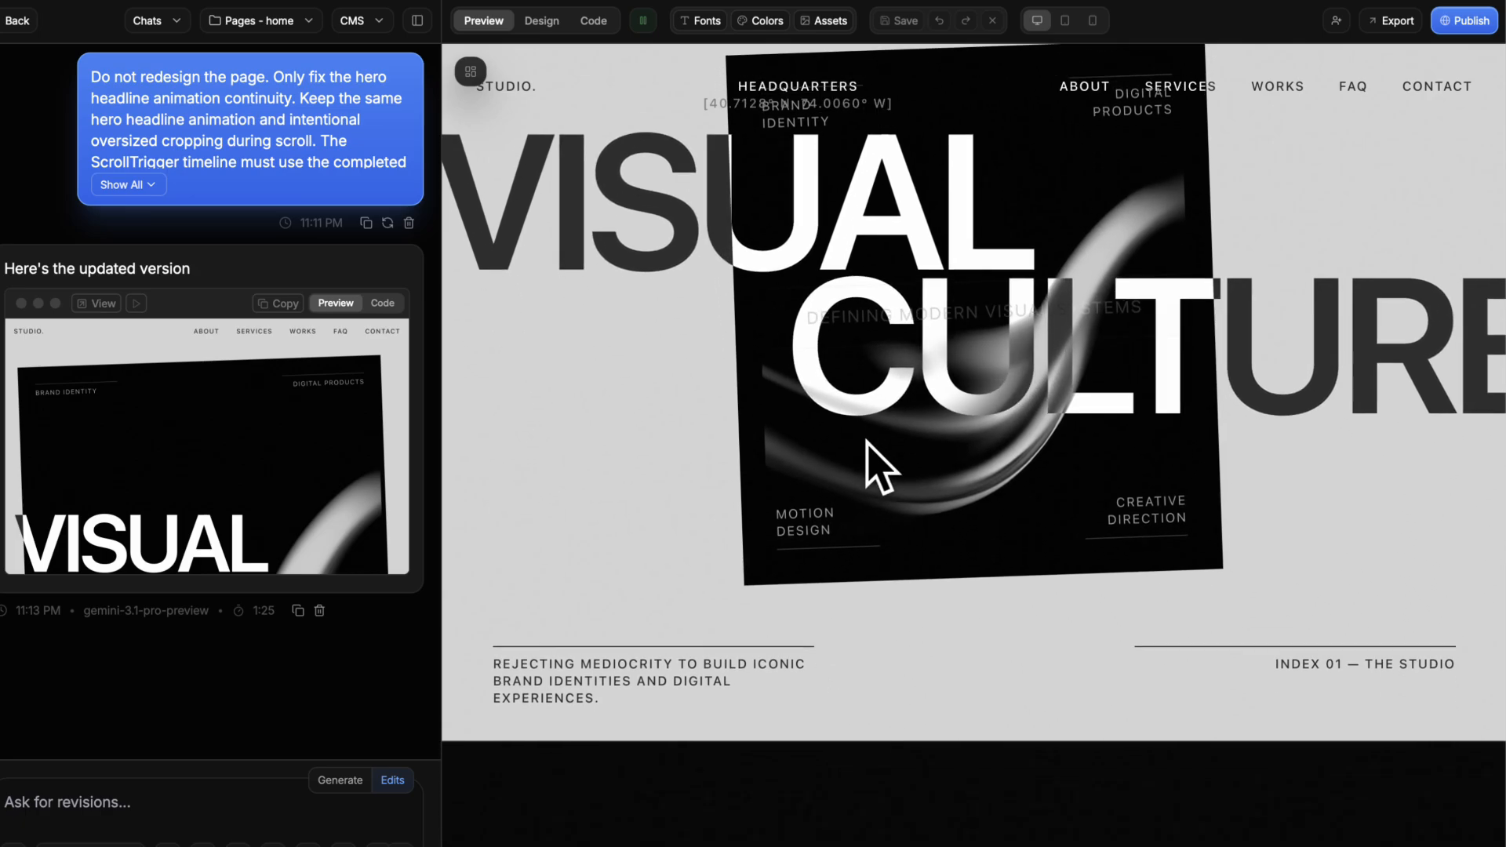
pyautogui.scroll(-3, 879, 467)
pyautogui.scroll(4, 874, 471)
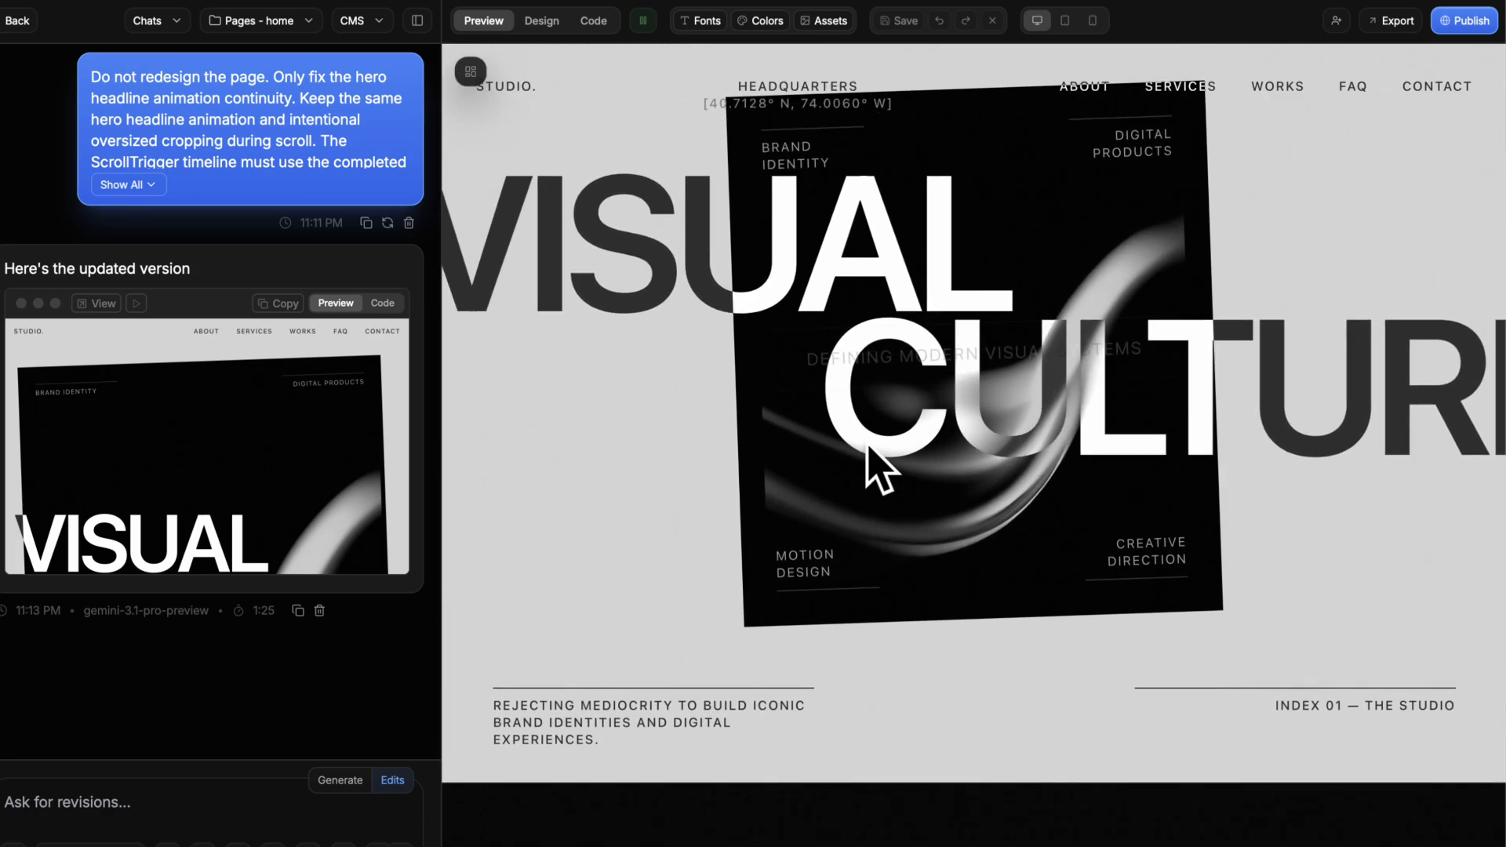
pyautogui.scroll(3, 874, 466)
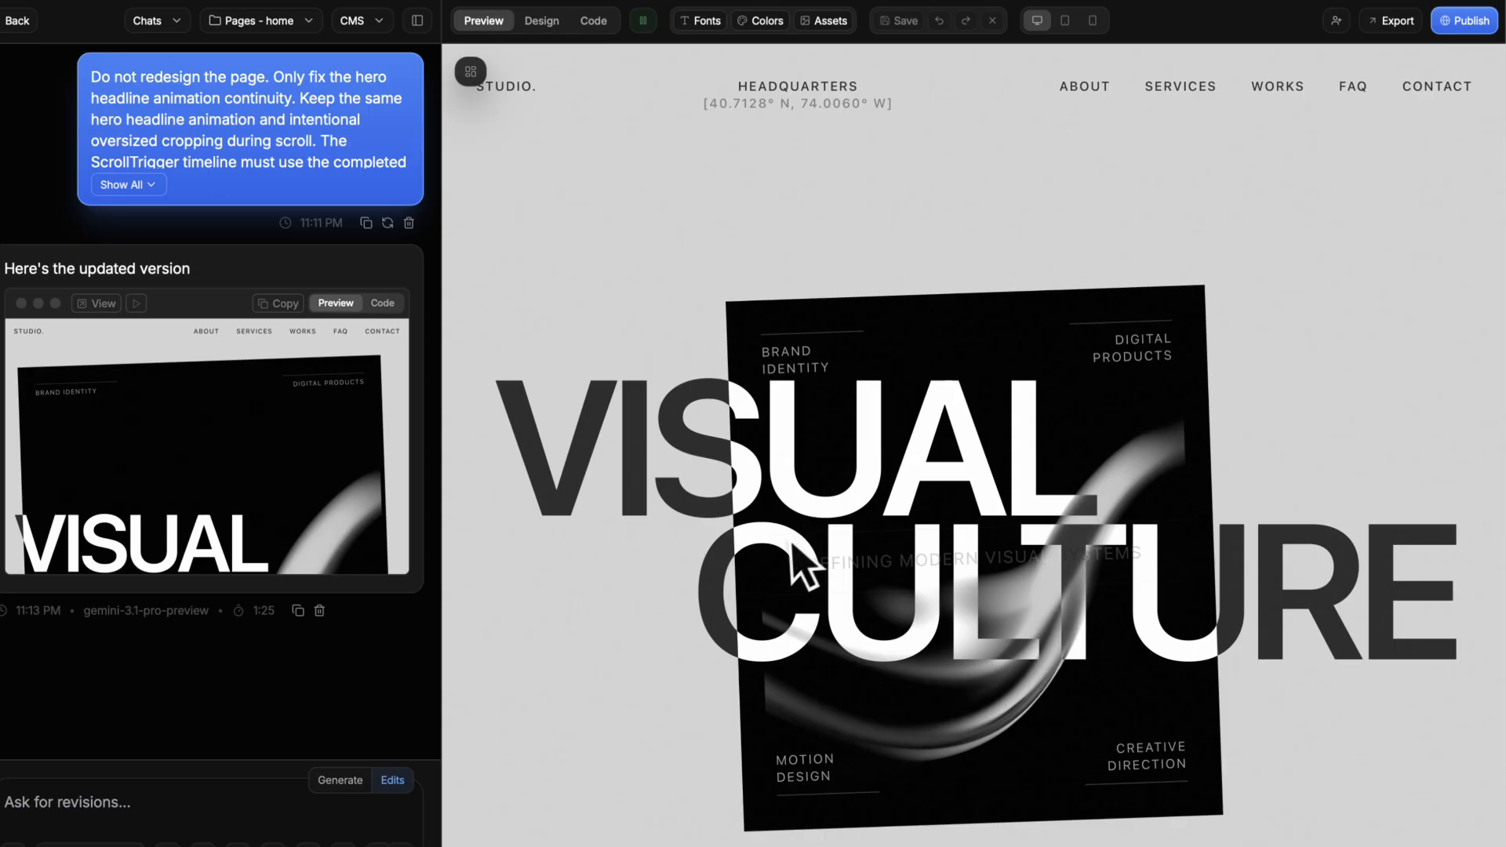
pyautogui.scroll(-3, 901, 635)
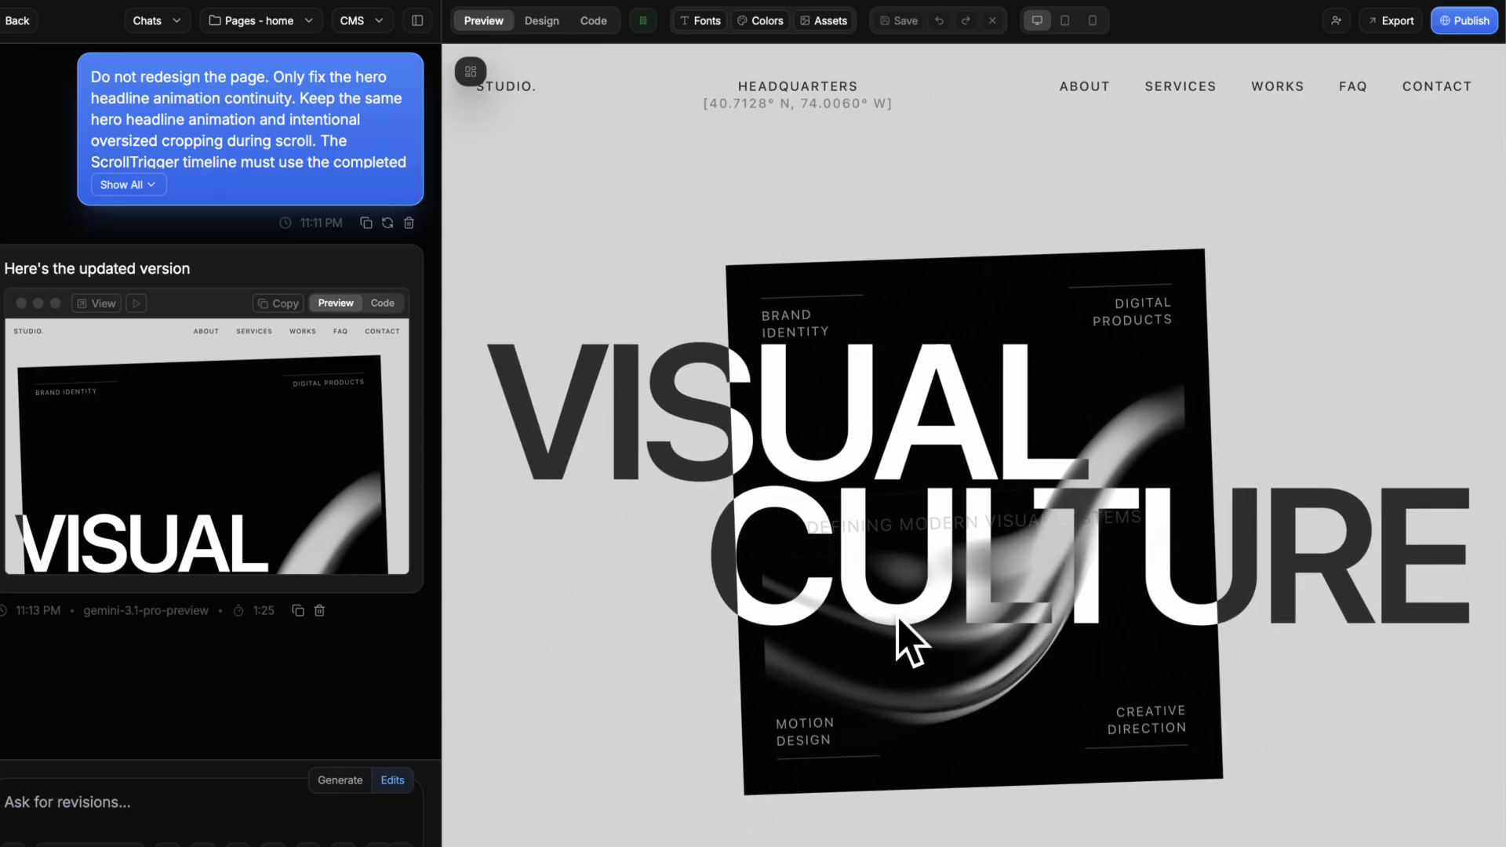
pyautogui.scroll(-3, 909, 639)
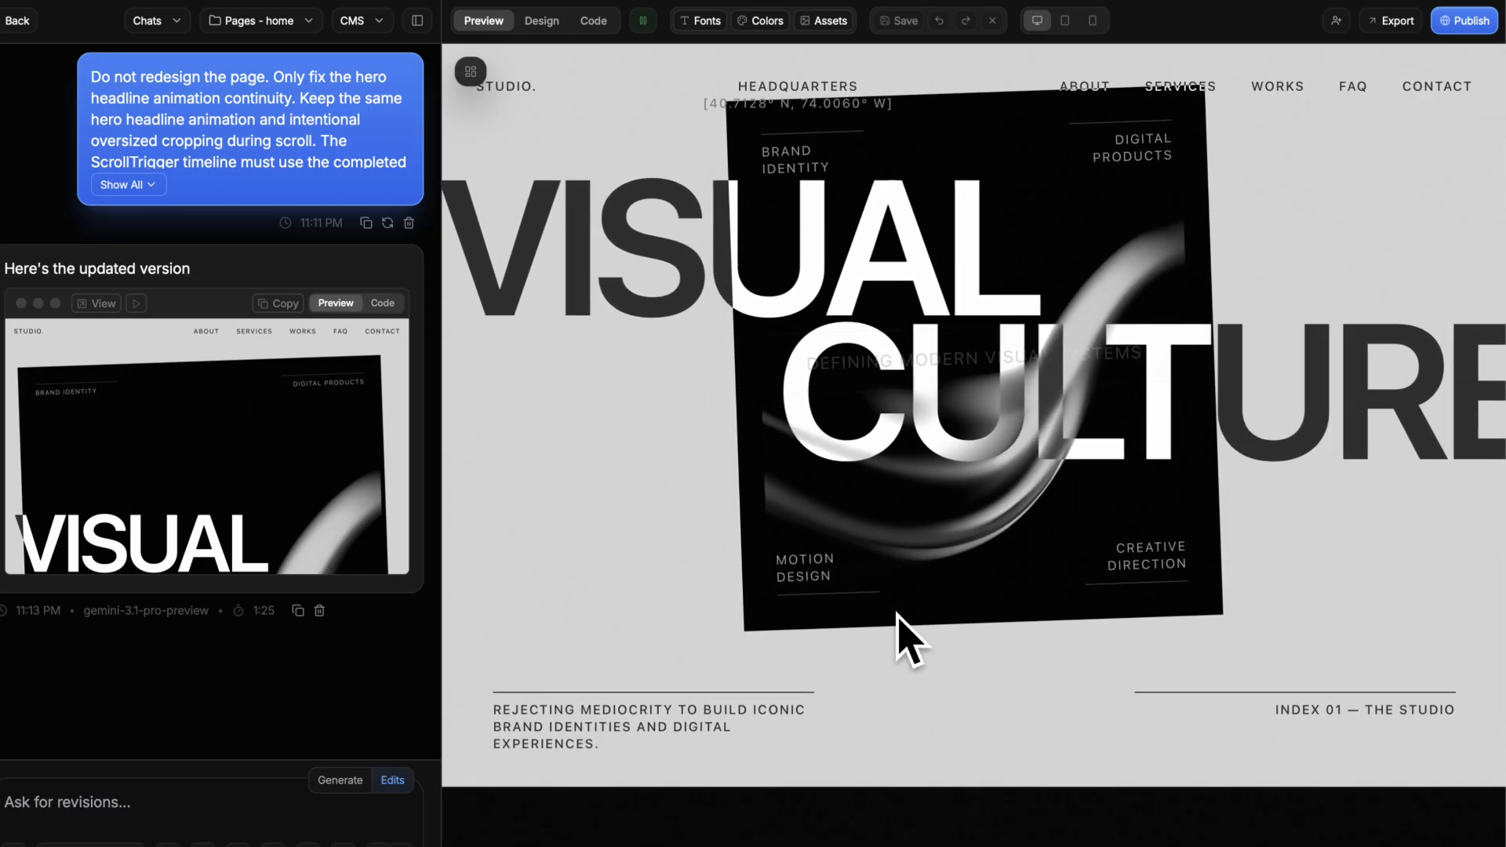
pyautogui.scroll(-1, 896, 613)
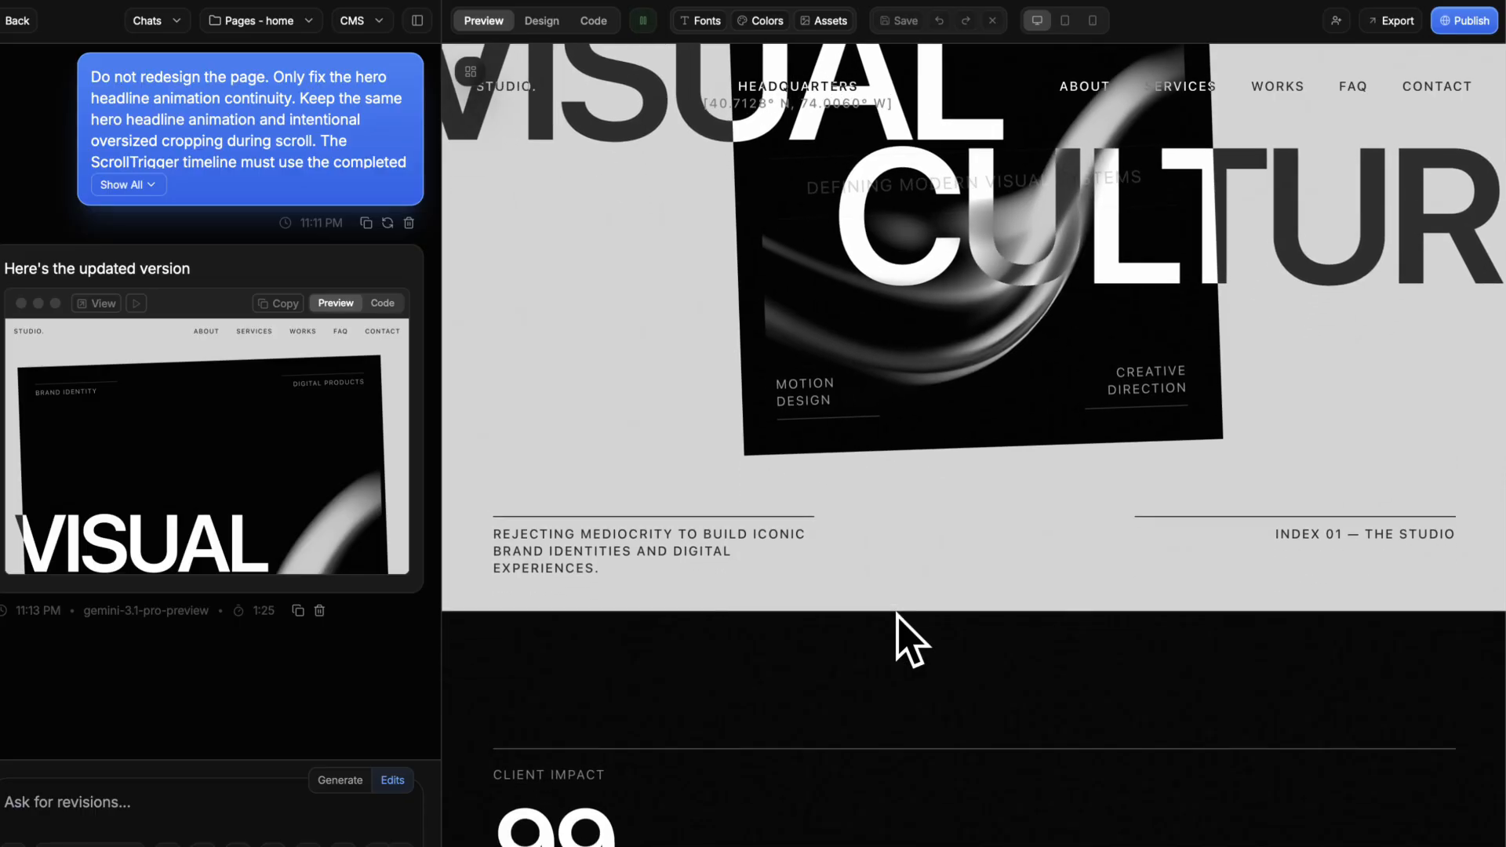
pyautogui.scroll(3, 896, 613)
pyautogui.scroll(2, 897, 613)
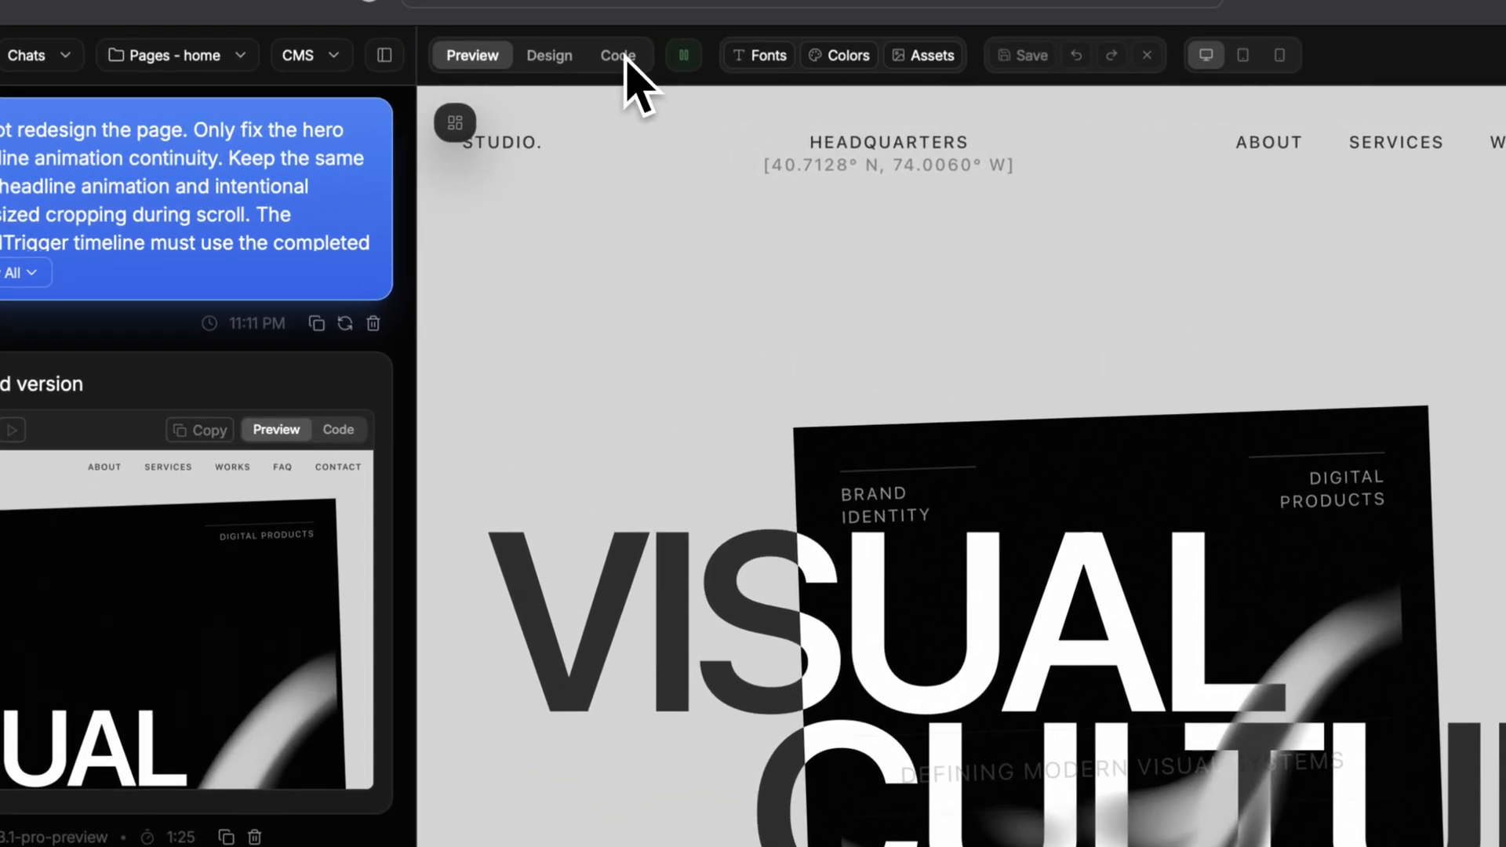
# Step: Search the page code for "studio" and change the page title to "Offgrid Studio. | Brutalist Creative Agency"
pyautogui.click(619, 56)
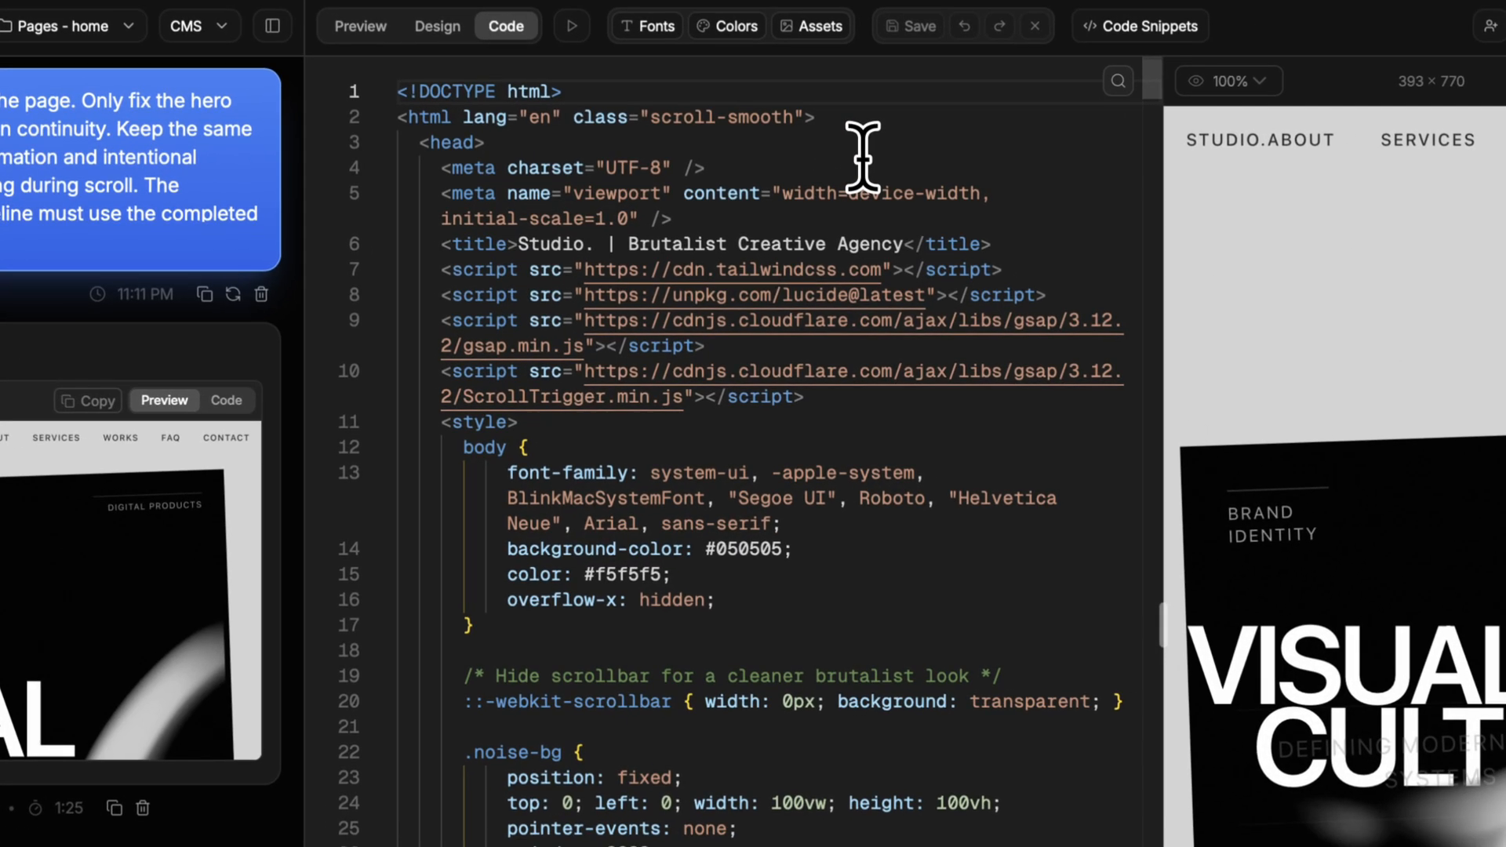
pyautogui.click(879, 148)
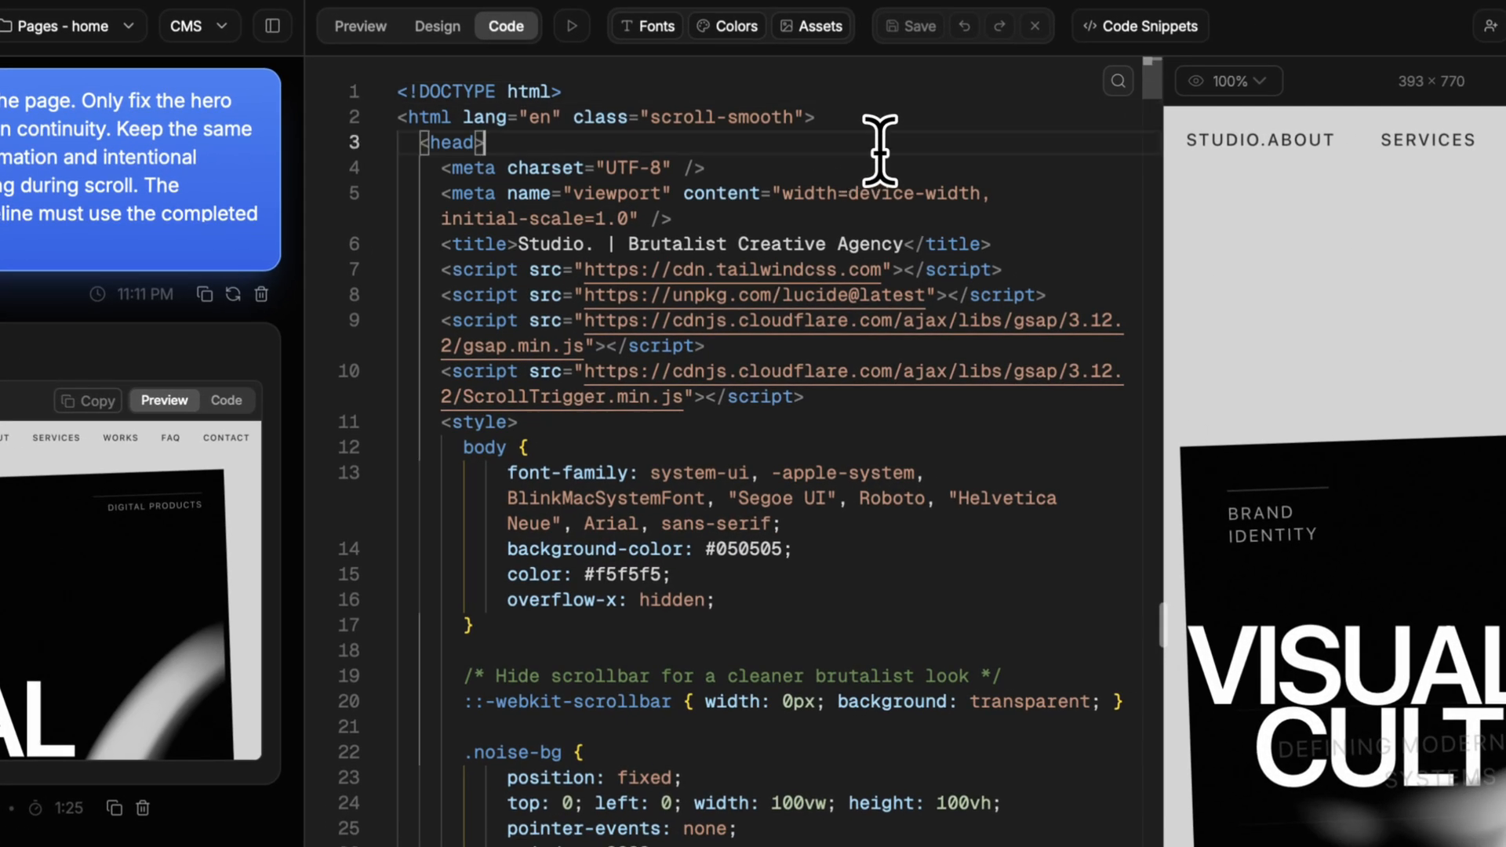
pyautogui.press('super+f')
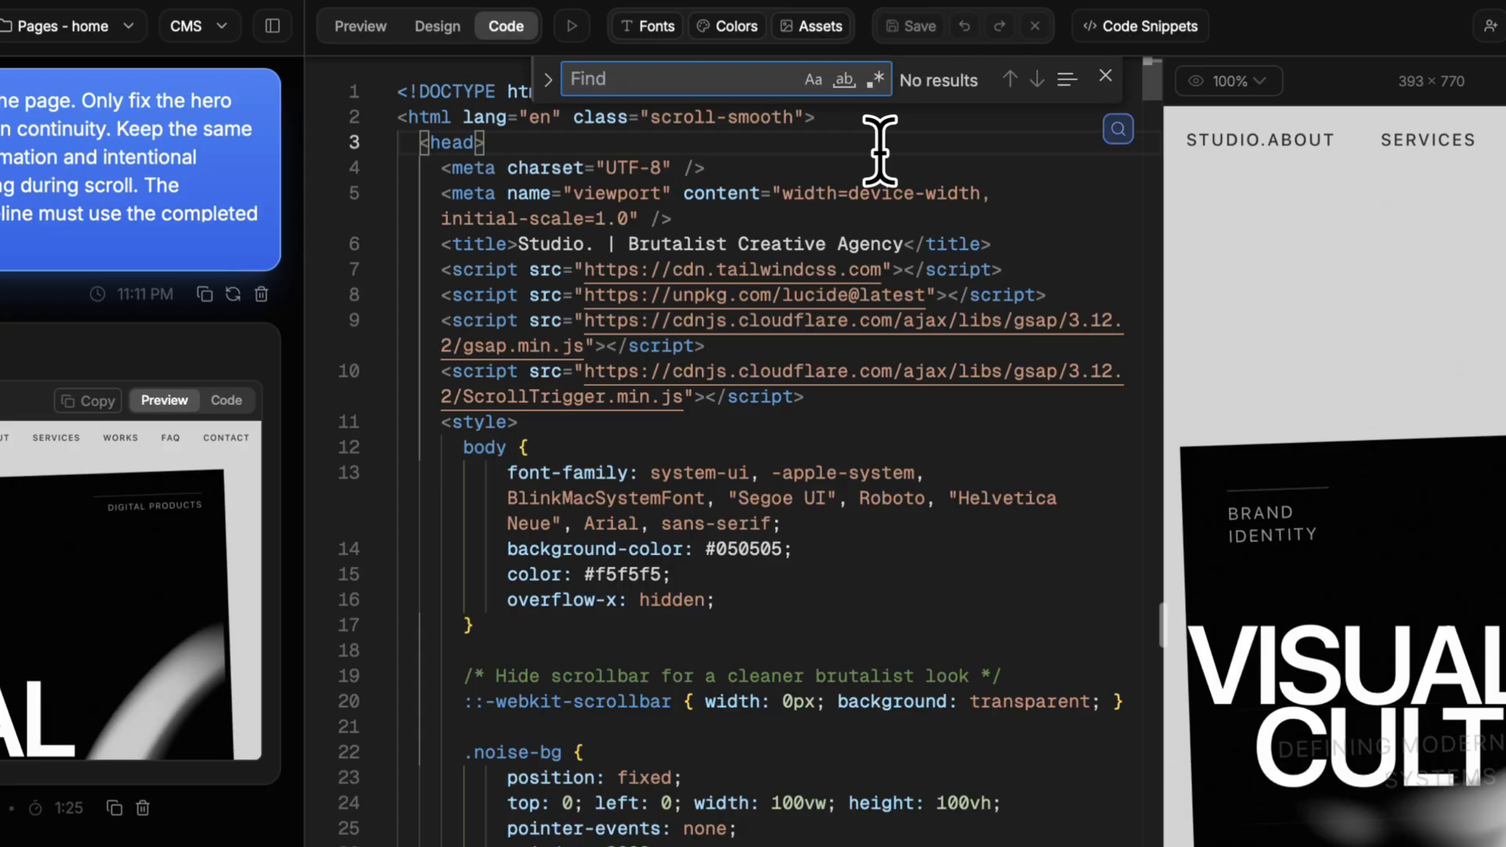
pyautogui.write('studio')
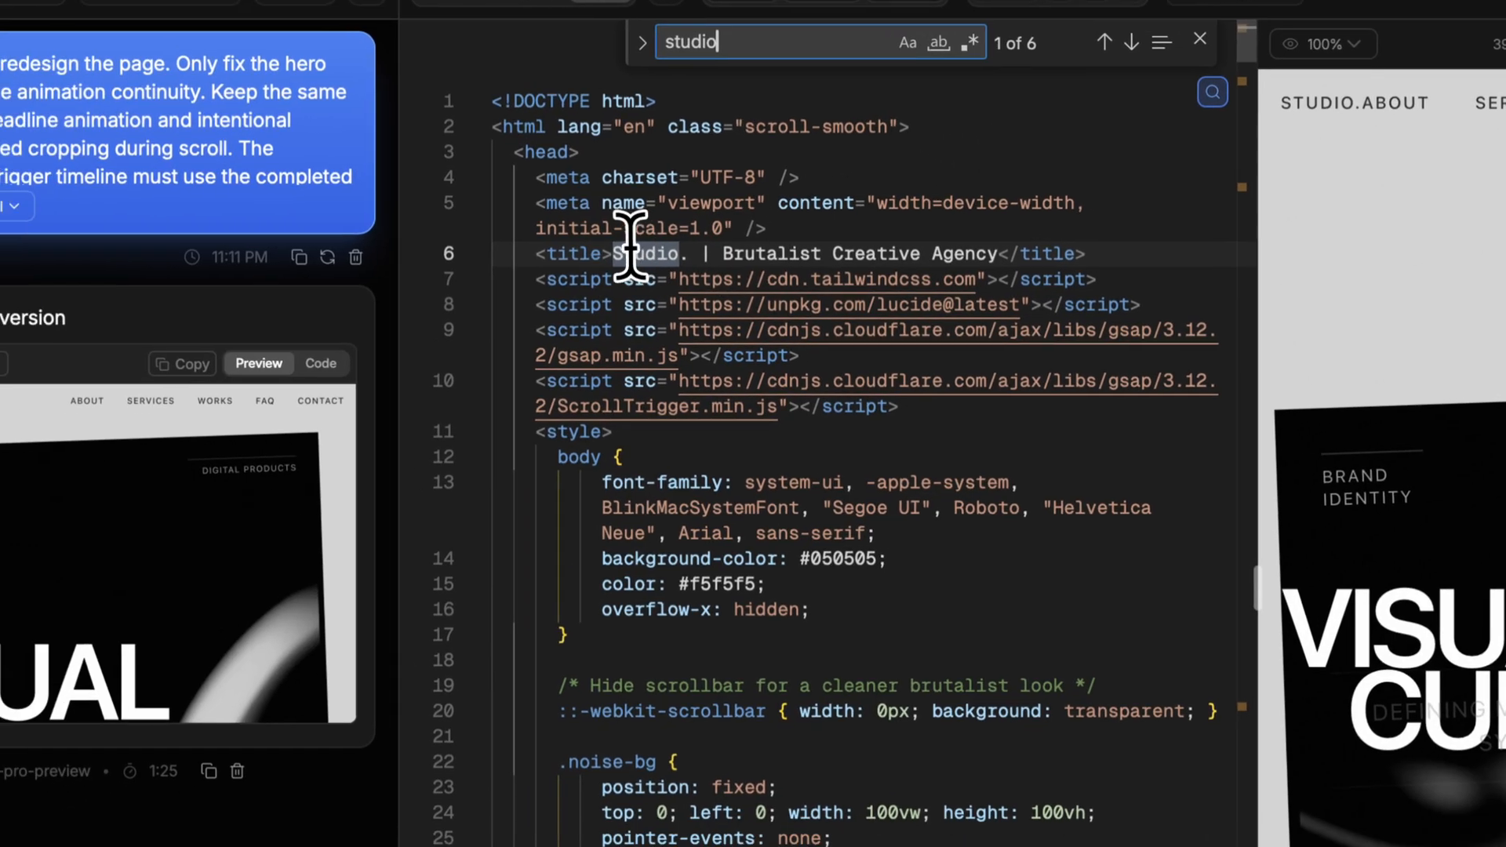
pyautogui.click(519, 290)
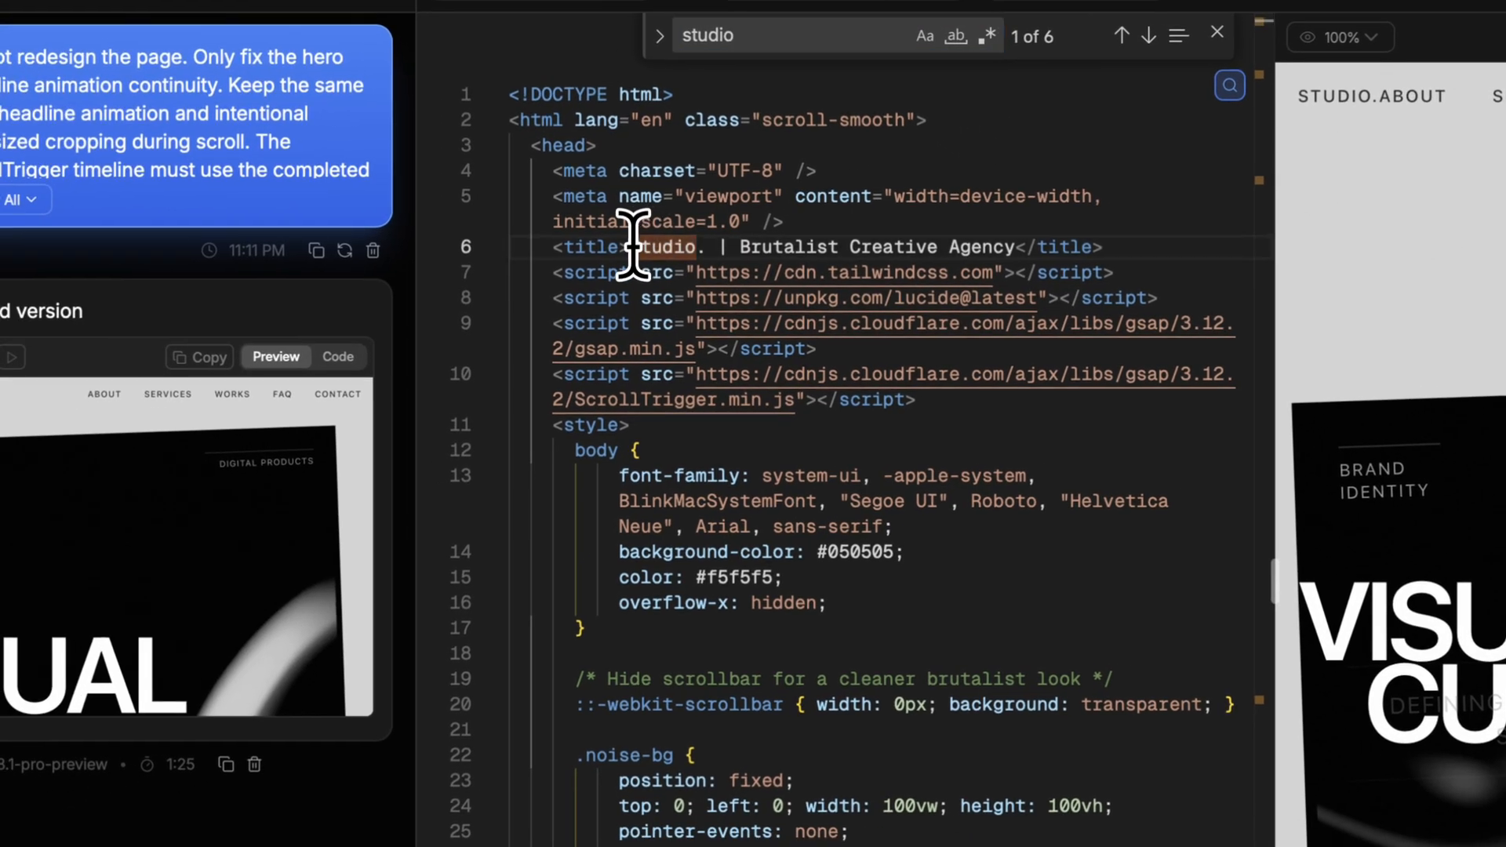
pyautogui.write('Offg')
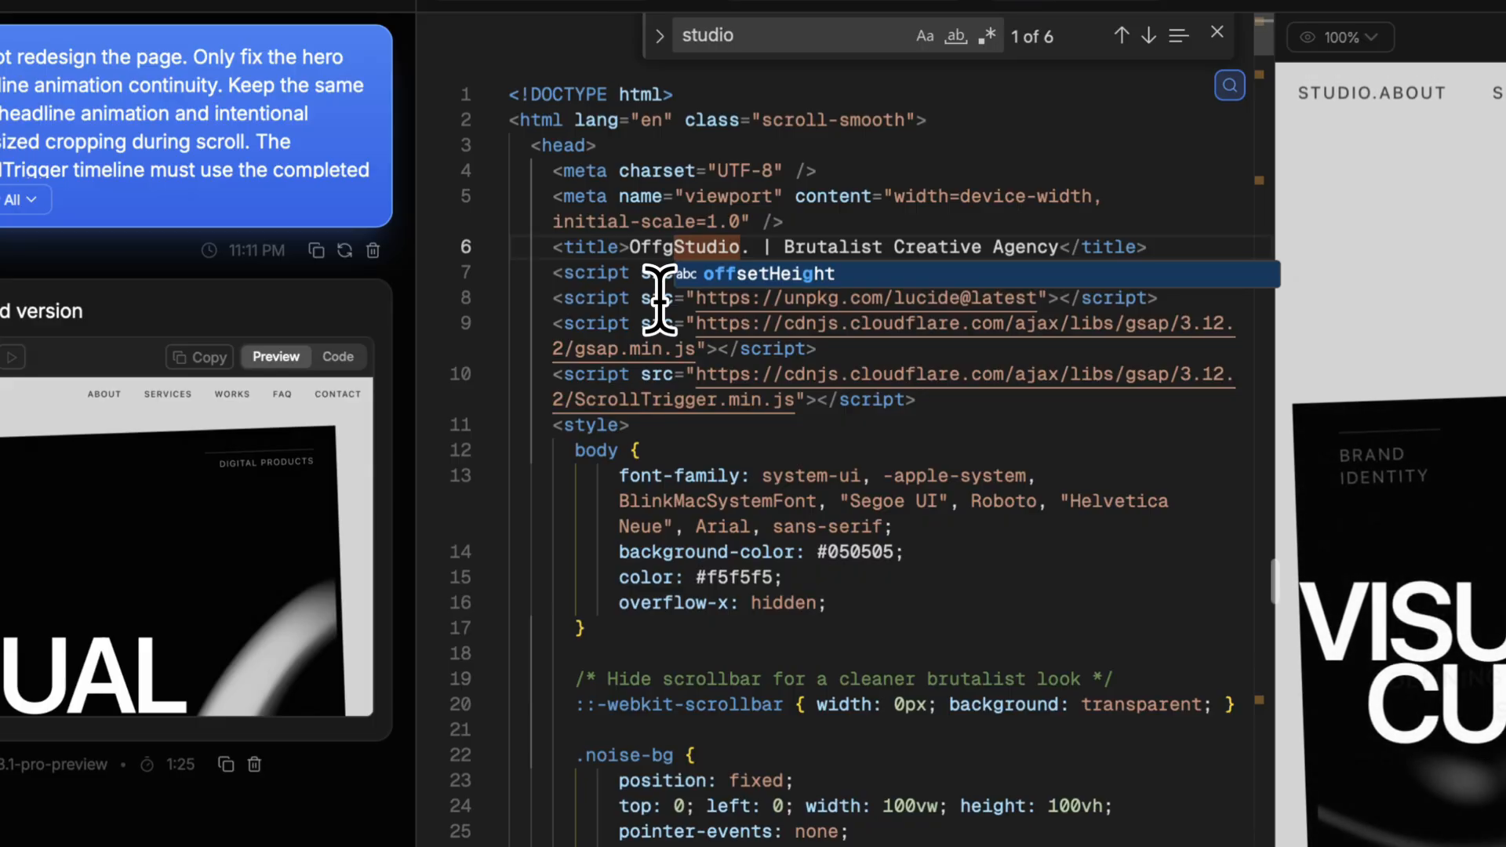
pyautogui.write('rid')
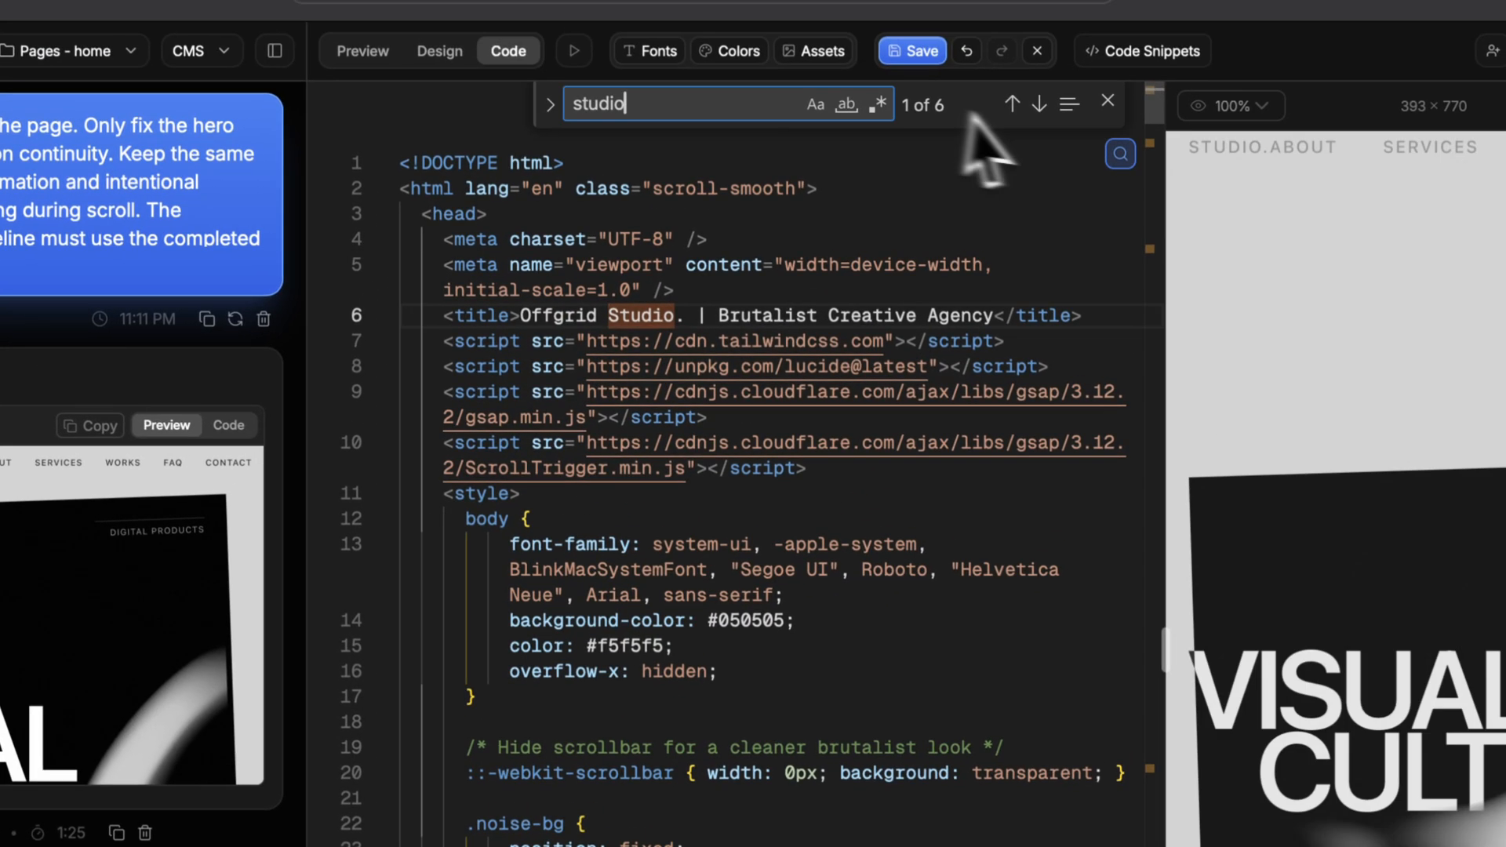
# Step: Change the navigation logo text to "Offgrid Studio." and add "offgrid" before "studio" in the FAQ section's displayed contact e-mail
pyautogui.click(1148, 35)
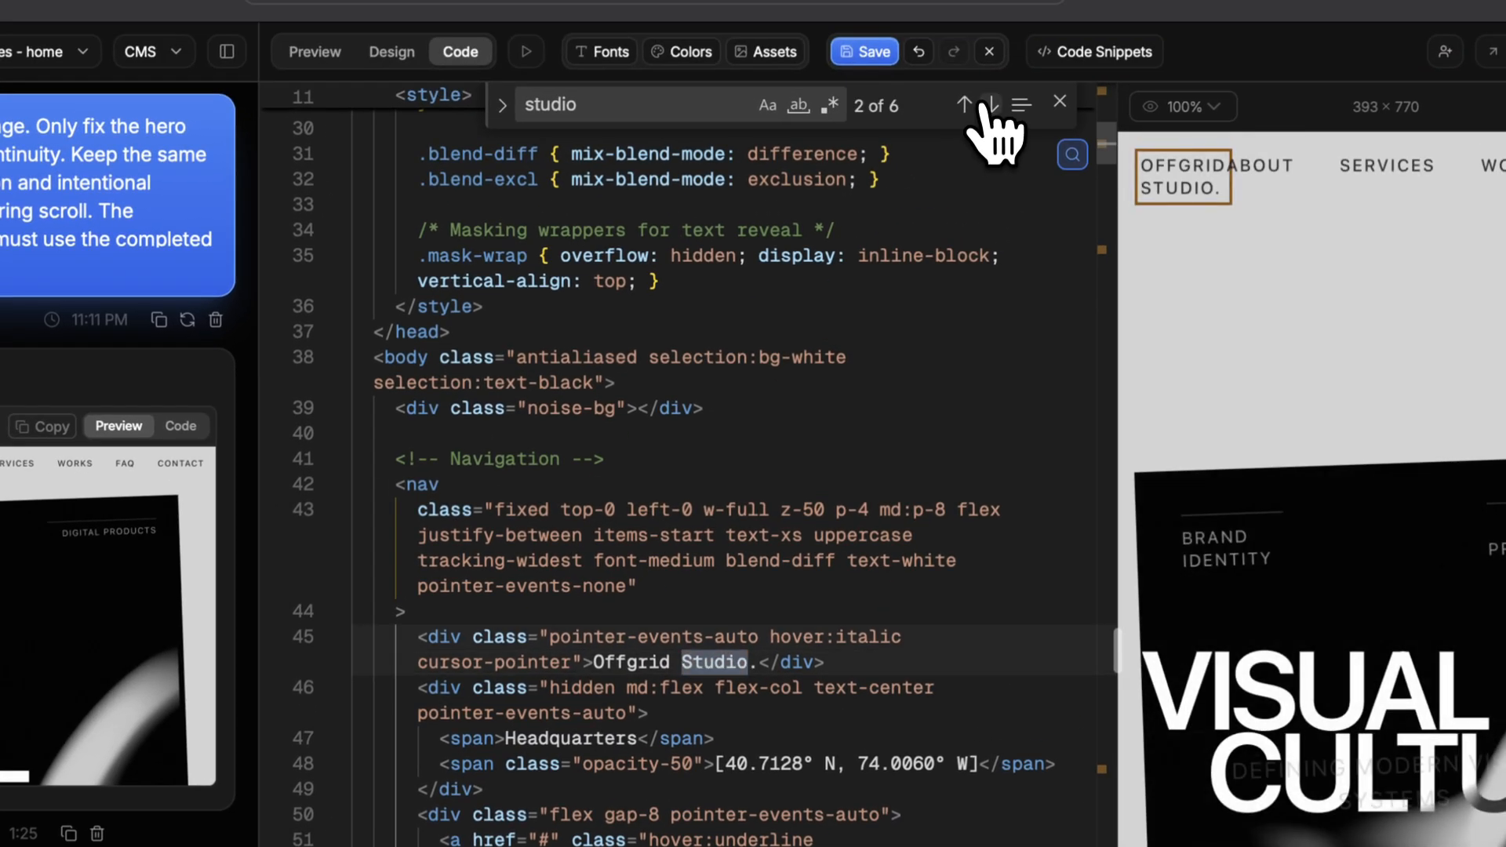
pyautogui.click(990, 104)
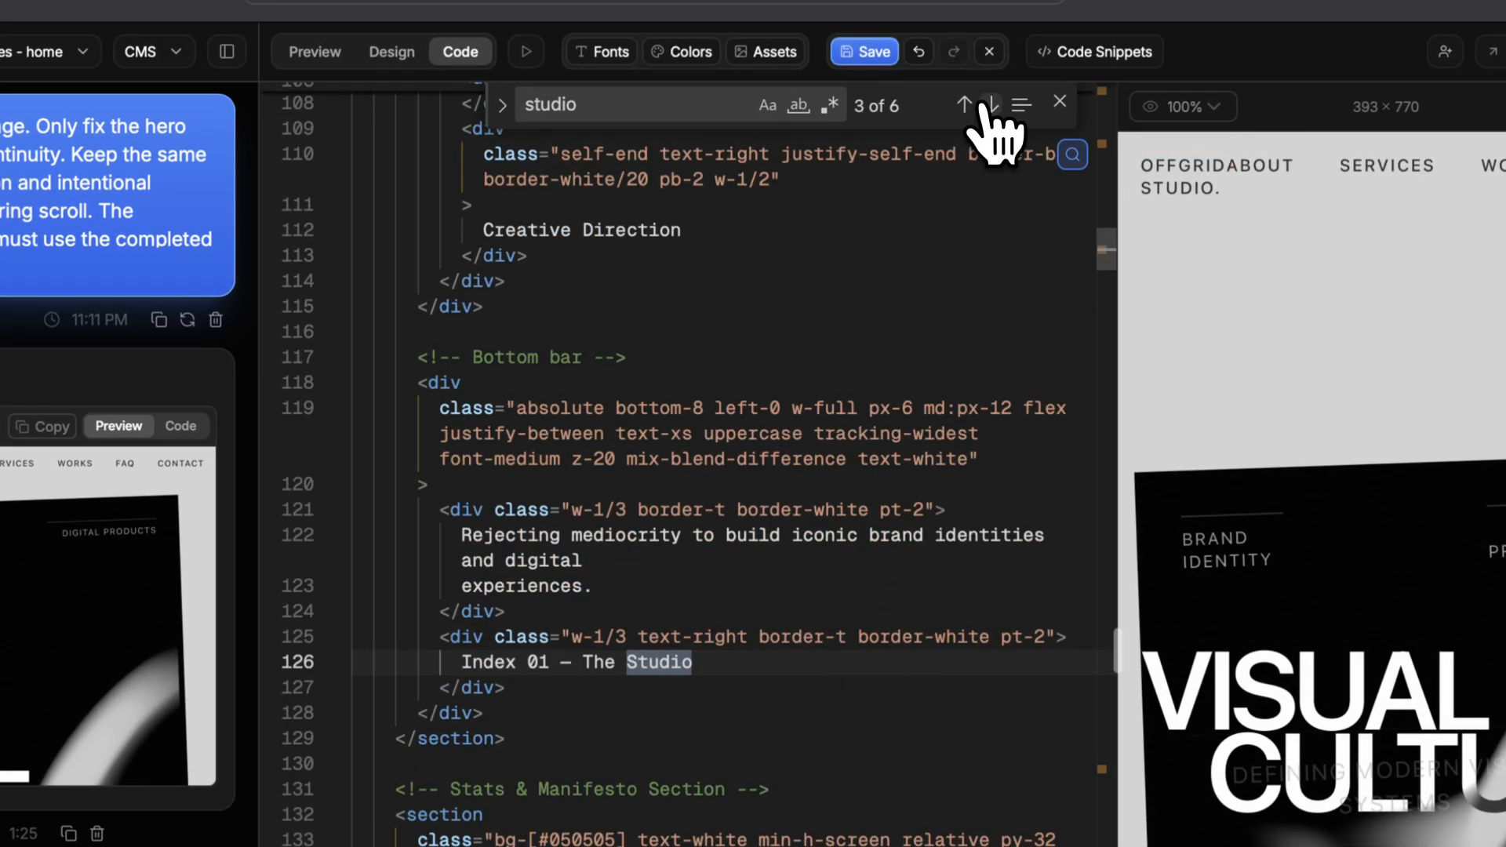
pyautogui.click(990, 105)
pyautogui.click(713, 519)
pyautogui.write('offgridstudio.com')
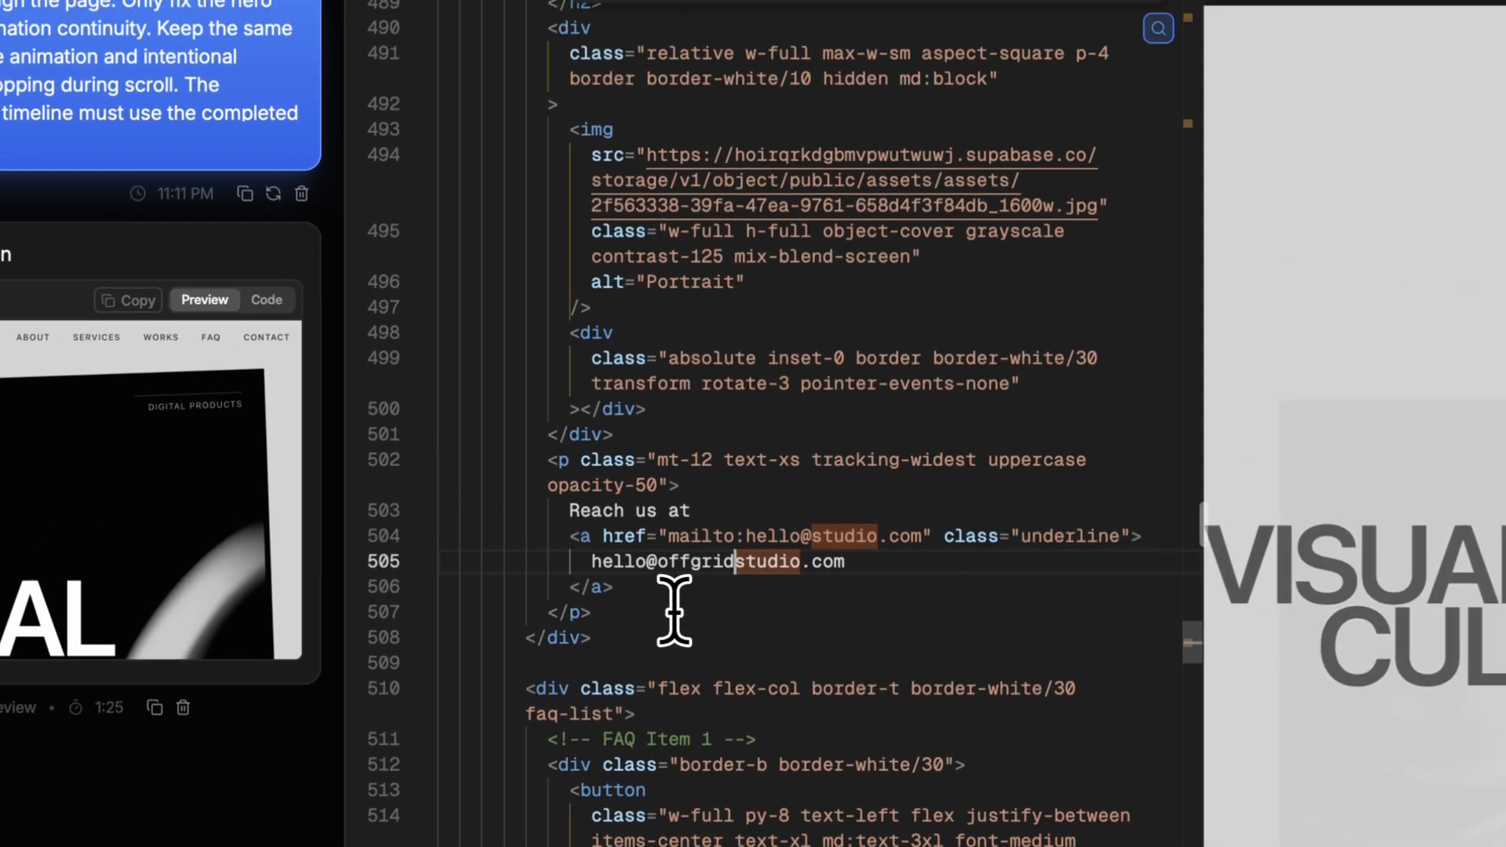
# Step: Add "OFFGRID" directly before "STUDIO" in the footer's large copyright wordmark in the page code
pyautogui.click(990, 65)
pyautogui.click(990, 65)
pyautogui.click(570, 500)
pyautogui.write('OF')
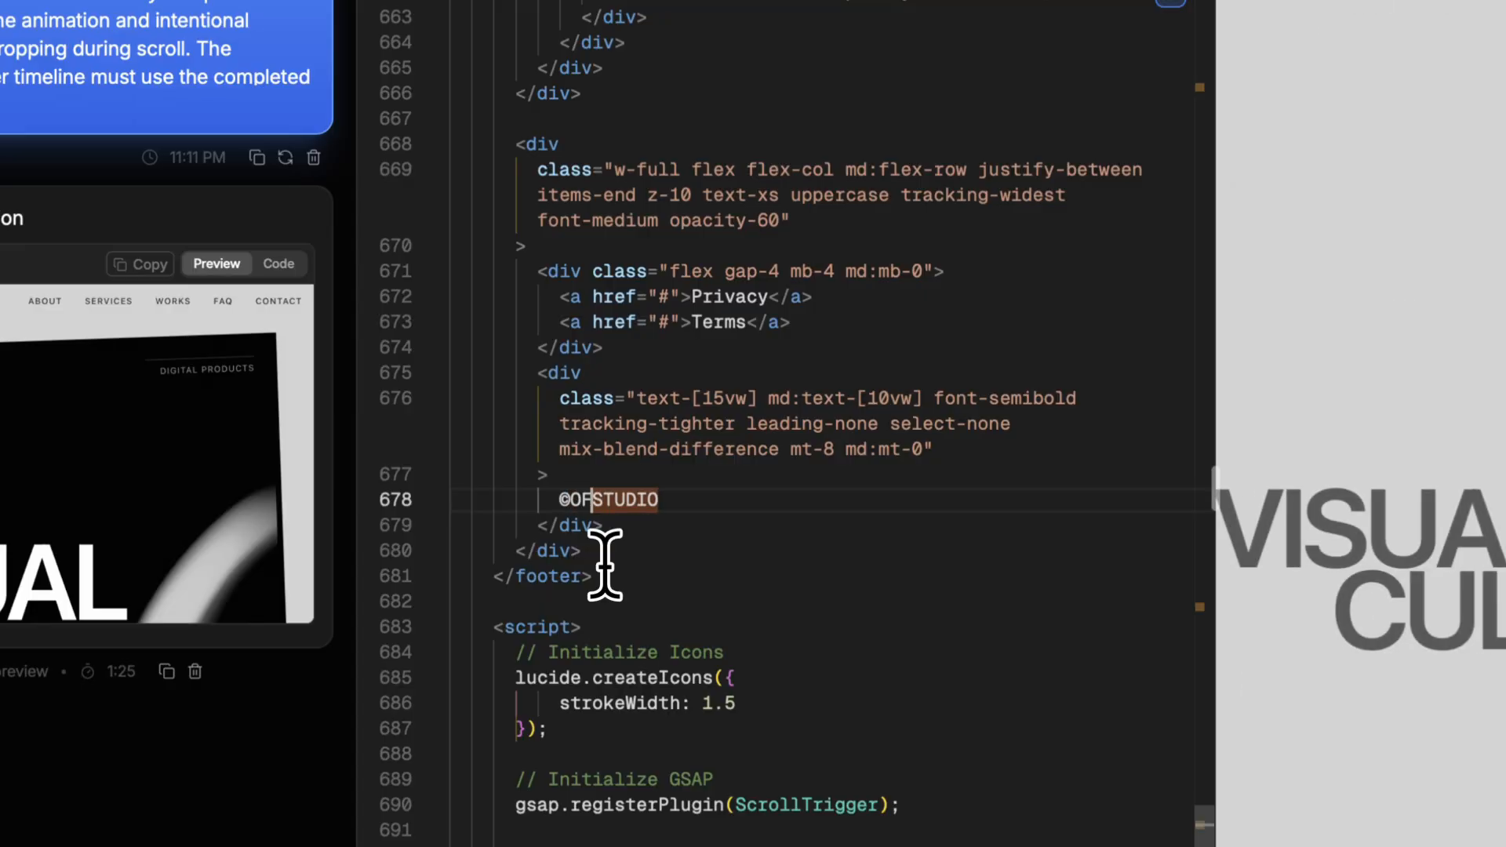
pyautogui.write('FGRID')
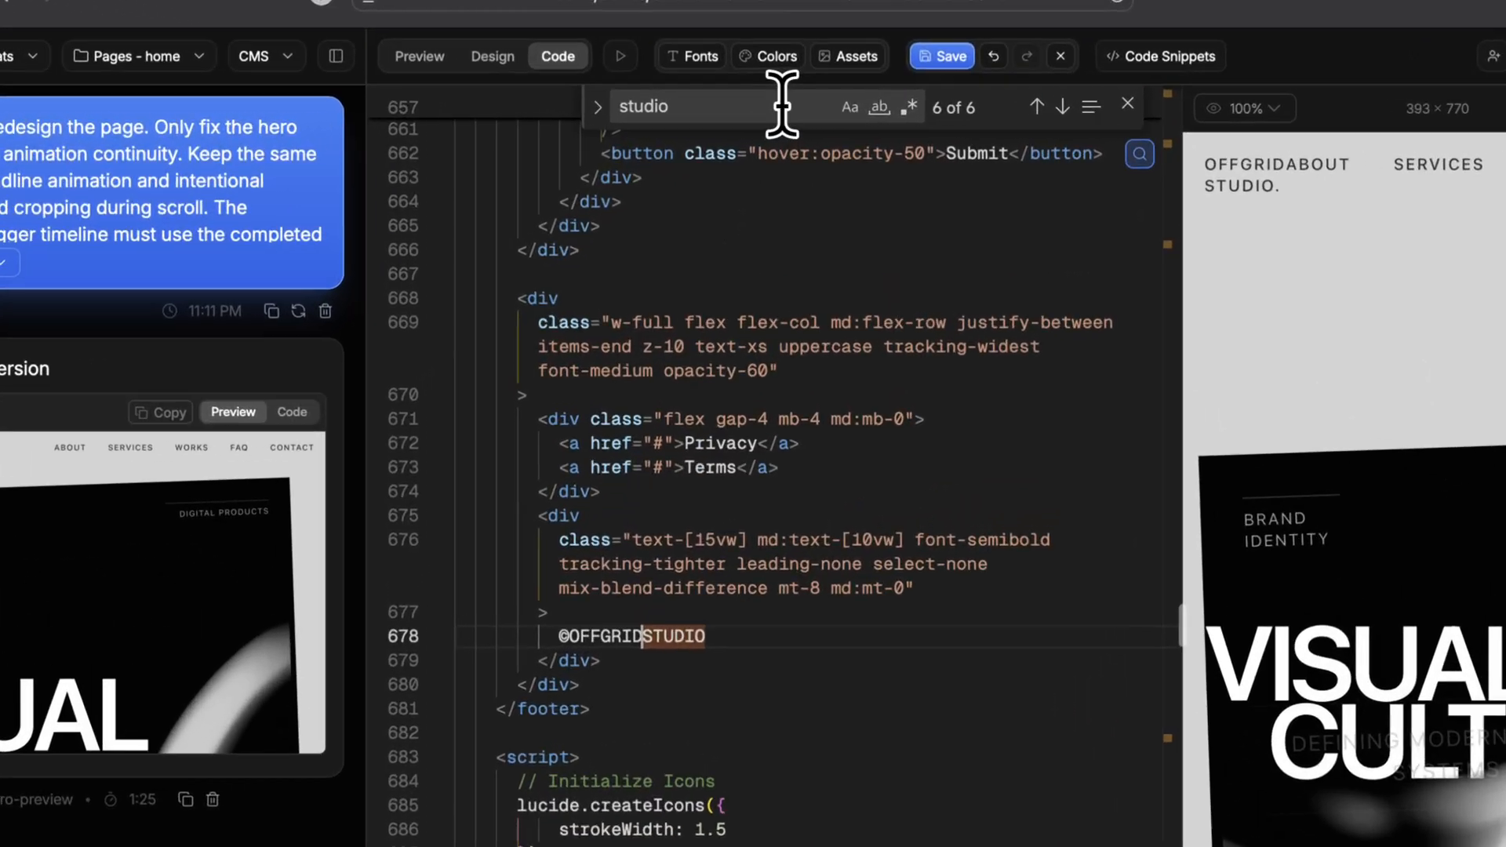
# Step: Search the page code for "edition" and change the first word of the Project 1 title to "Atelier"
pyautogui.doubleClick(782, 101)
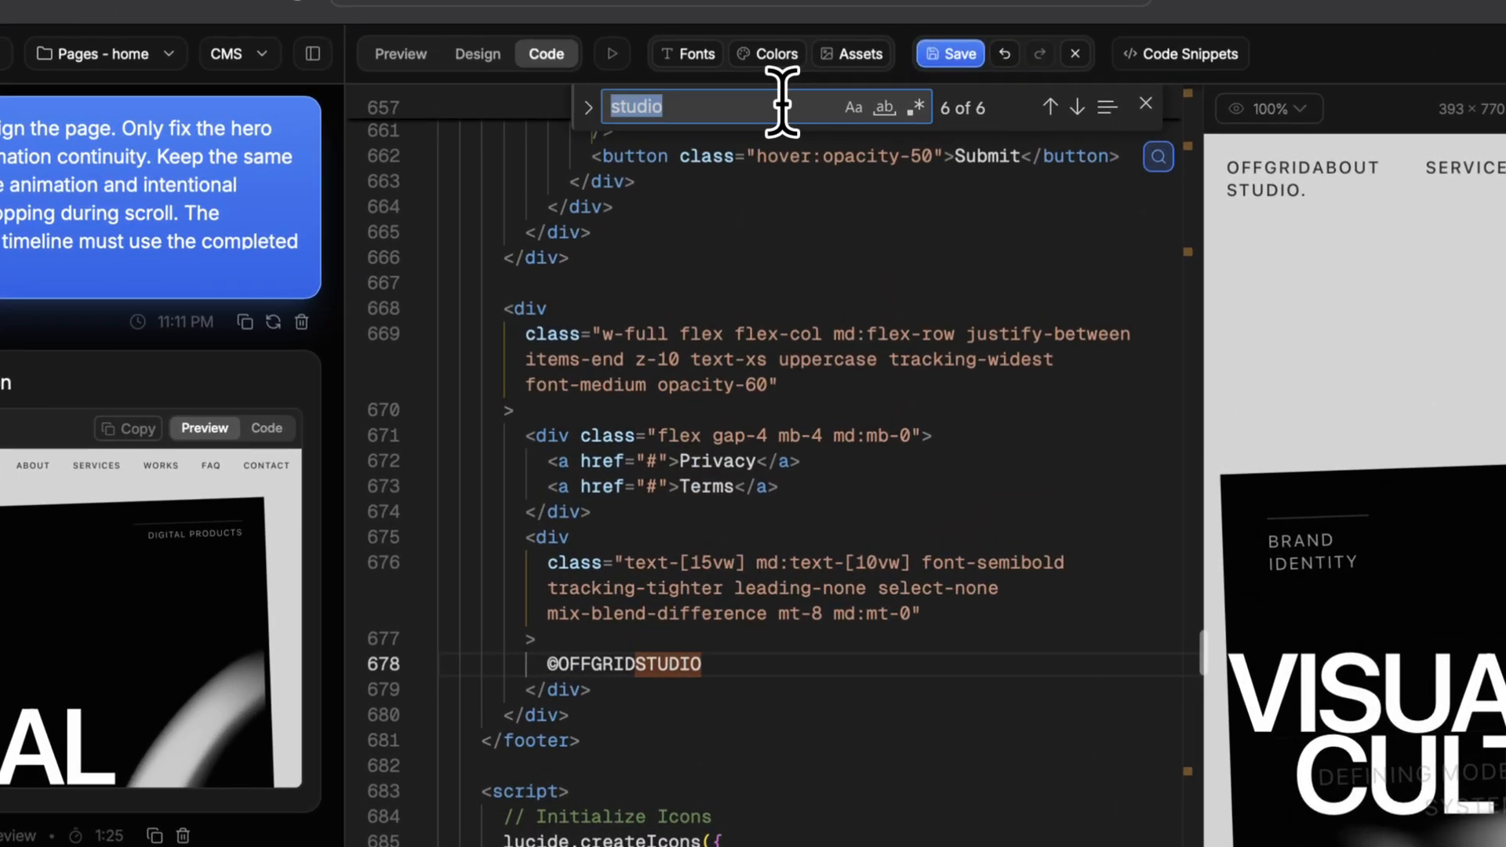
pyautogui.write('edition')
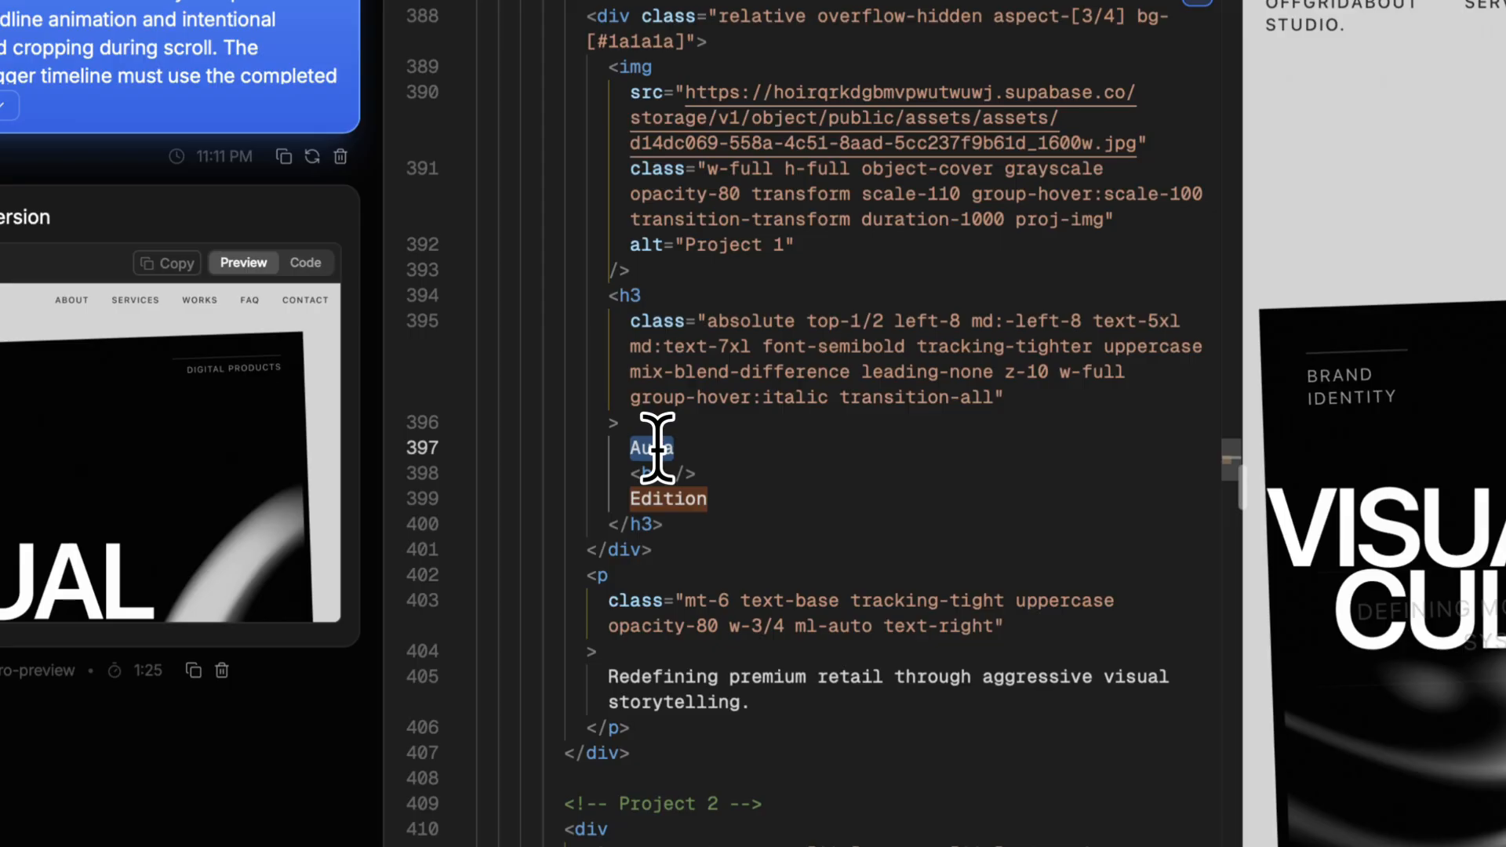
pyautogui.write('Atelier')
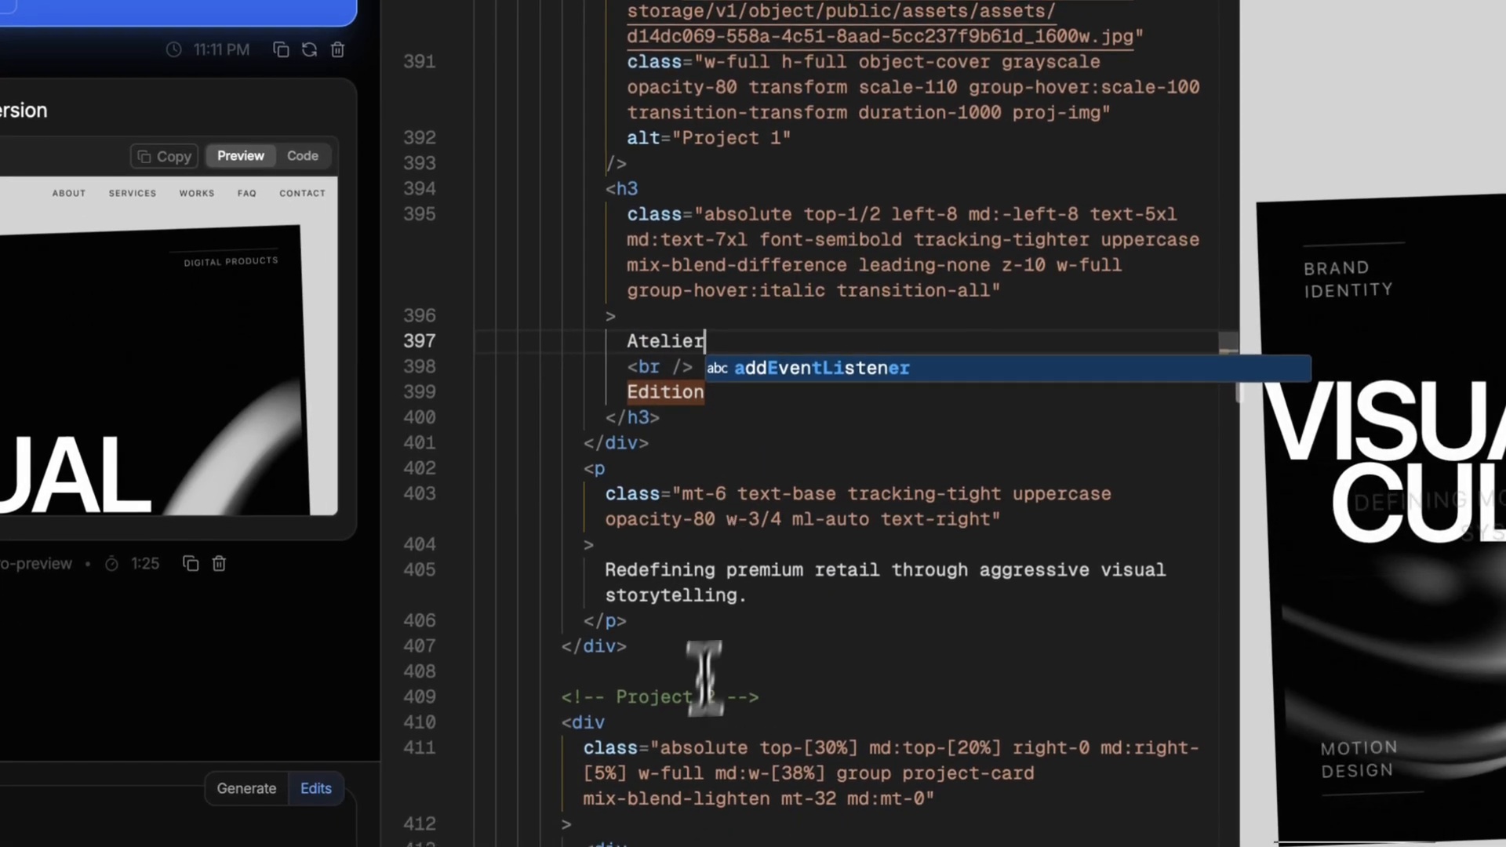
# Step: Change the two-line Project 2 title in the code to "Signal" and "Grid"
pyautogui.scroll(-5, 705, 800)
pyautogui.scroll(-10, 702, 694)
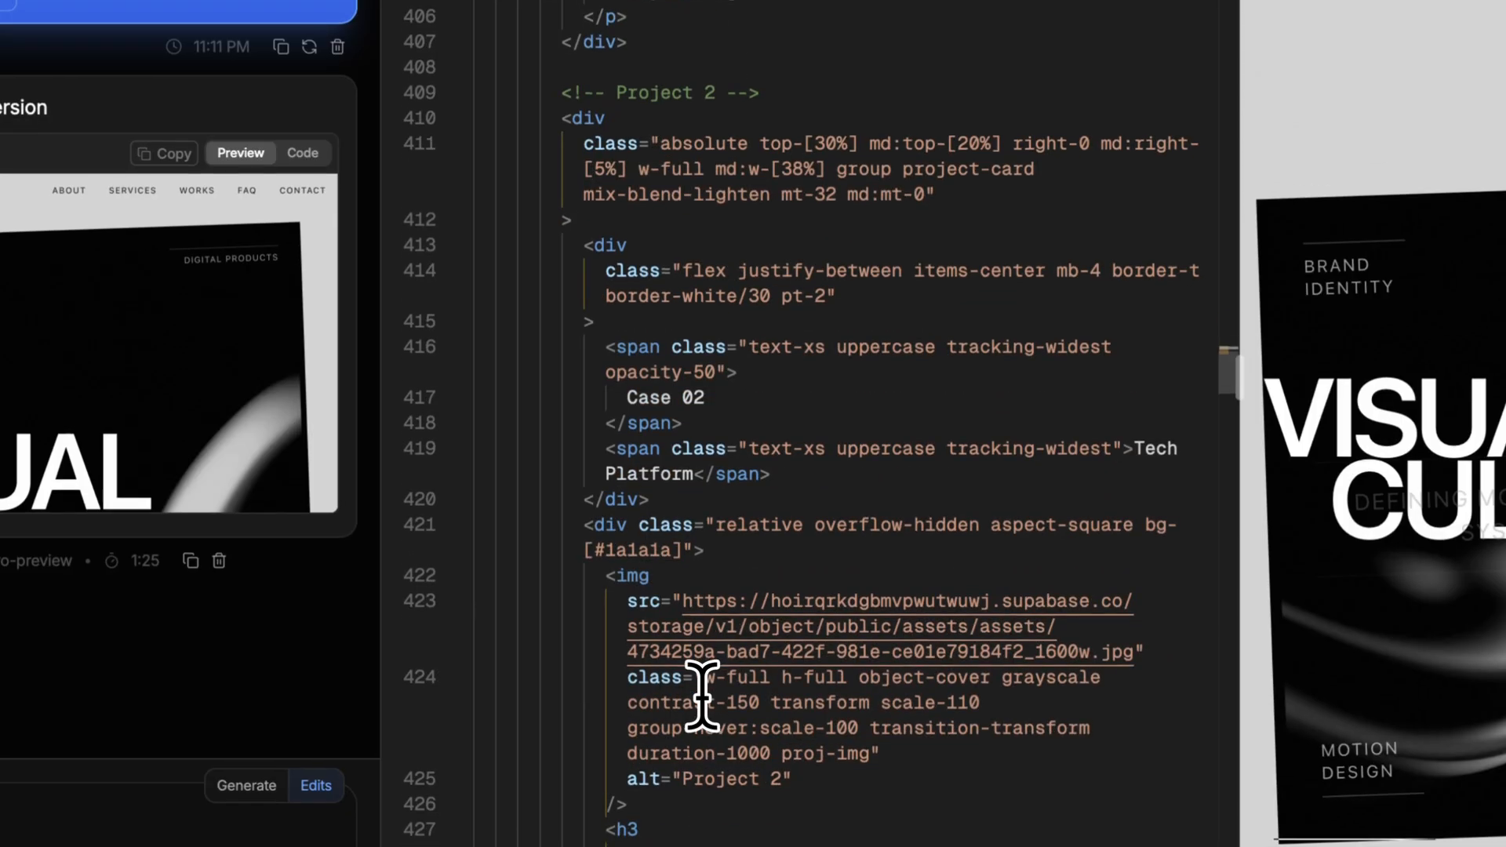
pyautogui.scroll(-2, 761, 537)
pyautogui.scroll(3, 761, 536)
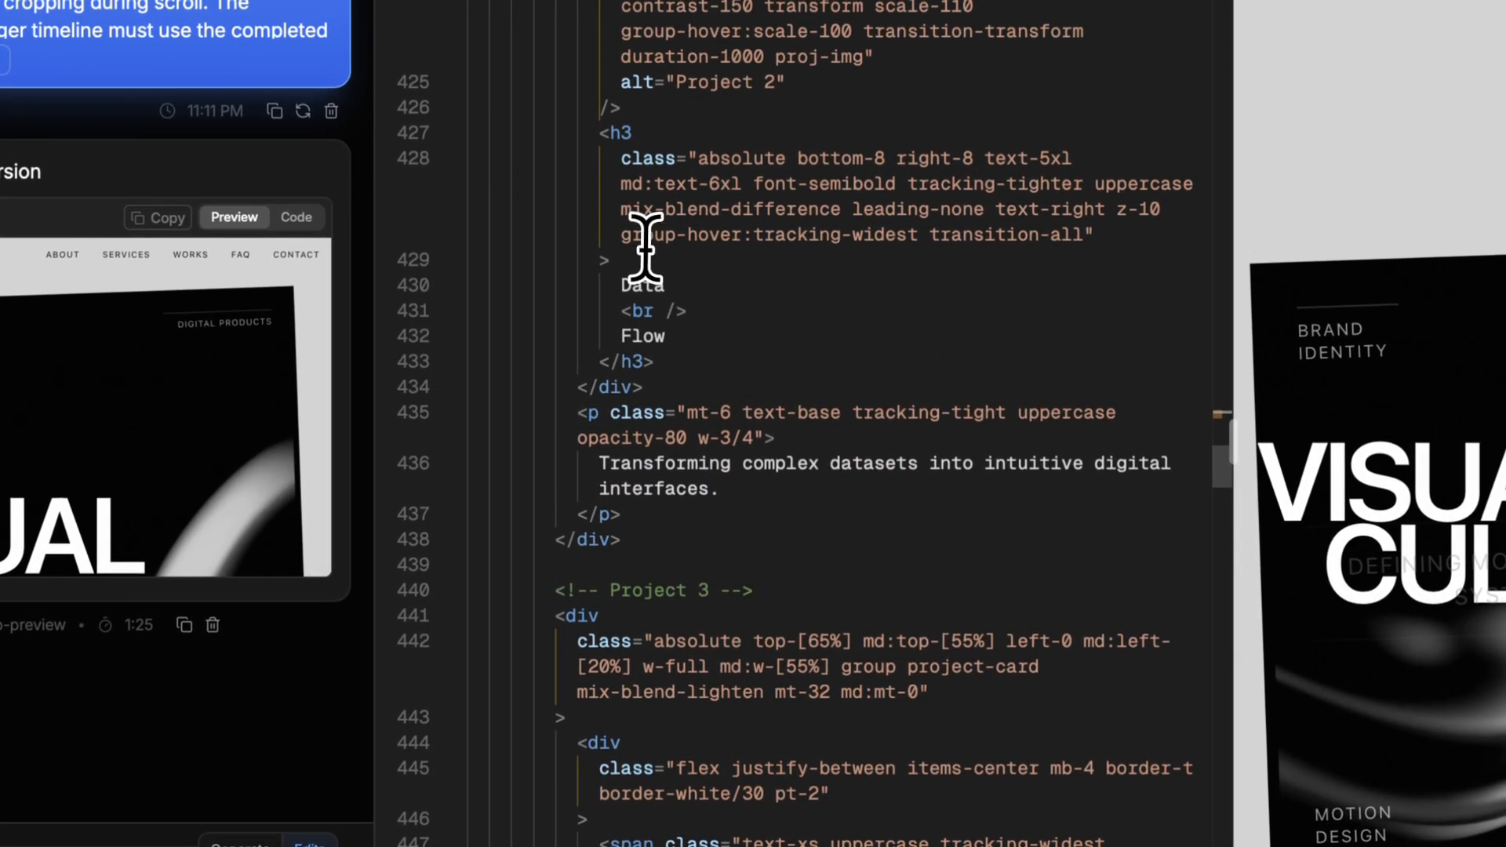
pyautogui.write('Signal')
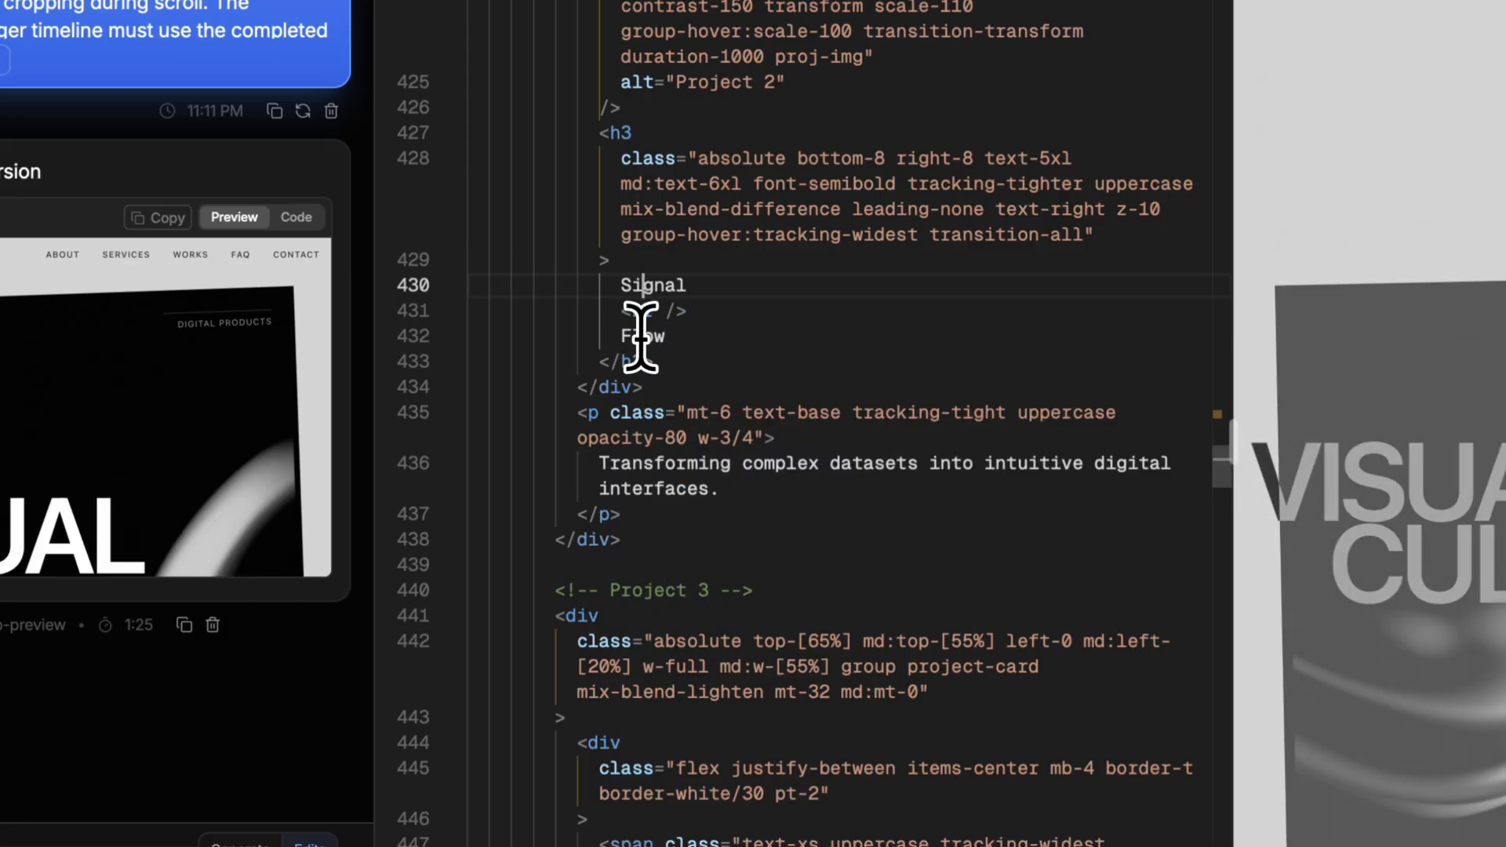
pyautogui.doubleClick(641, 336)
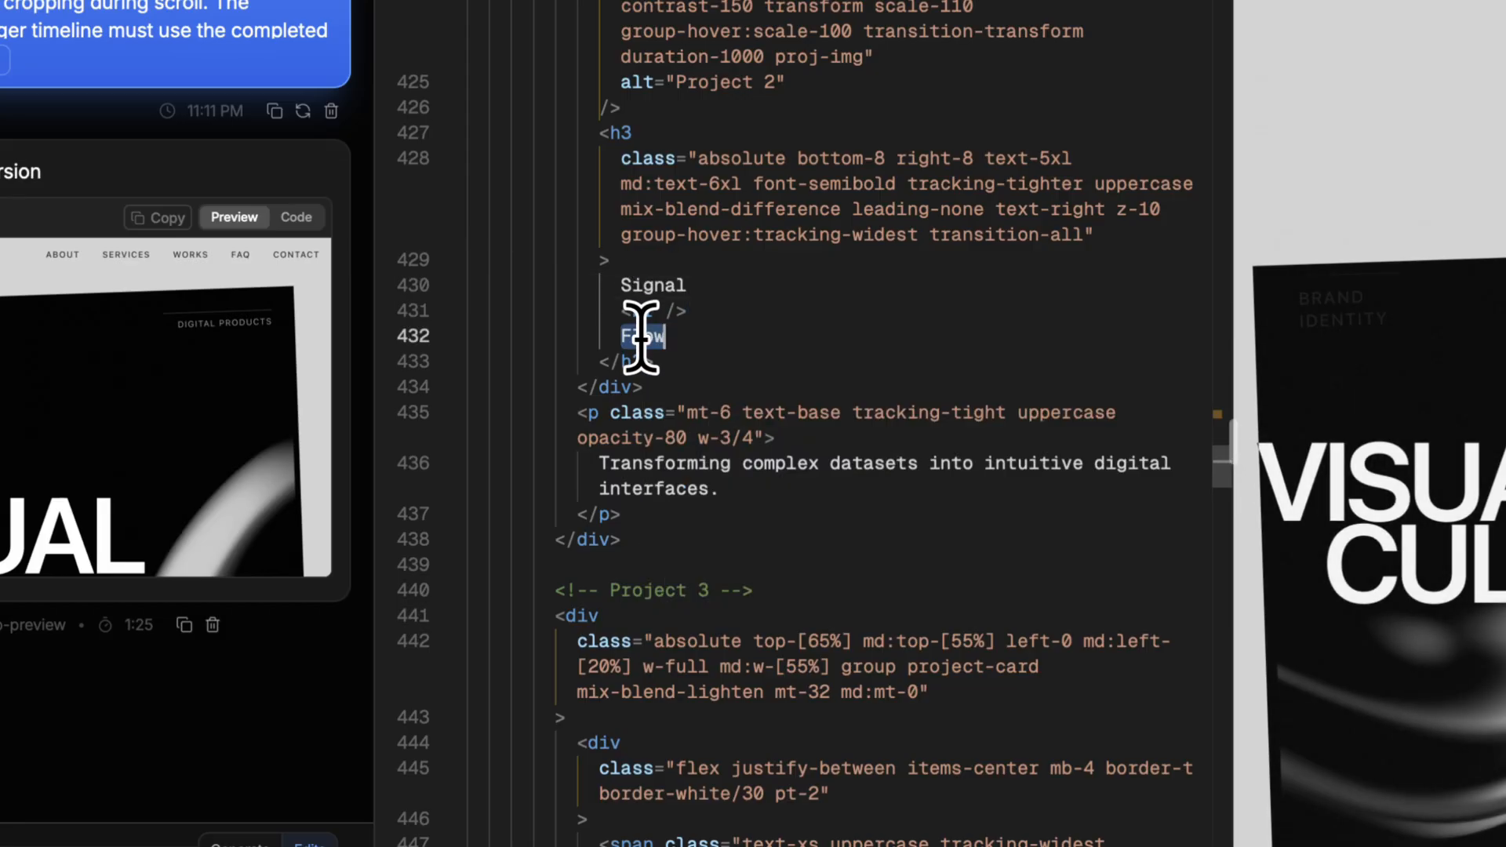
pyautogui.write('Grid')
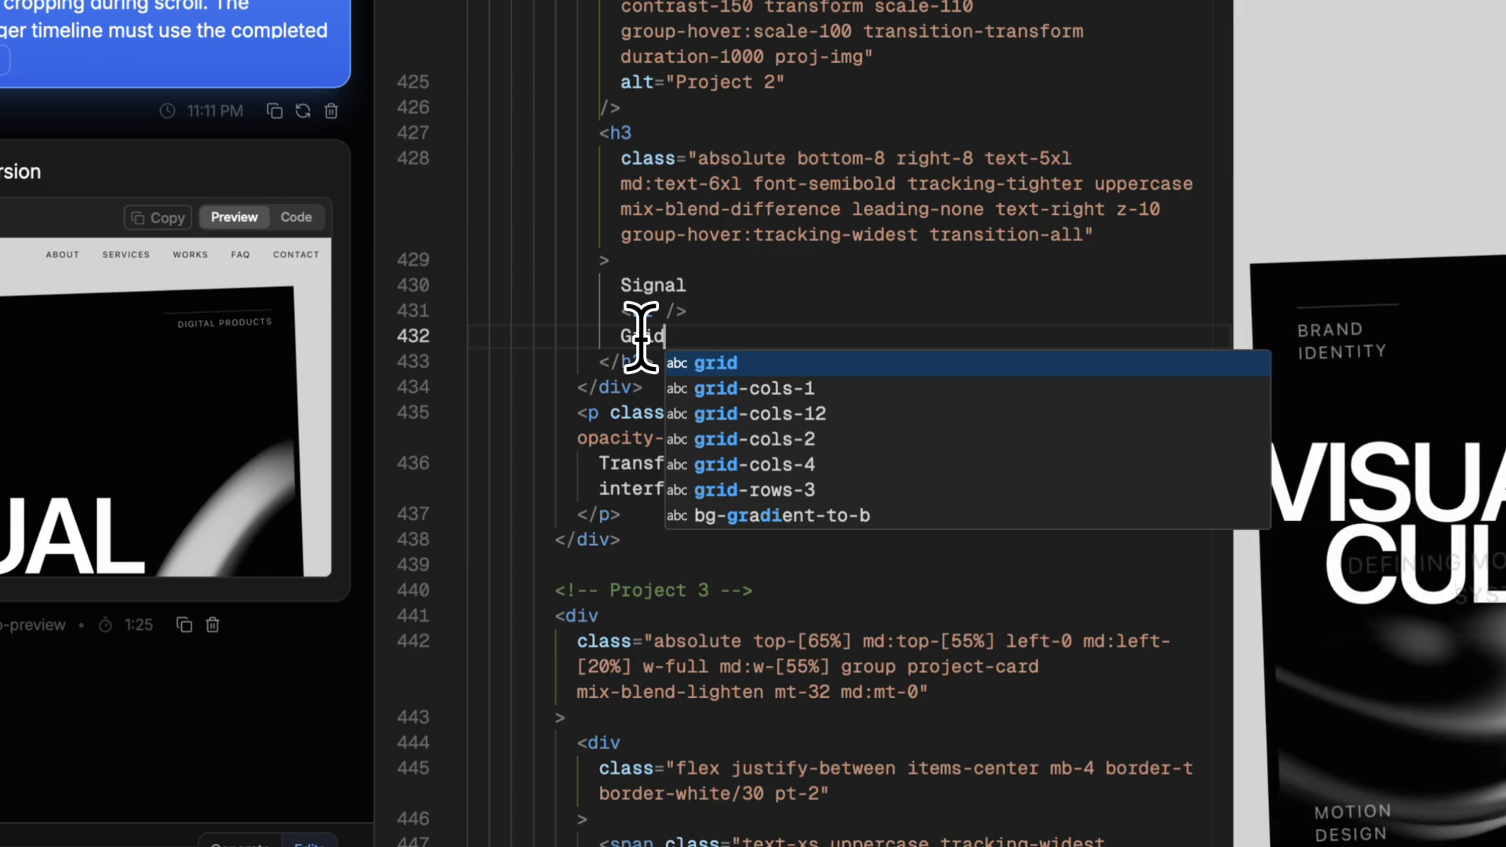
# Step: Search the page code for "FAQ" and delete the FAQ link from the top navigation
pyautogui.scroll(20, 726, 259)
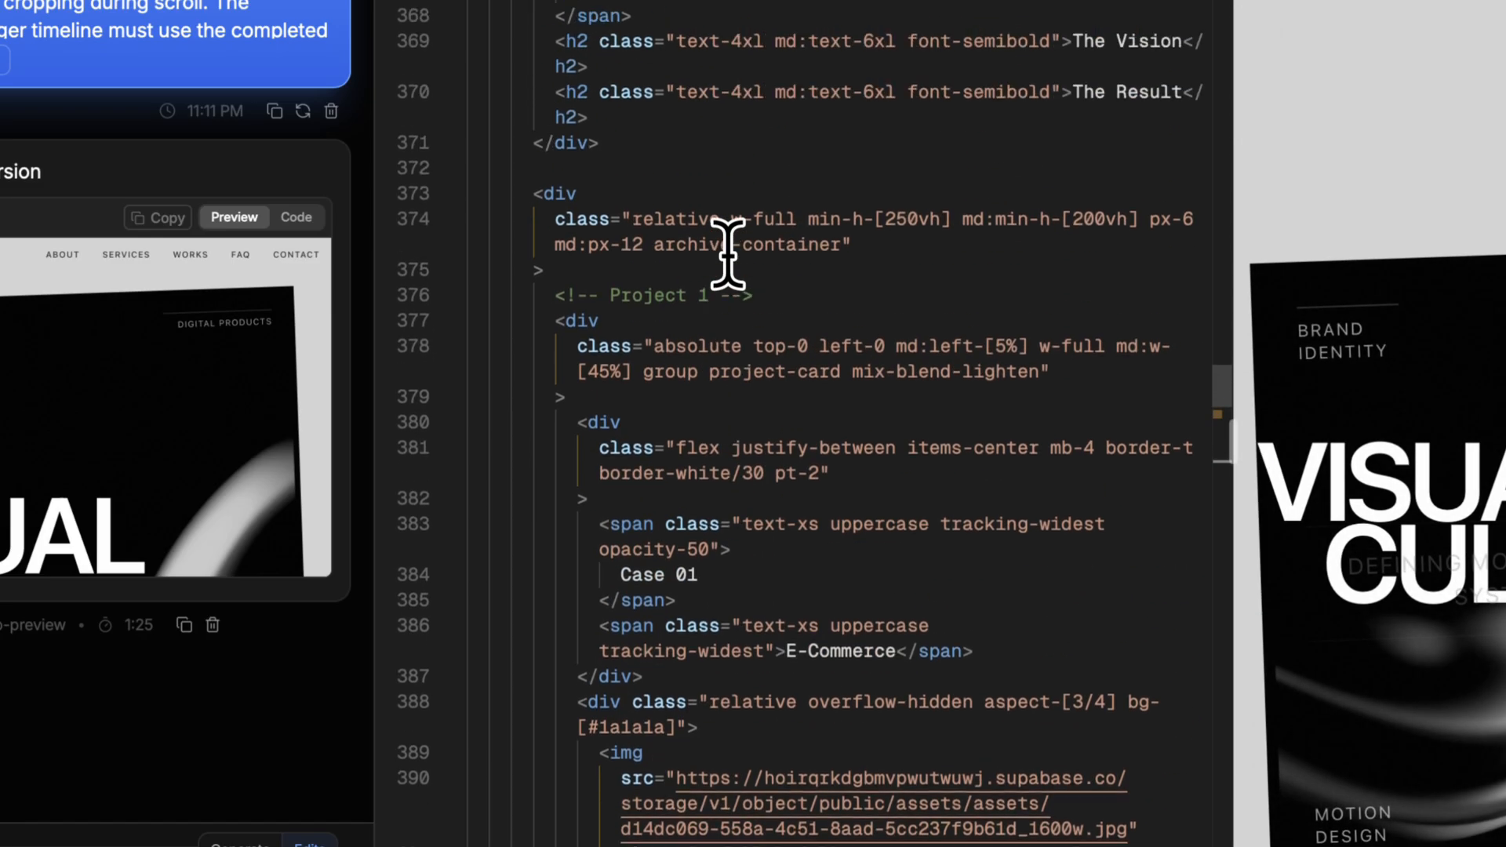
pyautogui.scroll(12, 679, 298)
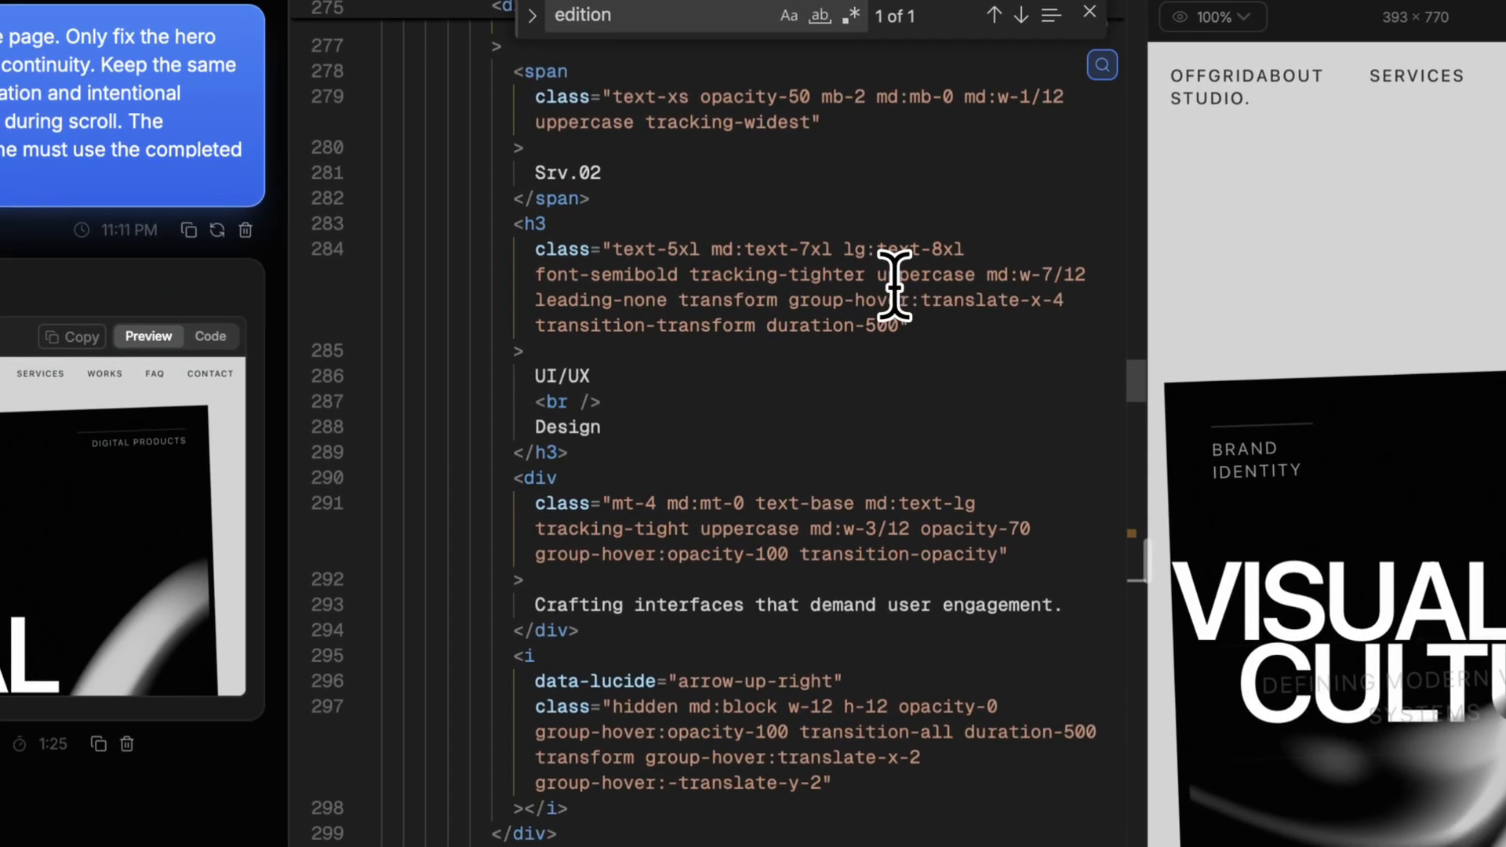
pyautogui.scroll(20, 895, 287)
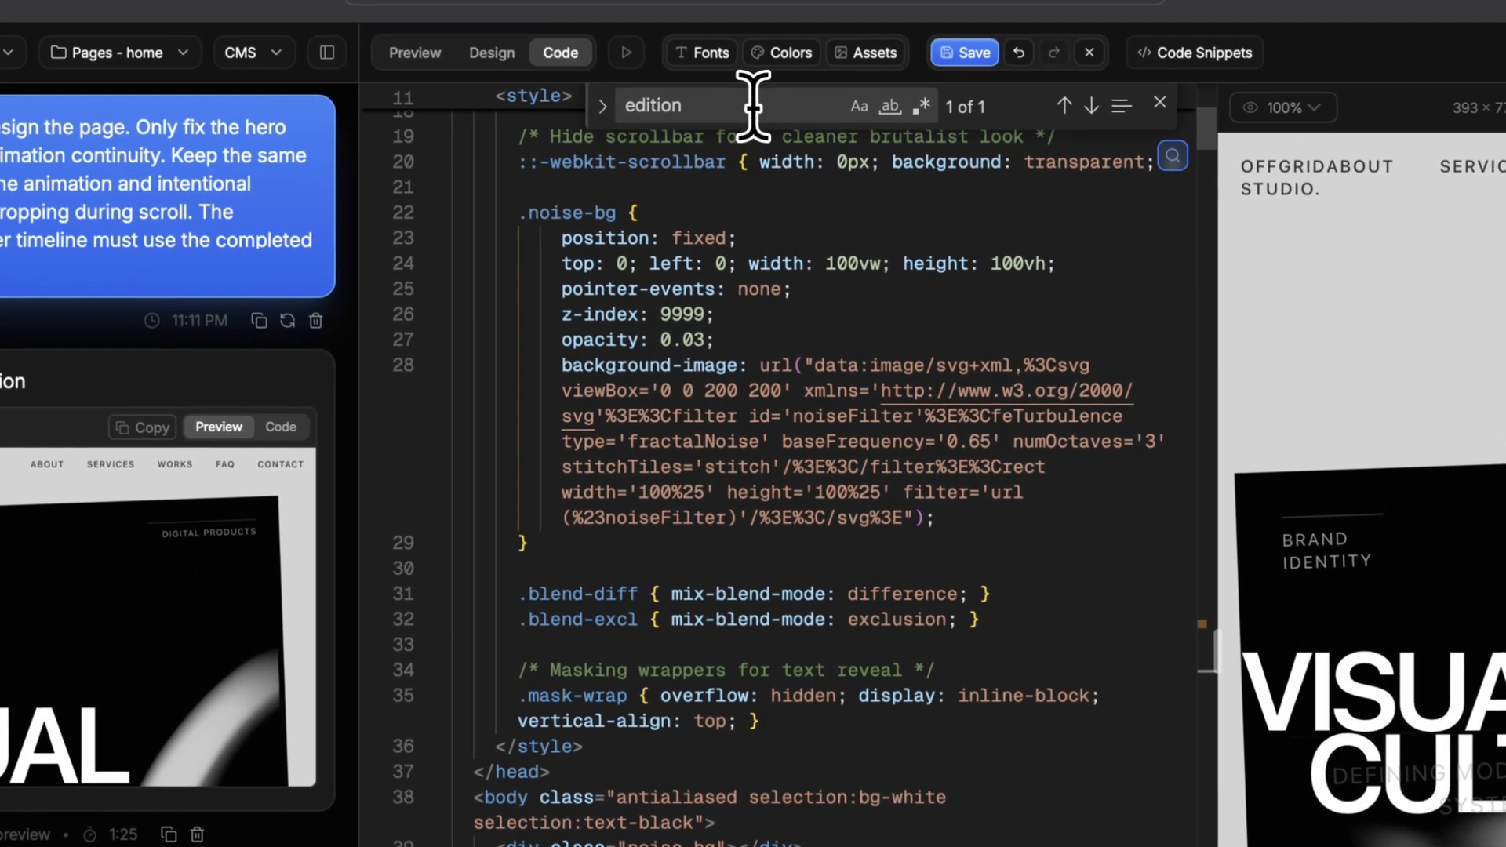
pyautogui.doubleClick(682, 13)
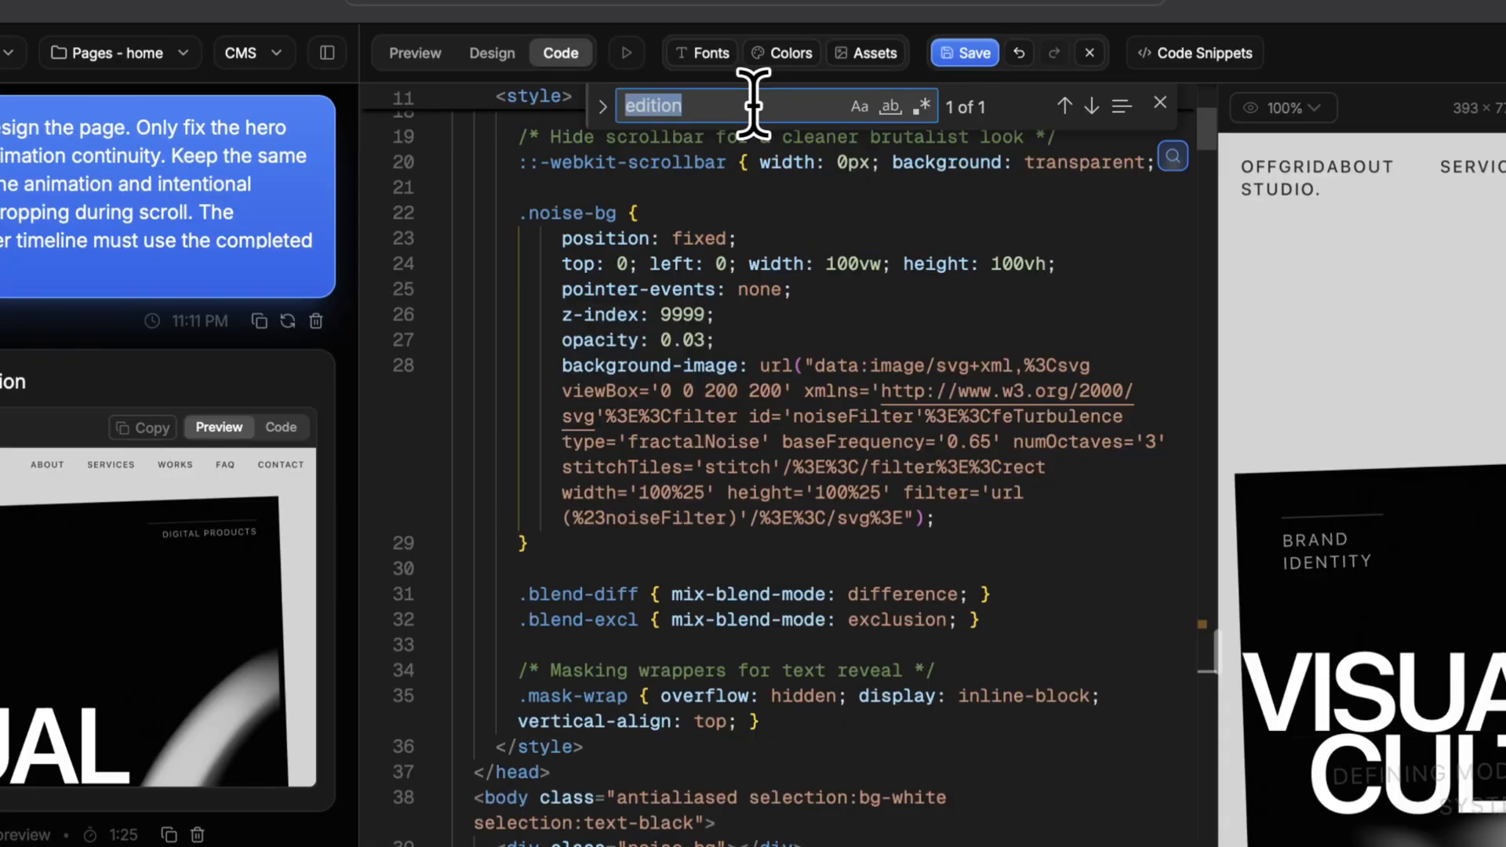
pyautogui.write('FAQ')
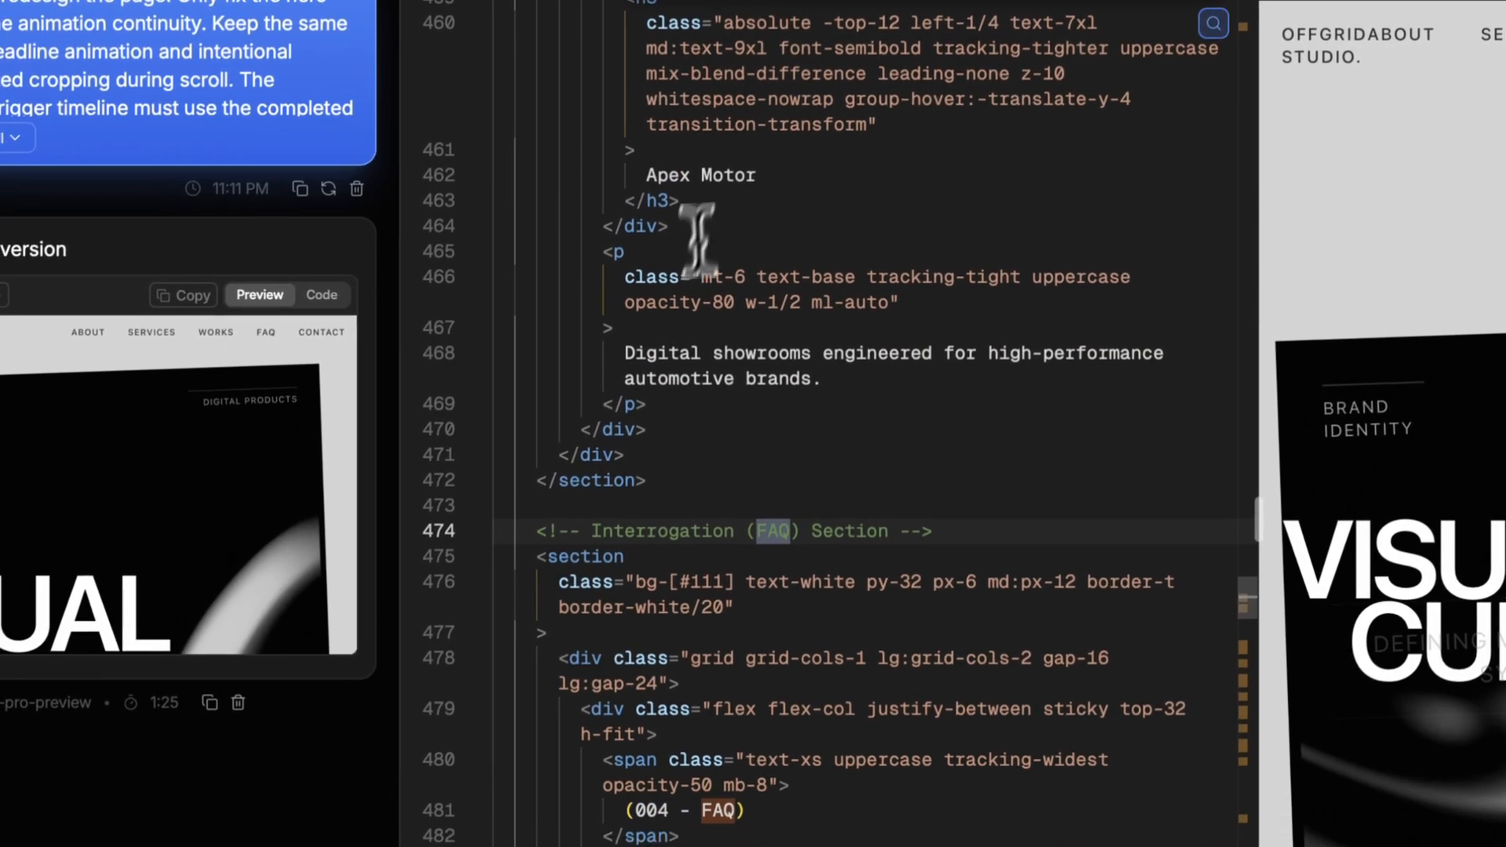
pyautogui.scroll(-5, 636, 514)
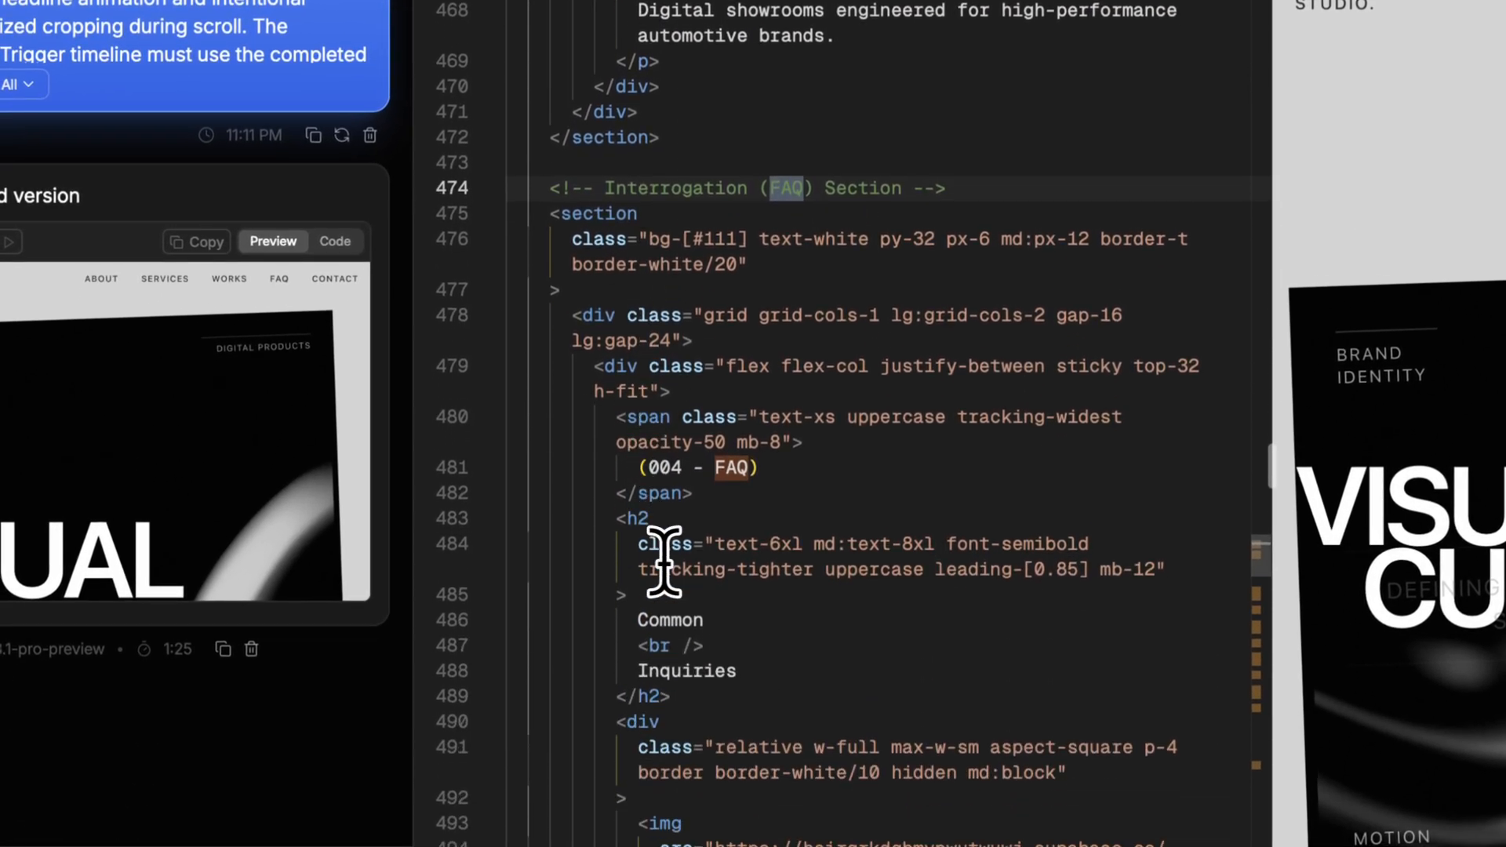
pyautogui.scroll(20, 664, 561)
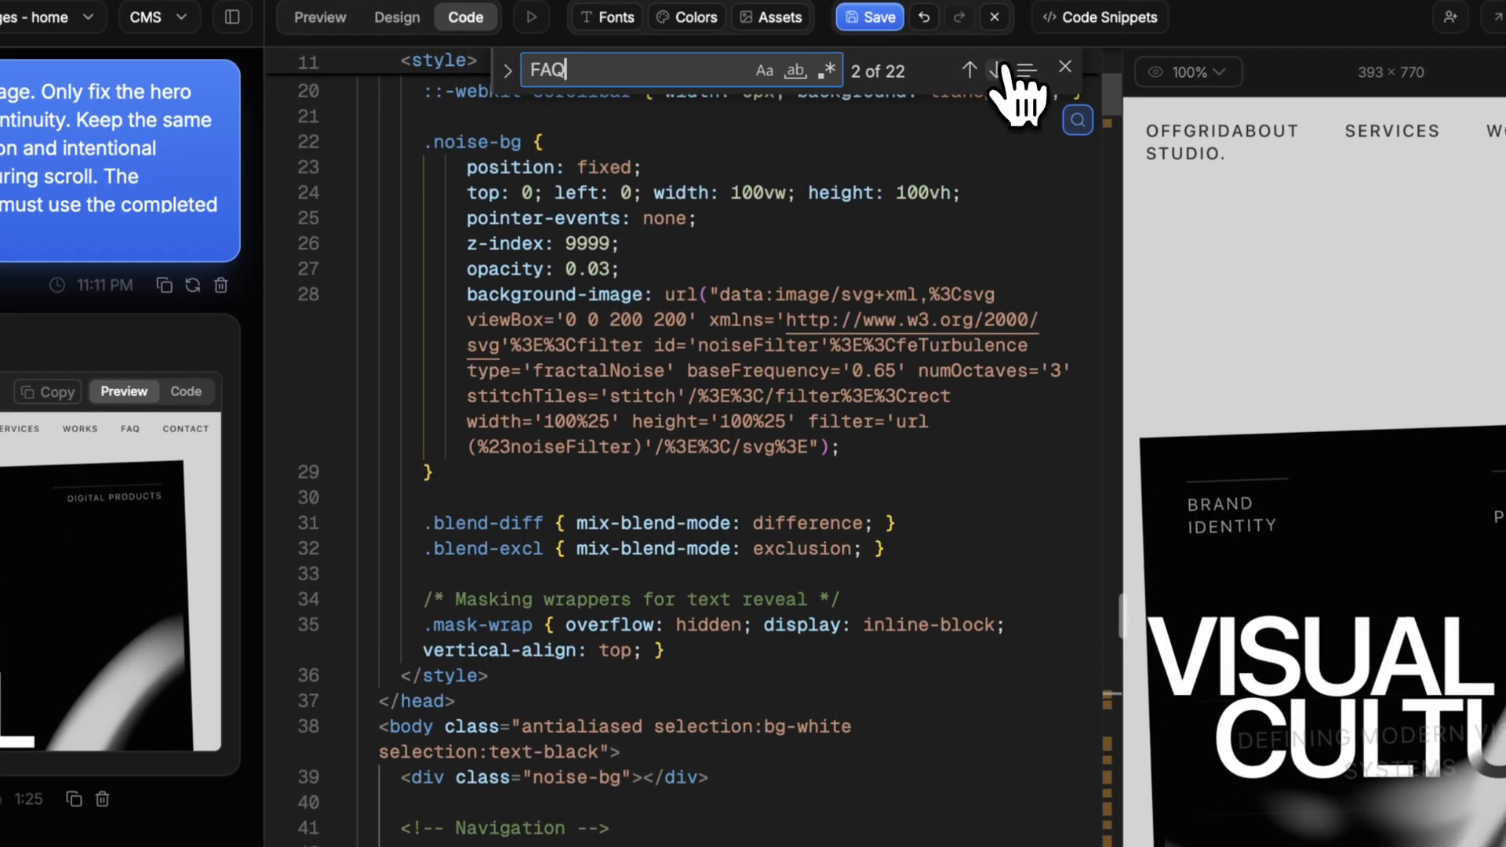
pyautogui.click(994, 69)
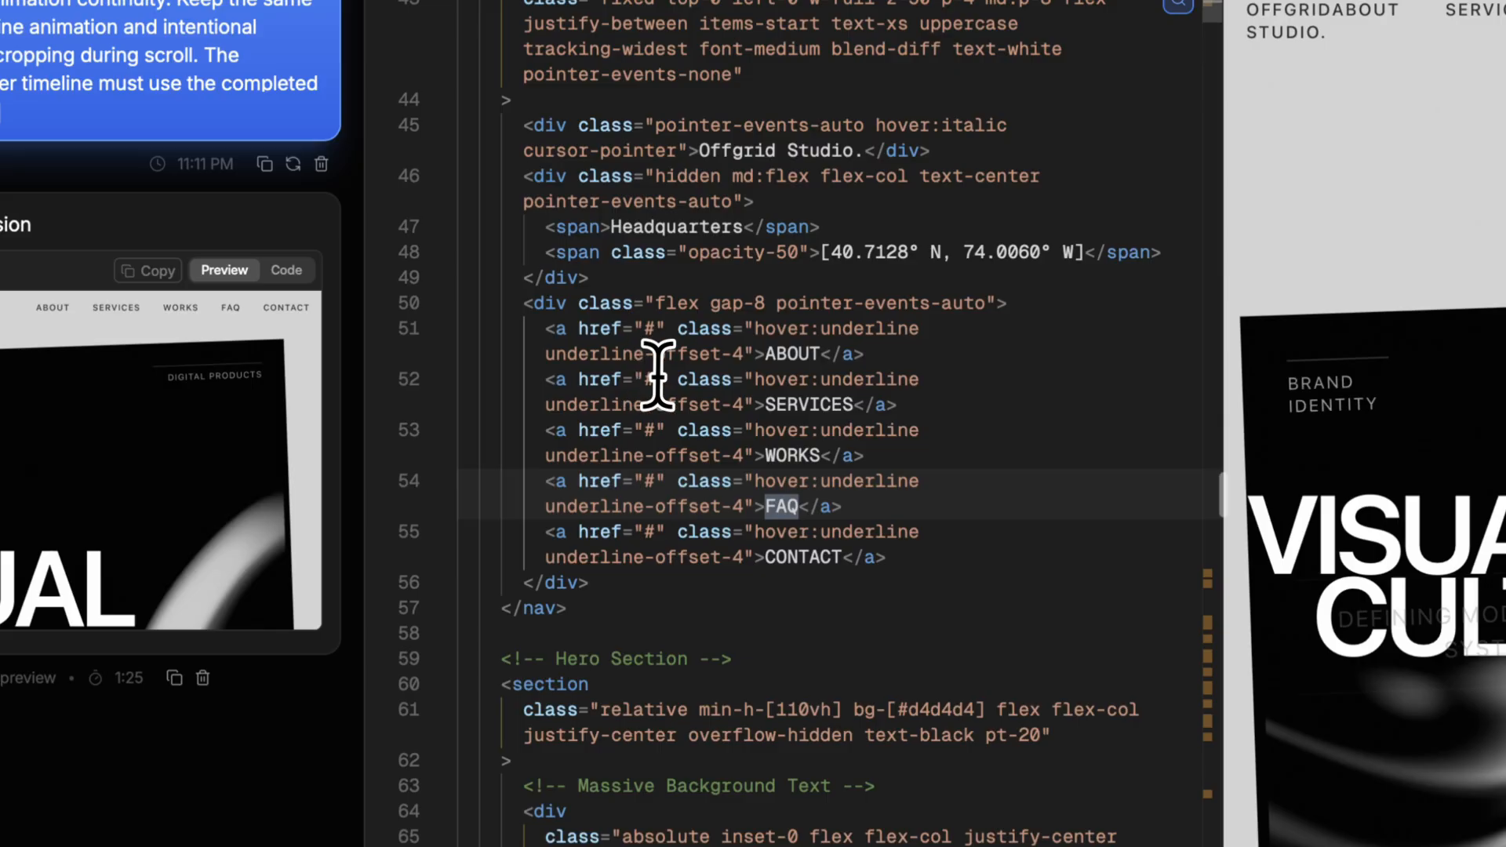
pyautogui.tripleClick(859, 508)
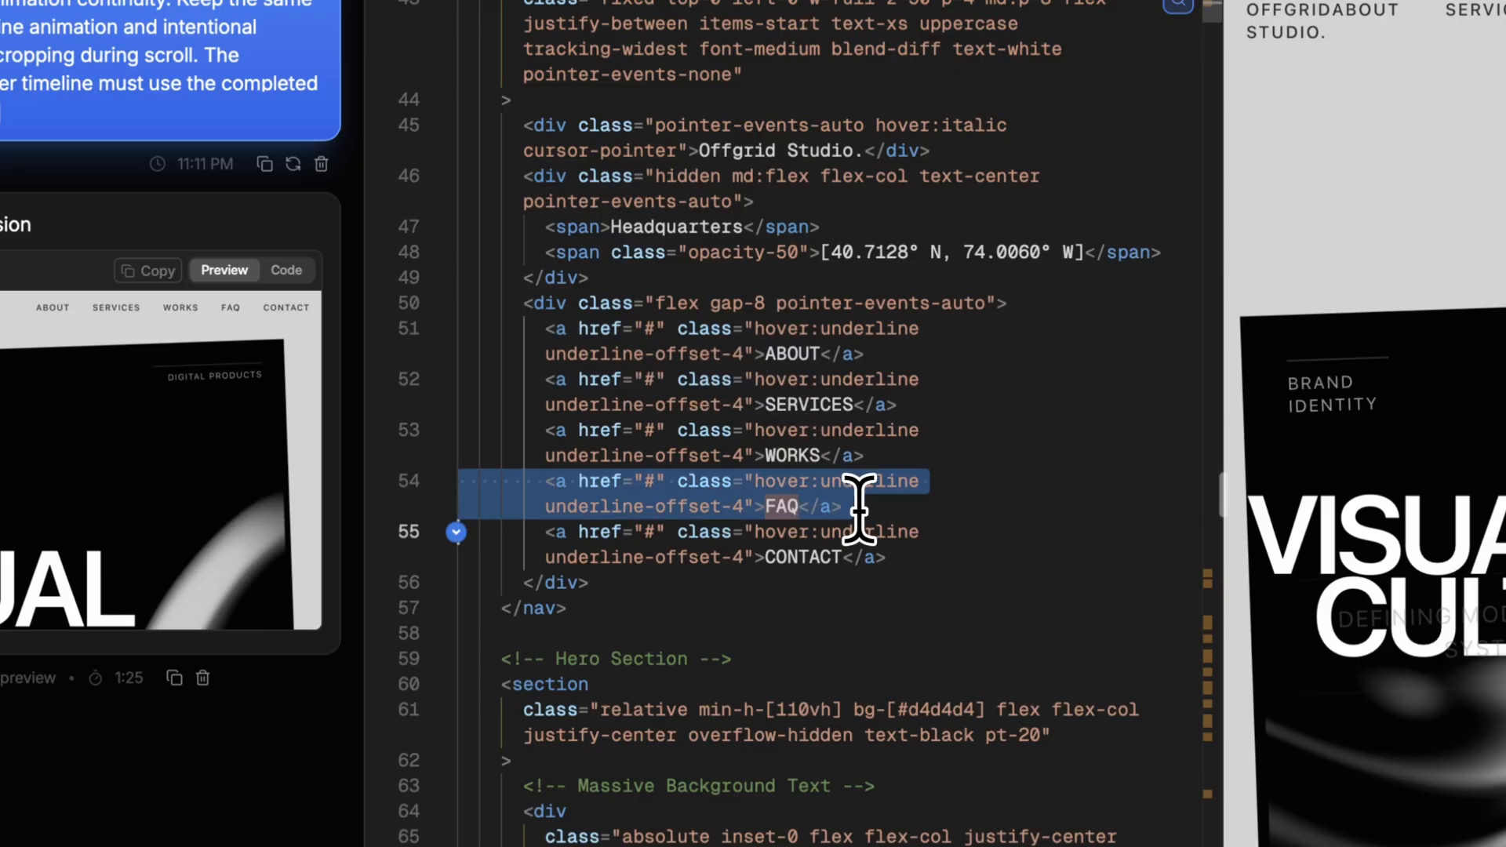
pyautogui.press('BackSpace')
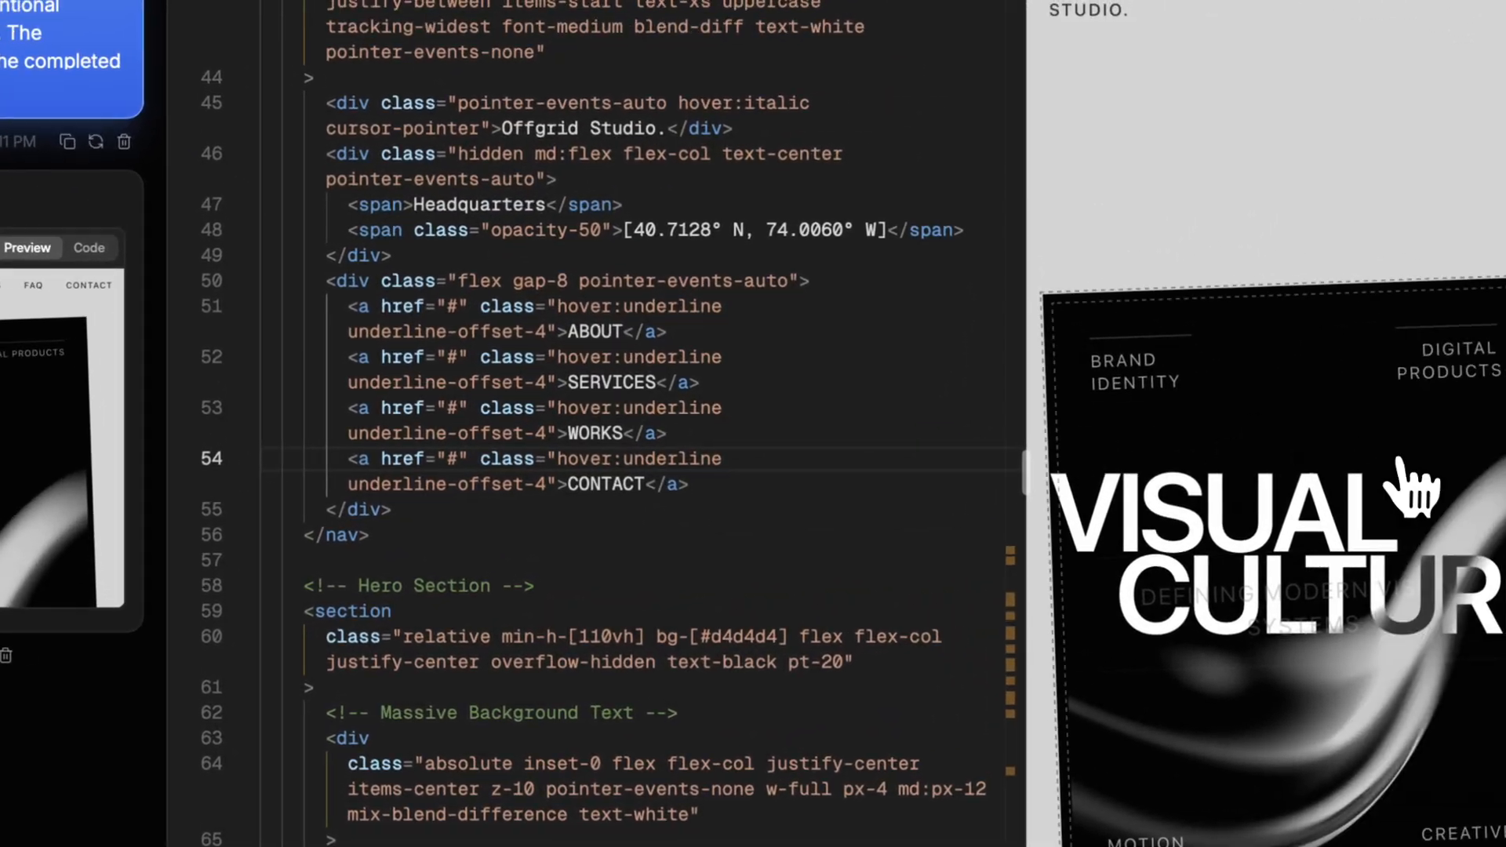
# Step: Look through the mobile preview from the hero to the philosophy section and select its large manifesto headline
pyautogui.scroll(-5, 1321, 483)
pyautogui.scroll(-10, 1333, 490)
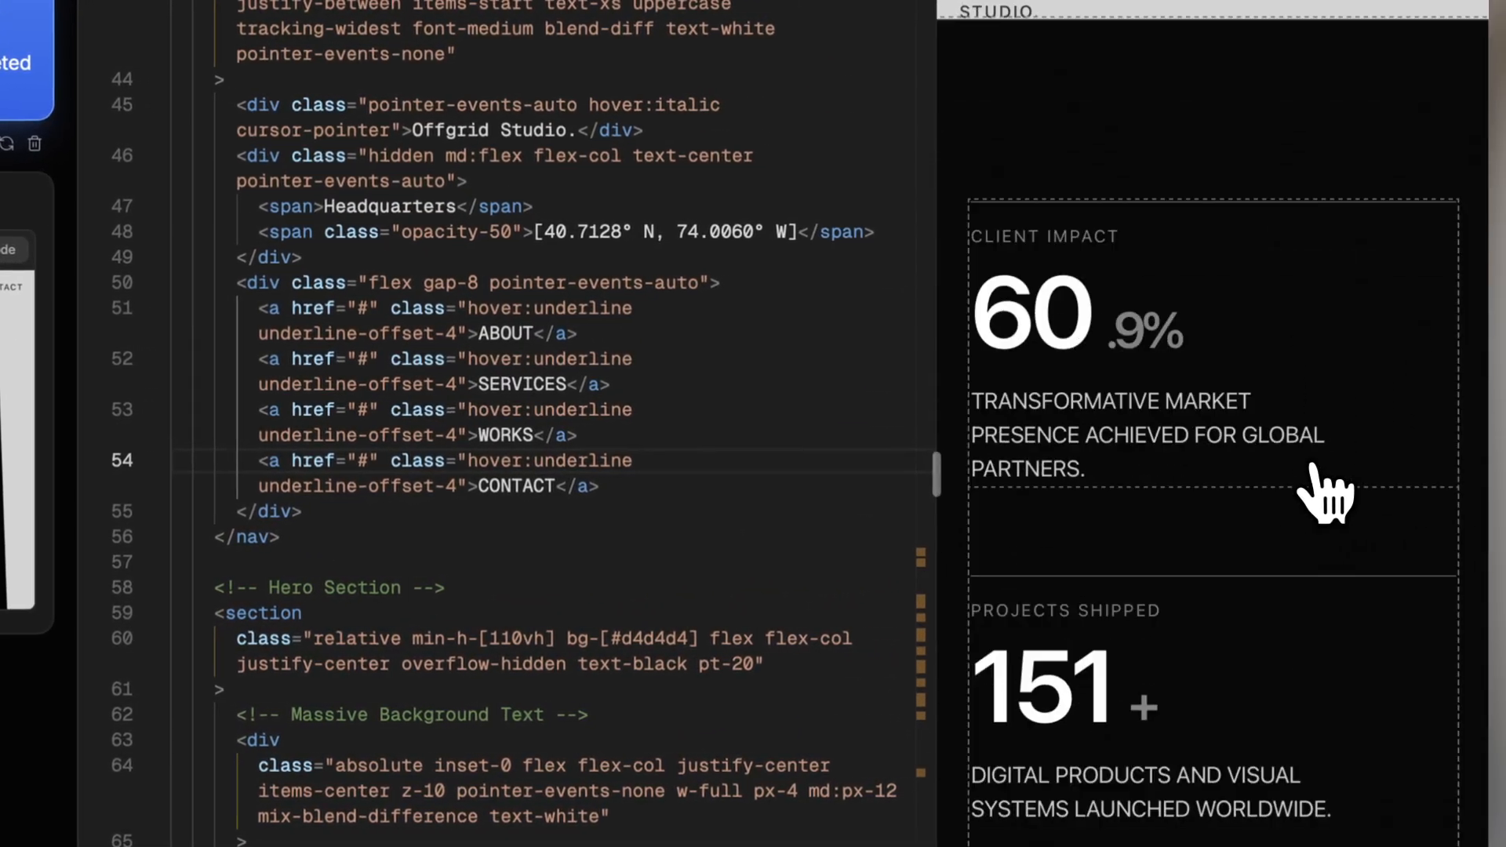
pyautogui.scroll(-5, 1325, 490)
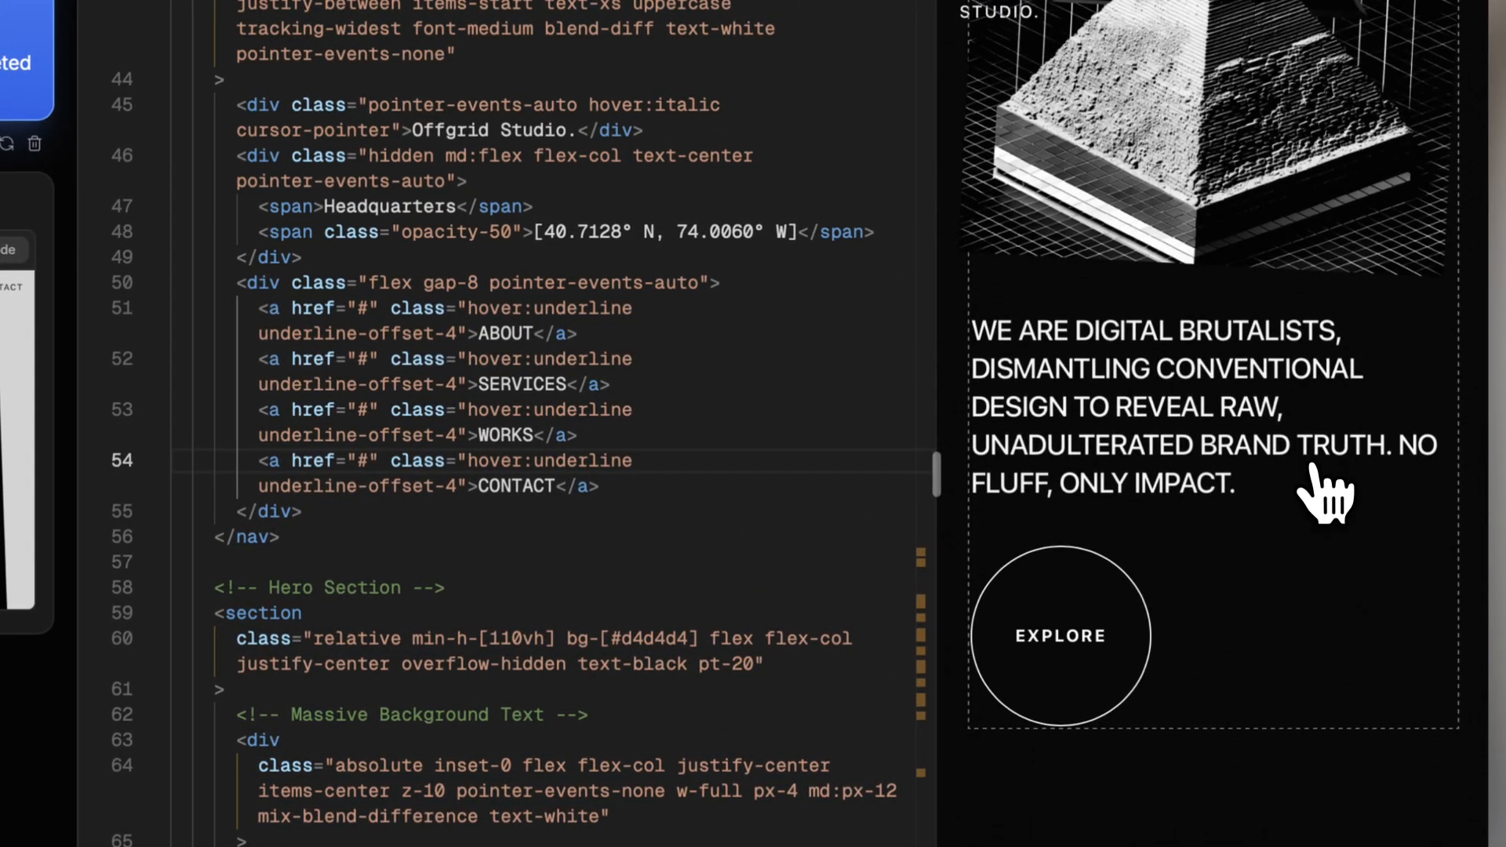
pyautogui.scroll(8, 1325, 494)
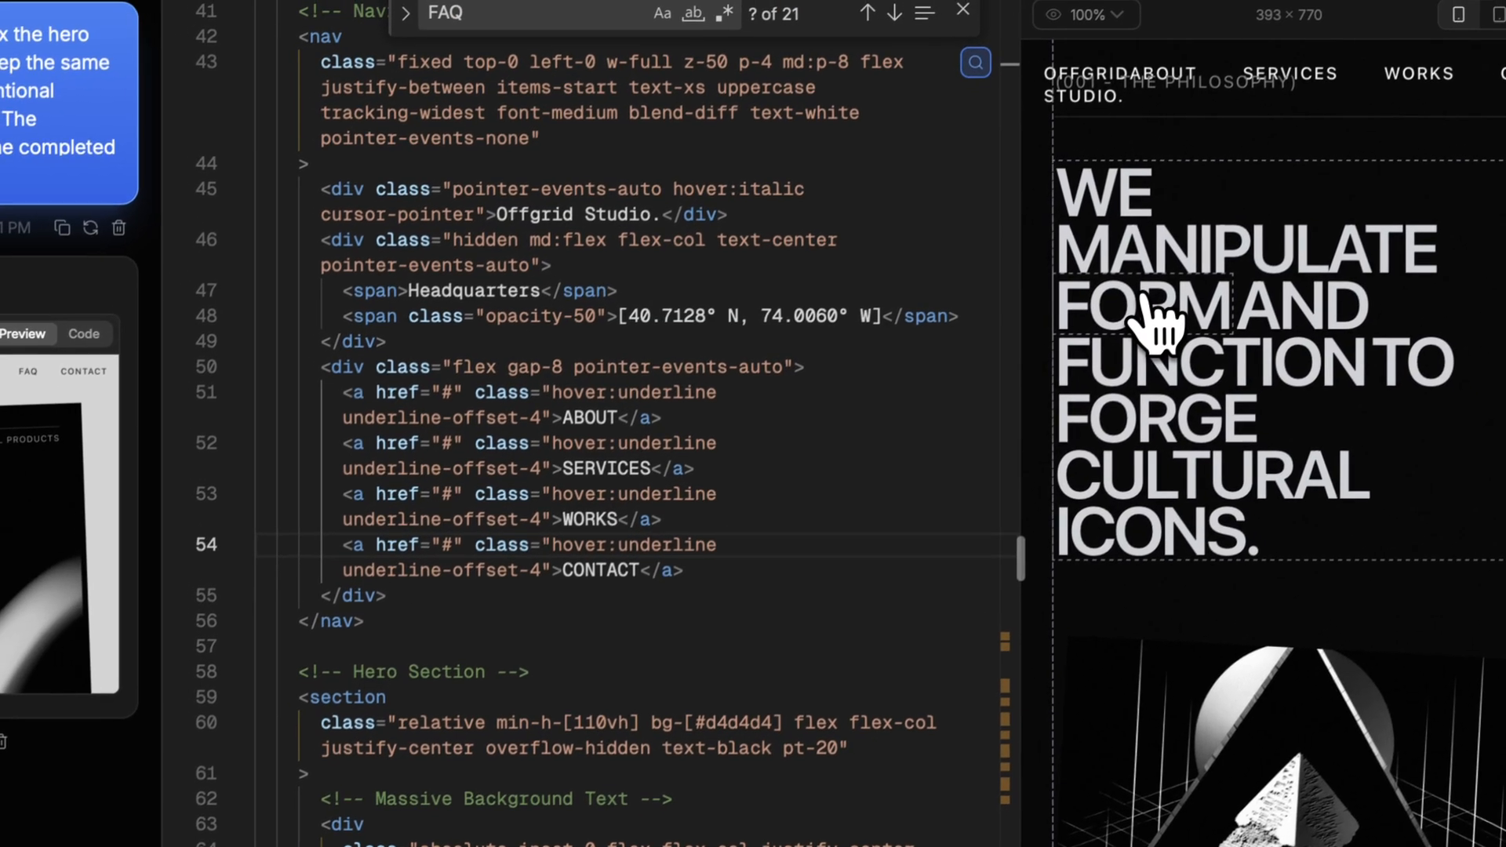
pyautogui.click(1066, 197)
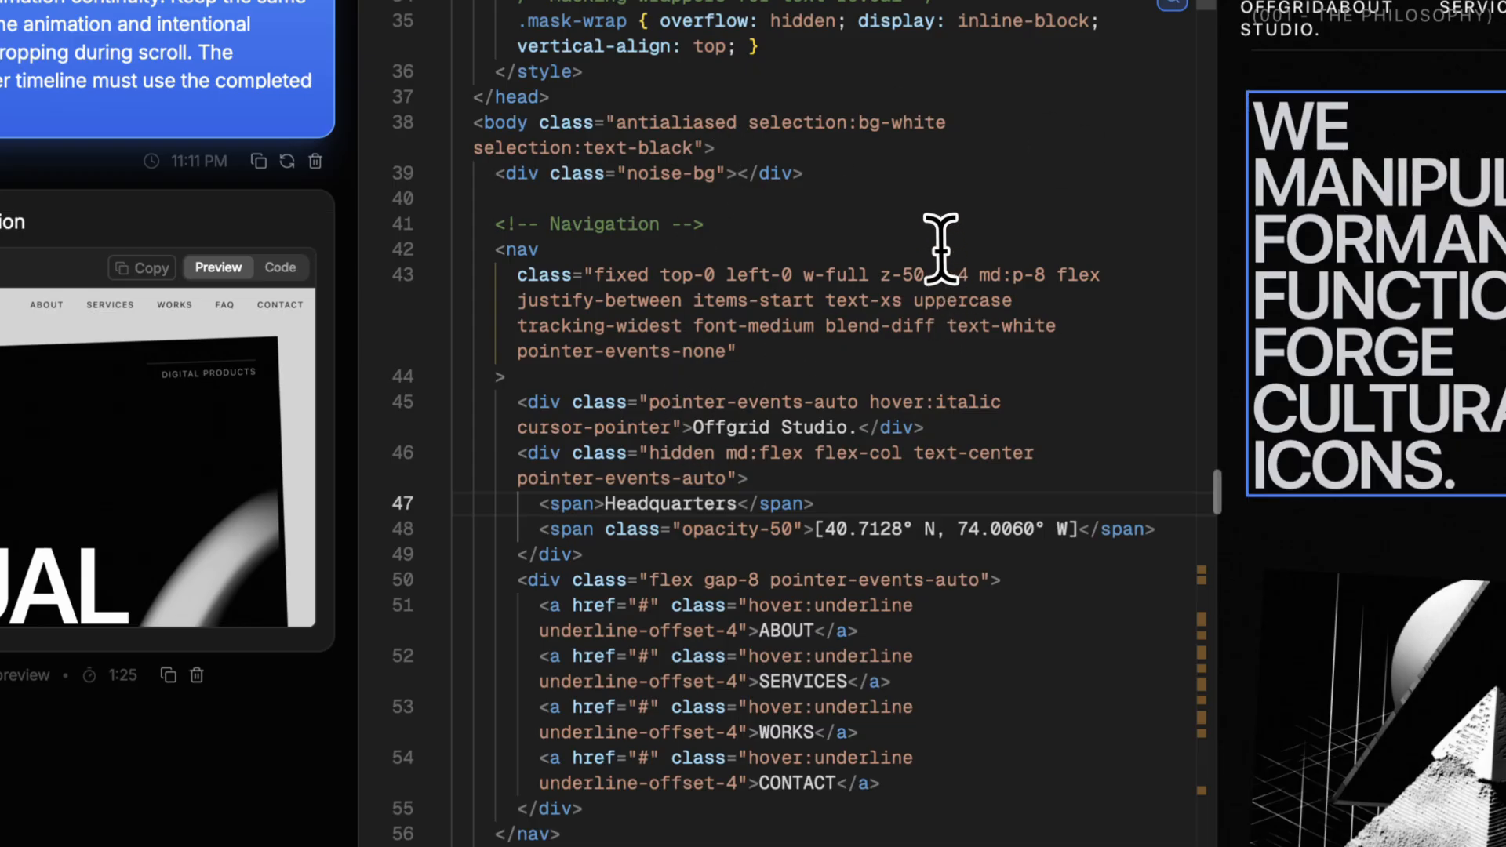
pyautogui.click(937, 223)
pyautogui.write('m')
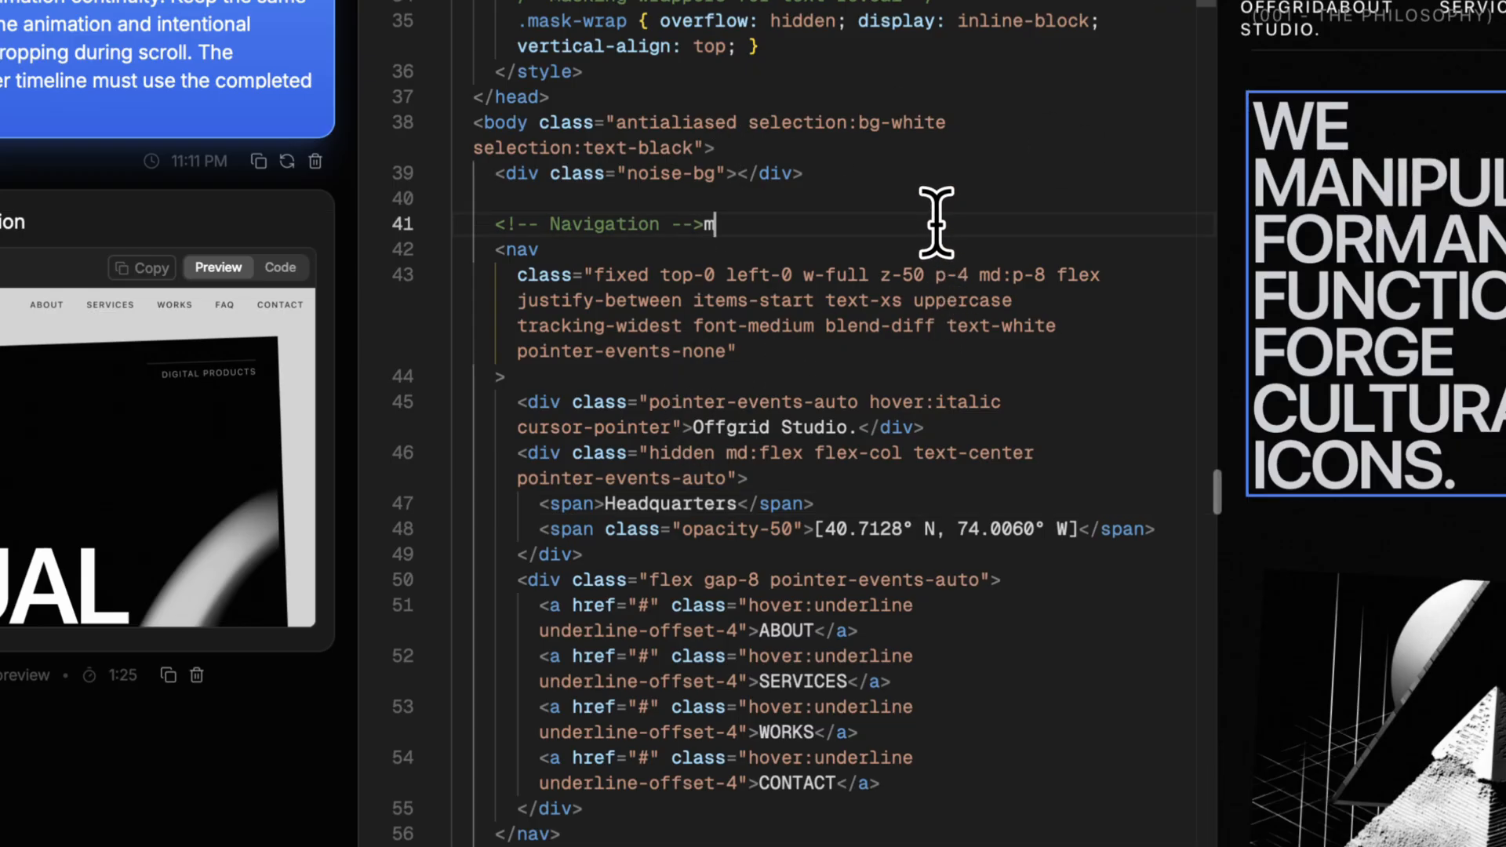
pyautogui.write('ani')
pyautogui.press('BackSpace')
pyautogui.press('BackSpace')
pyautogui.press('BackSpace')
pyautogui.press('BackSpace')
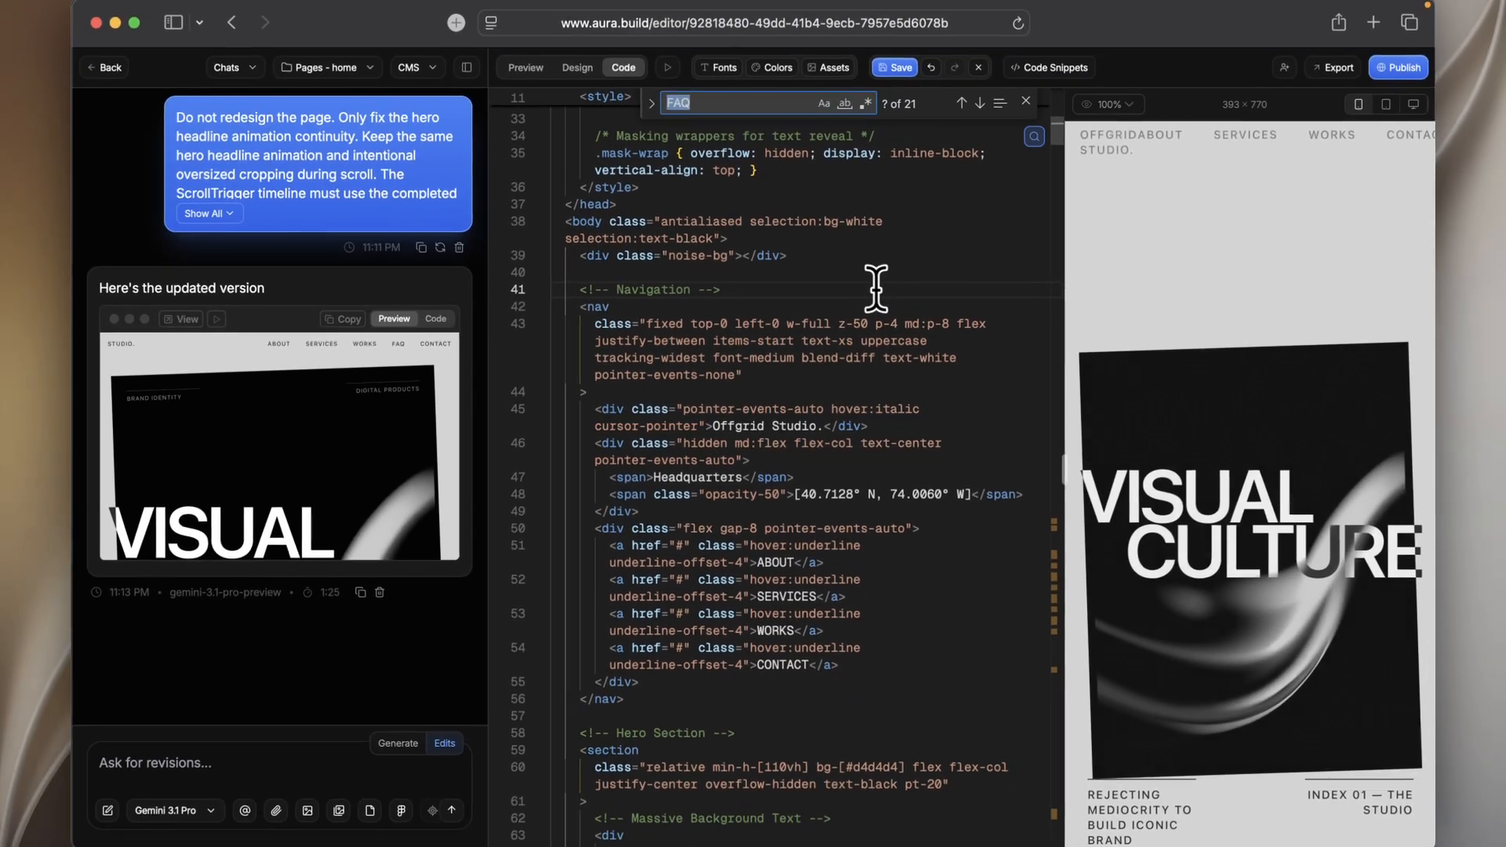
# Step: Search for "manipu", replace the philosophy headline with "WE SHAPE FORM, FUNCTION, AND CULTURE INTO BRANDS THAT REFUSE TO BLEND IN." and save the page
pyautogui.press('super+f')
pyautogui.write('mani')
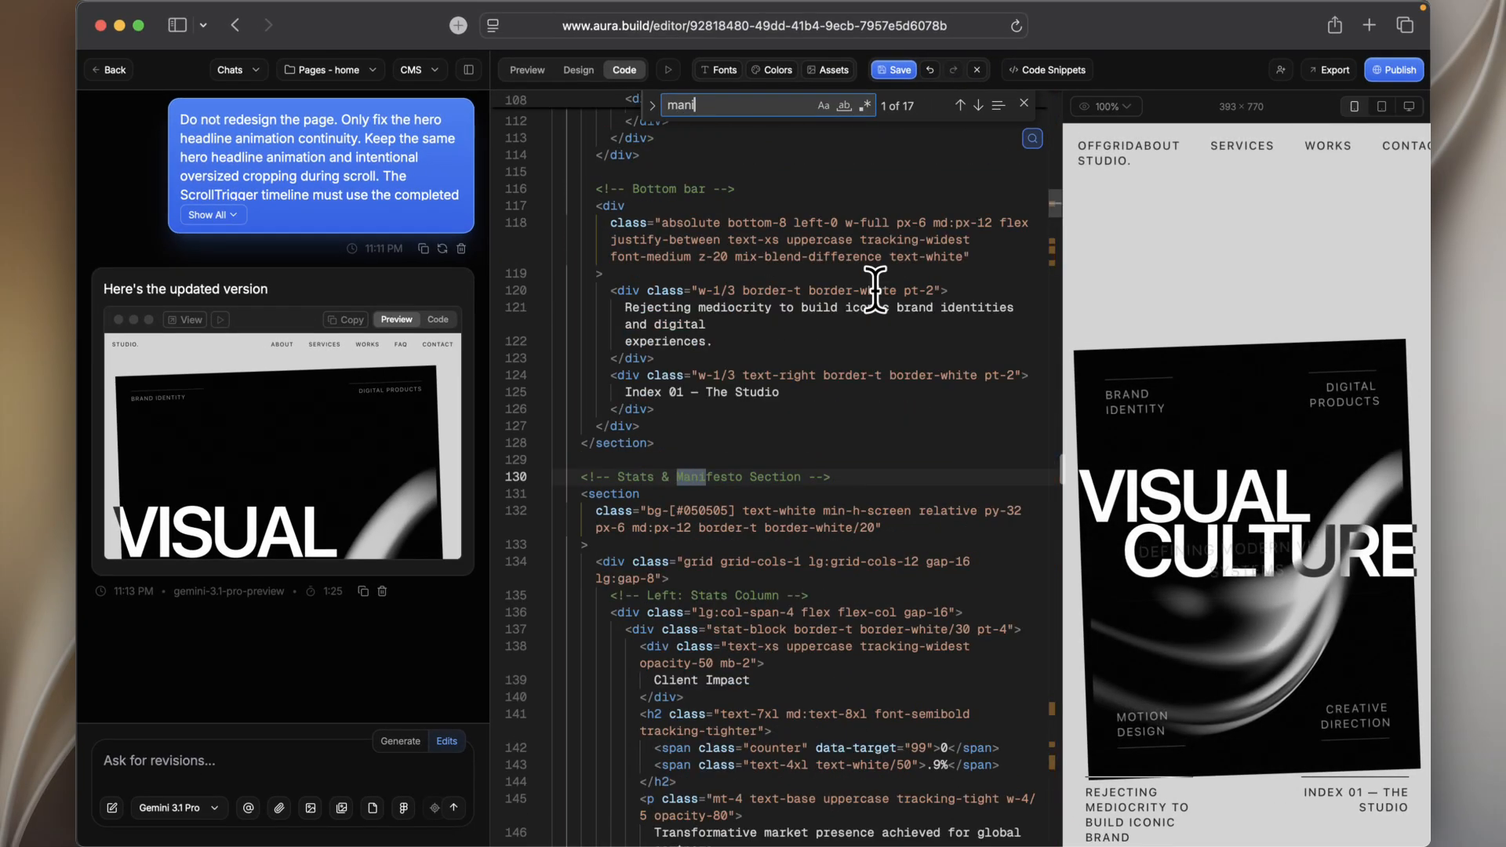
pyautogui.scroll(-1, 738, 482)
pyautogui.write('pu')
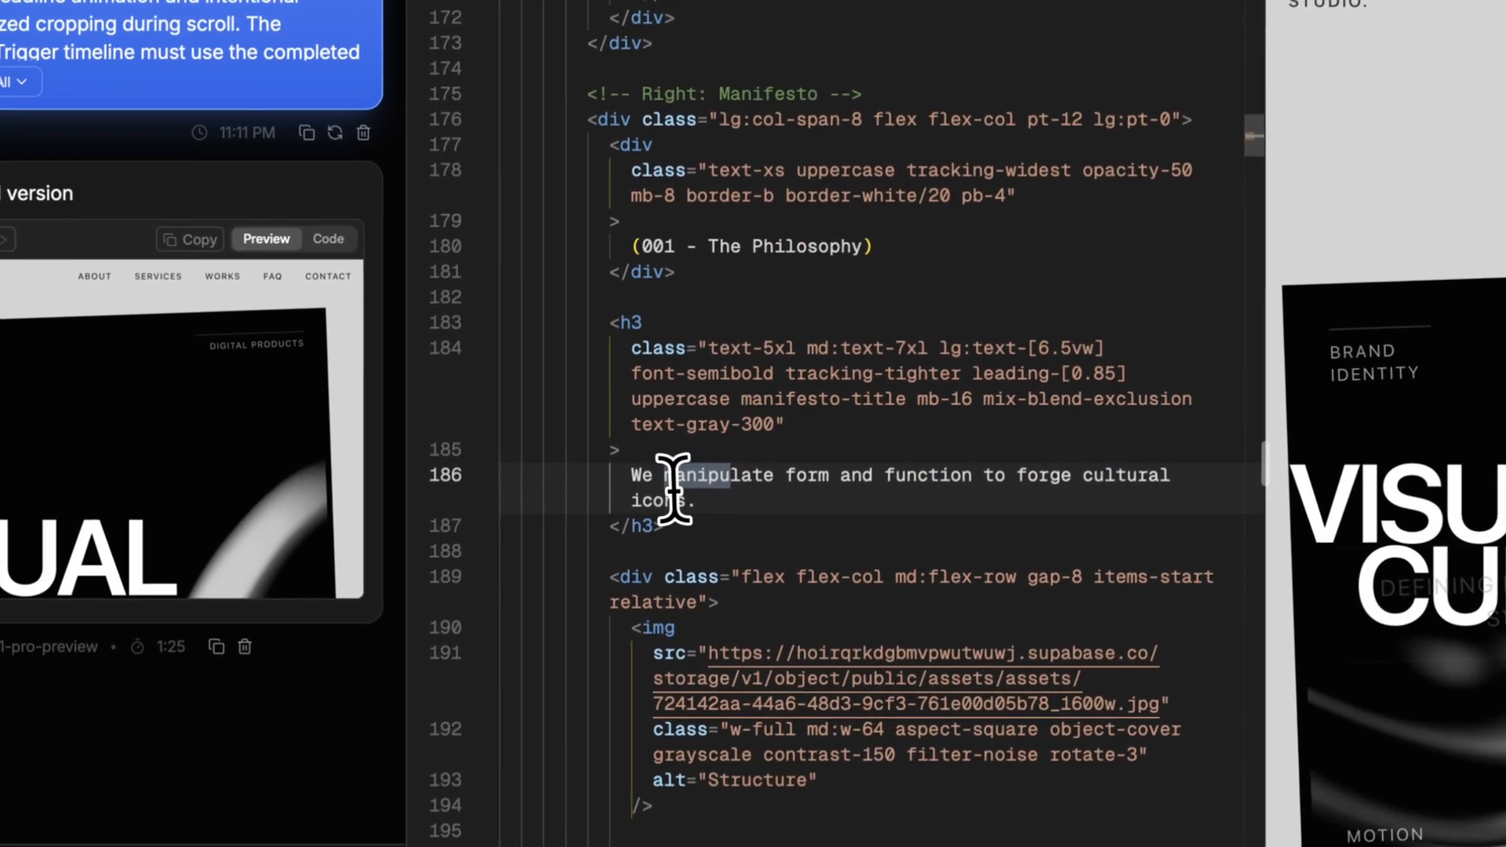
pyautogui.moveTo(563, 672); pyautogui.dragTo(653, 672)
pyautogui.moveTo(718, 478); pyautogui.dragTo(716, 494)
pyautogui.write('WE SHAPE FORM, FUNCTION, AND CULTURE INTO BRANDS THAT REFUSE TO BLEND IN.')
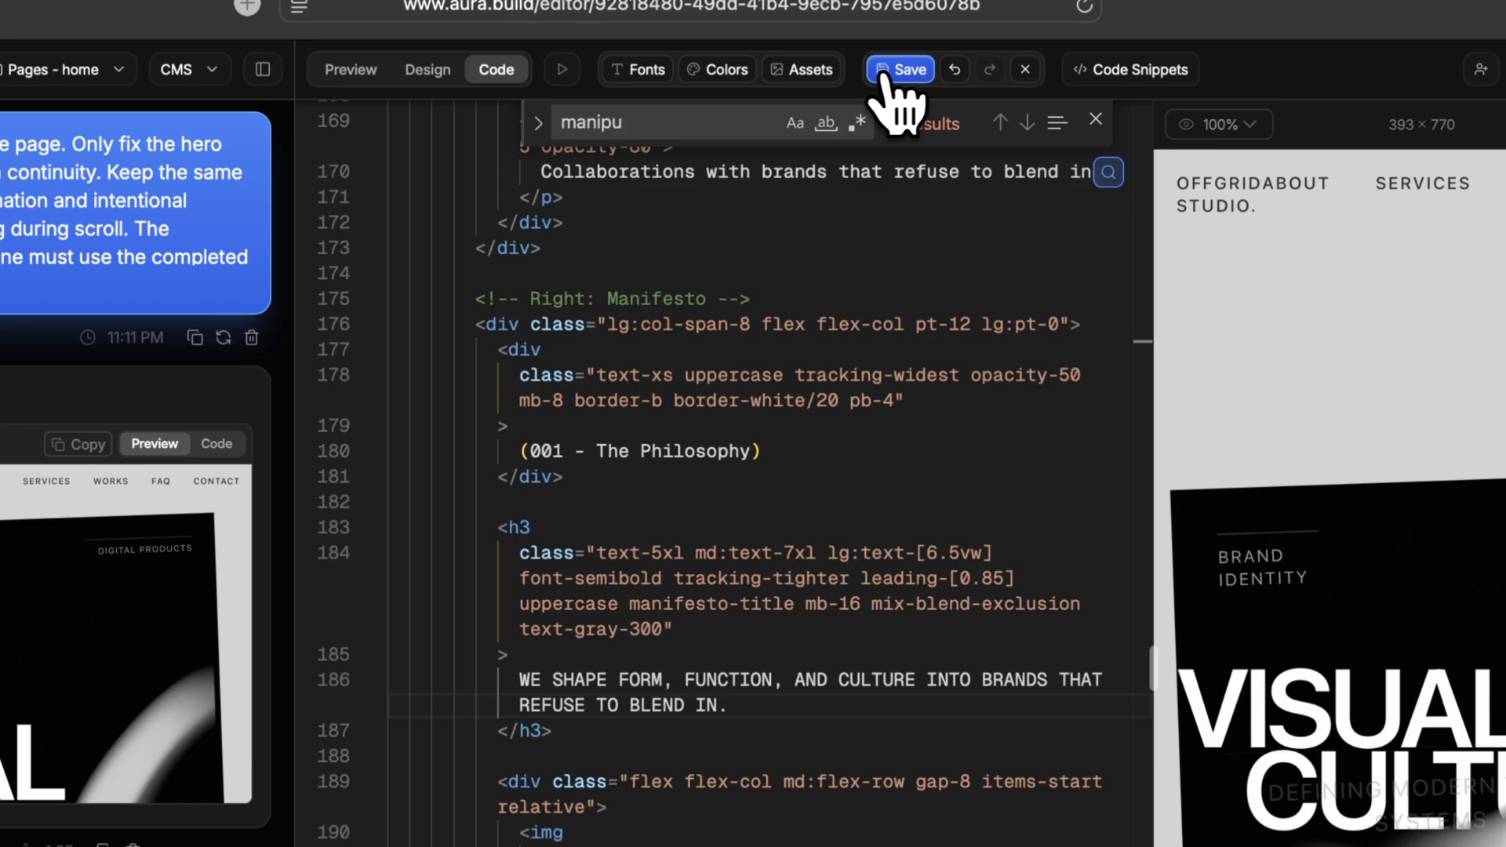
pyautogui.click(888, 77)
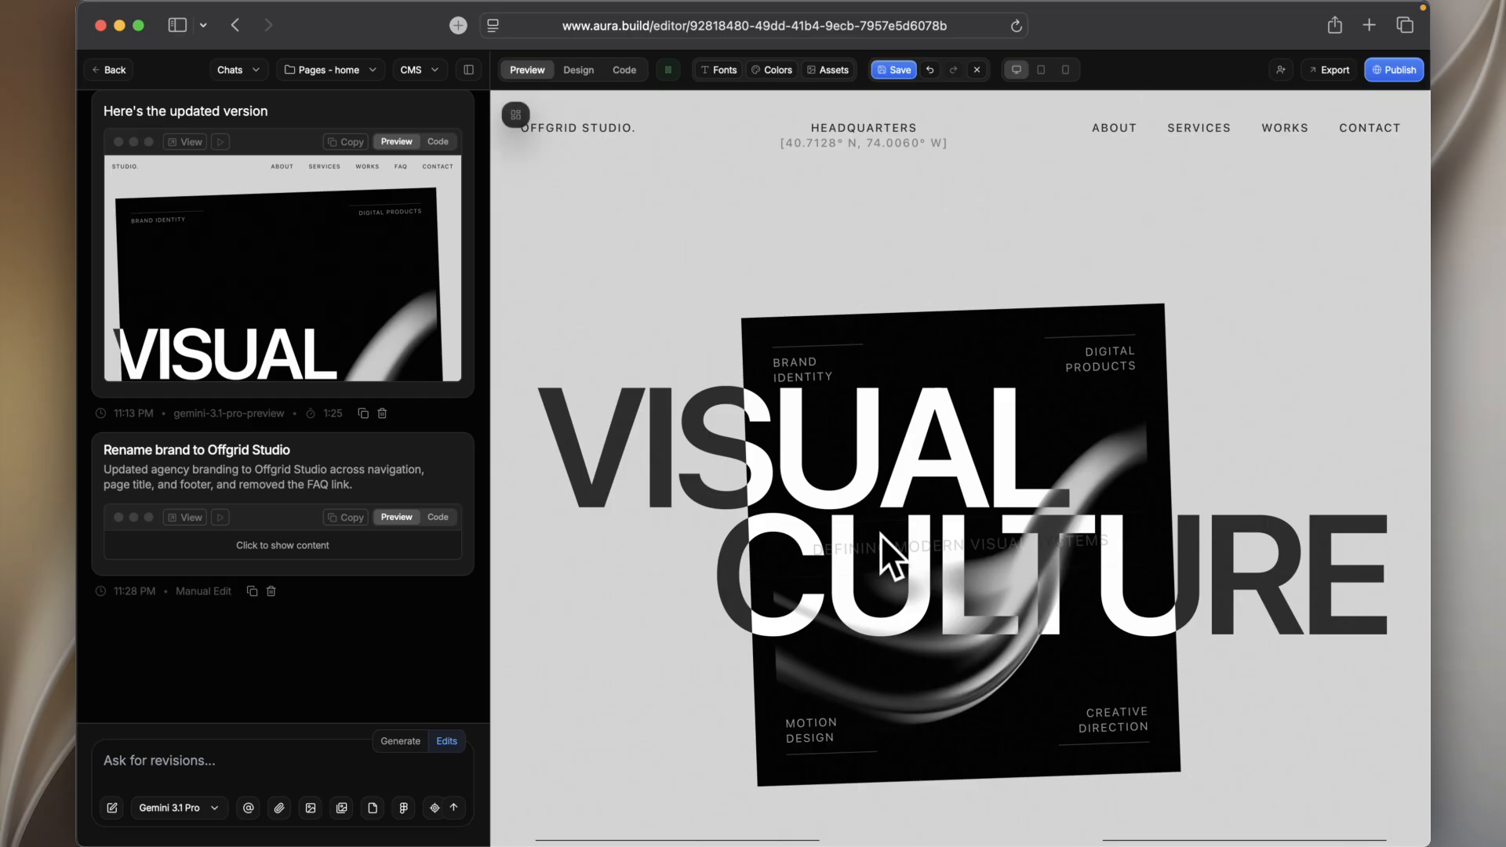
# Step: Review the rebranded page in the desktop preview, from the hero through the philosophy, project cases, FAQ and footer sections
pyautogui.scroll(-10, 879, 534)
pyautogui.scroll(-10, 879, 534)
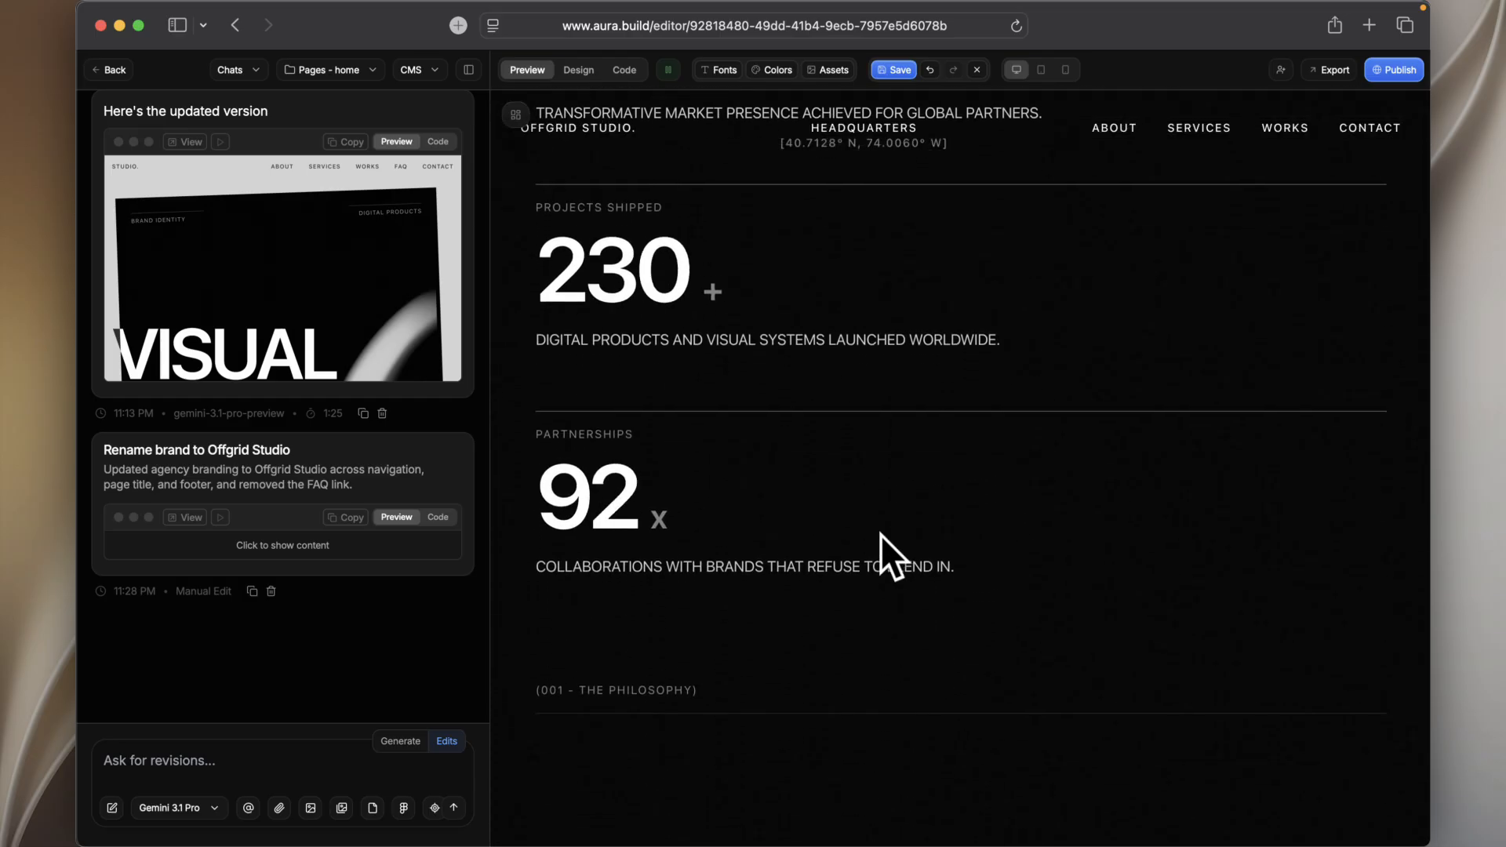
pyautogui.scroll(4, 880, 534)
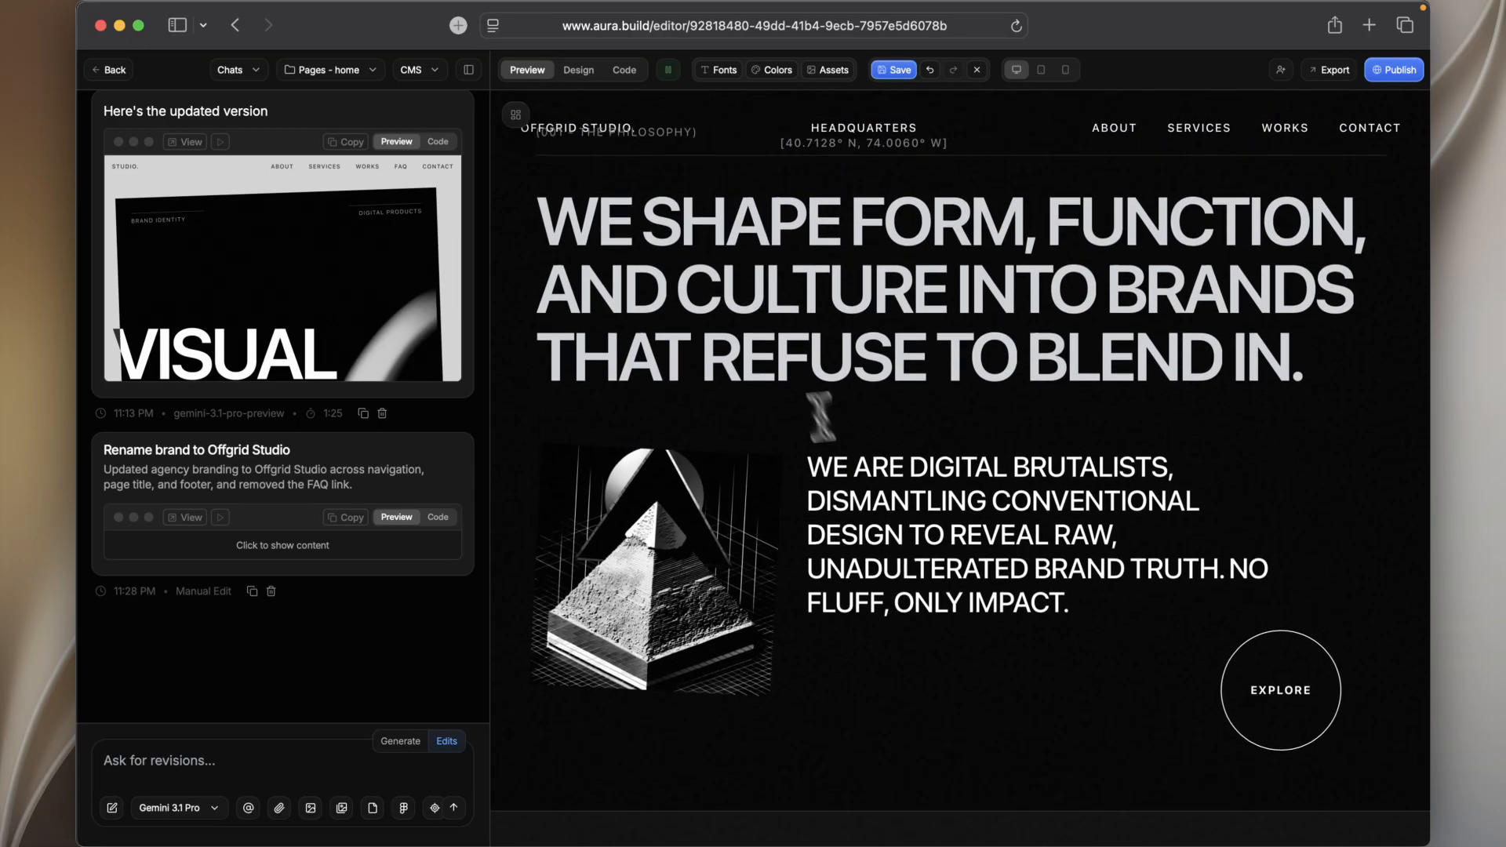
pyautogui.scroll(-8, 910, 439)
pyautogui.scroll(-15, 916, 436)
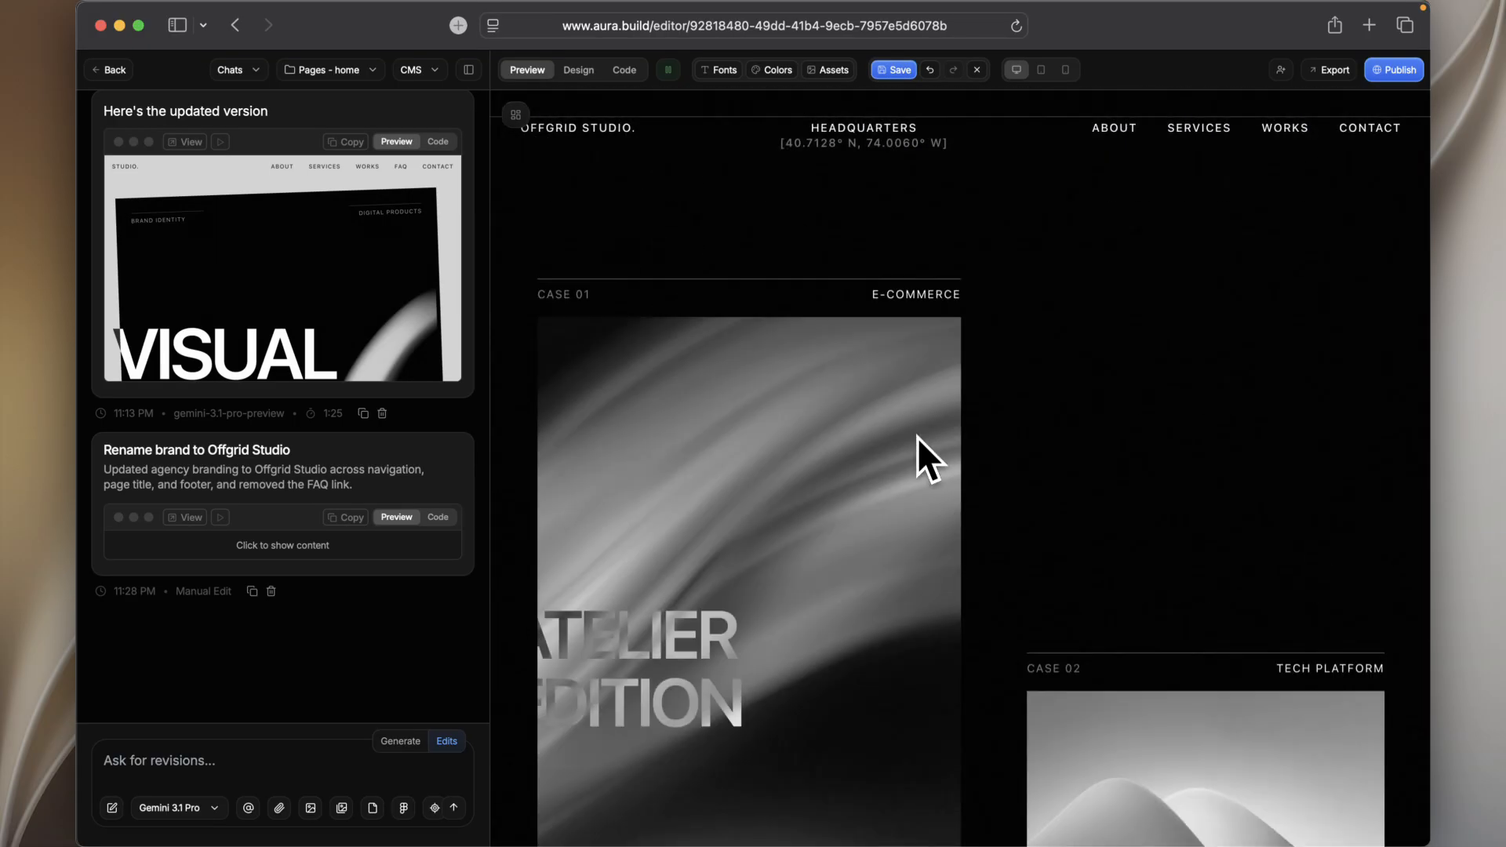
pyautogui.scroll(-10, 916, 436)
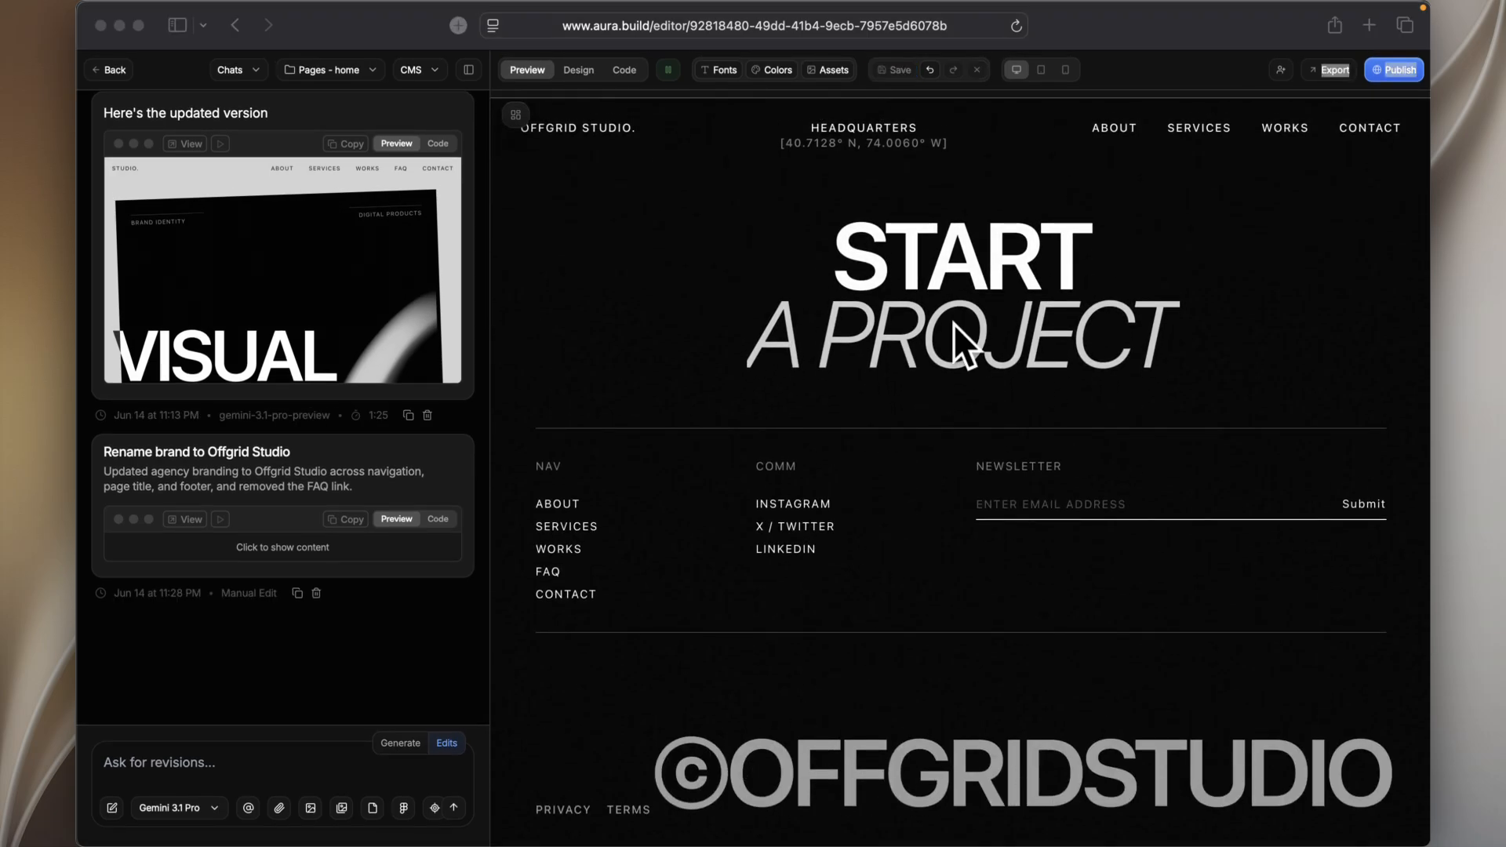
pyautogui.scroll(10, 953, 323)
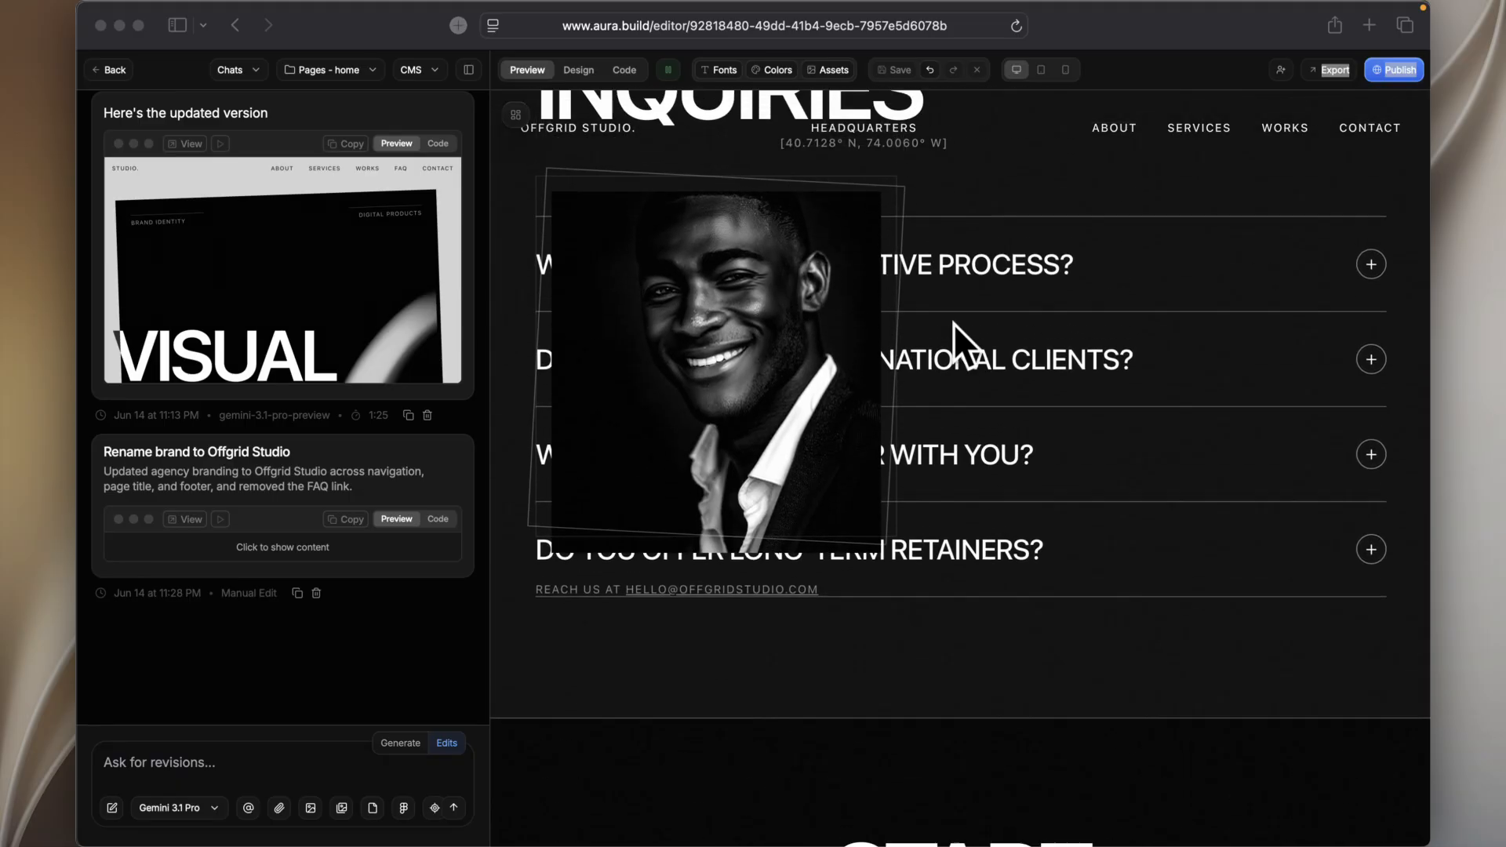
# Step: Prompt the AI to change only the Works project images' entrance to a GSAP ScrollTrigger projector-screen roll-down from each case row, keeping layout and content
pyautogui.scroll(15, 952, 323)
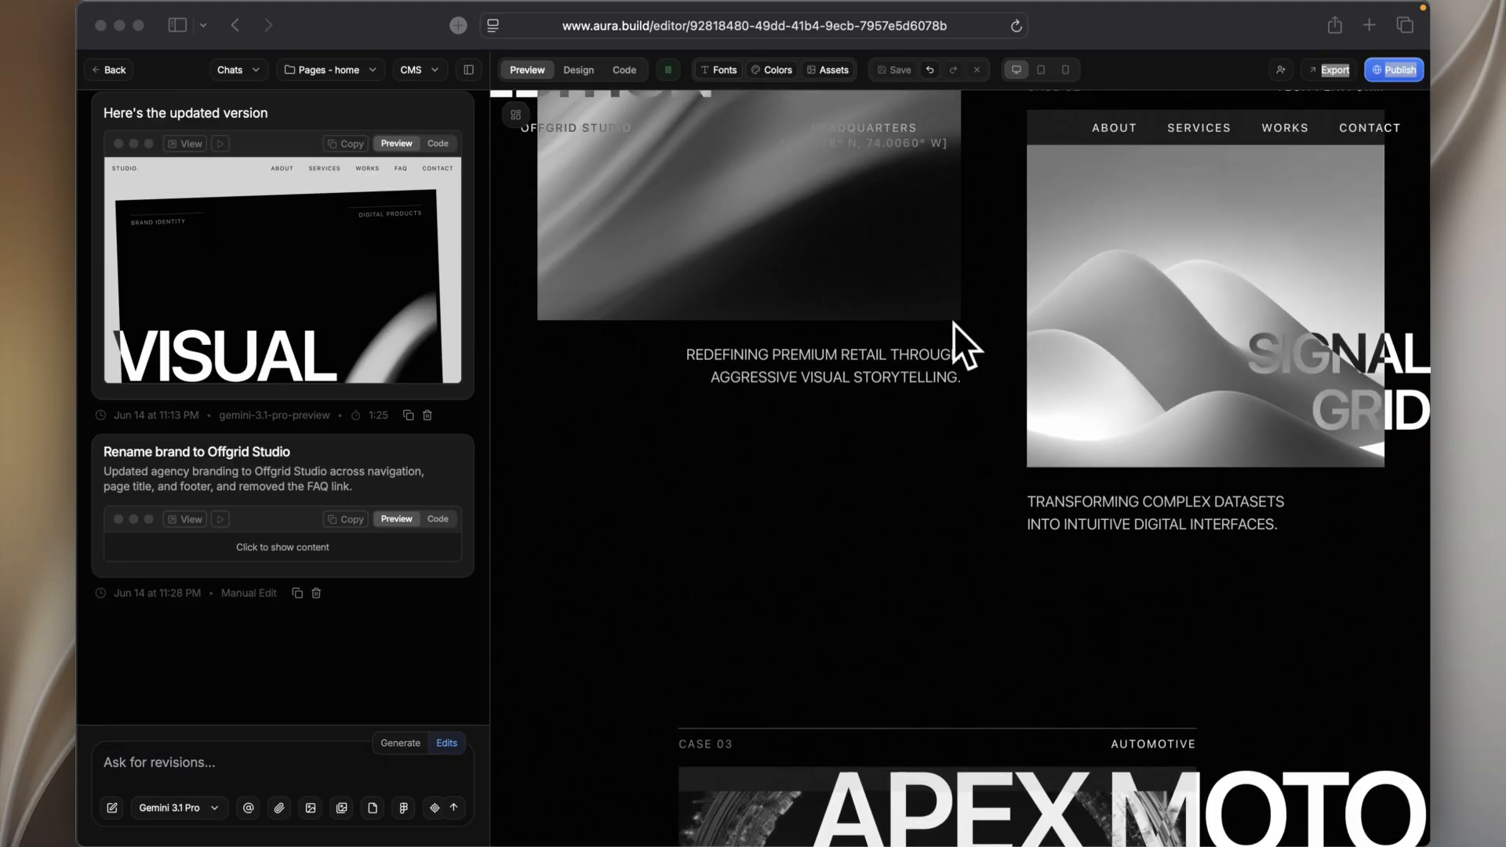
pyautogui.scroll(5, 952, 324)
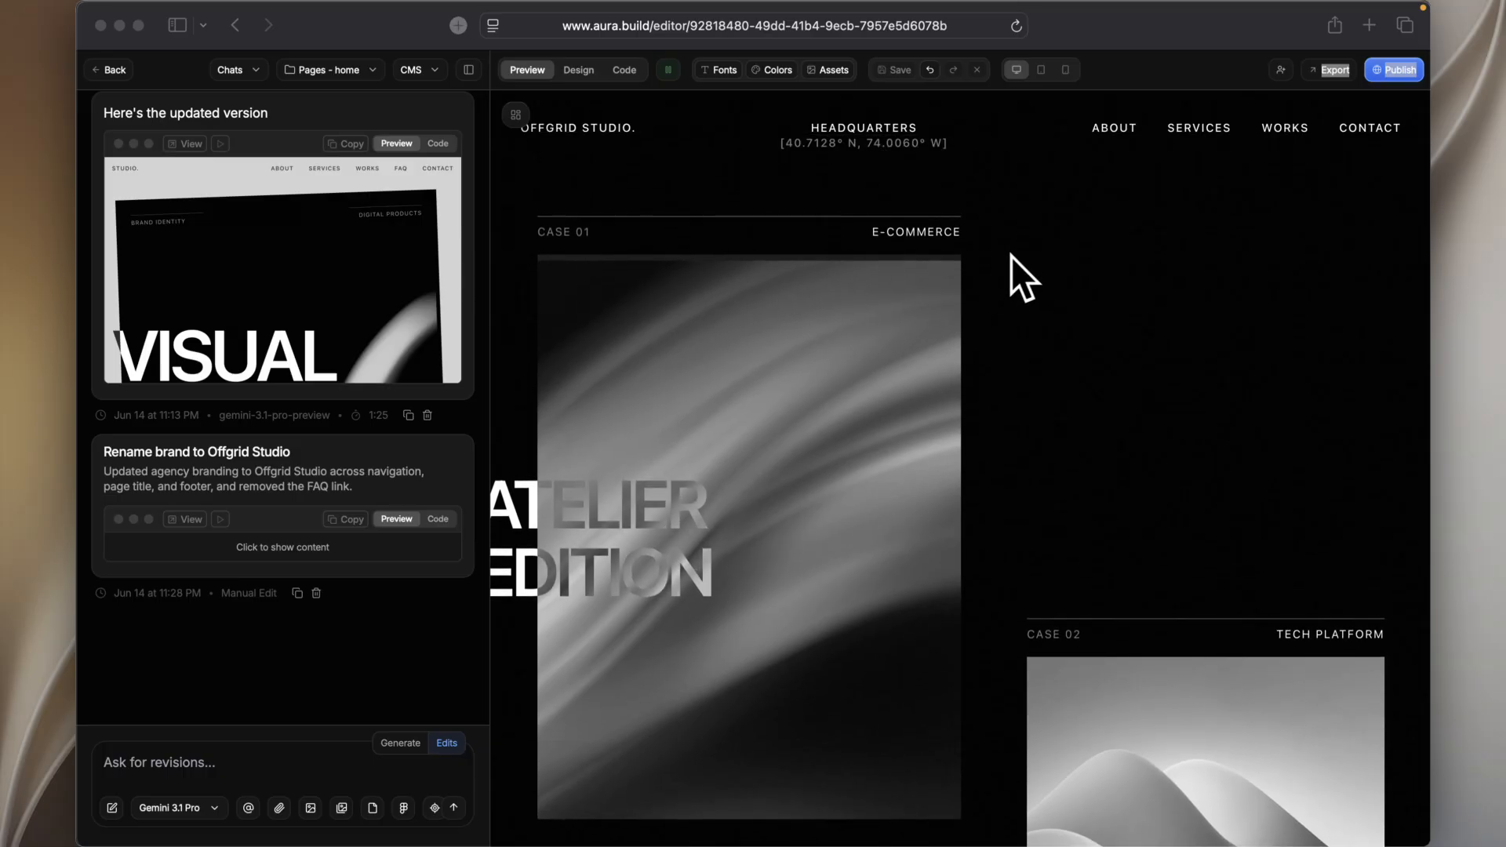
pyautogui.scroll(-1, 1011, 256)
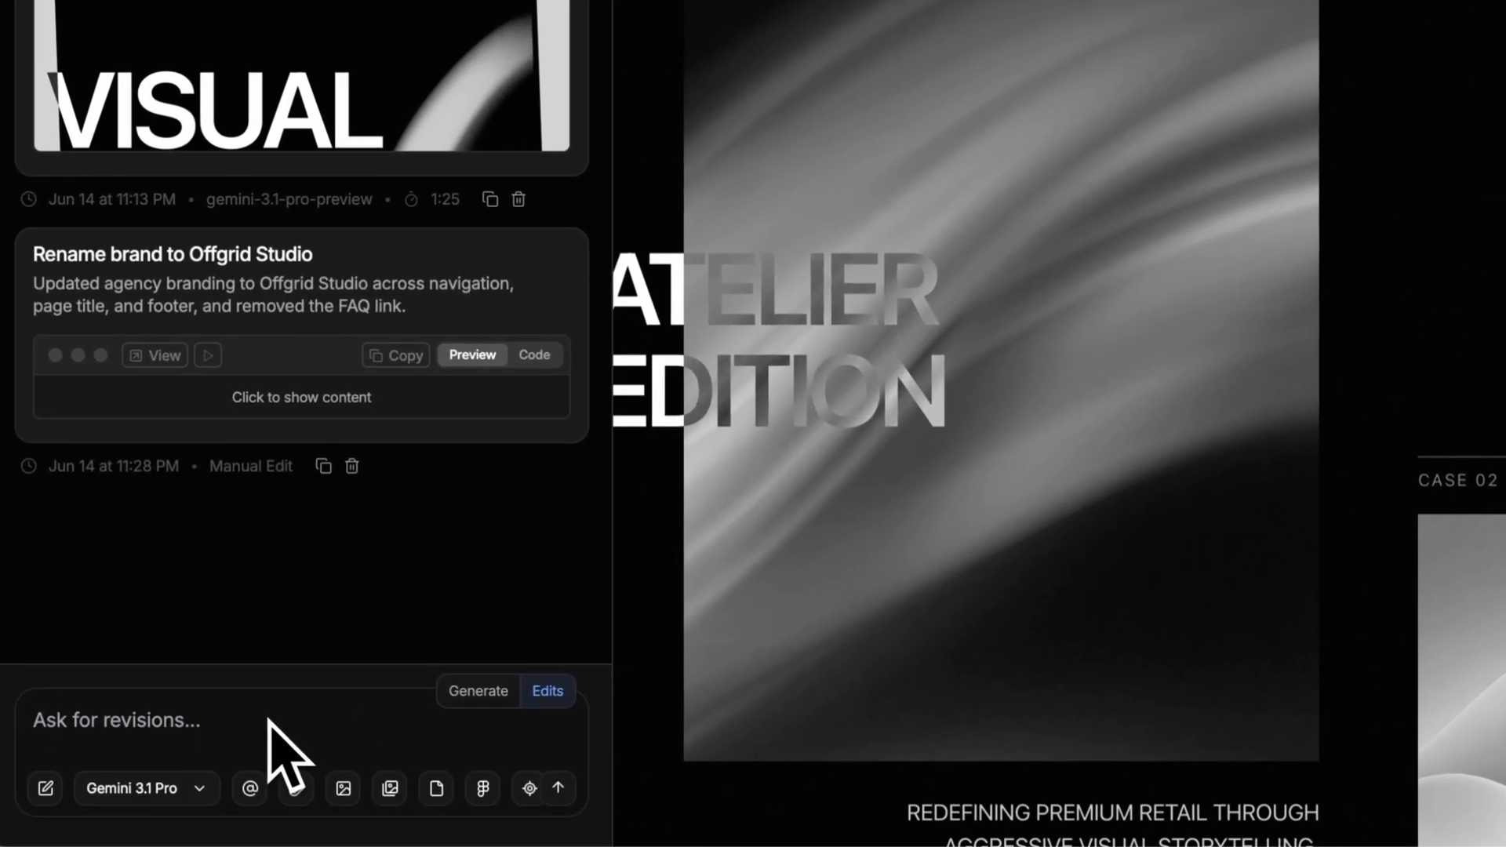
pyautogui.click(286, 749)
pyautogui.write('Keep the current layout, spacing, images, typography, and project card structure exactly the same. Only change the entrance animation for the project images in the Works section. Animate each project image like a projector screen rolling down from the case title row: the image should reveal vertically from top to bottom using a clipped mask or scaleY reveal, with the top edge visually anchored under the case row. The case row should appear first, then the image should roll down smoothly beneath it, followed by the project title and caption. Use GSAP ScrollTrigger so each project reveal is triggered as it enters the viewport. Keep the motion brutalist, cinematic, and mechanical, like a gallery projection or pull-down screen, not a soft fade-in. Do not change the layout or content.')
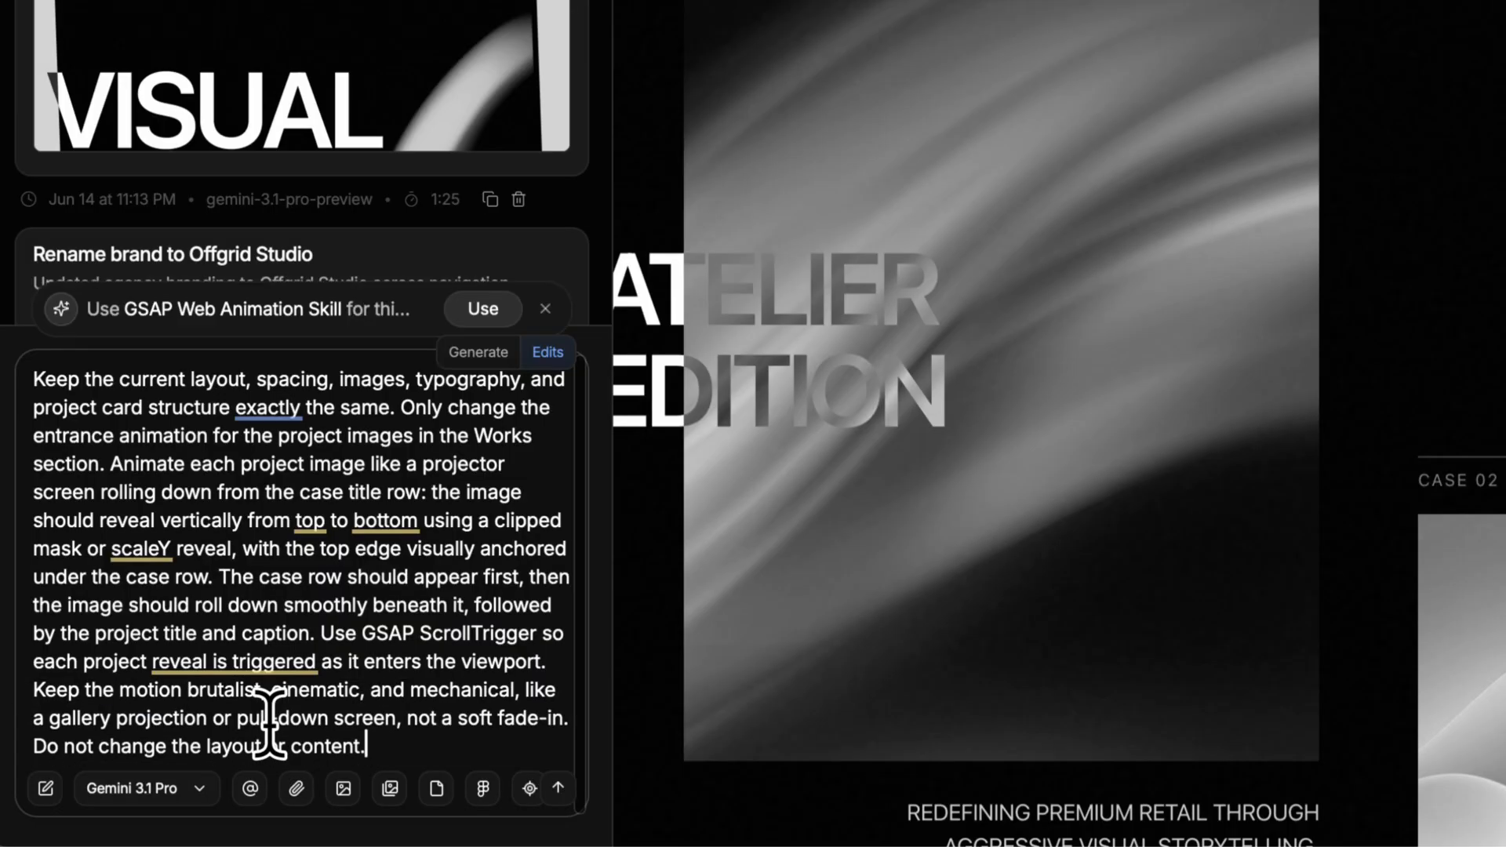
pyautogui.click(558, 787)
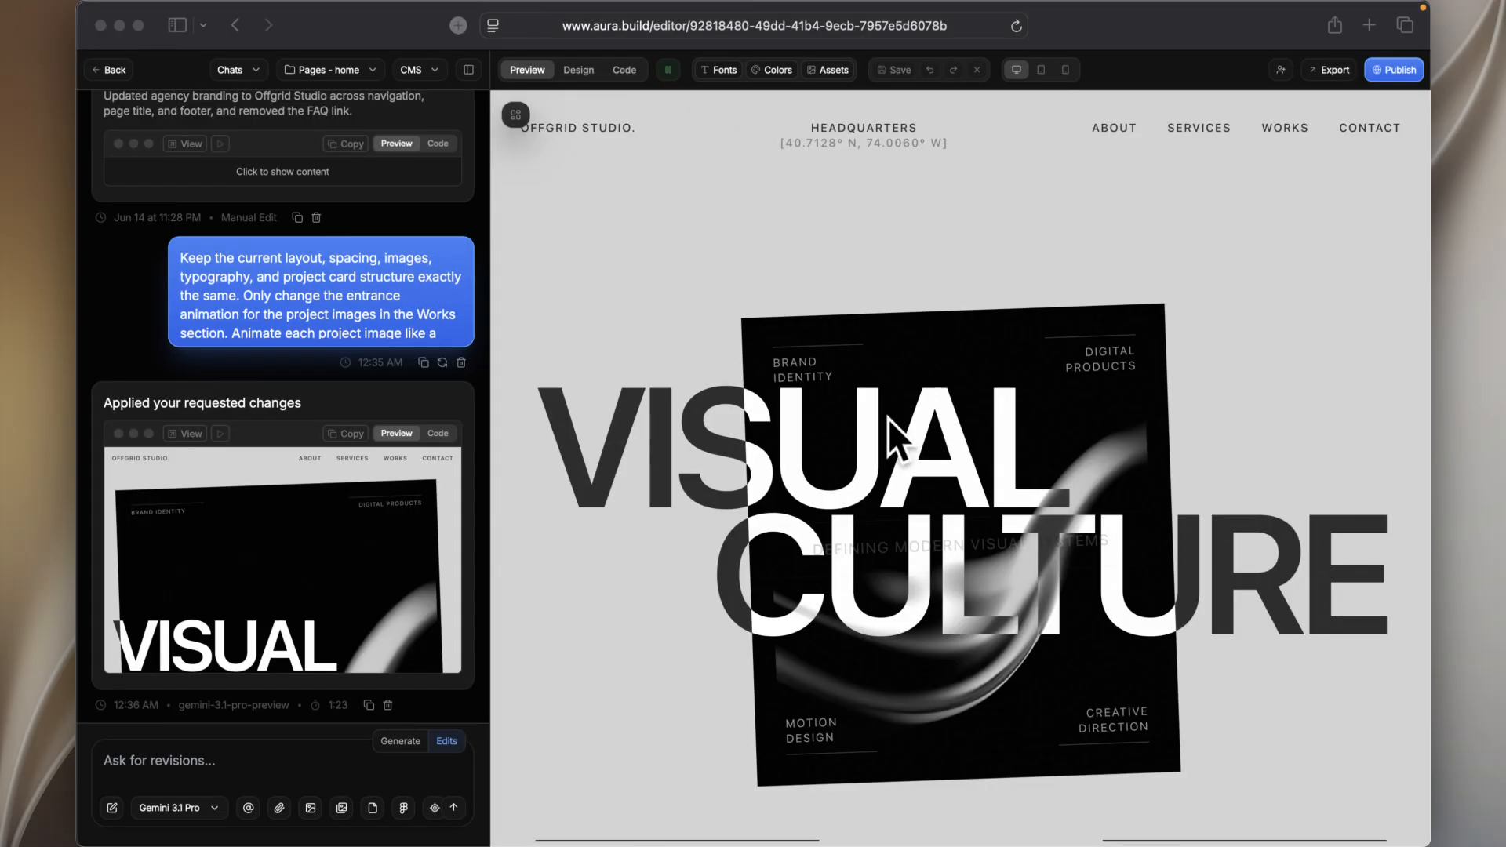
# Step: Check the regenerated page from the hero through services to the Works cases, examining the project image roll-down reveal
pyautogui.scroll(-15, 887, 417)
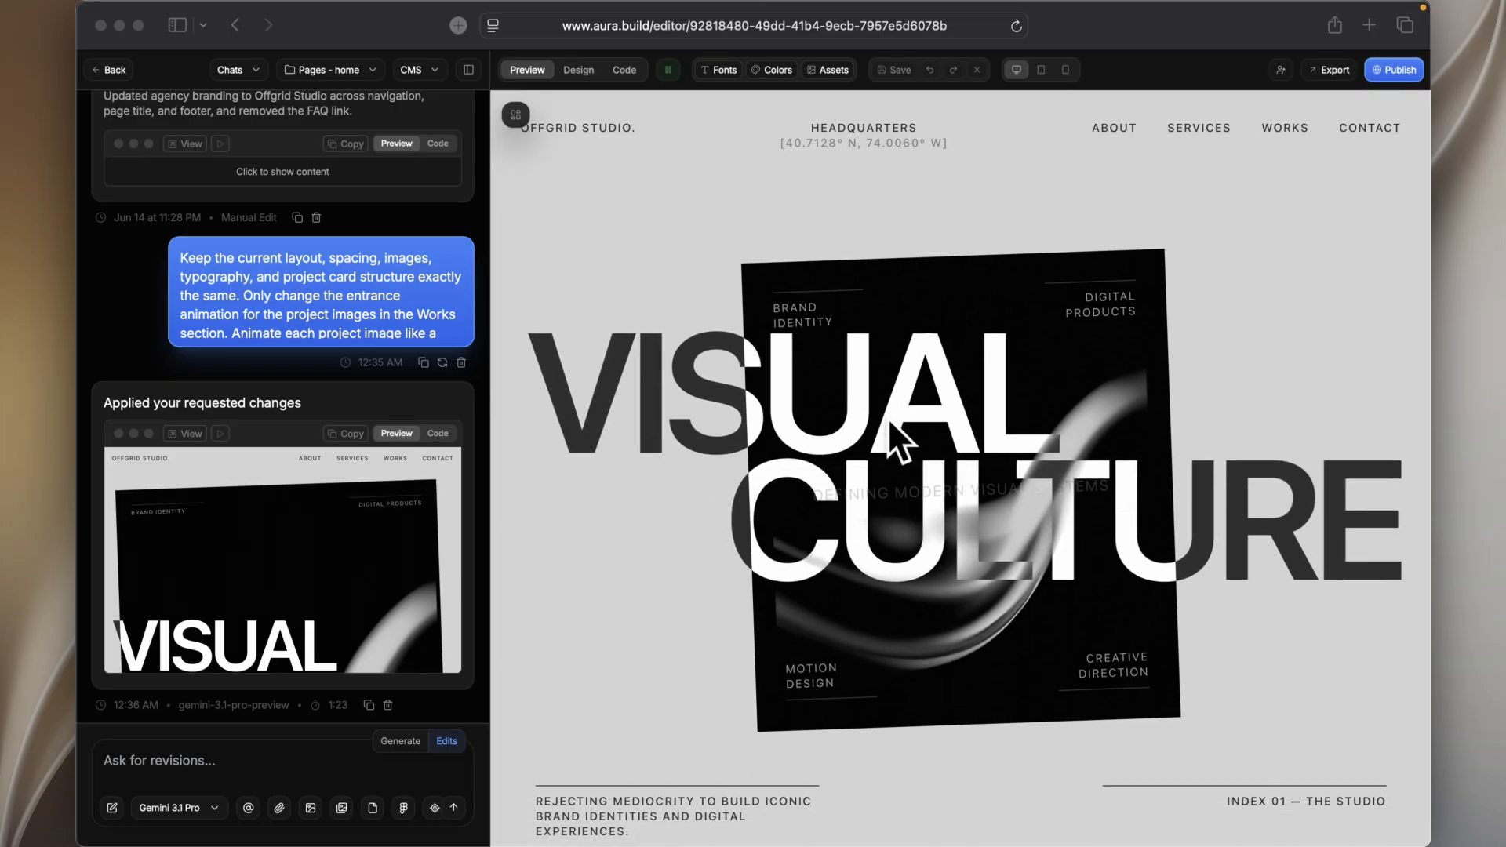
pyautogui.scroll(-10, 888, 417)
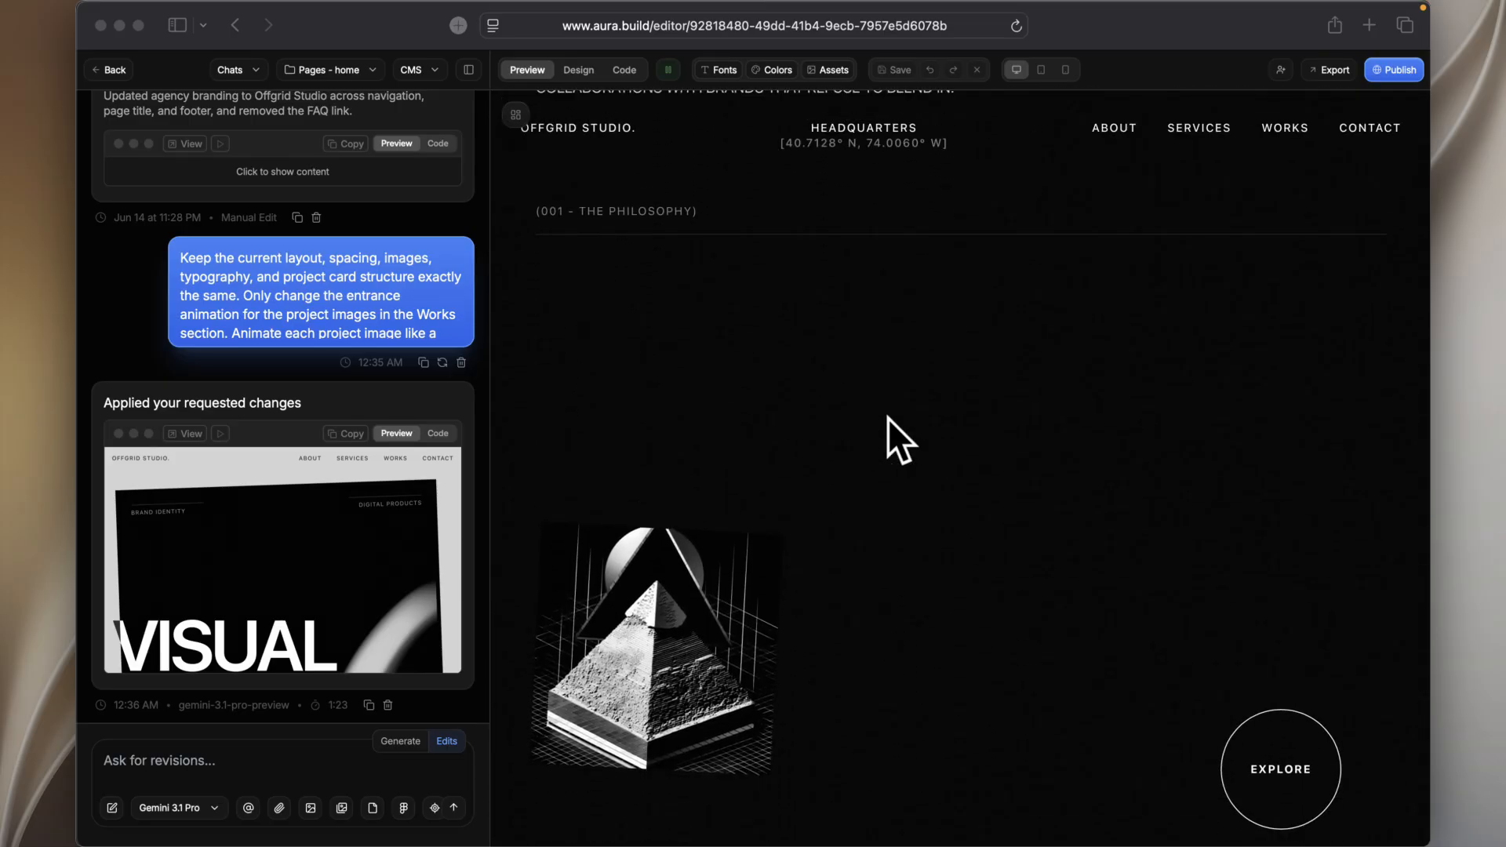
pyautogui.scroll(-10, 888, 417)
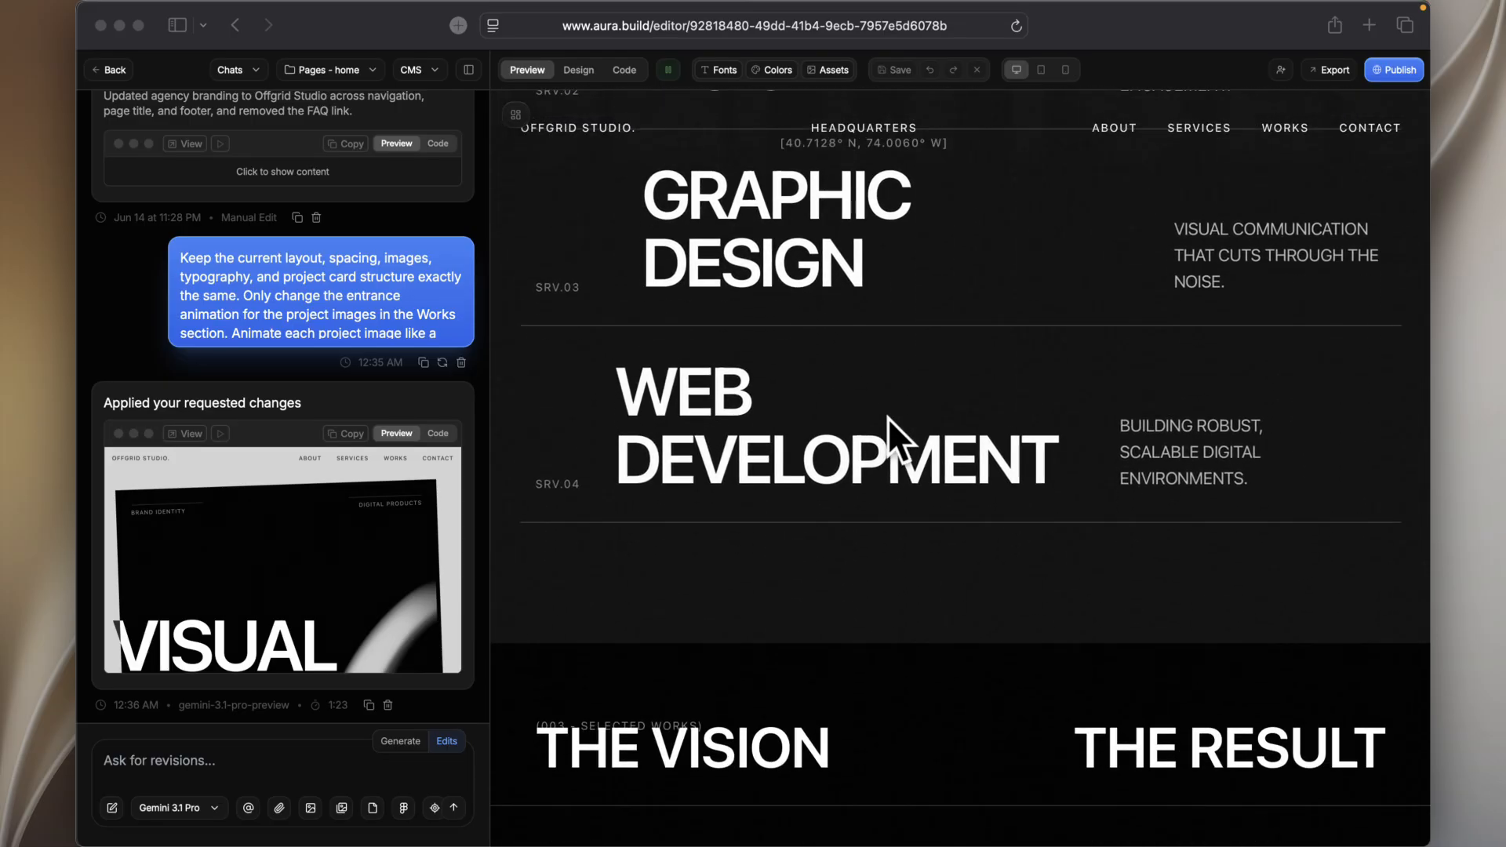
pyautogui.scroll(-6, 888, 417)
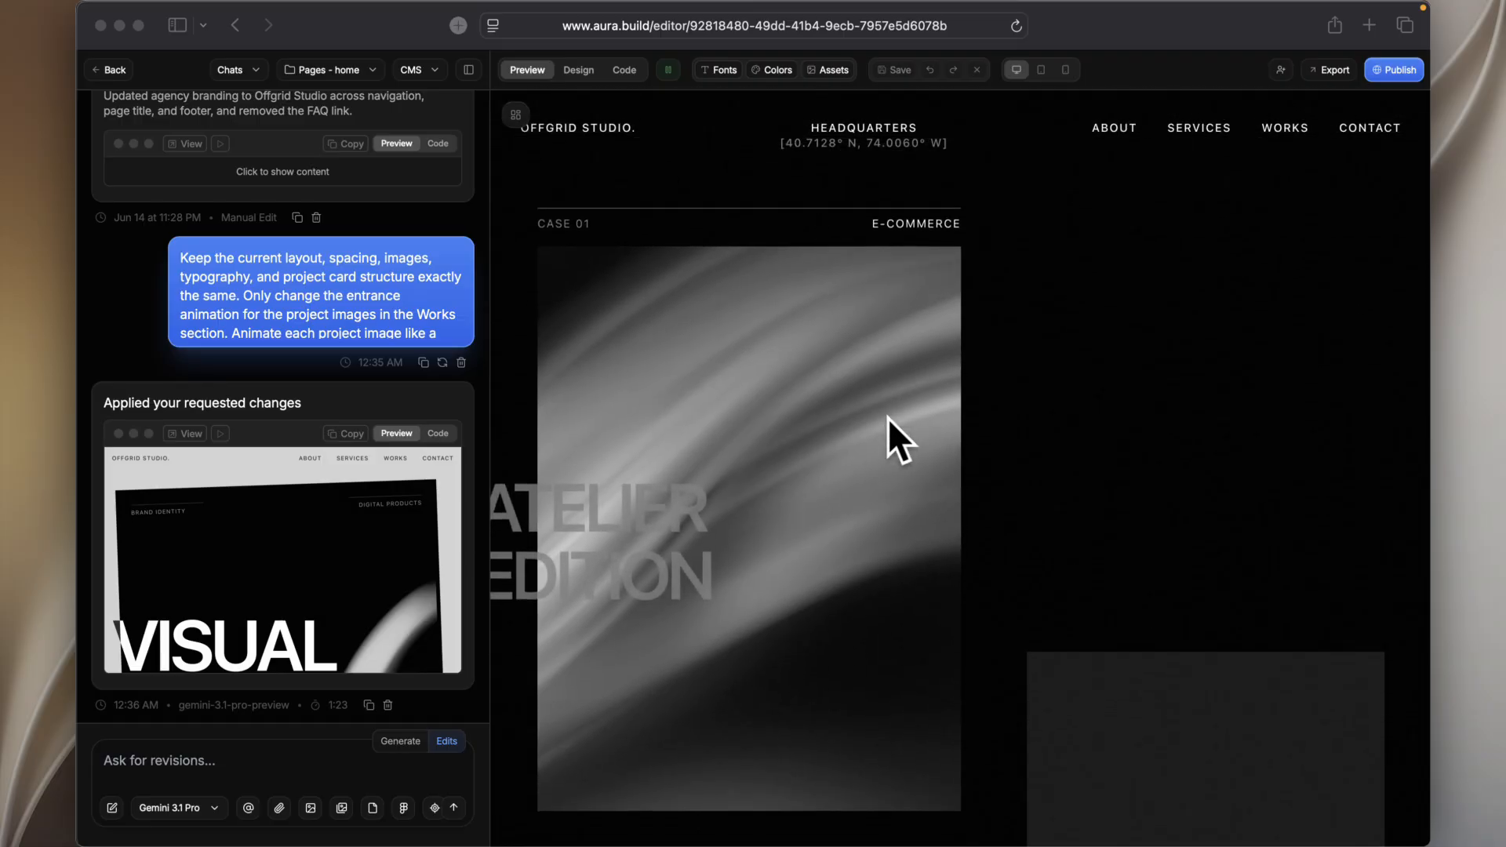
pyautogui.scroll(-10, 888, 418)
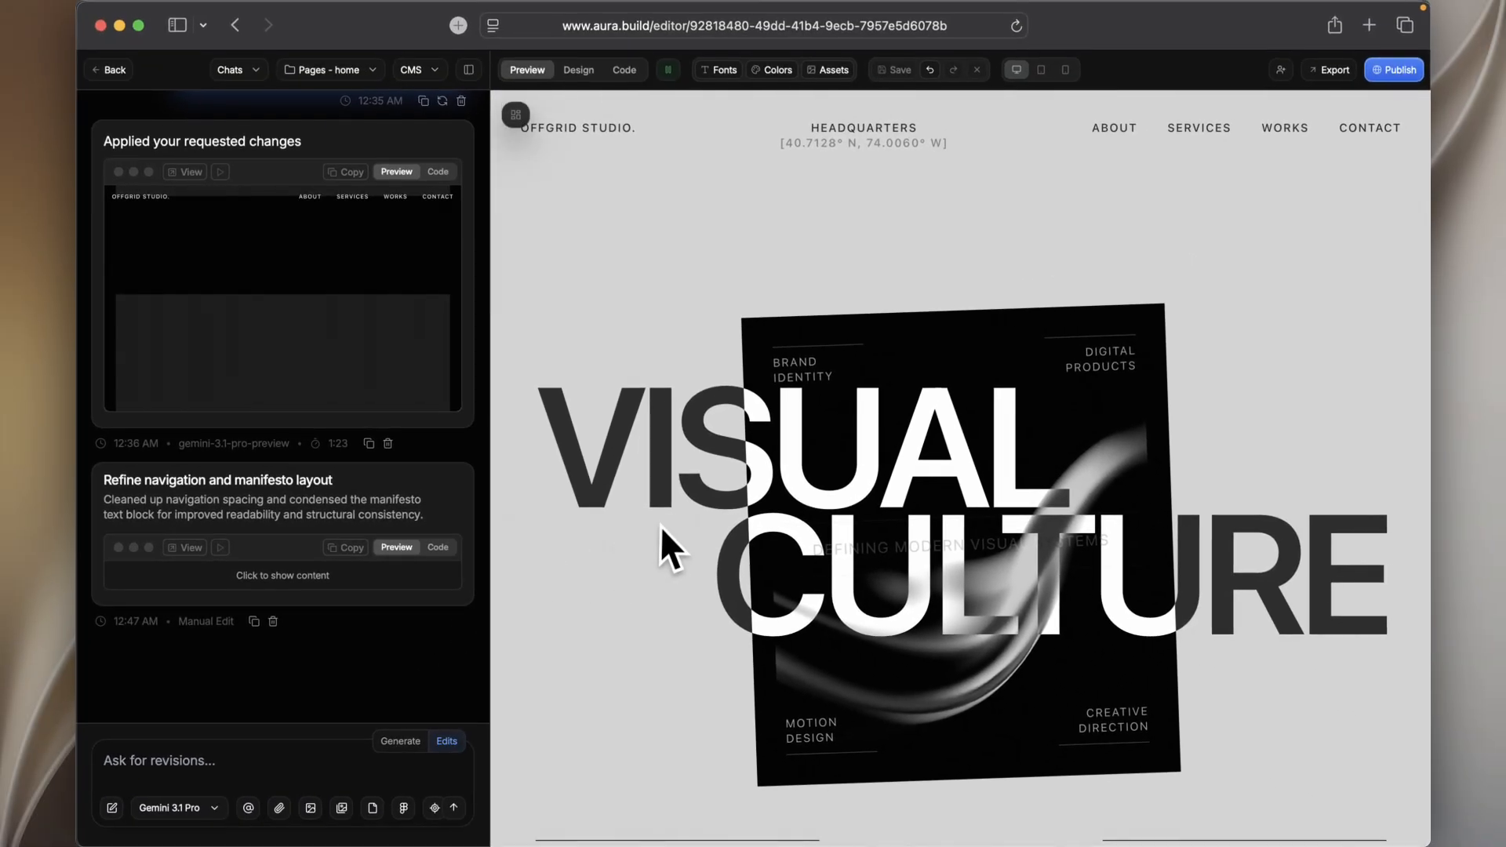
# Step: Review the refined page from the hero through the stats, services, project cases, FAQ and footer, examining the case titles and section order
pyautogui.scroll(-20, 849, 510)
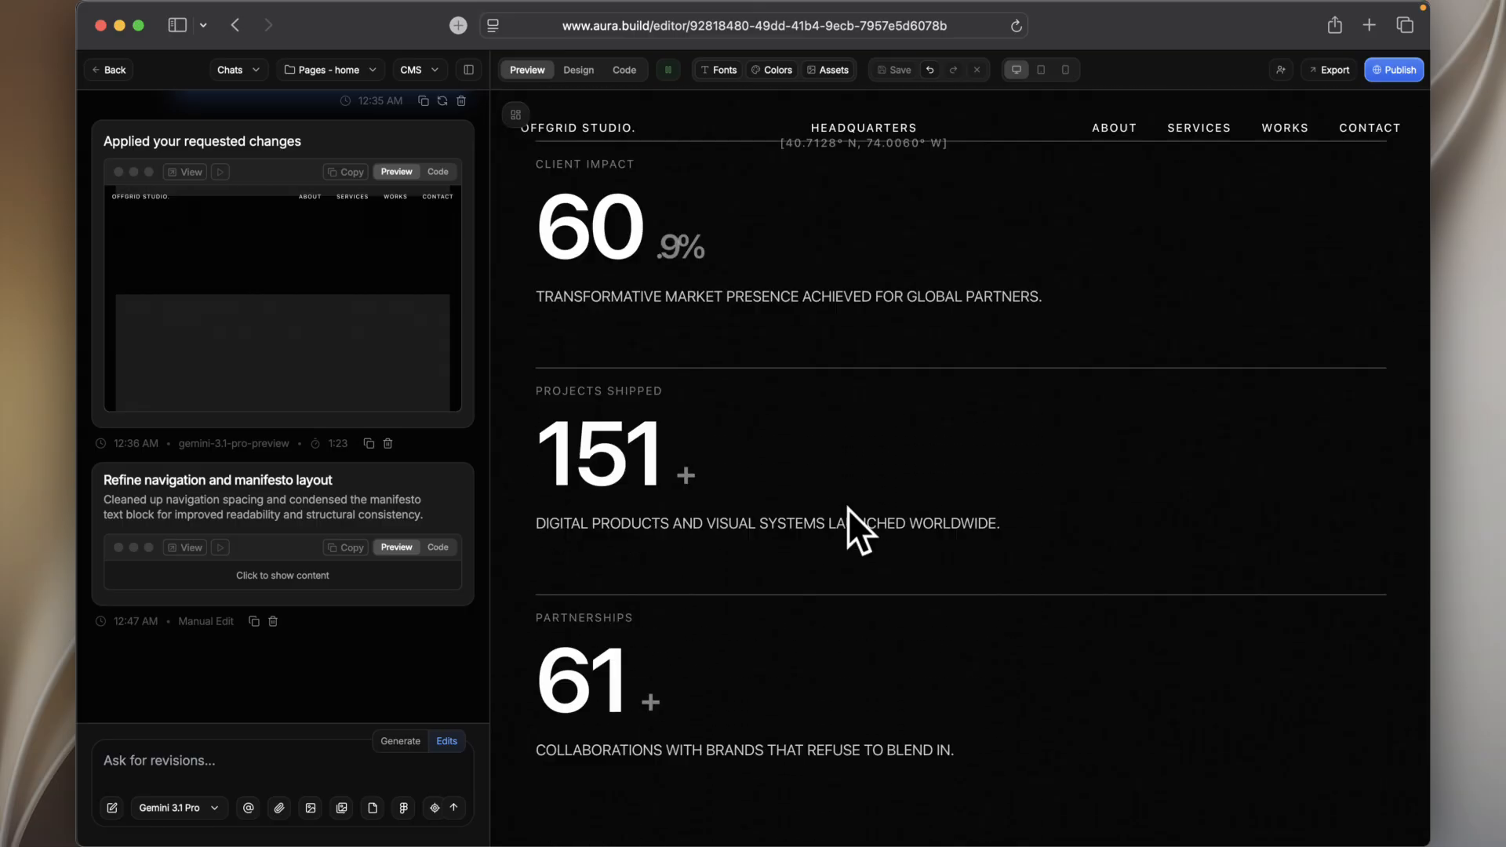
pyautogui.scroll(-20, 848, 509)
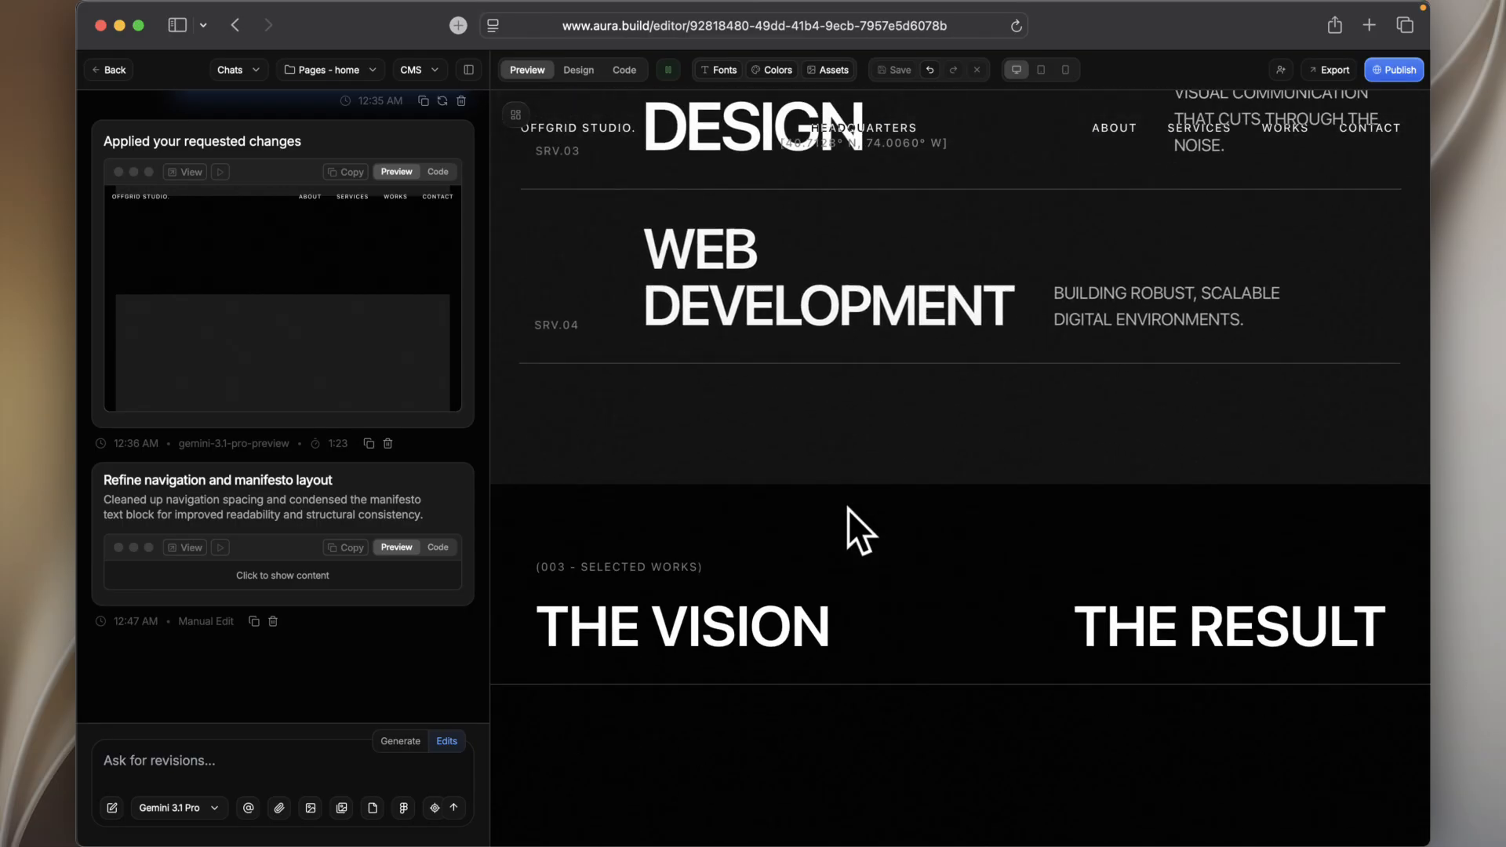
pyautogui.scroll(-5, 849, 508)
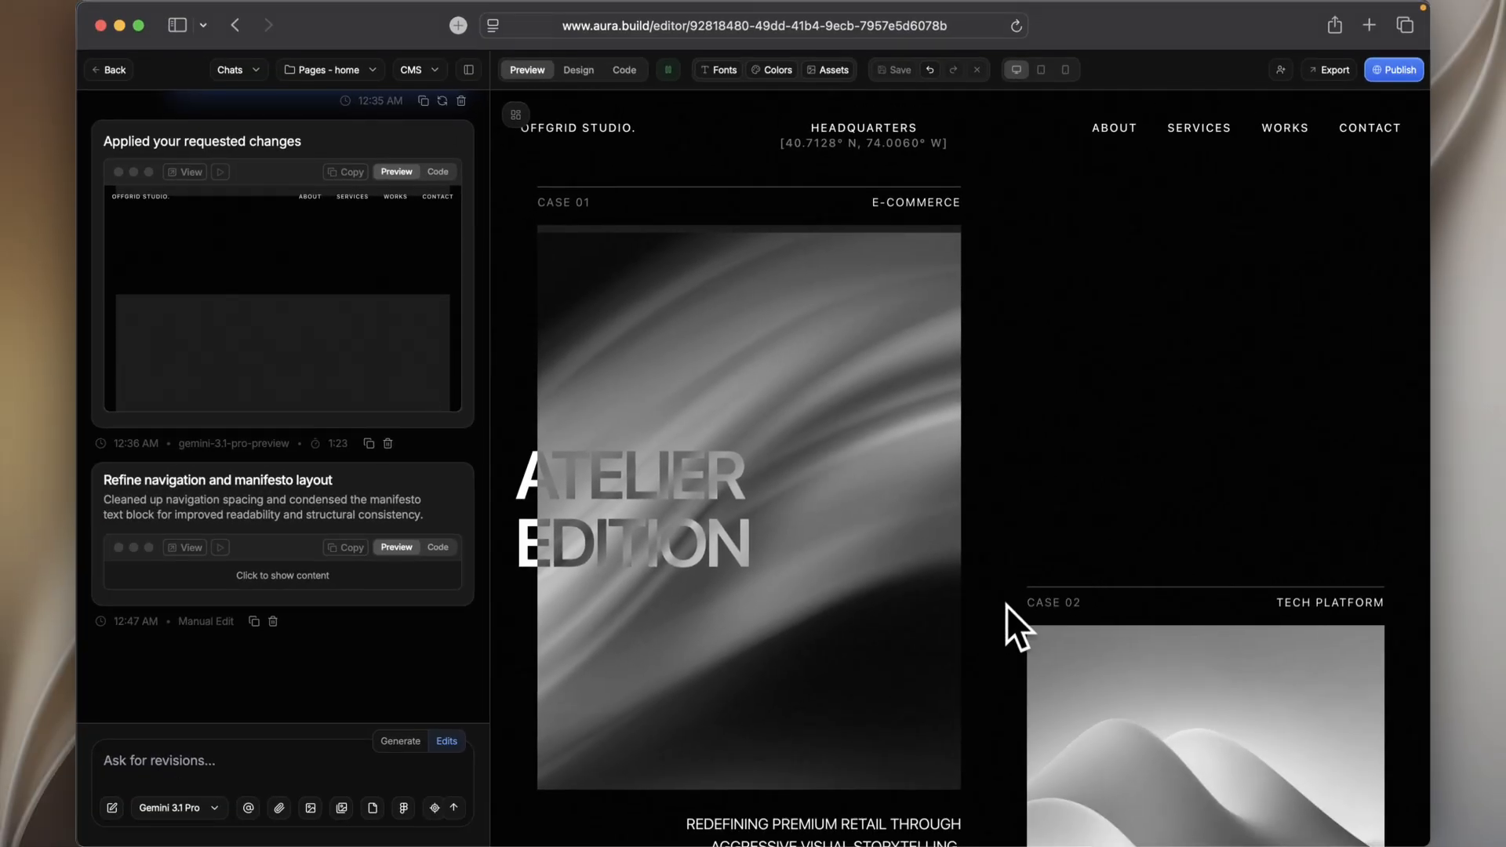
pyautogui.scroll(-2, 530, 537)
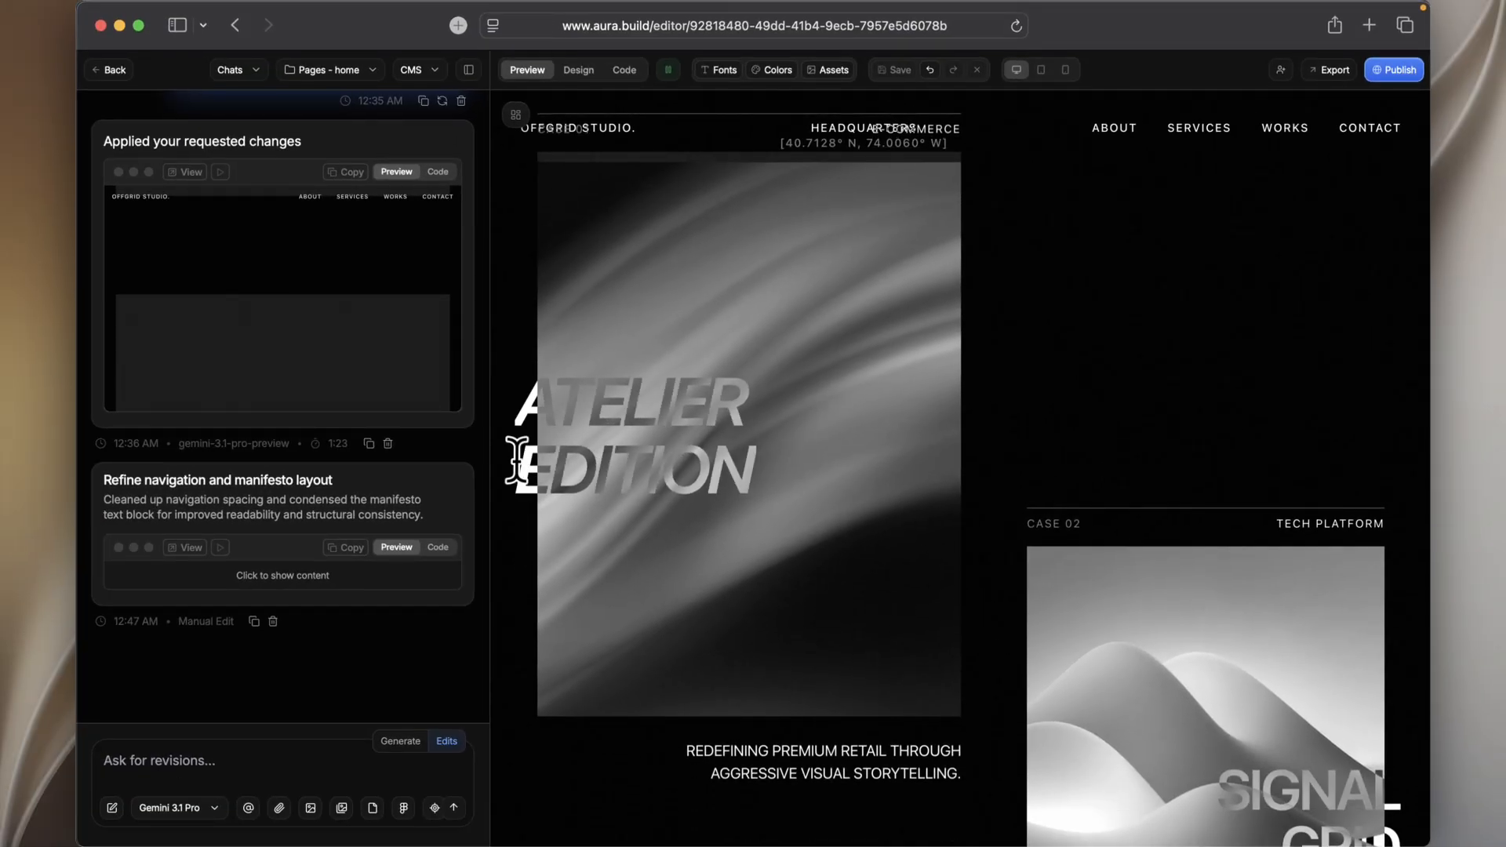
pyautogui.scroll(-5, 980, 511)
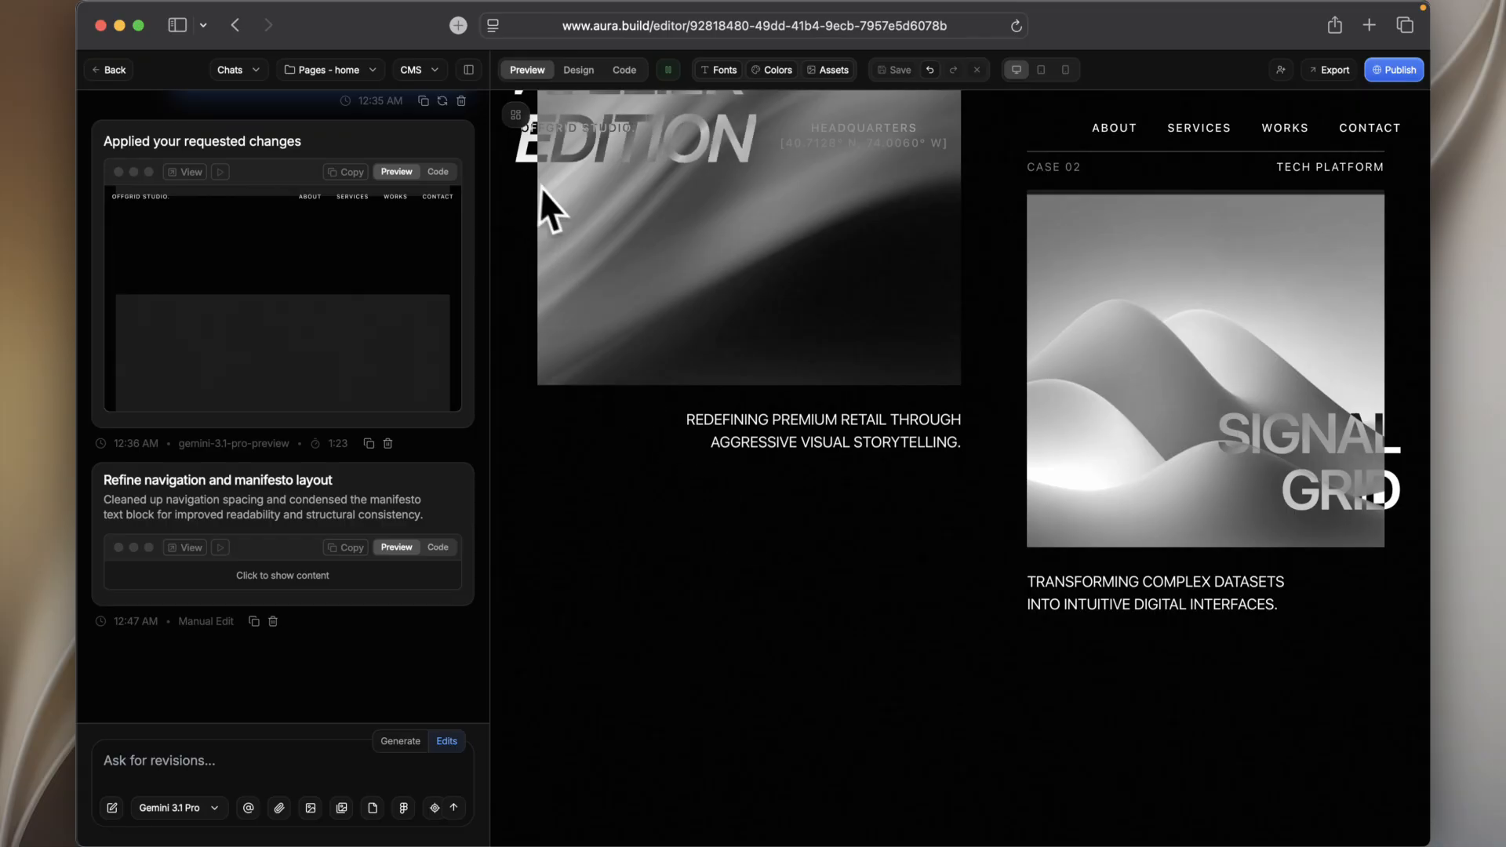
pyautogui.scroll(-5, 1395, 563)
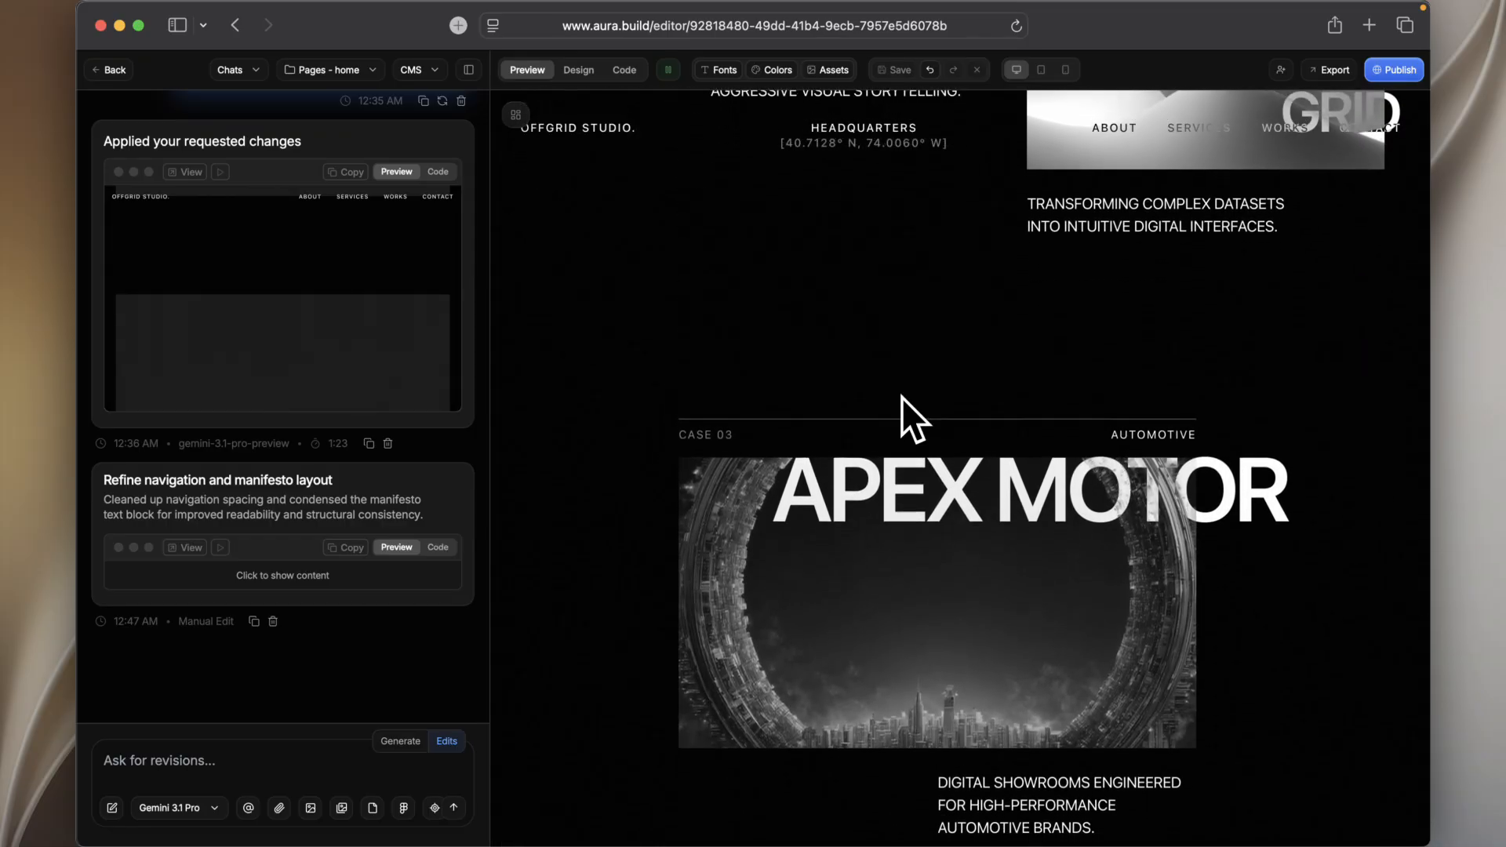
pyautogui.scroll(-15, 901, 397)
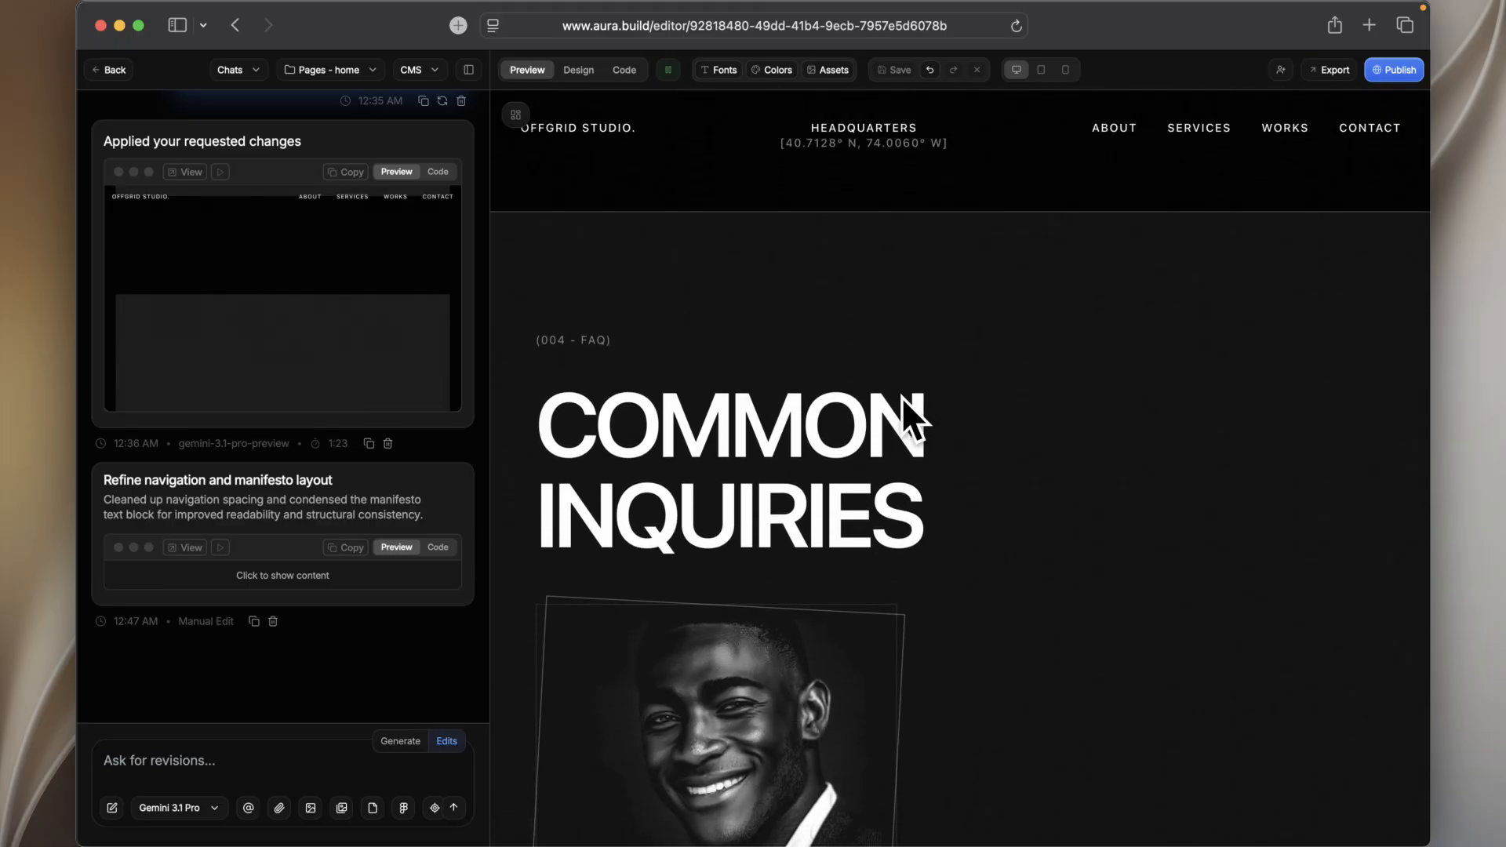
pyautogui.scroll(-3, 901, 397)
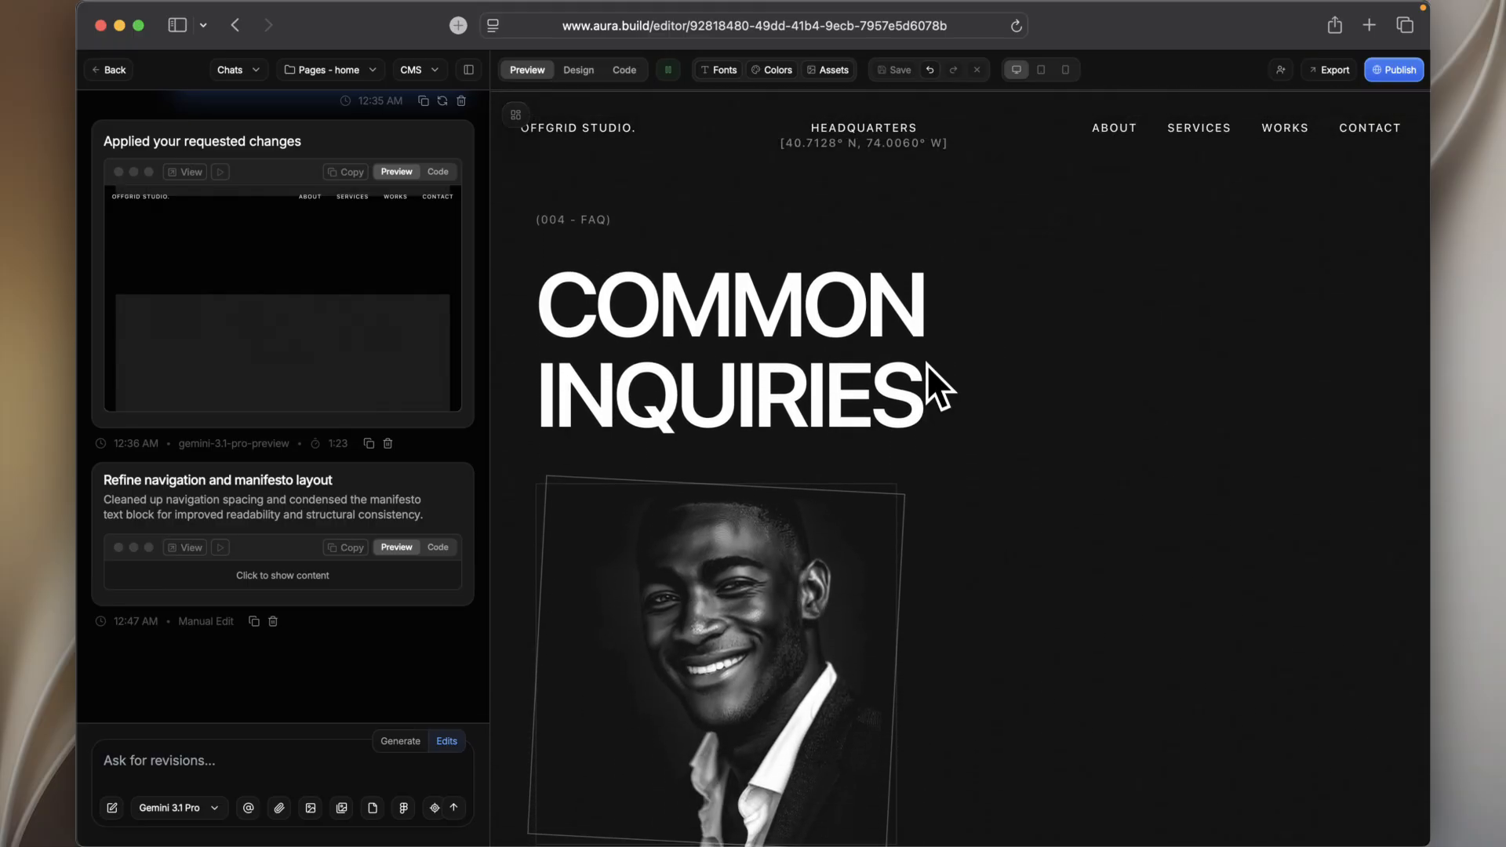
pyautogui.scroll(-20, 926, 364)
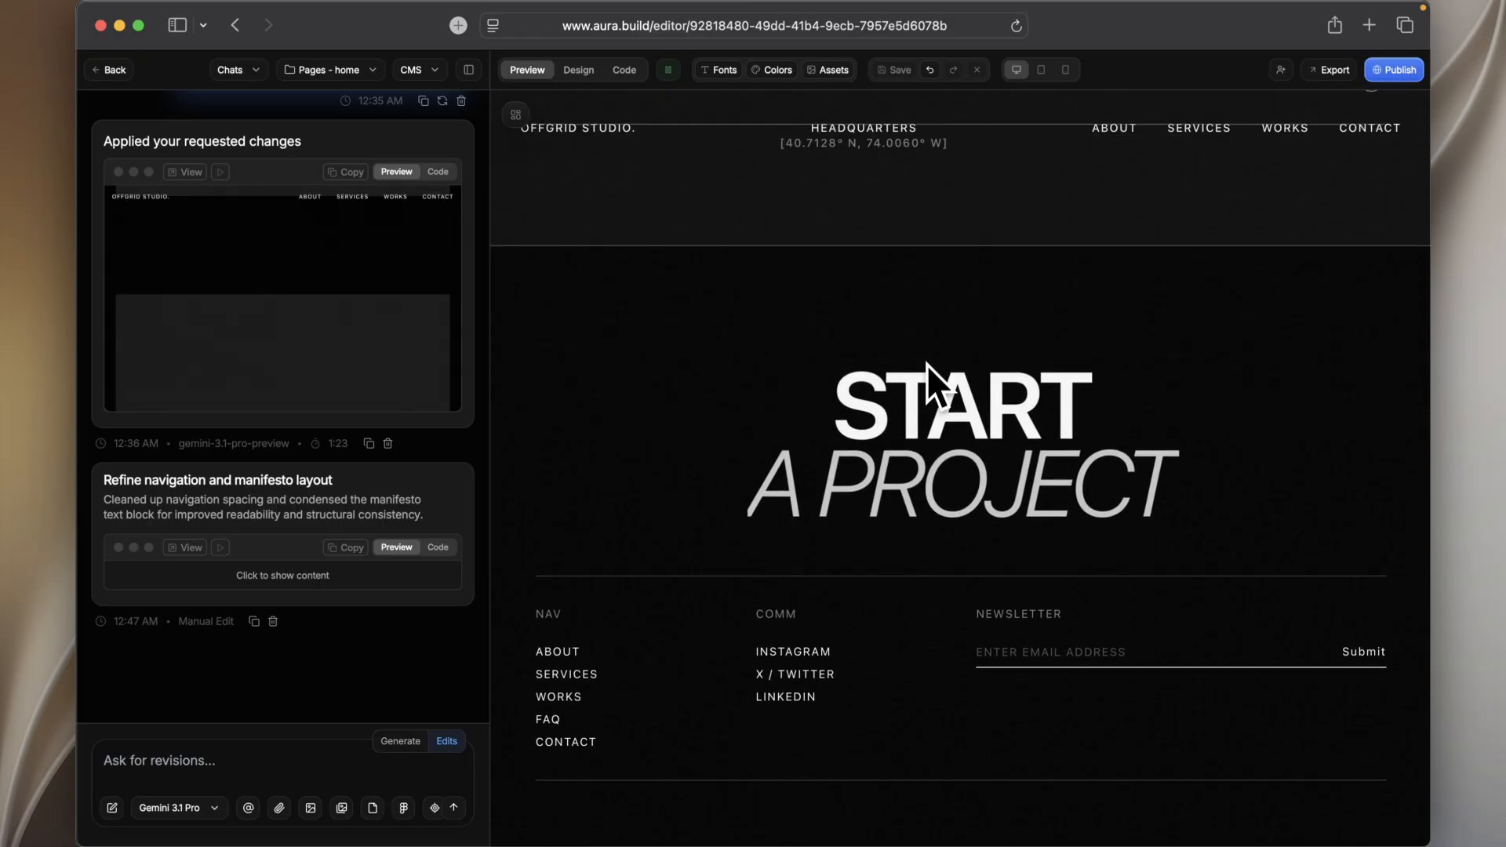
pyautogui.scroll(20, 925, 364)
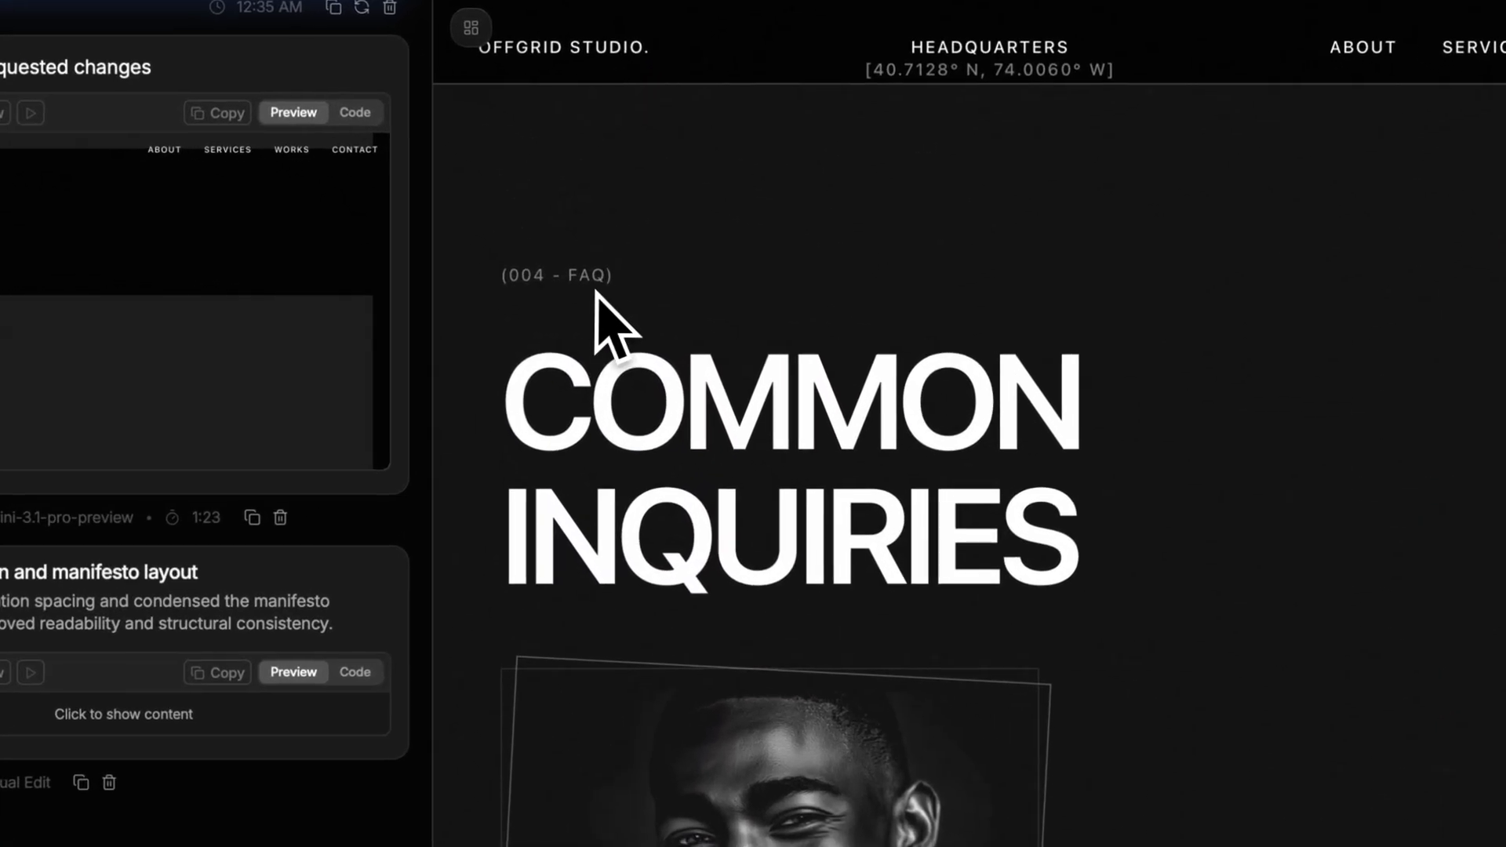
# Step: Compare the page's FAQ section with the testimonial, FAQ and contact sections of the Outframe reference design
pyautogui.scroll(-5, 632, 306)
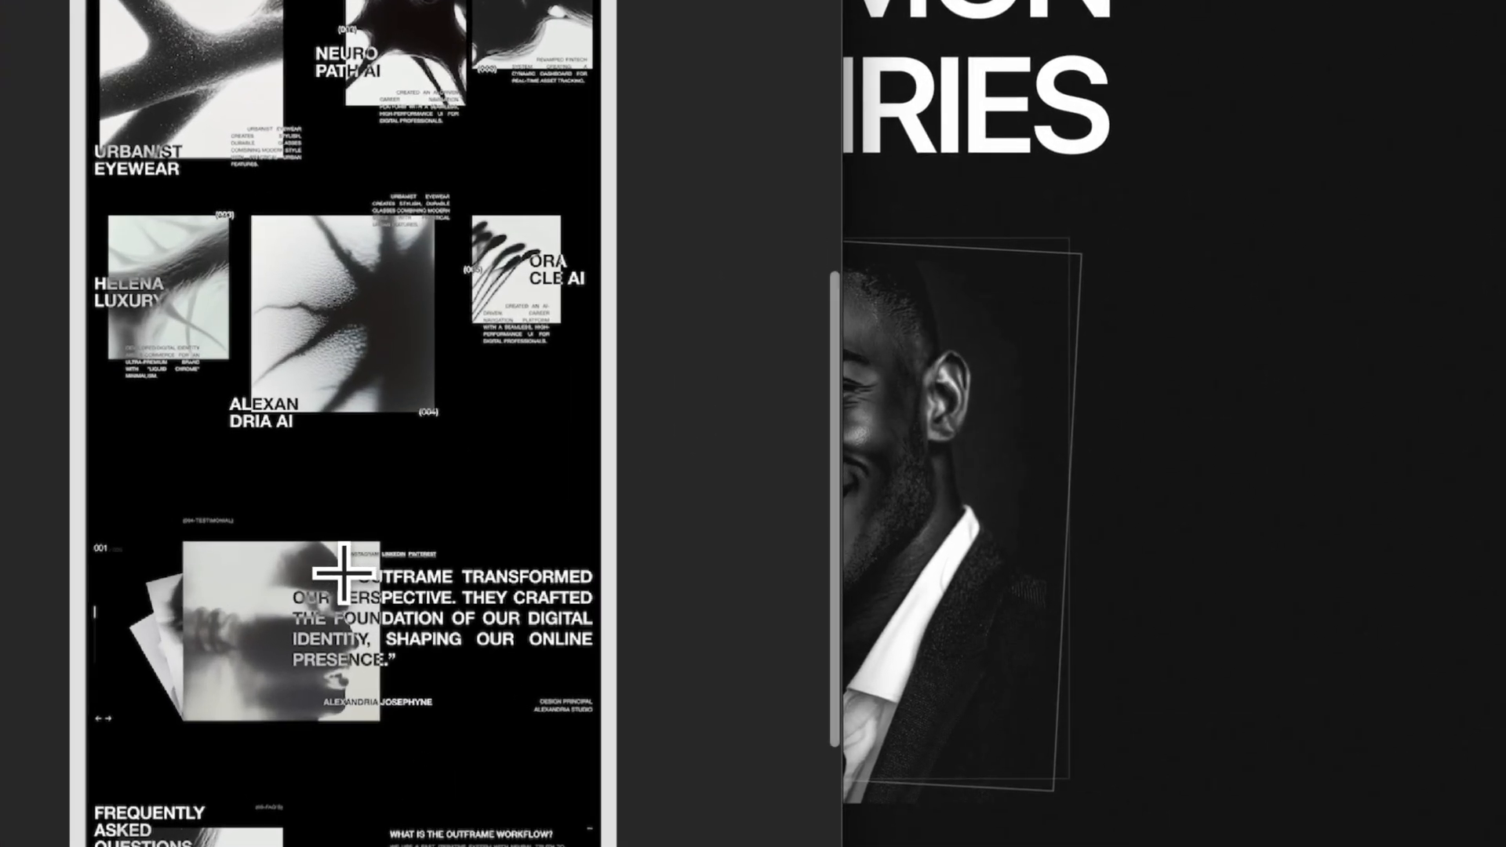
pyautogui.scroll(-1, 343, 574)
pyautogui.scroll(1, 343, 574)
pyautogui.scroll(-4, 343, 575)
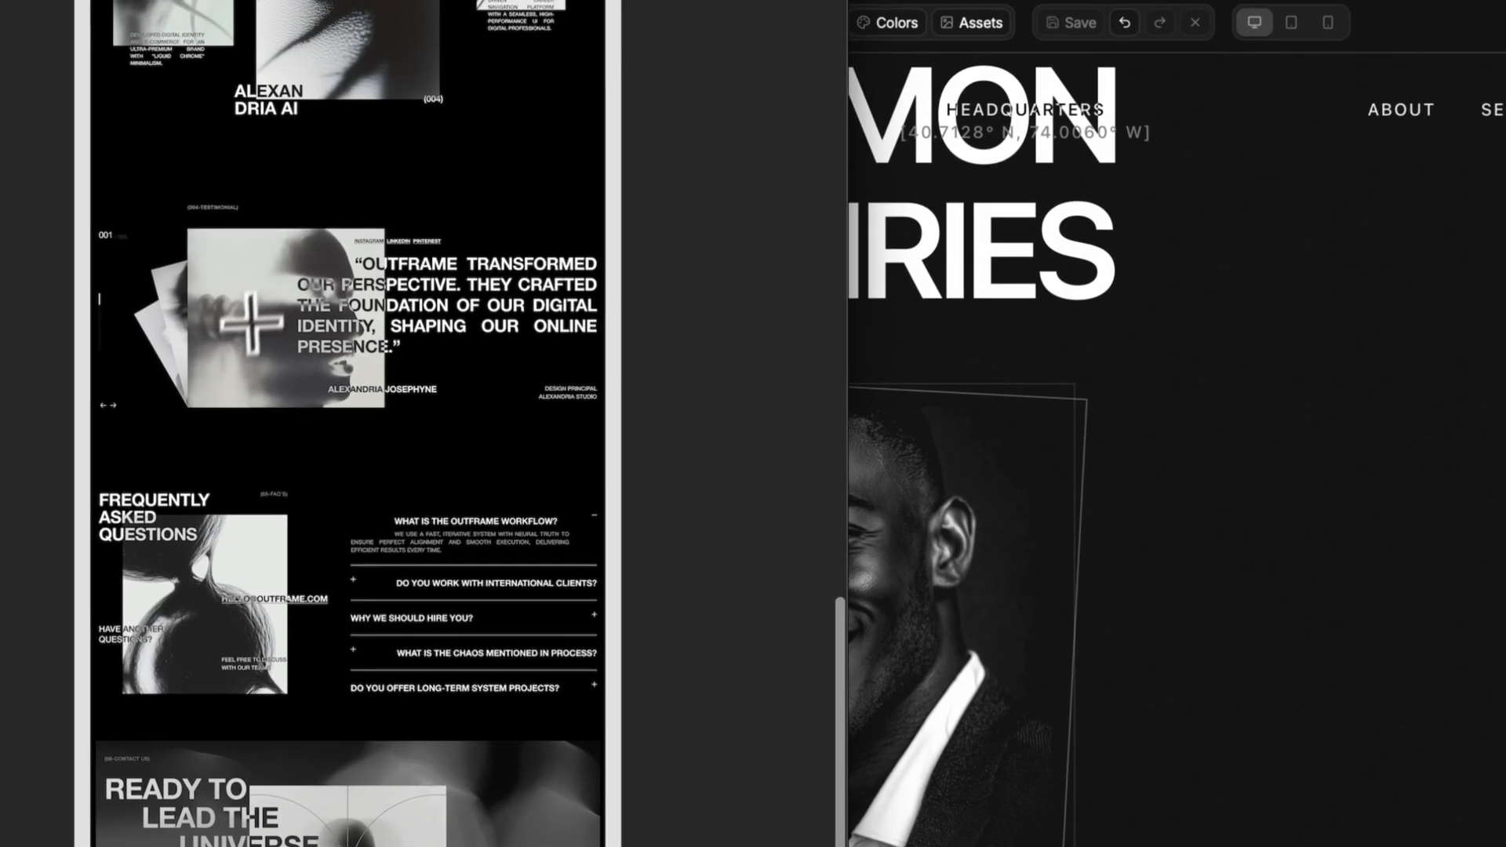
pyautogui.scroll(-3, 251, 323)
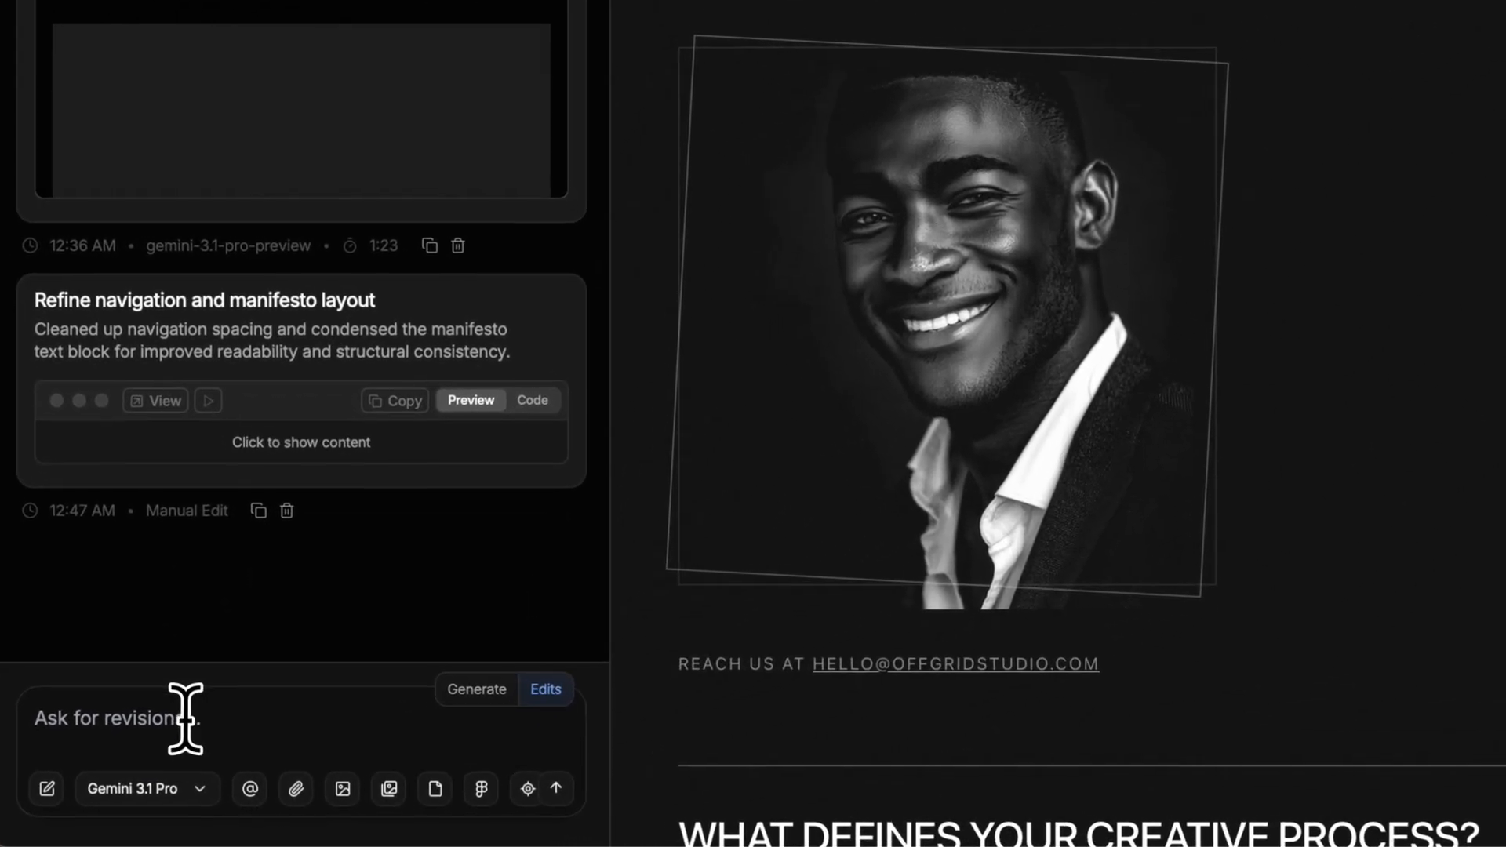
# Step: Prompt the AI to add testimonials as section 004 and Contact Us as 006, renumber FAQ to 005, and use cinematic GSAP ScrollTrigger reveals and transitions
pyautogui.click(206, 761)
pyautogui.write('Insert a testimonials section into section 004 and a Contact Us section into section 006. The FAQ section becomes section 005. GSAP ScrollTrigger experience with sticky product storytelling, progressive UI reveals, scroll-synced animations, smooth interpolation, cinematic aesthetic and immersive transitions between sections.')
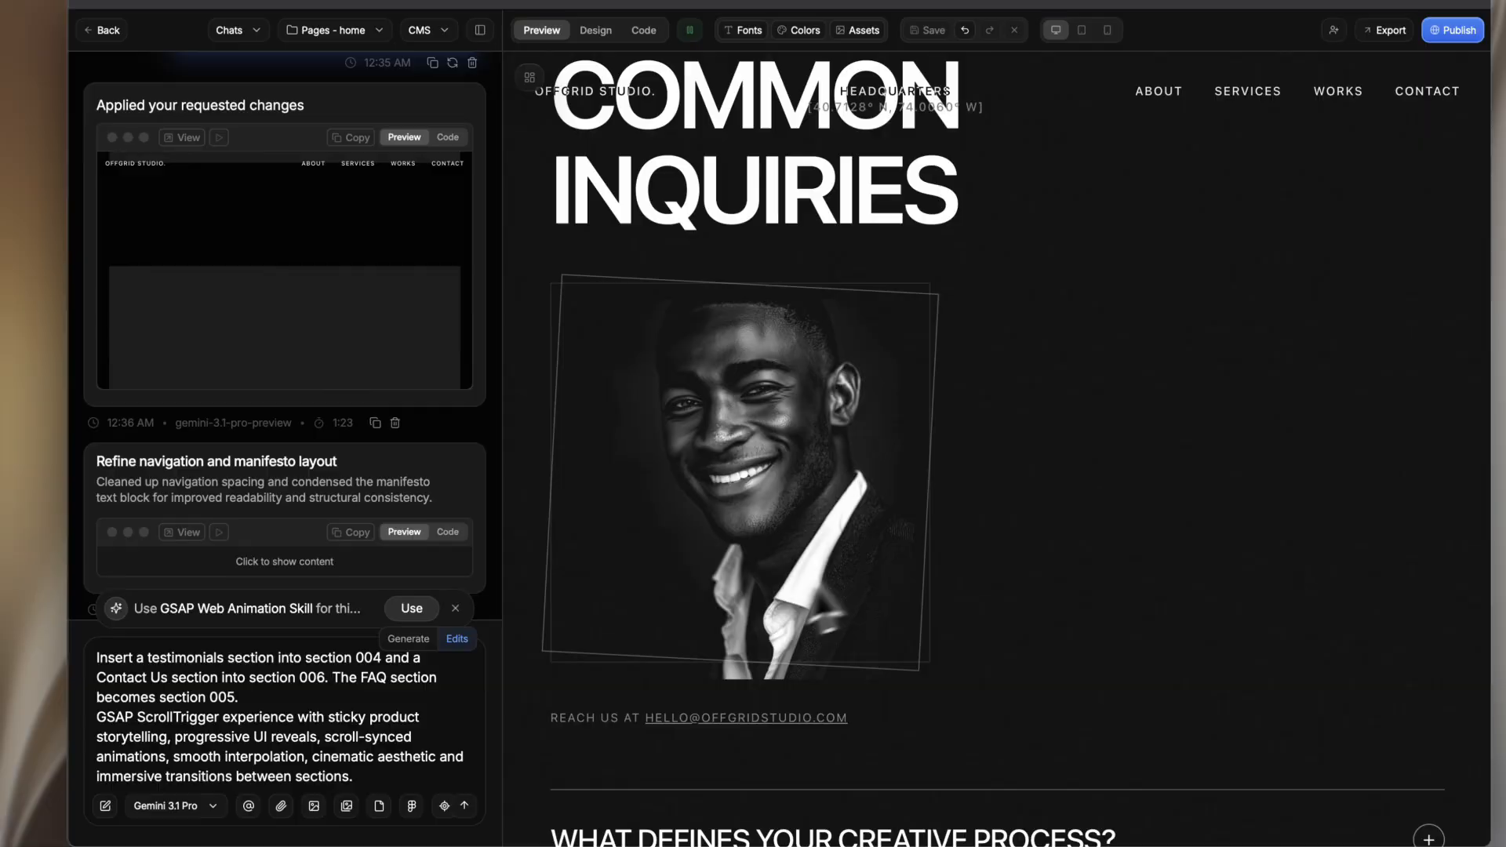
pyautogui.click(558, 788)
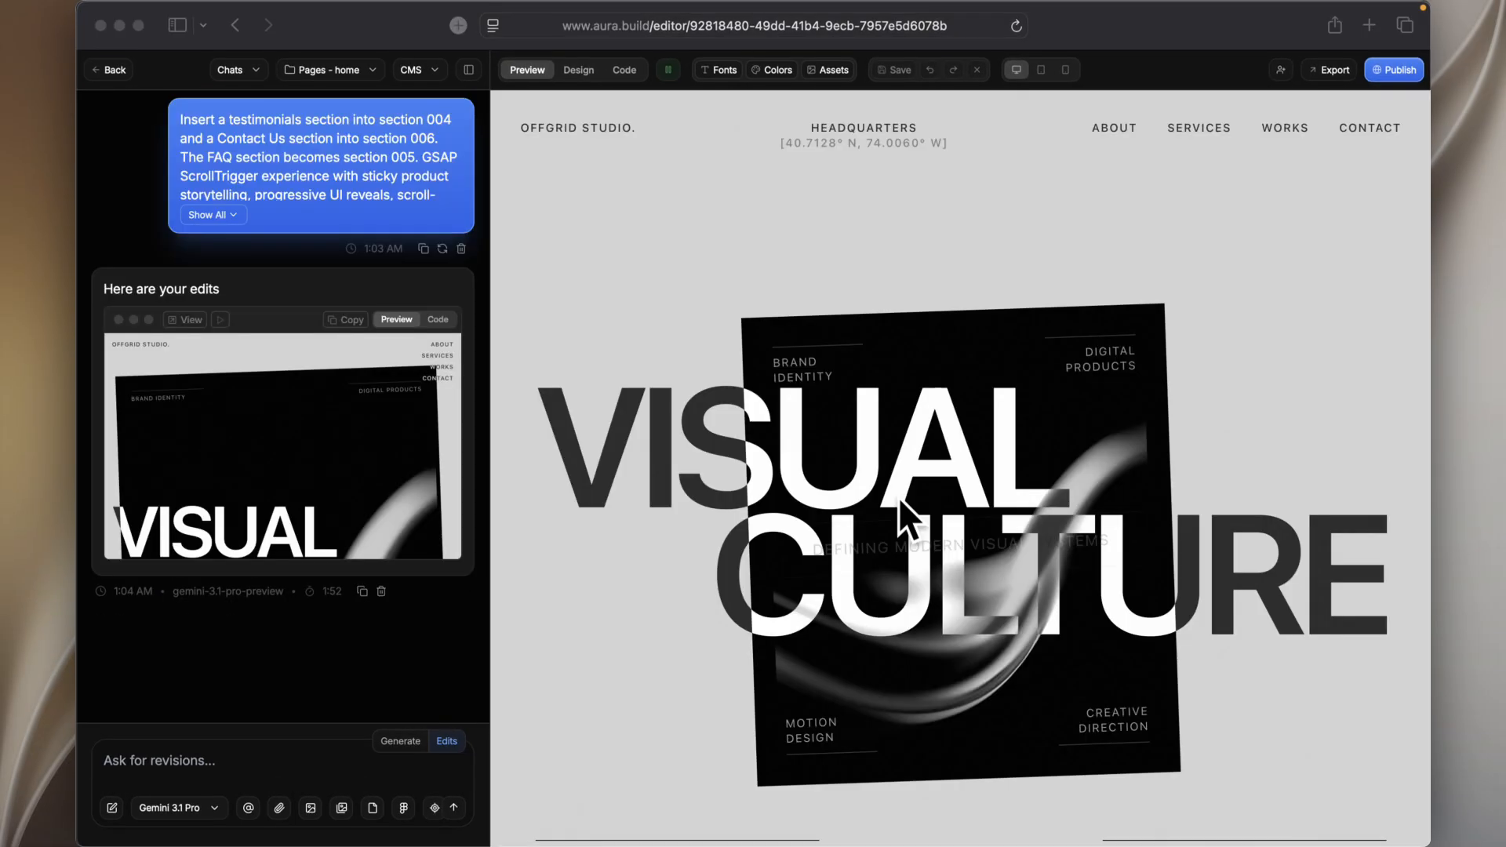
# Step: Review the updated page down to the new client testimonials, the renumbered FAQ and the new Contact Us form
pyautogui.scroll(-15, 899, 499)
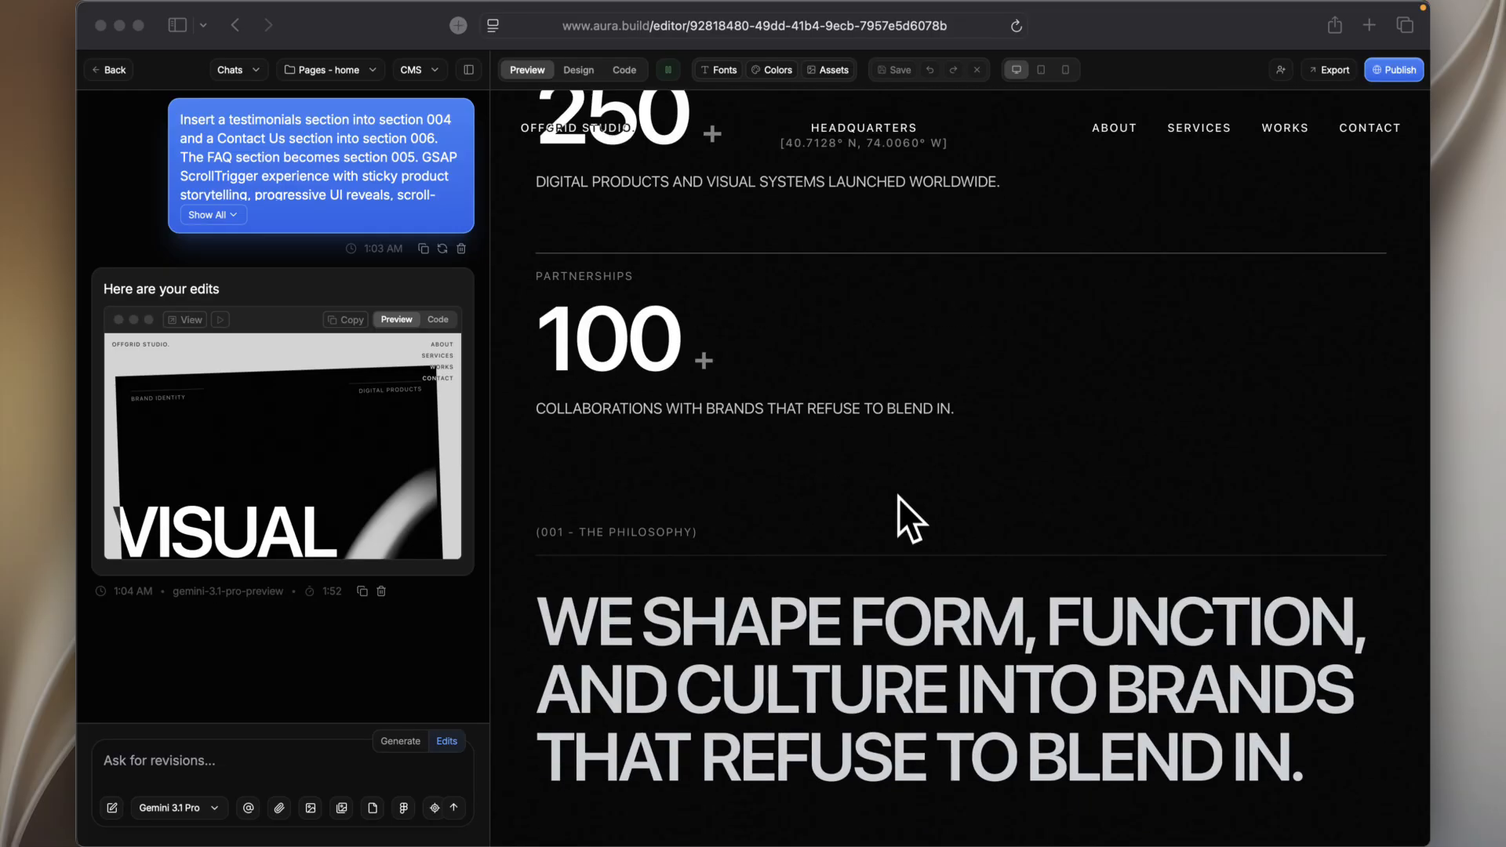
pyautogui.scroll(-15, 899, 499)
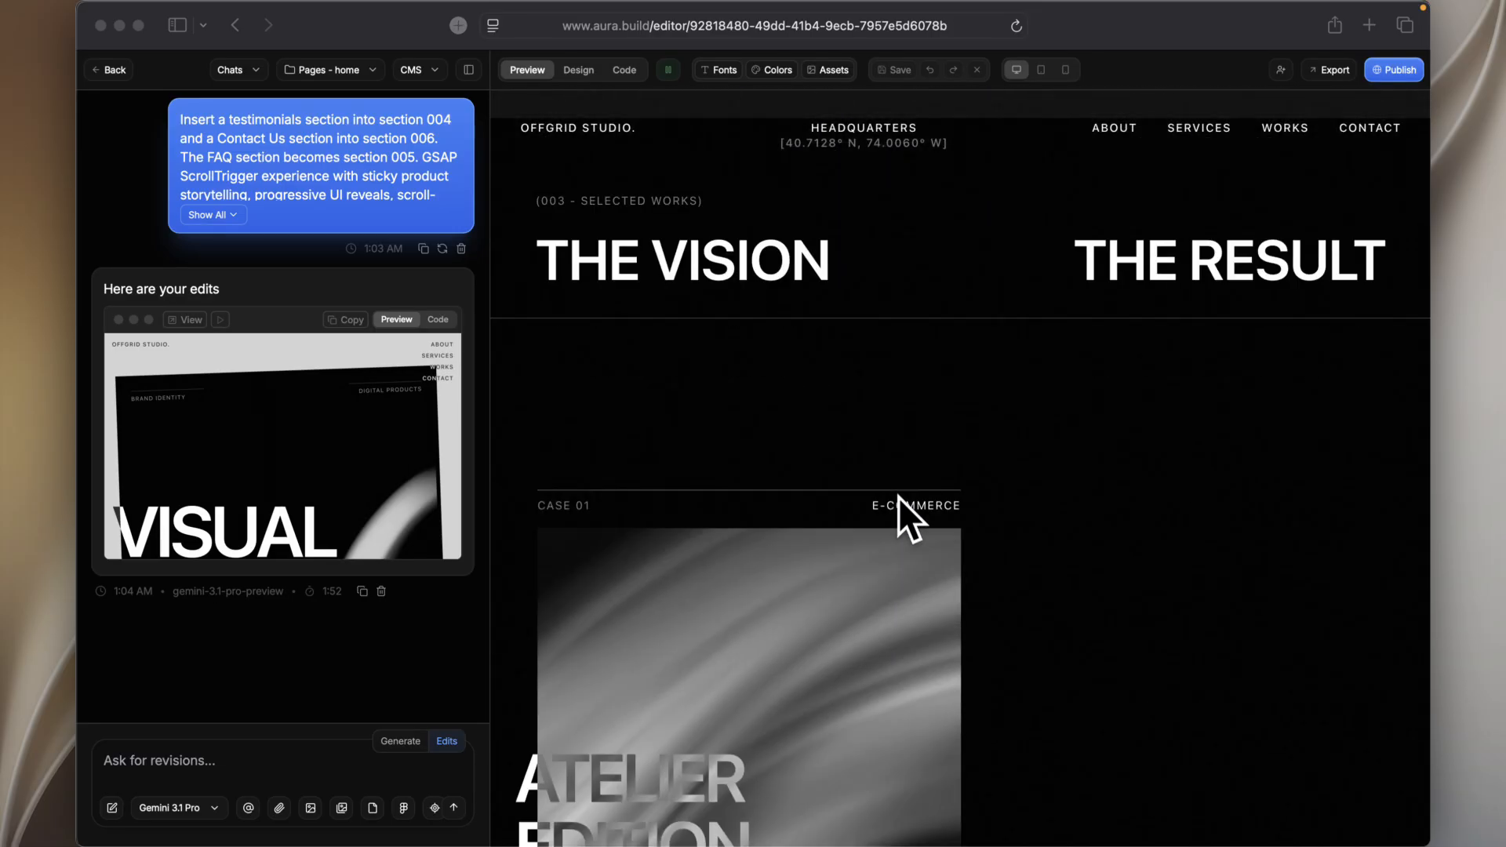
pyautogui.scroll(-10, 897, 496)
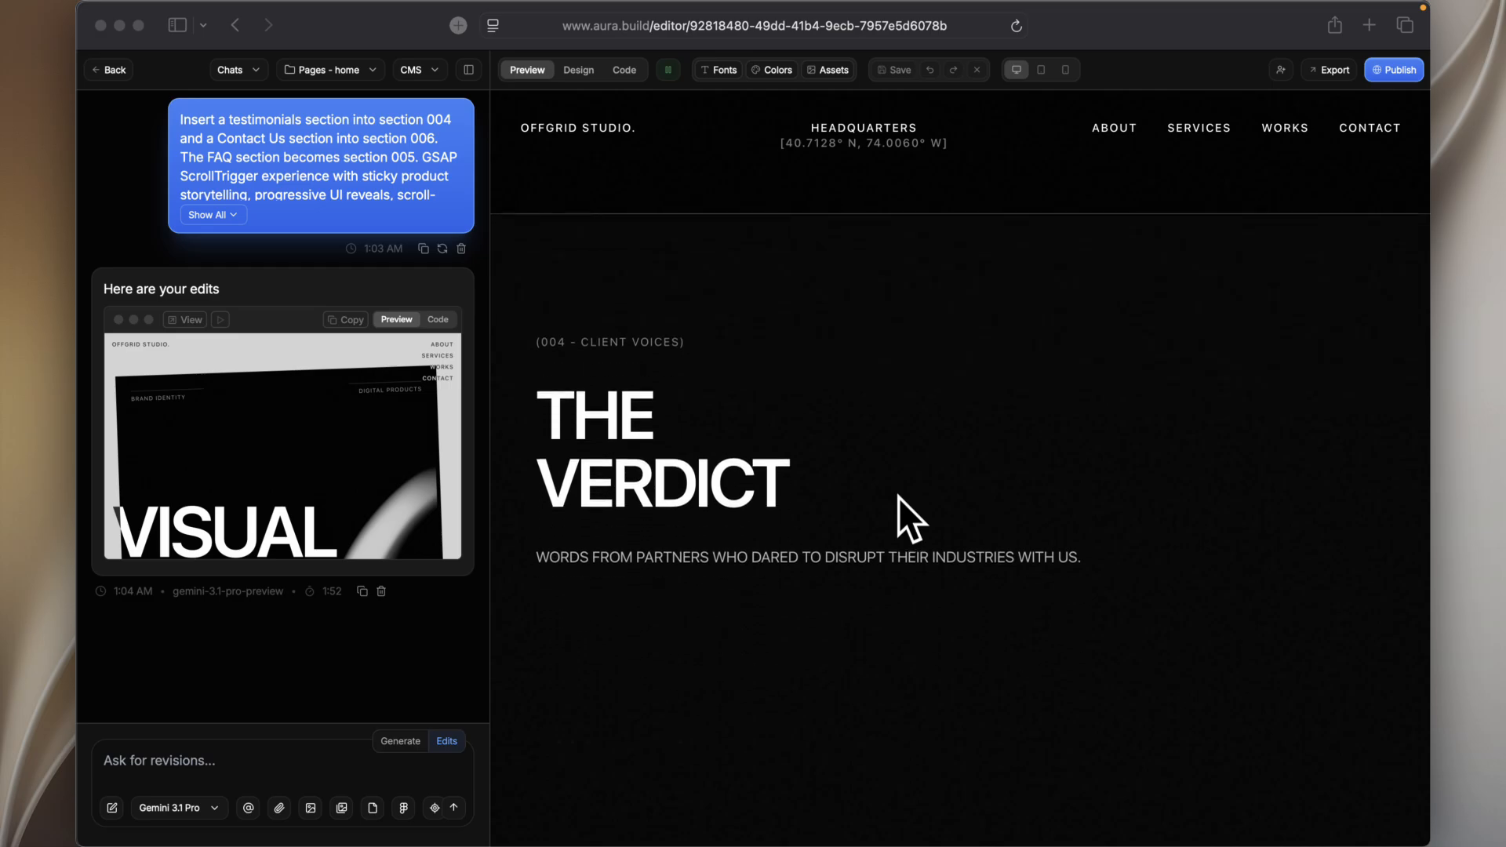
pyautogui.scroll(-1, 897, 496)
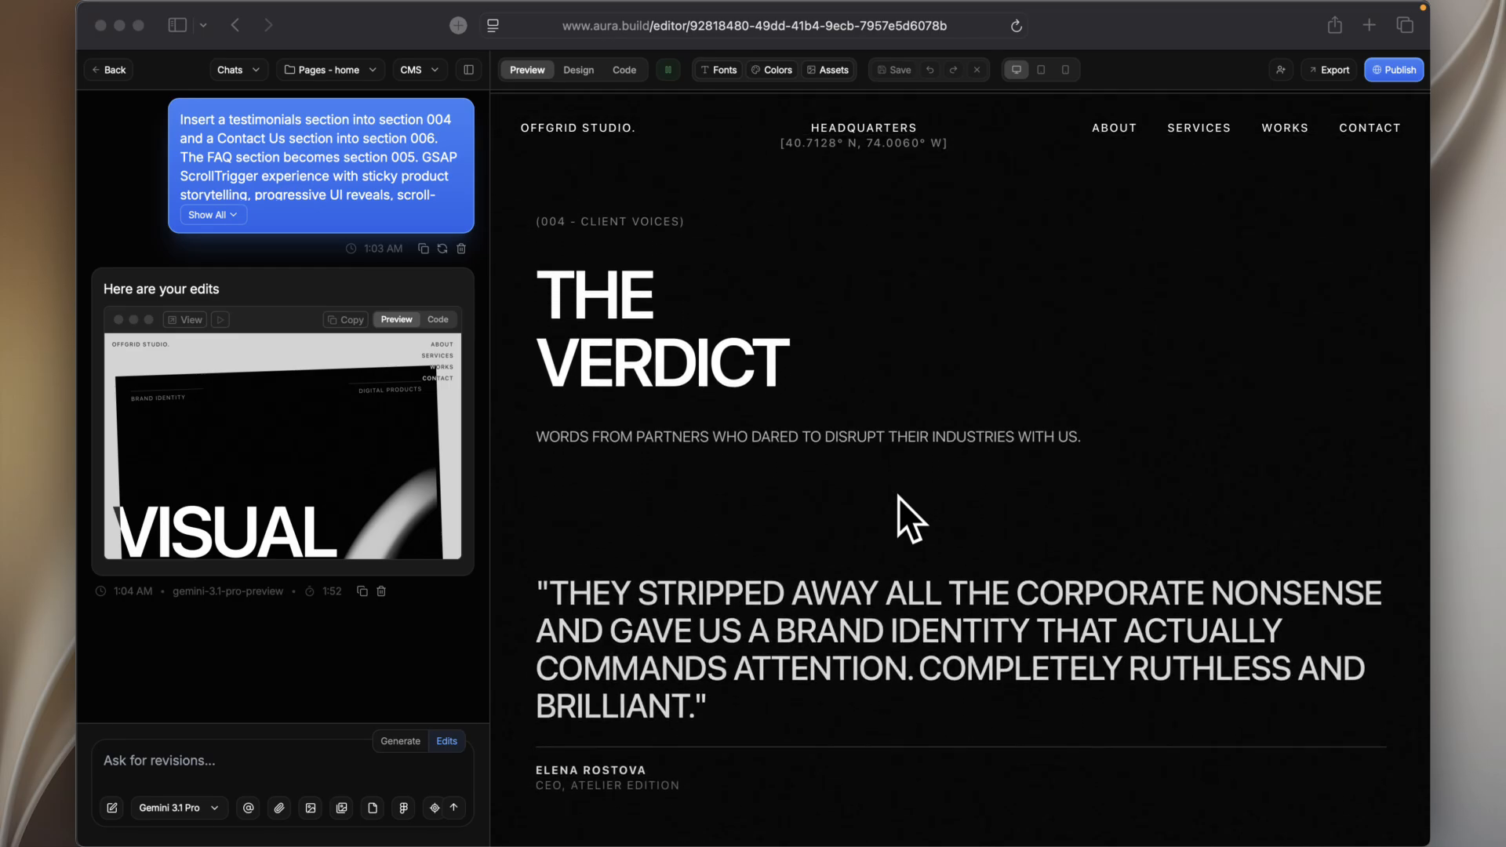
pyautogui.scroll(-6, 897, 497)
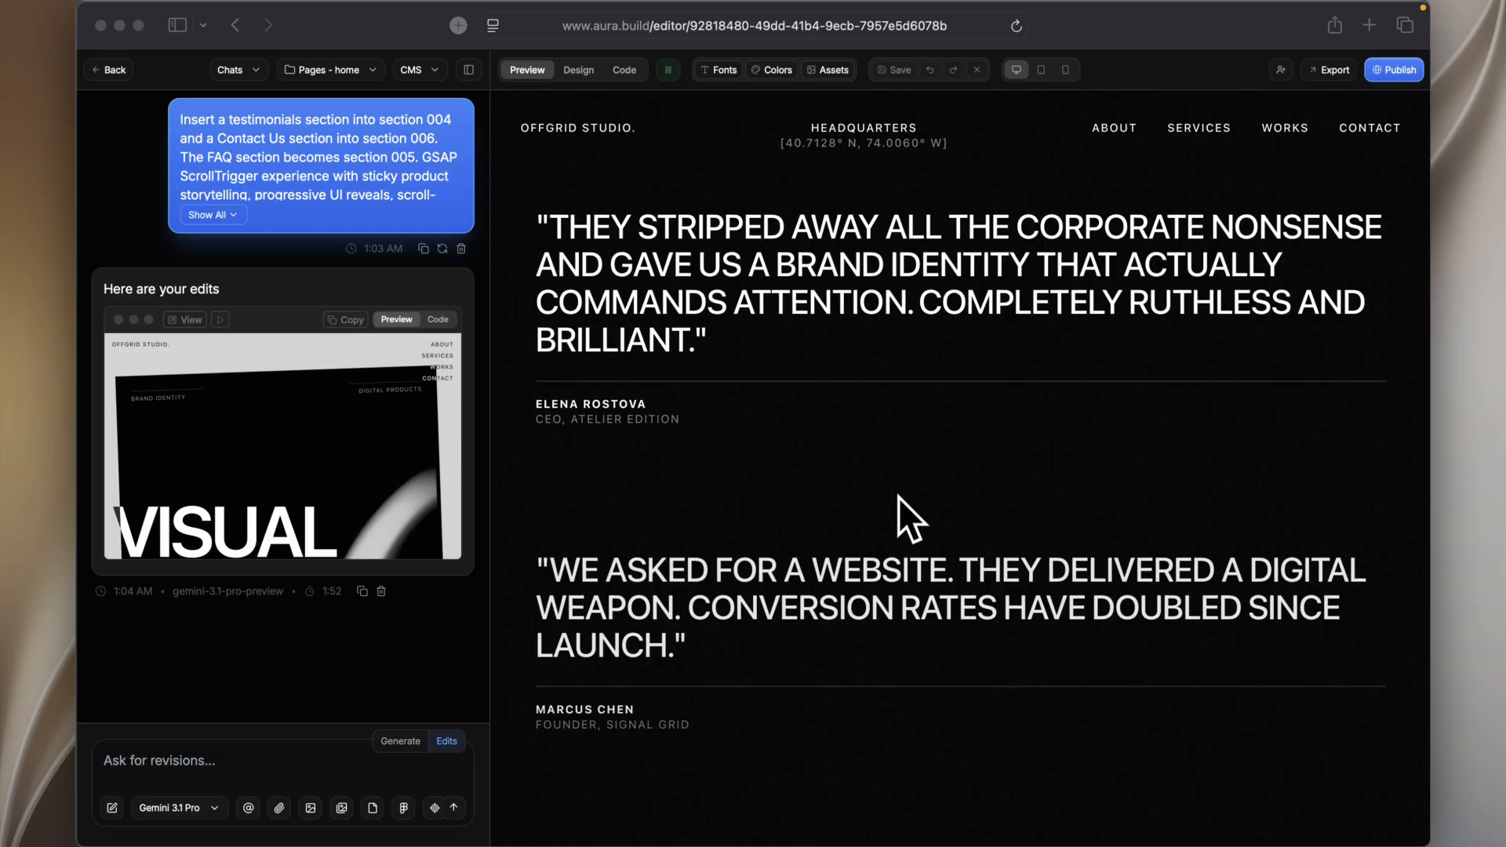
pyautogui.scroll(-2, 897, 497)
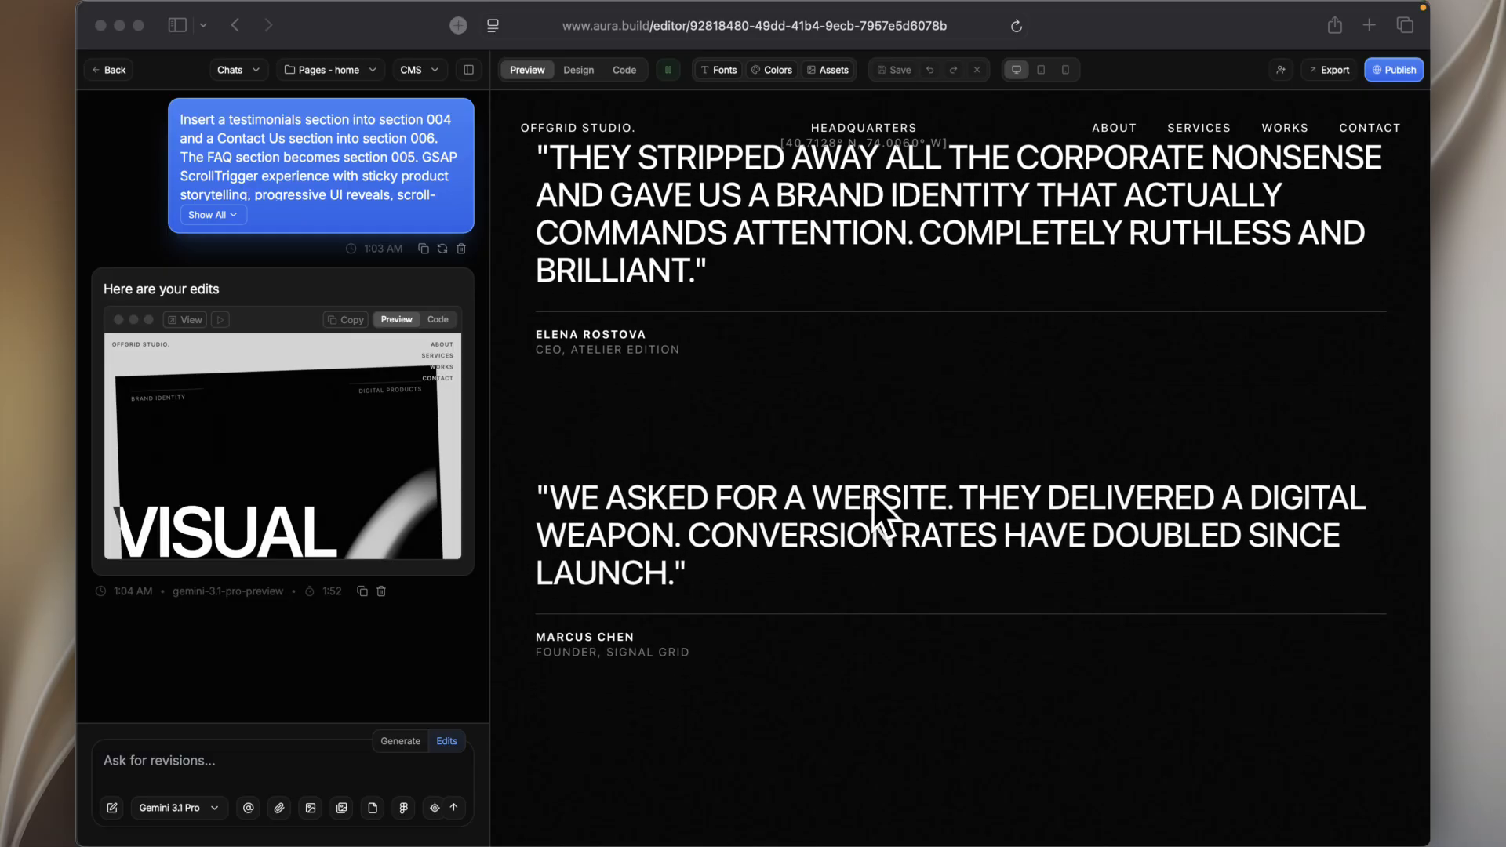
pyautogui.scroll(-12, 902, 473)
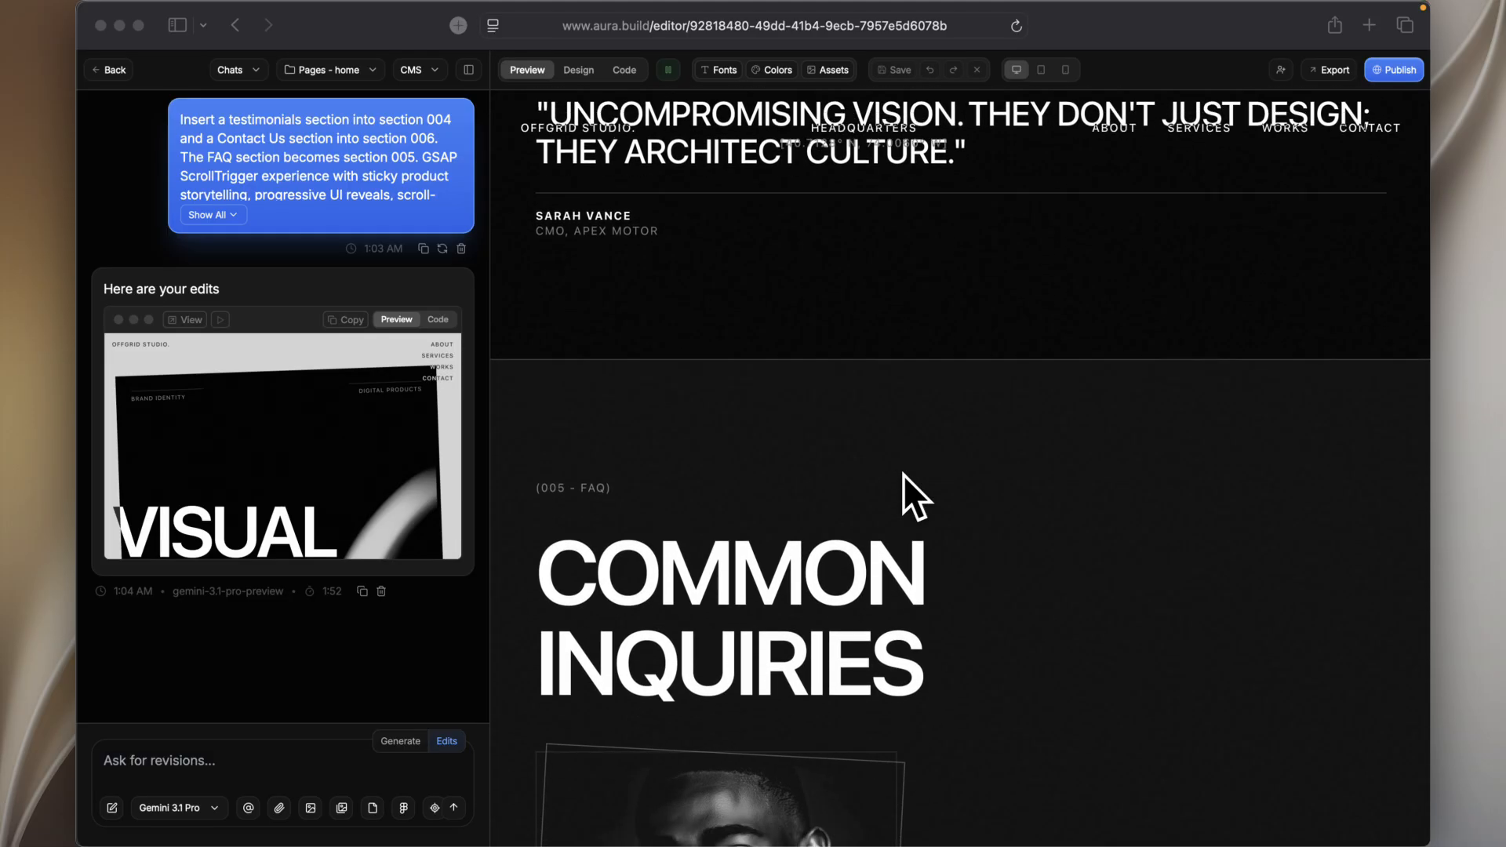
pyautogui.scroll(-15, 902, 474)
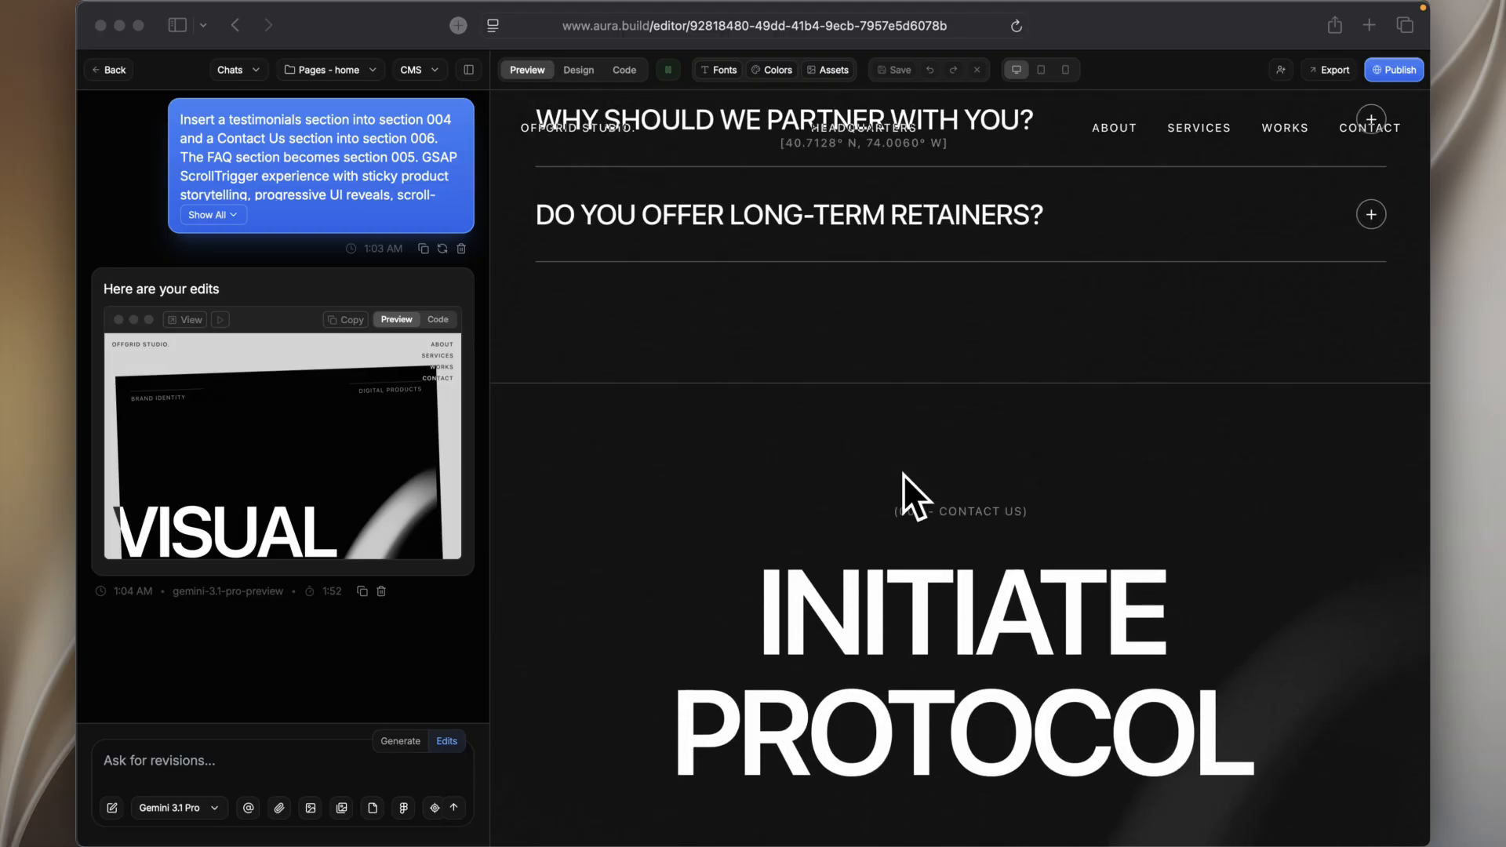
pyautogui.scroll(-5, 902, 473)
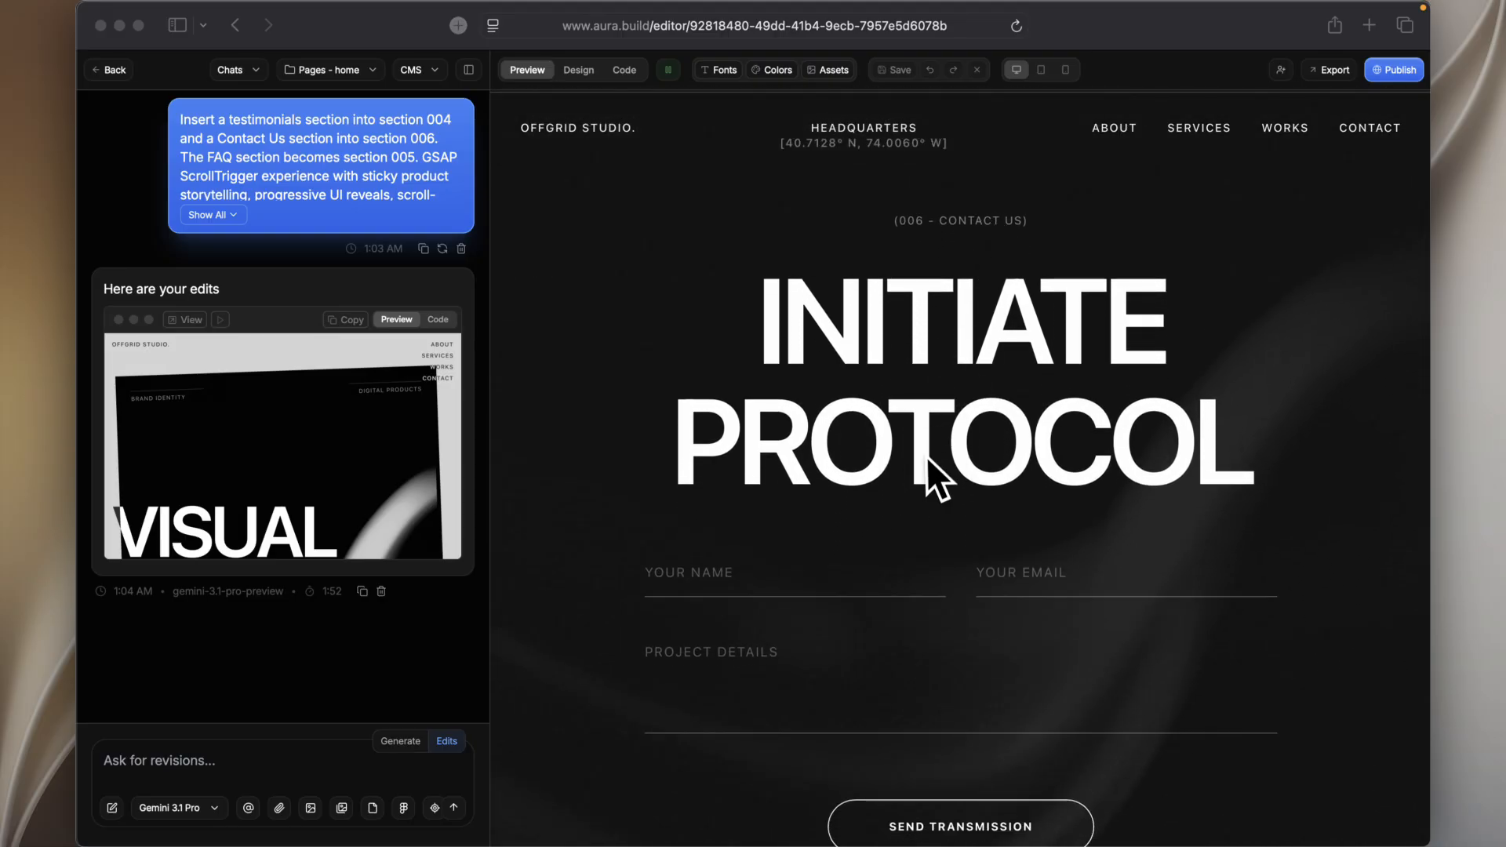
pyautogui.scroll(-4, 925, 456)
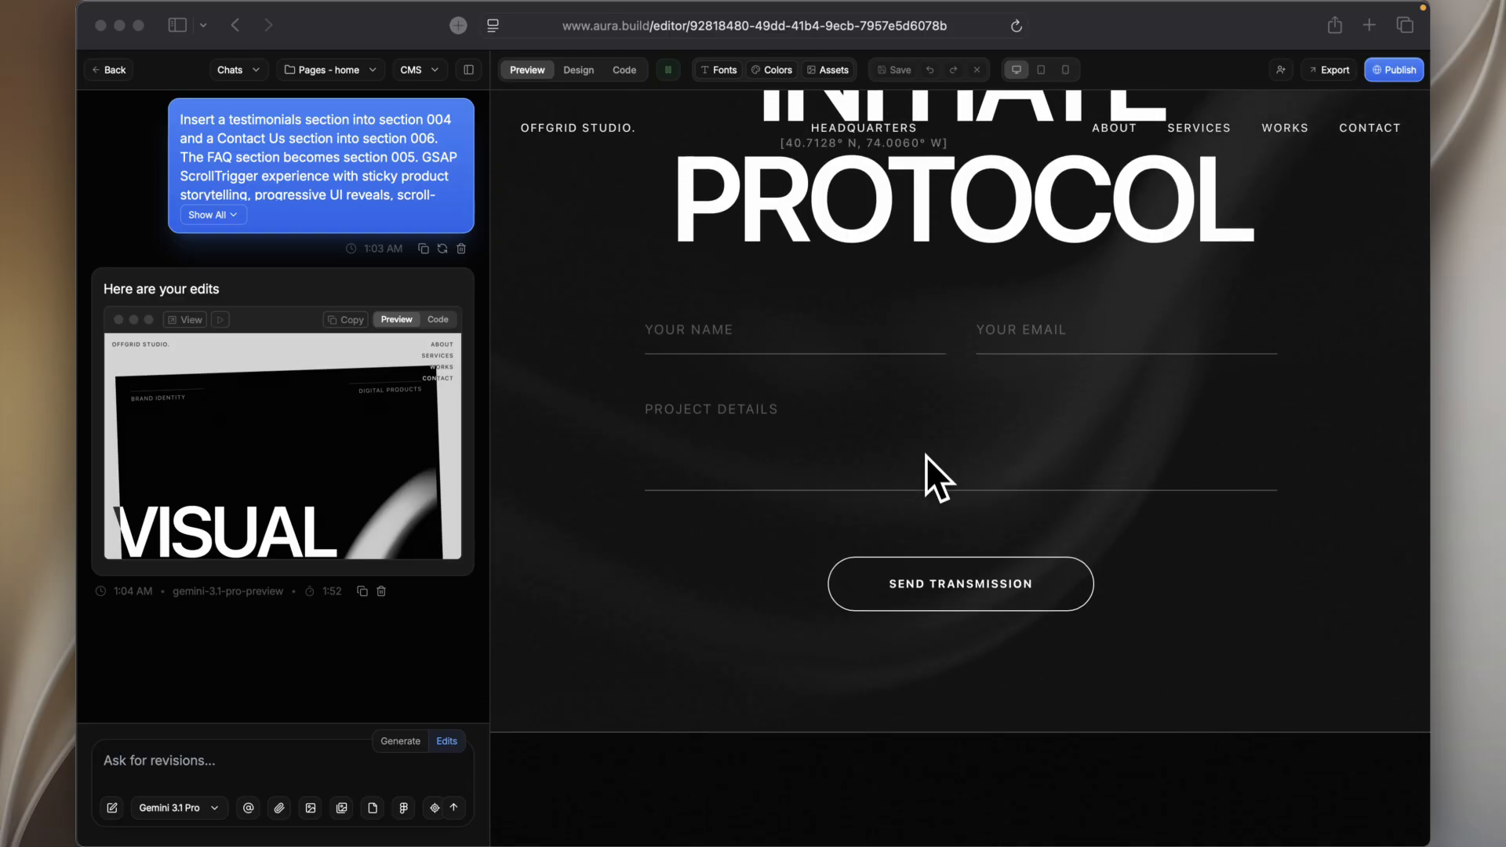
# Step: Re-examine the page from the Contact Us form back through the FAQ to the client testimonials and their scroll reveals
pyautogui.scroll(3, 925, 457)
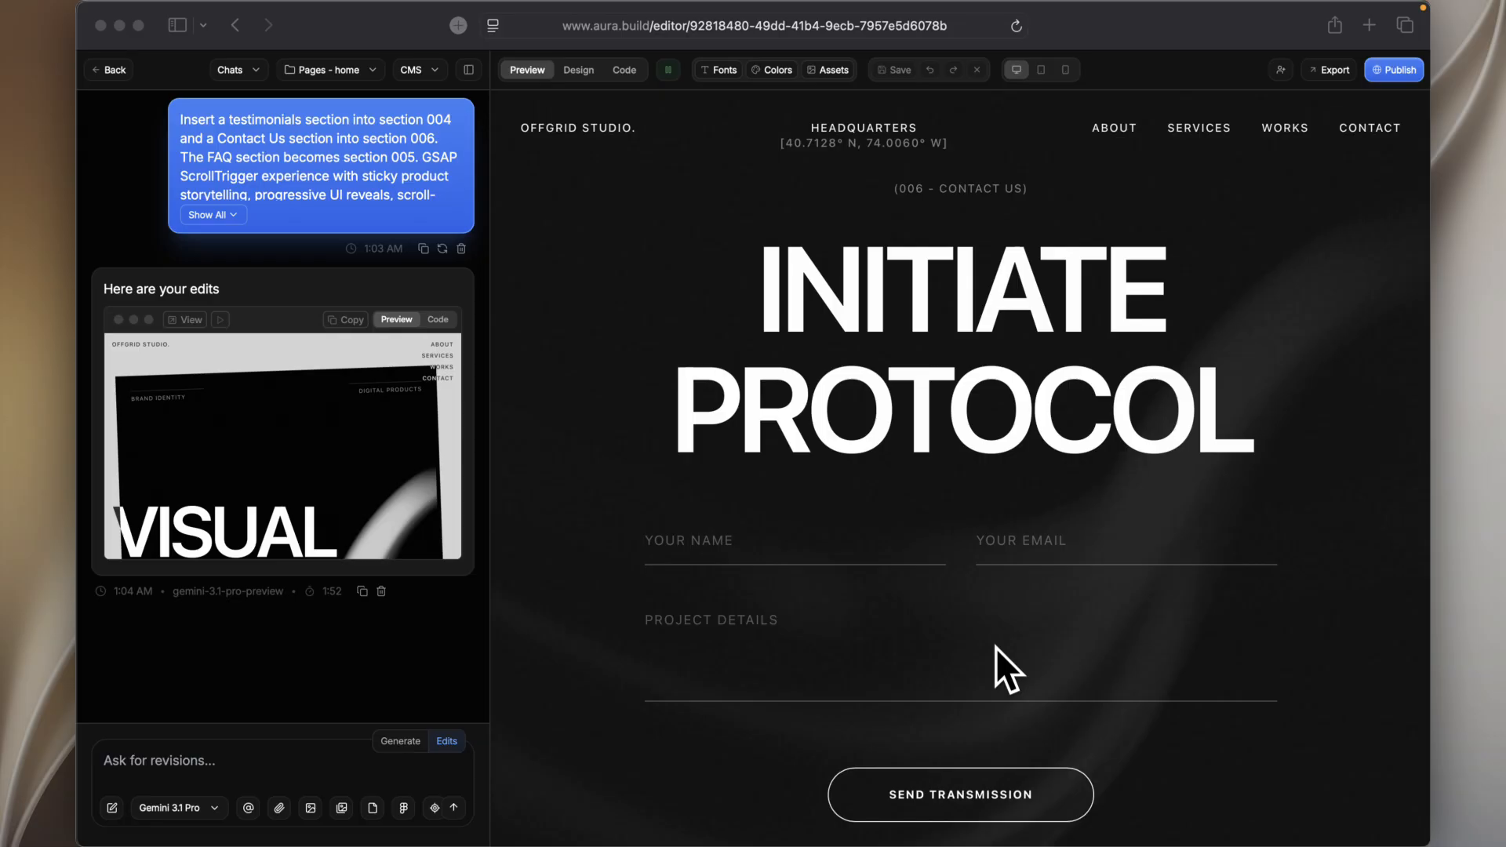
pyautogui.scroll(15, 1008, 669)
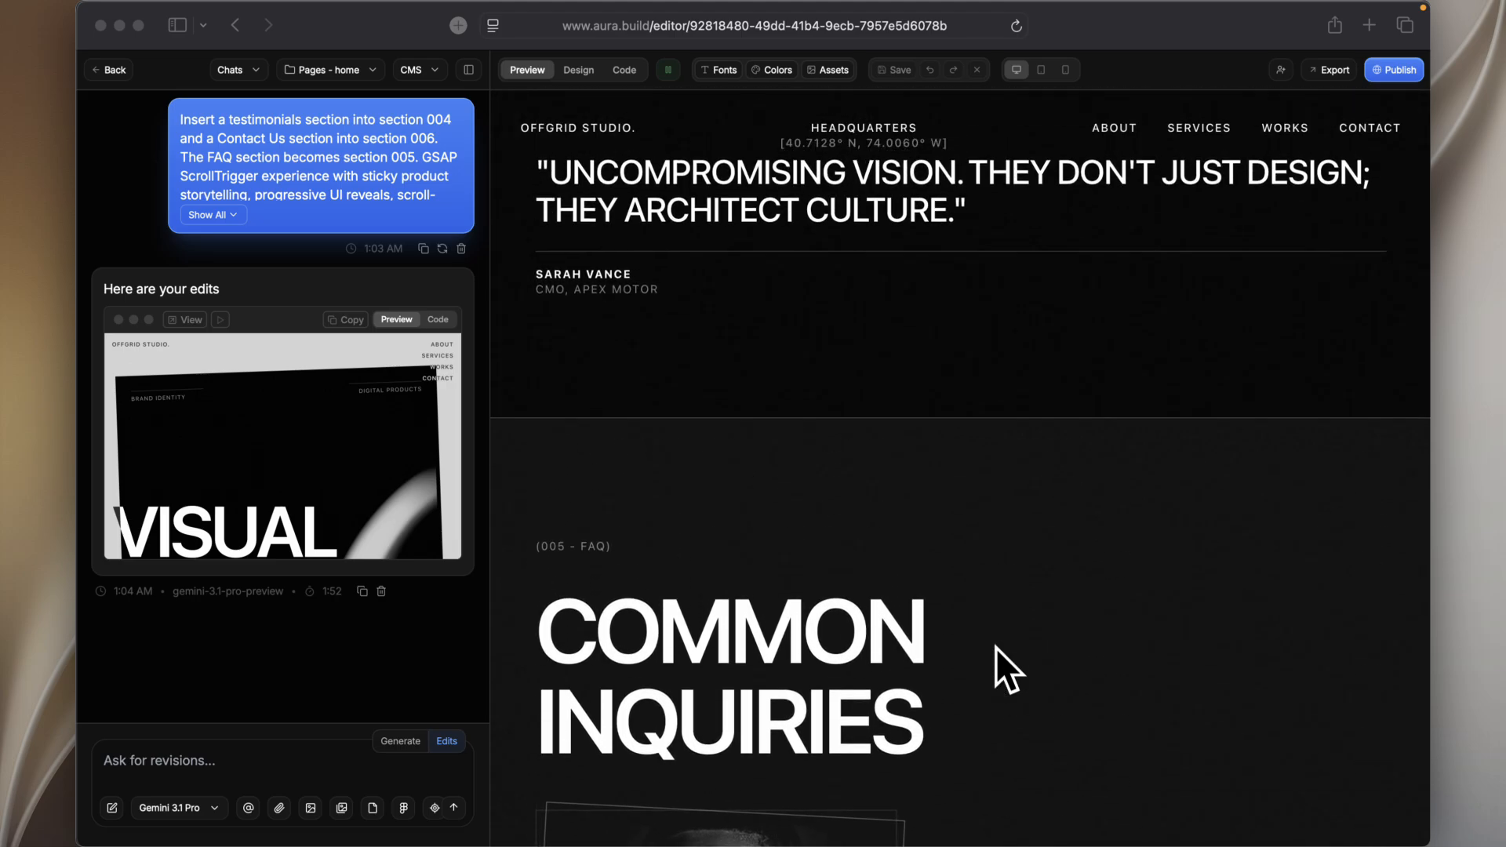
pyautogui.scroll(8, 996, 647)
pyautogui.scroll(5, 996, 647)
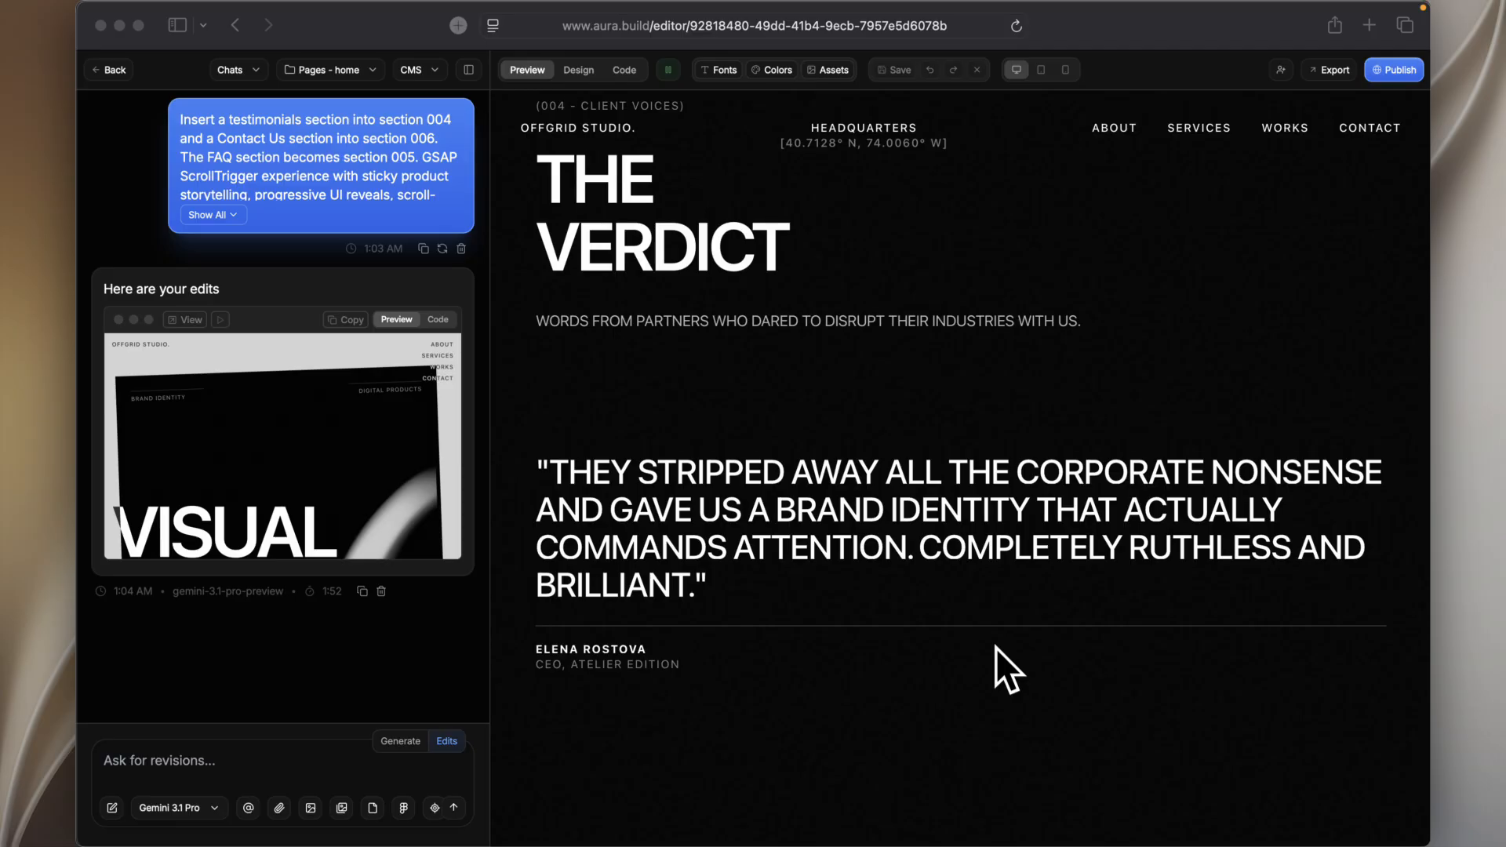
pyautogui.scroll(-1, 995, 647)
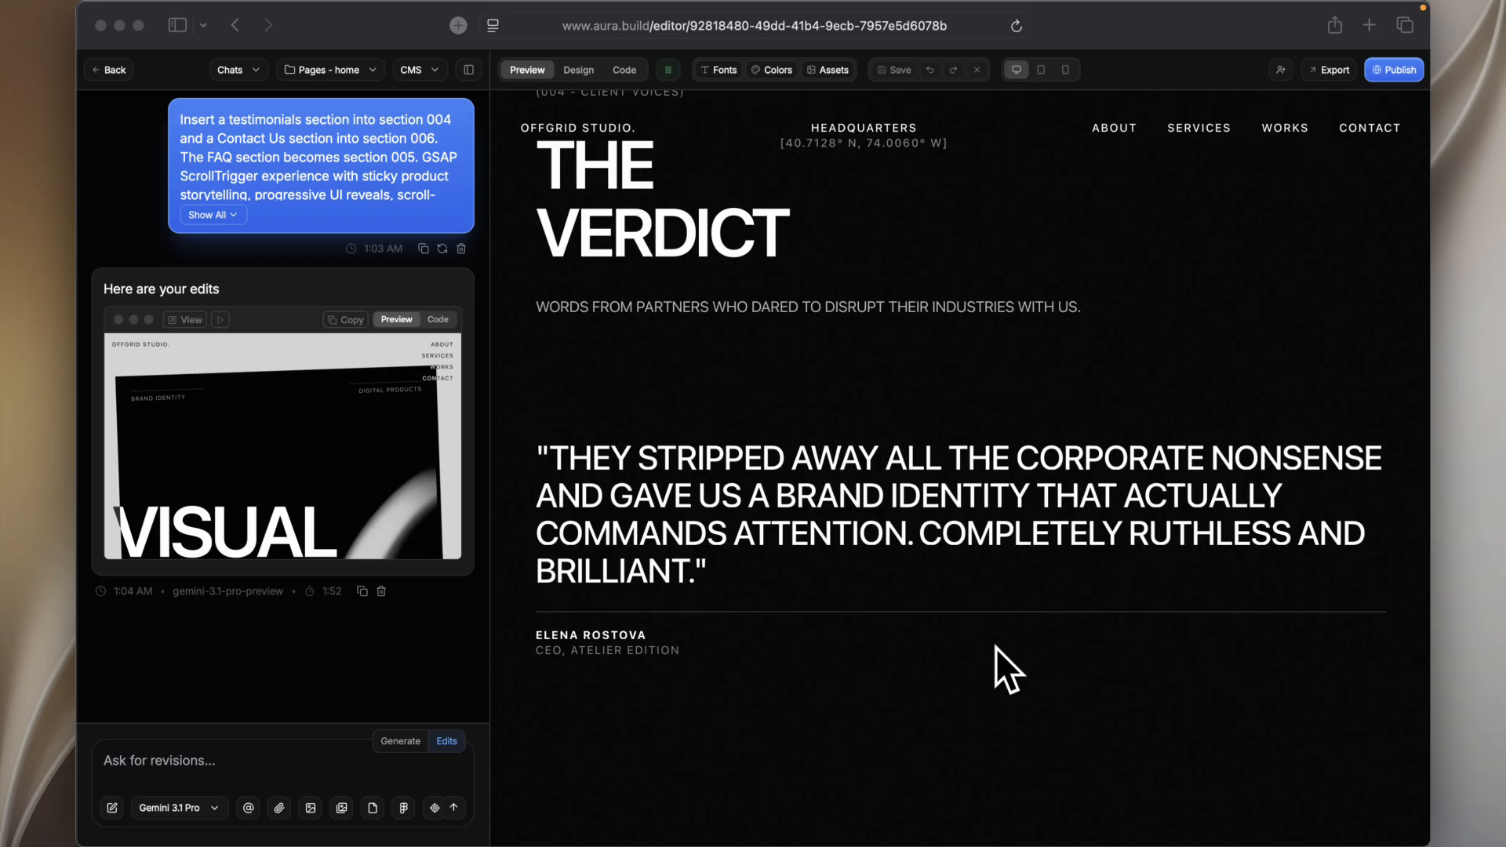
pyautogui.scroll(-5, 995, 647)
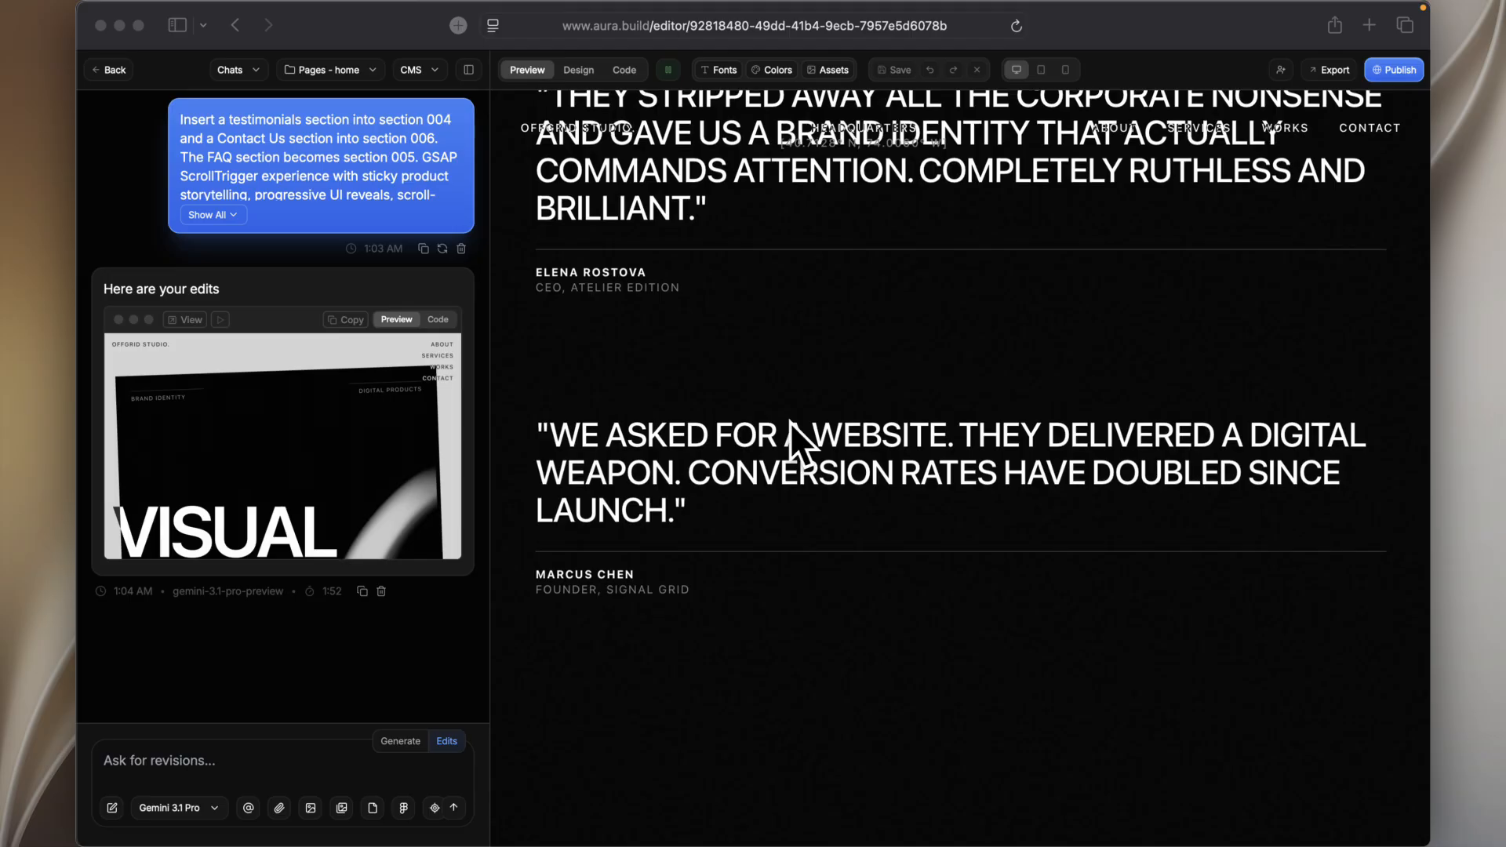
pyautogui.scroll(3, 789, 422)
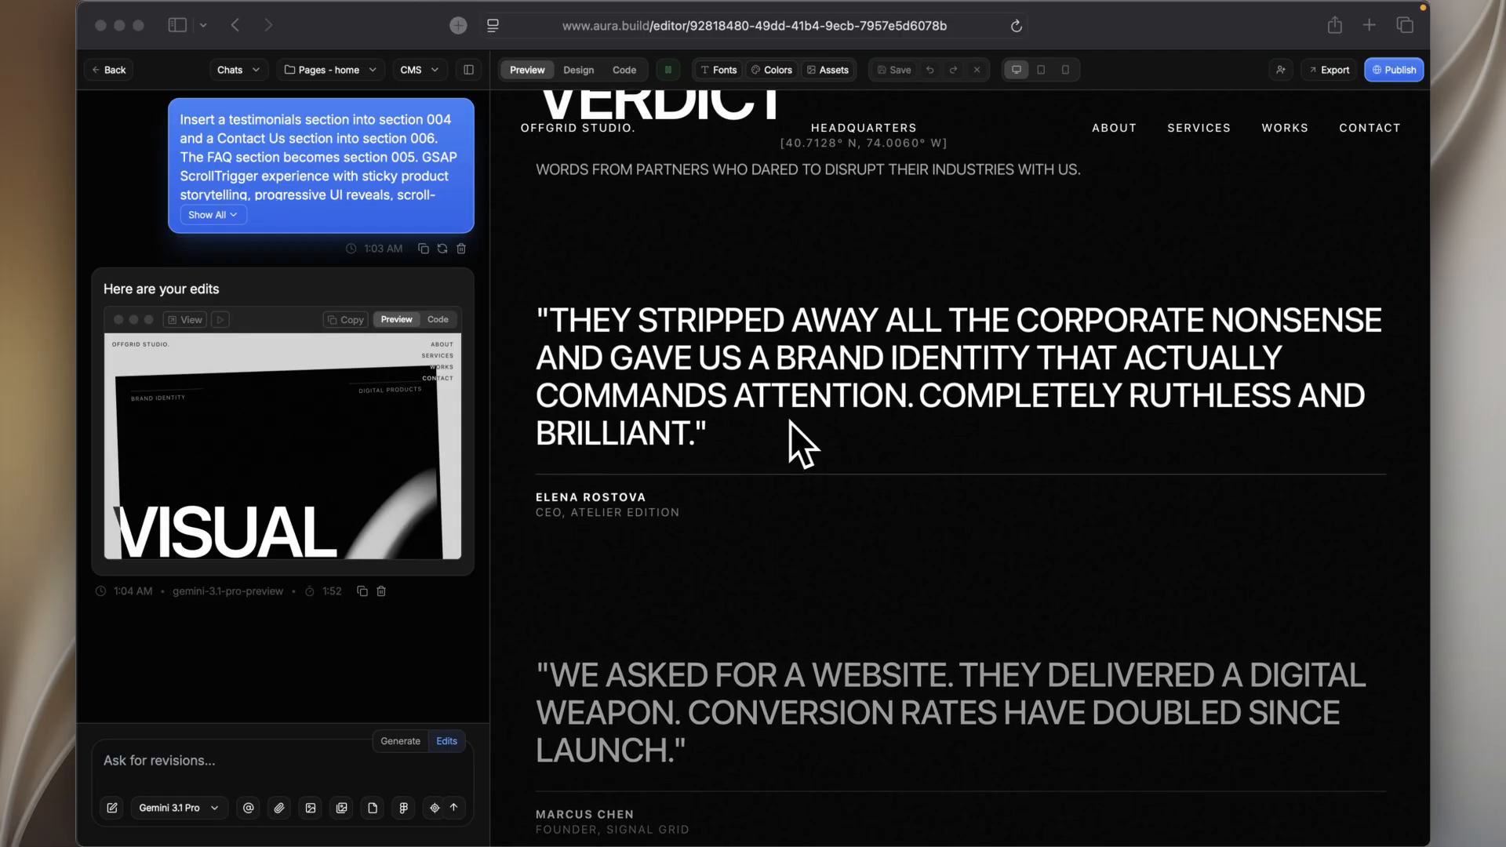
pyautogui.scroll(3, 789, 422)
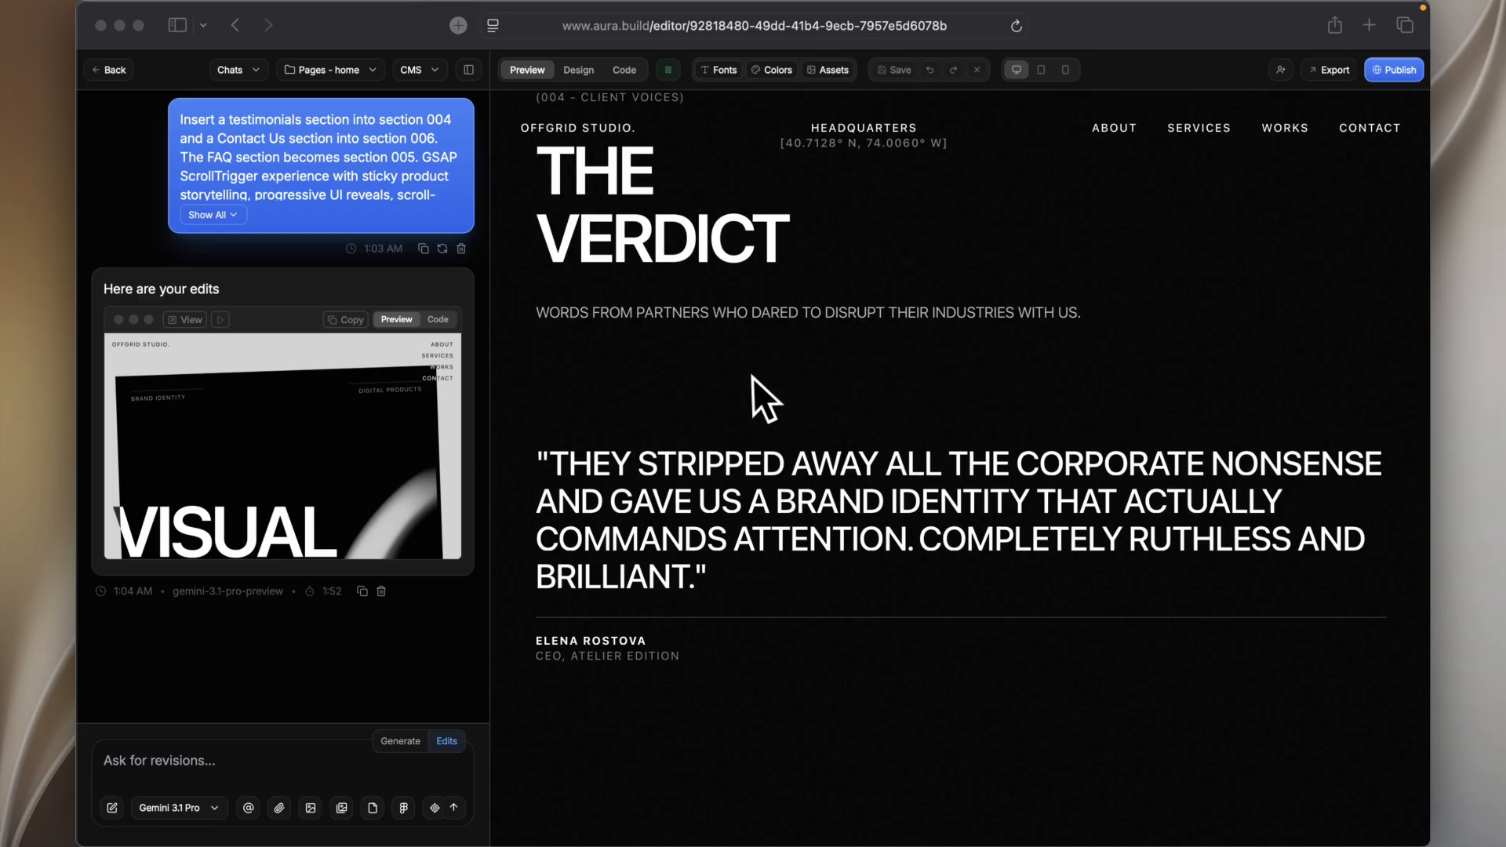
pyautogui.scroll(-1, 633, 309)
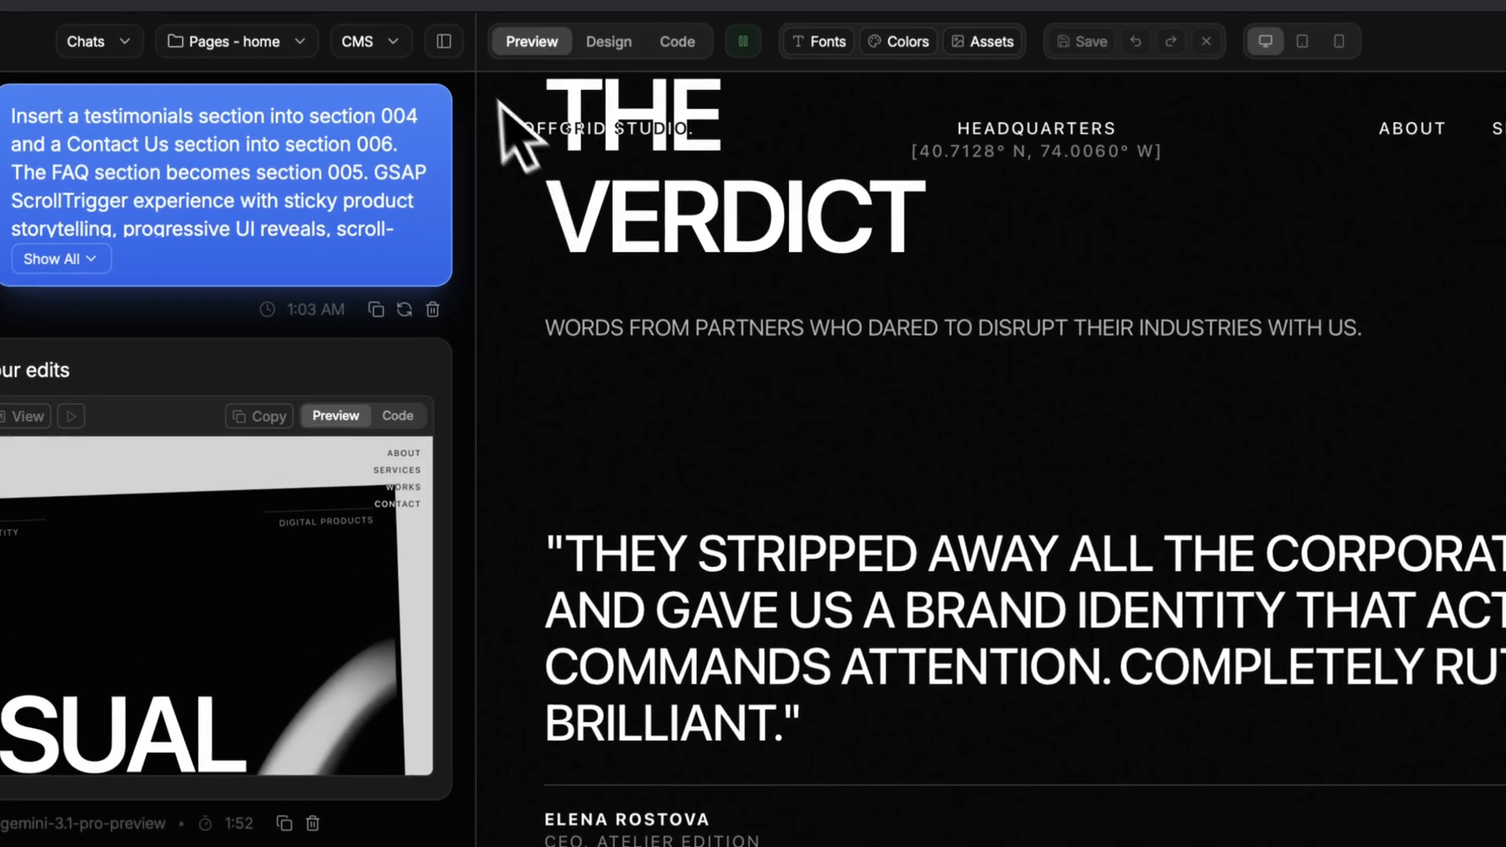
# Step: Hide the chat sidebar and examine the testimonial quotes and their scroll behaviour in the wider preview
pyautogui.click(446, 44)
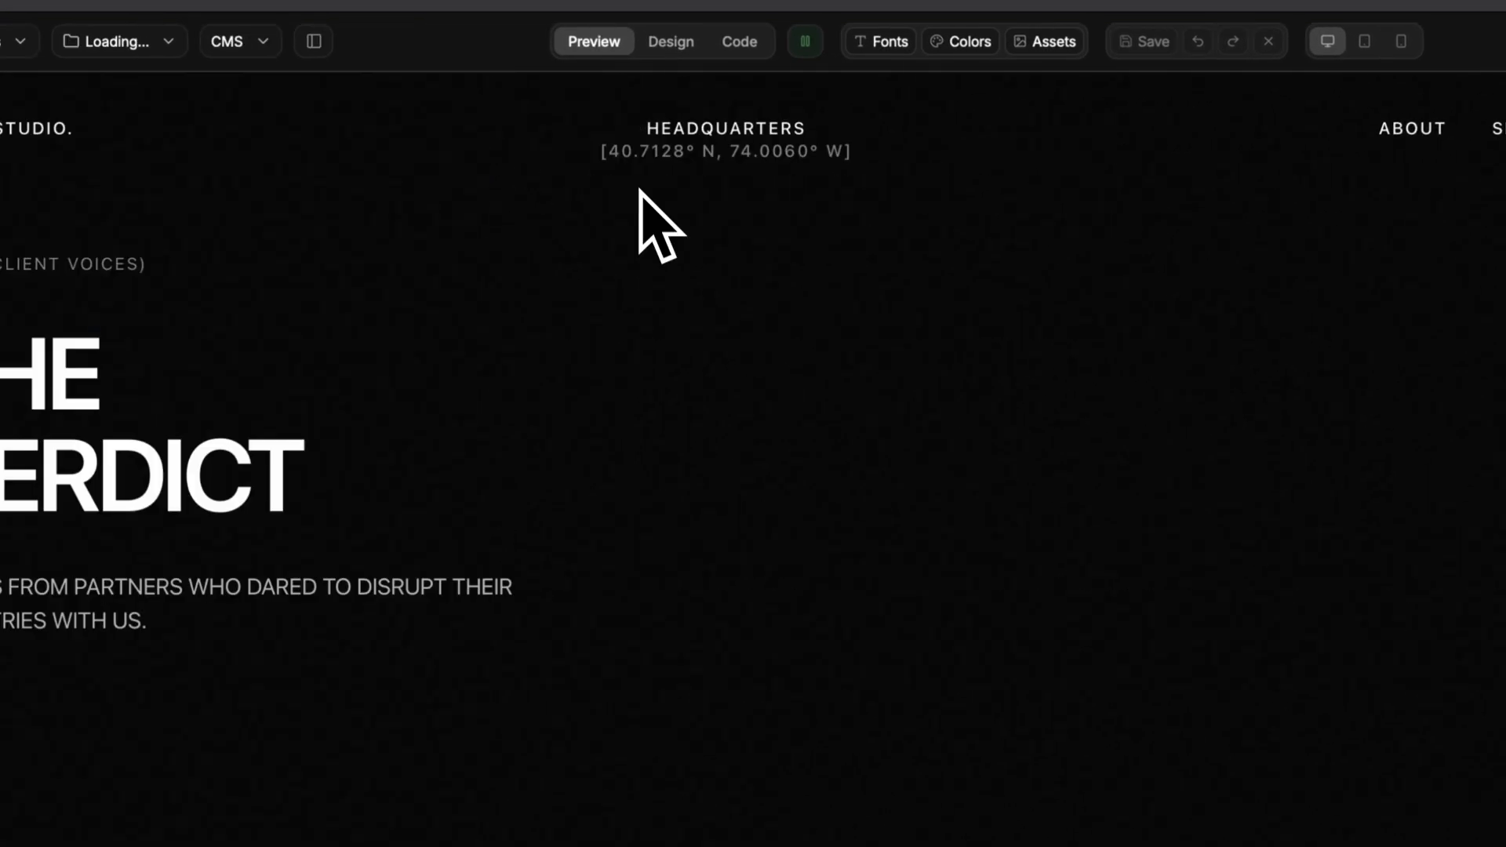
pyautogui.scroll(1, 265, 211)
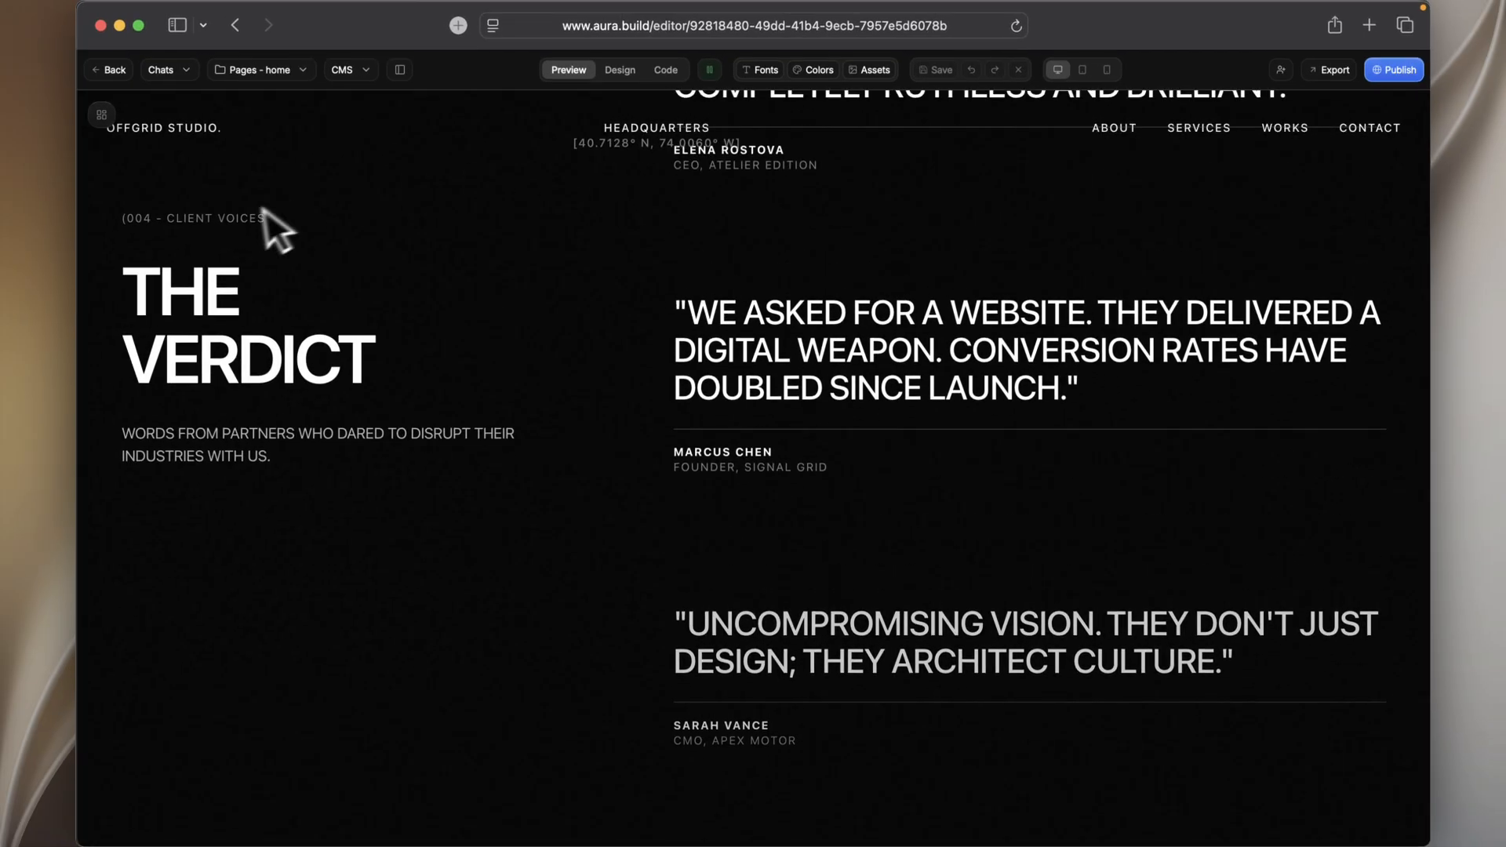
pyautogui.scroll(3, 700, 459)
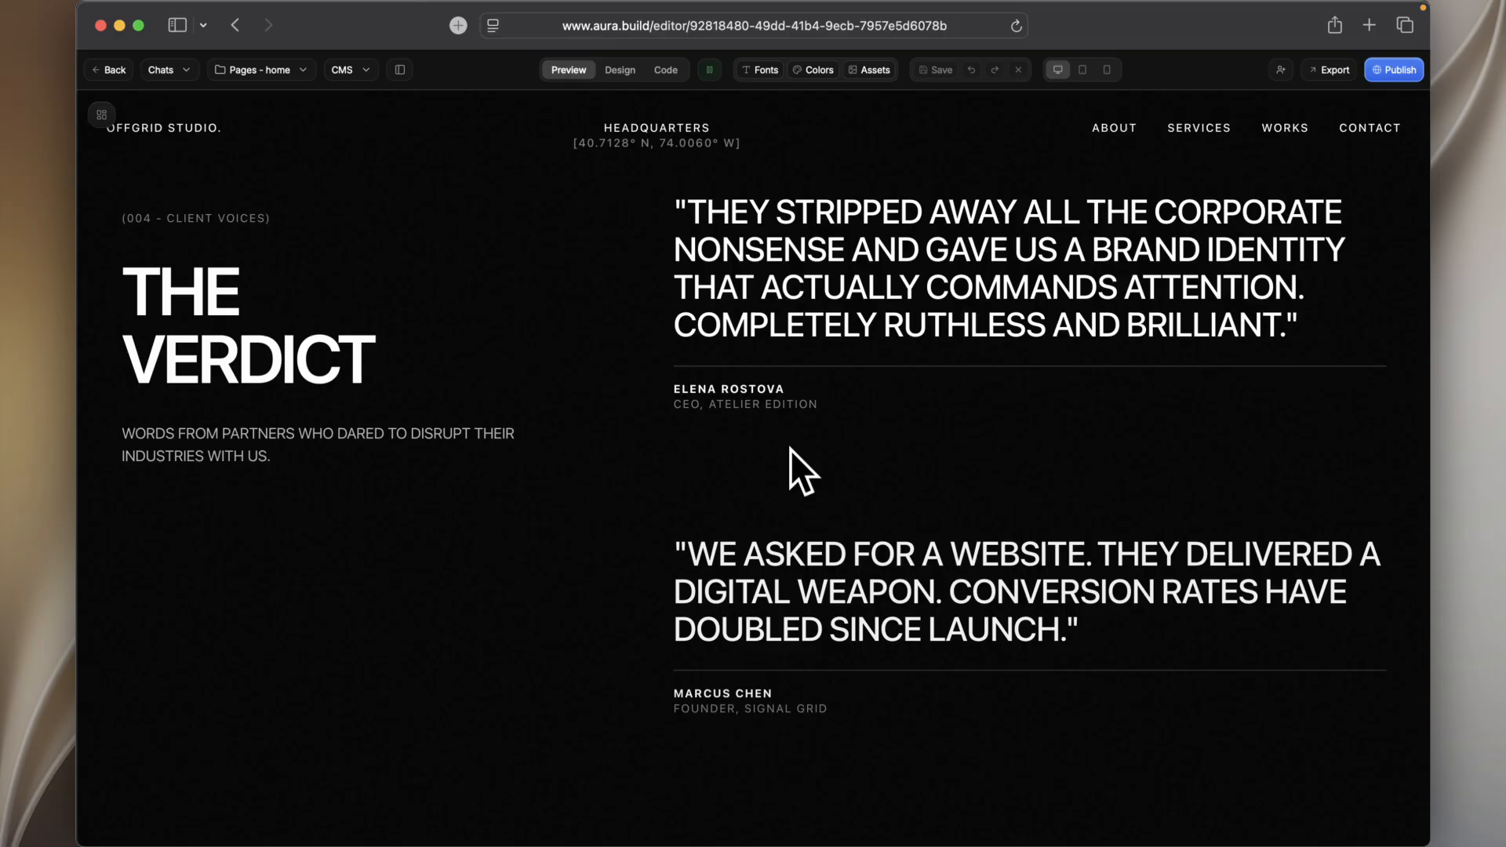
pyautogui.scroll(-8, 789, 449)
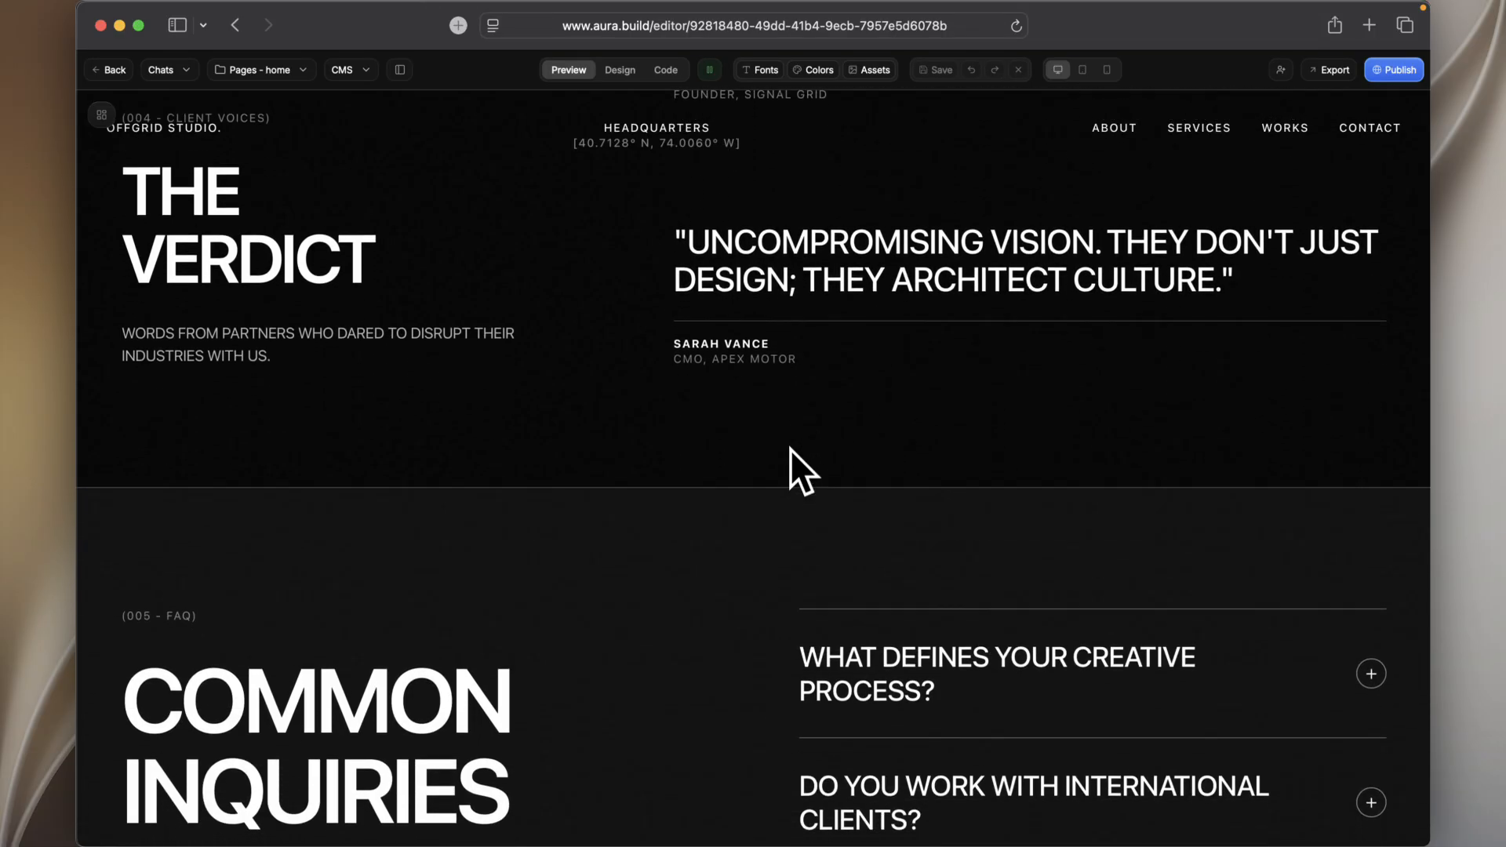
pyautogui.scroll(5, 789, 449)
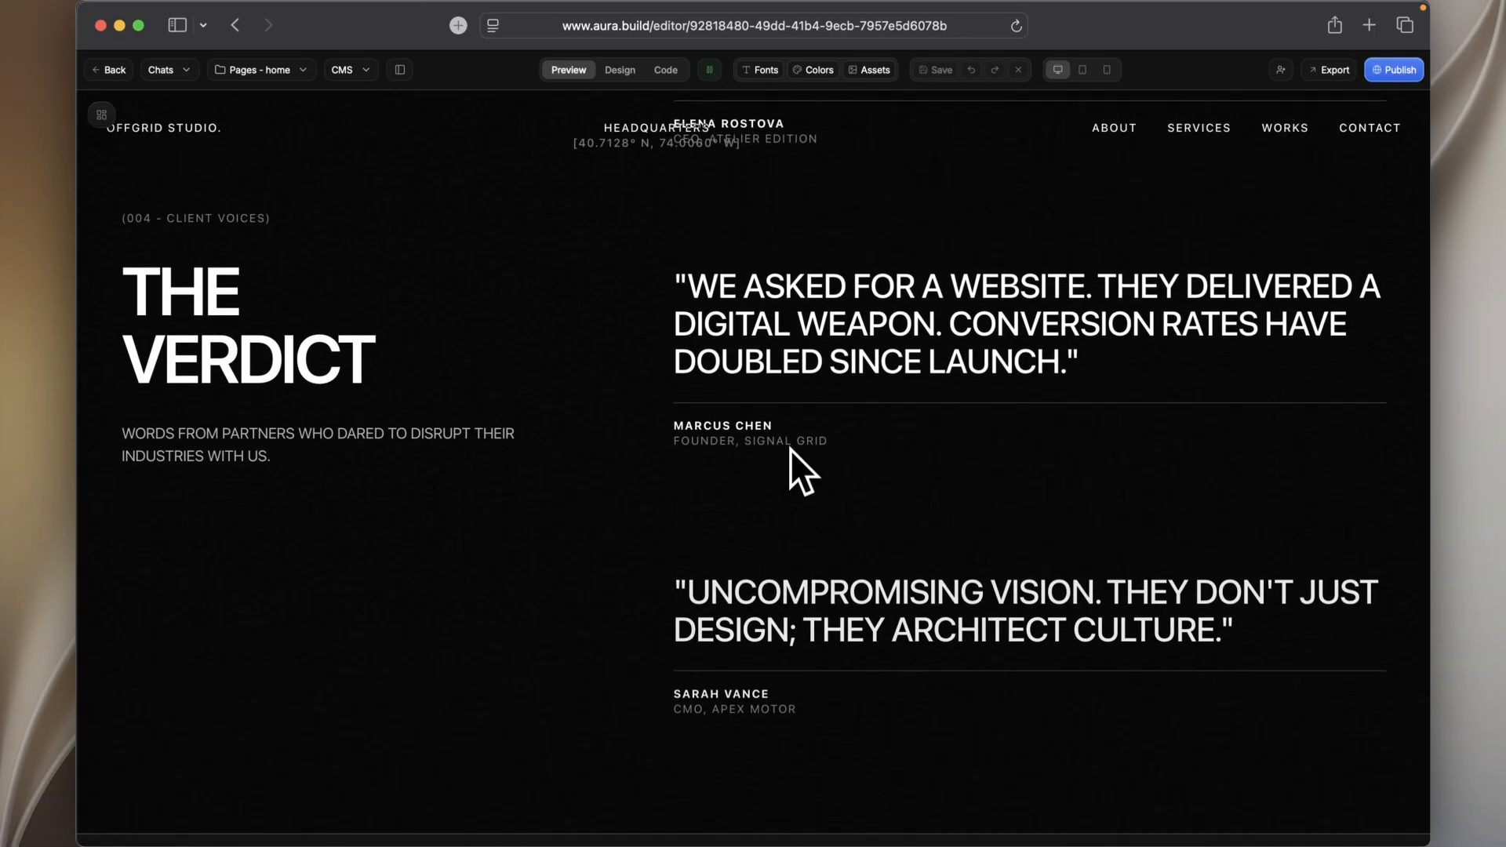
pyautogui.scroll(3, 789, 450)
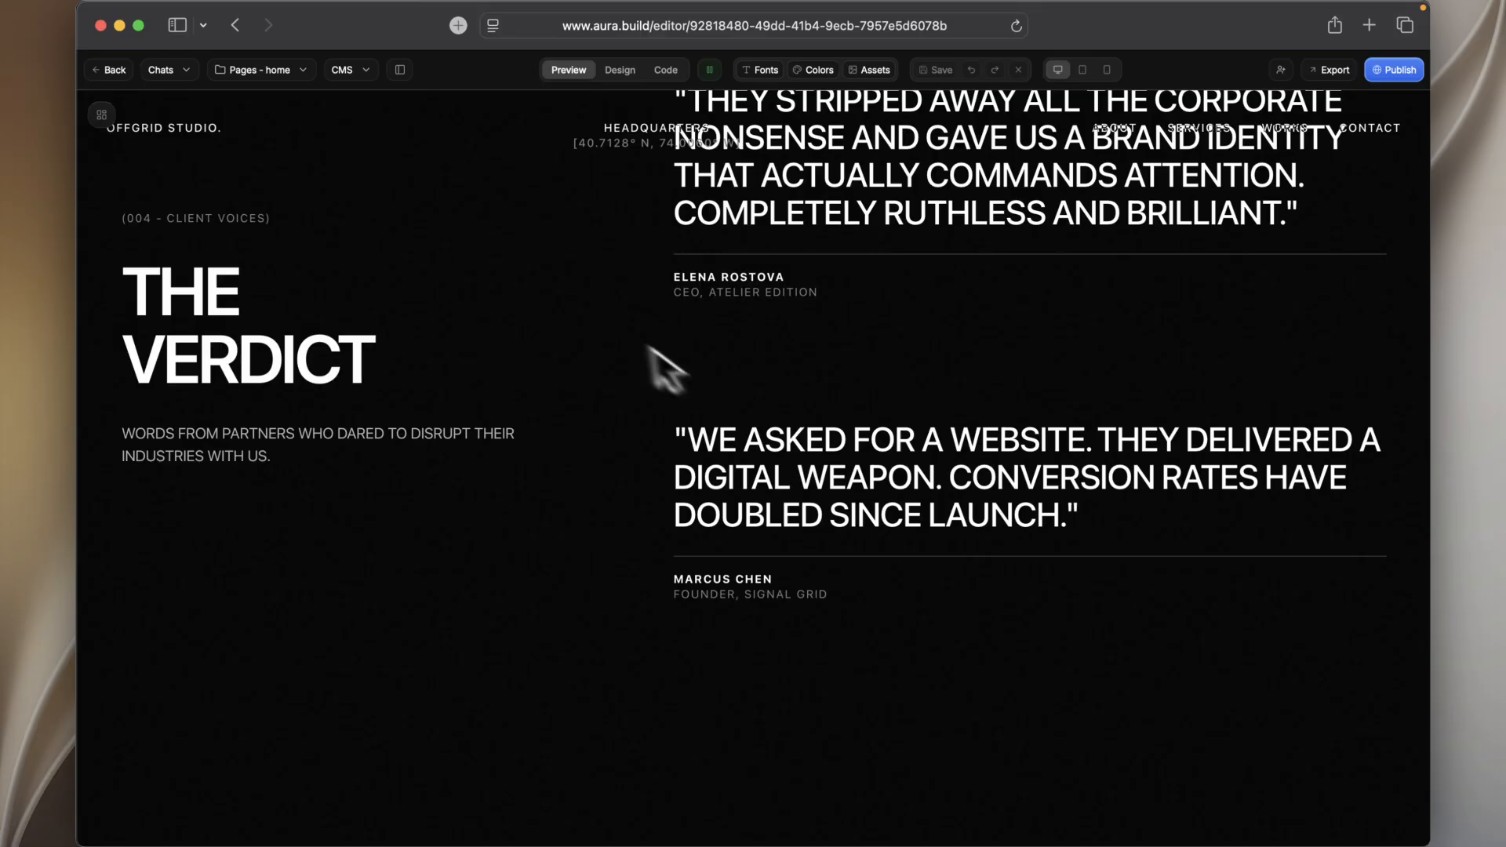
# Step: Restore the chat sidebar and prompt the AI to change only the testimonial quote animation to a pinned, scrubbed GSAP ScrollTrigger vertical stack
pyautogui.click(400, 70)
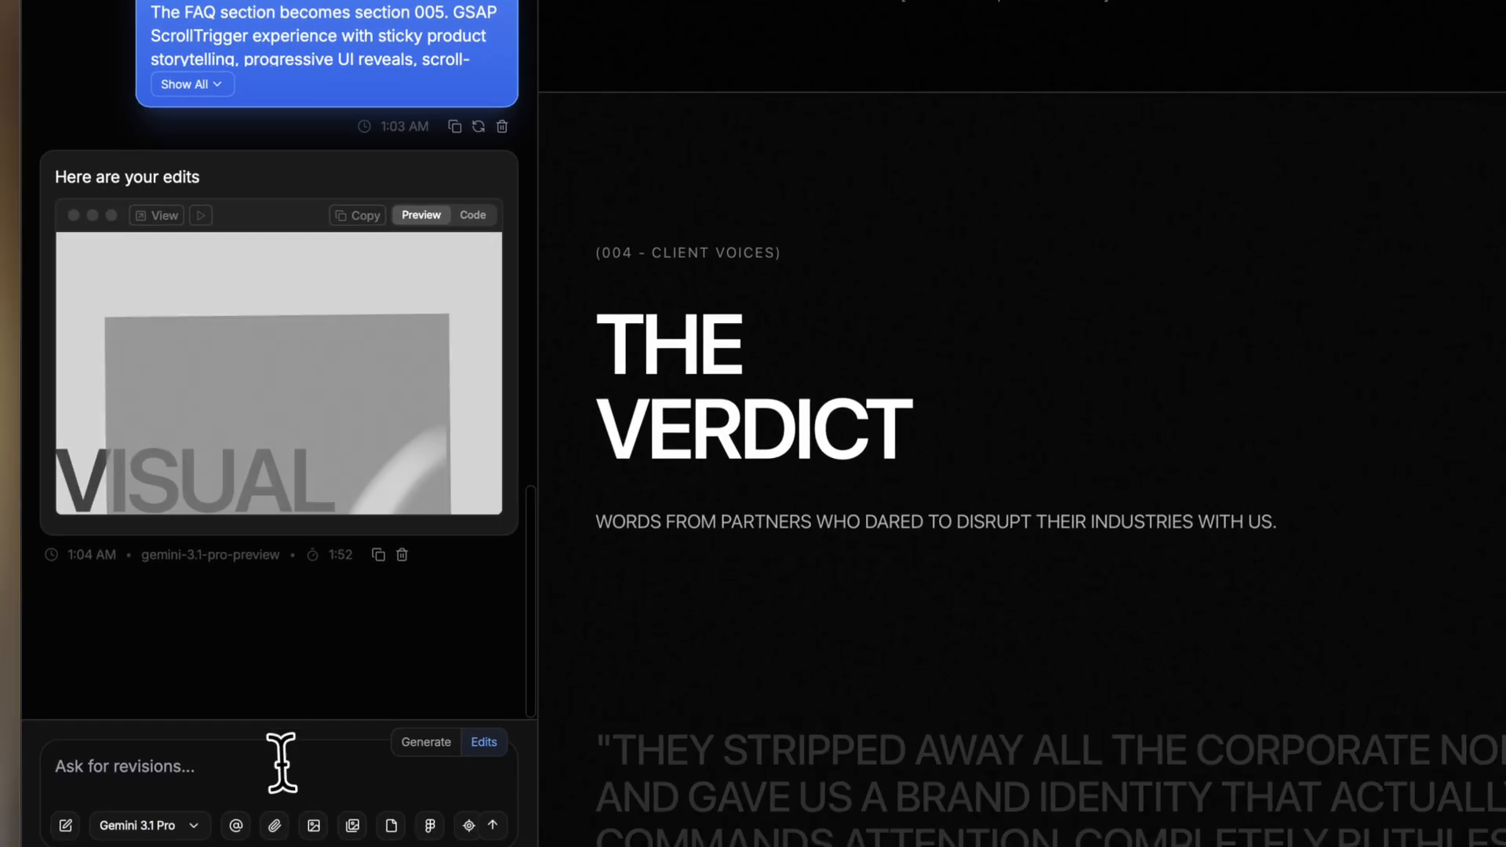
pyautogui.click(282, 762)
pyautogui.write('Keep everything visually the same. Only change the testimonial quote animation. Create a GSAP ScrollTrigger pinned section where the testimonial quotes stack vertically during scroll, like paper sheets sliding into a drawer. The section should pin while each quote moves upward from below into its final position, one after another. Previously revealed quotes should remain visible, creating a layered vertical stack. Use scrubbed scroll motion with smooth interpolation and no fade-only animation. After the final quote locks into place, unpin the section and resume normal page scrolling. Do not move, resize, rewrite, or restyle any elements.')
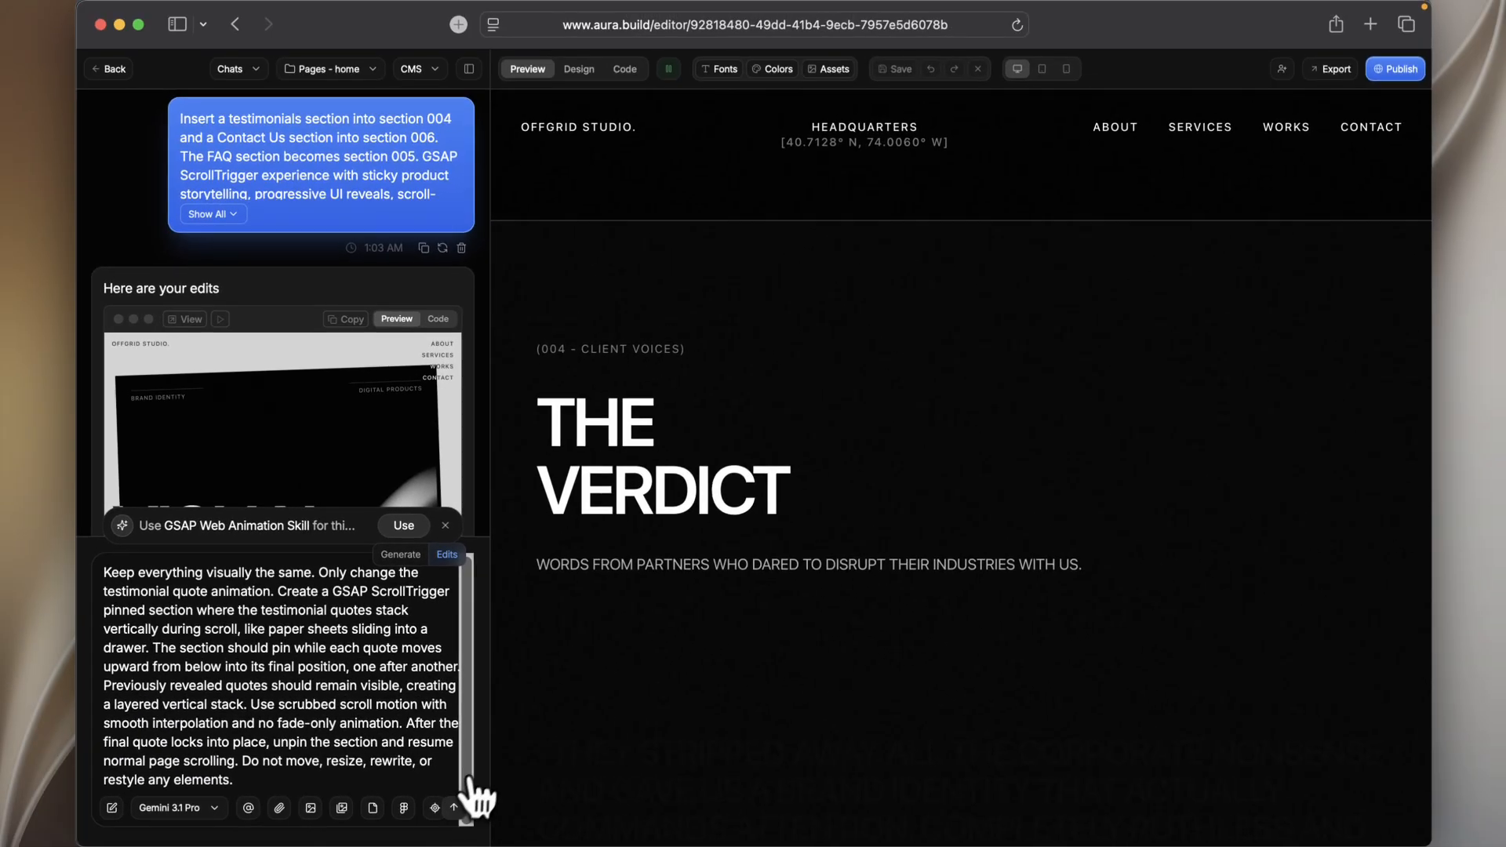
pyautogui.click(558, 788)
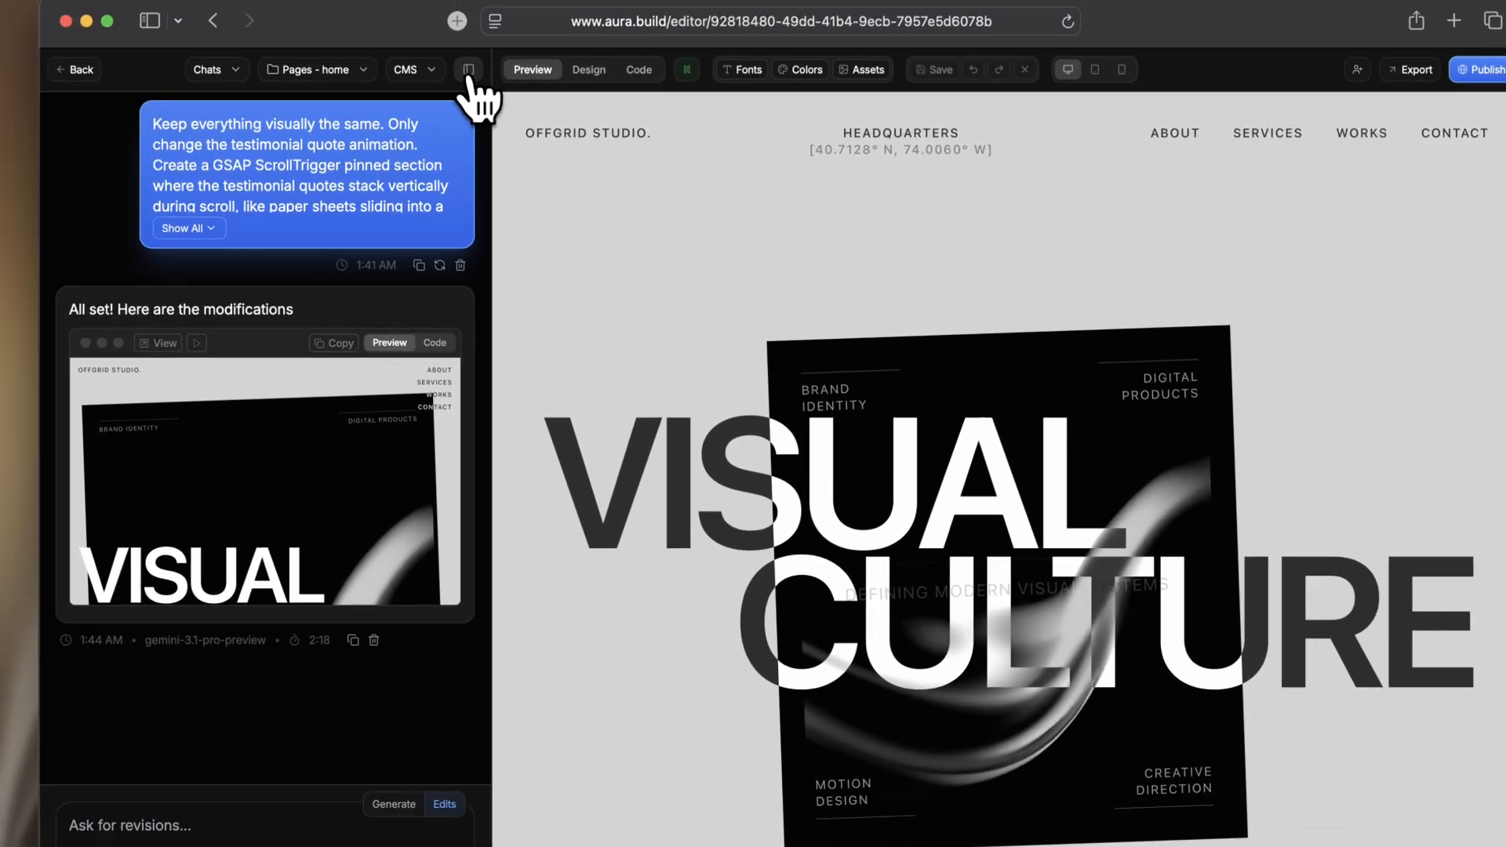
# Step: Hide the chat sidebar and review the updated page from the hero through the services and project cases to the testimonials
pyautogui.click(468, 69)
pyautogui.scroll(-5, 670, 378)
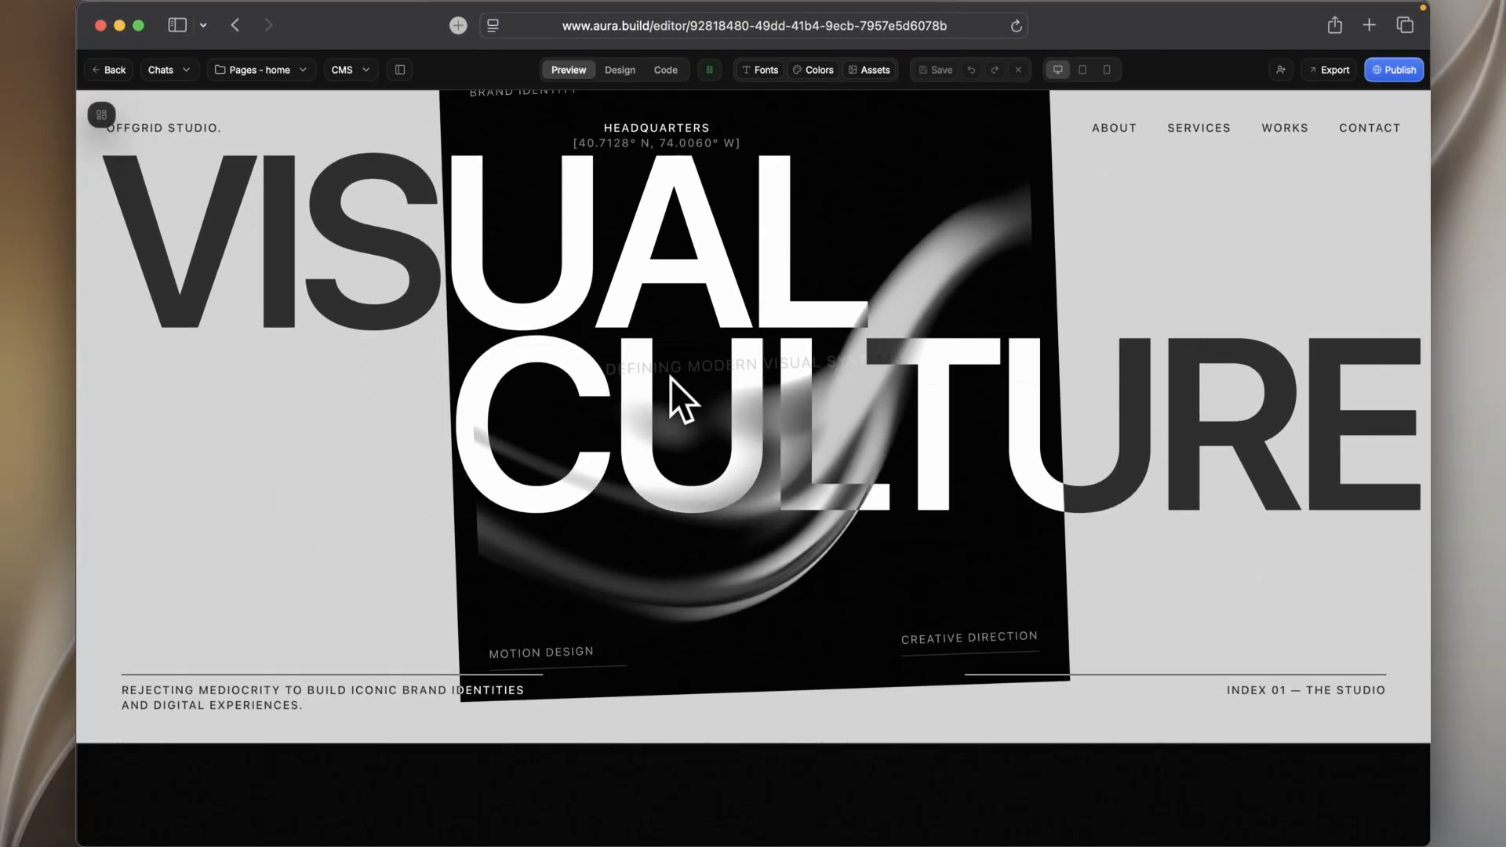
pyautogui.scroll(-15, 670, 378)
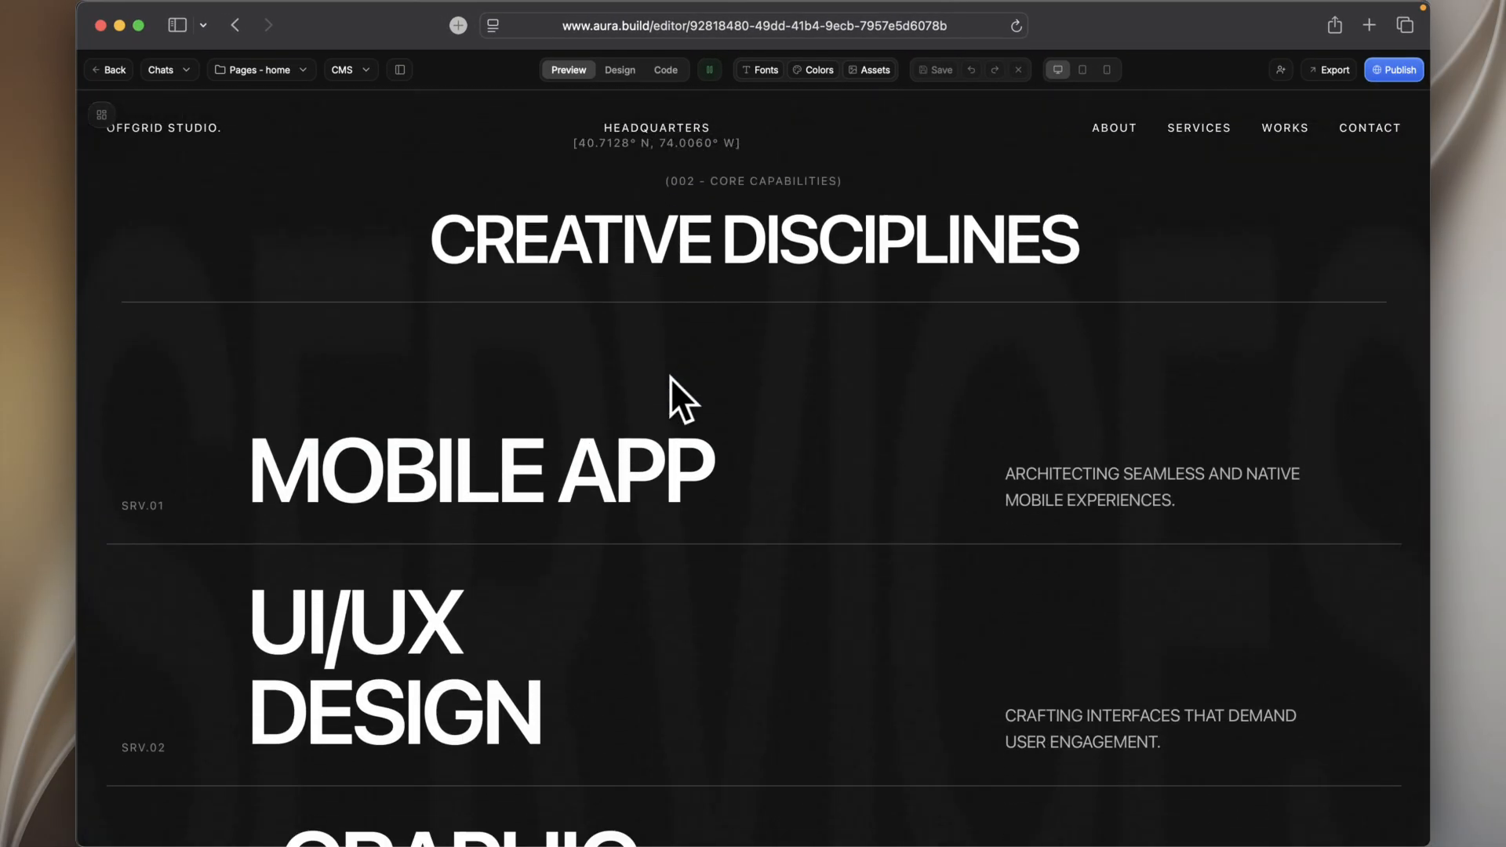
pyautogui.scroll(-10, 670, 378)
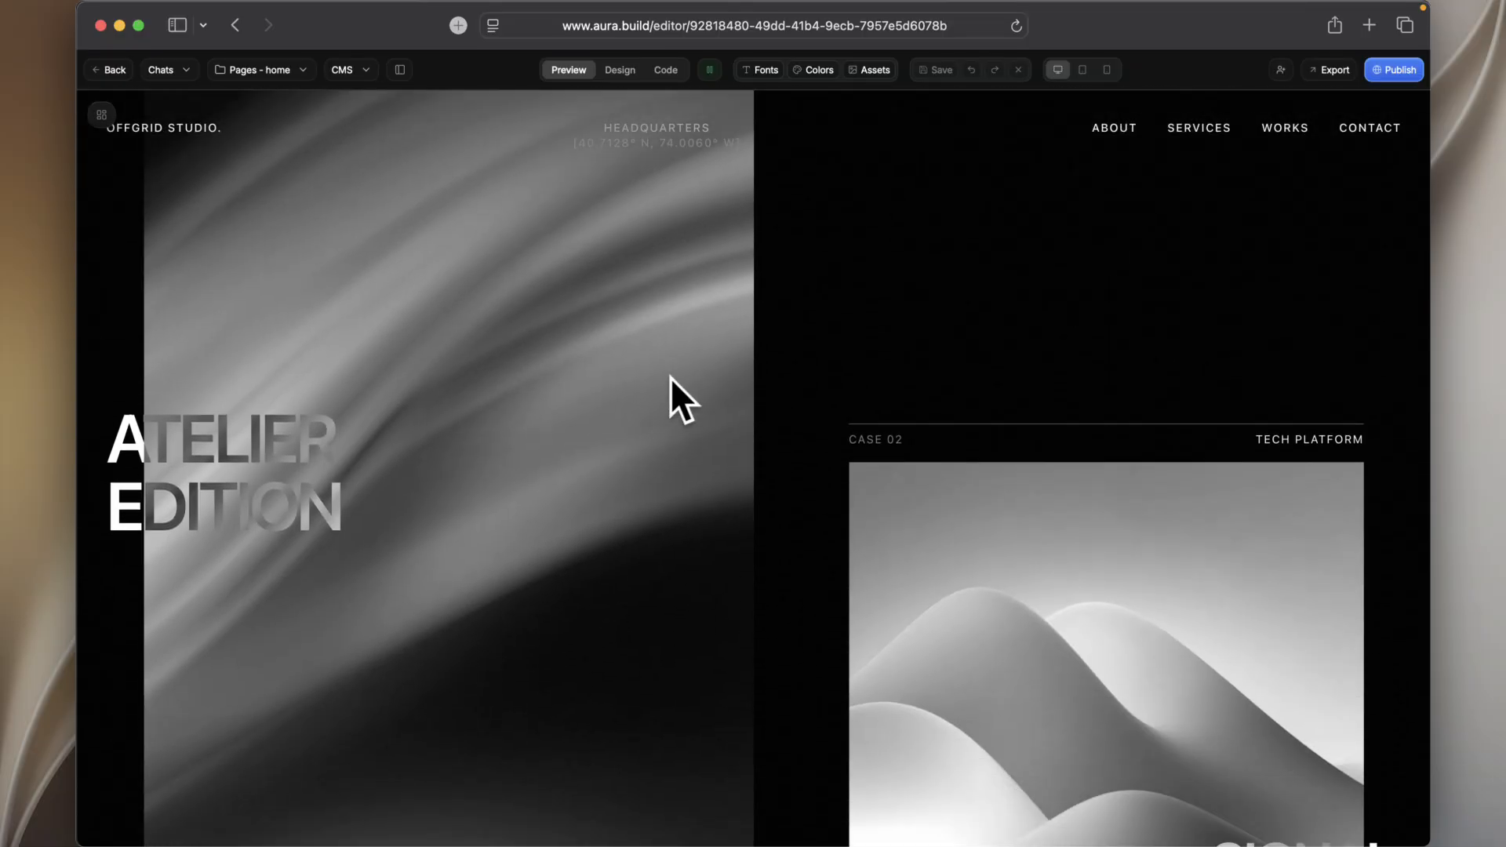
pyautogui.scroll(-10, 670, 378)
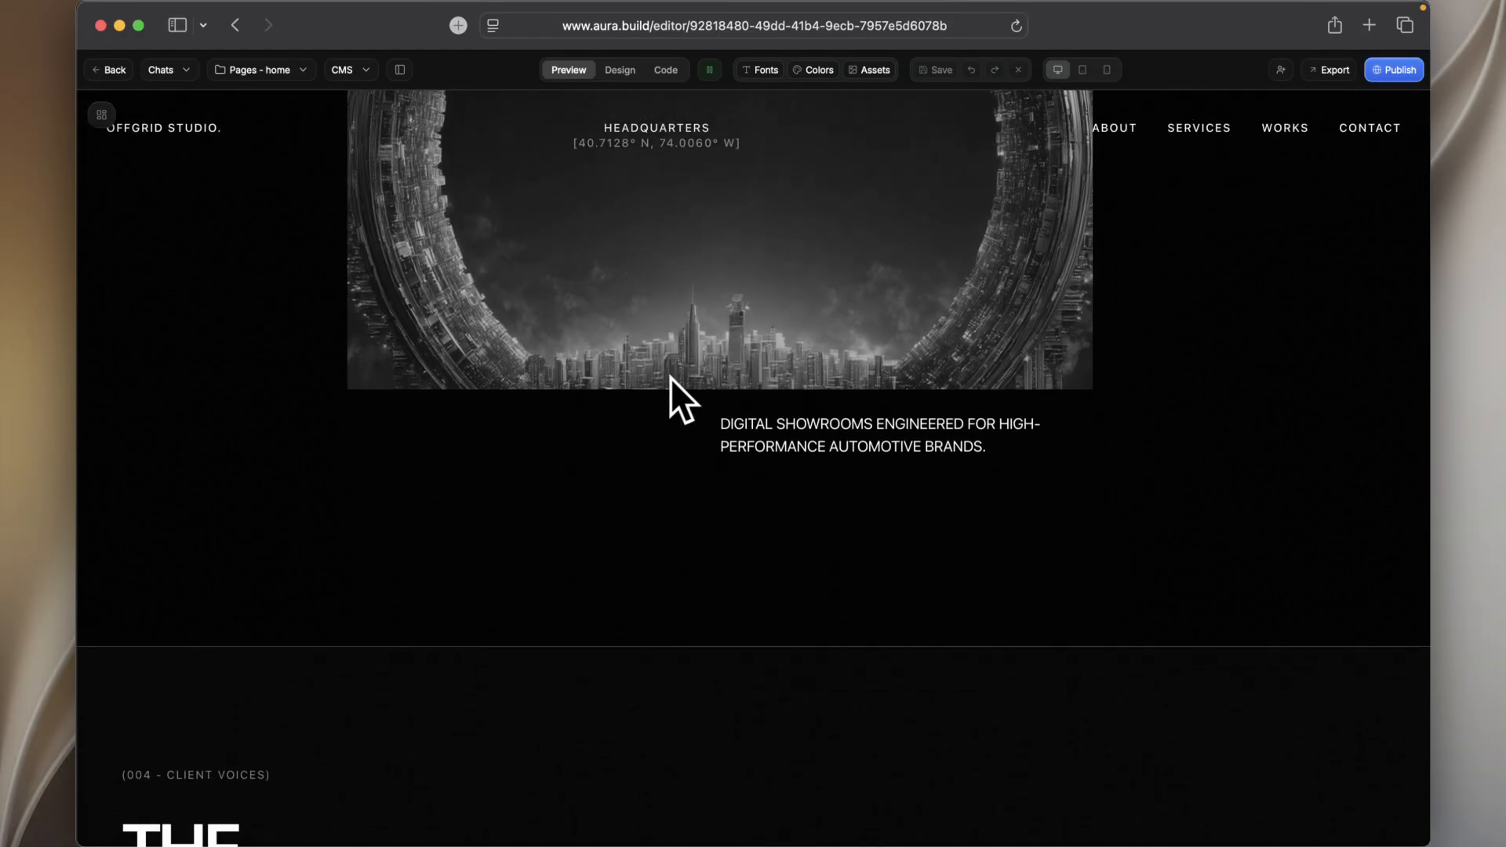
pyautogui.scroll(-6, 669, 378)
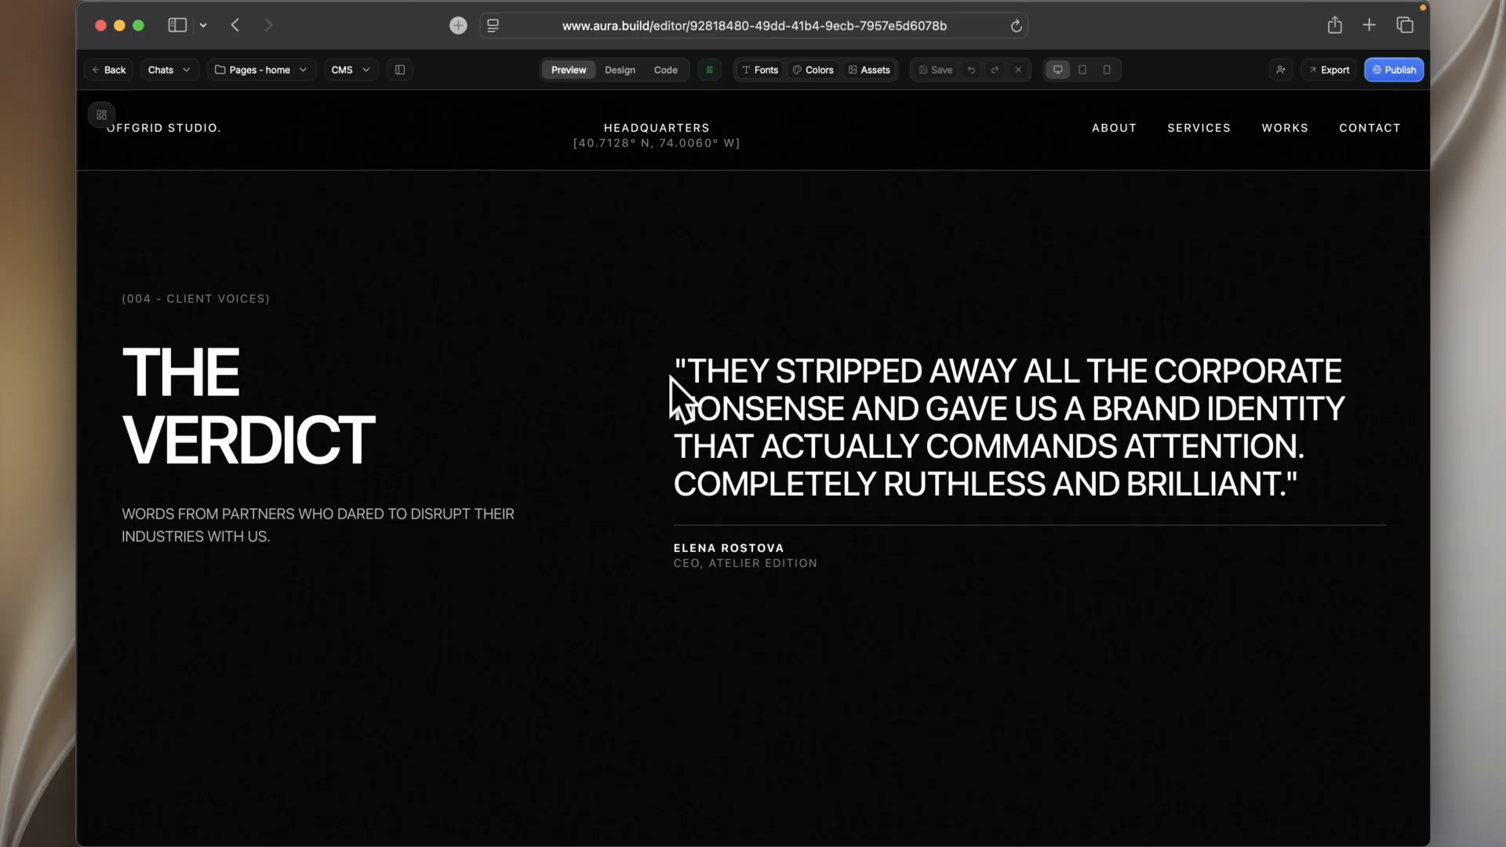
# Step: Check the stacking animation of the testimonial quotes and the transition through the FAQ to the Contact Us section
pyautogui.scroll(-5, 670, 378)
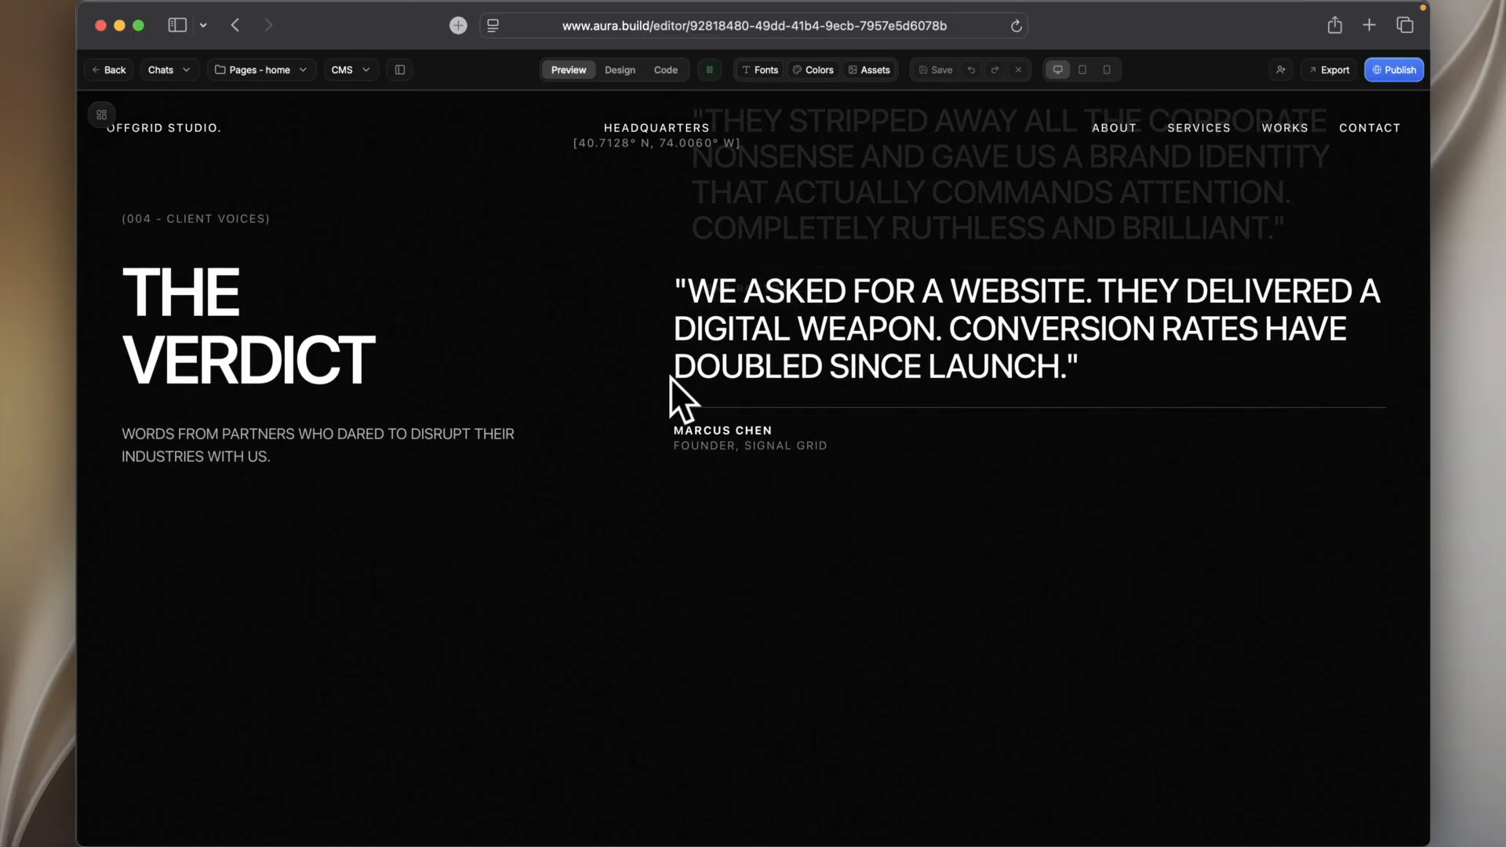
pyautogui.scroll(-5, 670, 378)
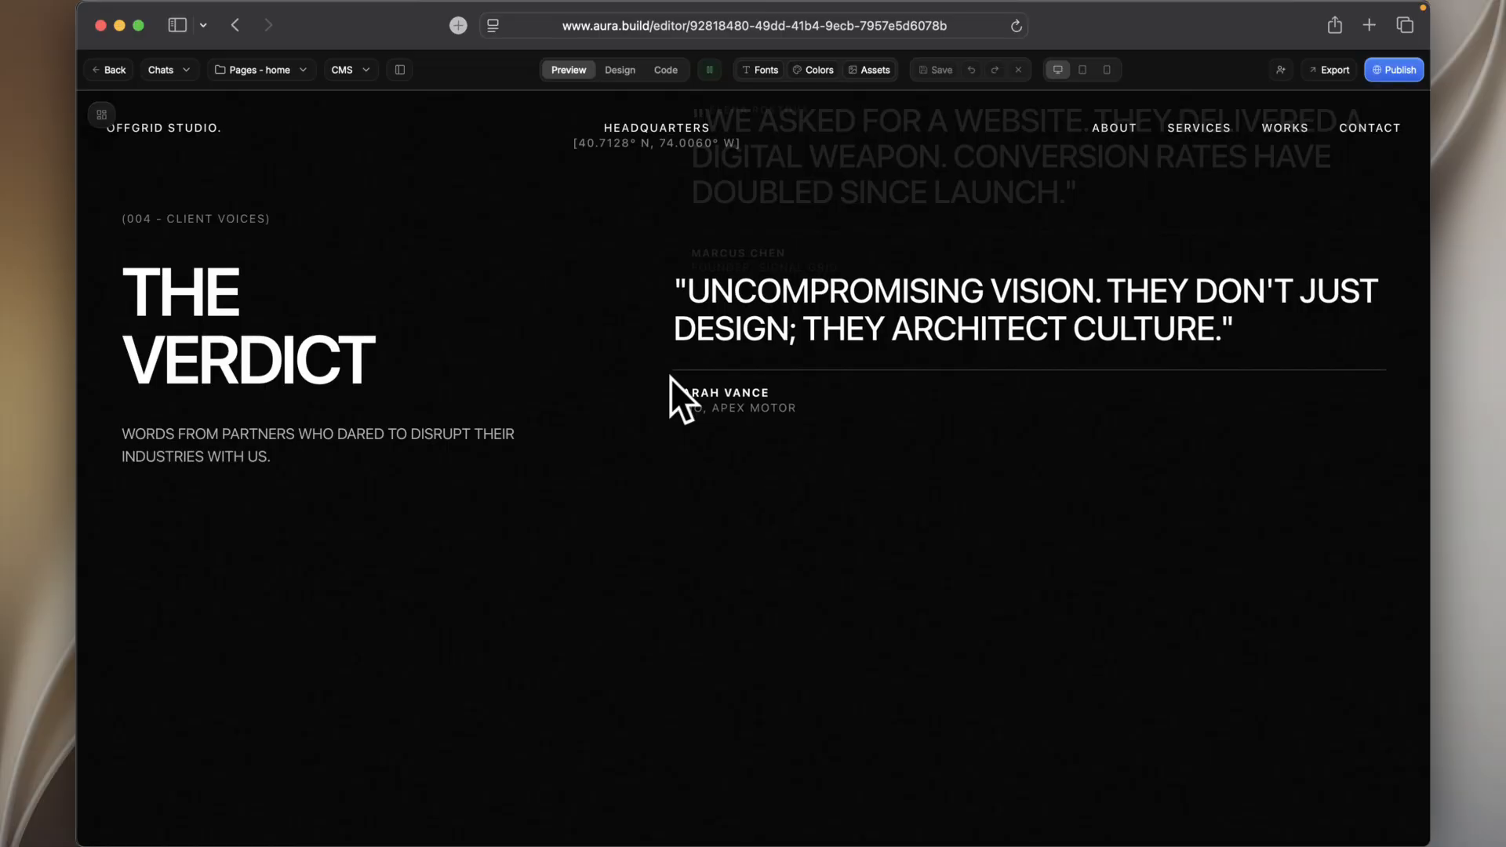
pyautogui.scroll(-3, 754, 429)
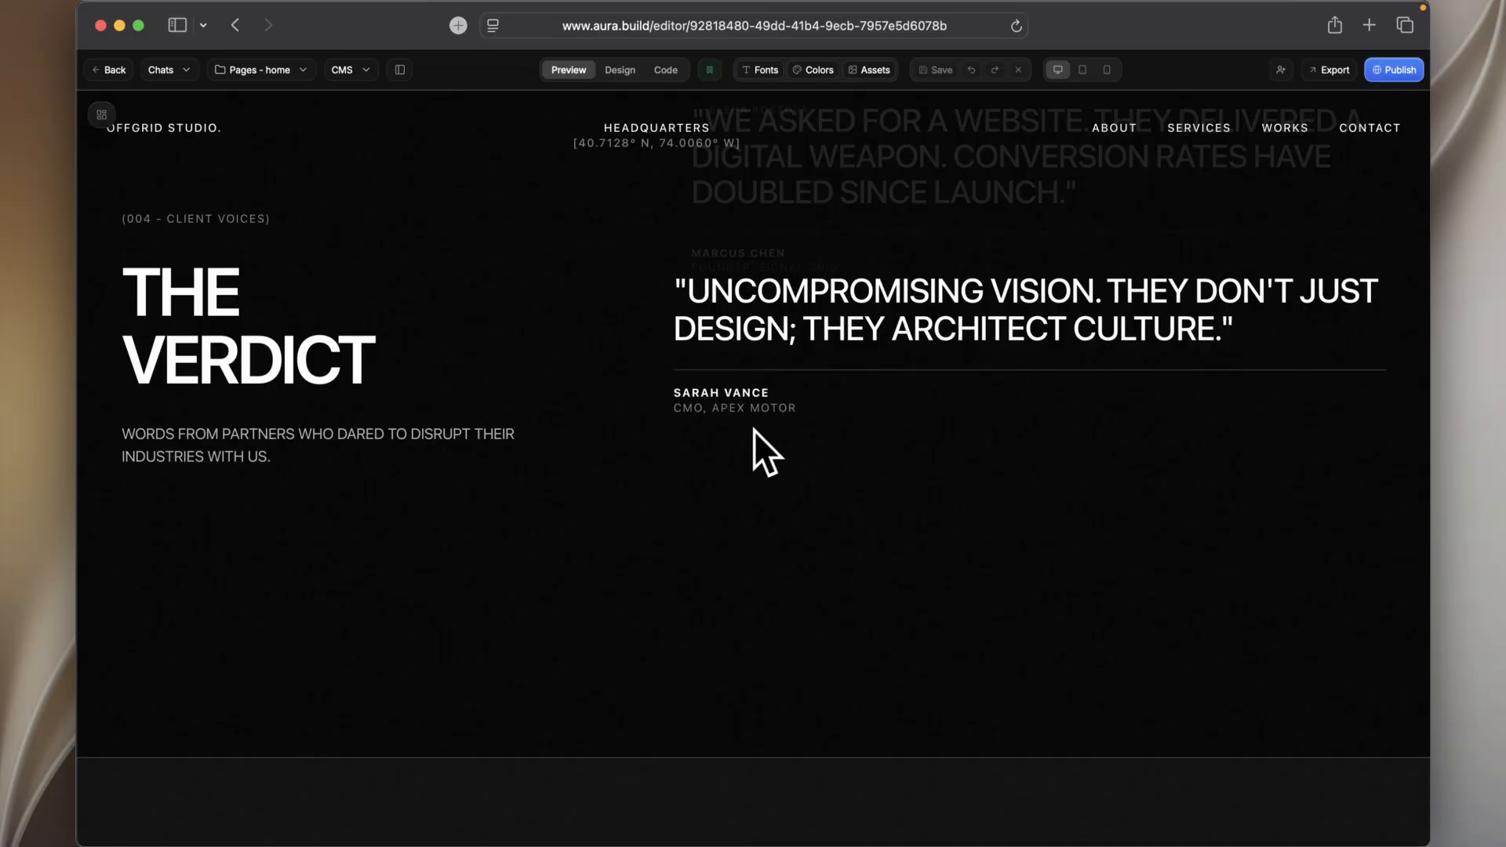
pyautogui.scroll(-2, 755, 430)
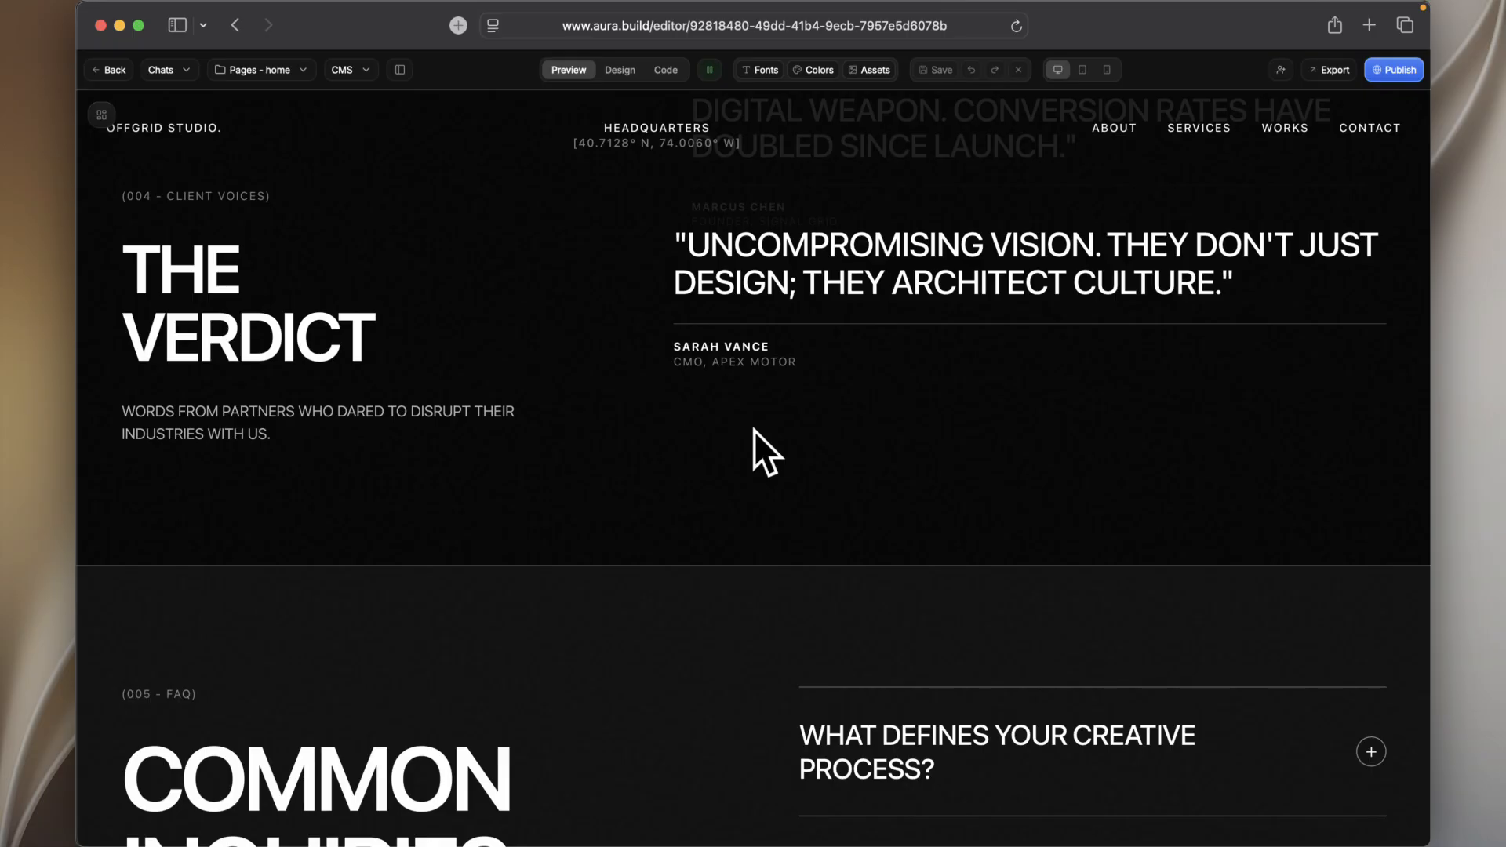
pyautogui.scroll(-4, 707, 552)
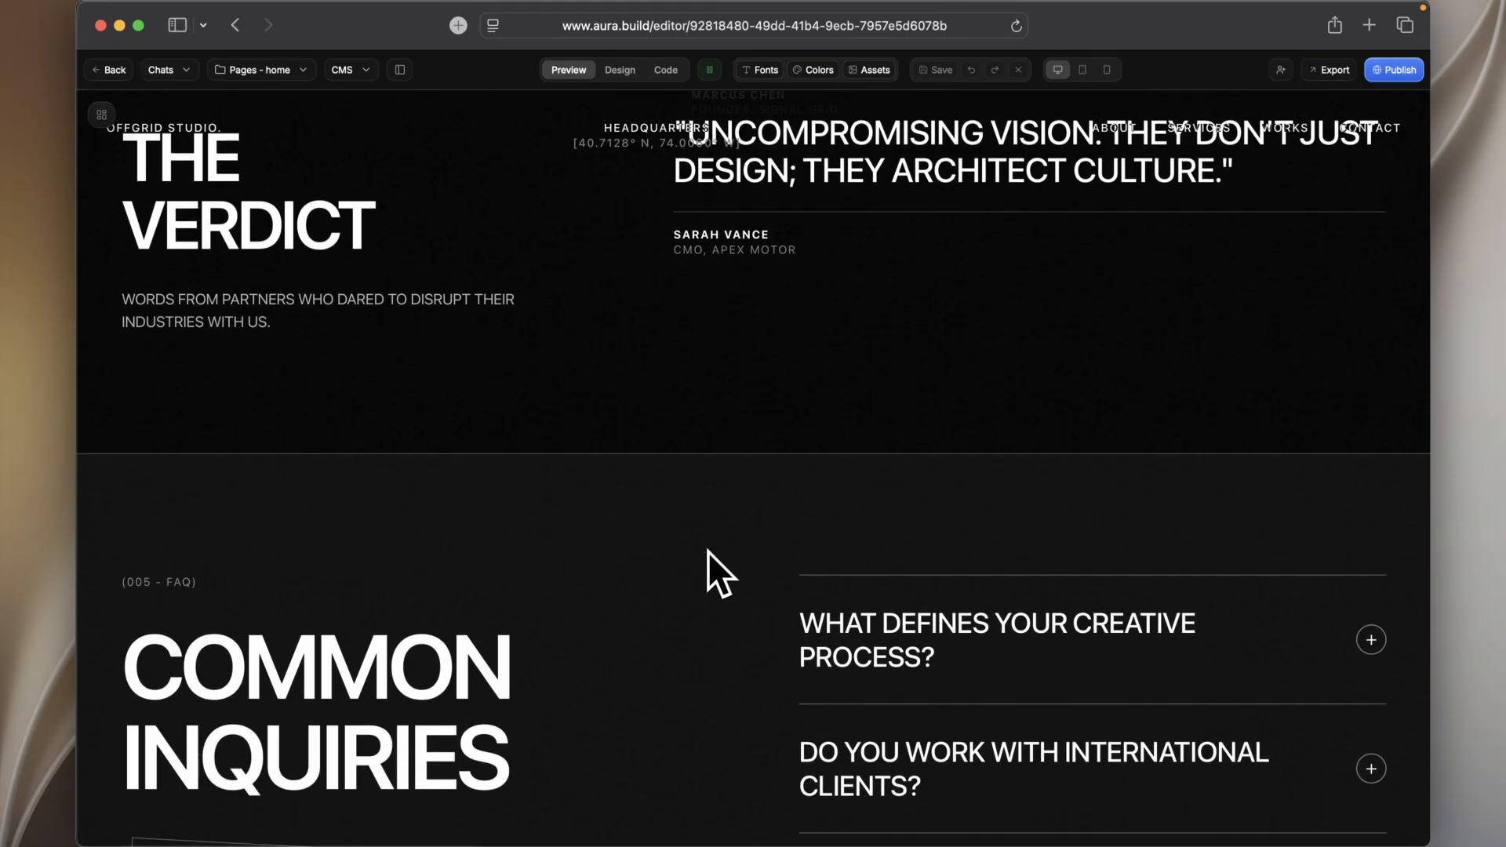
pyautogui.scroll(-2, 708, 552)
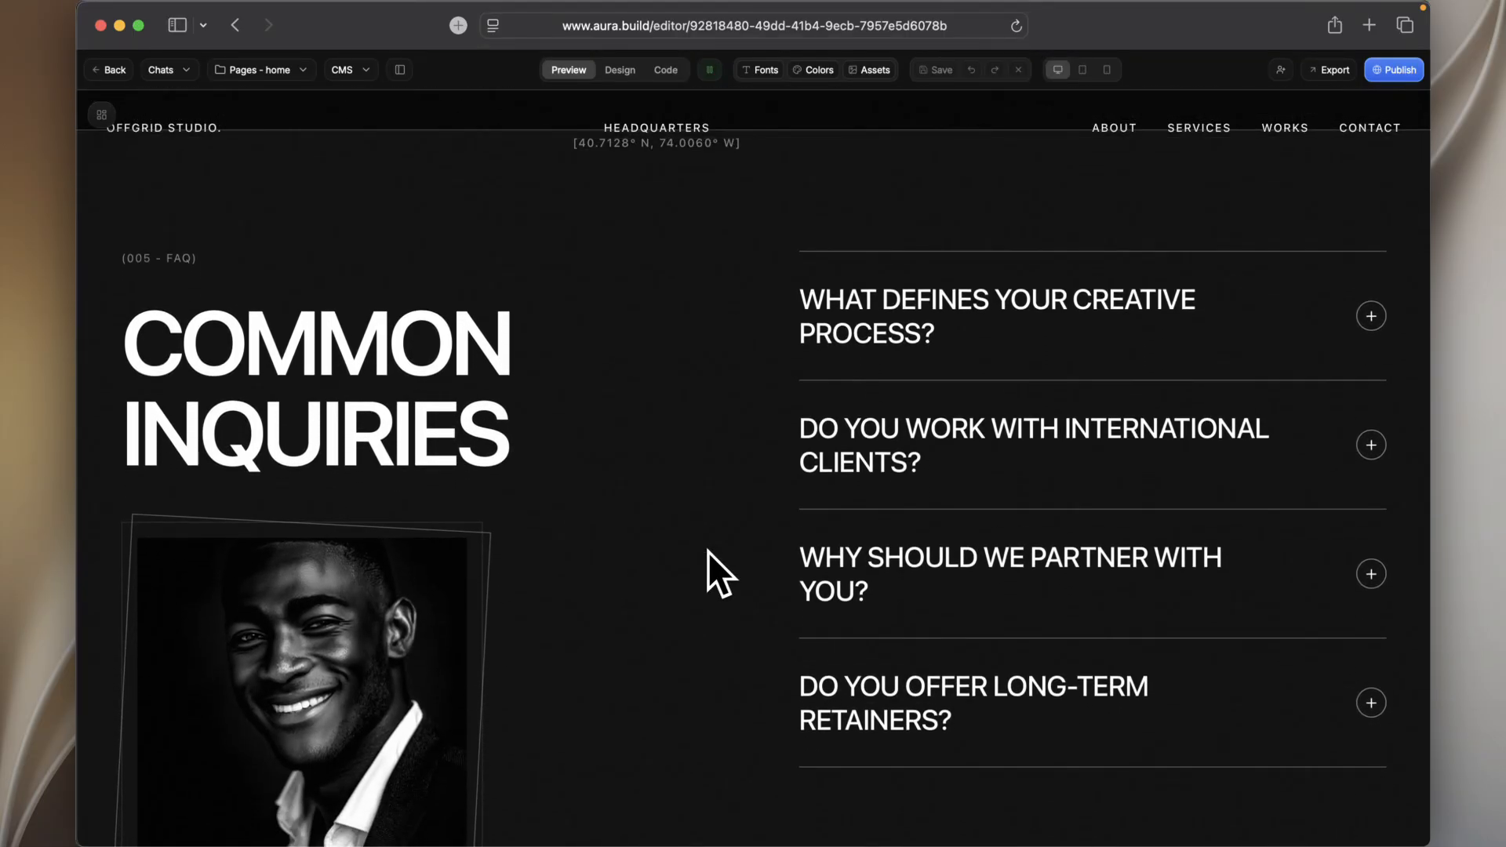
pyautogui.scroll(-2, 707, 552)
pyautogui.scroll(-5, 707, 552)
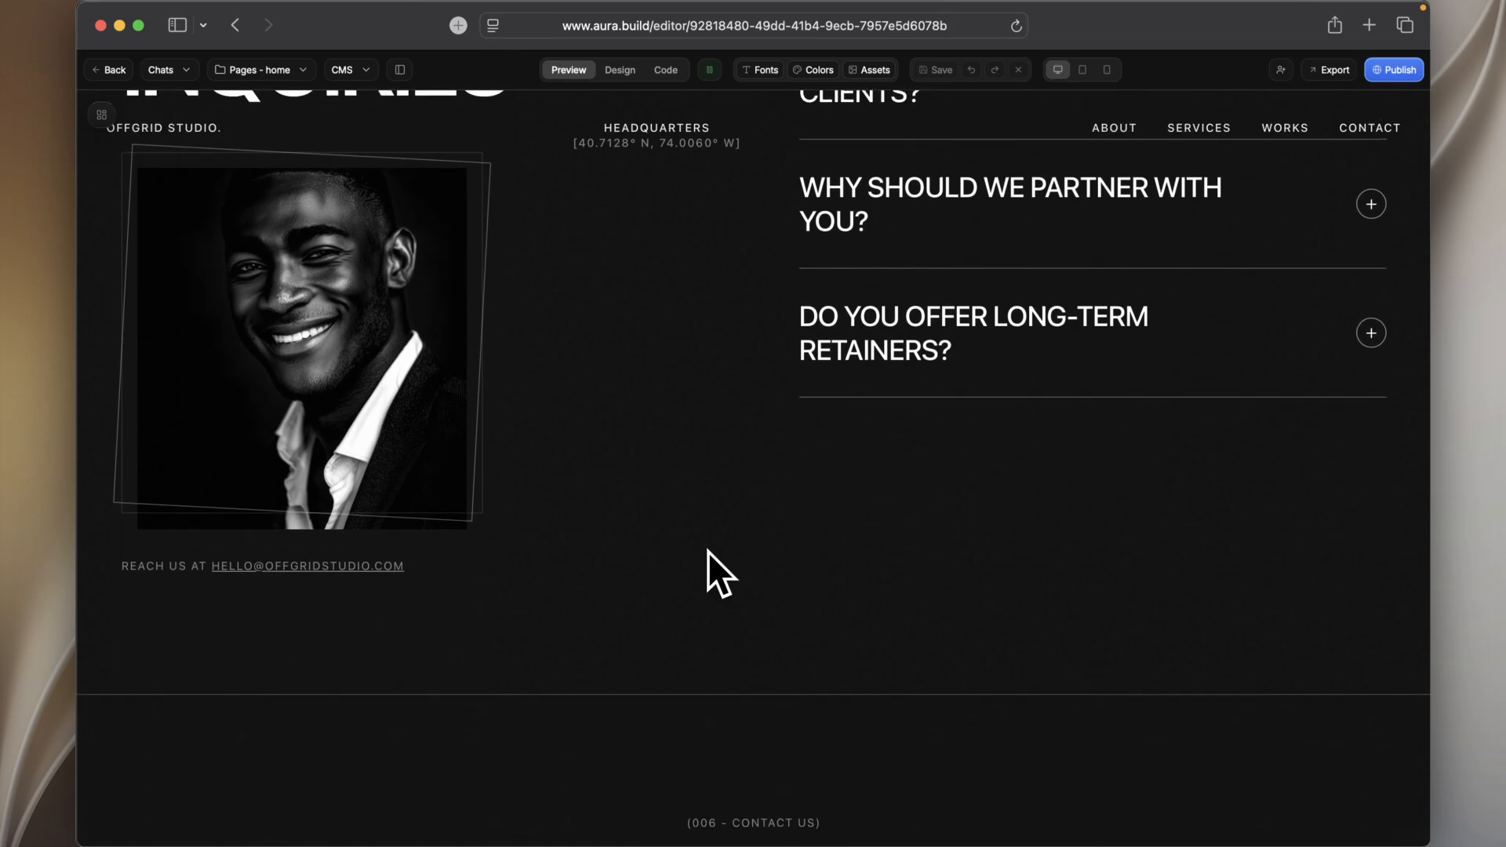
# Step: Return to the hero section, switch to Design mode and open the image picker for the central poster image
pyautogui.scroll(10, 707, 552)
pyautogui.scroll(5, 707, 552)
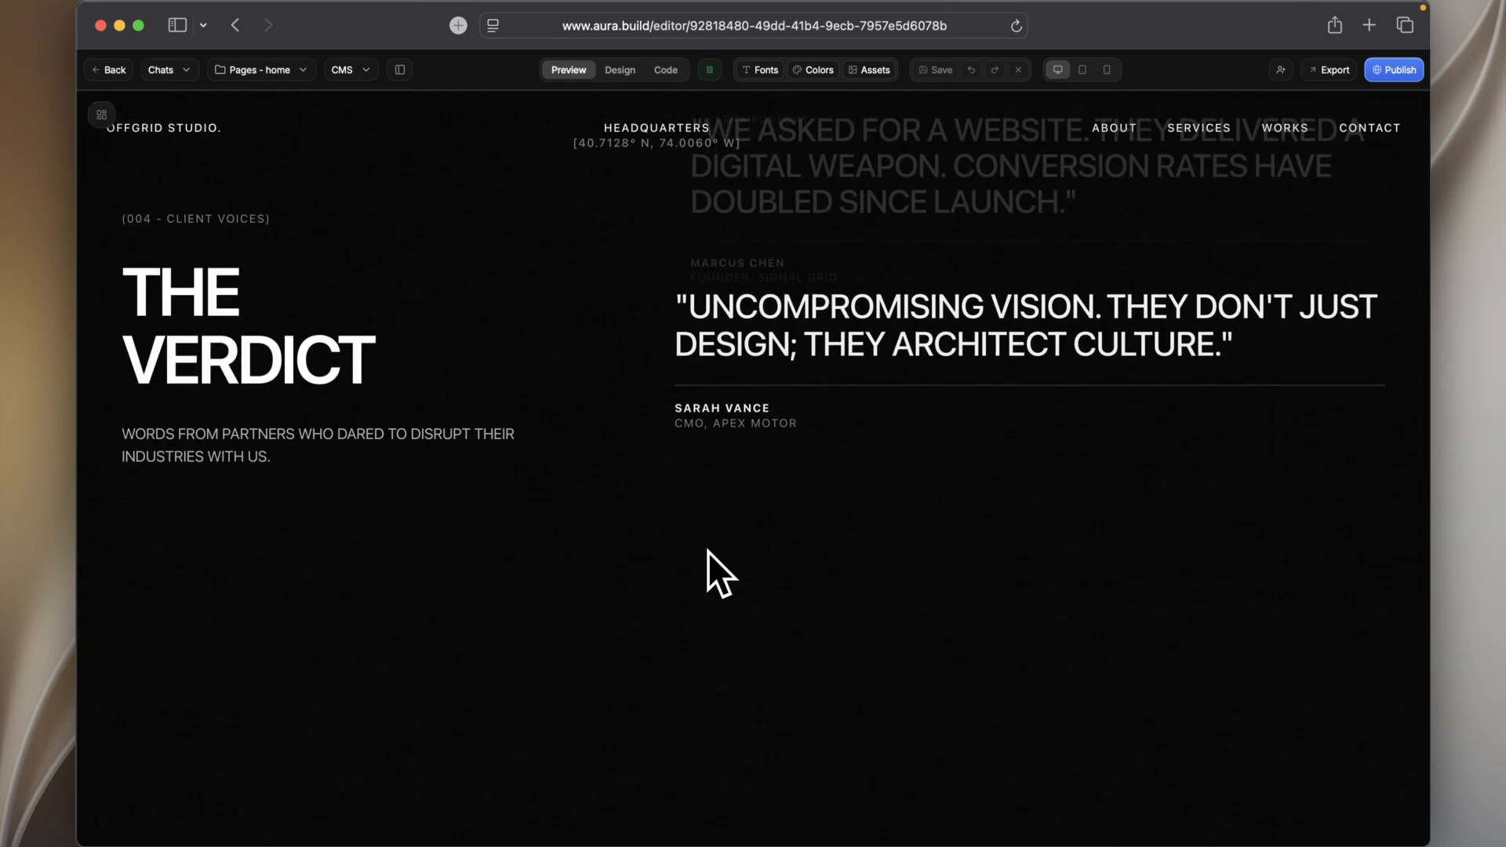
pyautogui.scroll(8, 707, 552)
pyautogui.scroll(6, 708, 552)
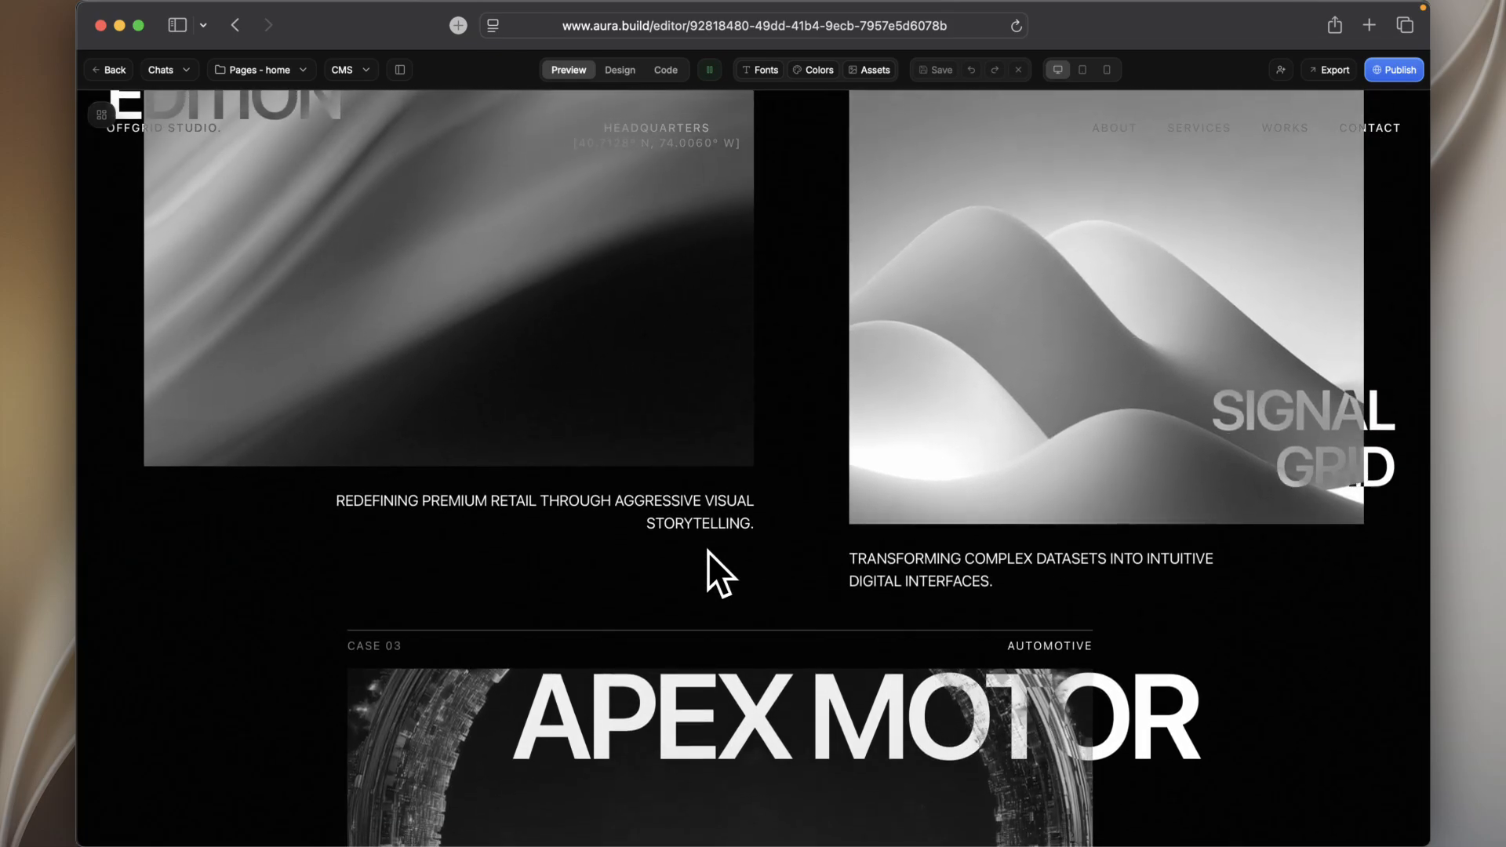
pyautogui.scroll(20, 789, 422)
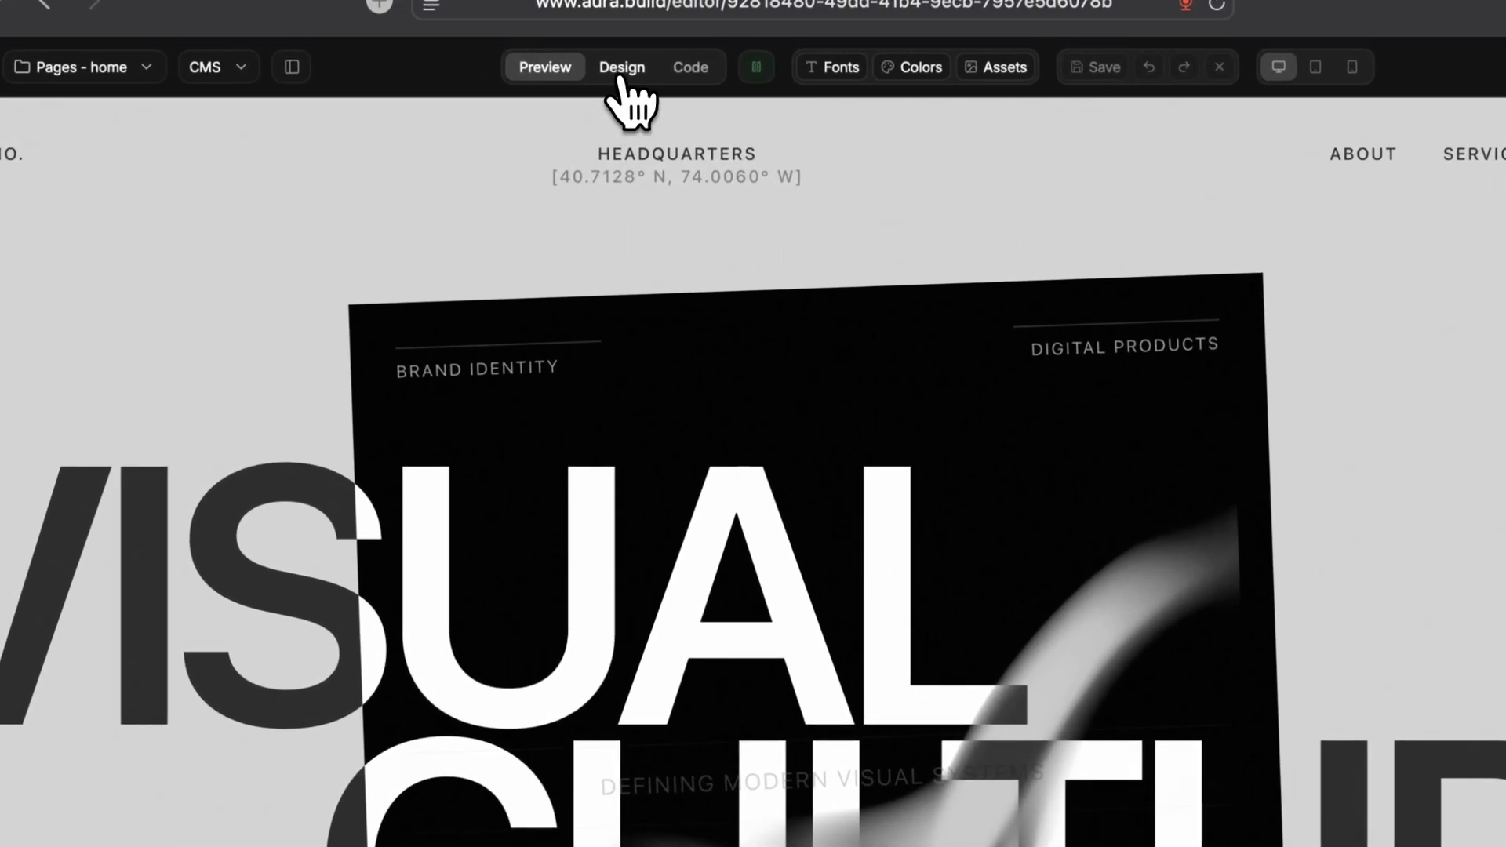
pyautogui.click(621, 70)
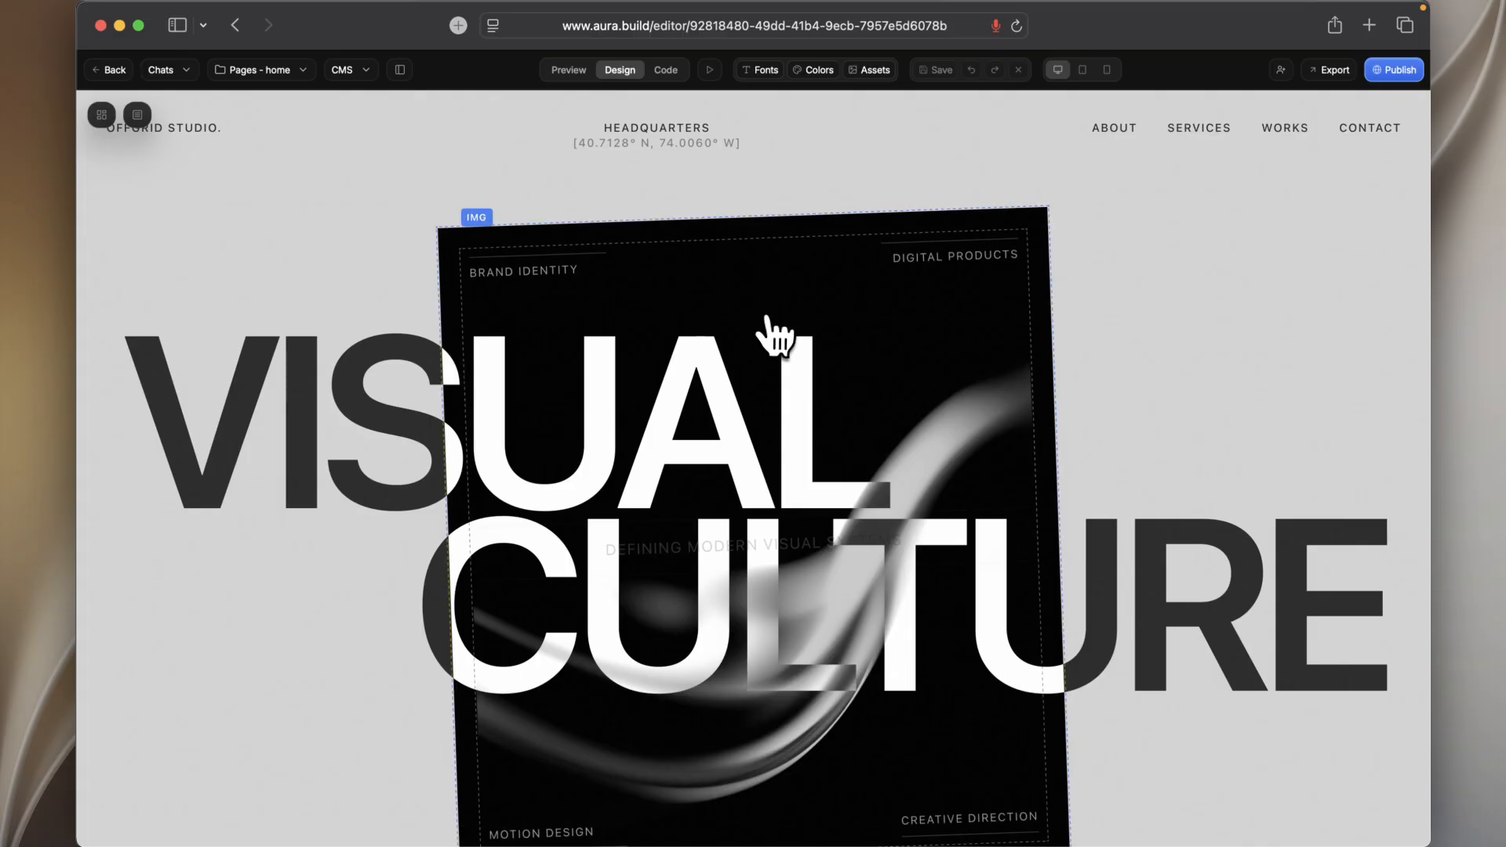
pyautogui.click(820, 282)
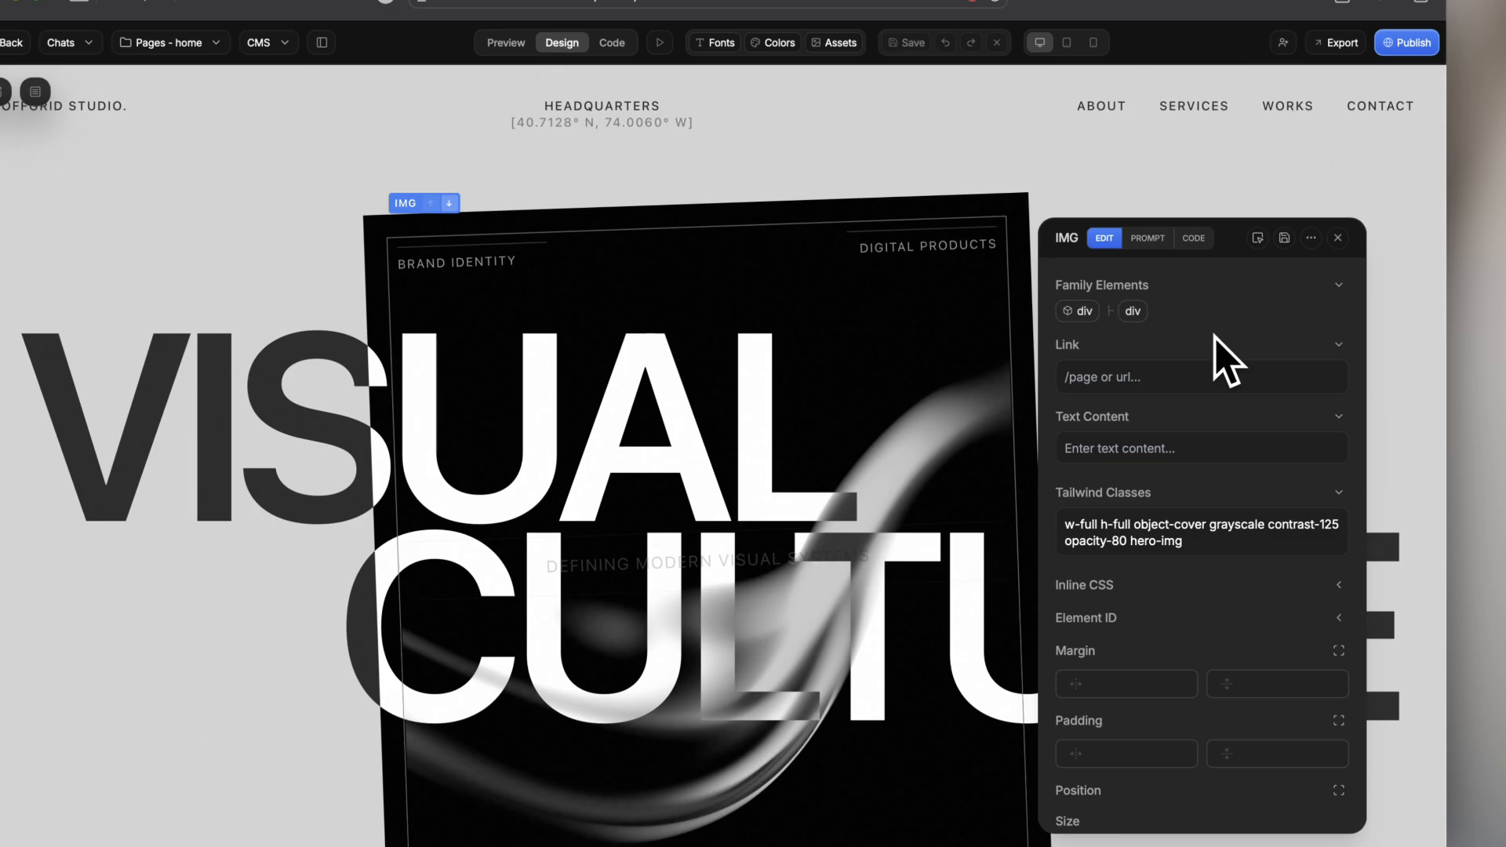
pyautogui.scroll(-3, 1231, 596)
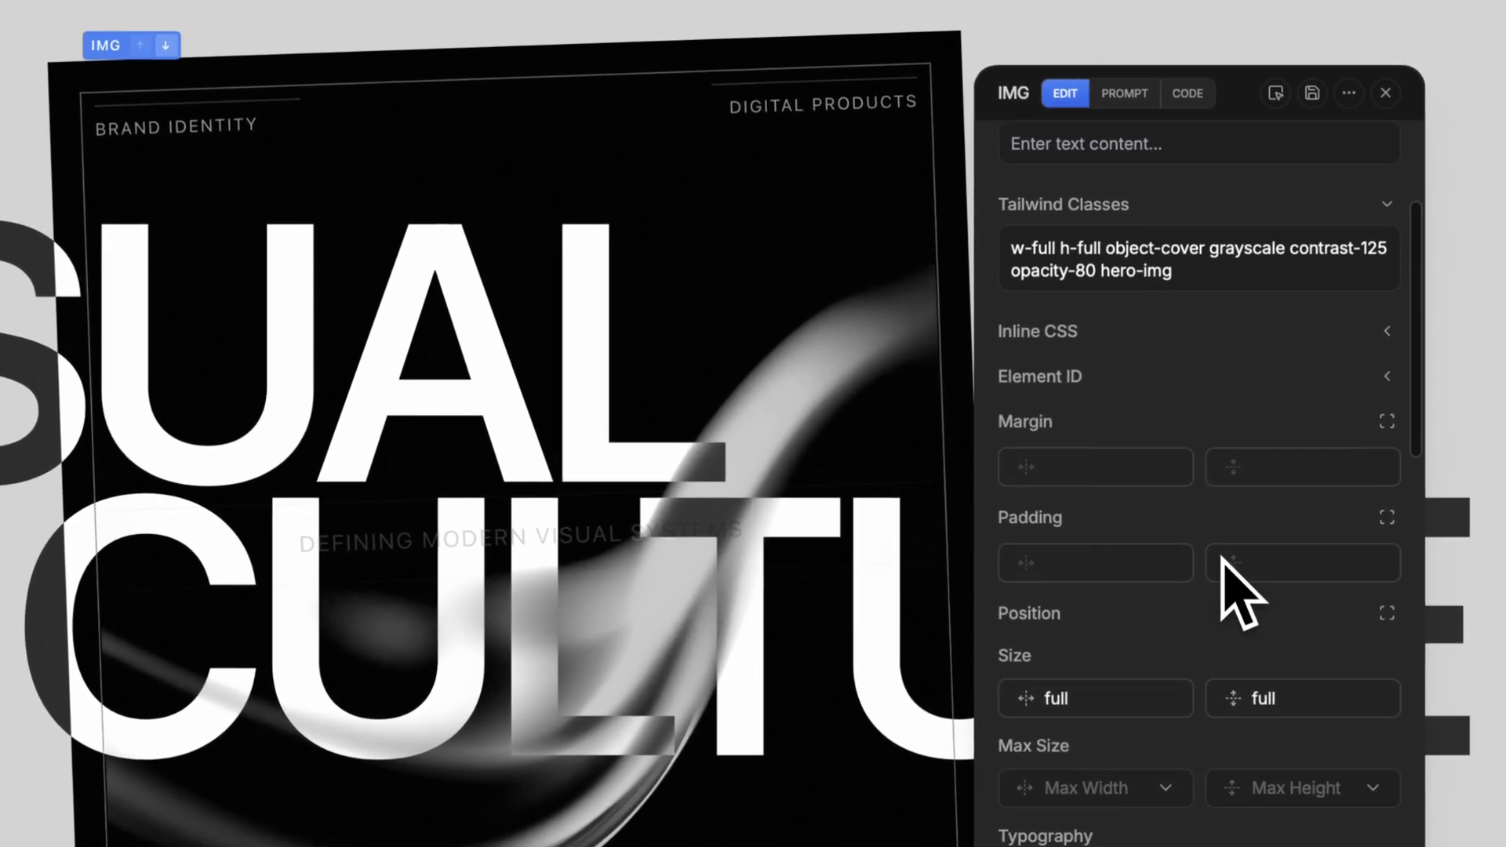
pyautogui.scroll(-8, 1221, 556)
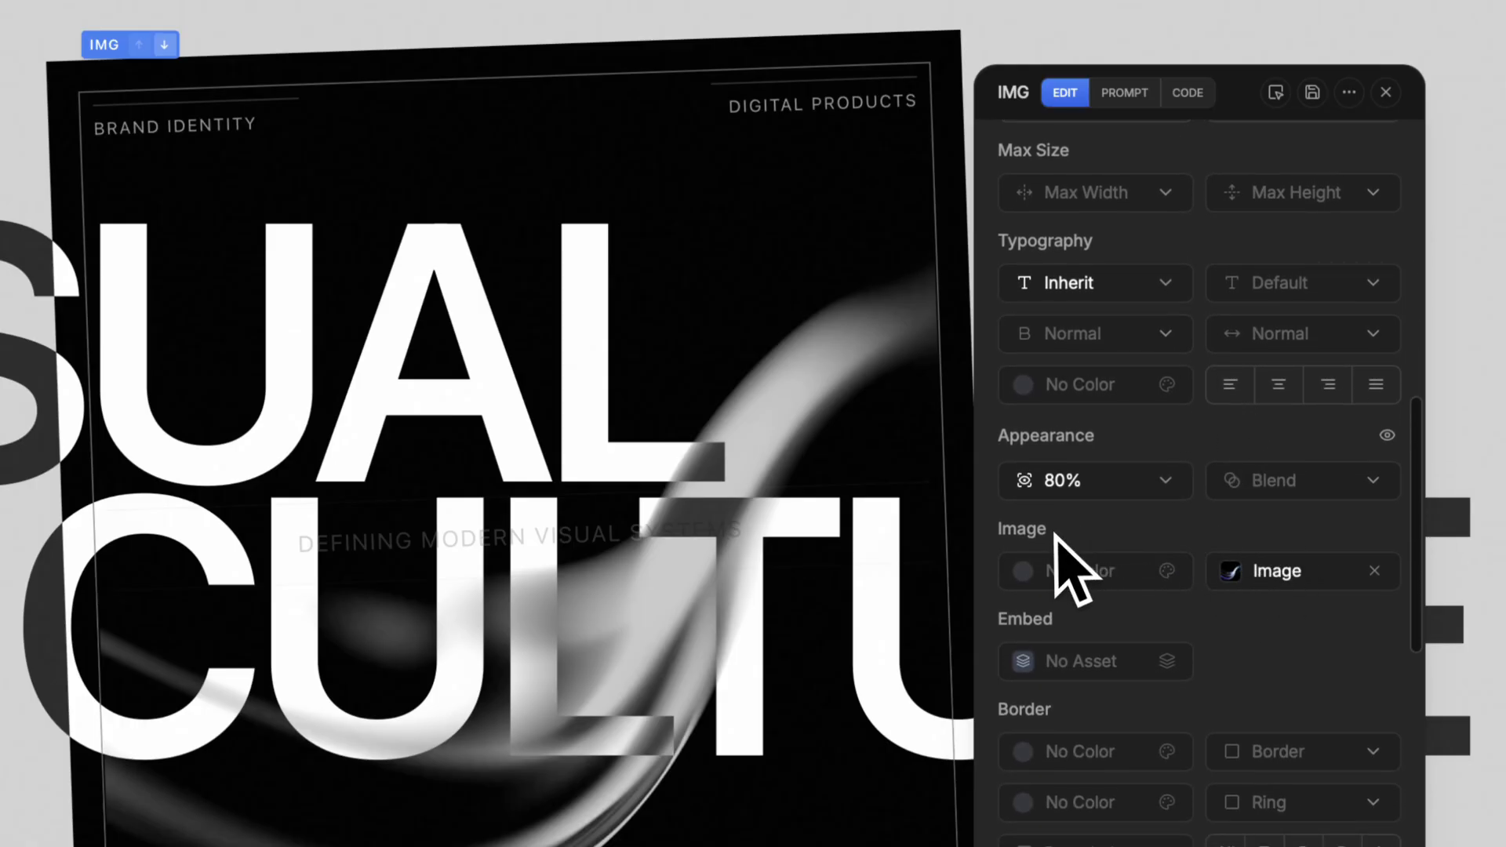
pyautogui.click(1286, 580)
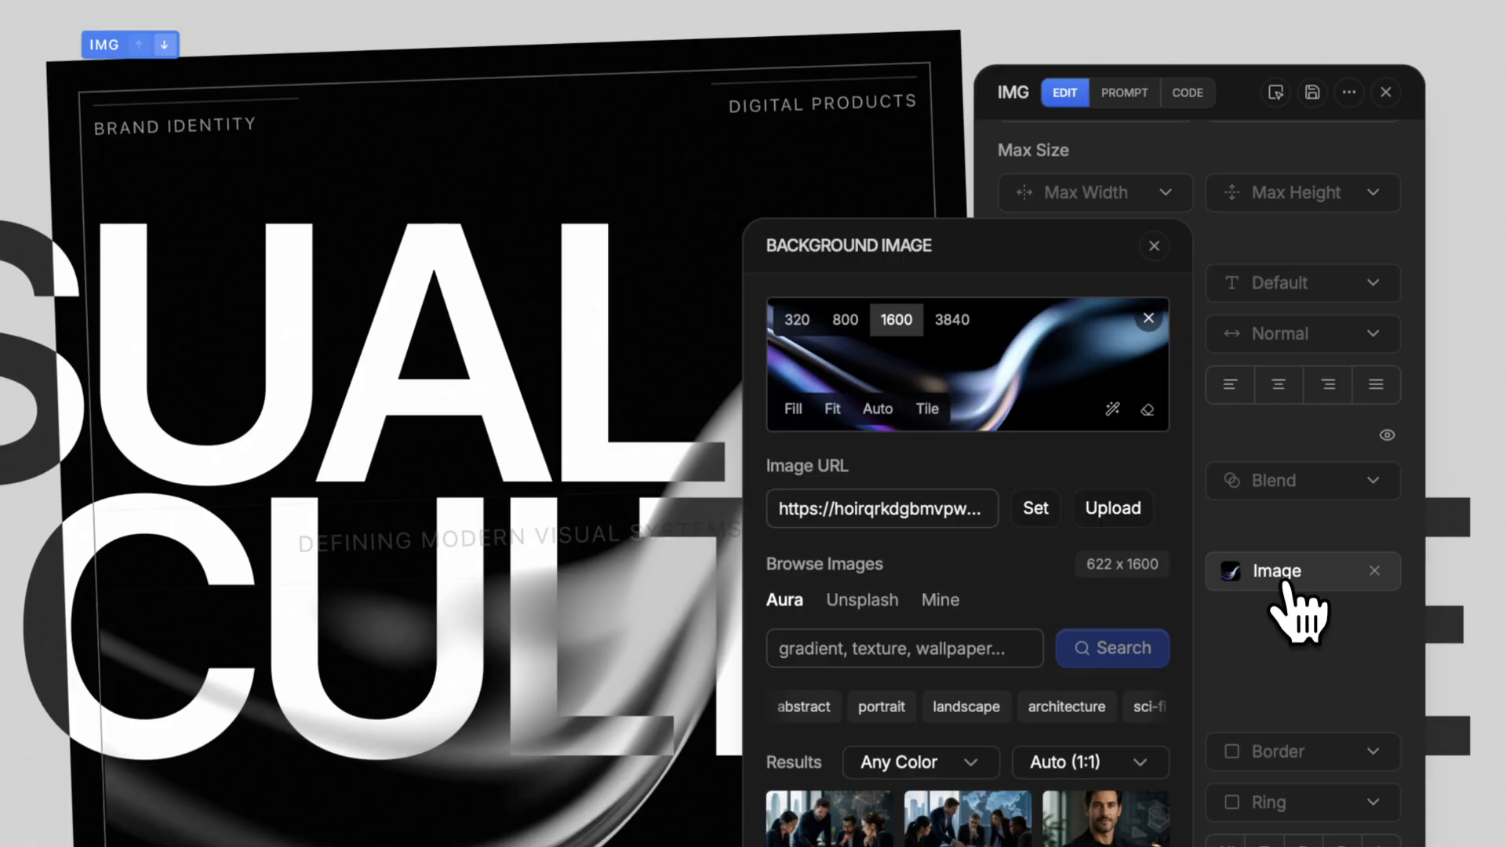
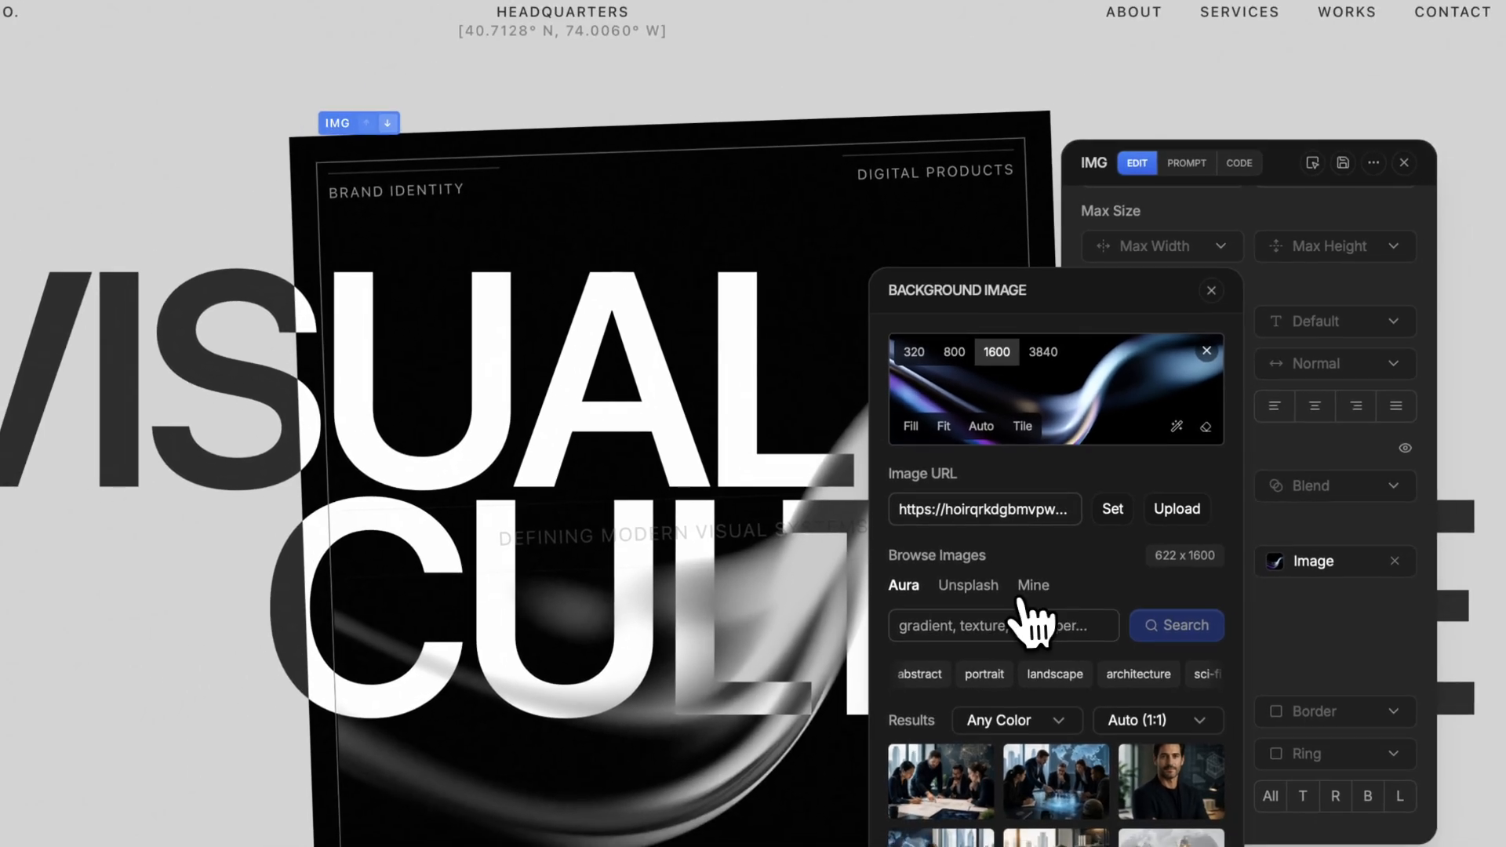
# Step: Browse the Unsplash, Mine and Aura image sources for a replacement hero image
pyautogui.click(975, 602)
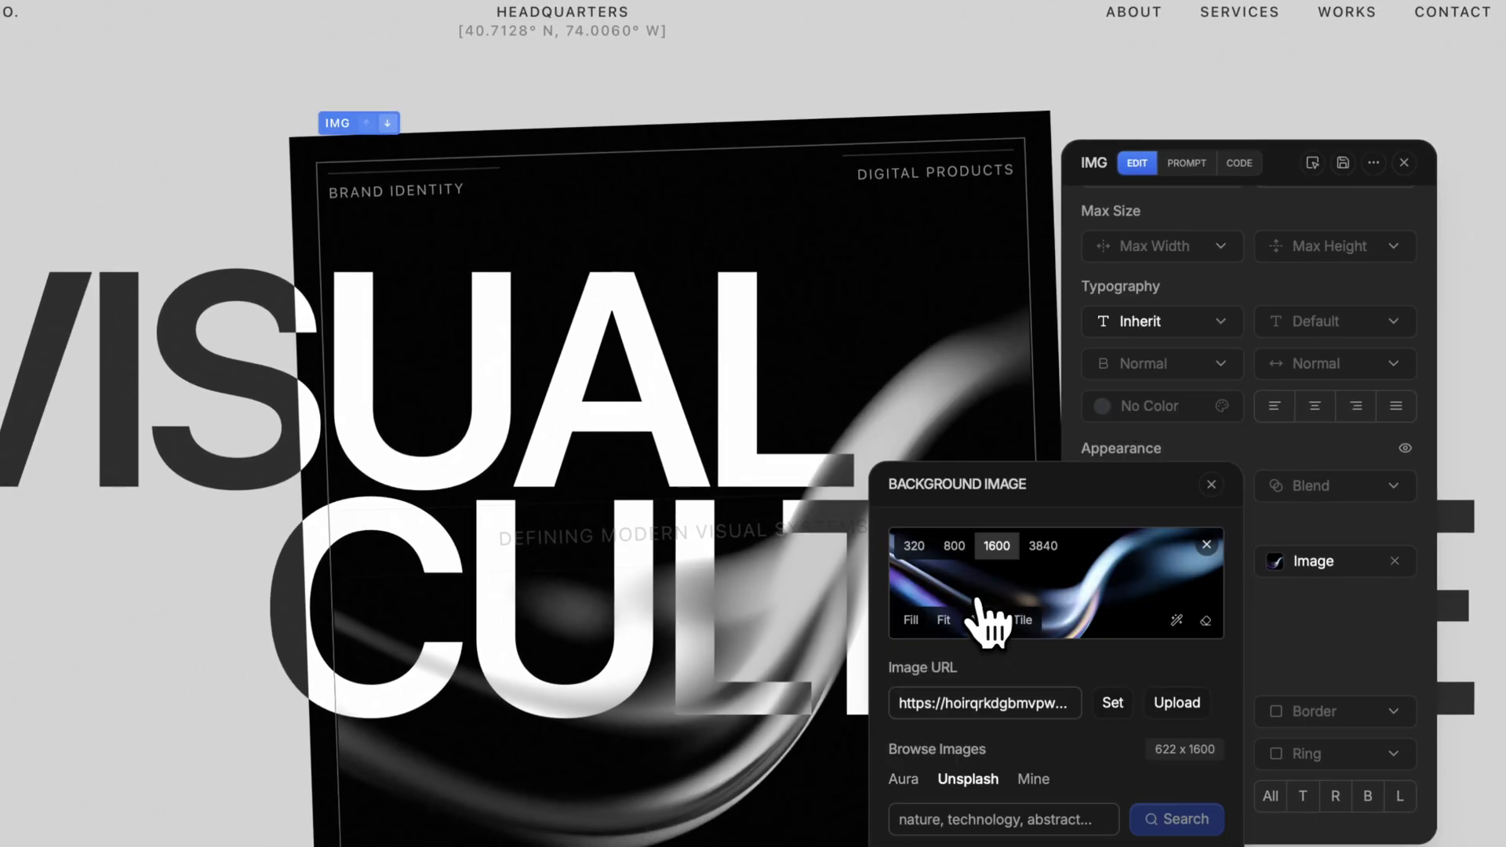
pyautogui.click(1033, 780)
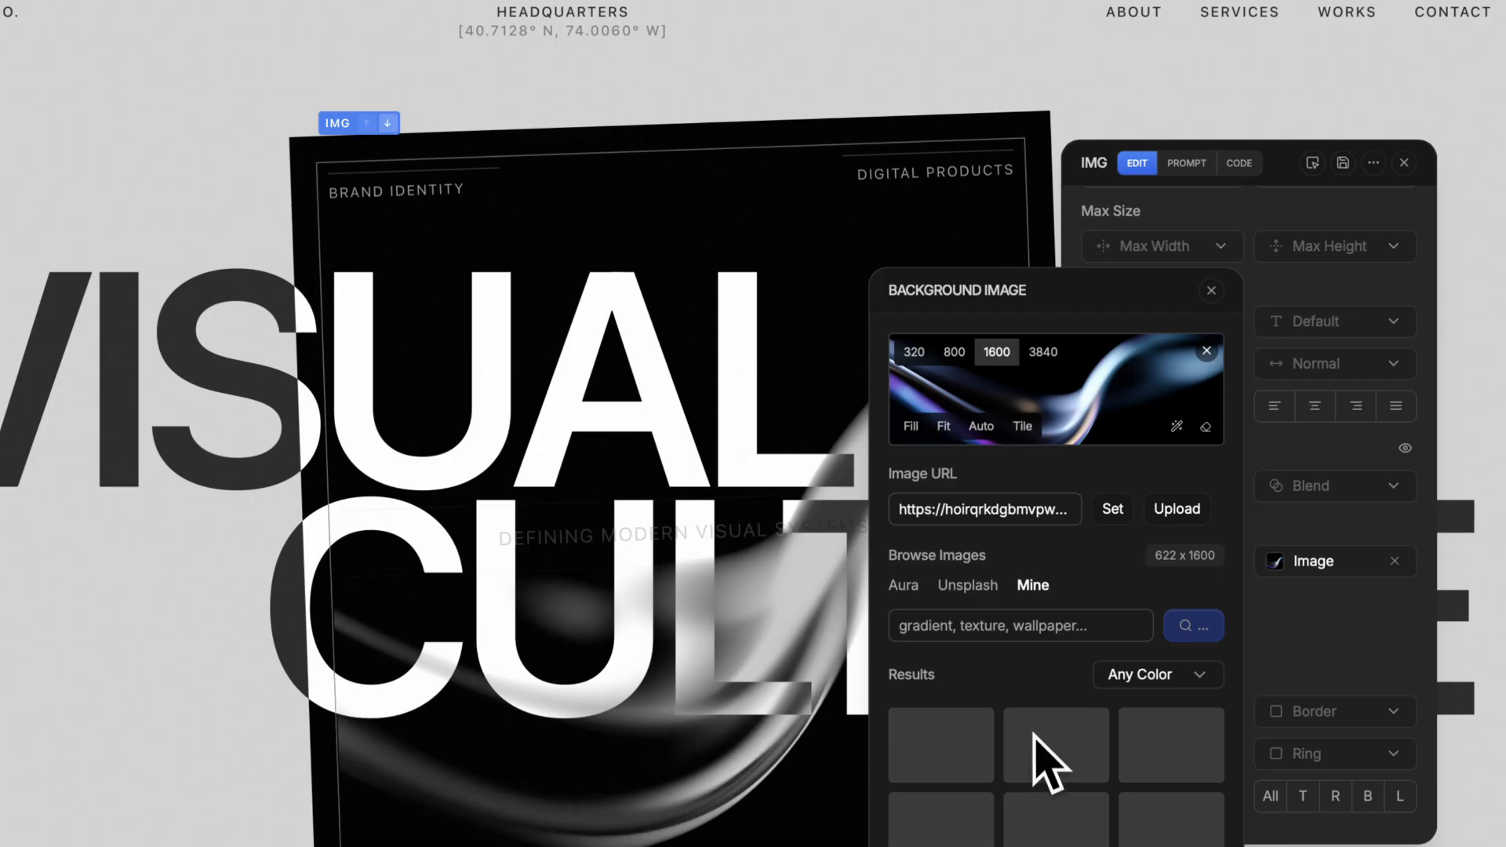
pyautogui.scroll(-2, 1036, 682)
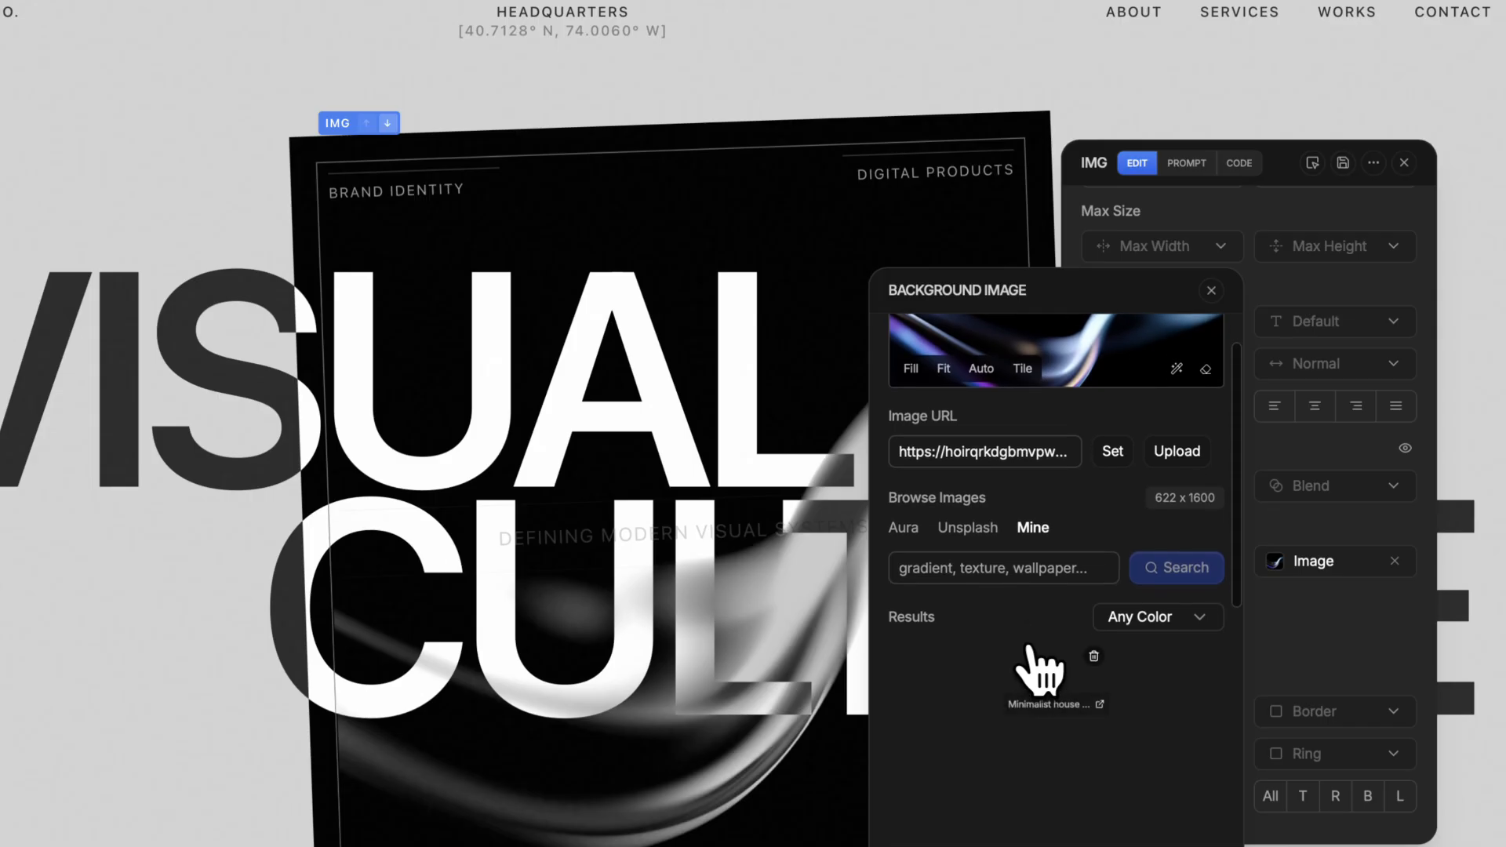
pyautogui.click(906, 529)
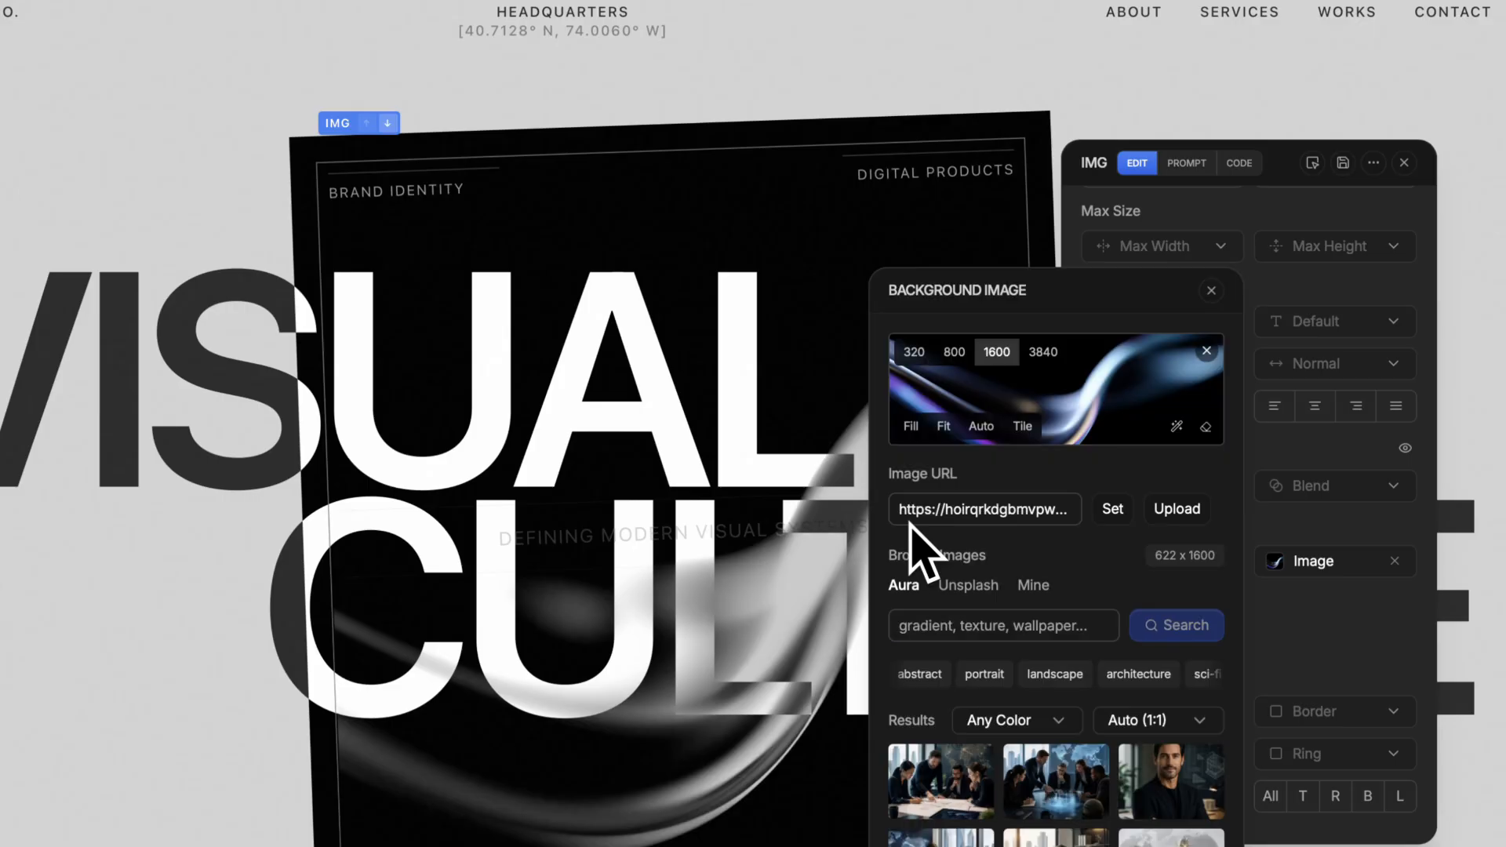
pyautogui.scroll(-3, 1004, 604)
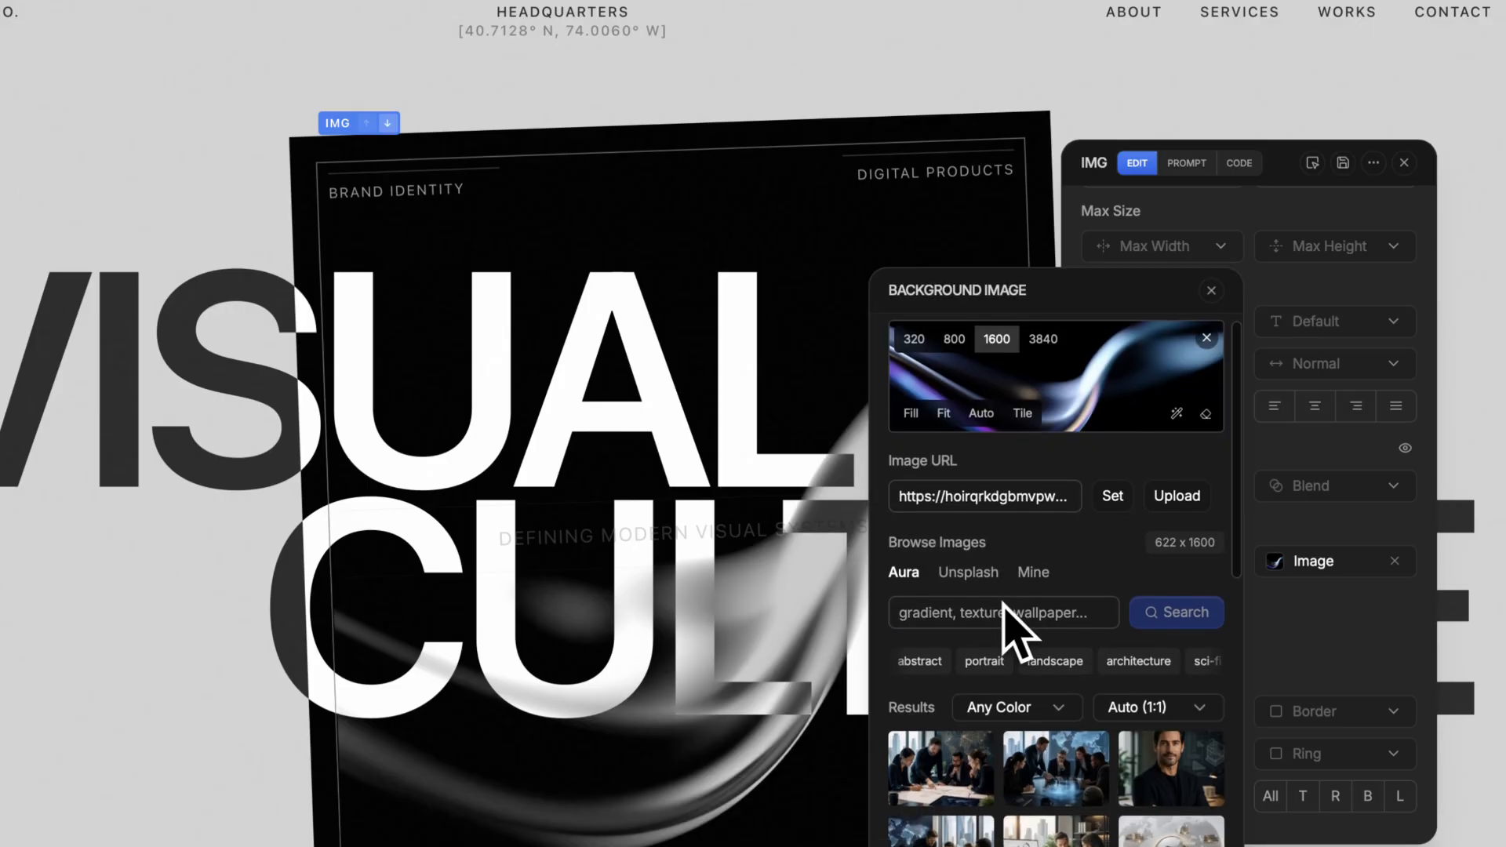
pyautogui.scroll(-1, 1004, 605)
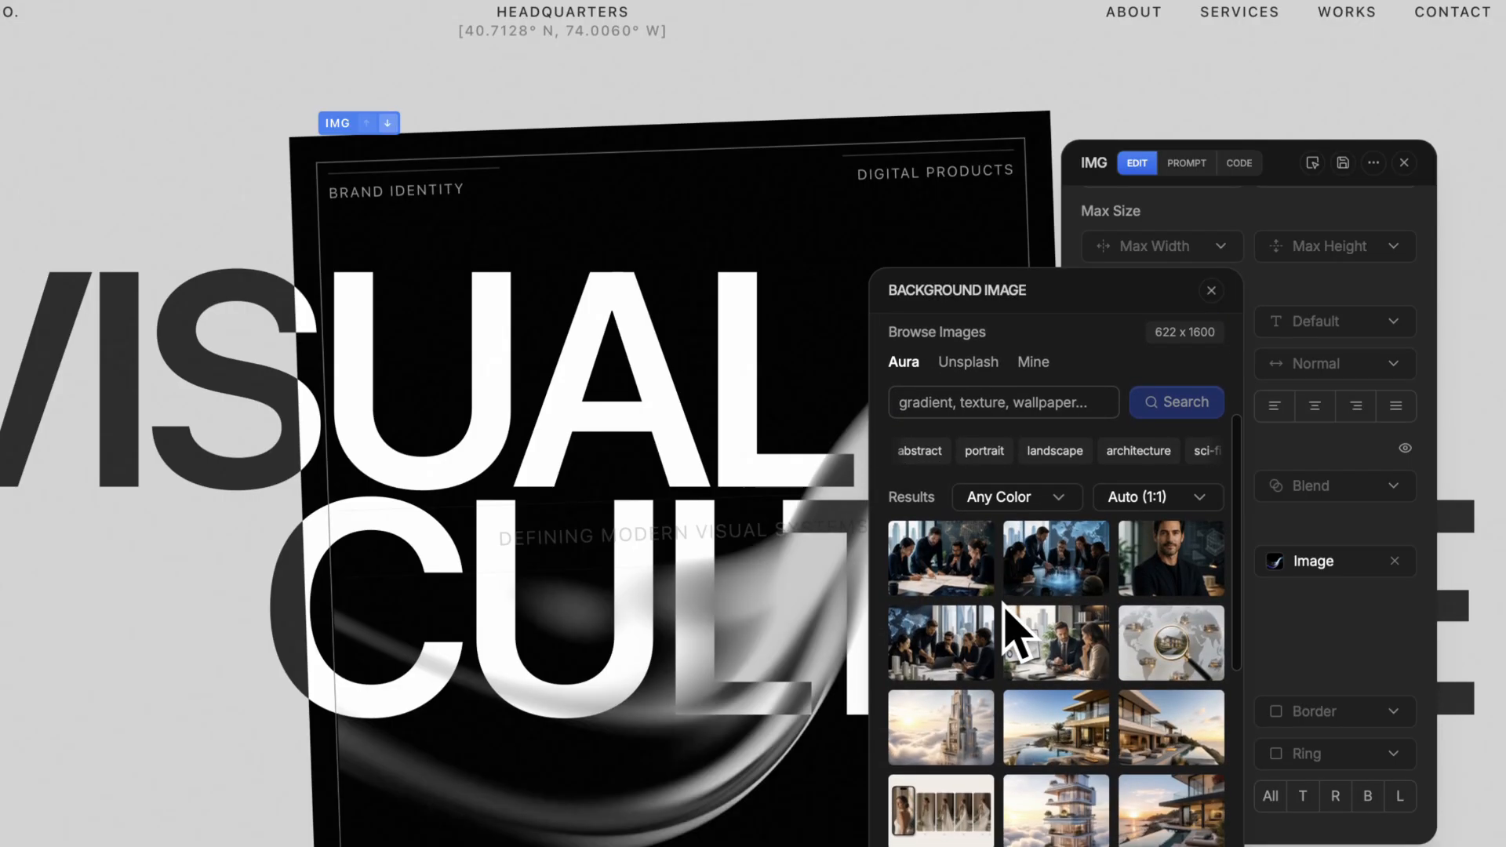
pyautogui.scroll(2, 1012, 627)
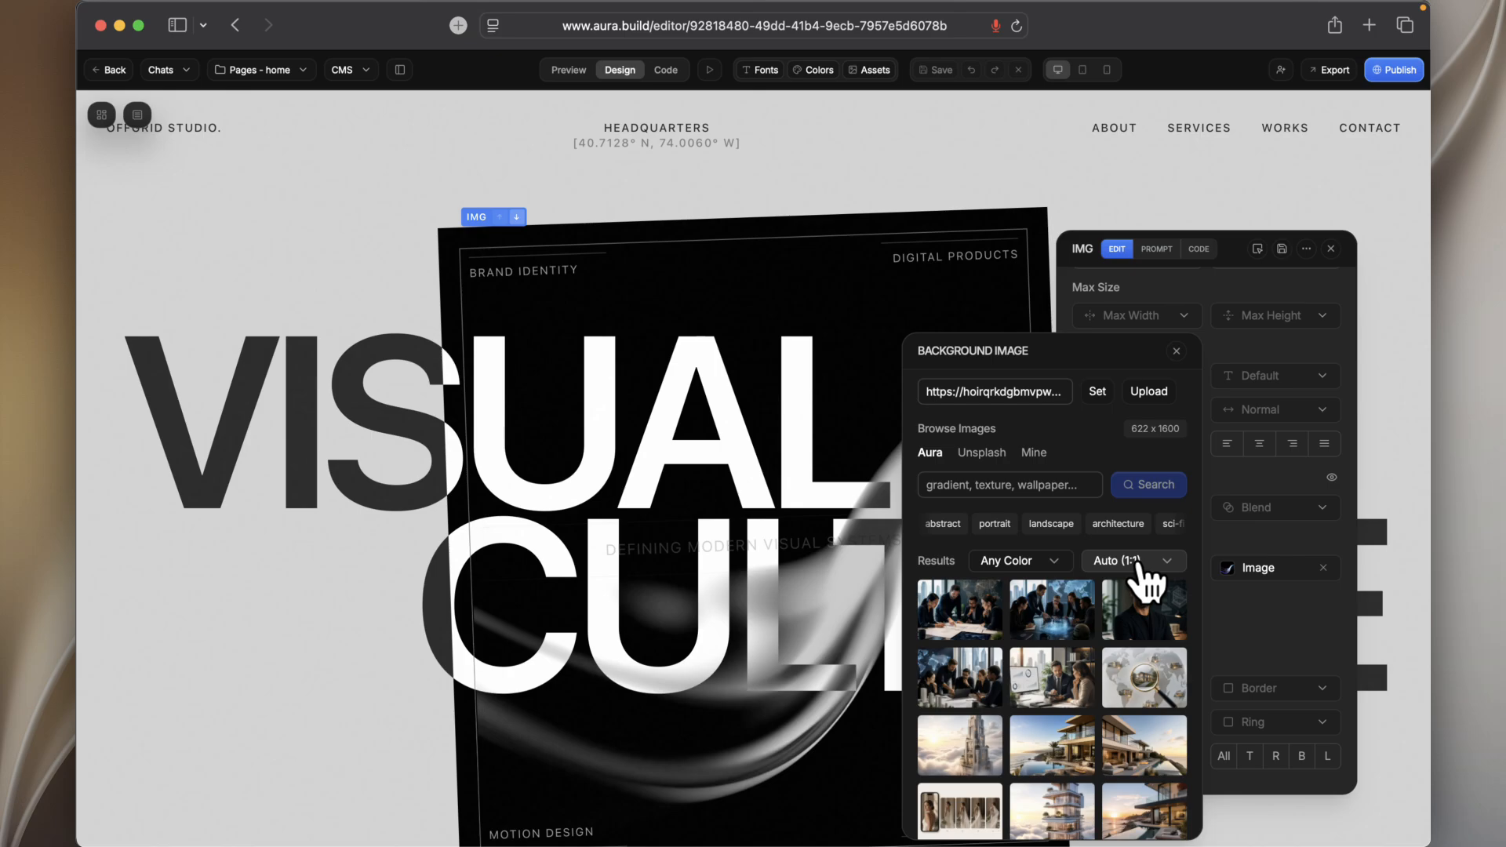
# Step: Open aura.build in a new browser tab and browse the stock images in its Assets library
pyautogui.click(1366, 30)
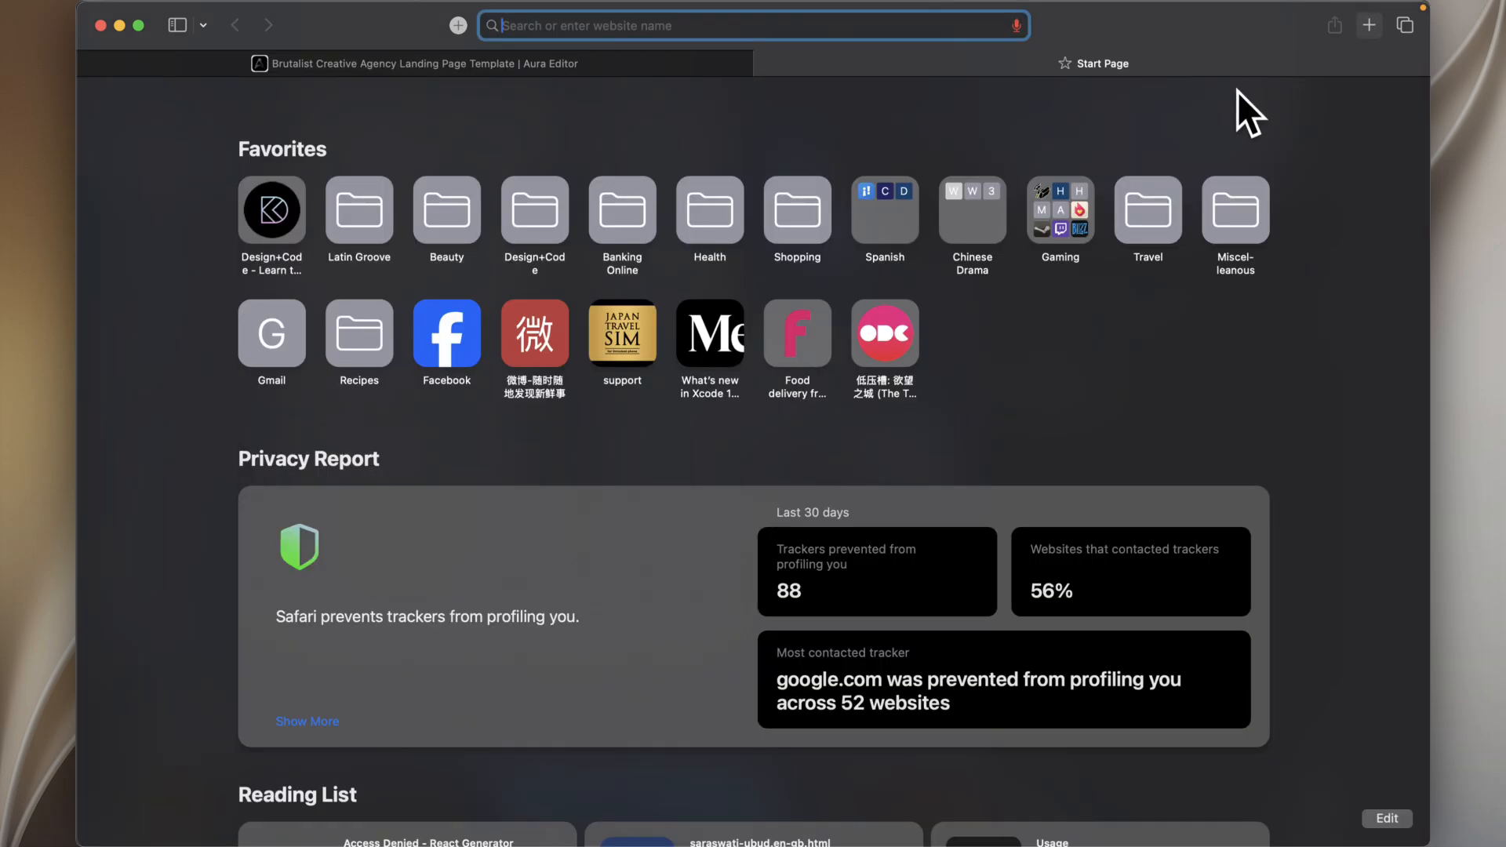
pyautogui.write('aura.build')
pyautogui.press('Return')
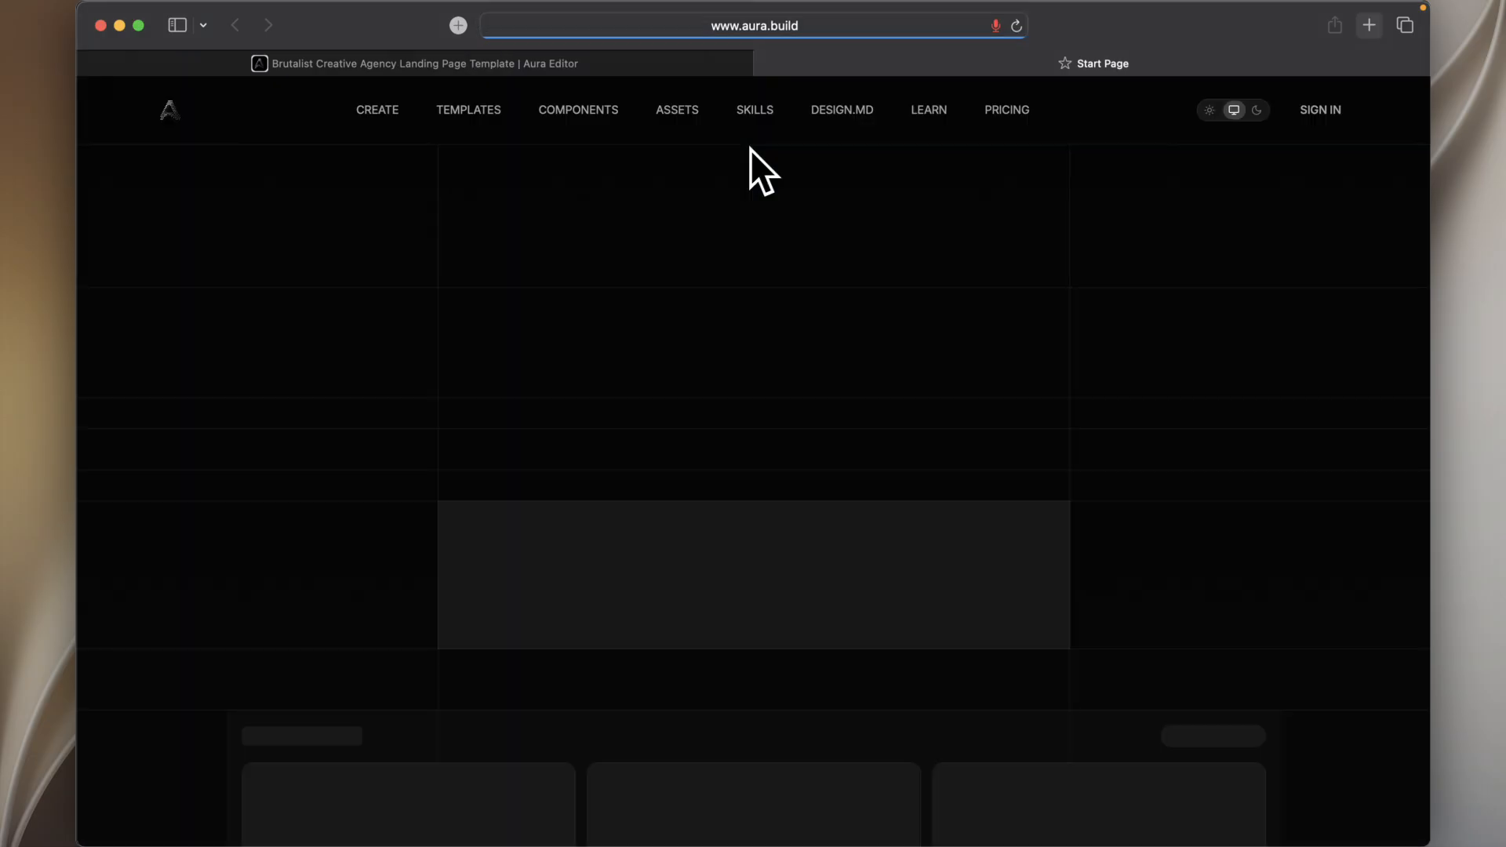
pyautogui.click(677, 109)
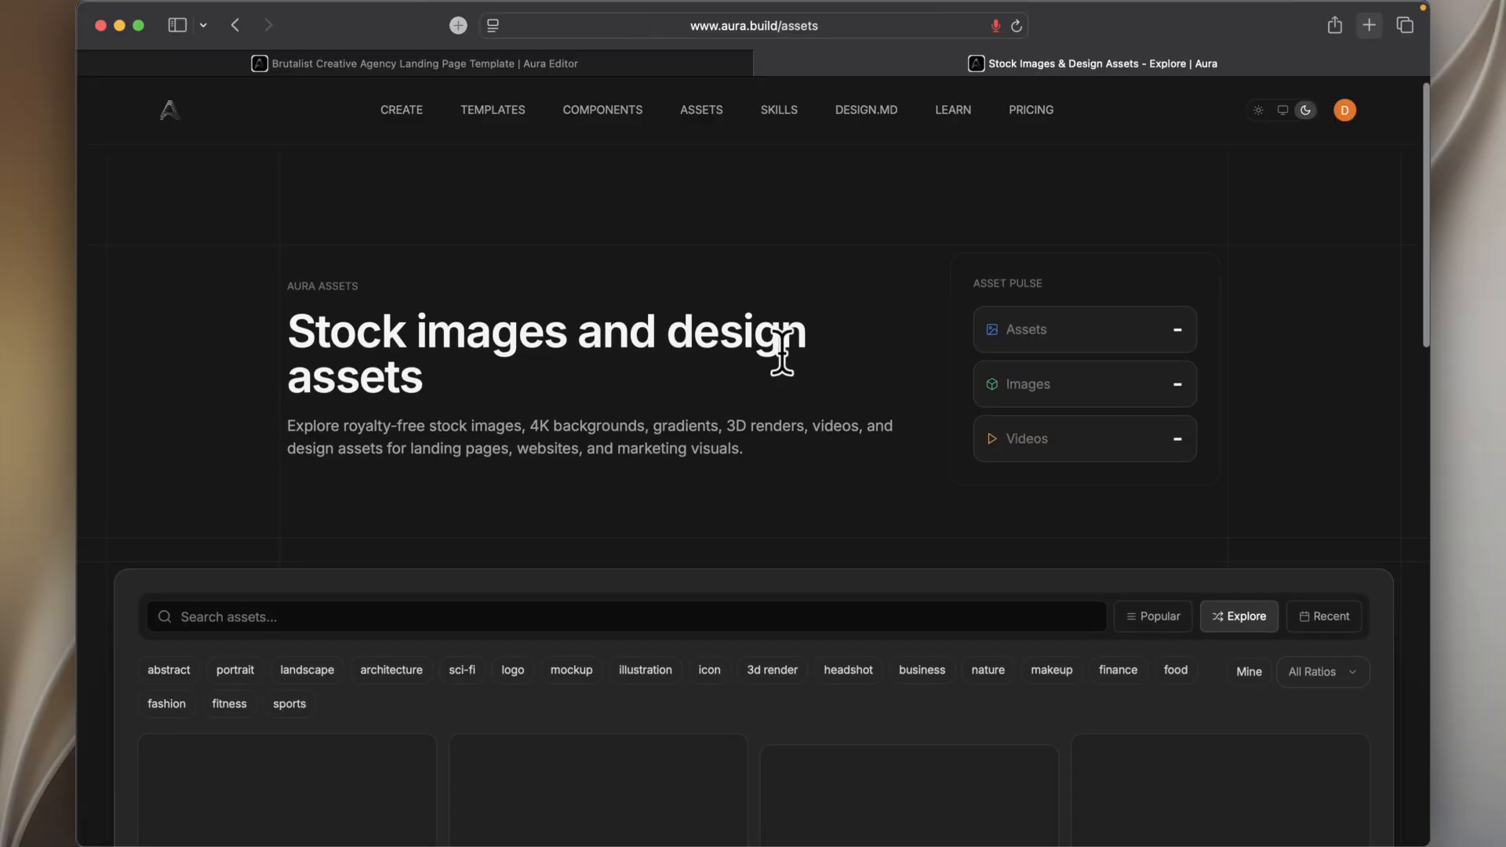
pyautogui.scroll(-5, 808, 444)
pyautogui.scroll(-2, 782, 350)
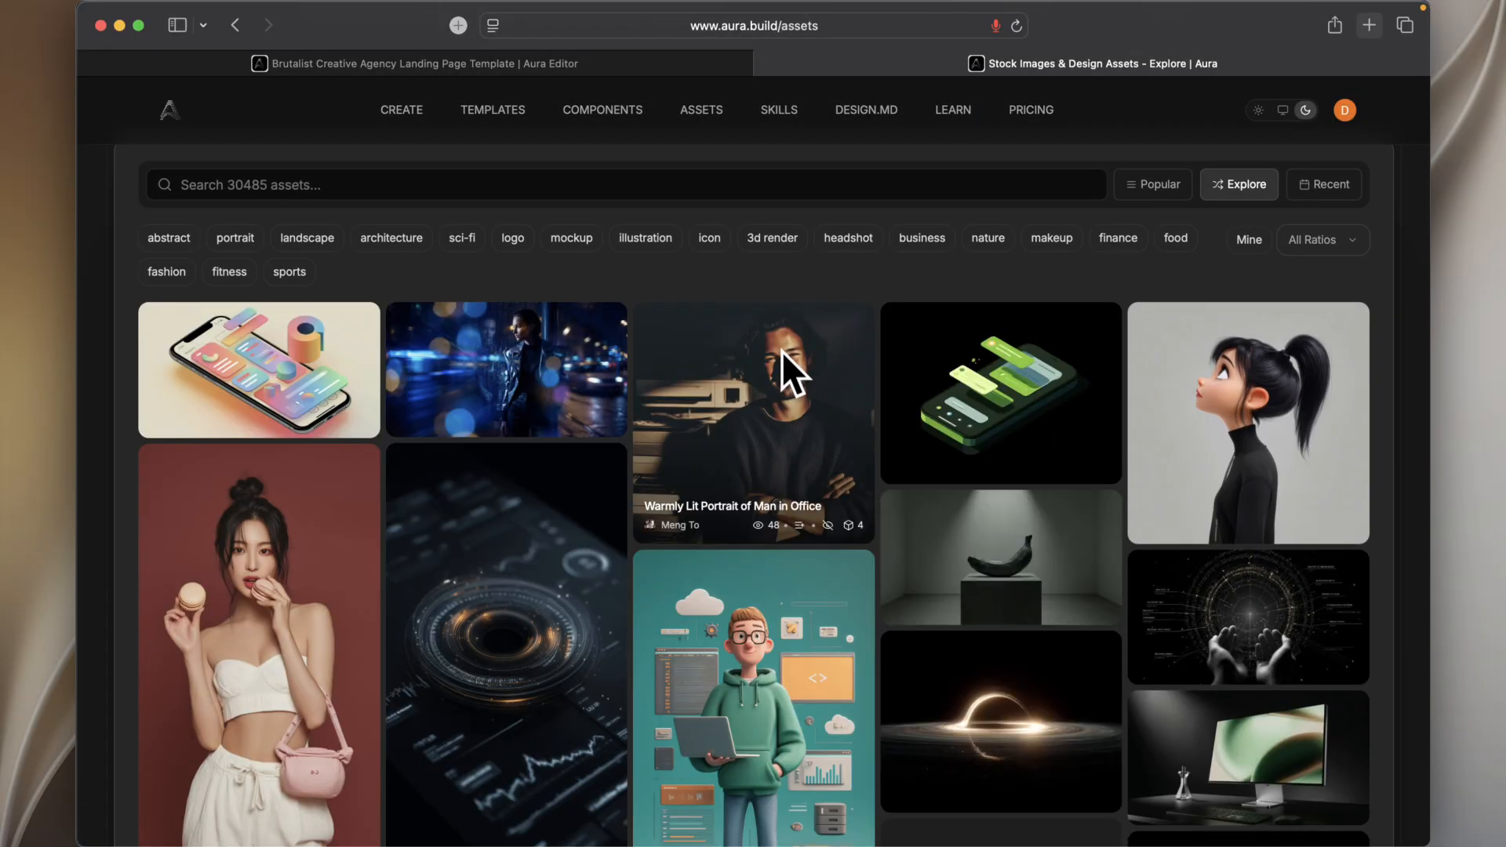
pyautogui.scroll(-5, 781, 350)
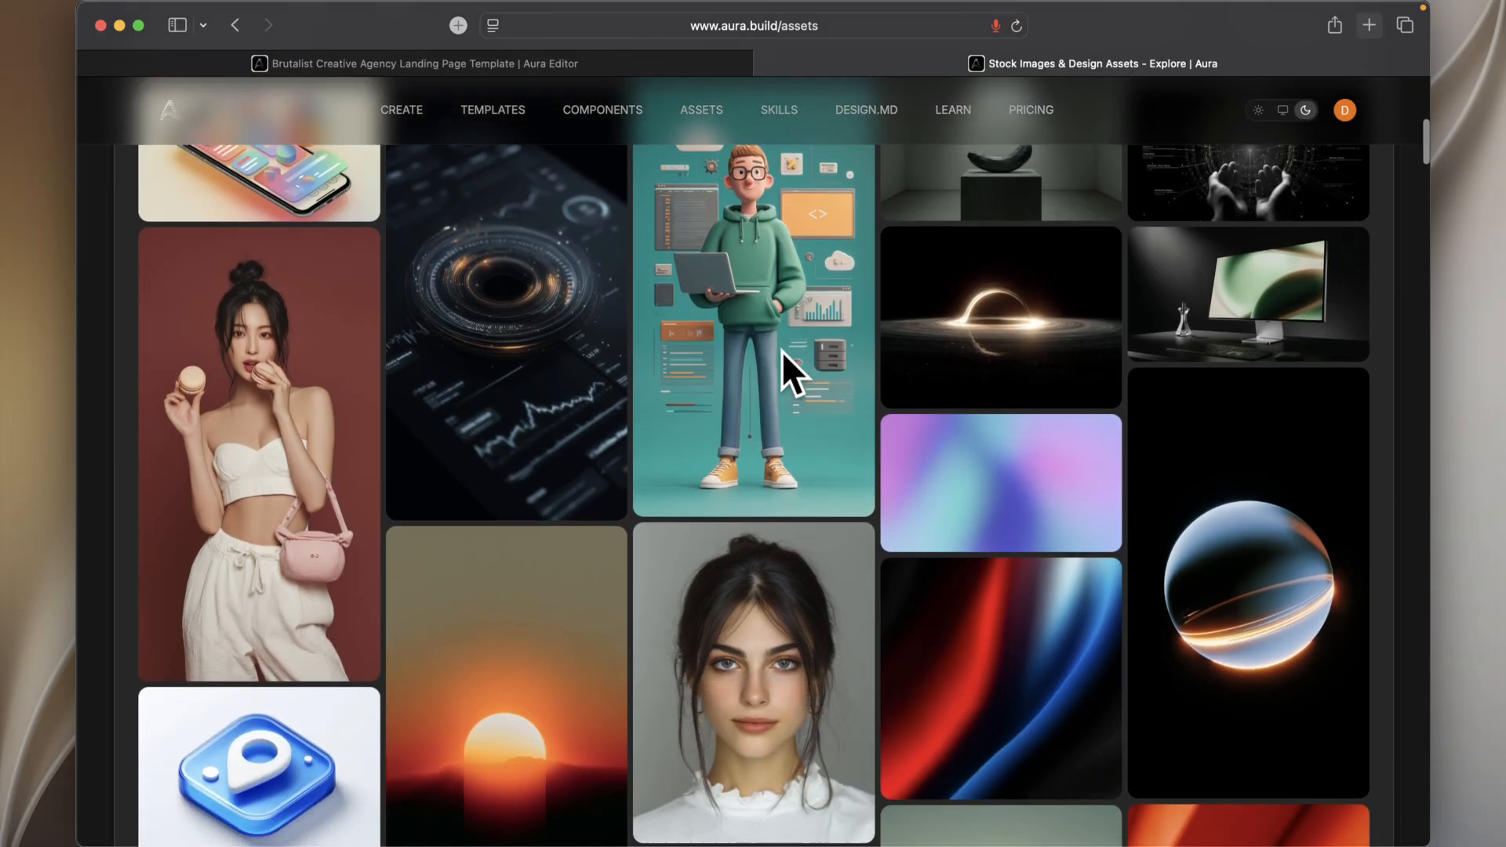
pyautogui.scroll(10, 780, 370)
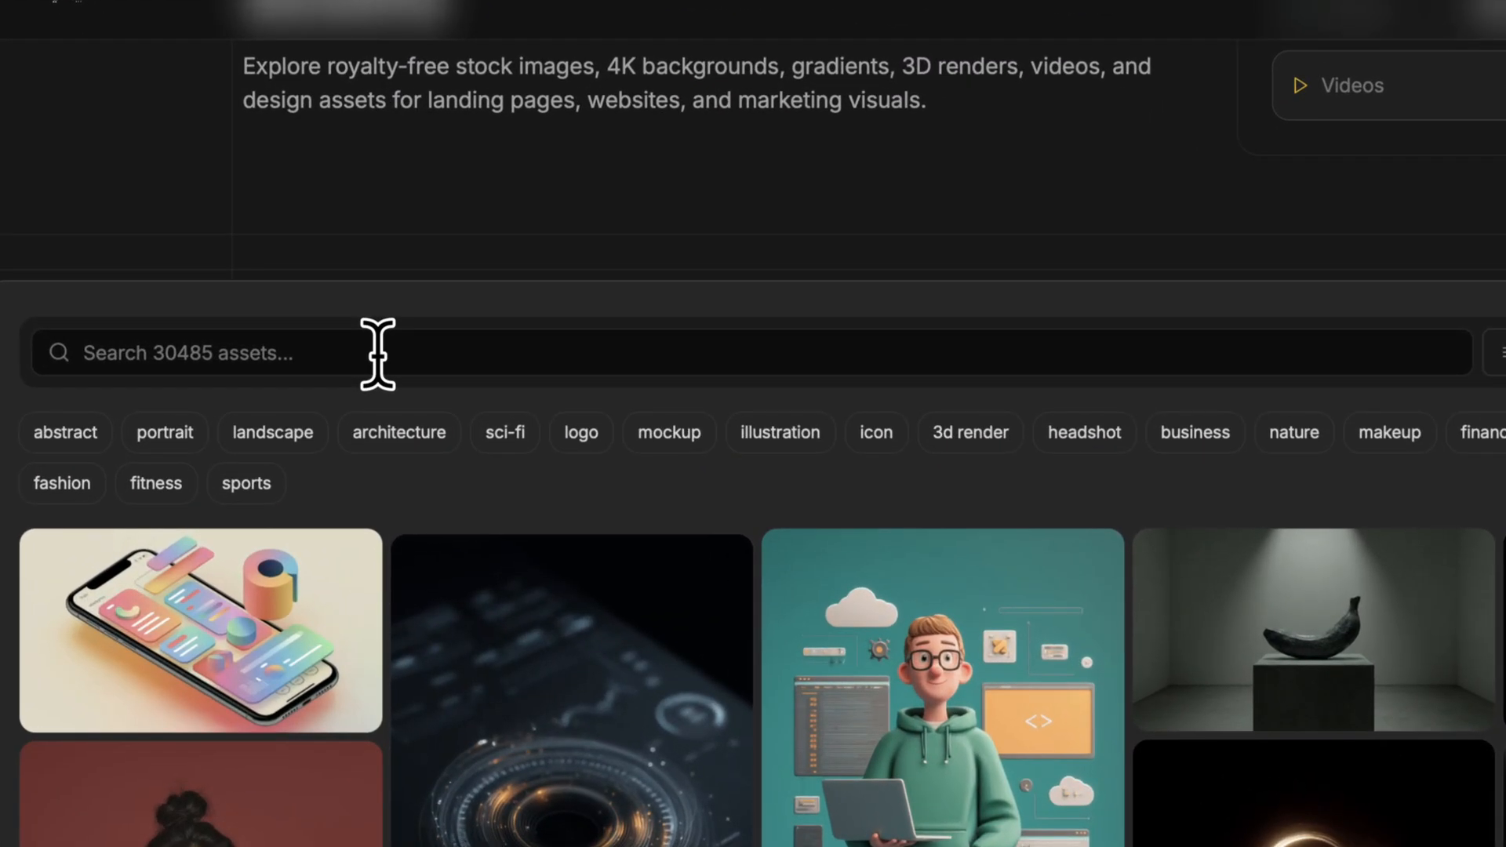
pyautogui.click(376, 353)
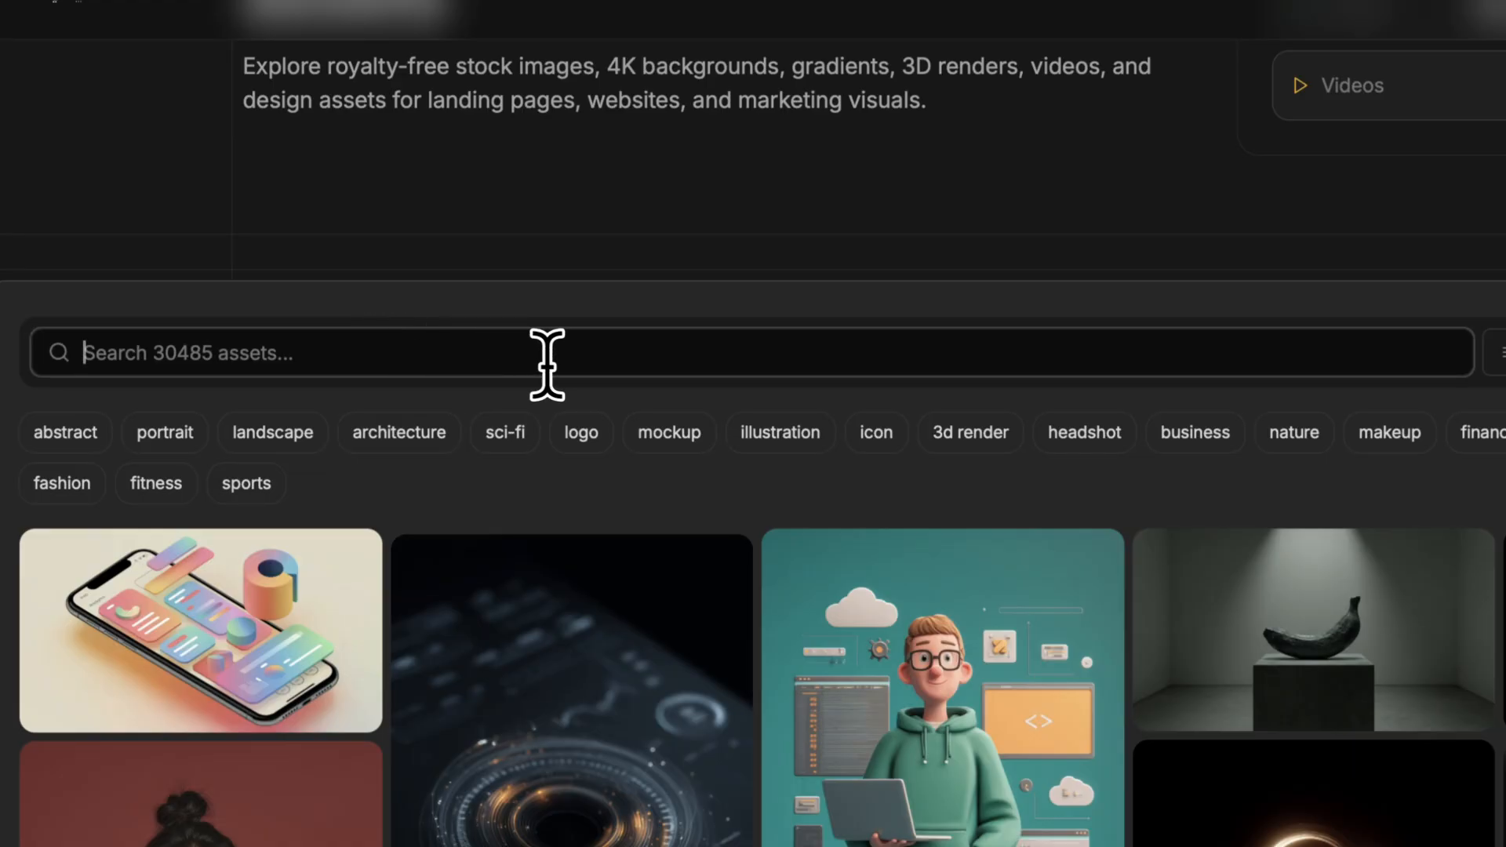
pyautogui.scroll(-2, 545, 361)
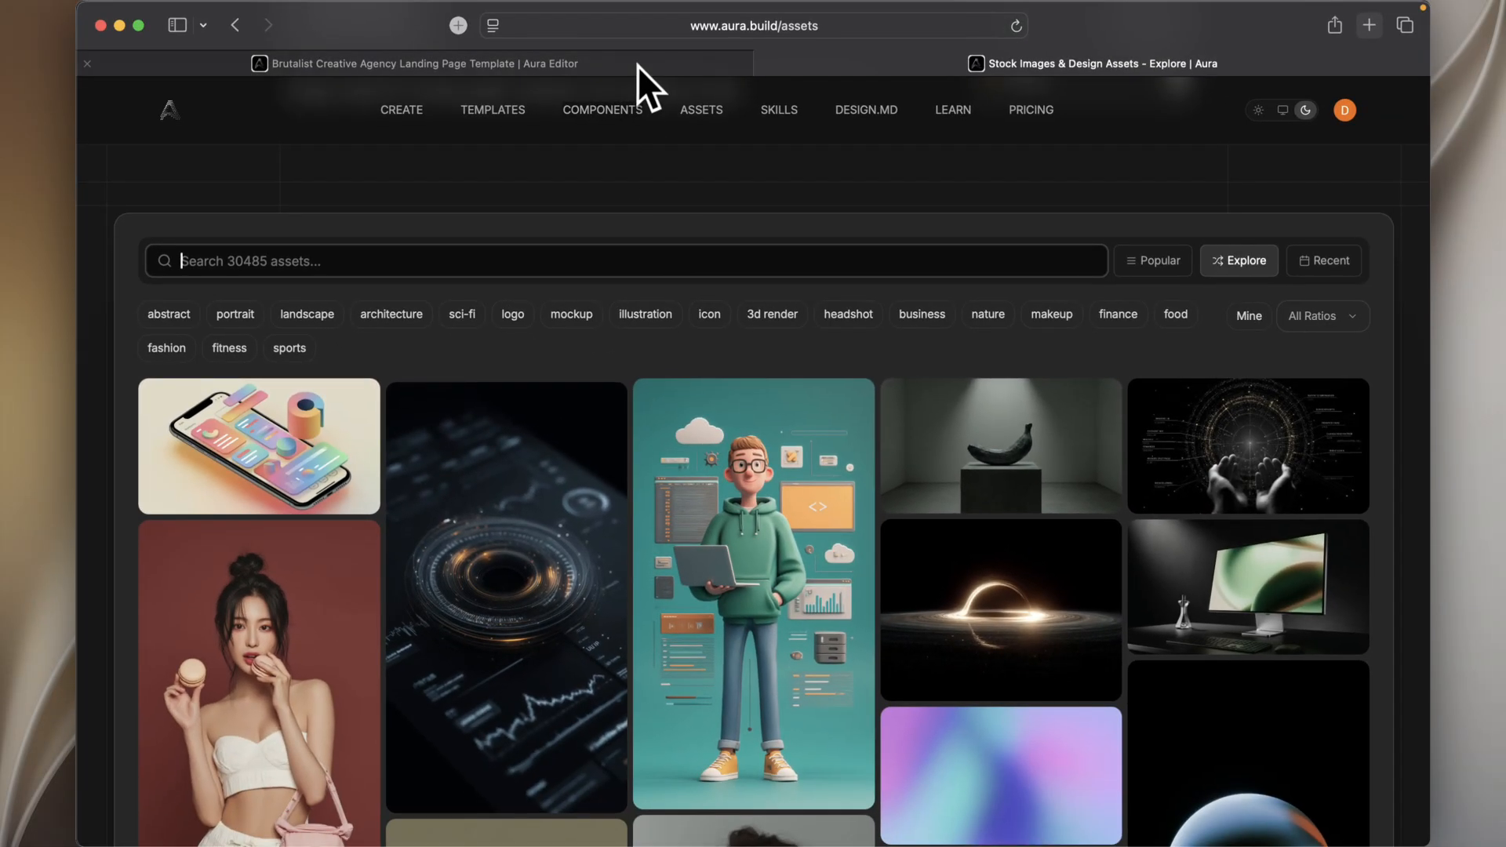
# Step: Back in the editor, search the Aura images for the copied "Abstract Cosmic Crescent" title and apply that image to the hero poster
pyautogui.click(638, 66)
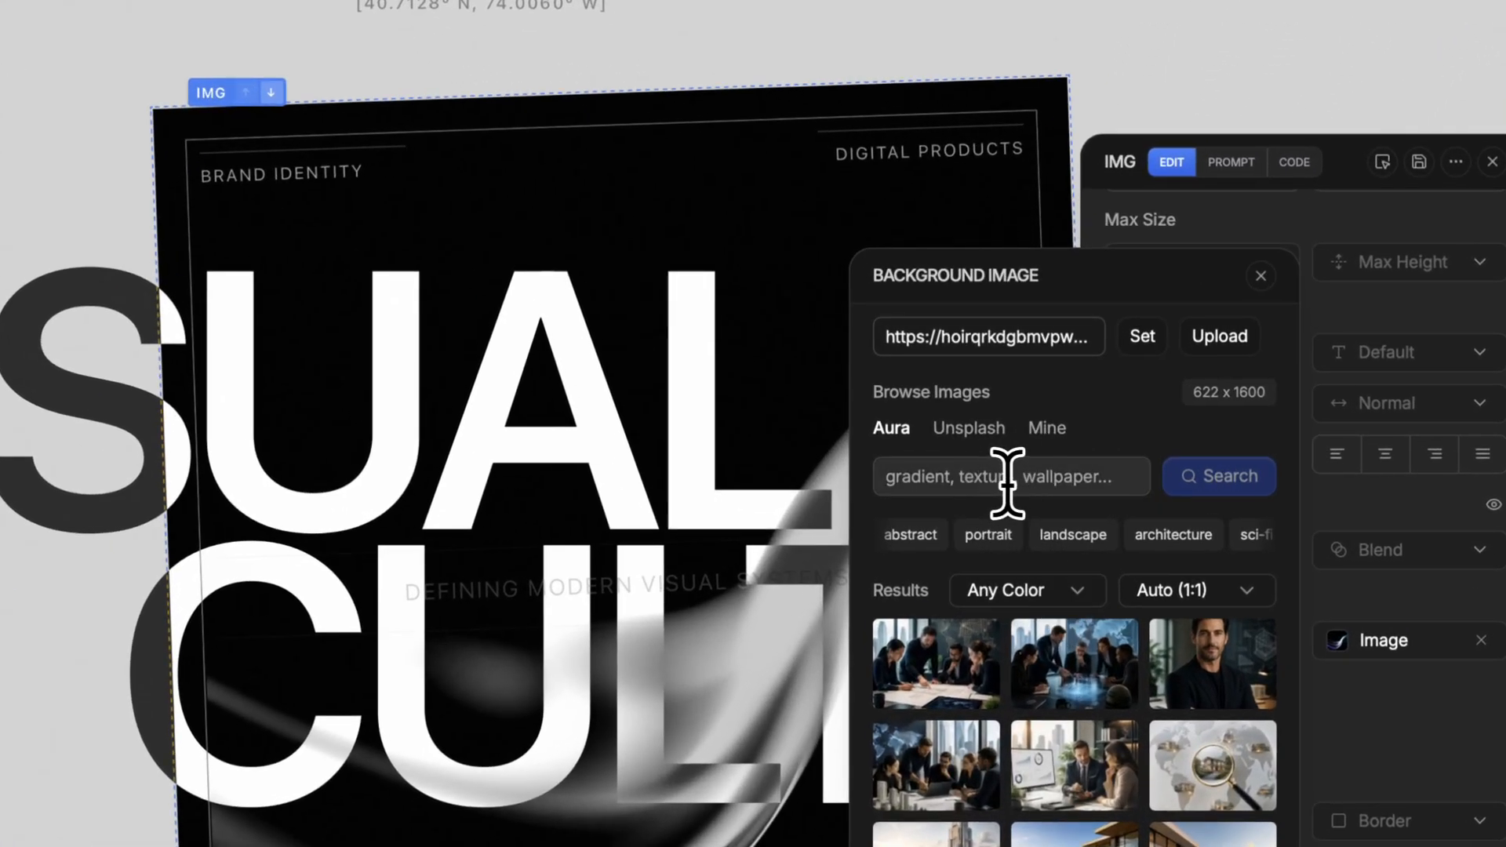
pyautogui.click(928, 477)
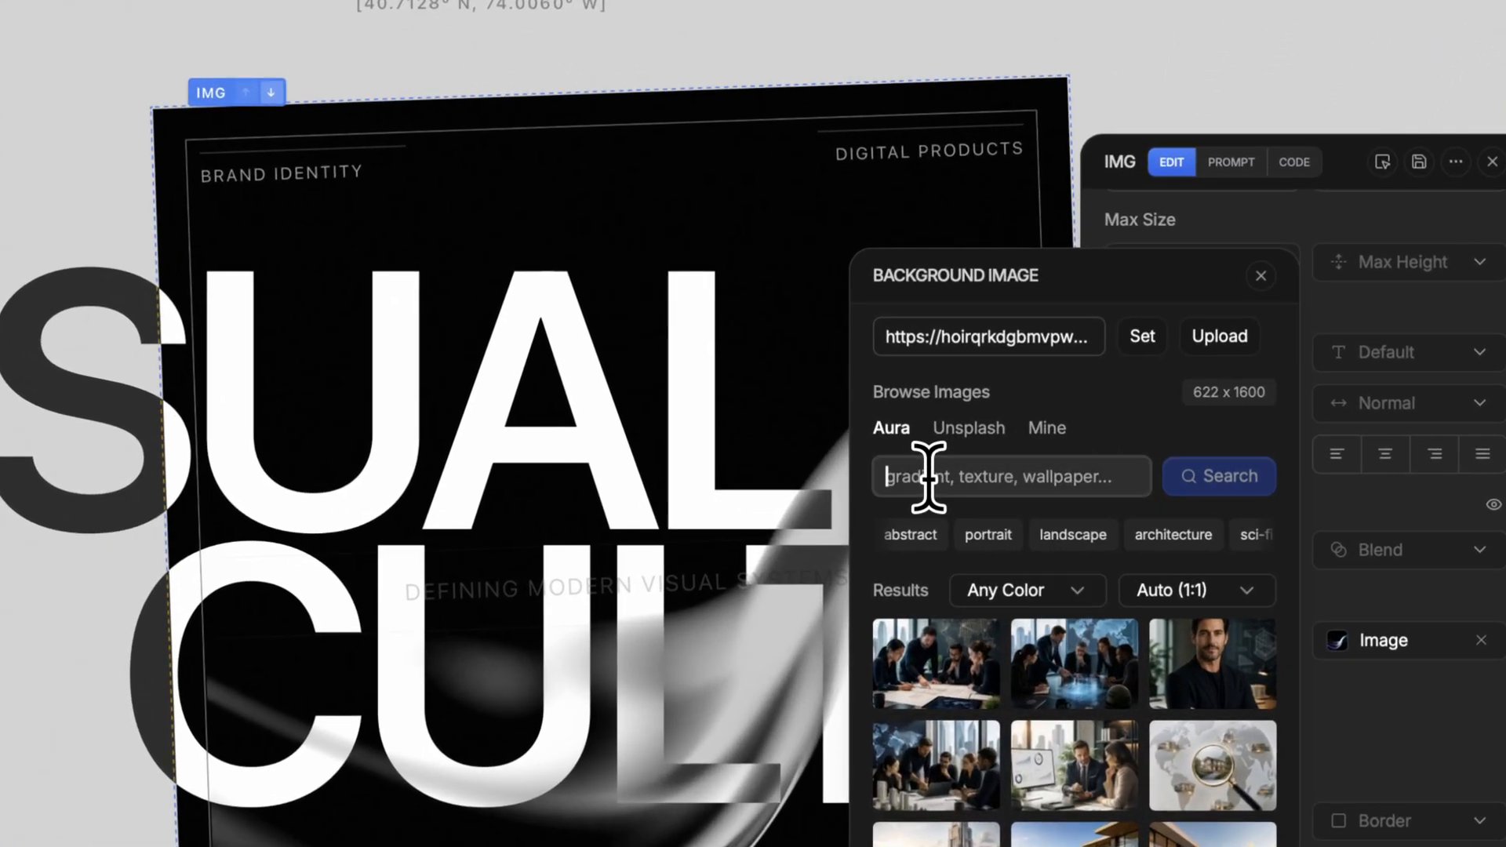
pyautogui.press('super+v')
pyautogui.press('Return')
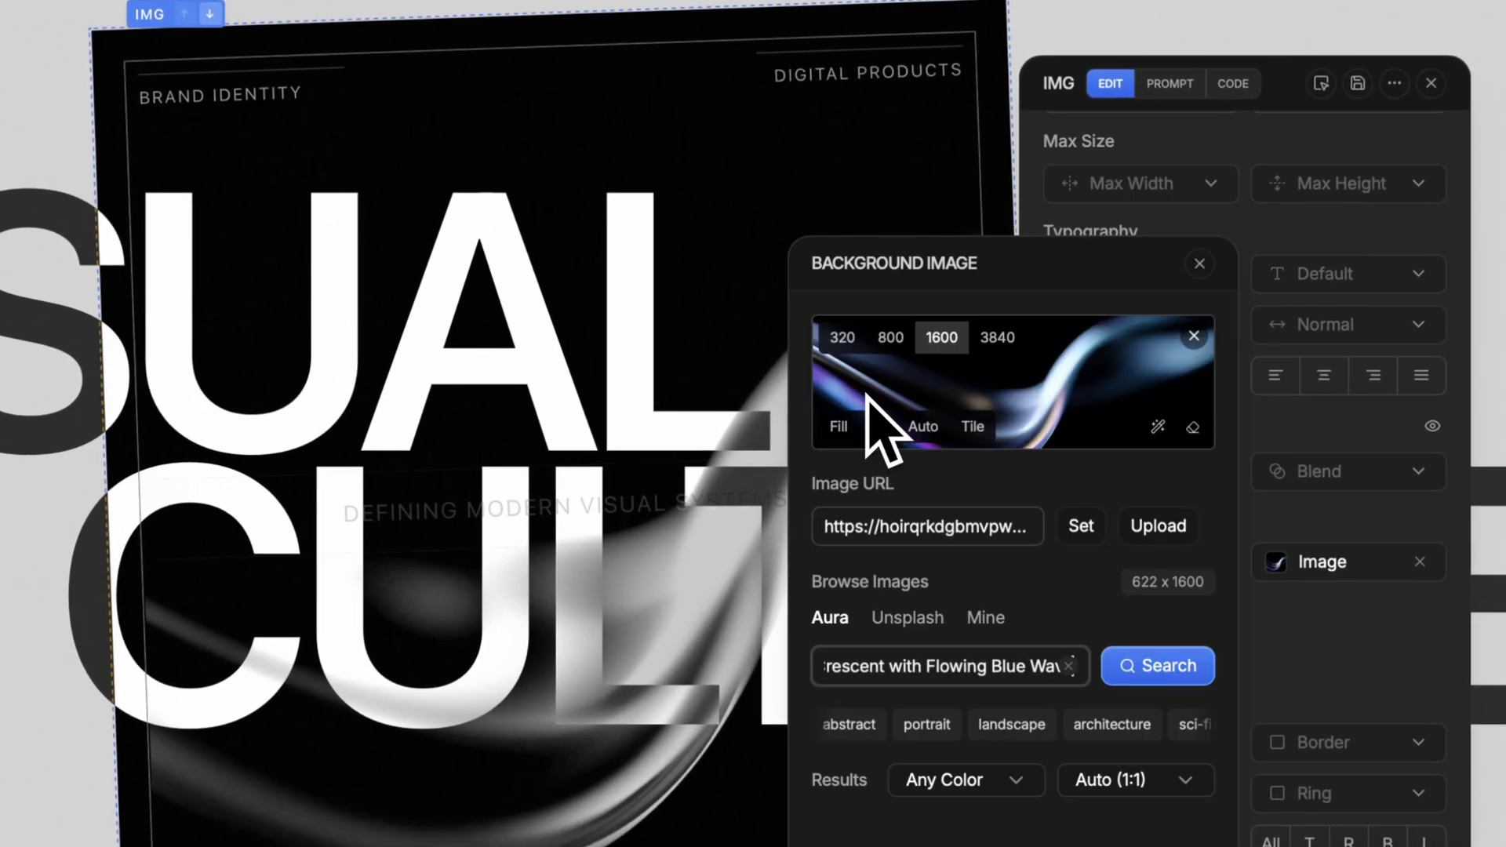
pyautogui.click(1130, 675)
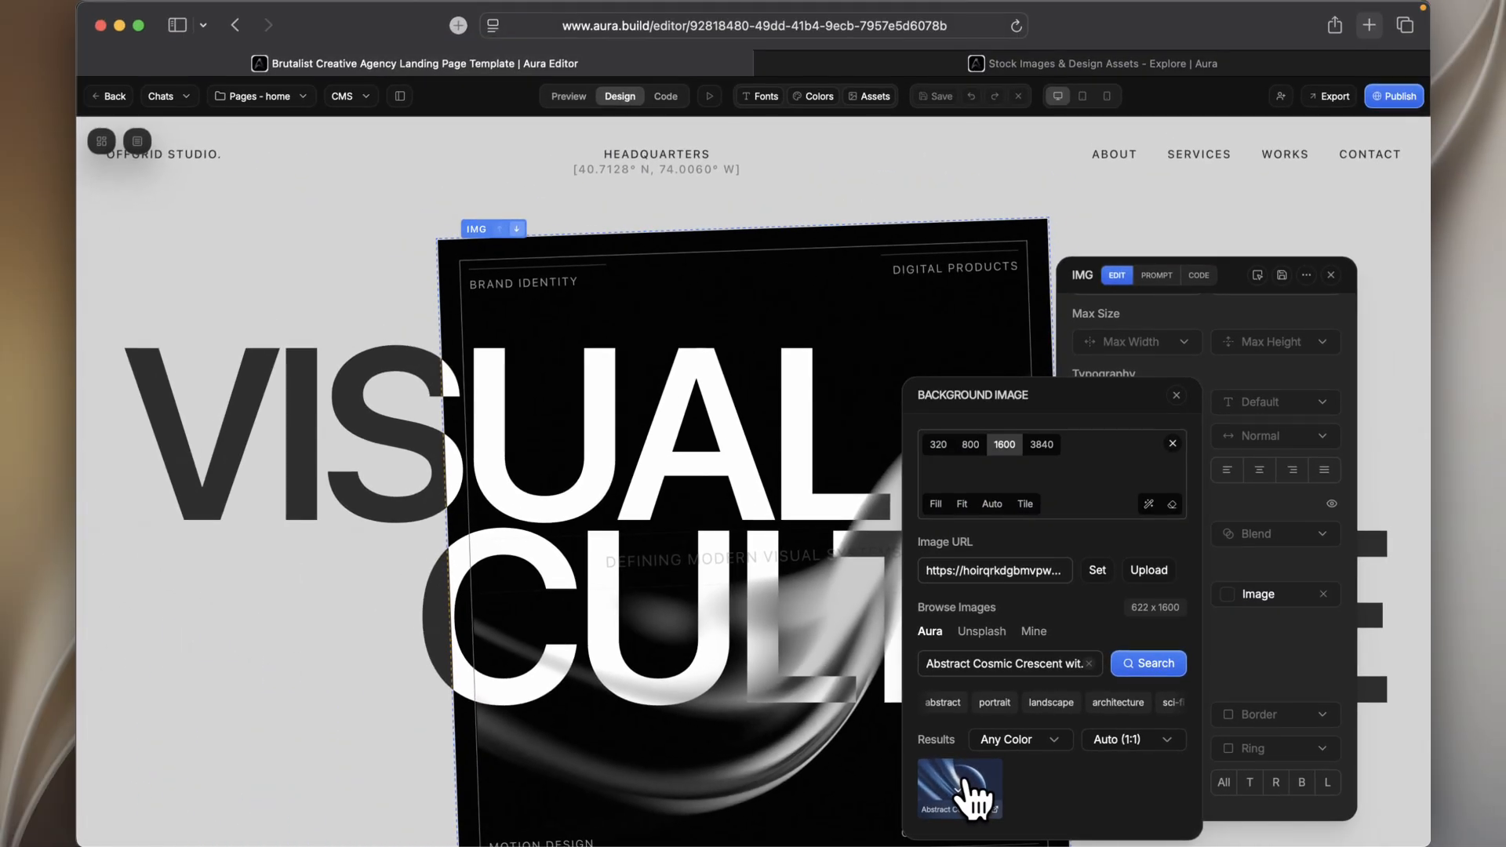
pyautogui.click(909, 760)
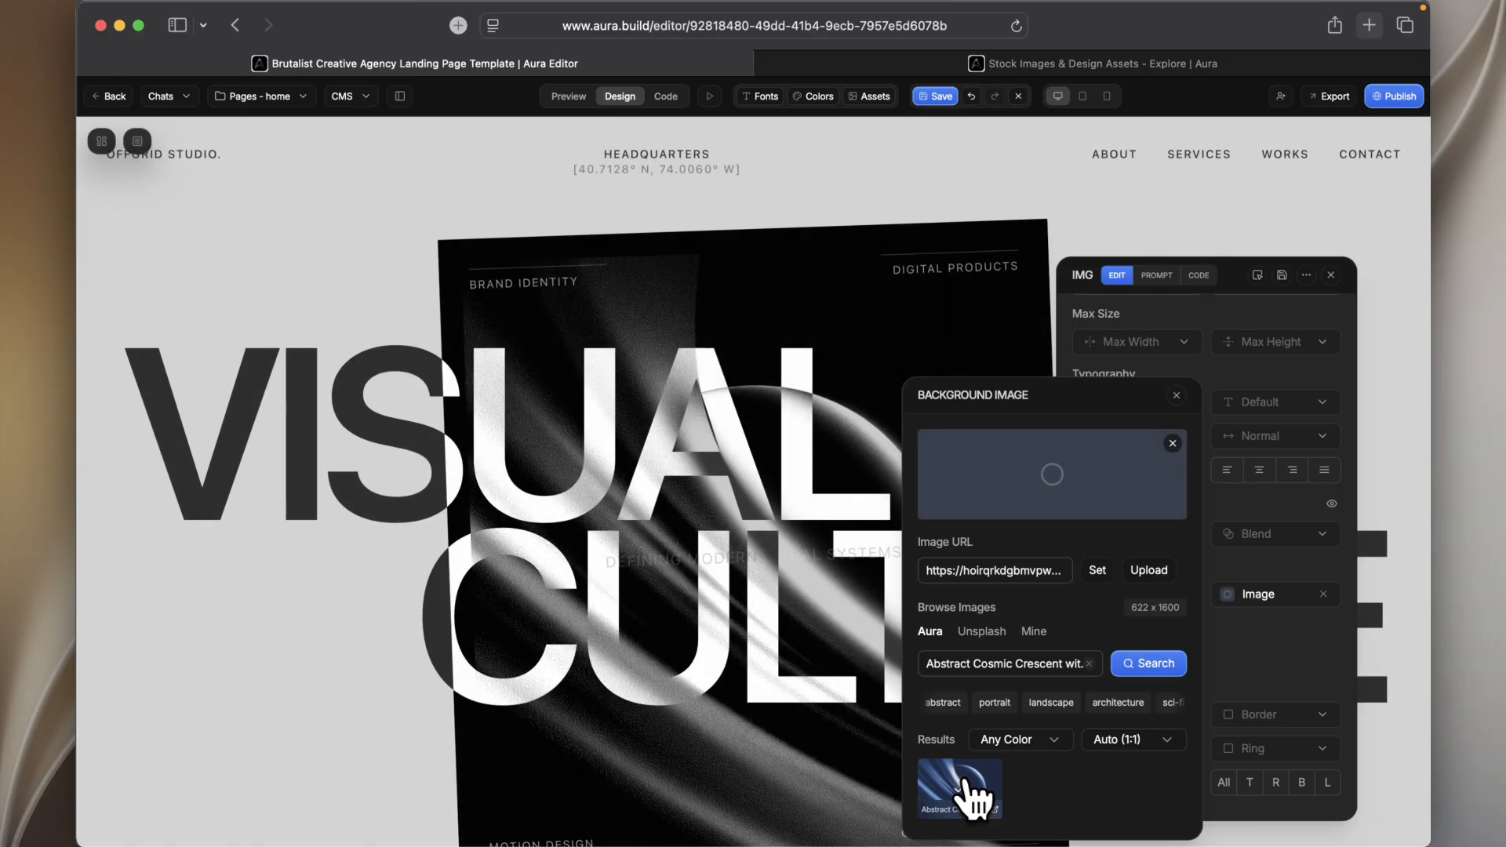
pyautogui.click(1176, 395)
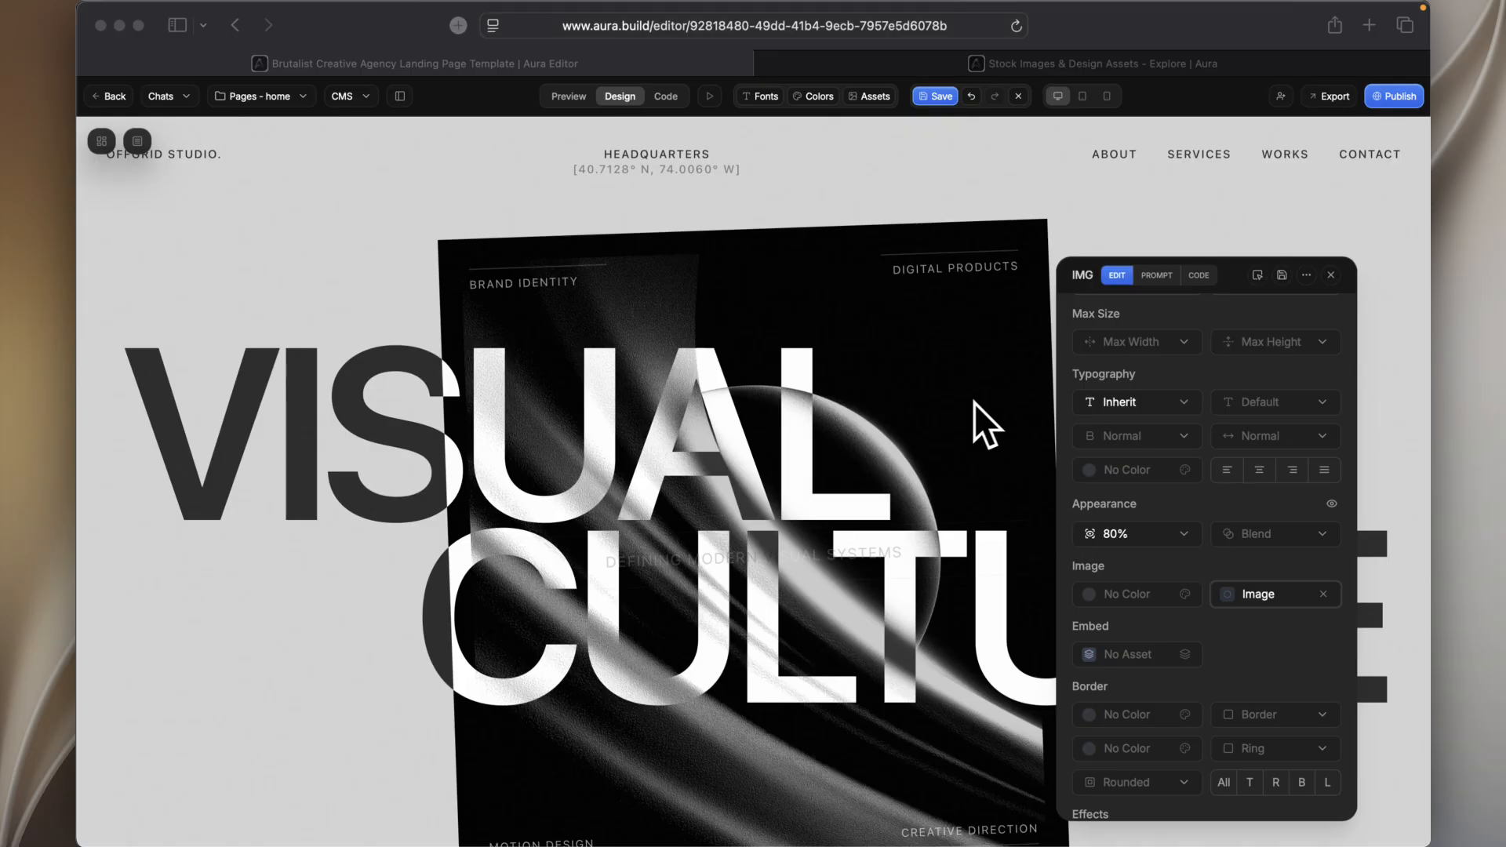
# Step: Select the container of the Graphic Design row in the Creative Disciplines section
pyautogui.scroll(-10, 974, 402)
pyautogui.scroll(-15, 974, 403)
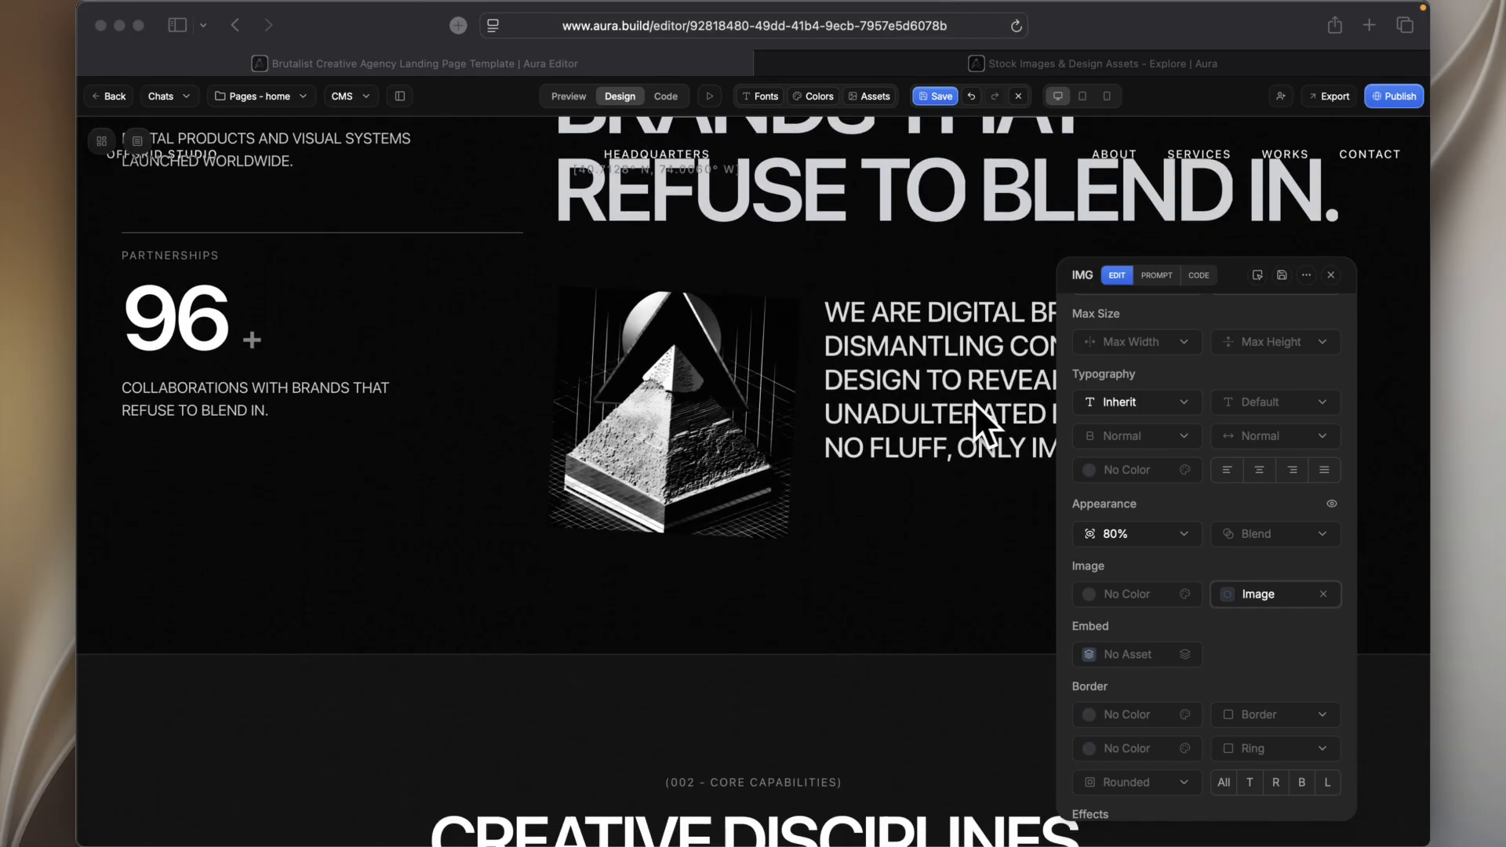
pyautogui.scroll(-10, 974, 402)
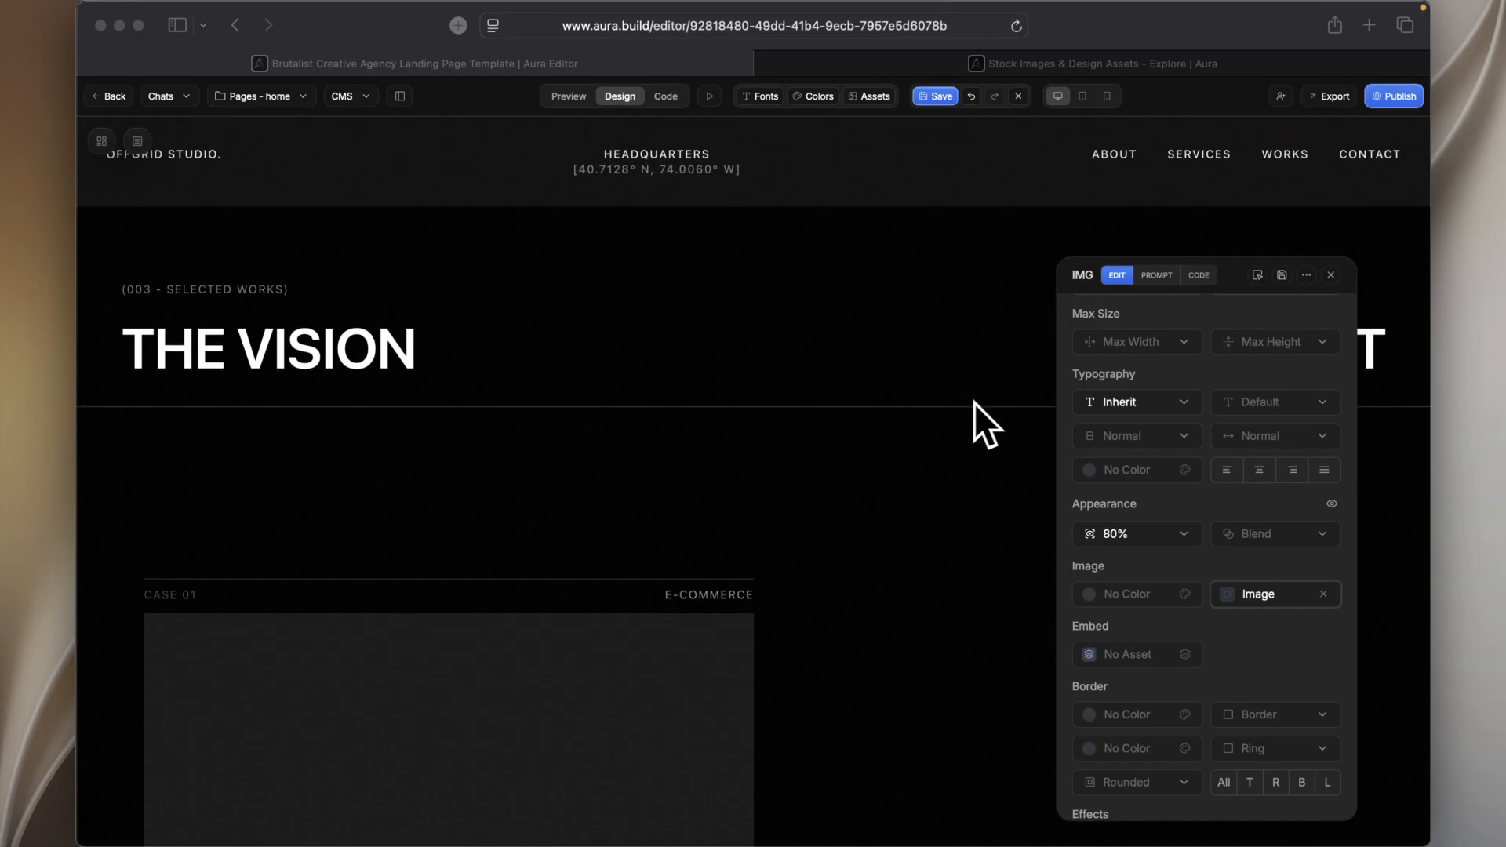
pyautogui.scroll(15, 974, 403)
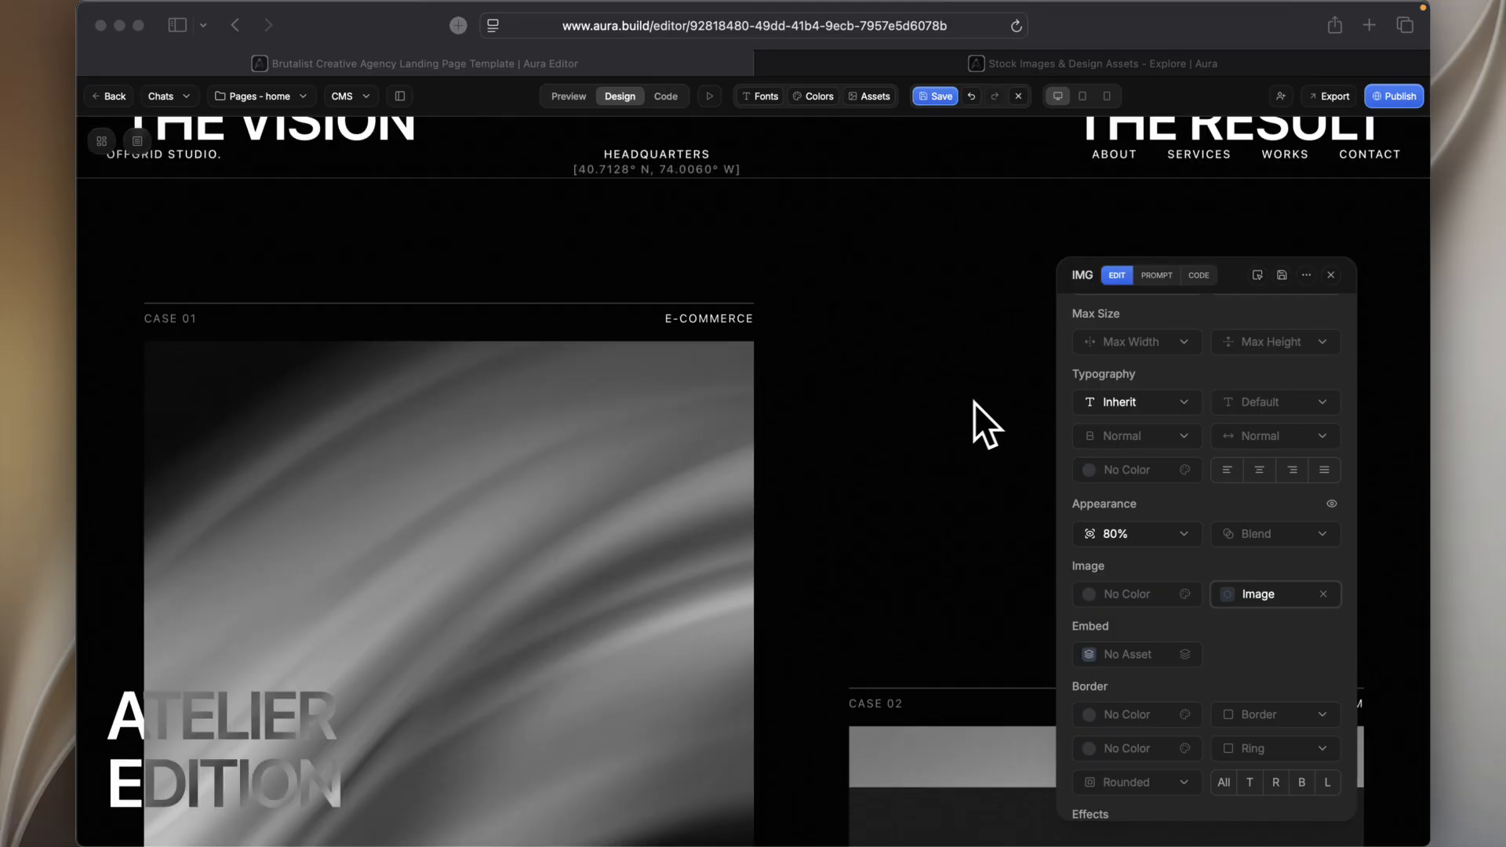
pyautogui.scroll(-3, 973, 402)
pyautogui.scroll(-1, 974, 403)
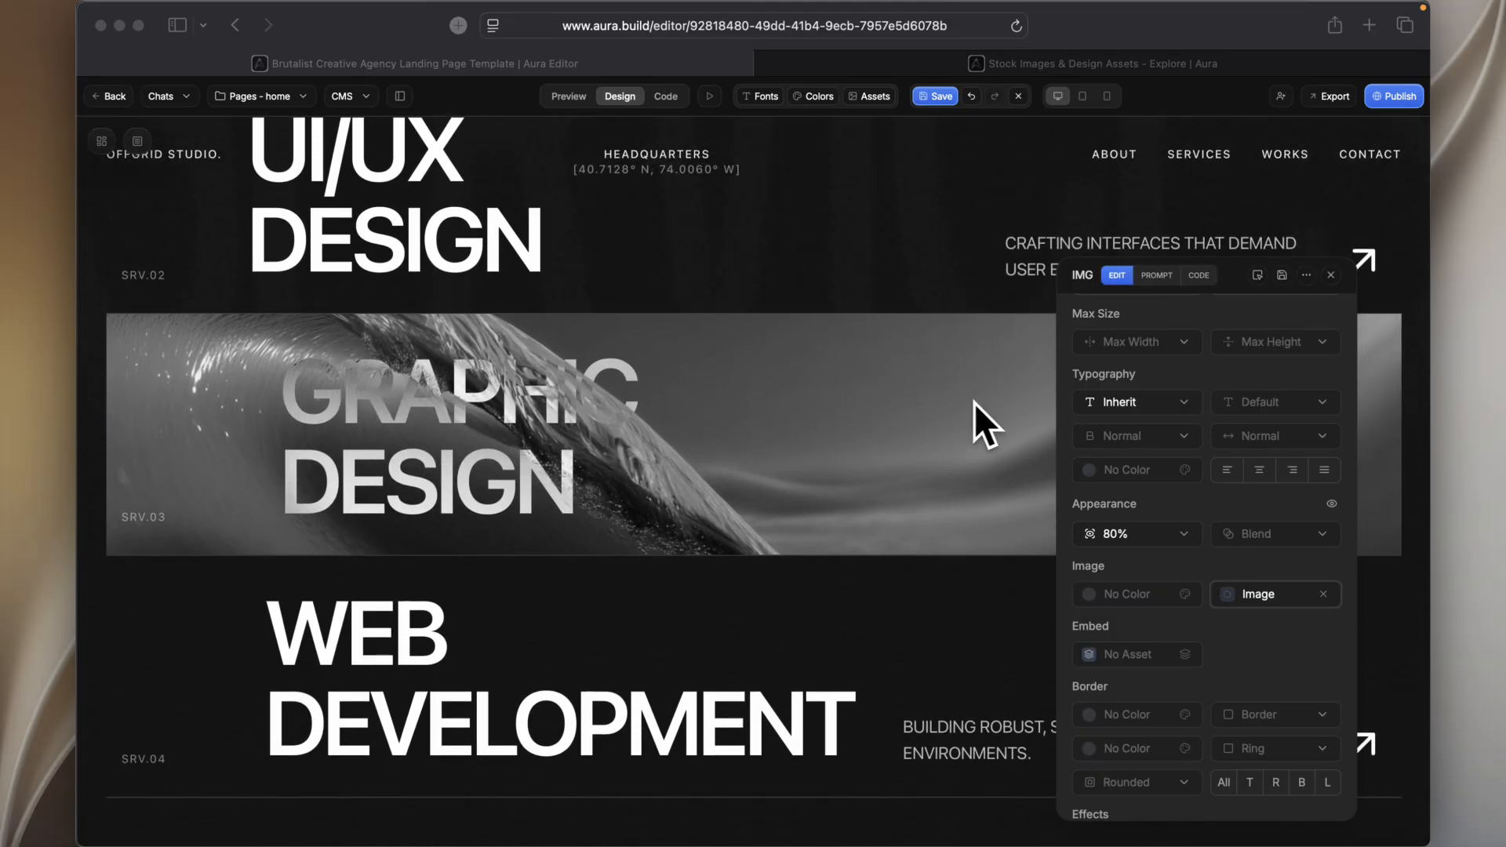
pyautogui.click(779, 412)
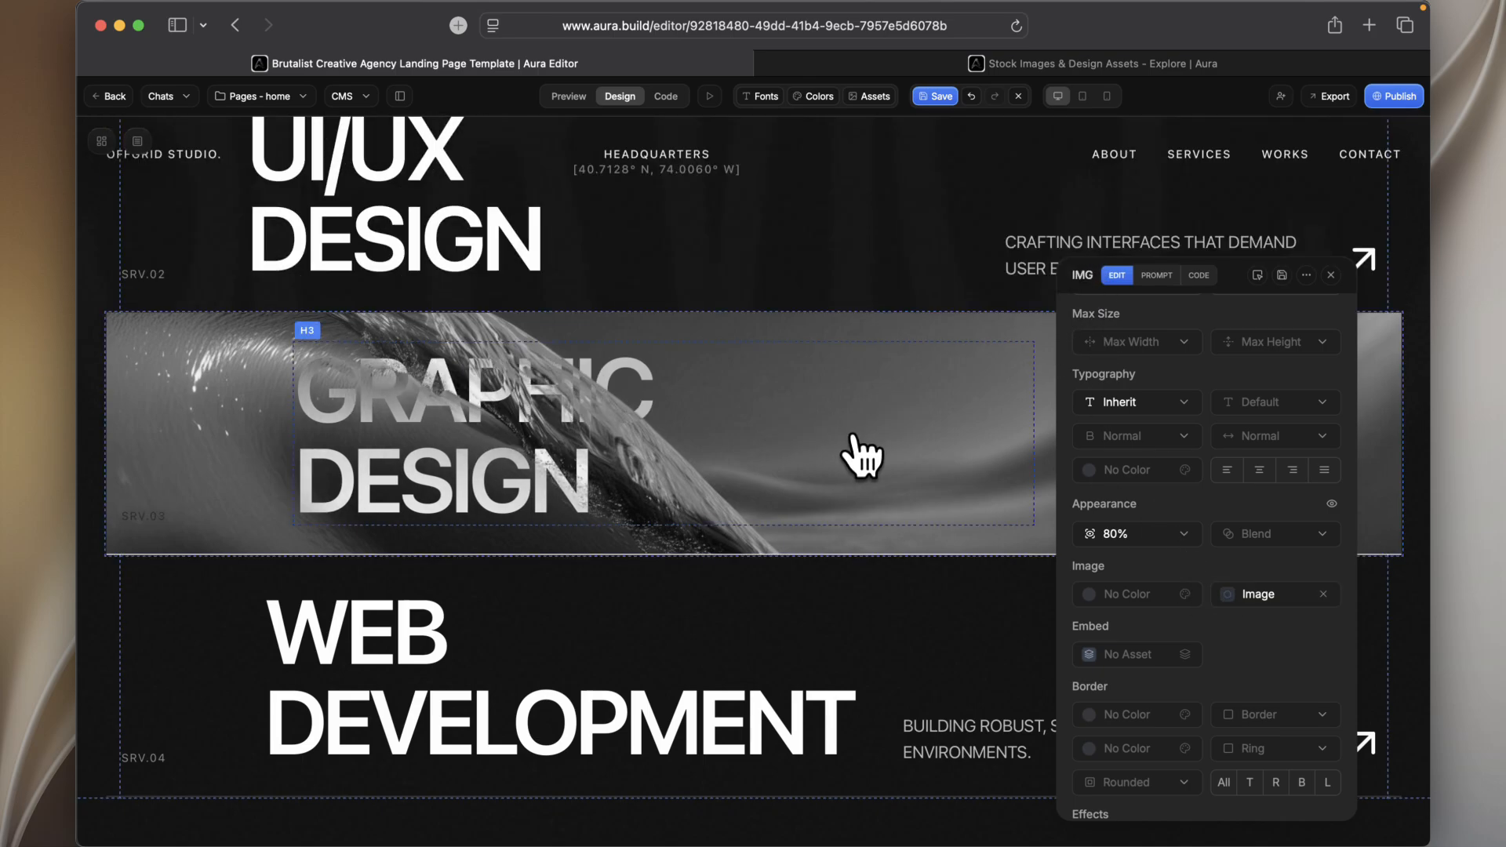
pyautogui.click(861, 459)
pyautogui.click(894, 330)
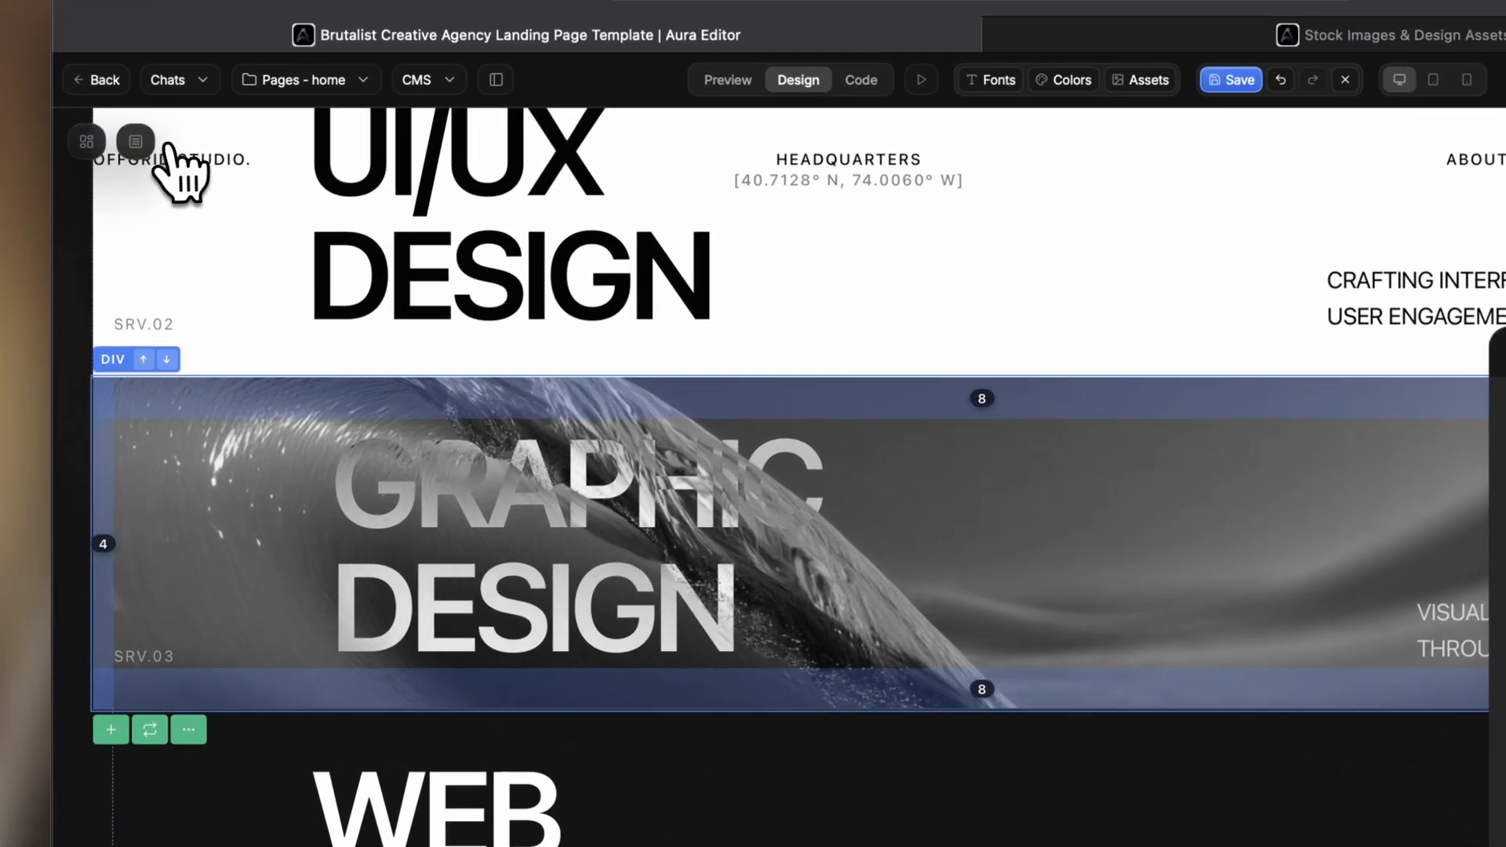
# Step: Filter the page layers by "img" and select the background image of the Graphic Design row
pyautogui.click(163, 146)
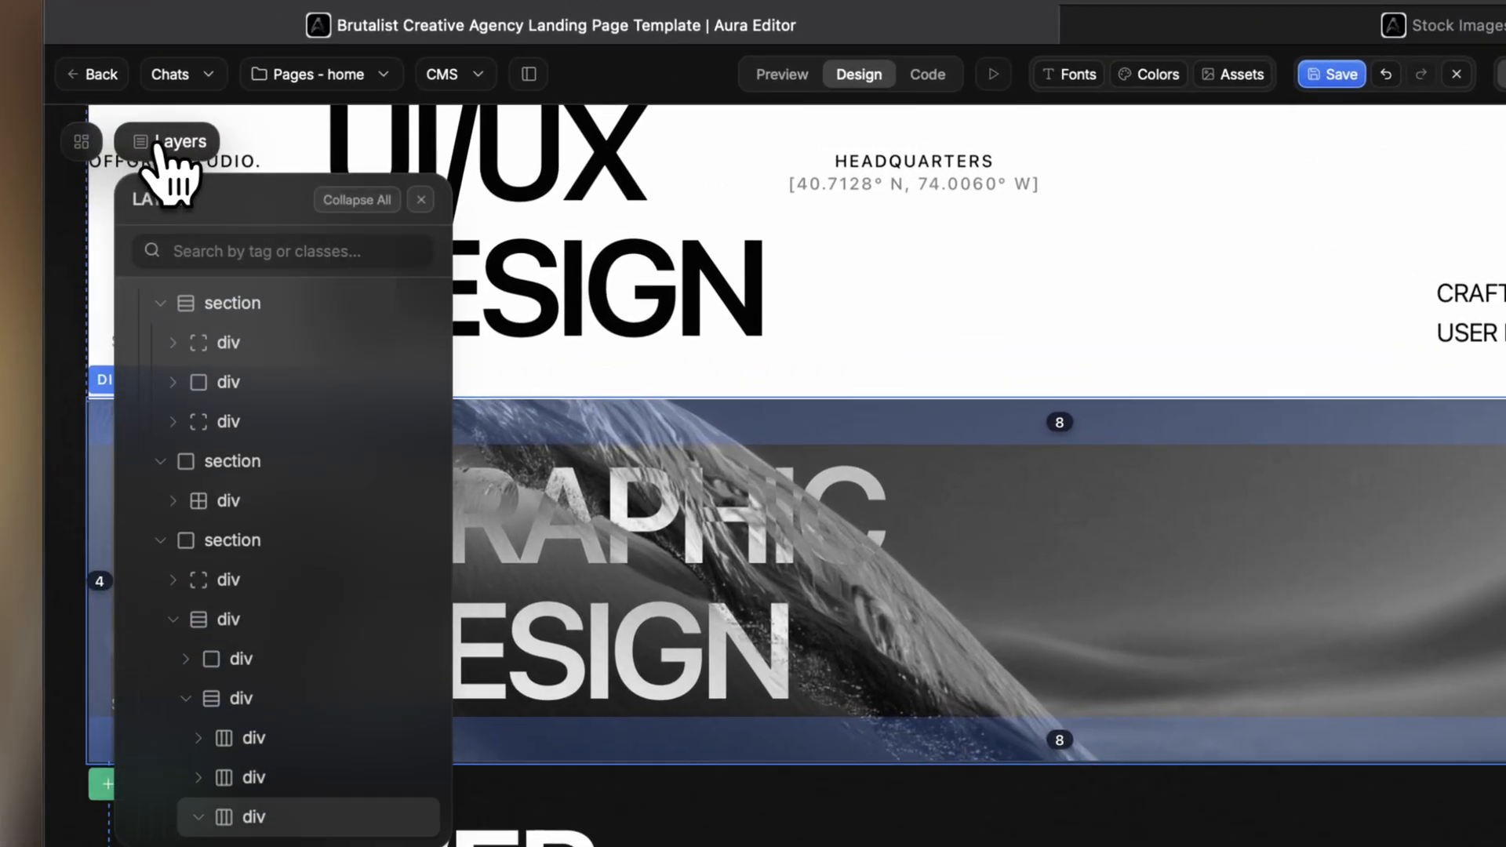
pyautogui.click(260, 240)
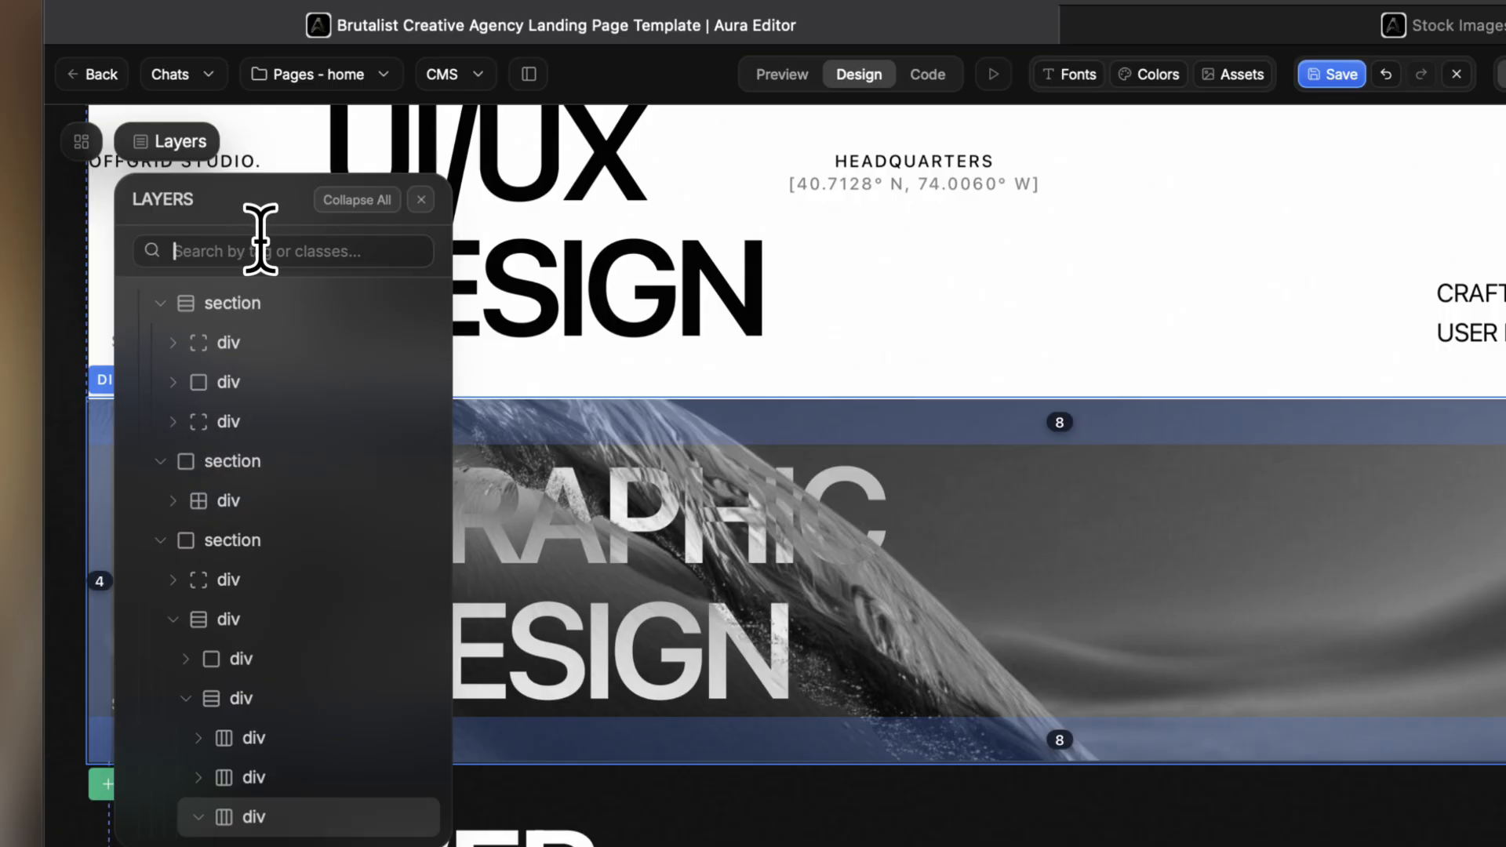
pyautogui.write('img')
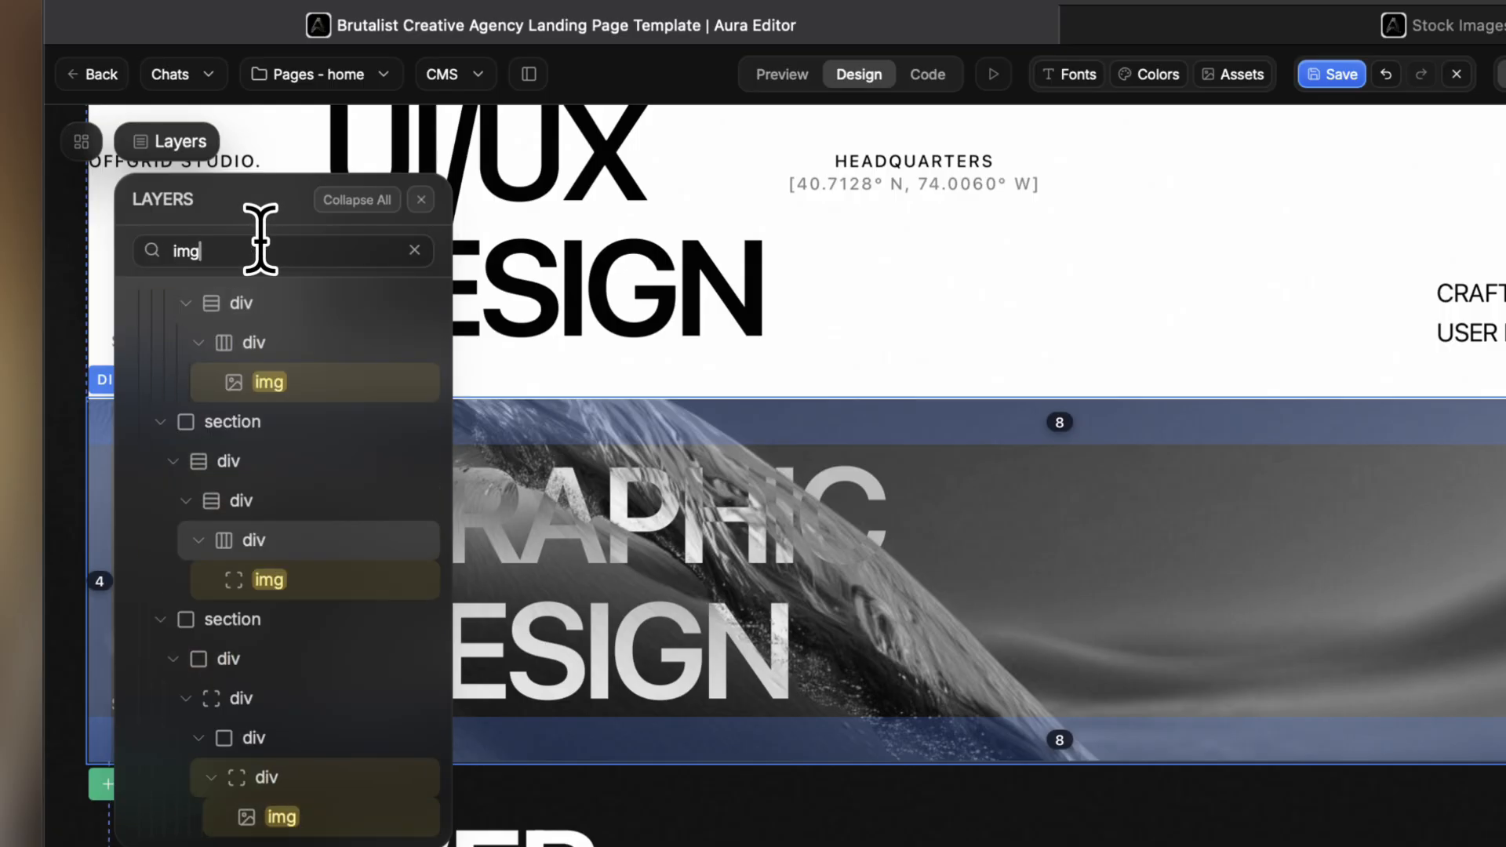
pyautogui.click(306, 385)
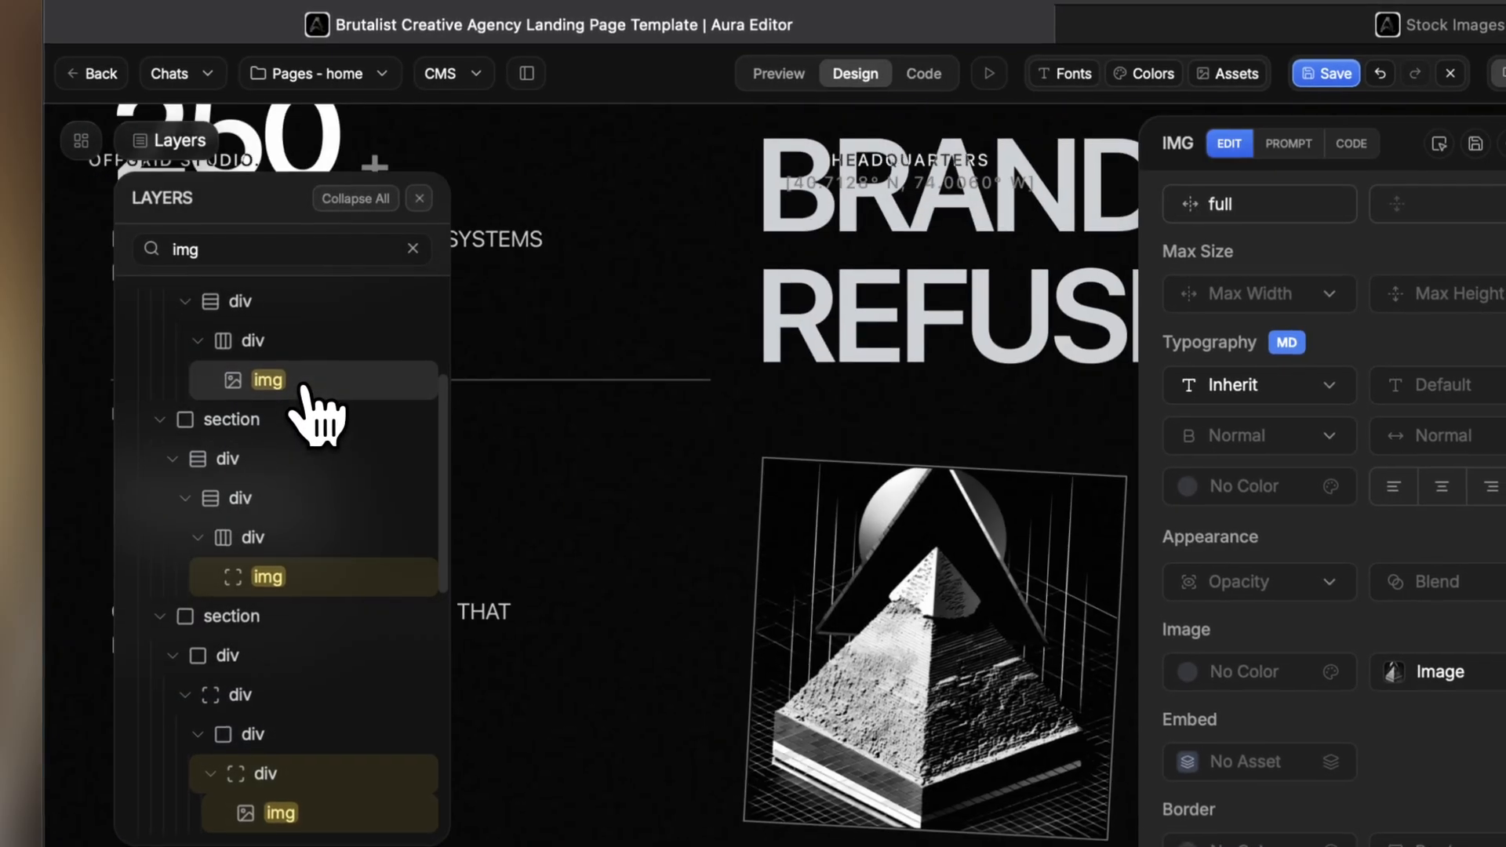
pyautogui.click(259, 437)
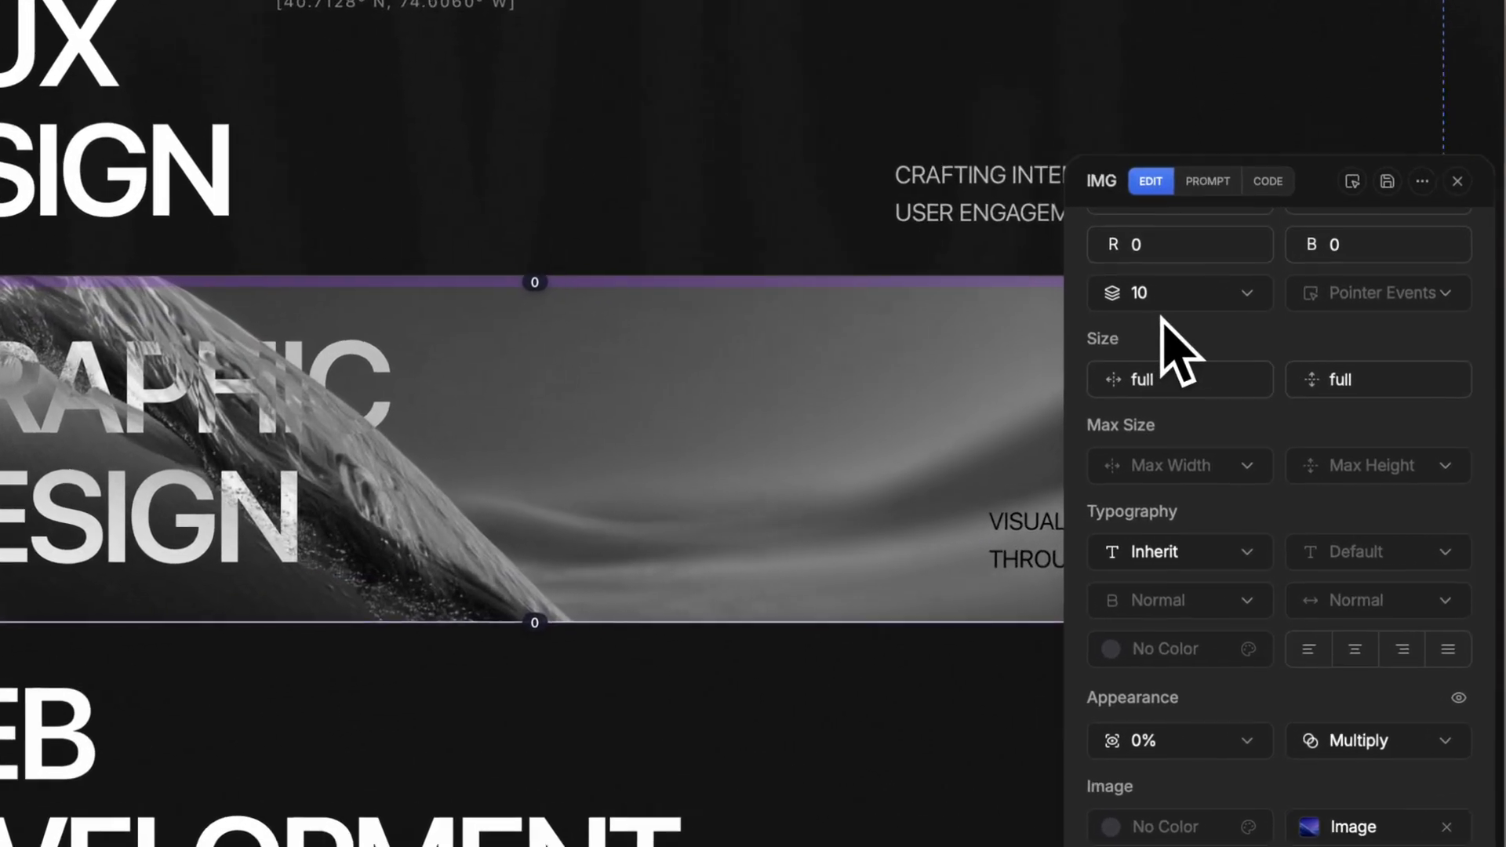
# Step: Replace the row's background with the glowing chart image from an Aura search for "Futuristic Neon Data Visualization on Glass Dashboard"
pyautogui.scroll(-2, 1162, 317)
pyautogui.click(1338, 660)
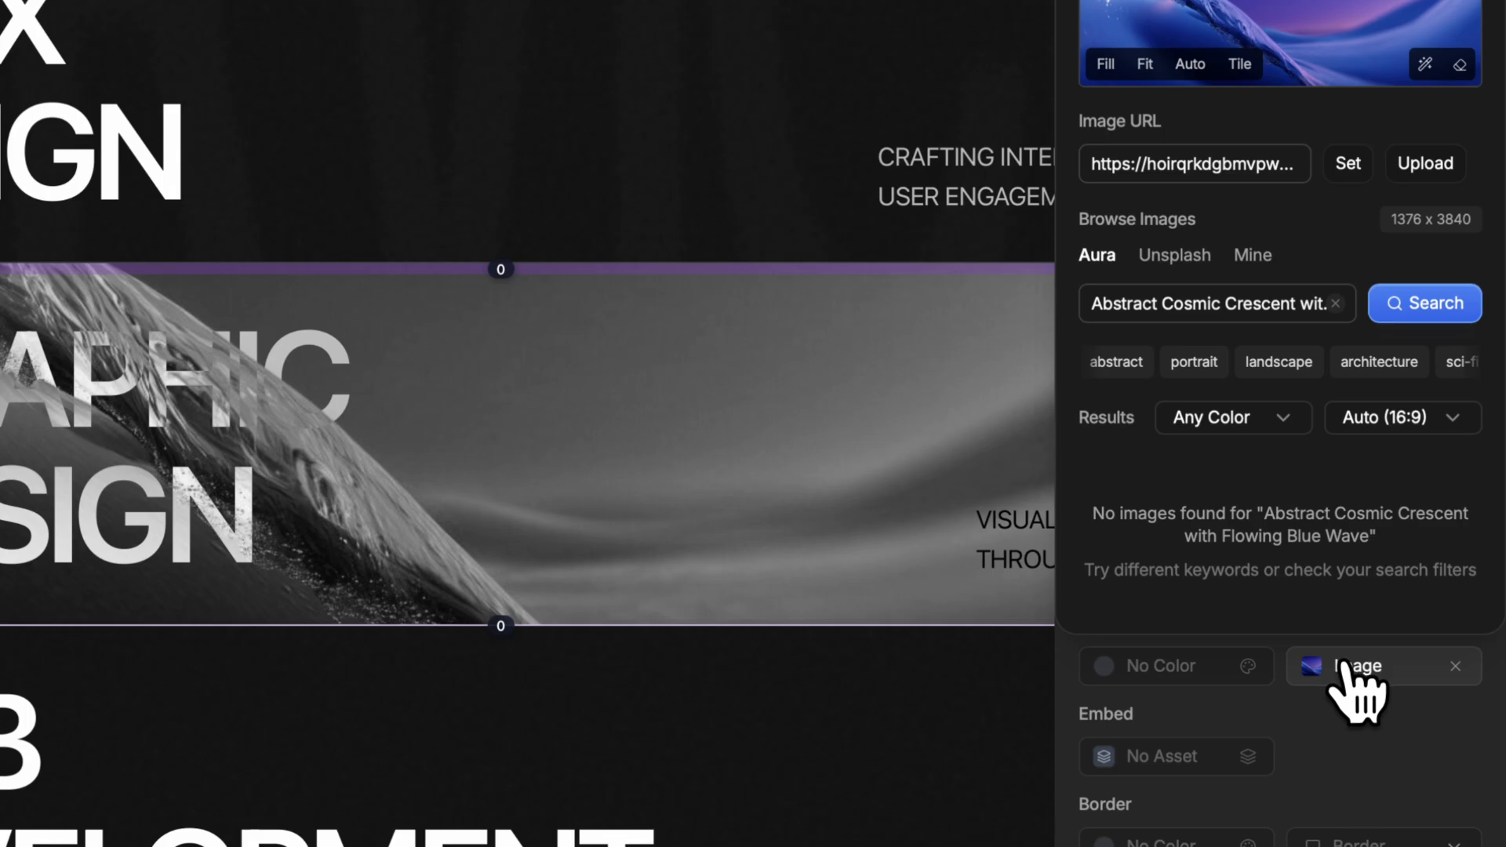
pyautogui.tripleClick(1193, 303)
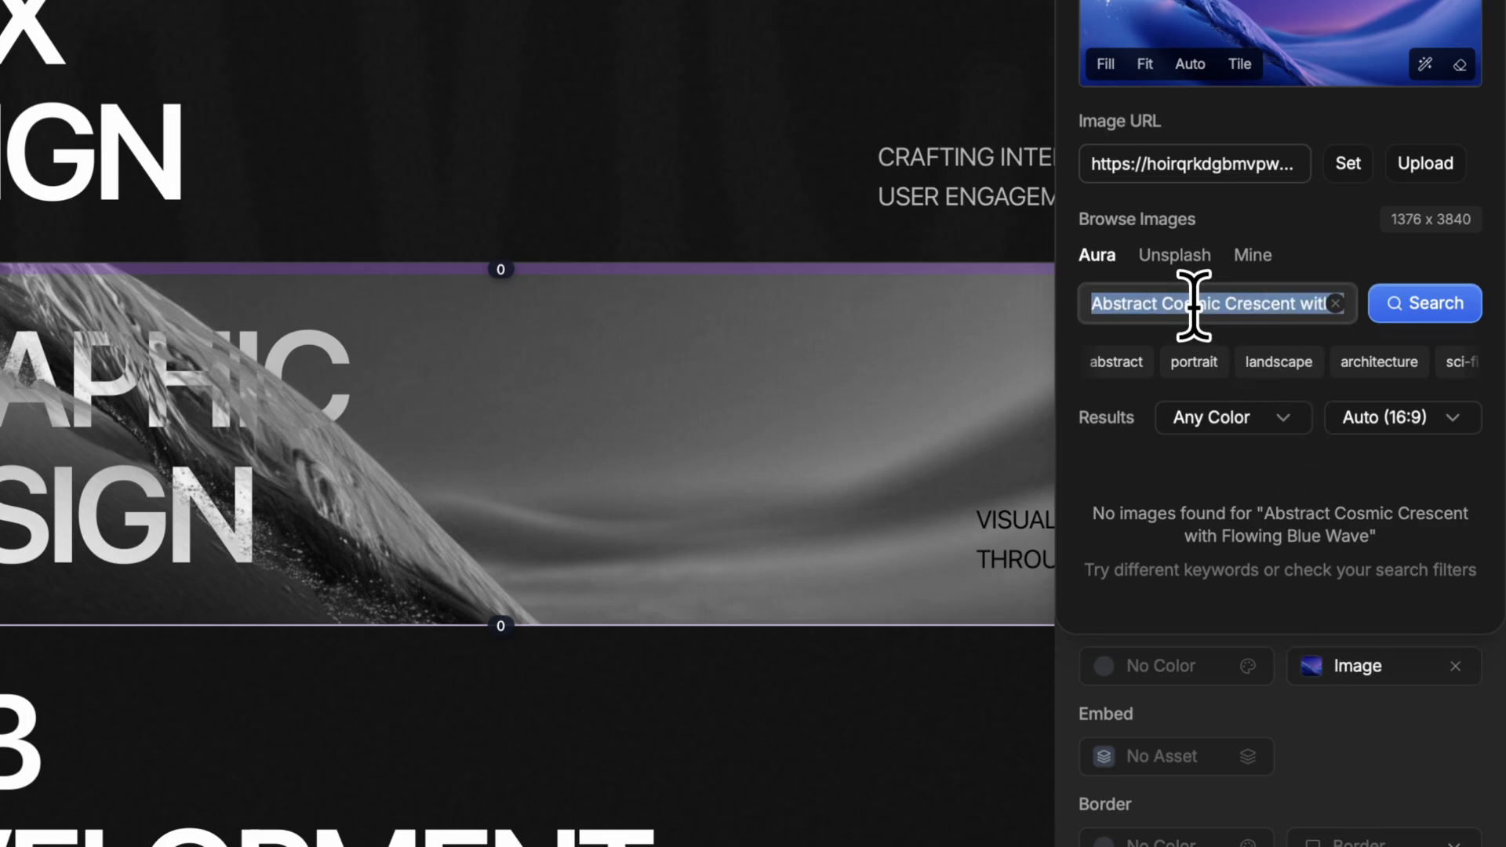
pyautogui.write('Futuristic Neon Data Visualization on Glass Dashboard')
pyautogui.click(1433, 310)
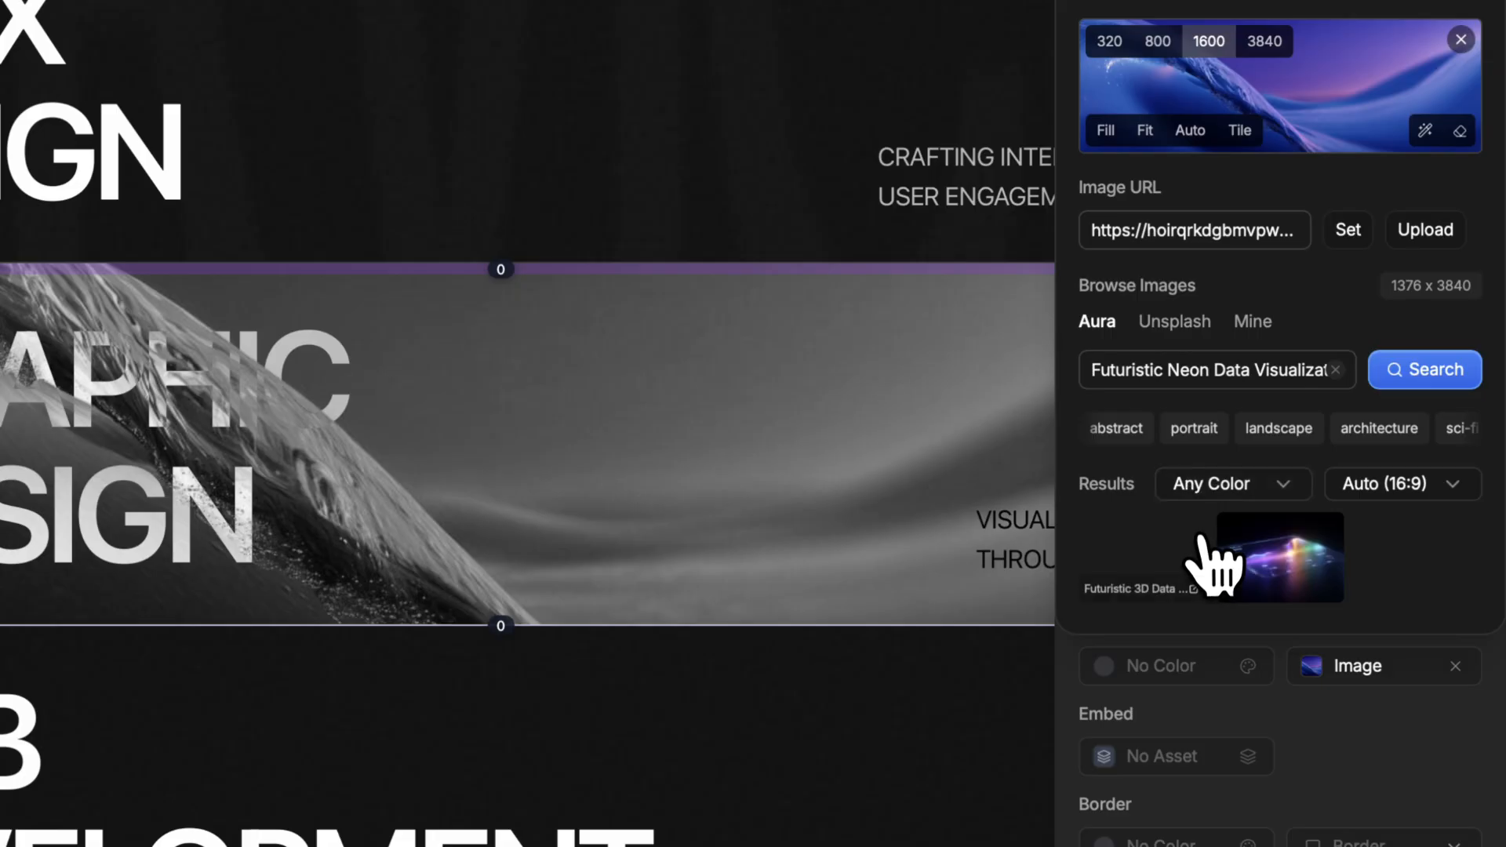
pyautogui.click(1286, 542)
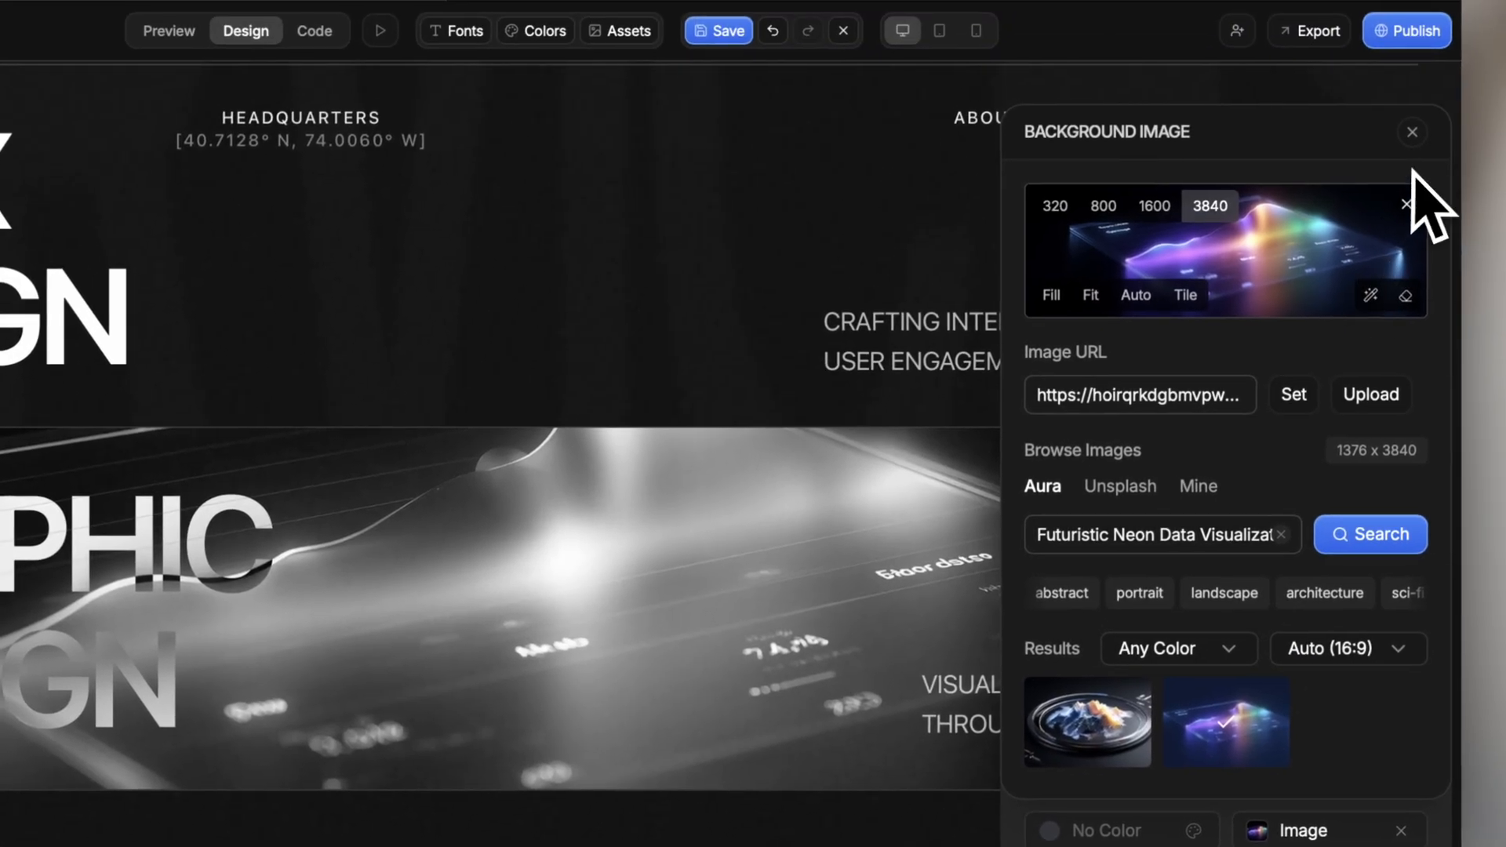
pyautogui.click(1411, 133)
# Step: Replace the Case 01 Atelier Edition image with the Aura search result for "Sunlit portrait of woman amid pink blossoms"
pyautogui.scroll(-9, 718, 562)
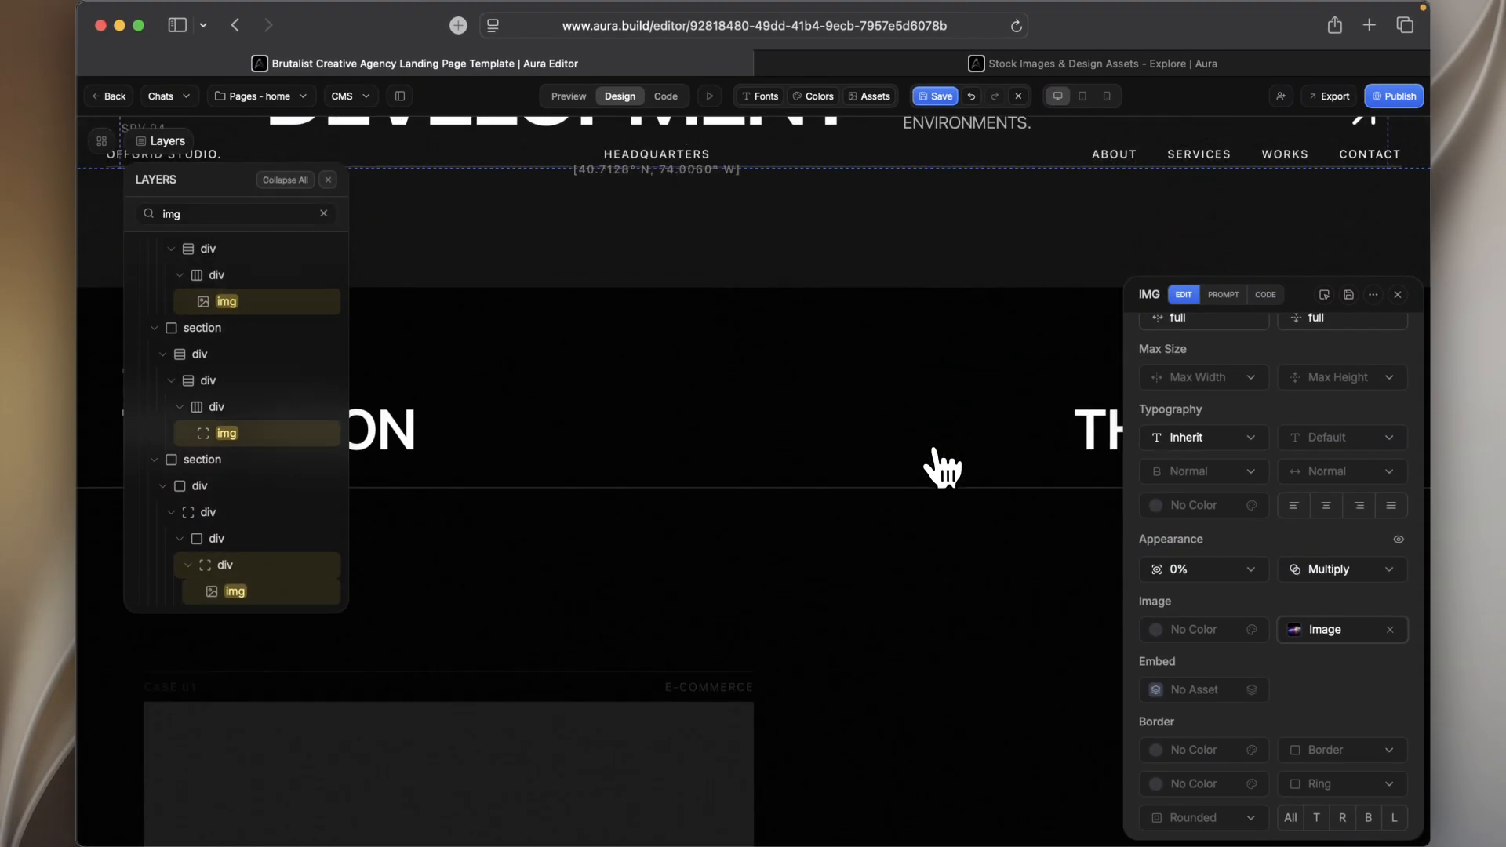
pyautogui.scroll(-6, 941, 468)
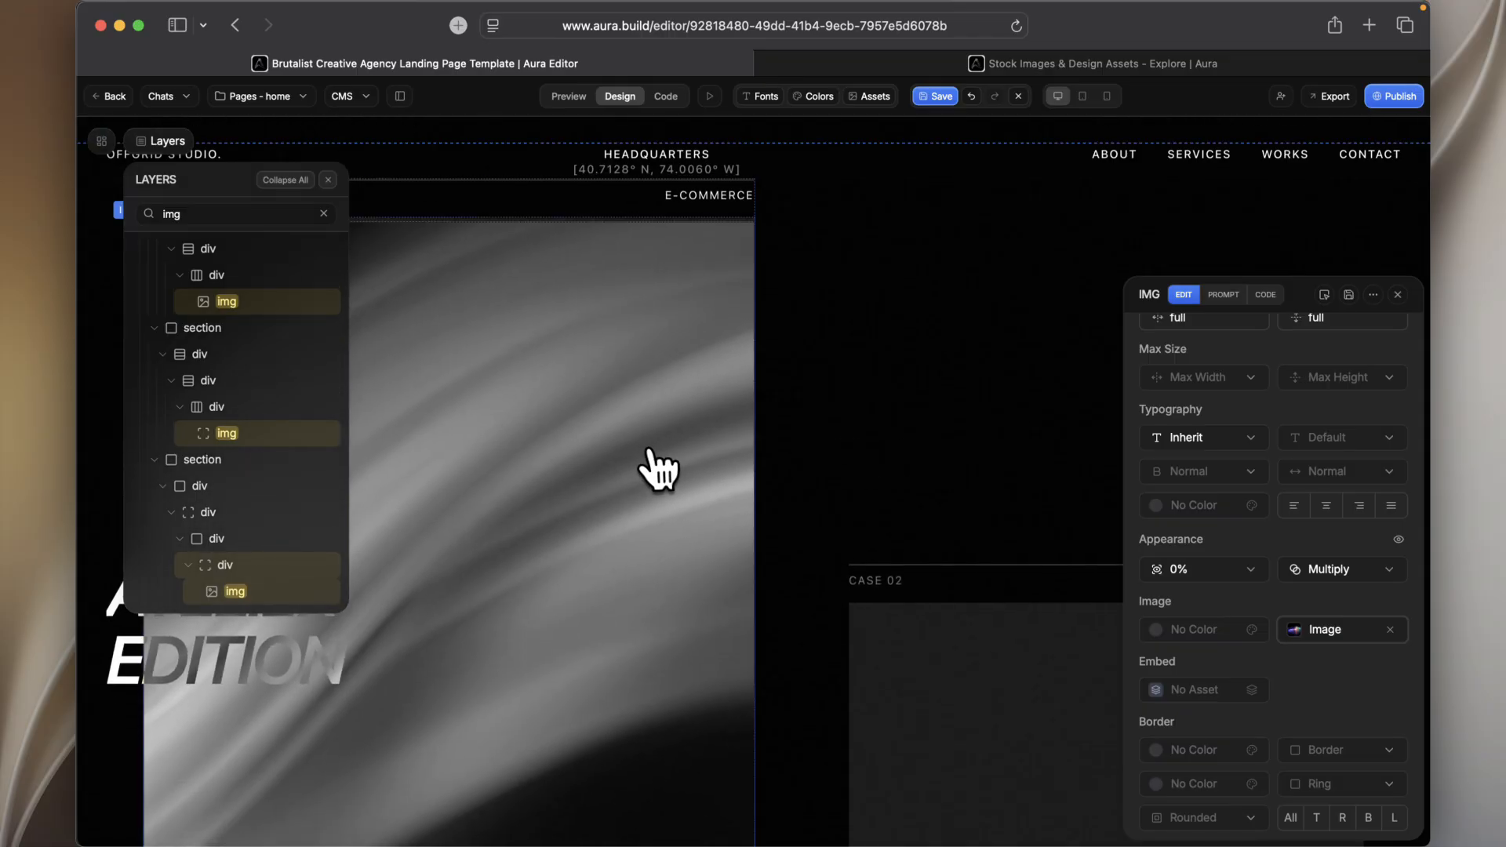
pyautogui.click(657, 469)
pyautogui.click(328, 179)
pyautogui.click(995, 528)
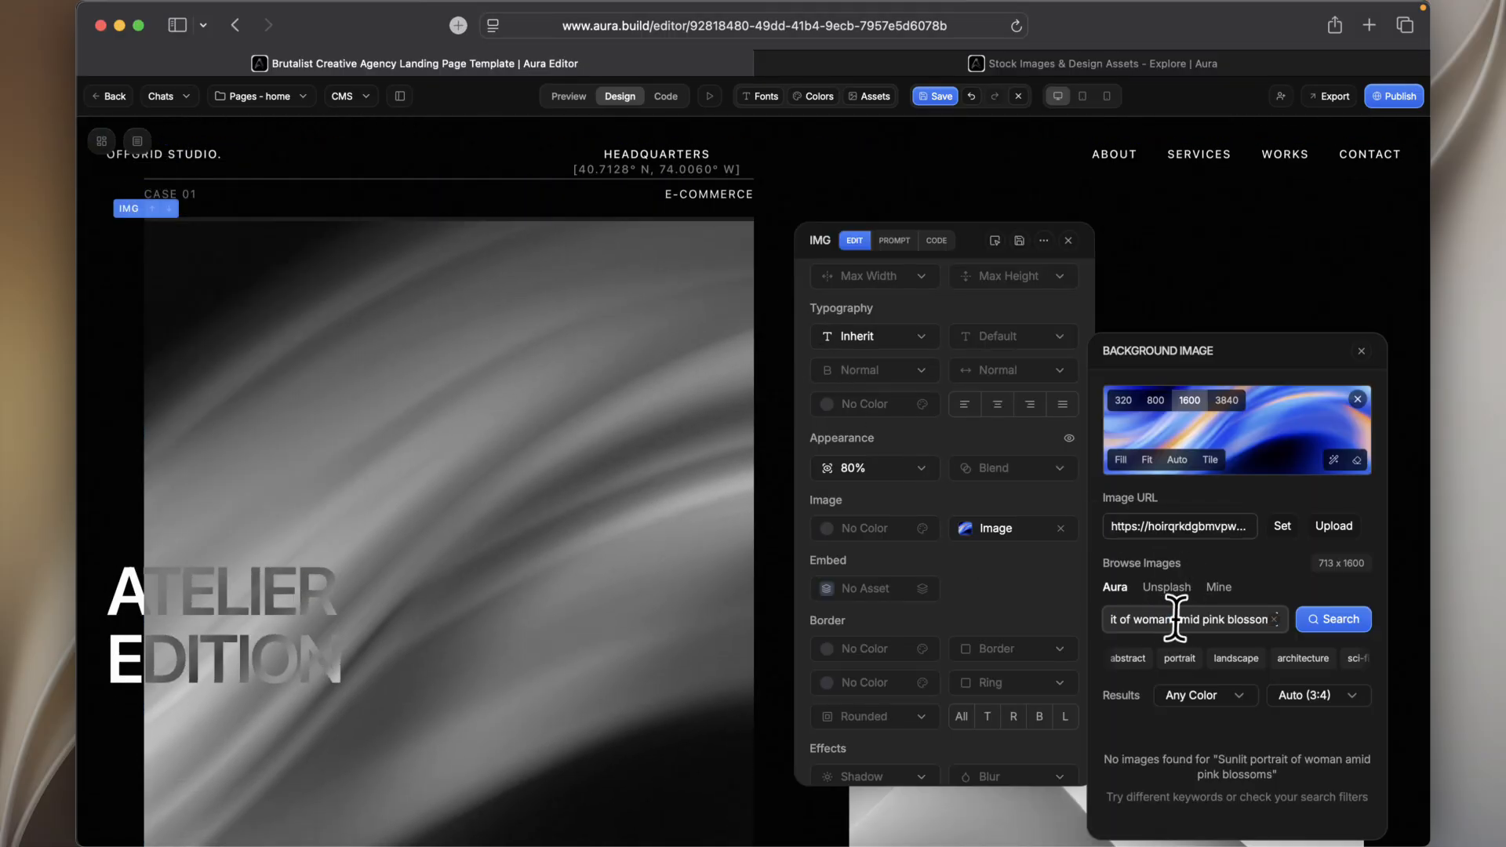
pyautogui.click(1152, 784)
pyautogui.click(1068, 241)
# Step: Replace the Case 02 Signal Grid image using an Aura search for "Green Futuristic Digital Interface Background"
pyautogui.scroll(-4, 1055, 353)
pyautogui.click(1043, 398)
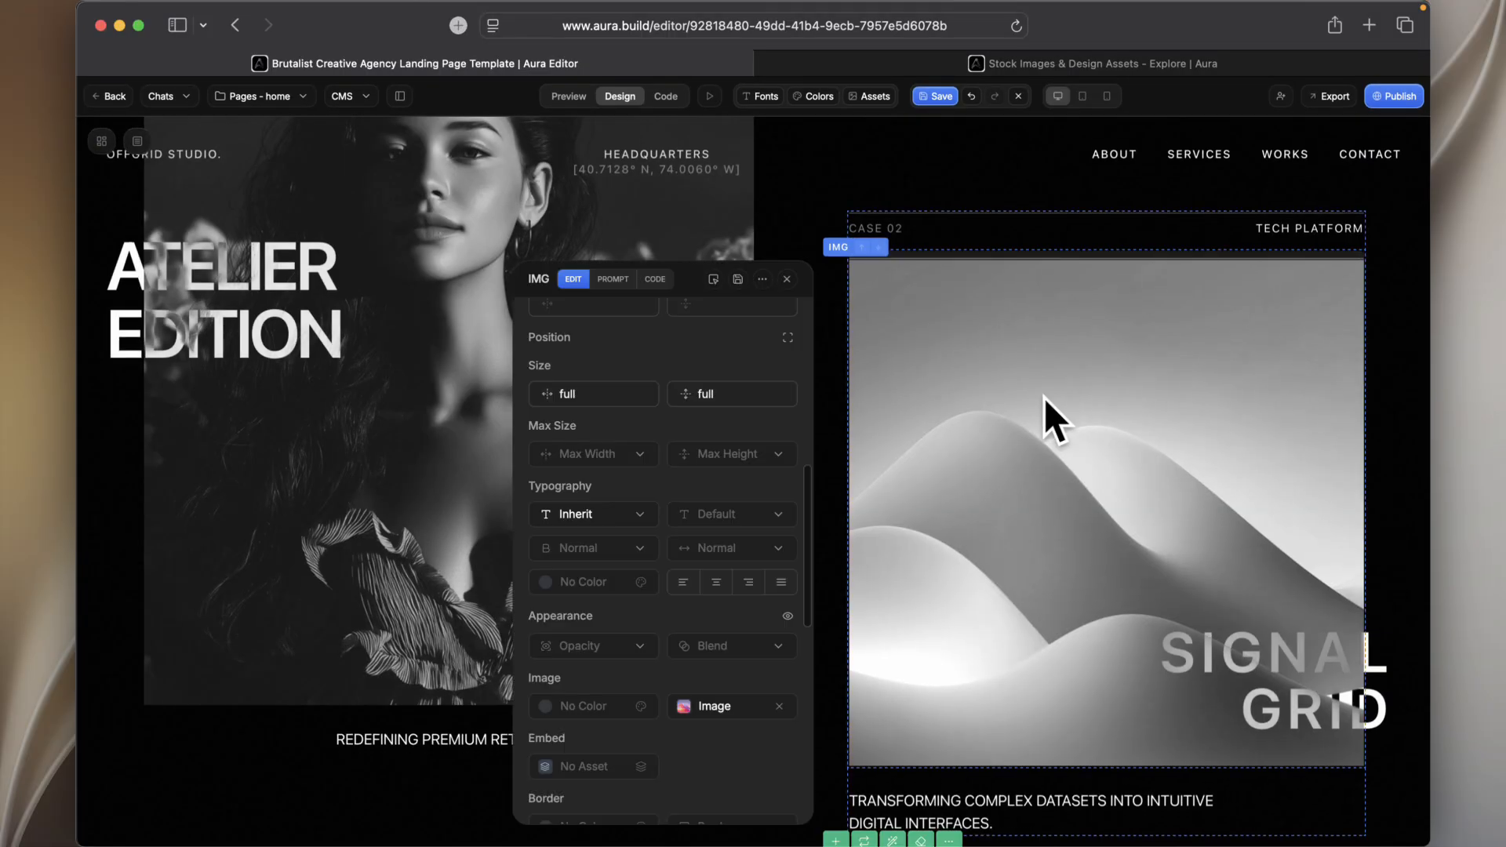
pyautogui.click(693, 703)
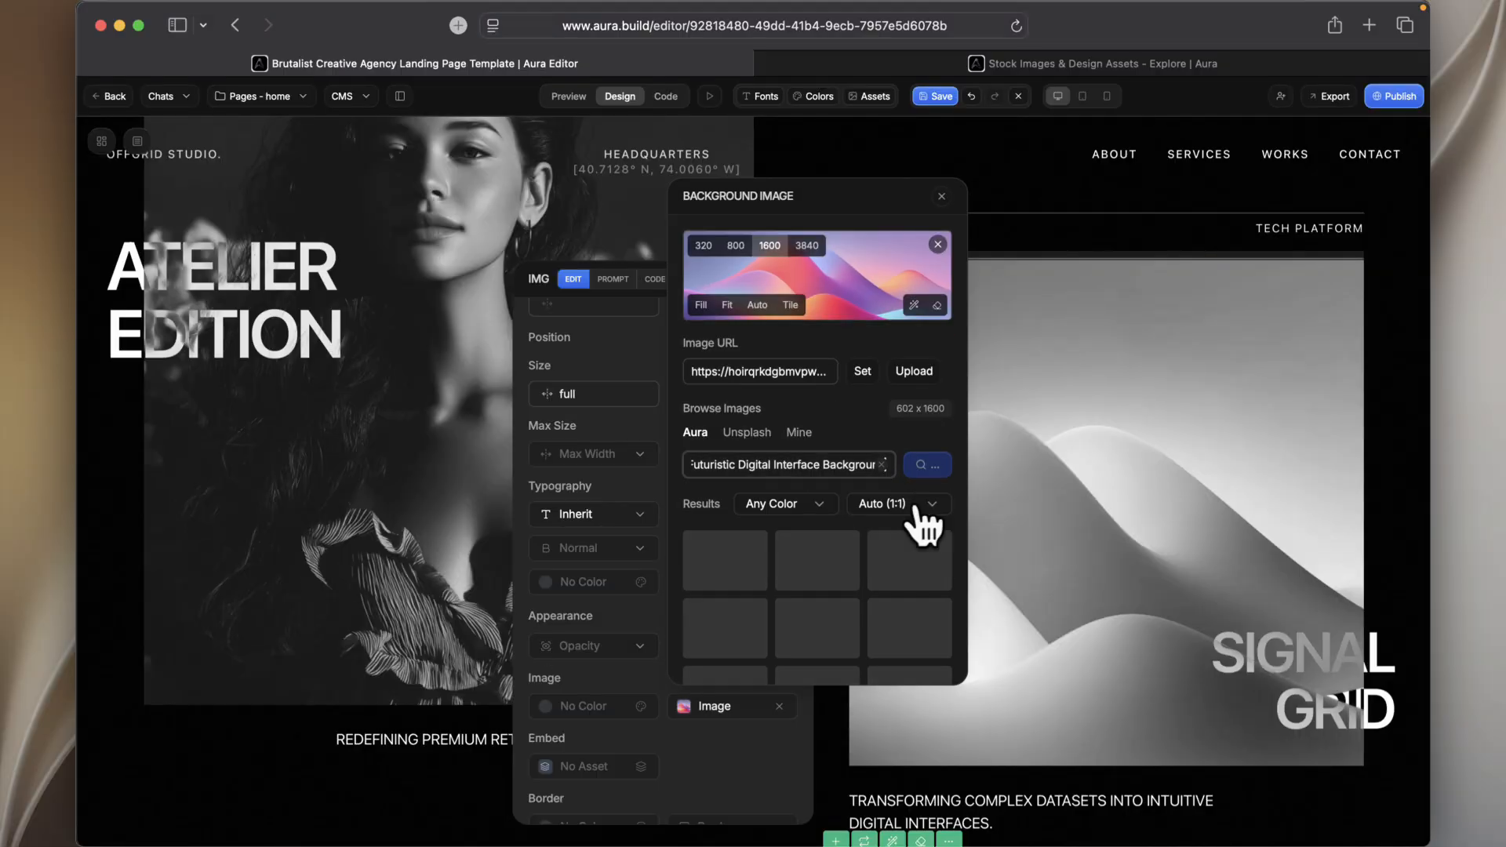
# Step: Close the image picker and select the Case 03 image behind the Apex Motor heading
pyautogui.scroll(-3, 1065, 409)
pyautogui.click(795, 456)
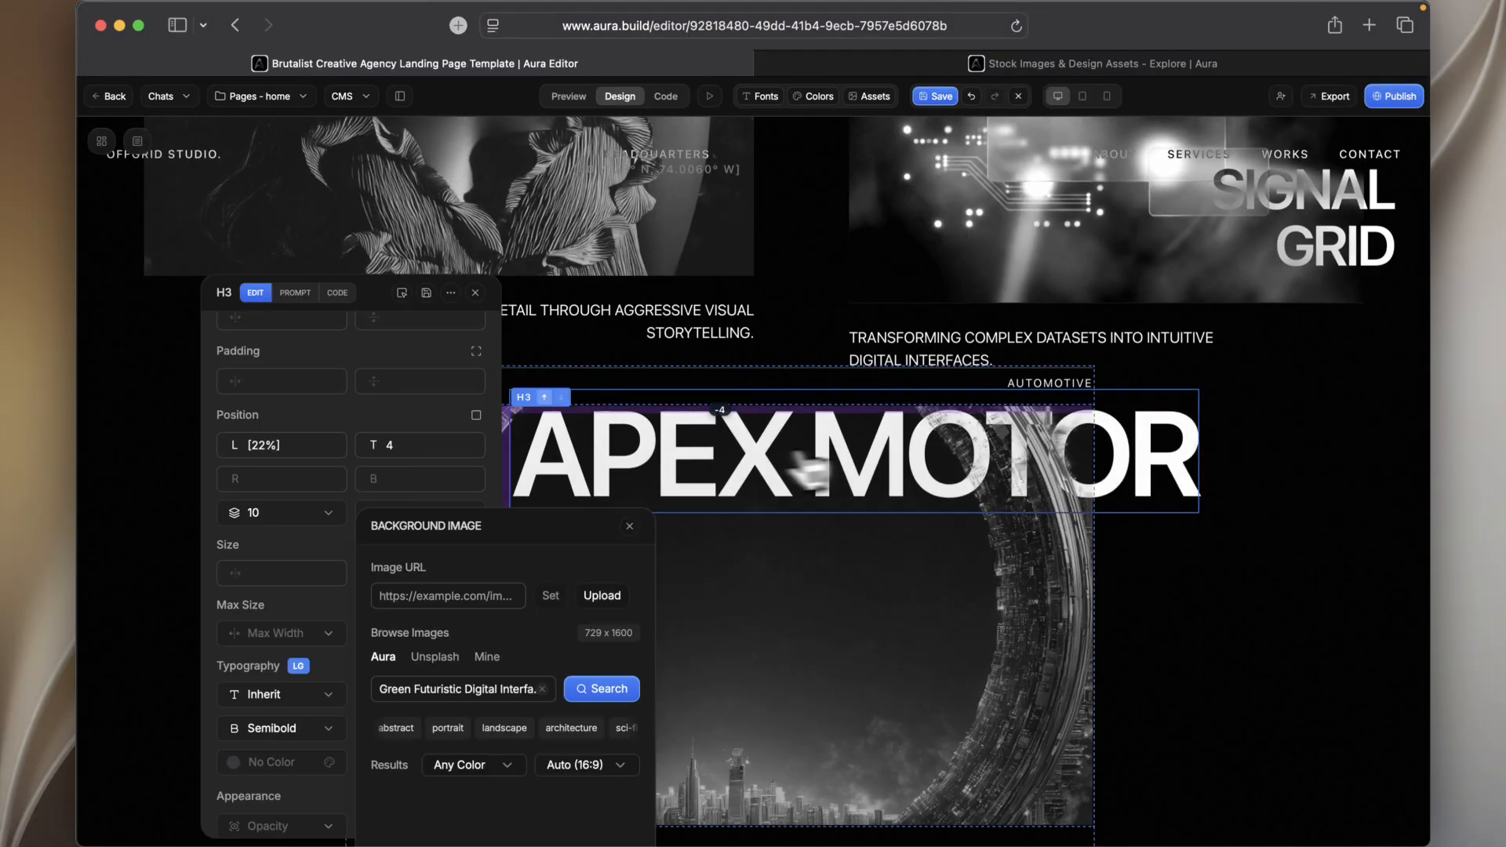
pyautogui.click(628, 527)
pyautogui.click(512, 616)
pyautogui.scroll(-3, 1297, 642)
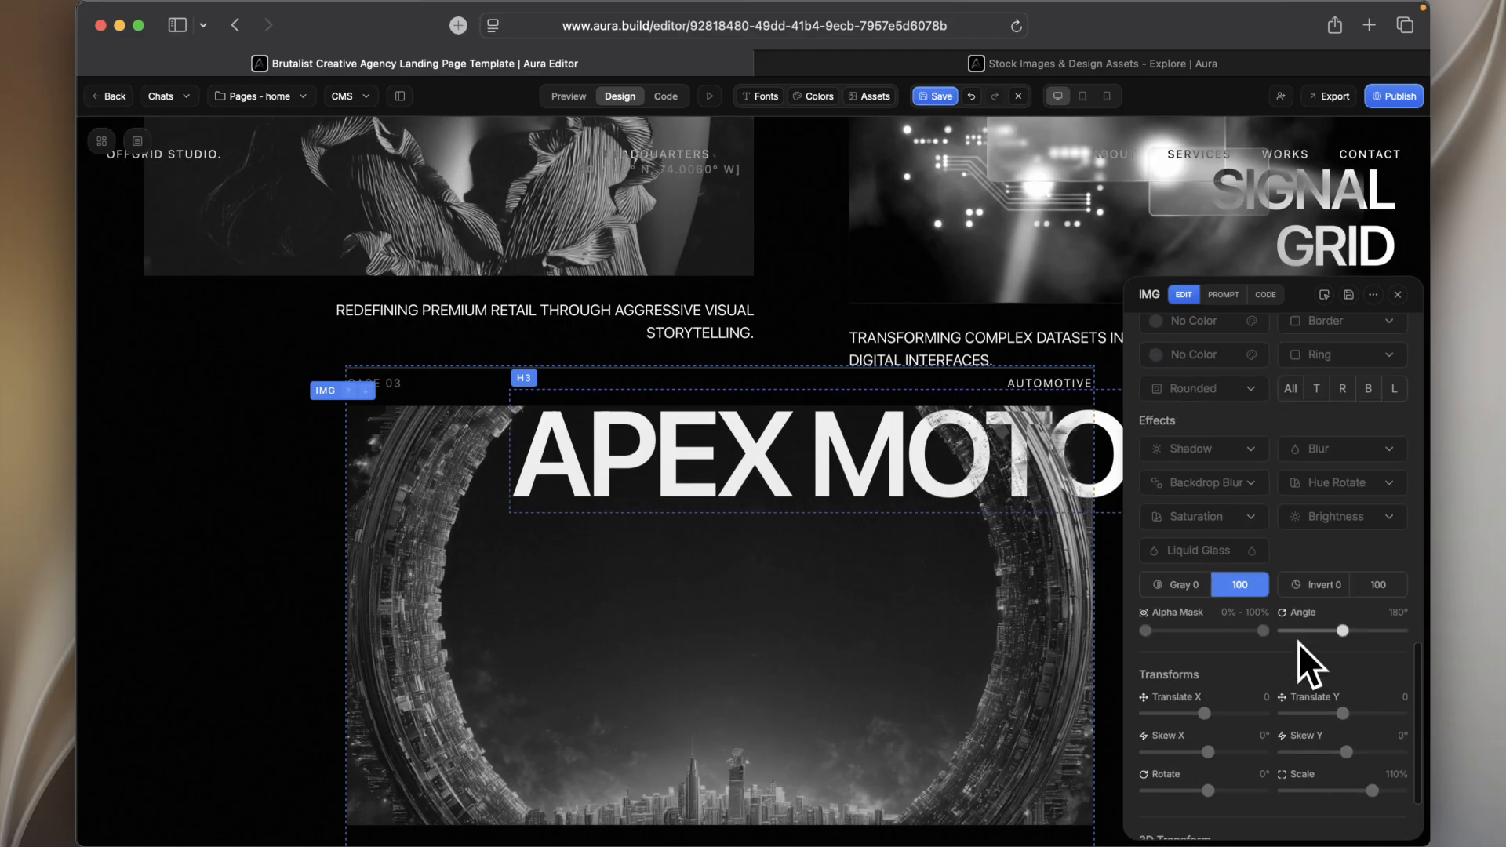
pyautogui.scroll(7, 1297, 643)
# Step: Replace the Case 03 image with the car picture from an Aura search for the copied "Futuristic Supercar Speeds in" title
pyautogui.click(1311, 738)
pyautogui.click(1283, 541)
pyautogui.press('super+shift+v')
pyautogui.press('Return')
pyautogui.click(1366, 542)
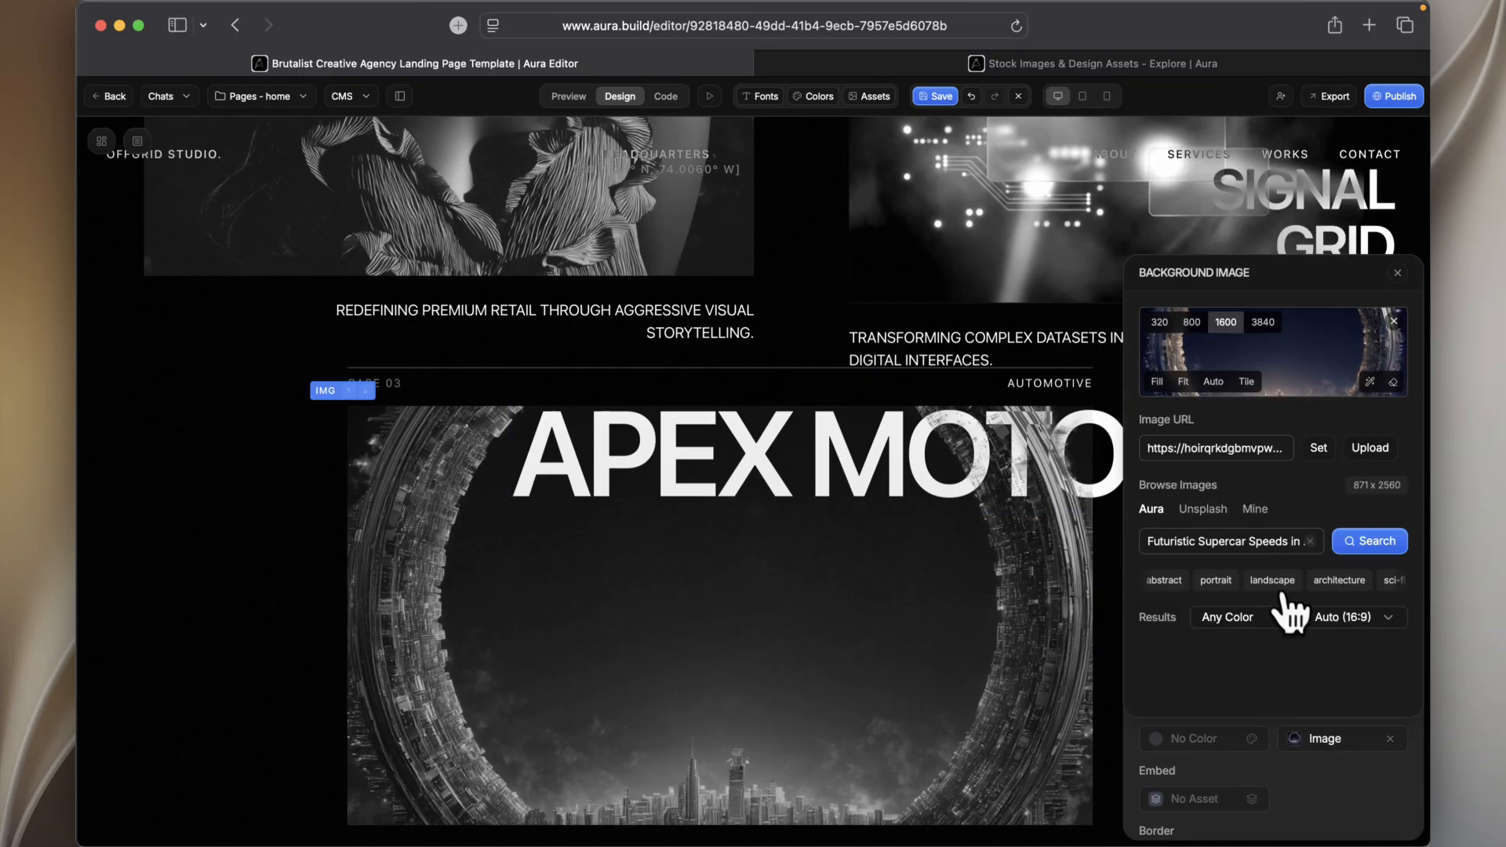
pyautogui.click(1177, 668)
pyautogui.click(1397, 274)
pyautogui.click(1396, 296)
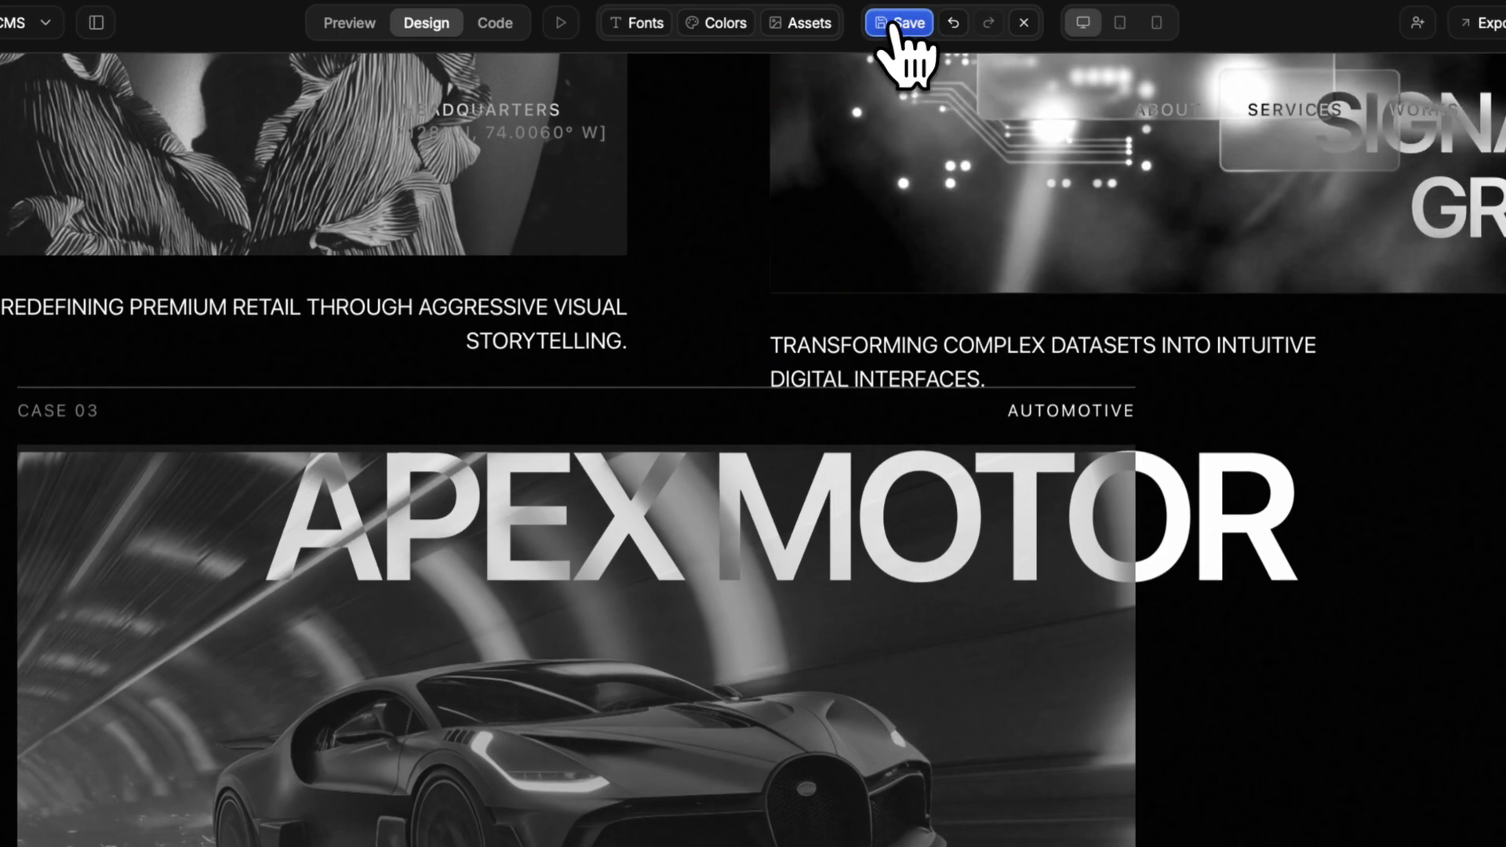
# Step: Save the design edits, show the chat panel beside the canvas and return to the hero section
pyautogui.click(895, 25)
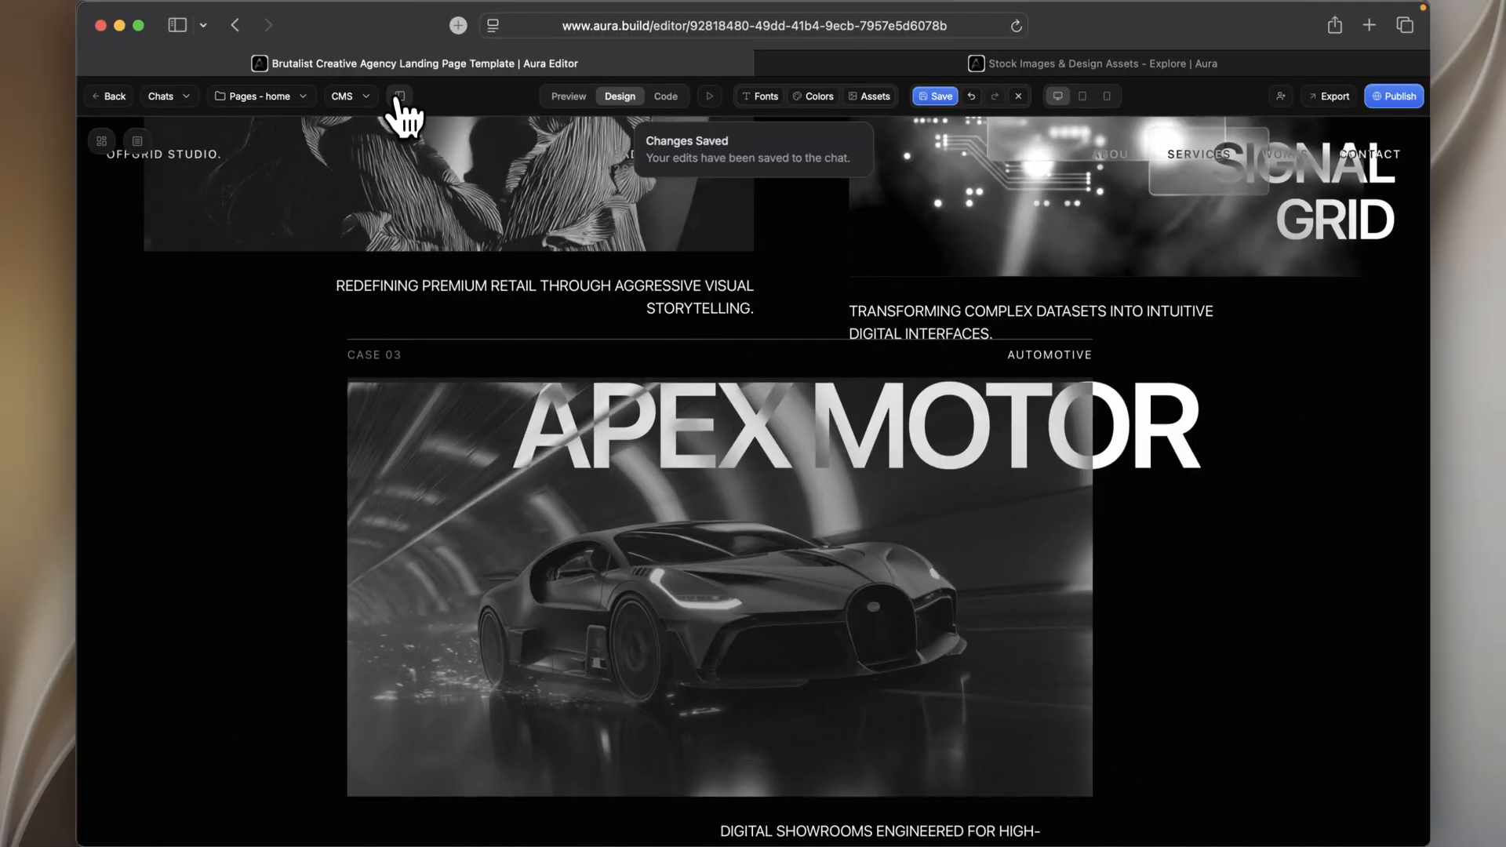
pyautogui.click(399, 96)
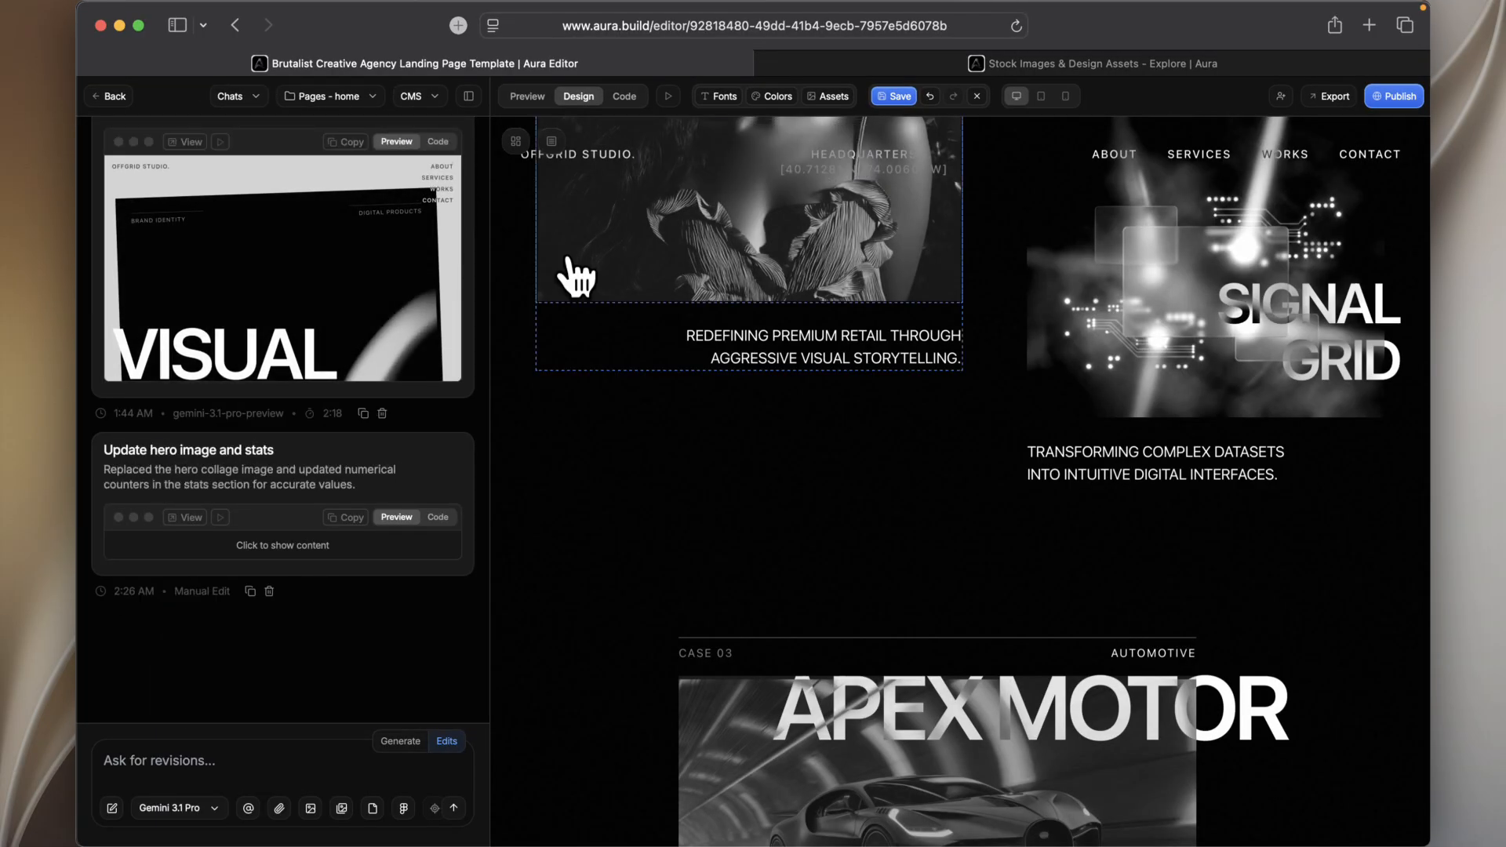
pyautogui.scroll(20, 576, 276)
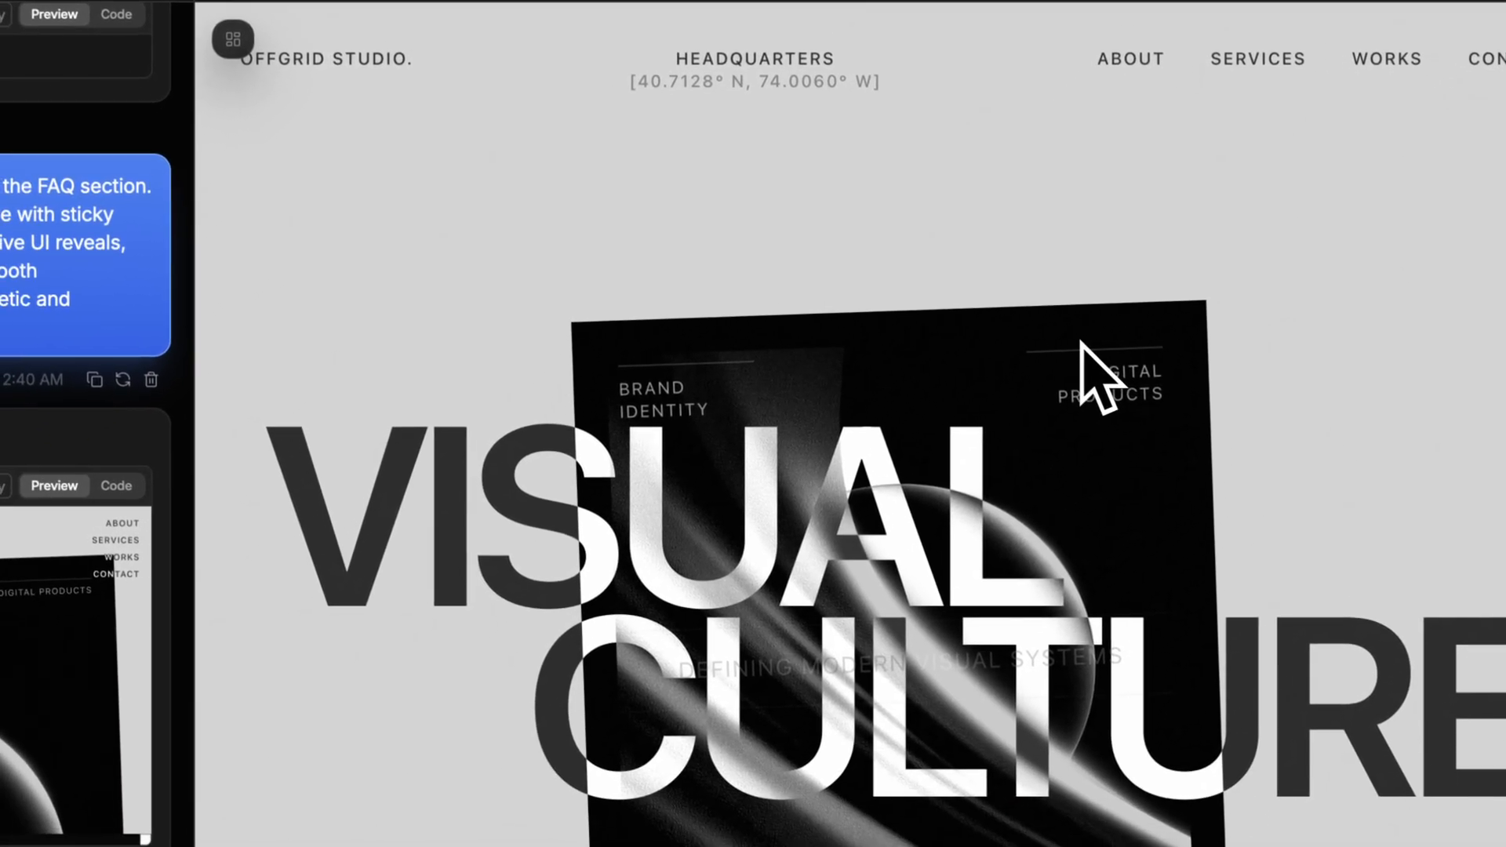
# Step: Review the updated page in the preview from the hero to the footer and back
pyautogui.scroll(-15, 1082, 368)
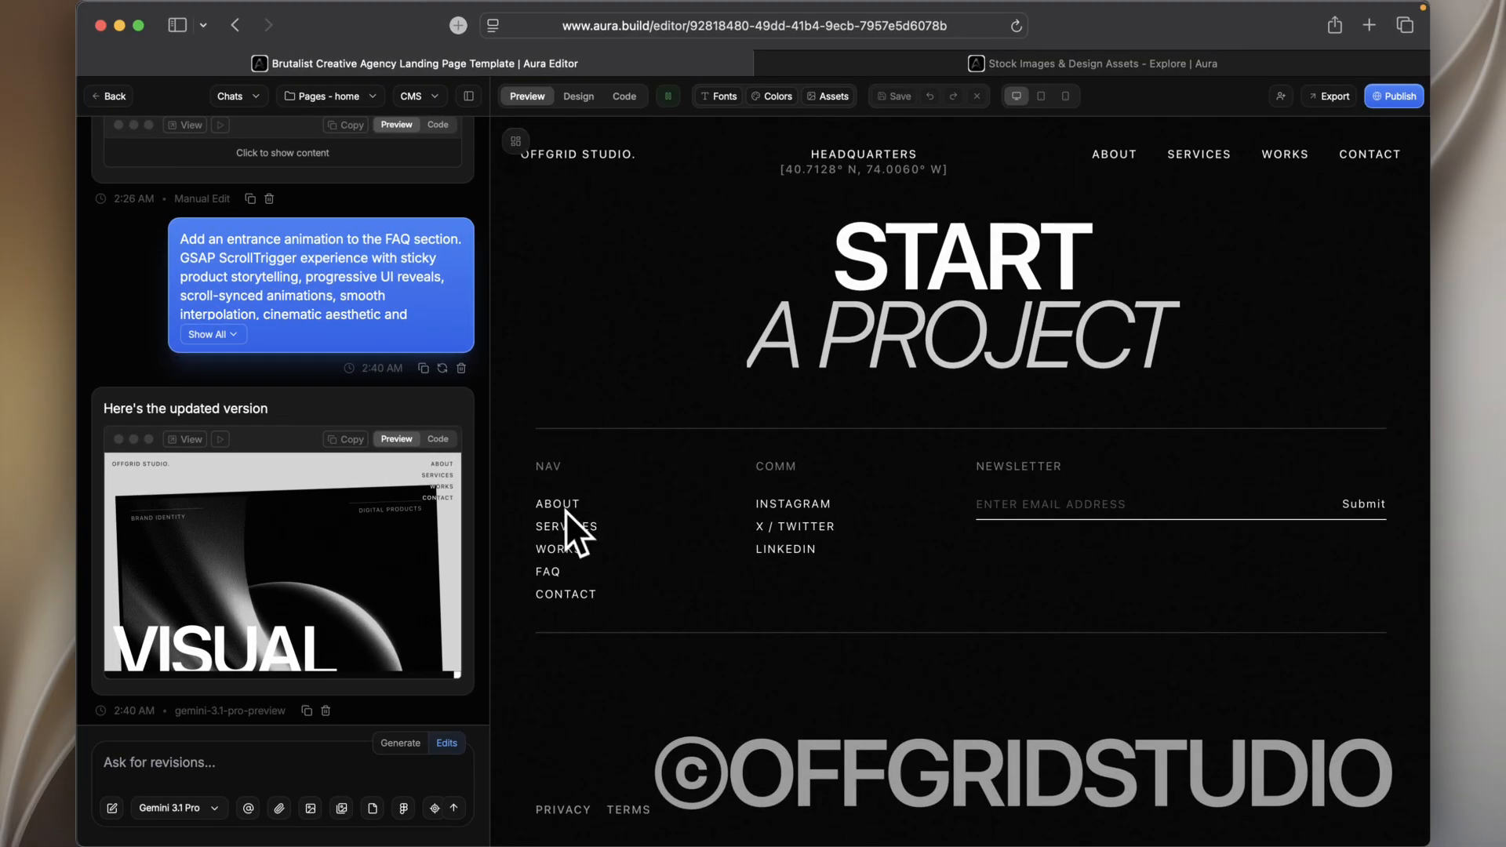
pyautogui.scroll(20, 568, 519)
pyautogui.scroll(-20, 568, 525)
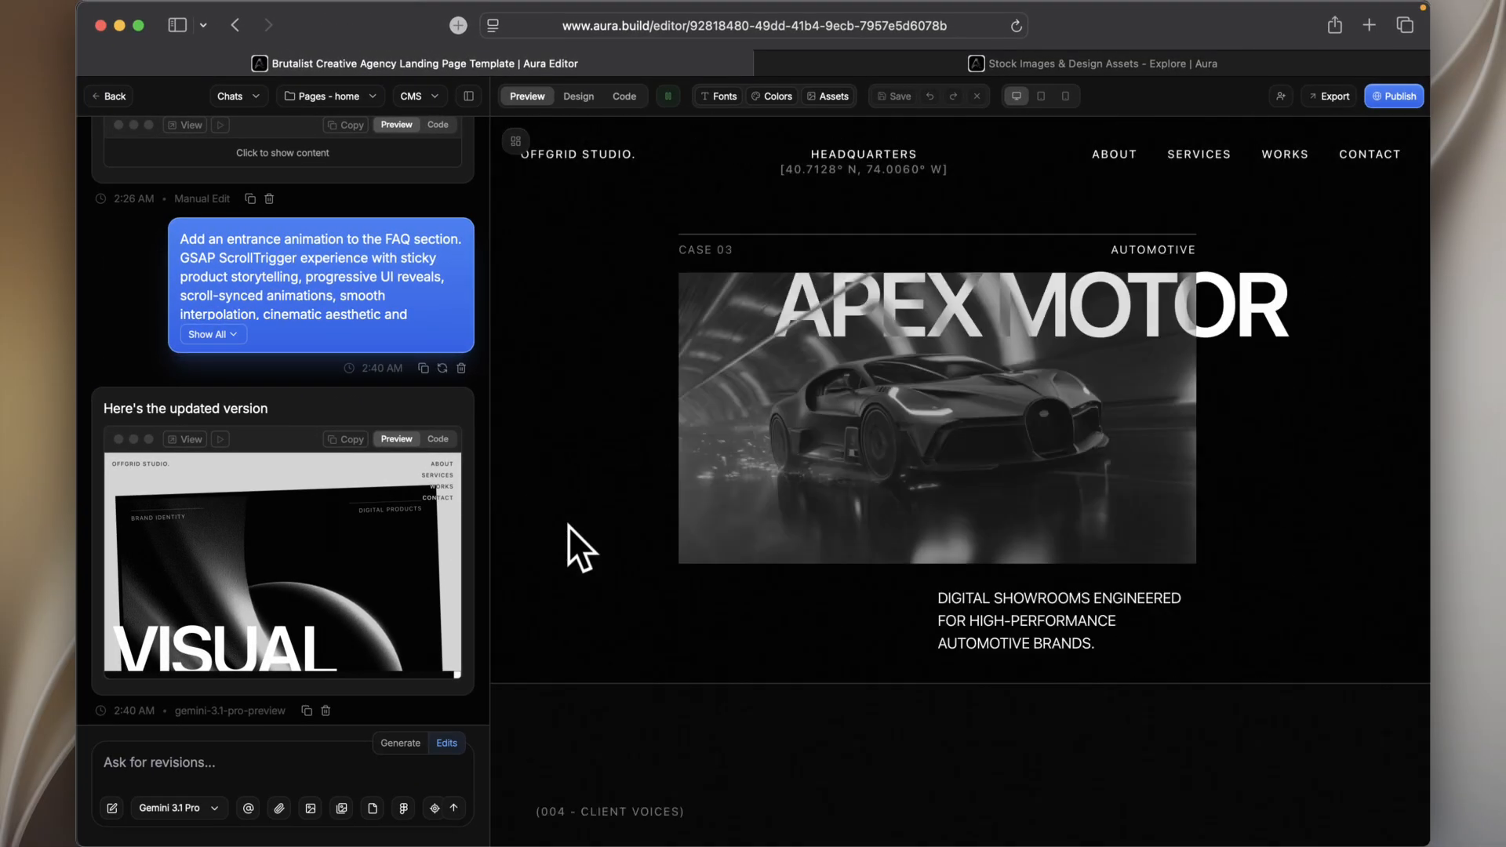
pyautogui.scroll(-10, 568, 525)
pyautogui.scroll(20, 560, 533)
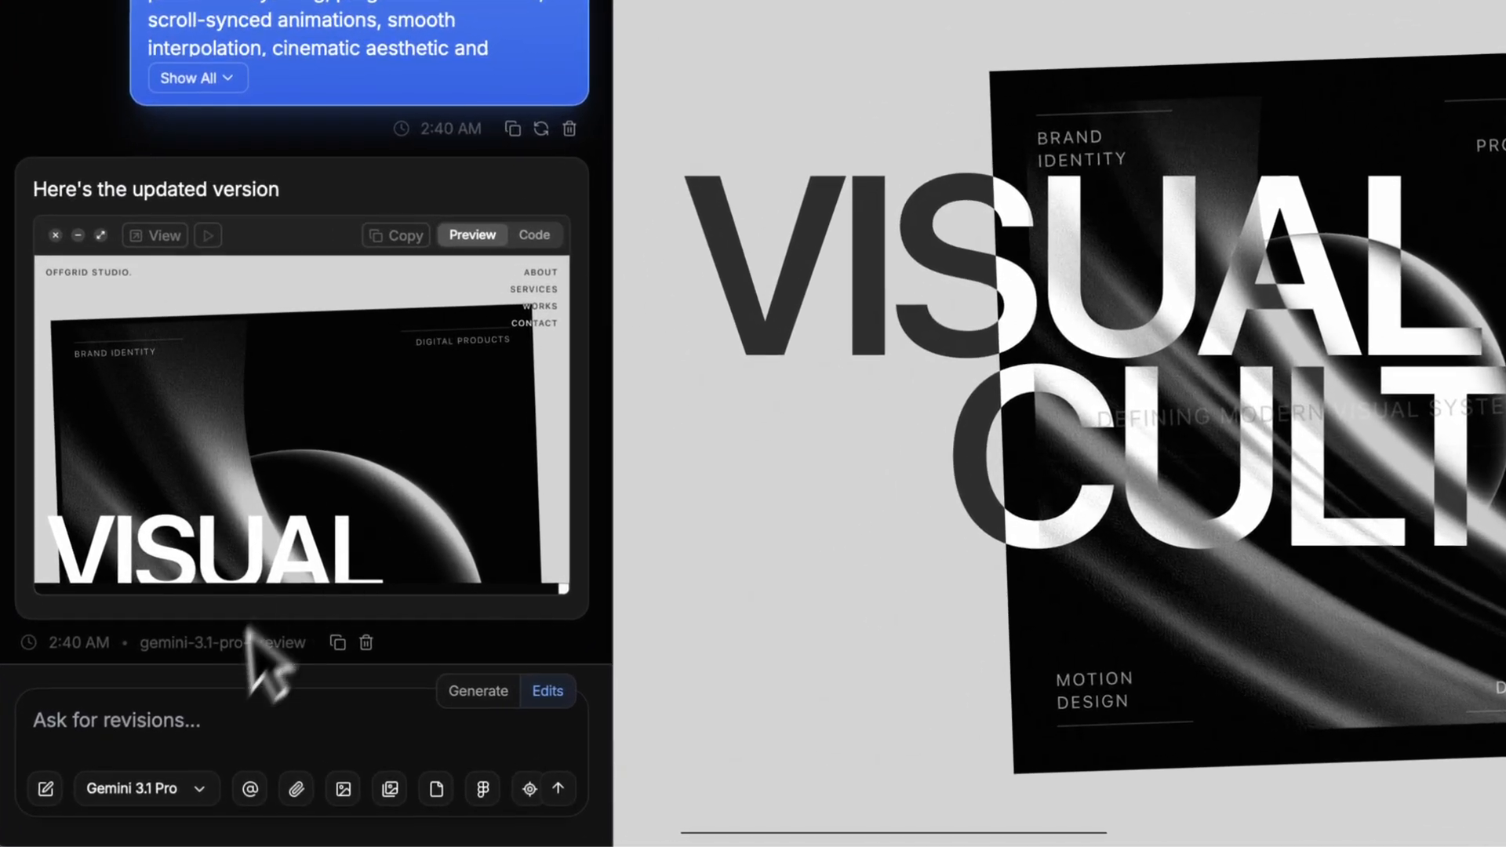
# Step: Submit the revision prompt "Anchor all sections and connect them to the navigation menu links and footer links."
pyautogui.click(213, 768)
pyautogui.write('Anchor all sections and connect them to the navigation menu links and footer links.')
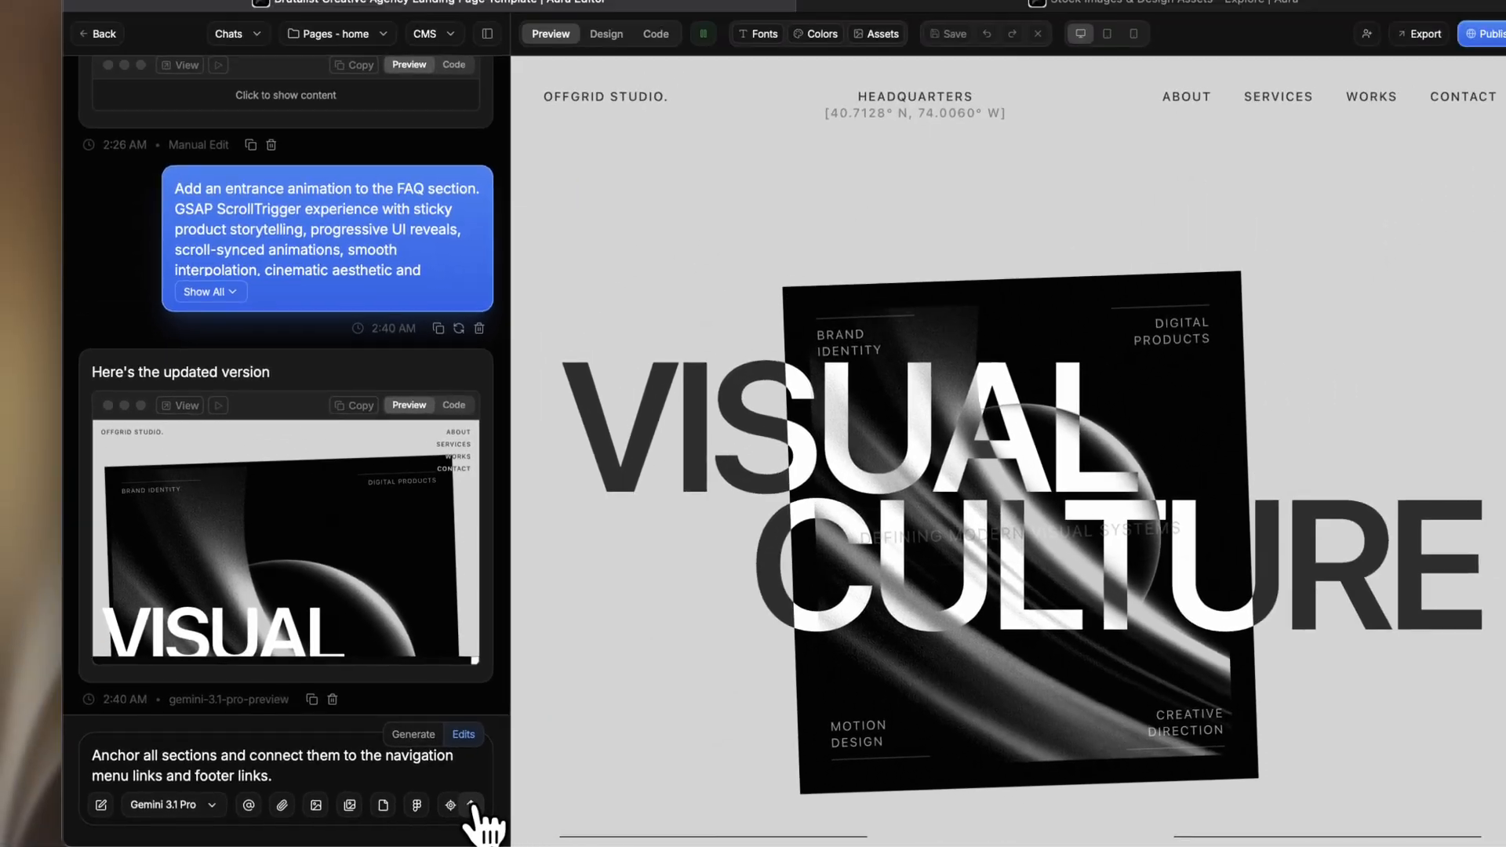
pyautogui.click(558, 788)
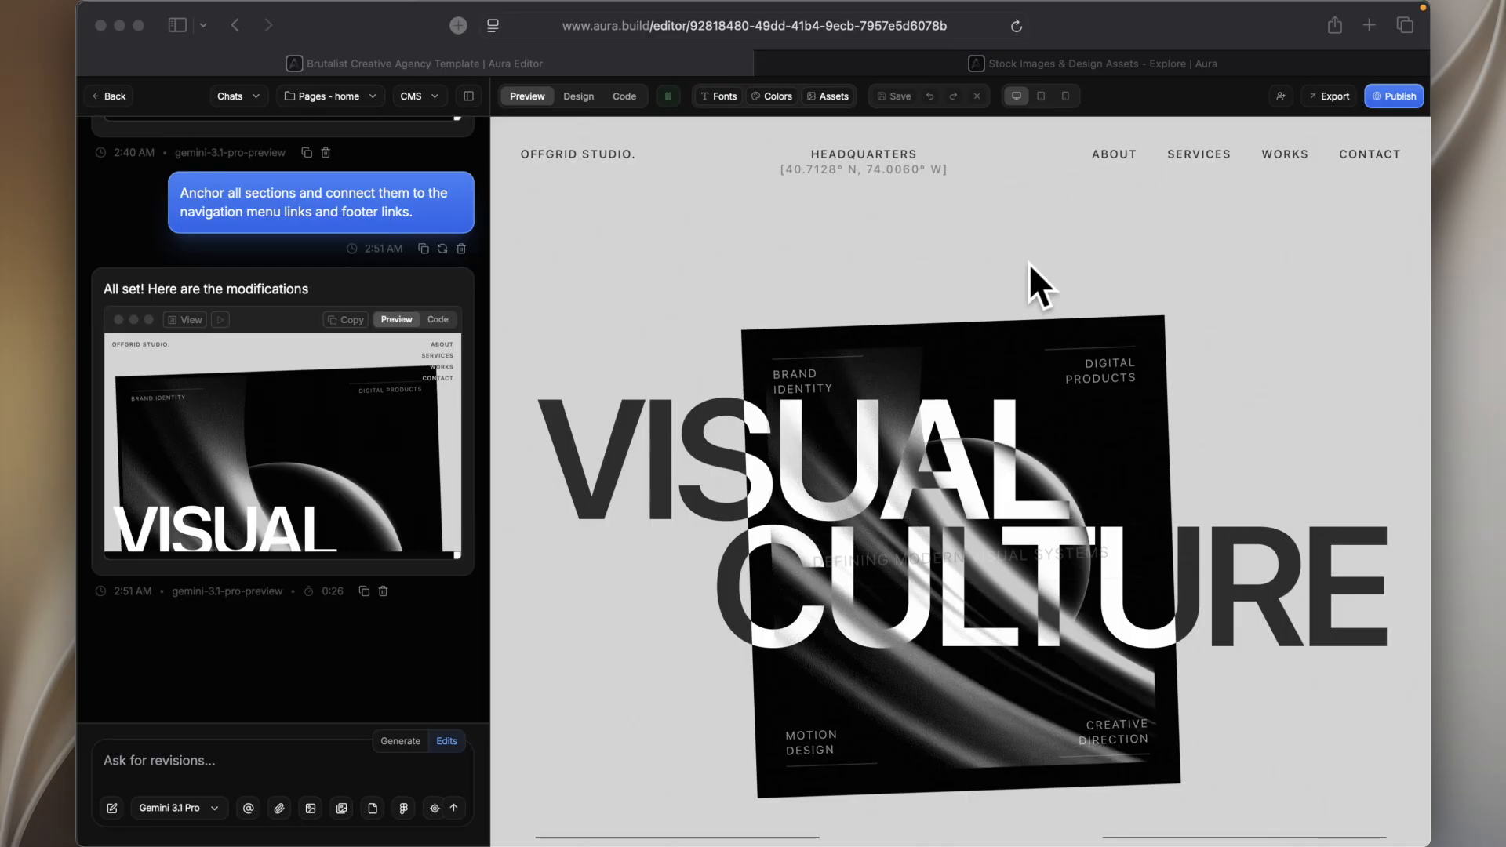
# Step: Test the About and Services navigation links in the preview
pyautogui.click(1122, 152)
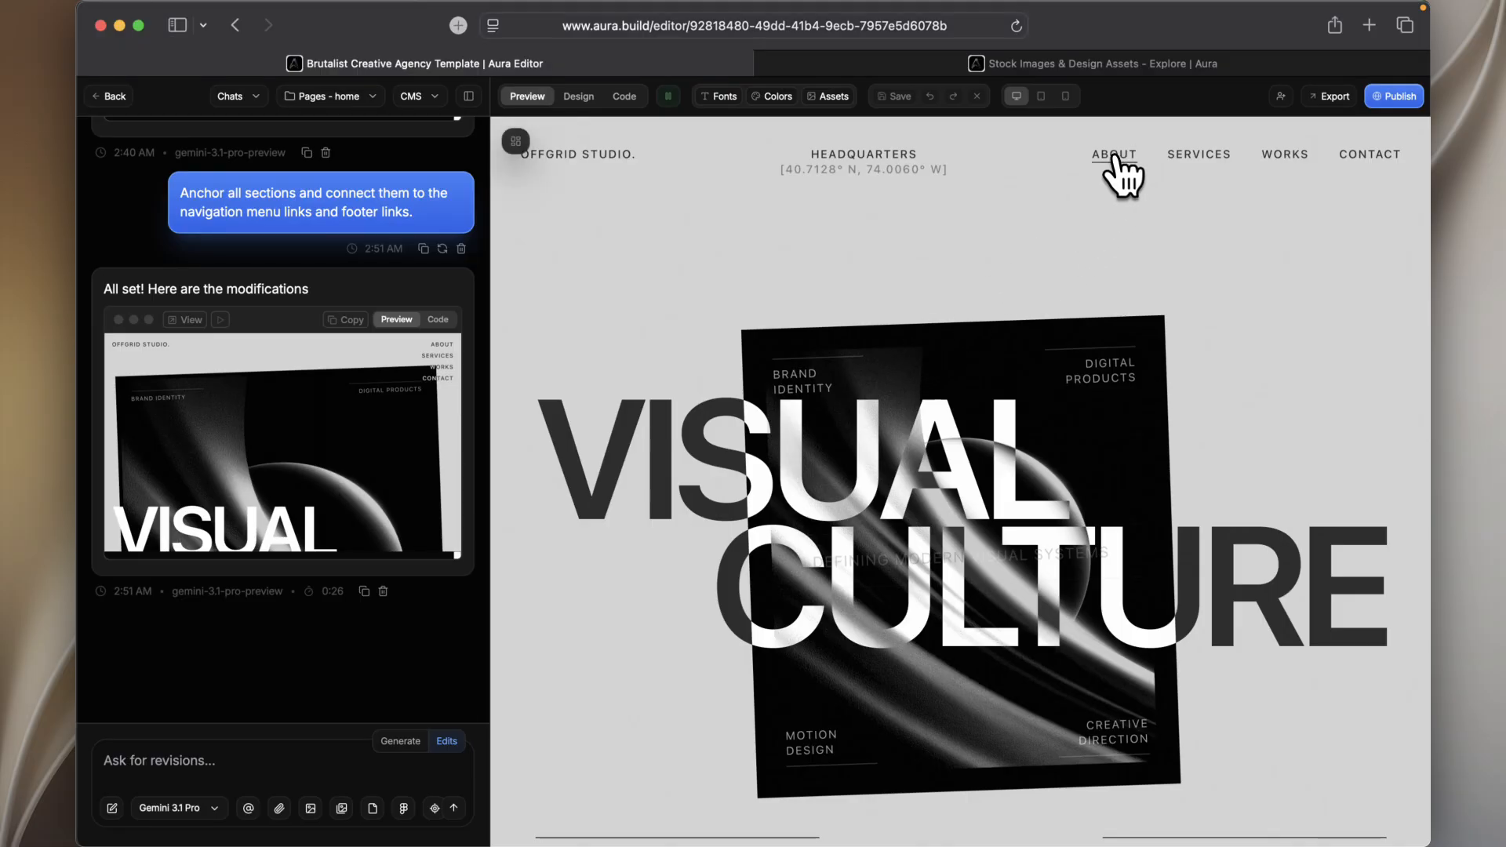
pyautogui.click(1114, 157)
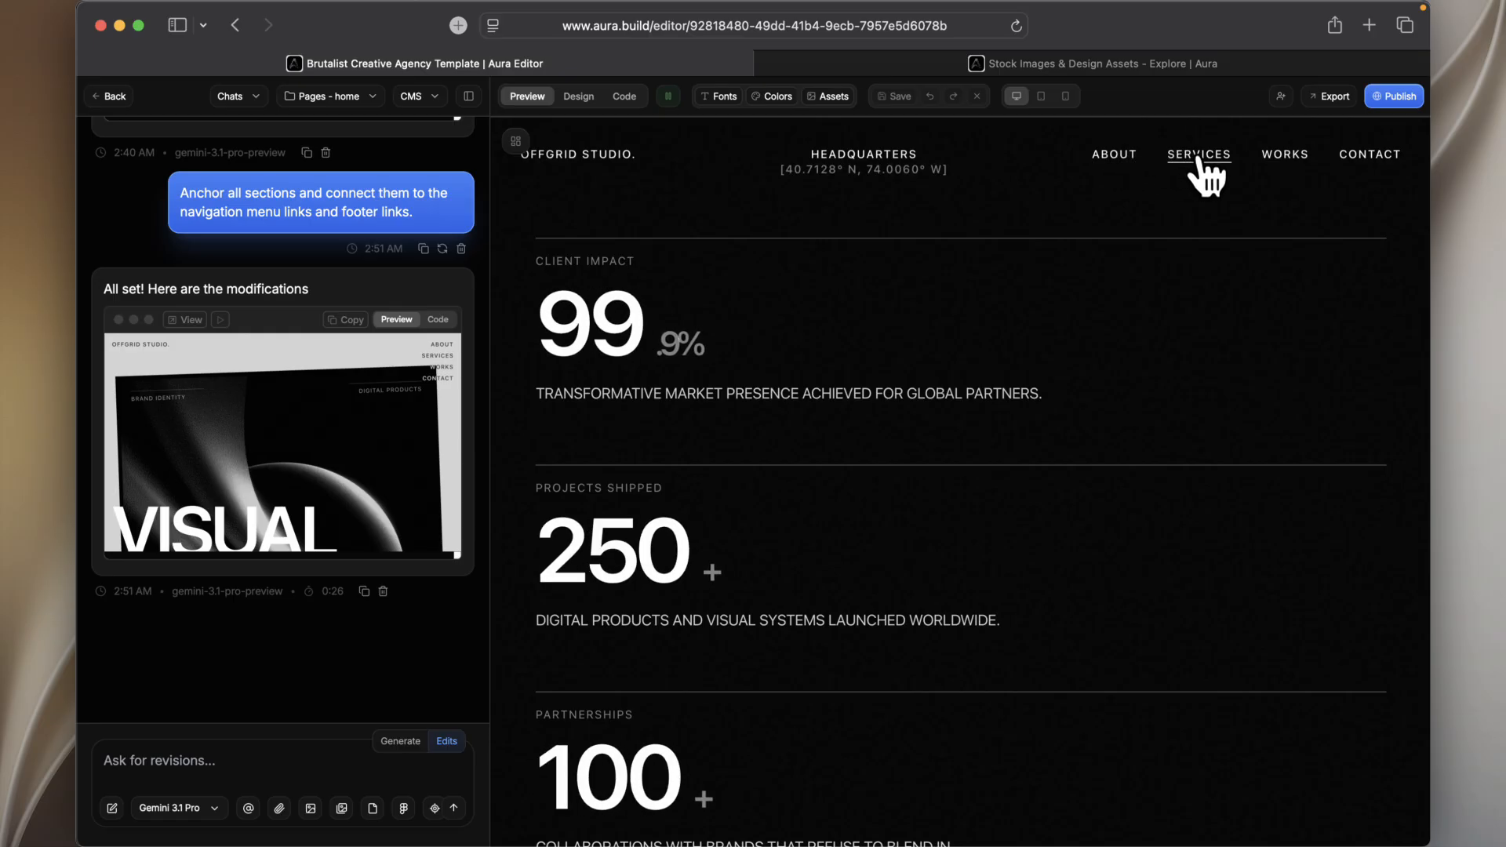
pyautogui.click(1200, 157)
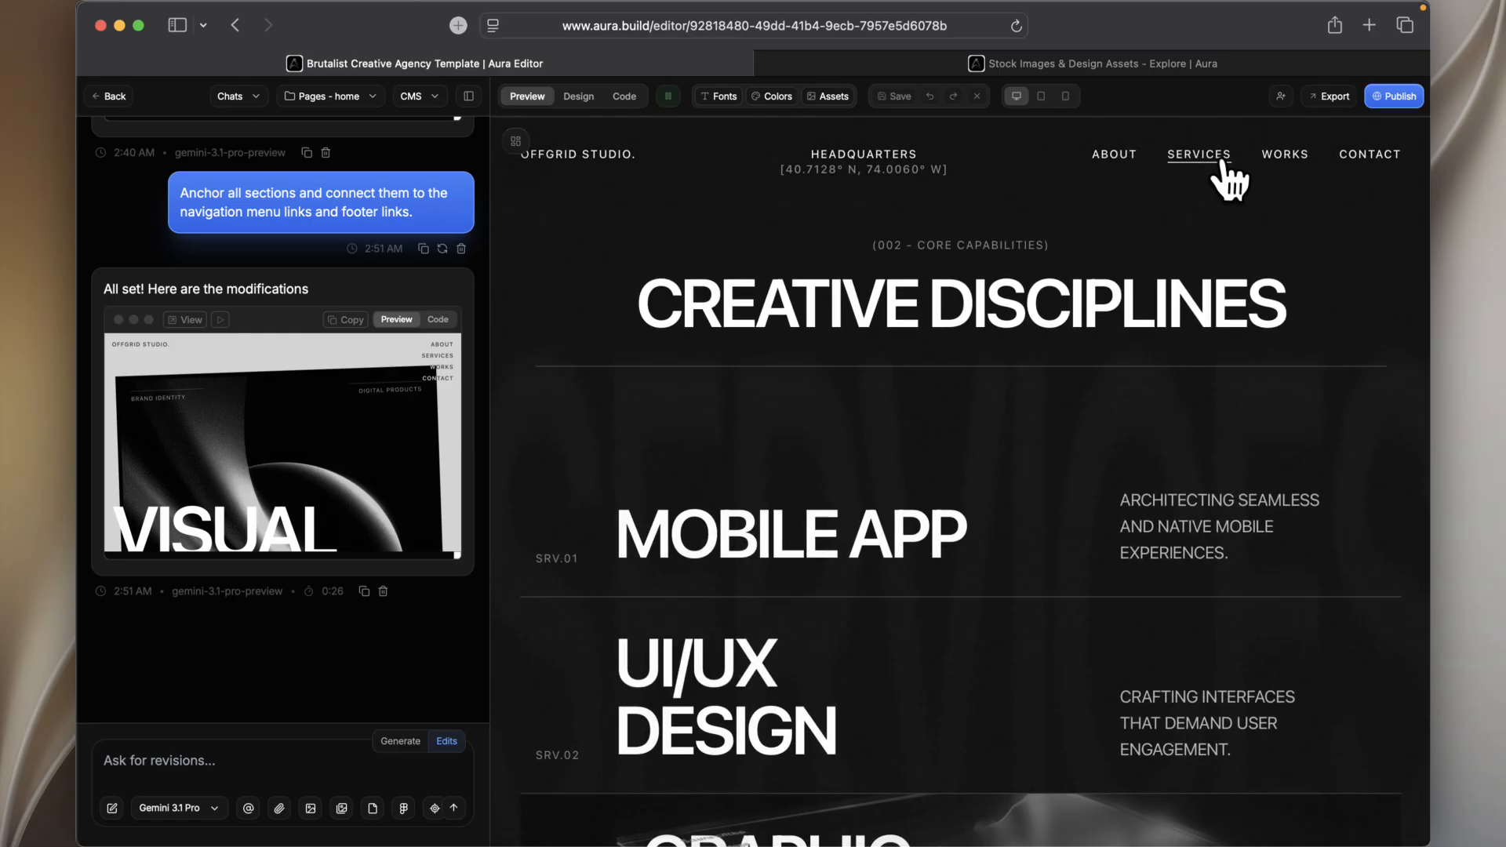
# Step: Test the Works and Contact links of the navigation menu in the preview
pyautogui.click(1283, 160)
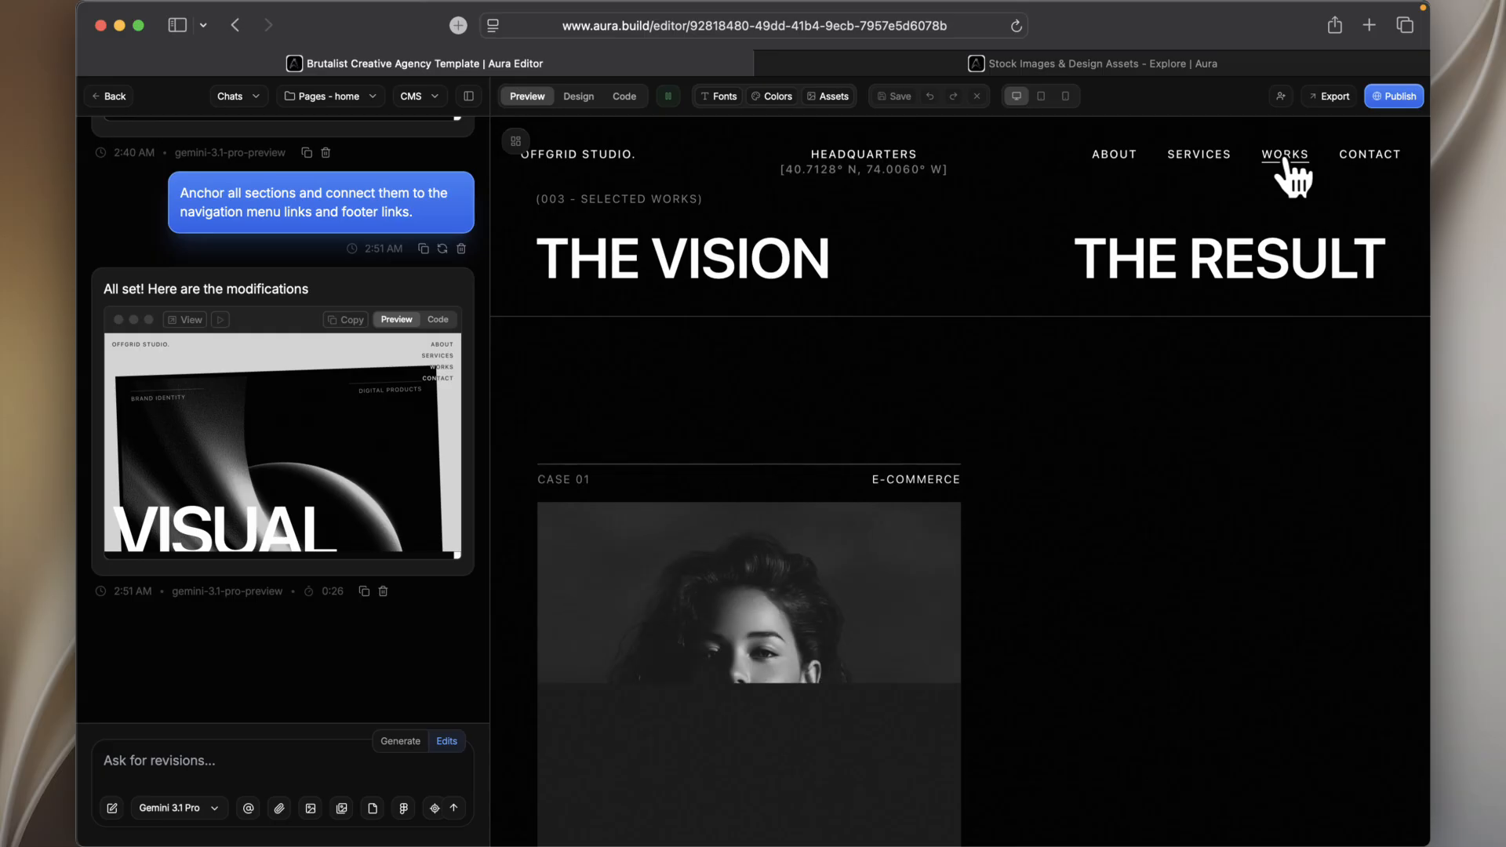
pyautogui.click(1351, 159)
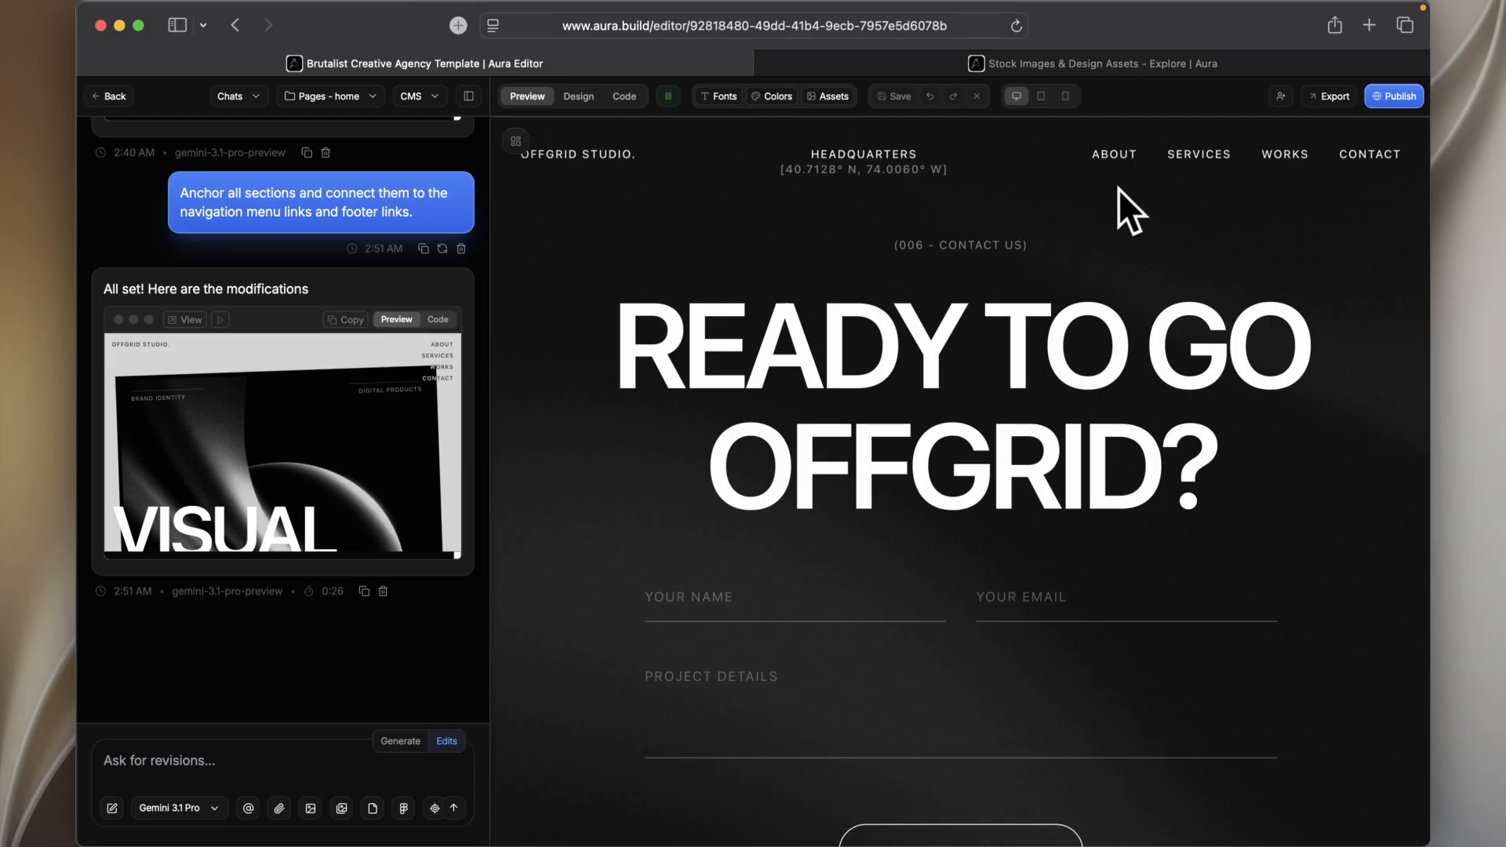
# Step: Test the footer links About, Services, Works, FAQ and Contact in the preview, returning to the footer after each jump
pyautogui.scroll(-10, 862, 337)
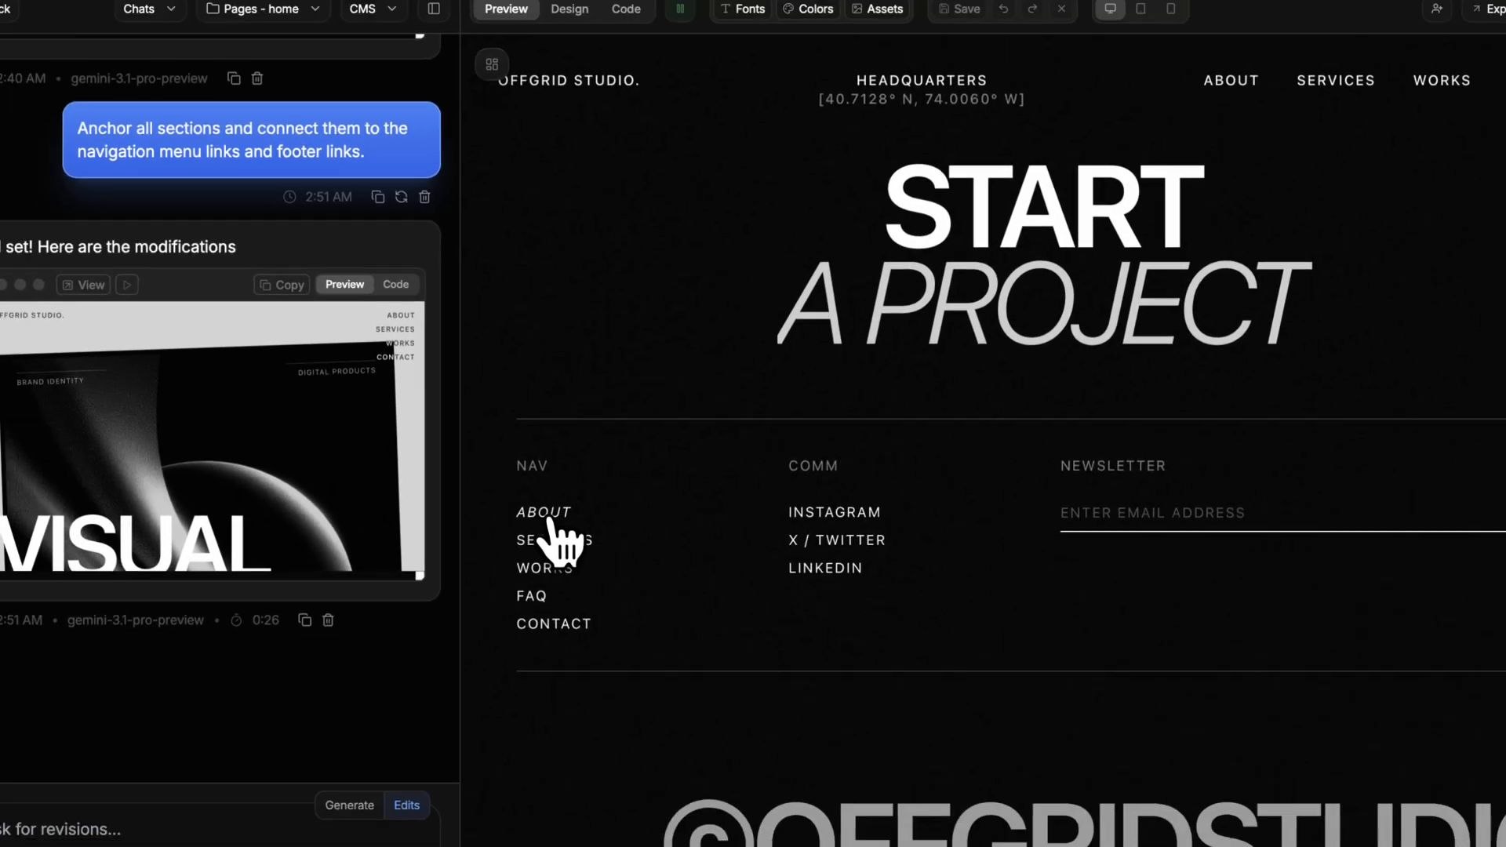
pyautogui.click(536, 523)
pyautogui.scroll(-20, 564, 506)
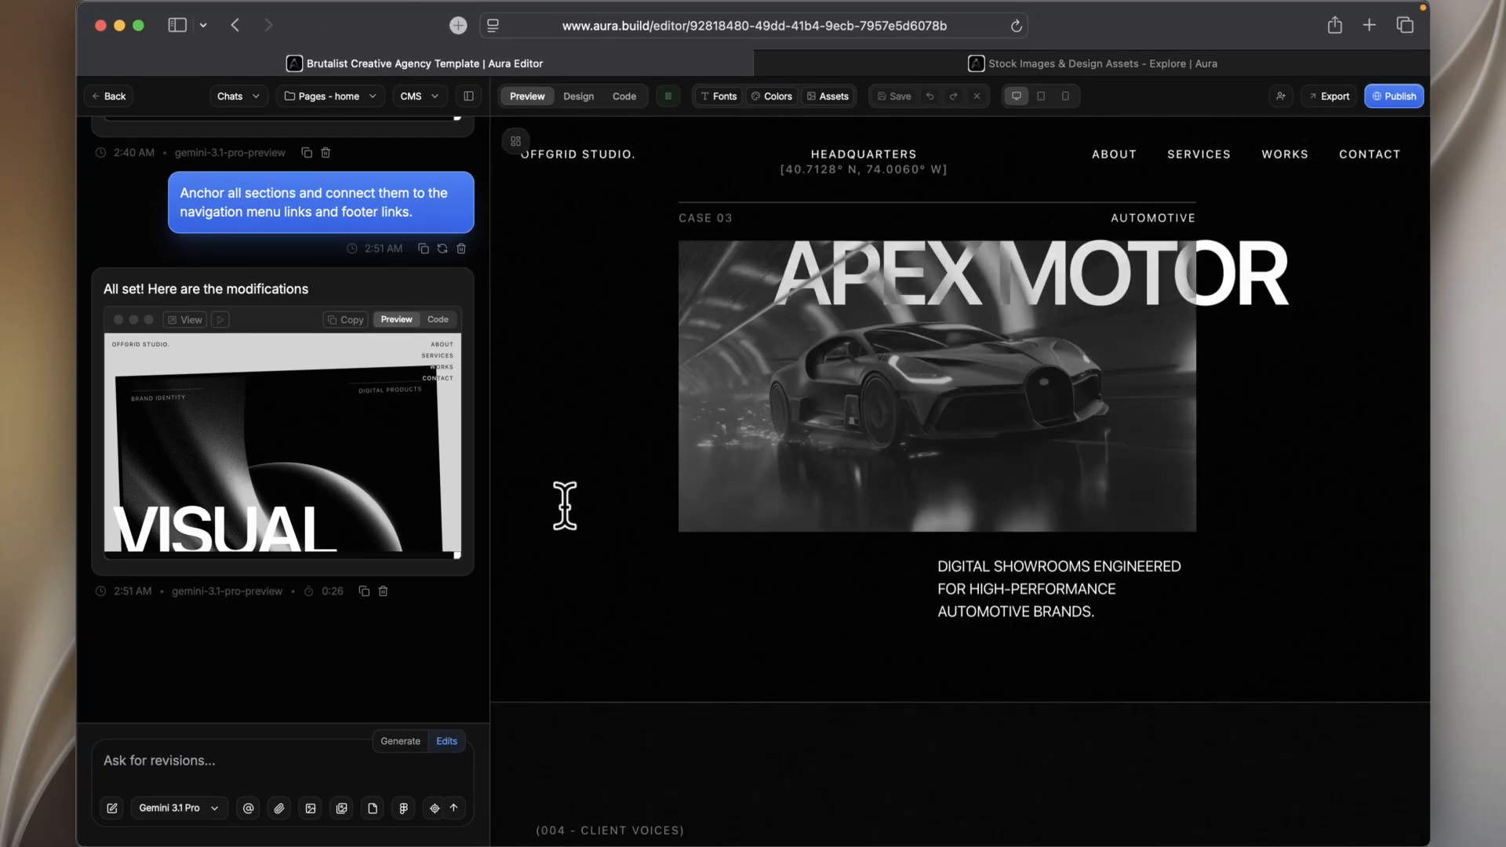
pyautogui.scroll(-15, 548, 672)
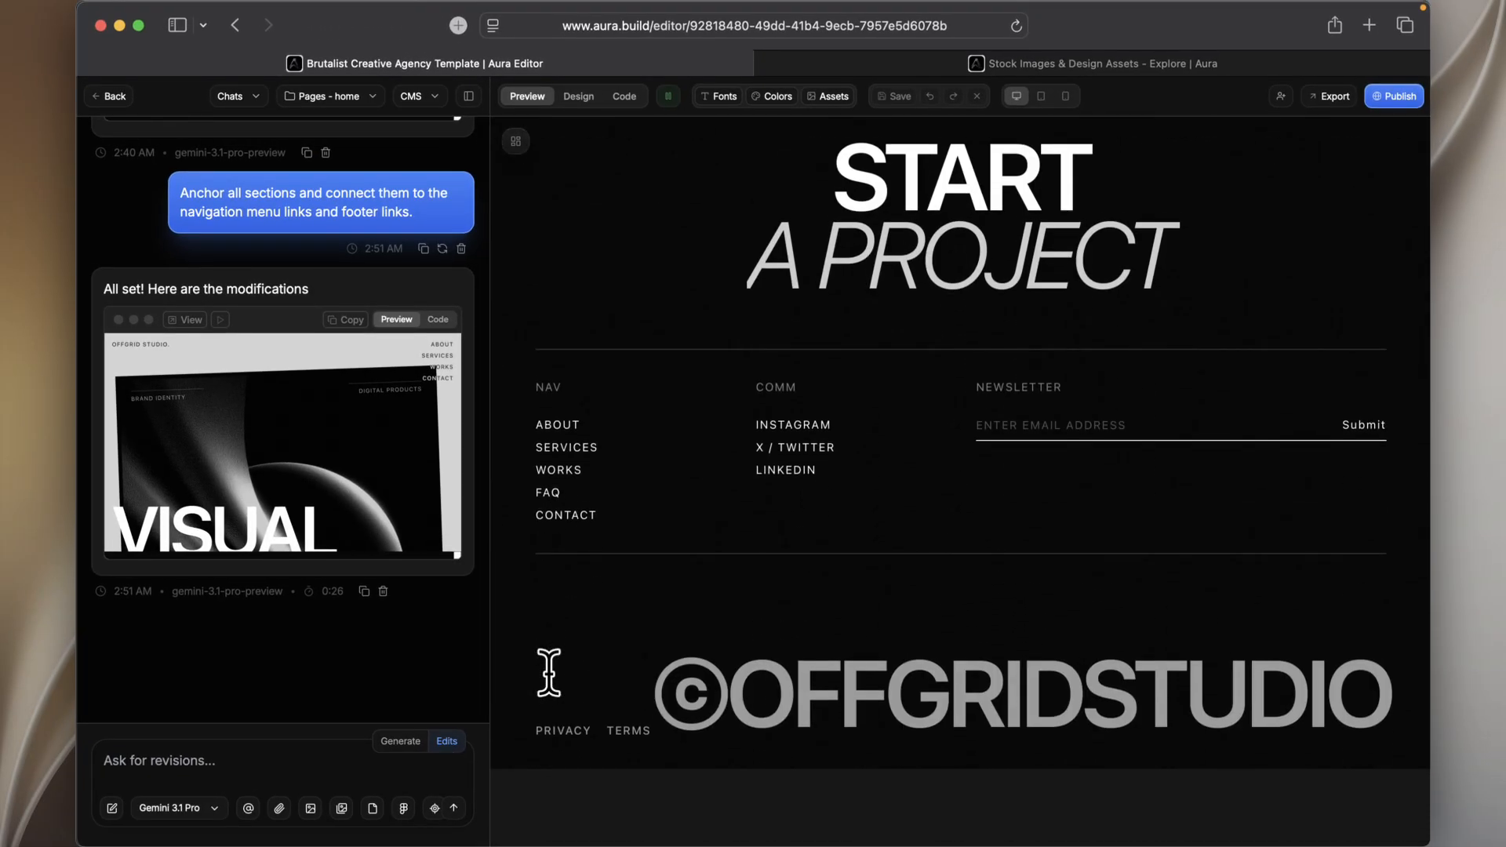
pyautogui.click(559, 570)
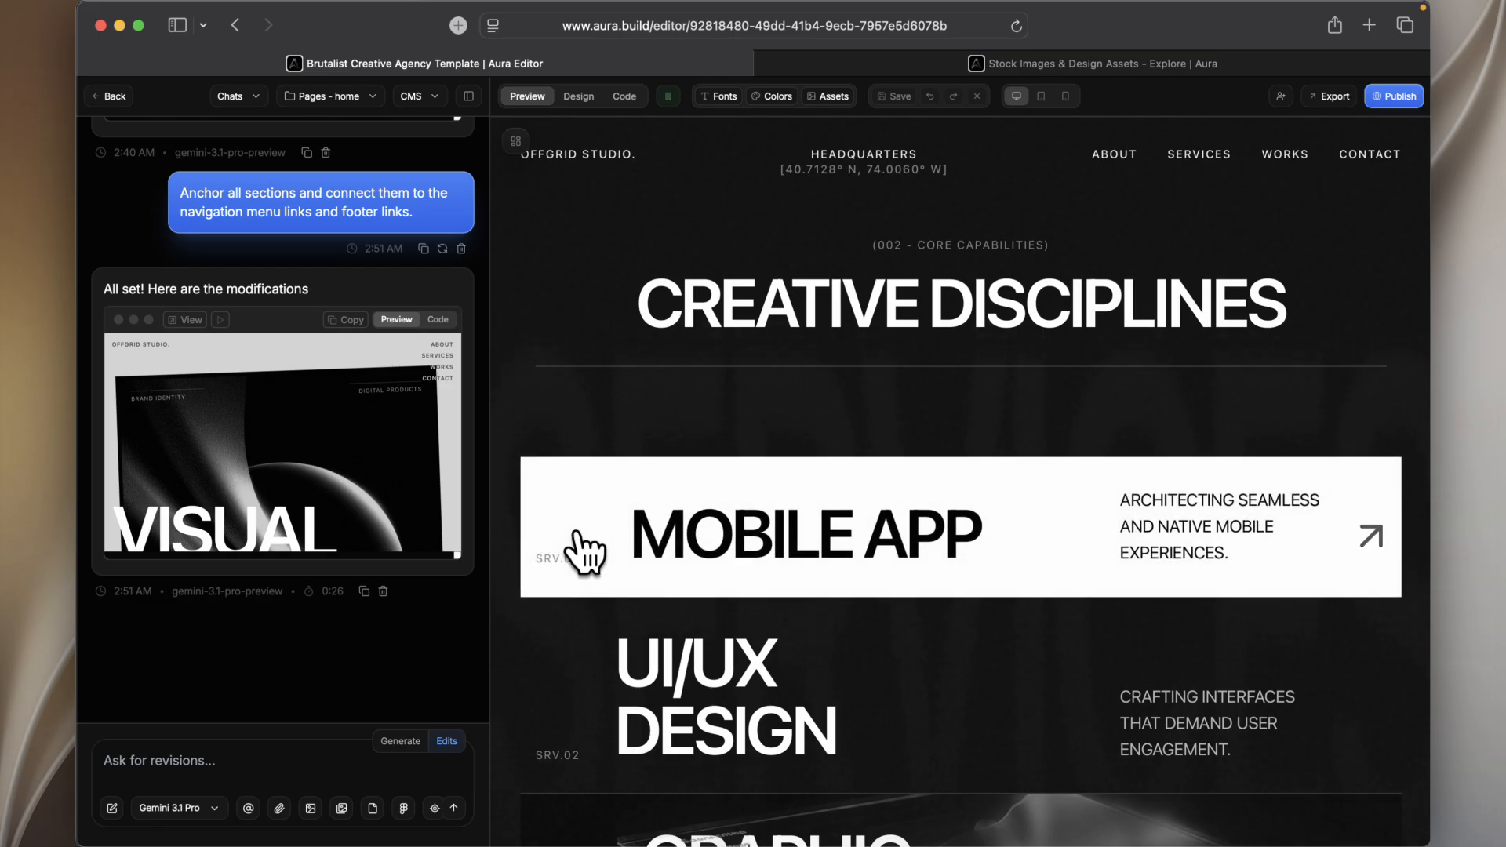
pyautogui.scroll(-20, 576, 532)
pyautogui.scroll(-5, 576, 537)
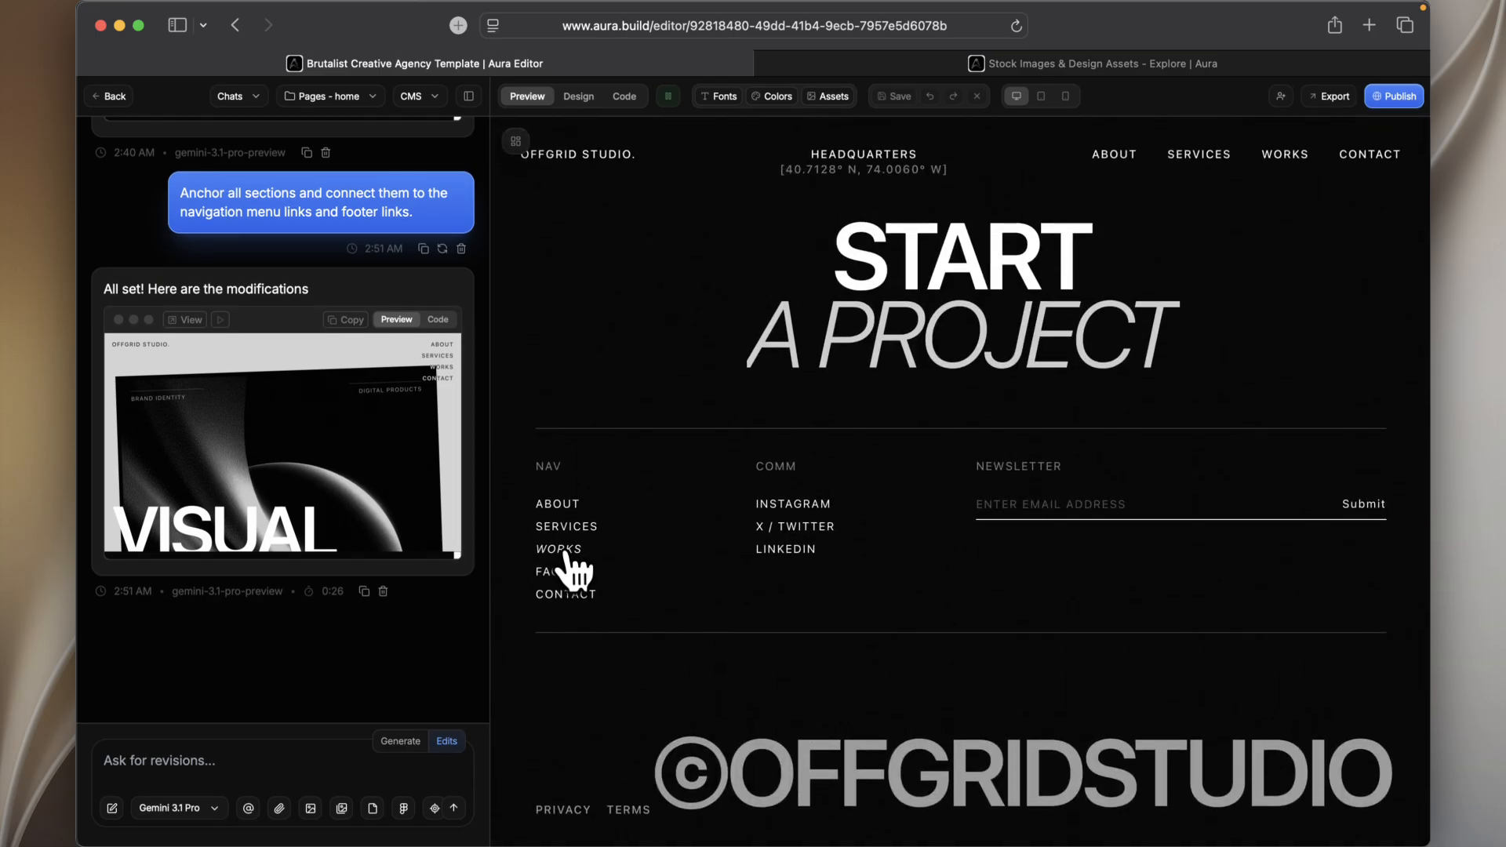
pyautogui.click(567, 549)
pyautogui.scroll(-20, 600, 433)
pyautogui.click(557, 572)
pyautogui.scroll(-10, 521, 689)
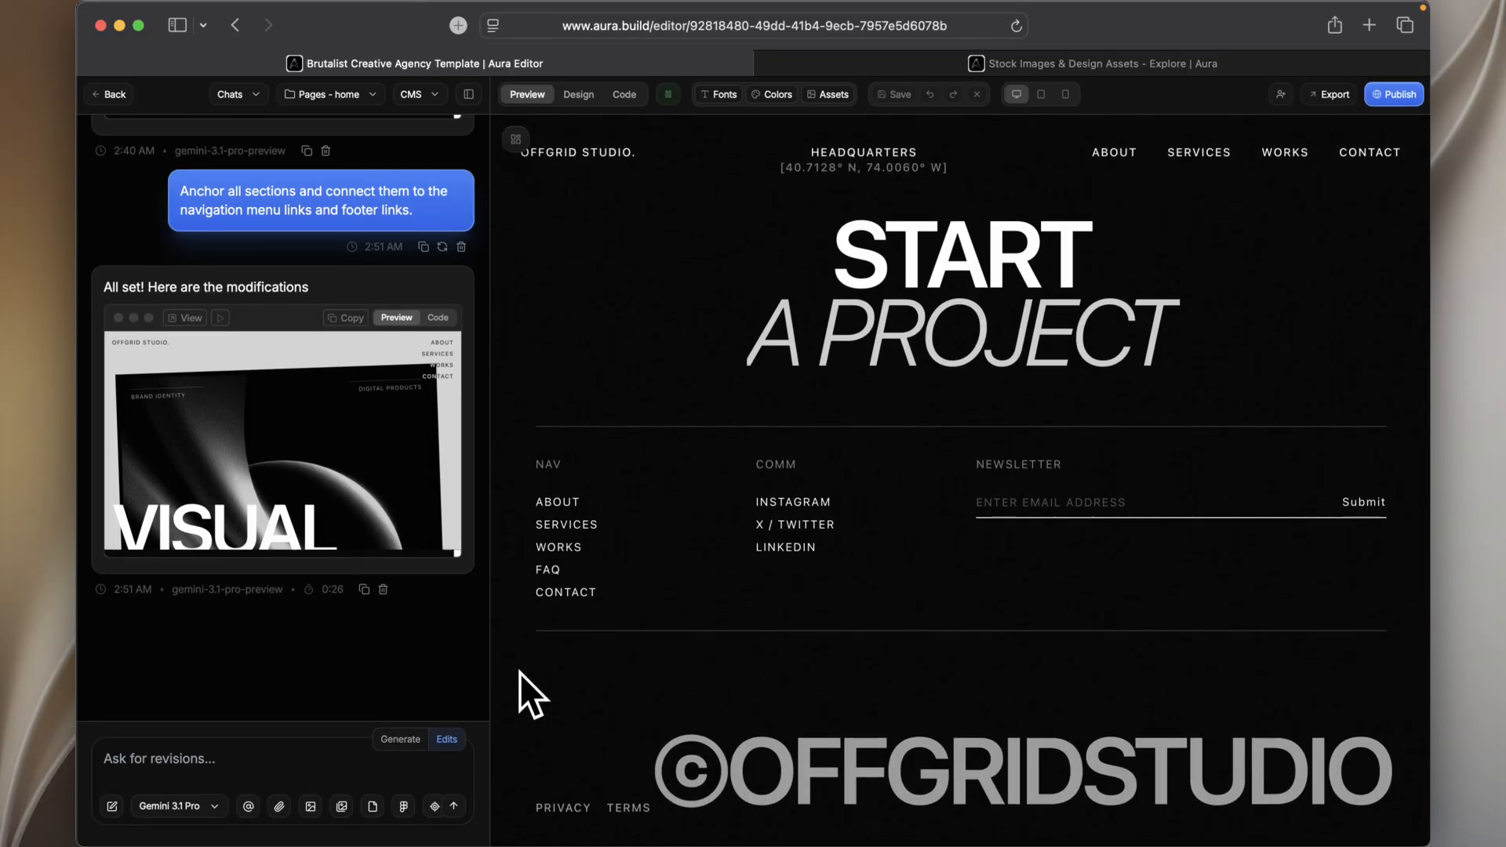
pyautogui.click(579, 596)
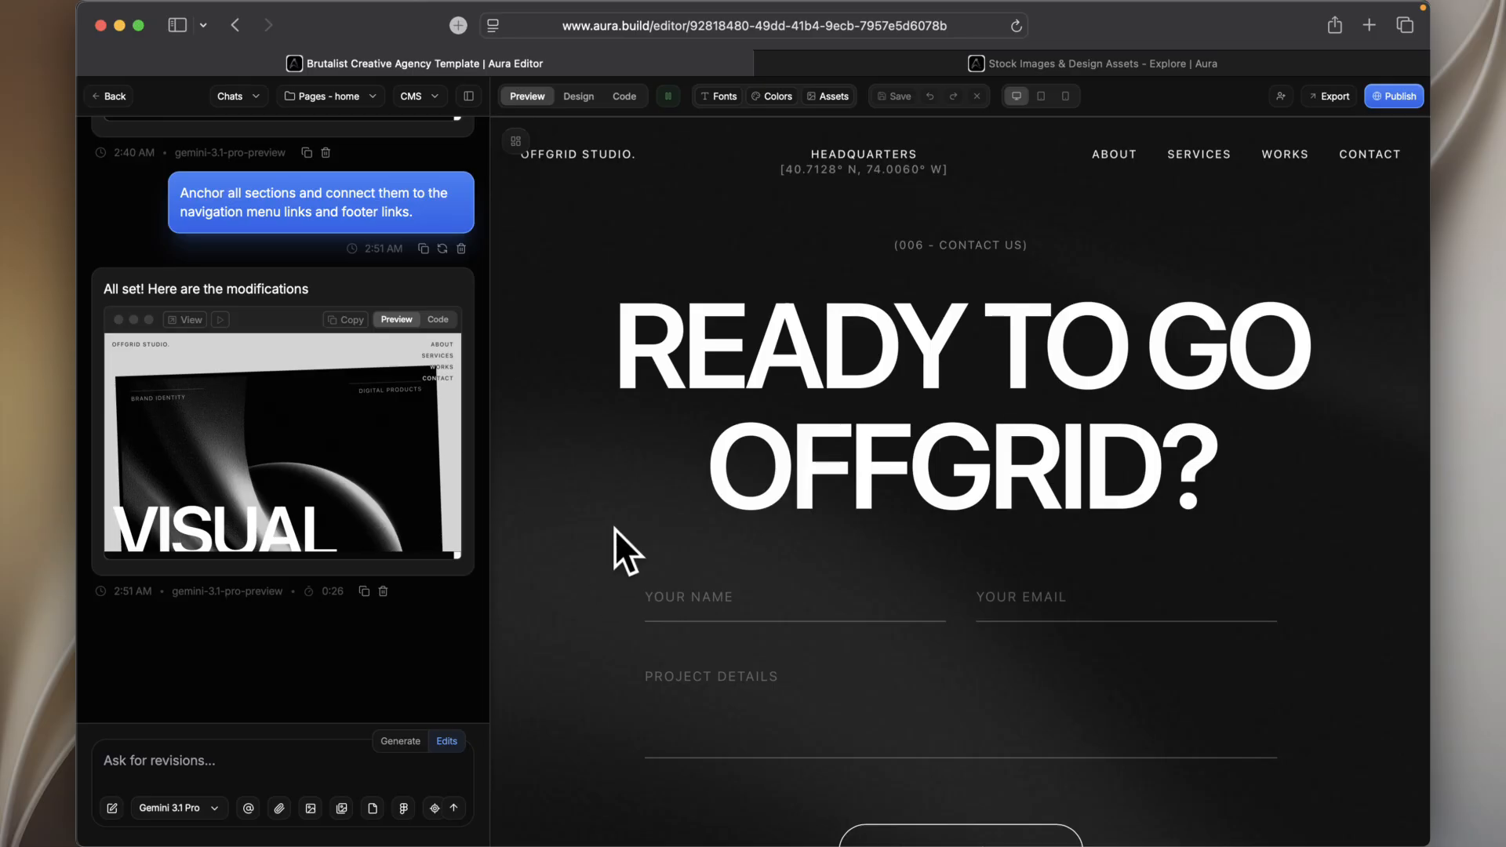
# Step: Hide the chat panel and review the full-width page preview from the hero to the footer and back
pyautogui.scroll(20, 614, 528)
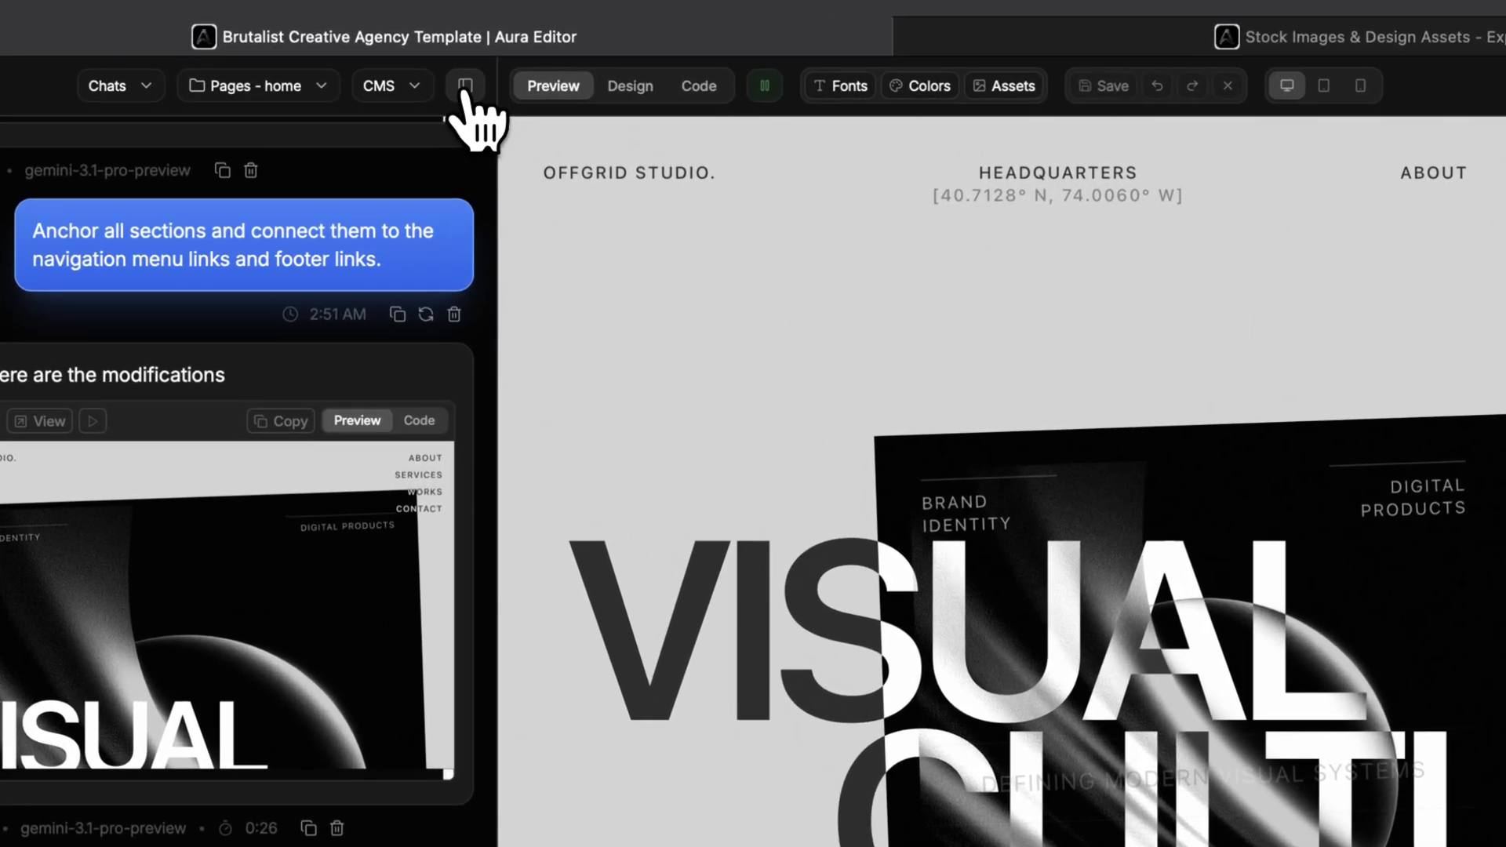
pyautogui.click(466, 88)
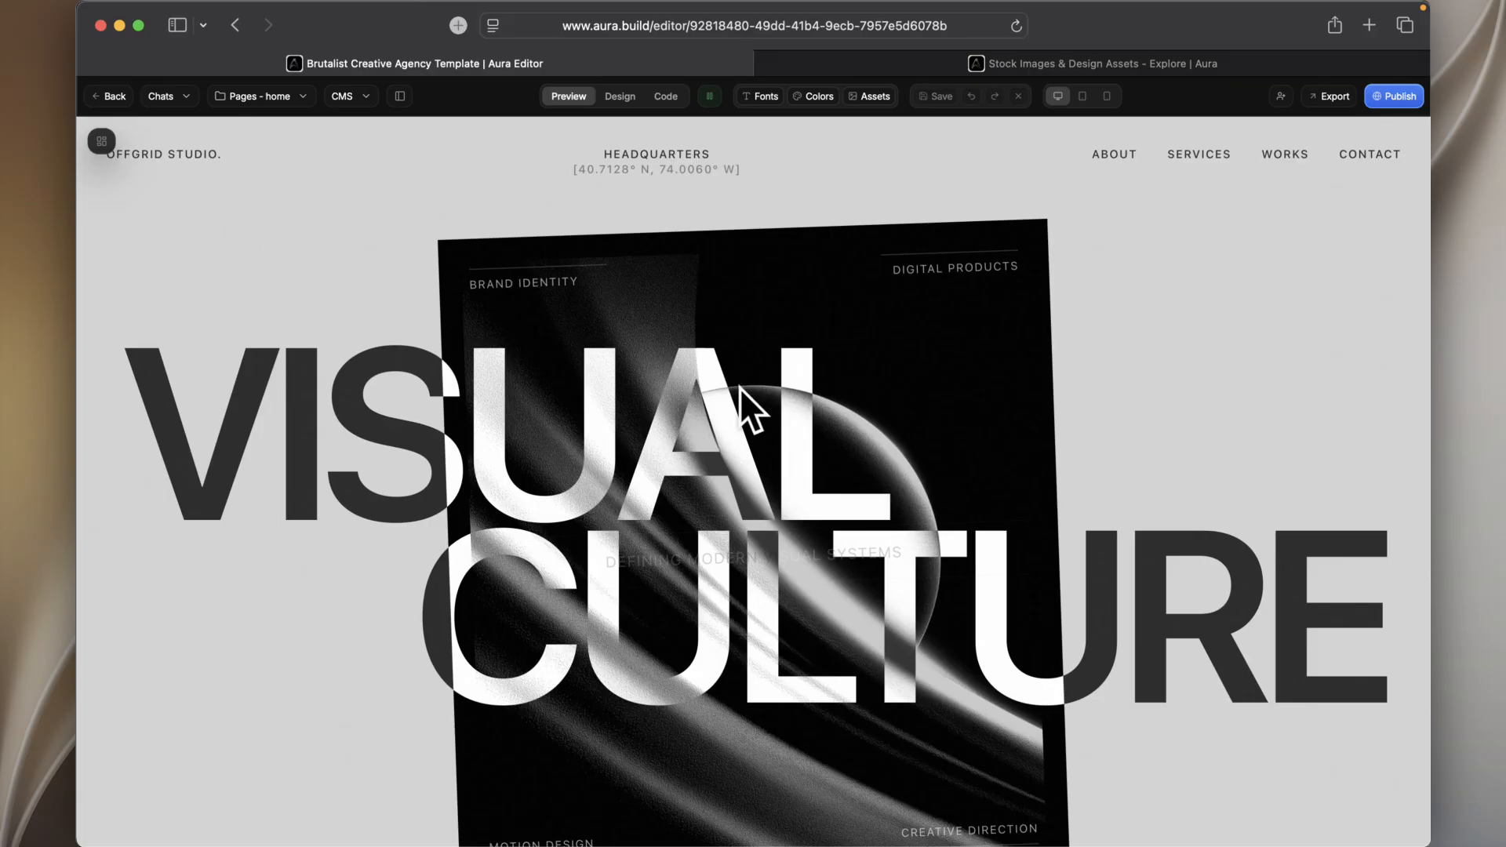
pyautogui.scroll(-1, 755, 526)
pyautogui.scroll(1, 754, 526)
pyautogui.scroll(-10, 755, 527)
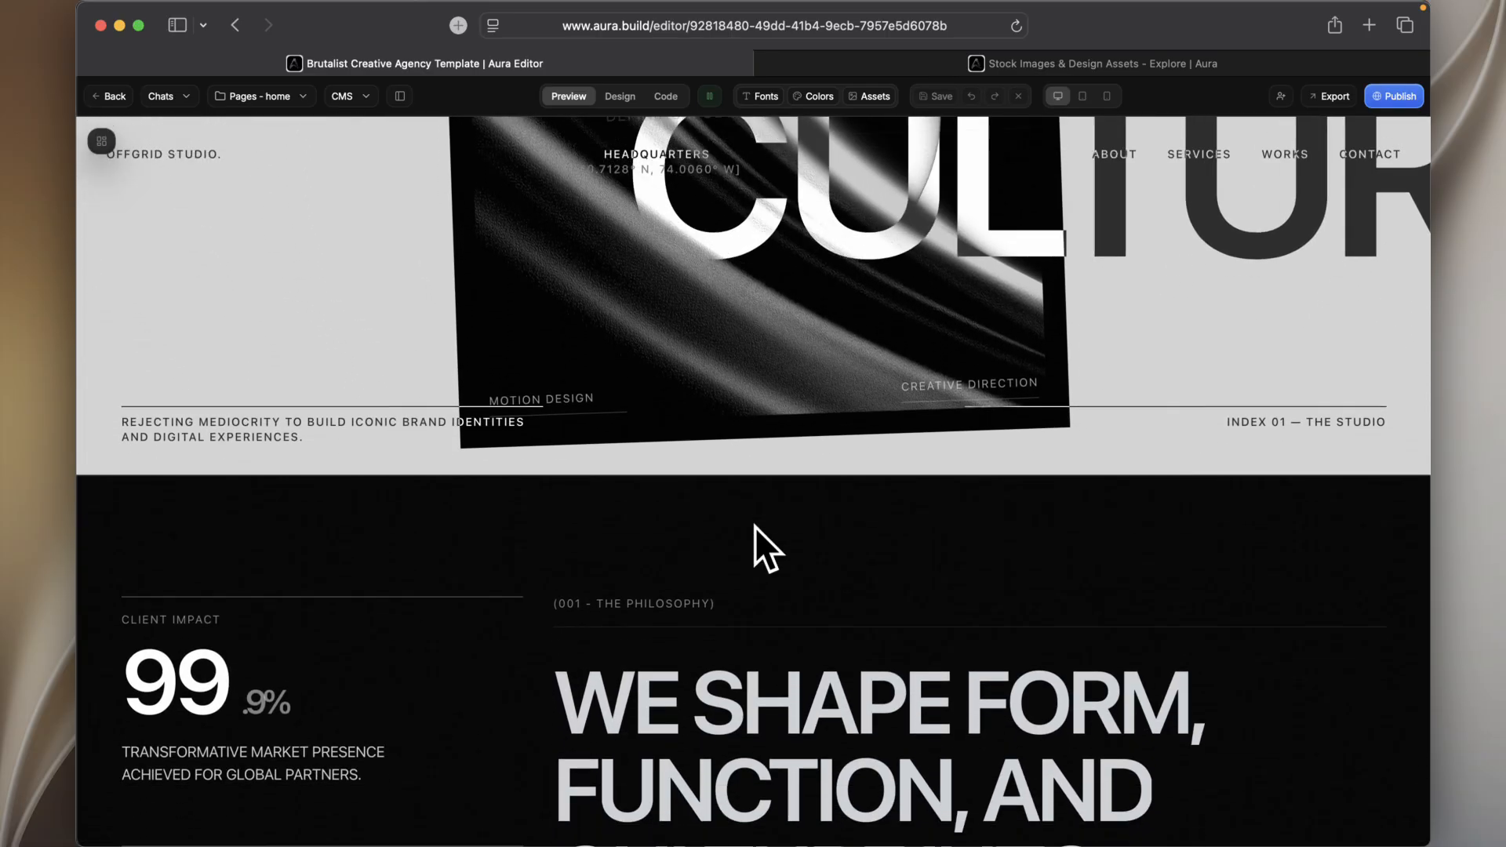
pyautogui.scroll(-15, 754, 525)
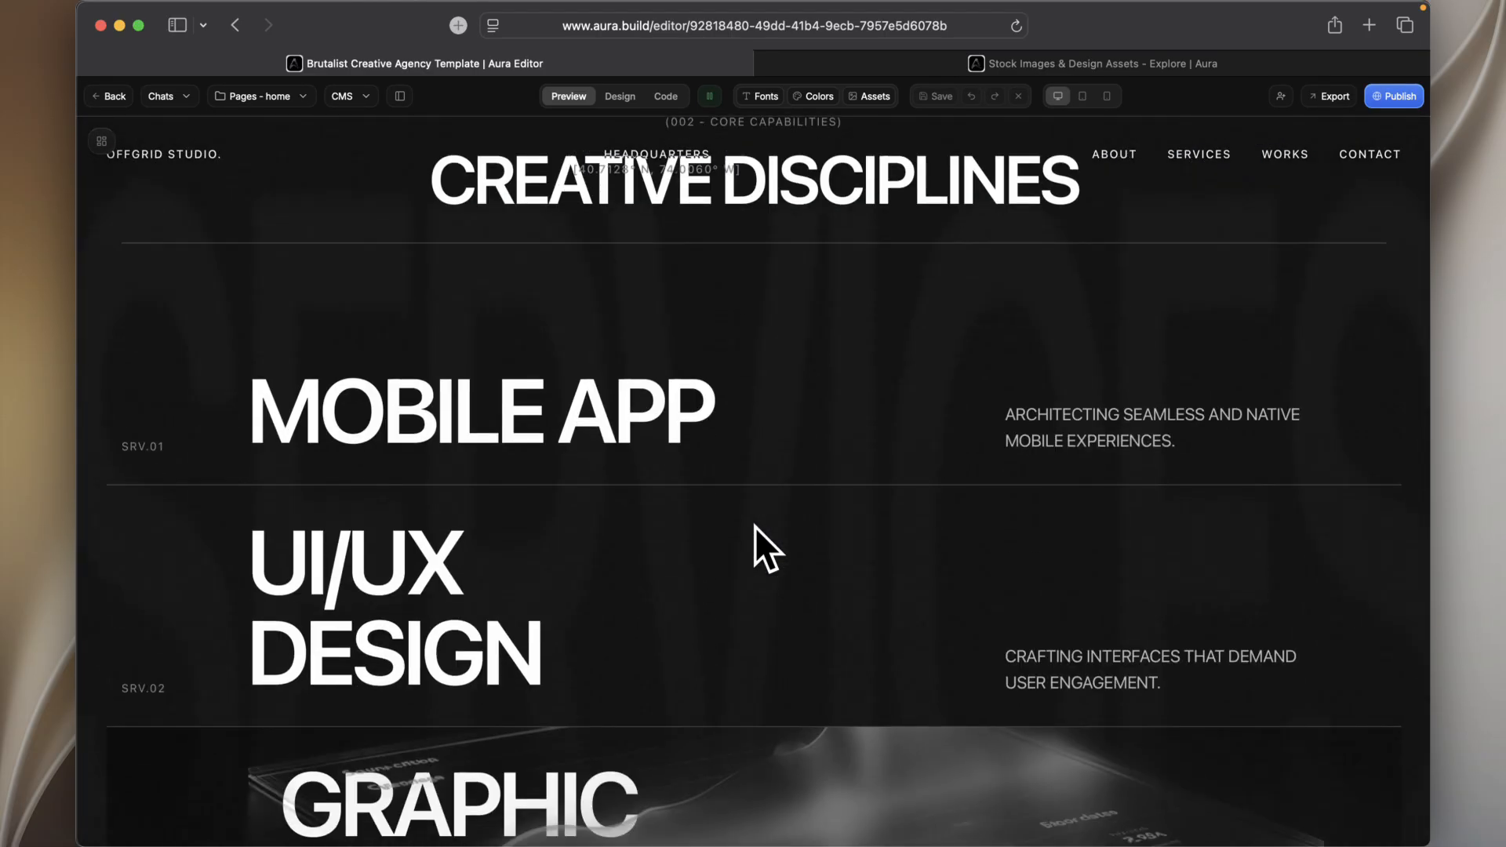
pyautogui.scroll(-15, 754, 525)
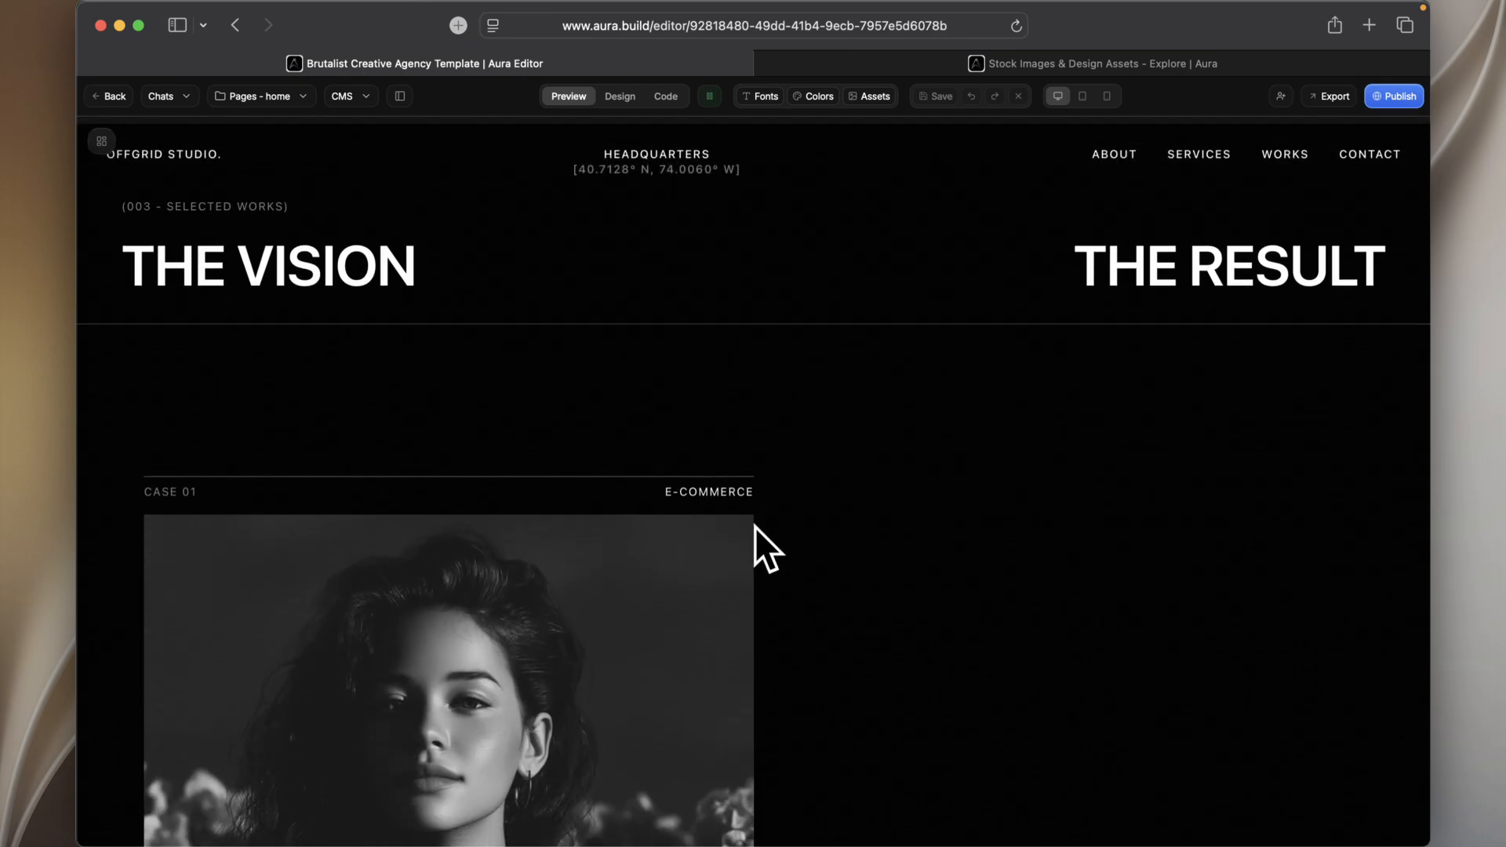
pyautogui.scroll(-8, 754, 525)
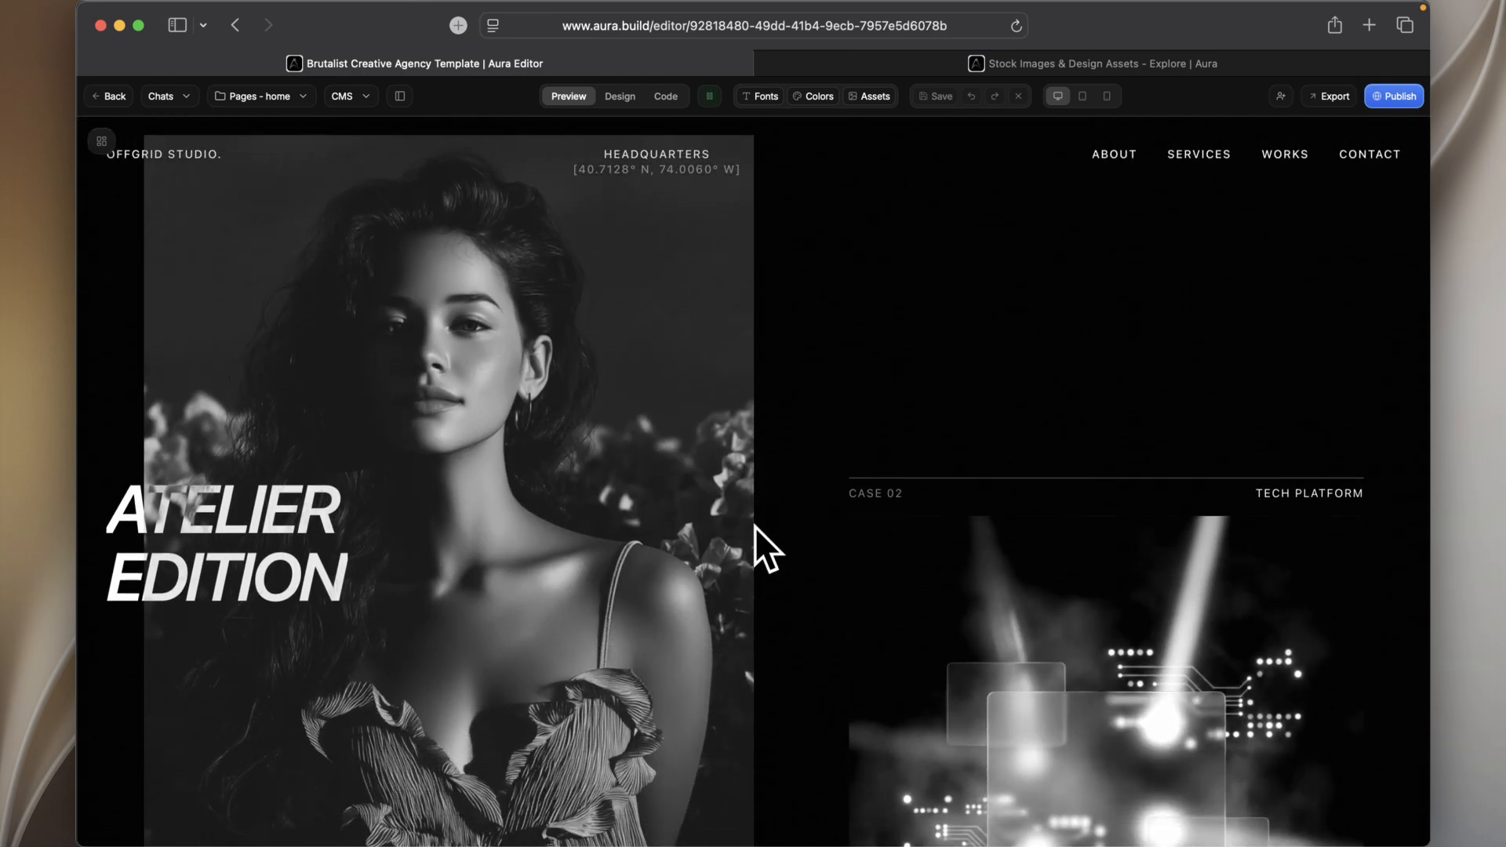
pyautogui.scroll(-8, 754, 526)
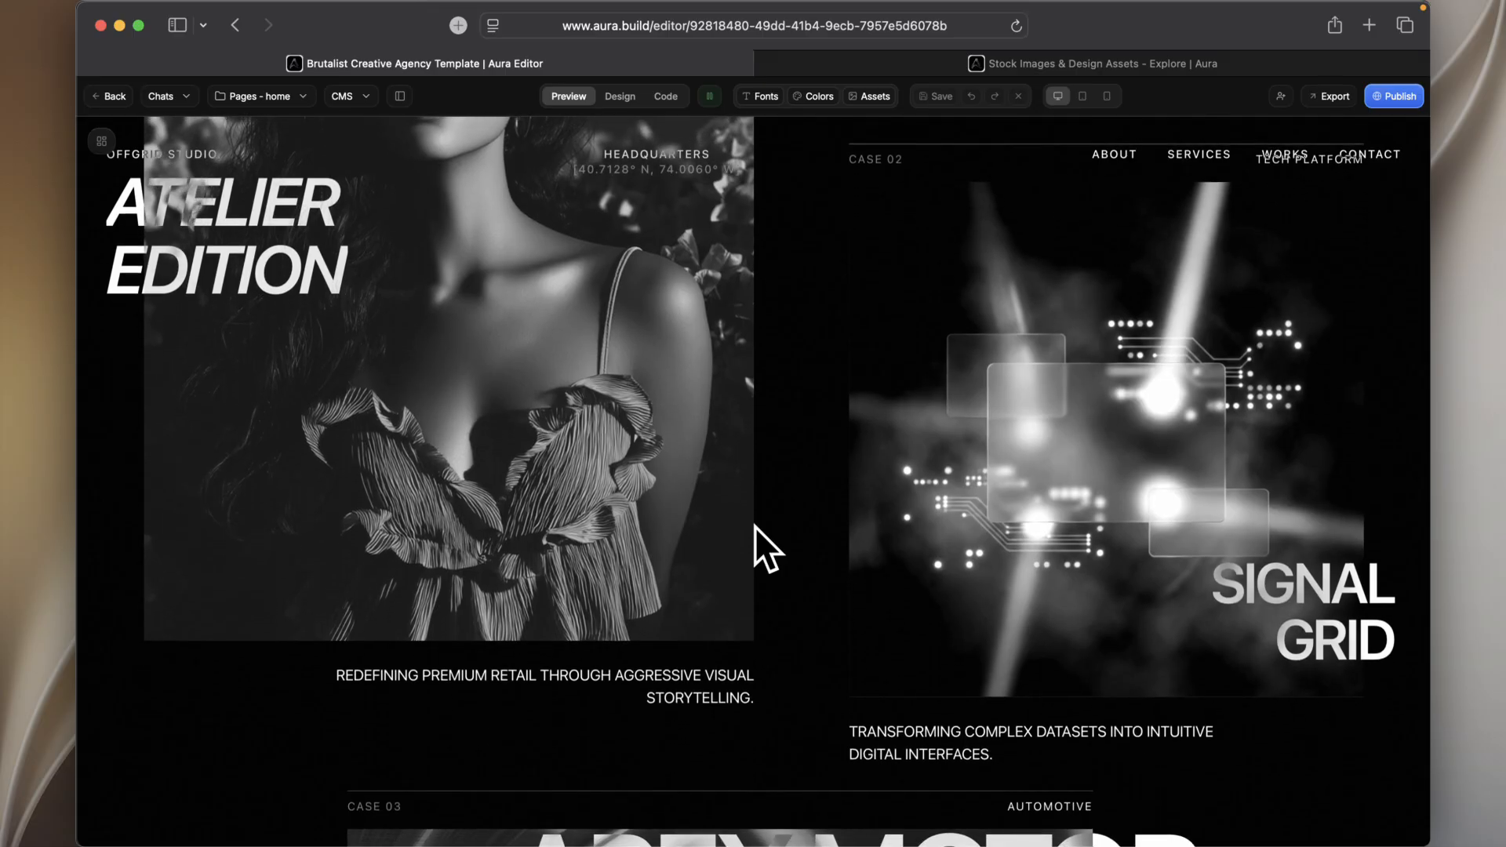
pyautogui.scroll(-10, 754, 527)
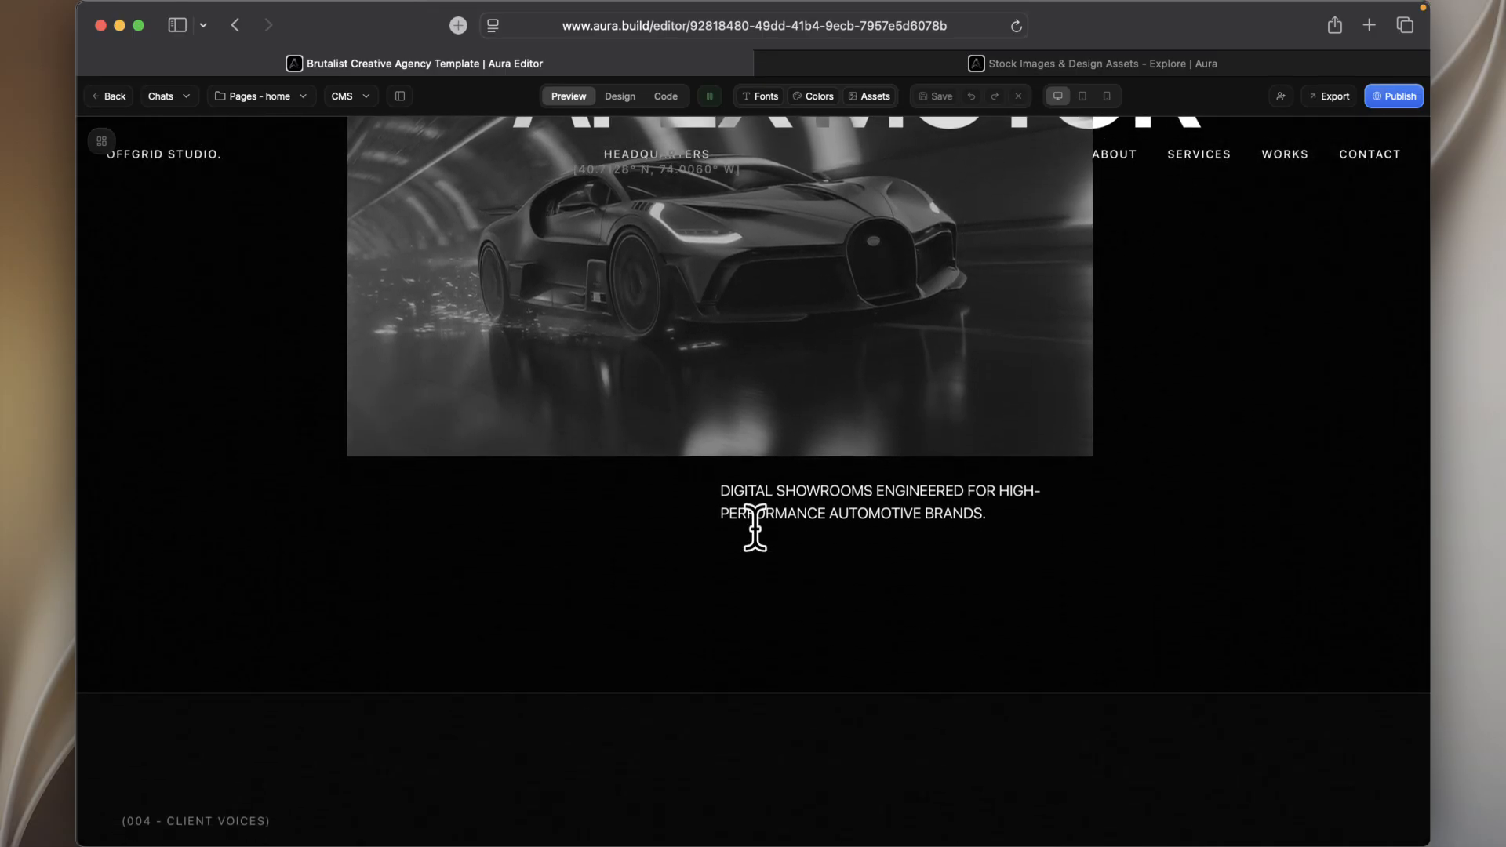
pyautogui.scroll(-6, 754, 525)
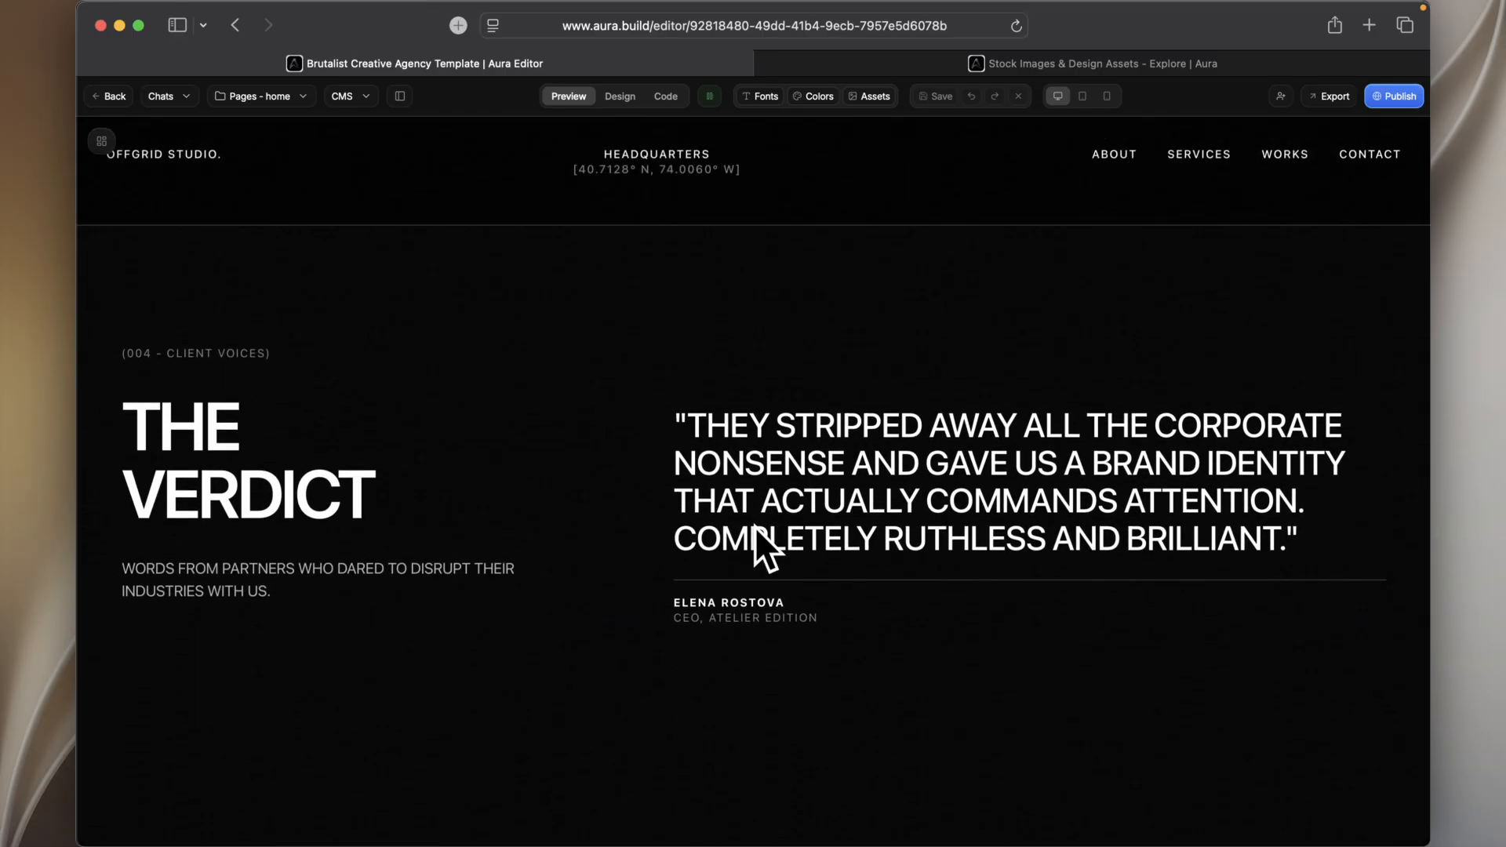
pyautogui.scroll(-10, 754, 525)
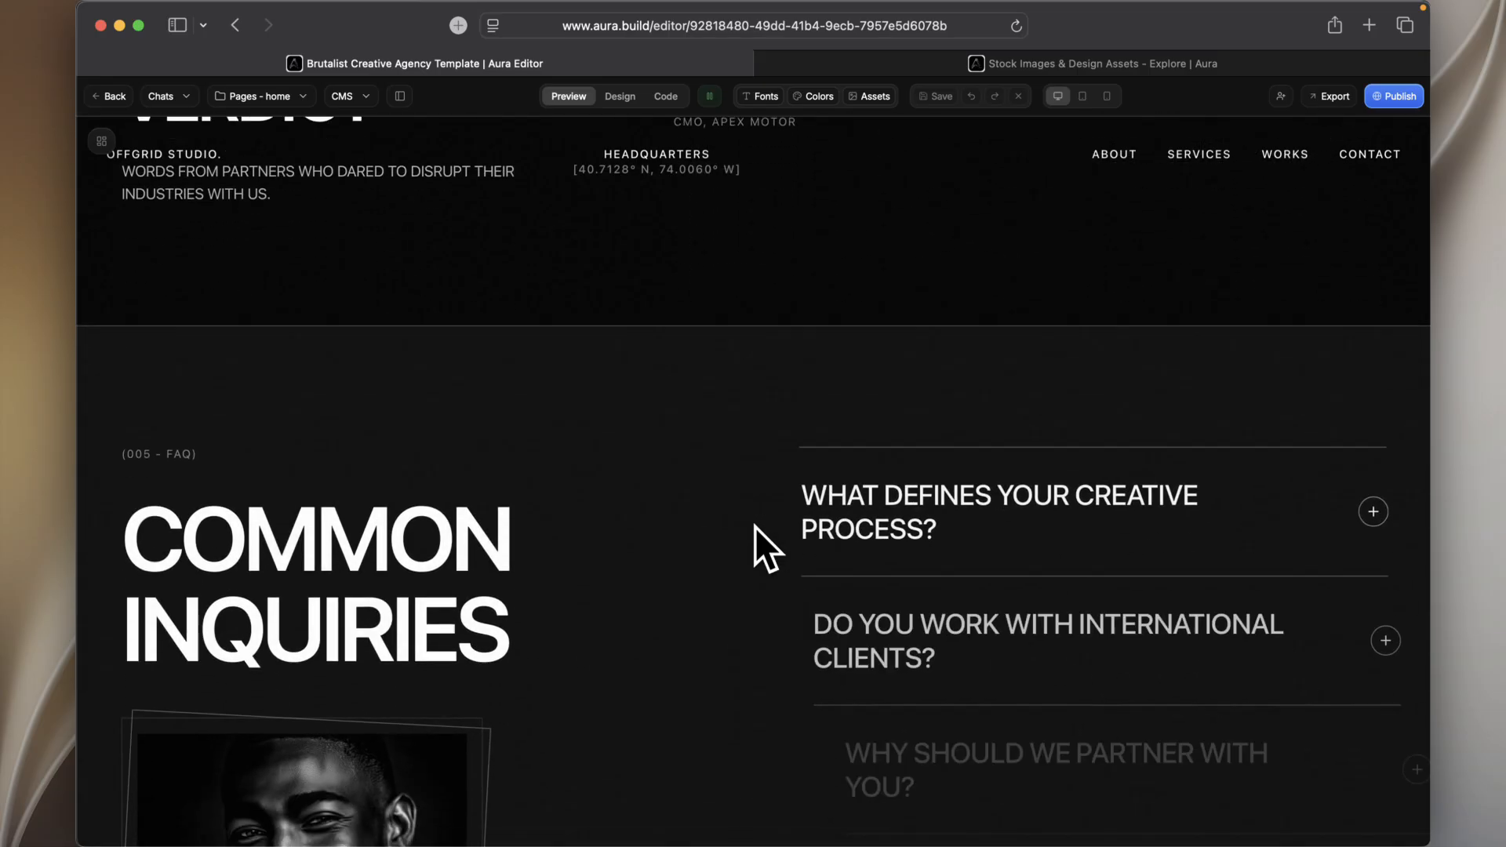
pyautogui.scroll(-10, 755, 526)
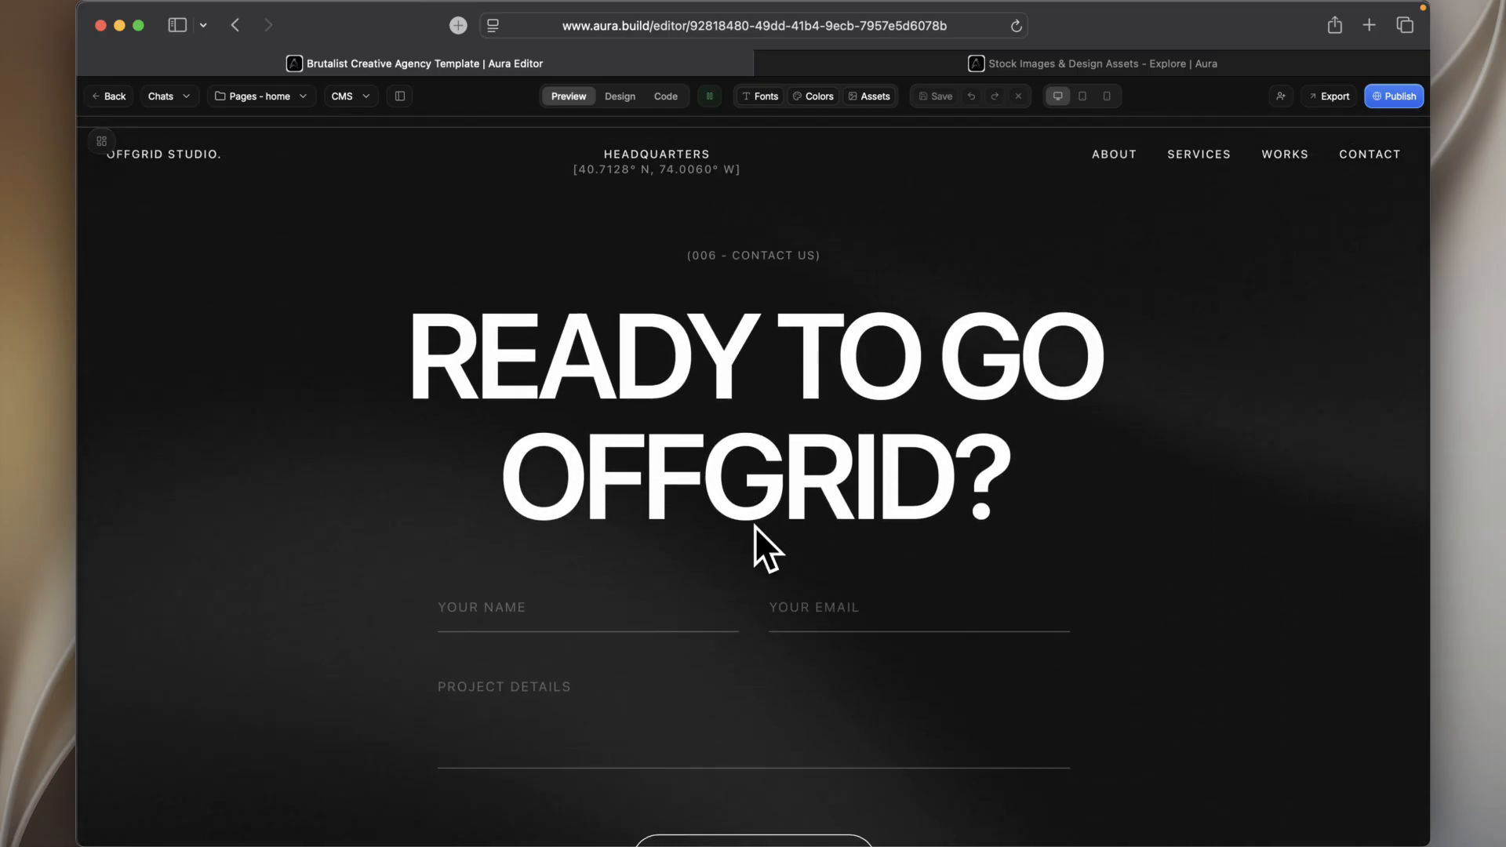
pyautogui.scroll(-5, 754, 525)
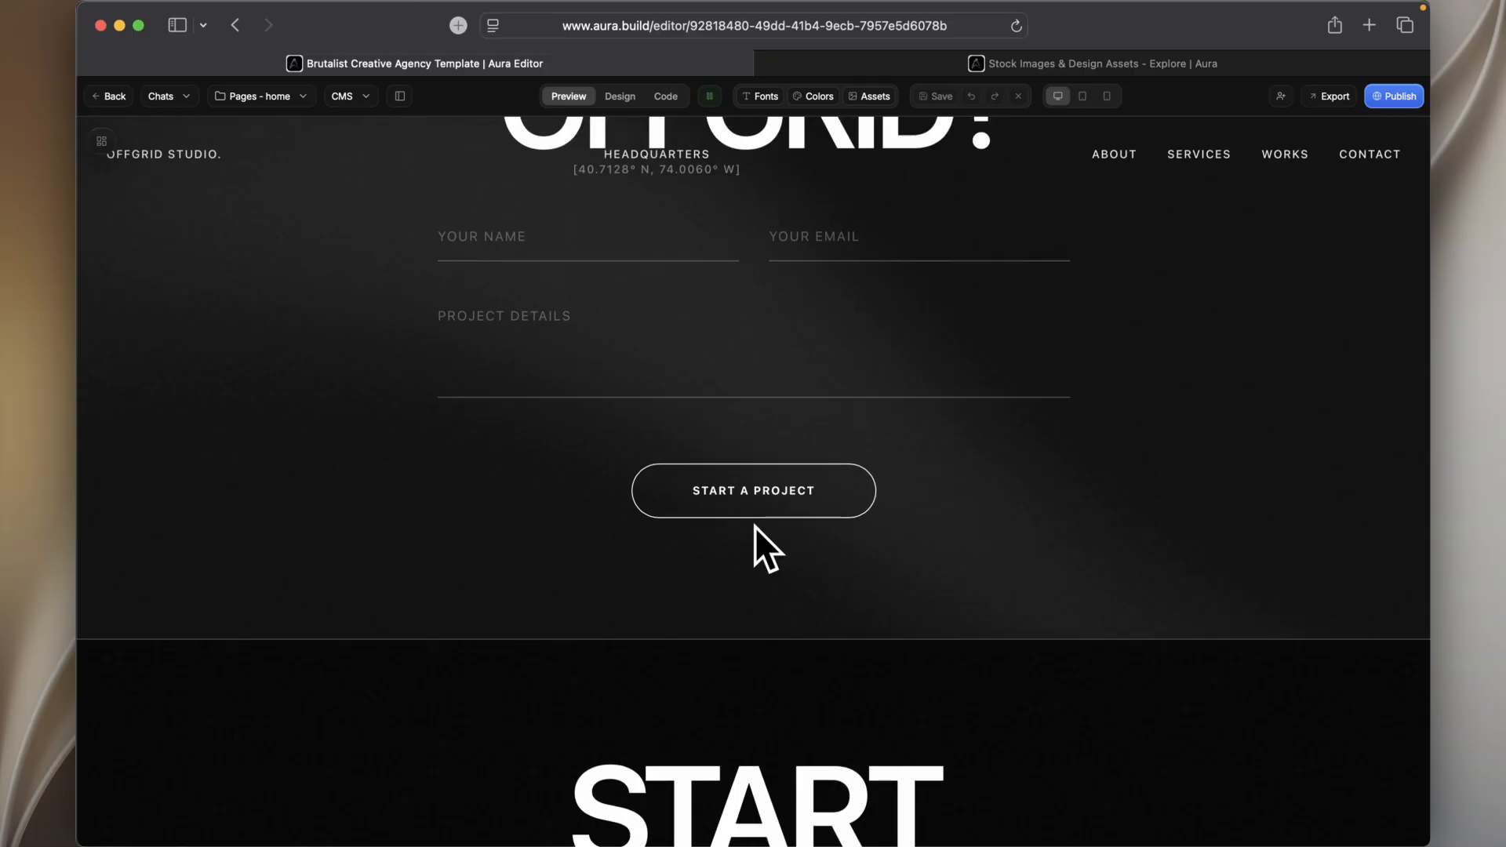
pyautogui.scroll(-10, 754, 525)
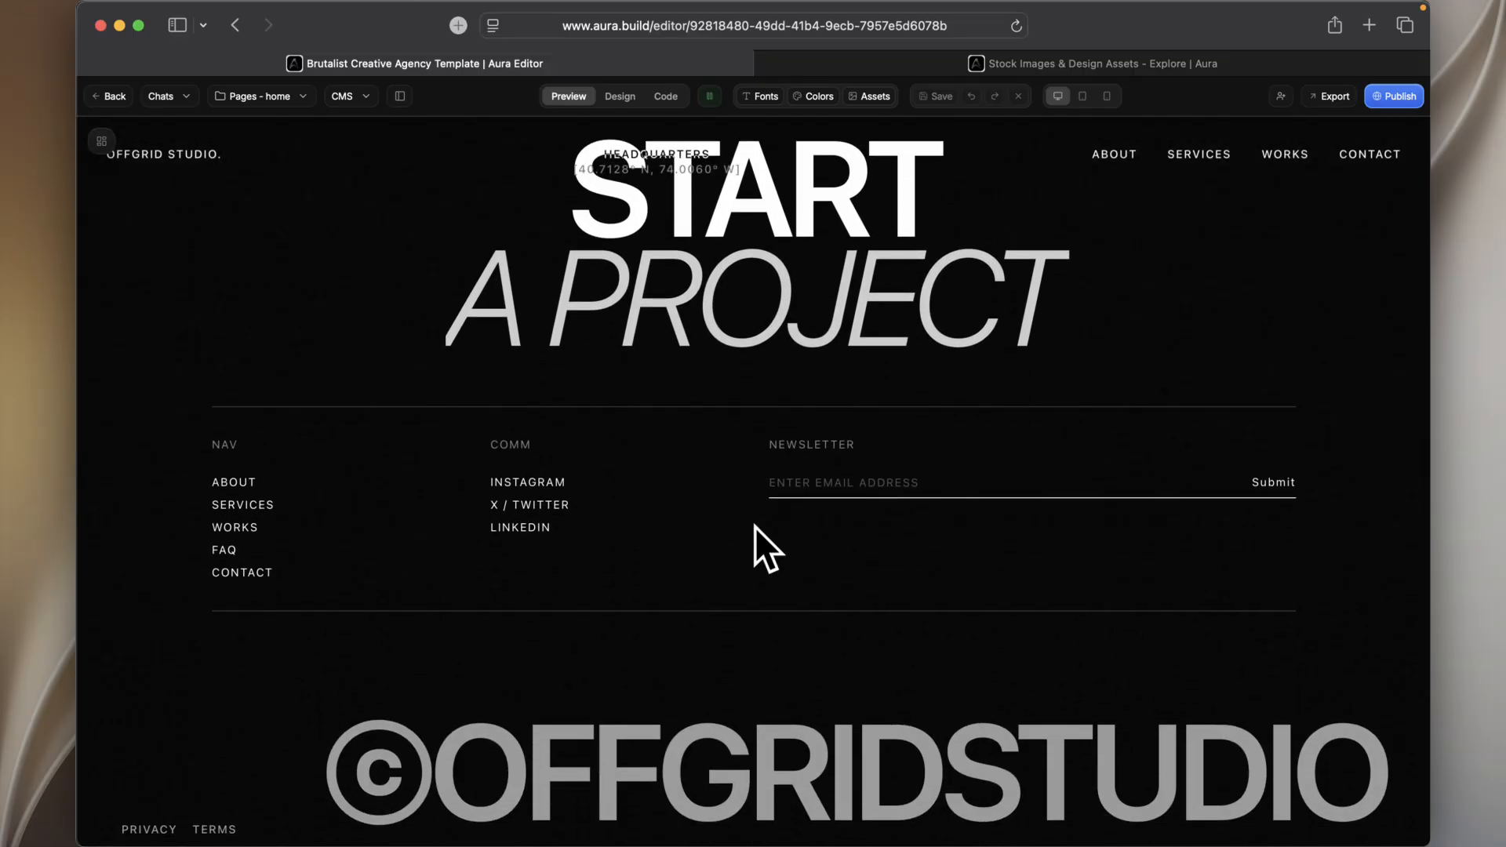
pyautogui.scroll(20, 754, 525)
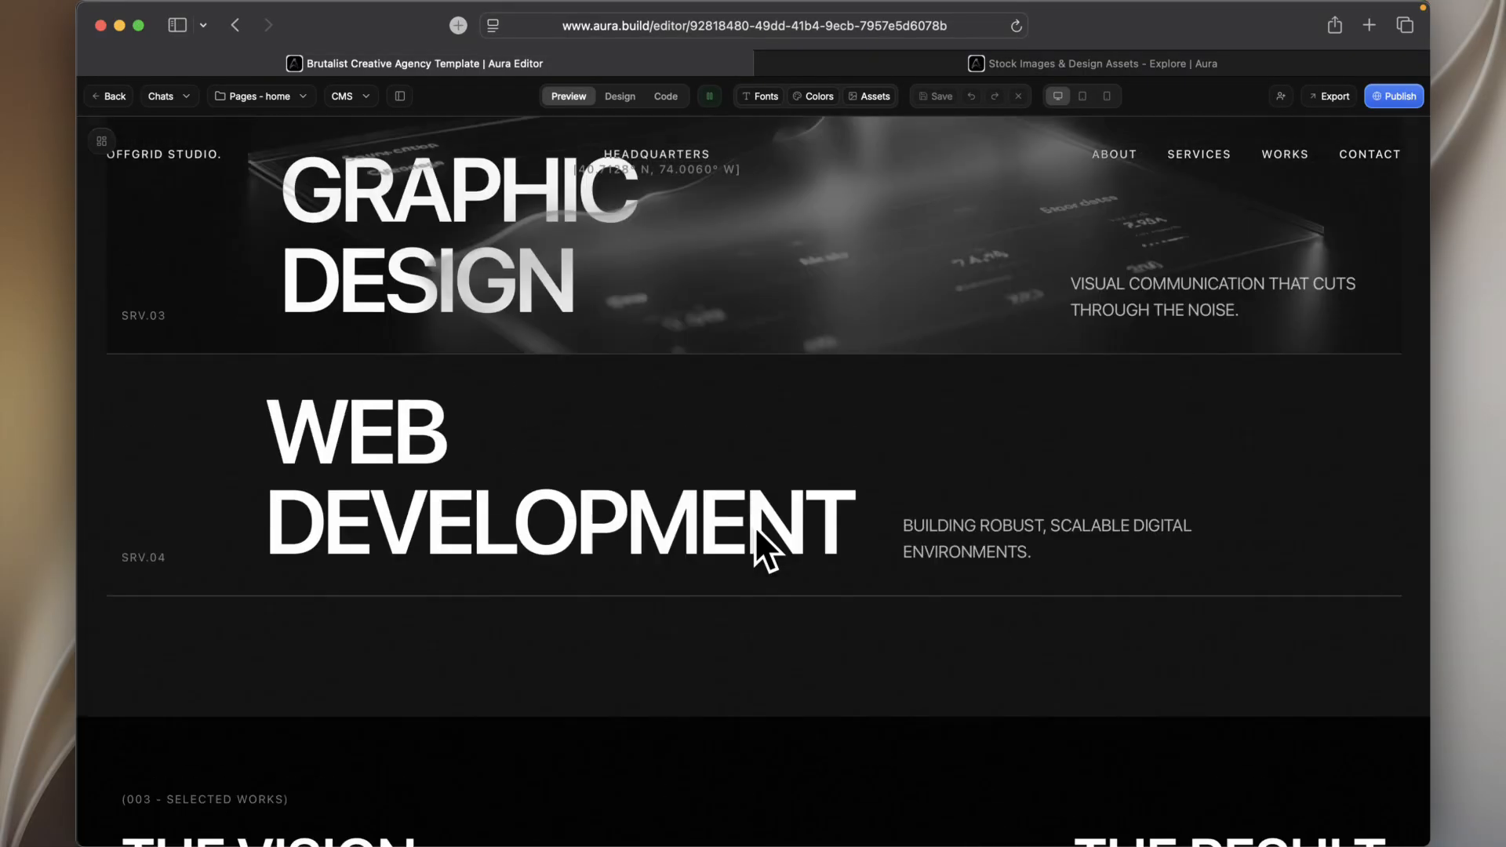
pyautogui.scroll(15, 754, 525)
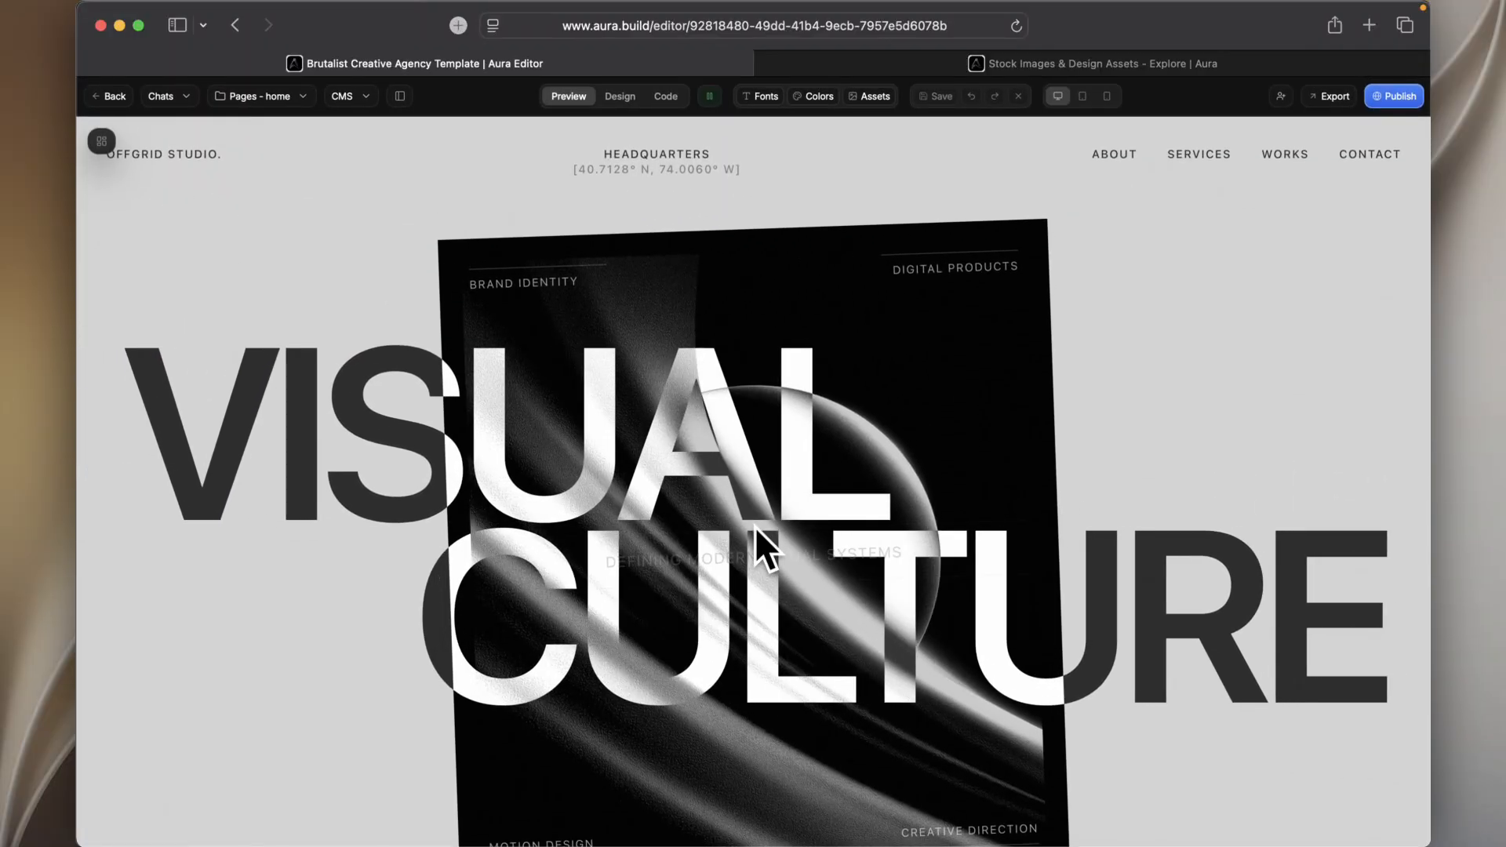